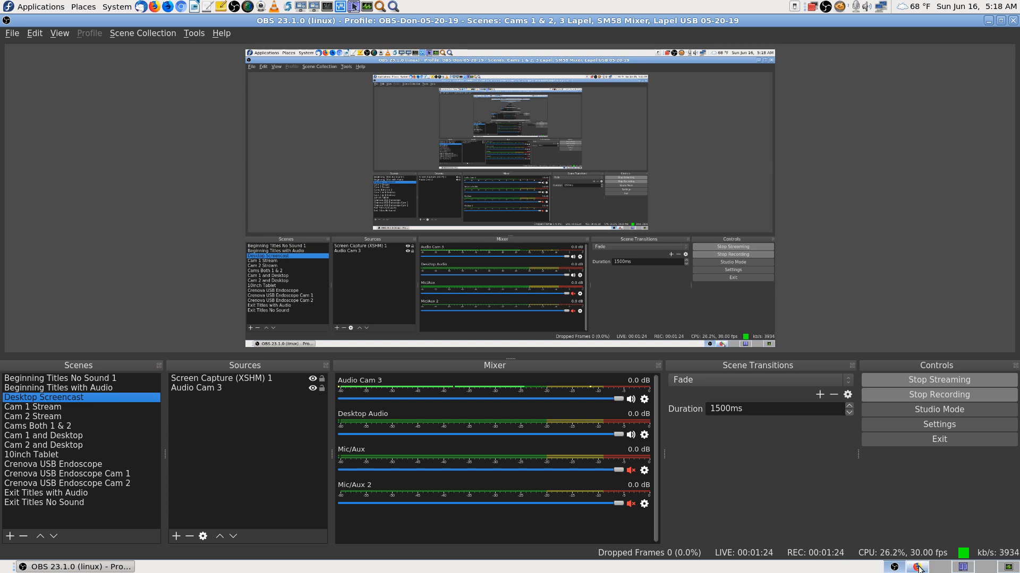
# Step: Switch to Firefox and review the Rescatux page from its introduction through the boot, GRUB and Windows options
pyautogui.click(919, 567)
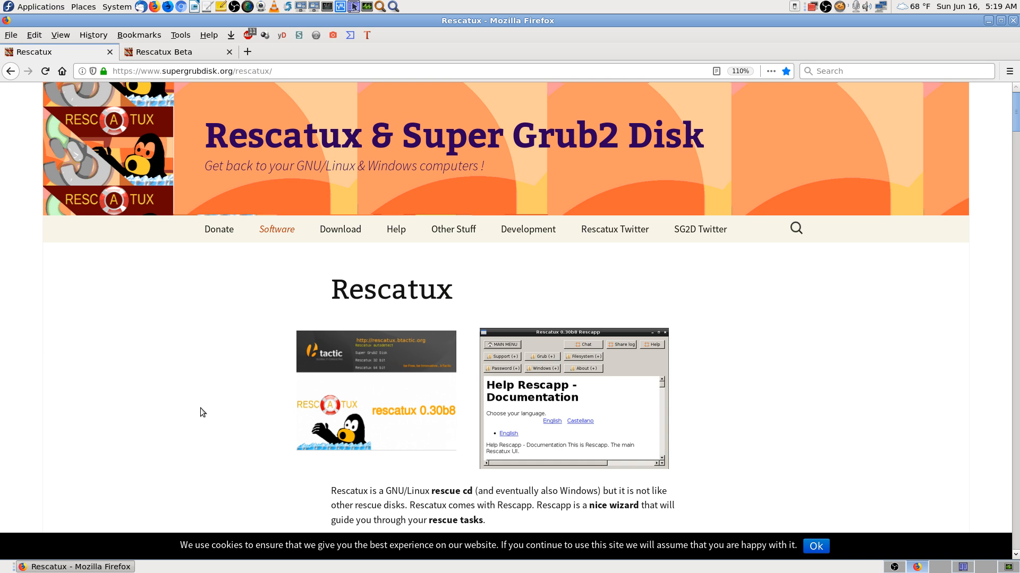
pyautogui.scroll(-1, 199, 408)
pyautogui.scroll(1, 200, 408)
pyautogui.scroll(-5, 190, 417)
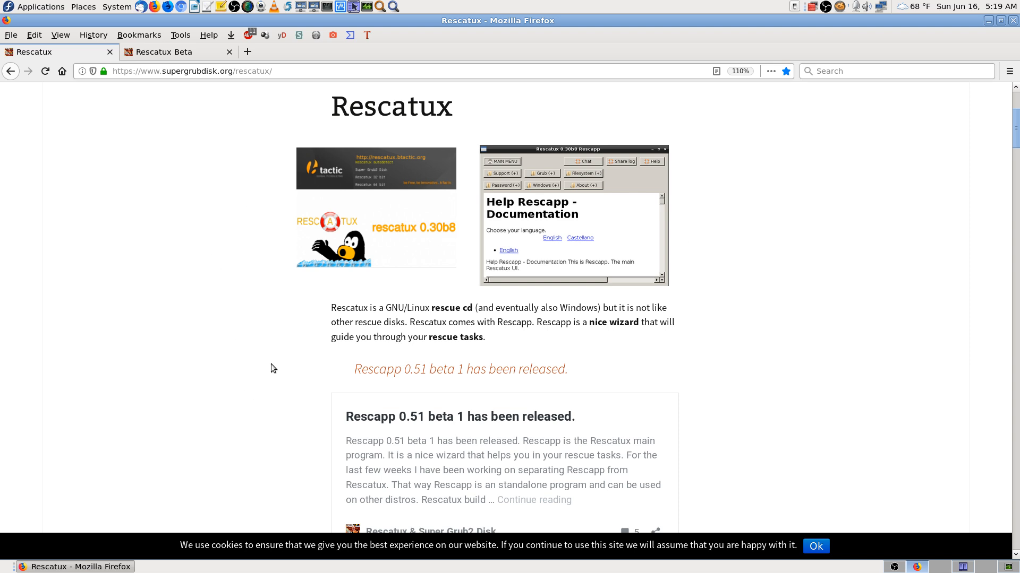
pyautogui.scroll(-3, 274, 364)
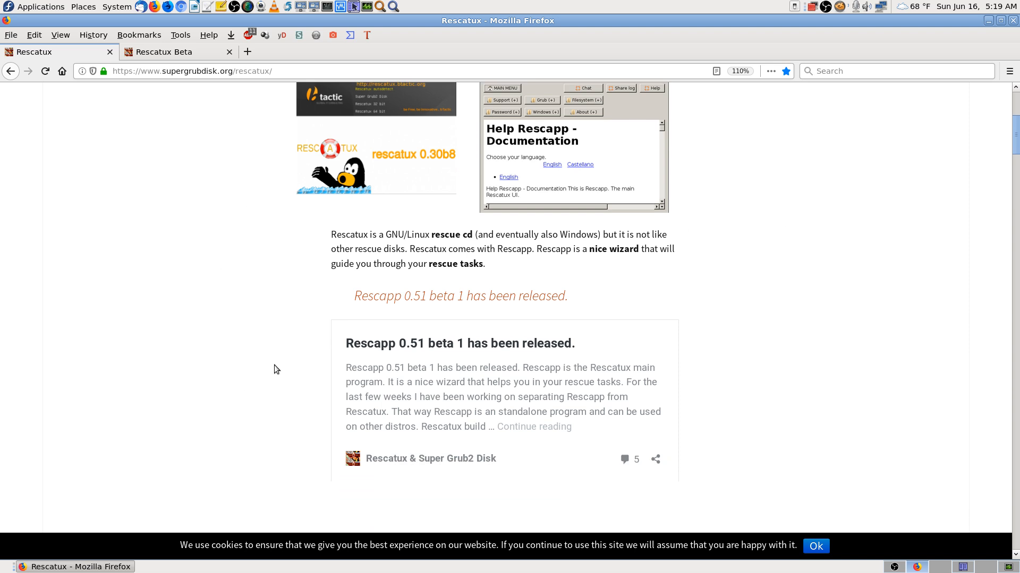
pyautogui.scroll(-6, 274, 365)
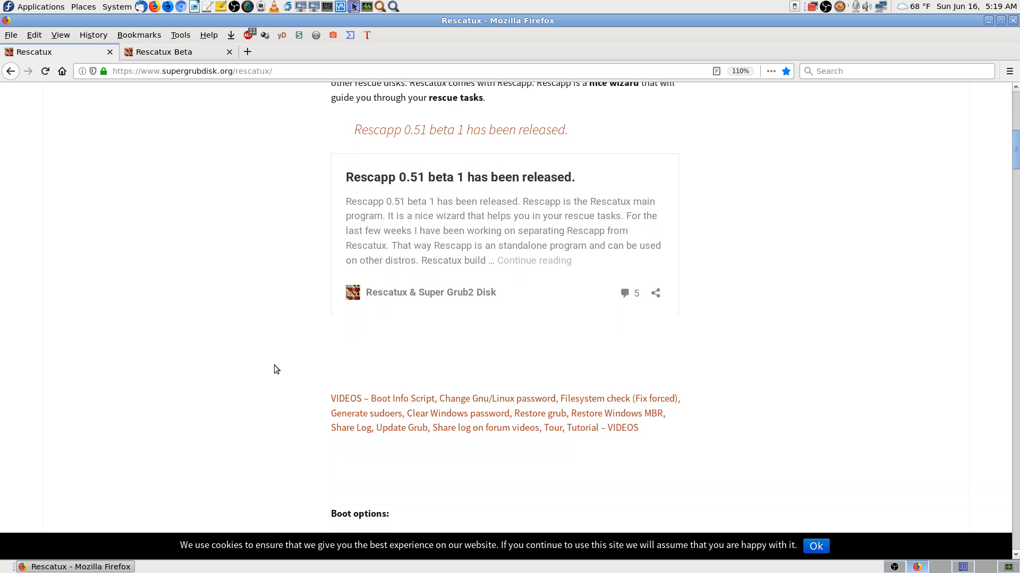
pyautogui.scroll(-10, 274, 364)
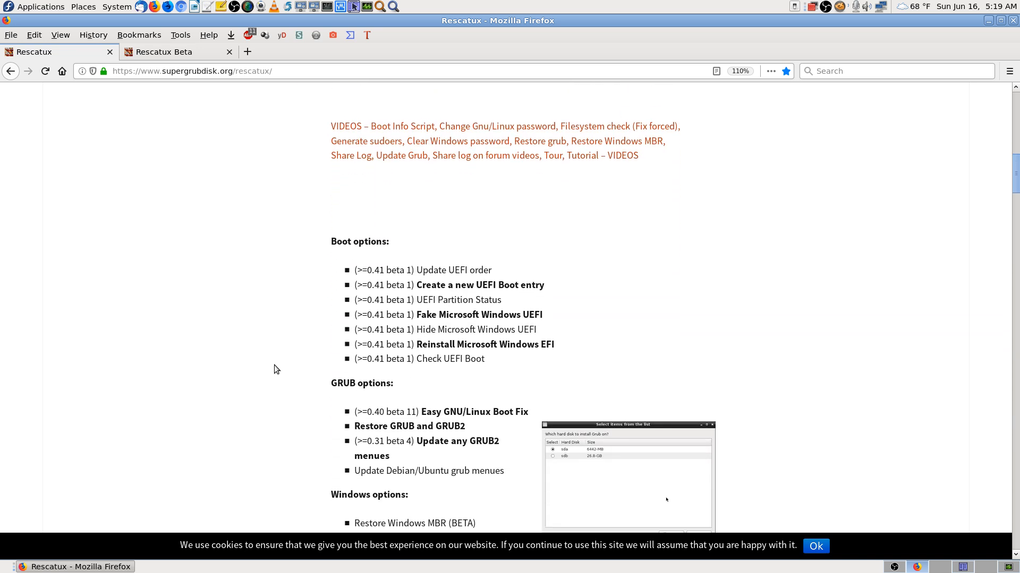
pyautogui.scroll(-1, 274, 365)
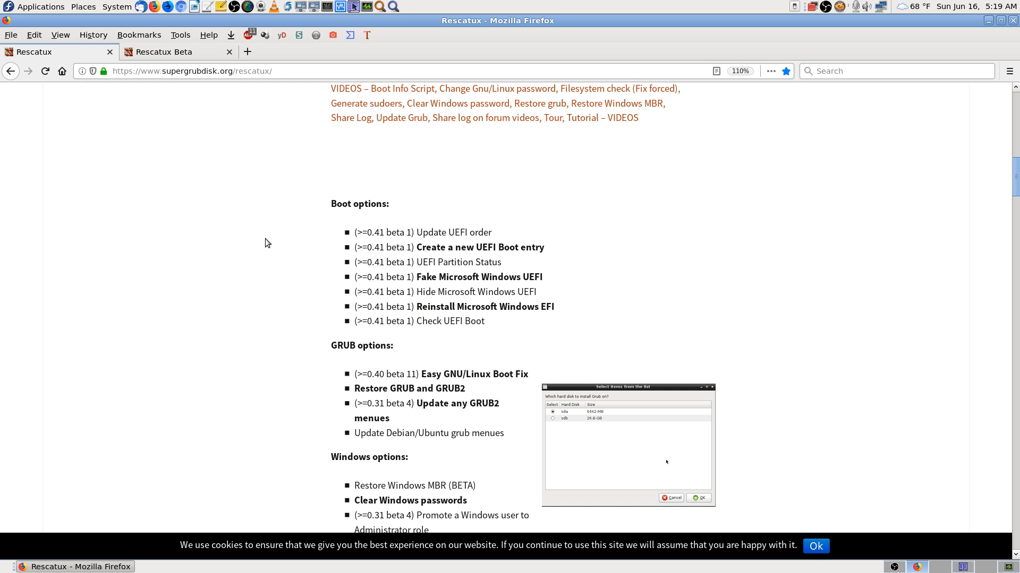
pyautogui.scroll(-2, 266, 239)
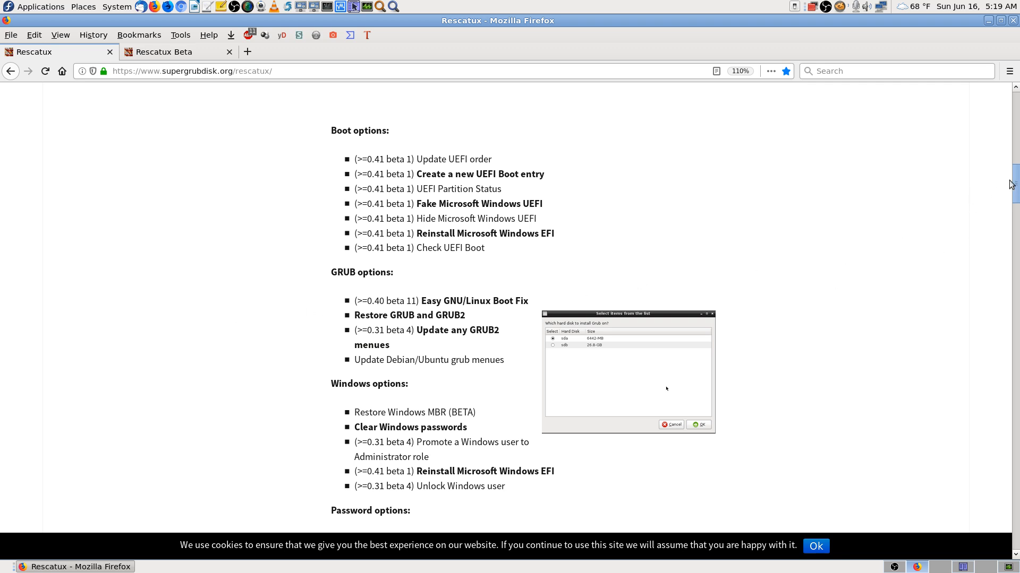
# Step: Examine the rest of the Rescatux page: the resource and download links, the background sections and the CD/USB burning instructions
pyautogui.moveTo(1016, 195); pyautogui.dragTo(1017, 264)
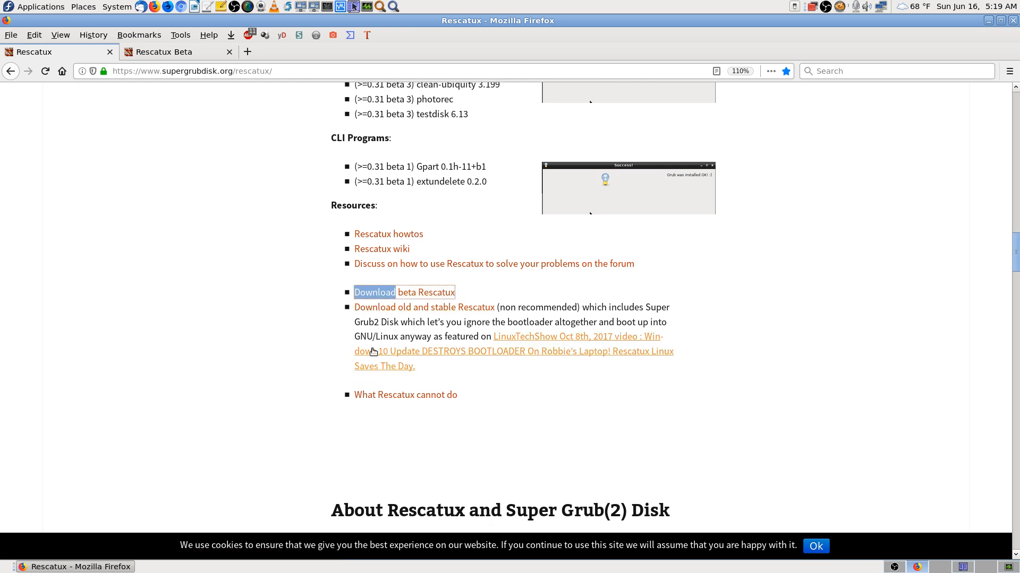
pyautogui.click(289, 325)
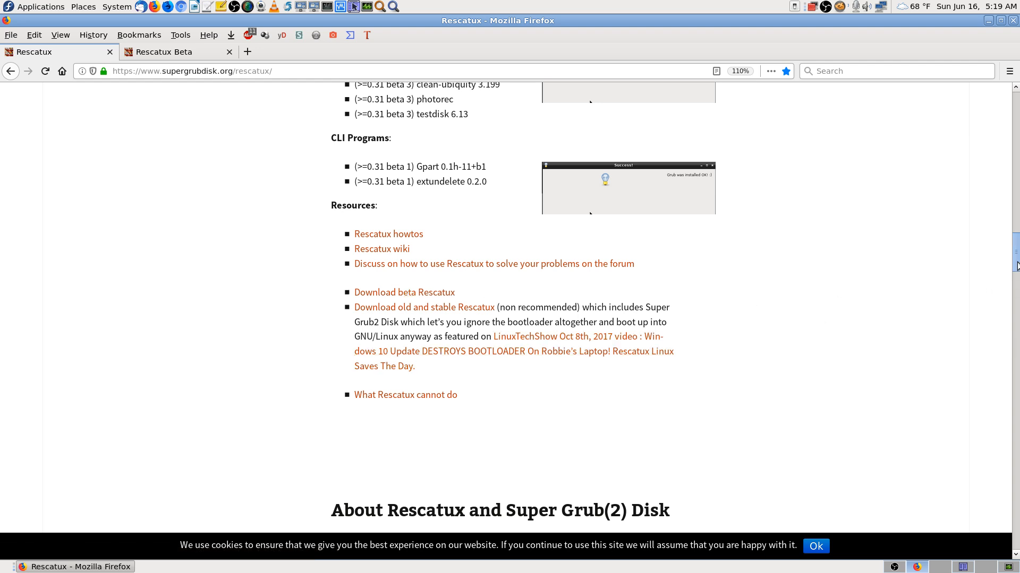
pyautogui.moveTo(1016, 266); pyautogui.dragTo(1016, 299)
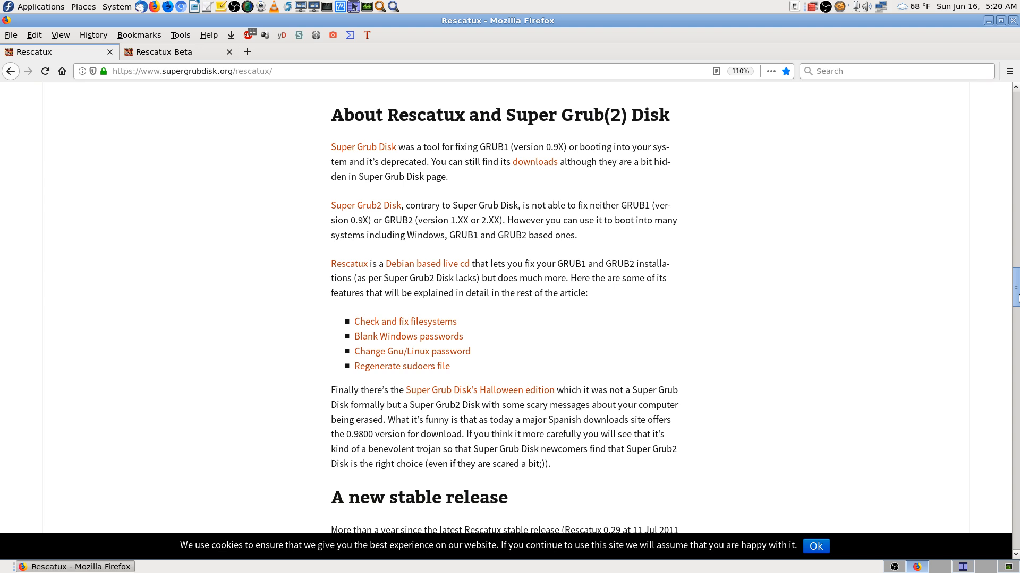
pyautogui.moveTo(1017, 297); pyautogui.dragTo(1017, 463)
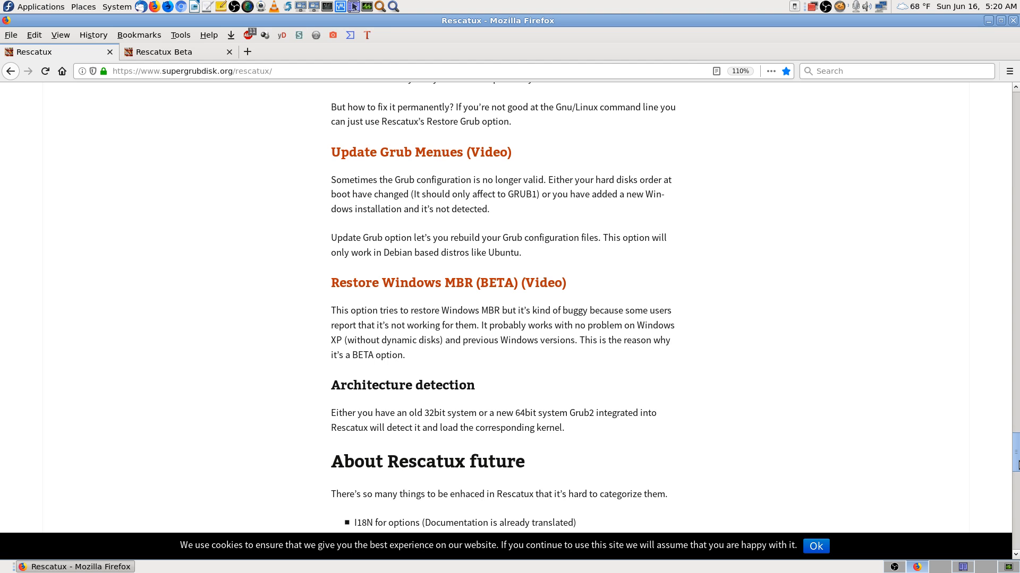
pyautogui.moveTo(1016, 464); pyautogui.dragTo(1016, 542)
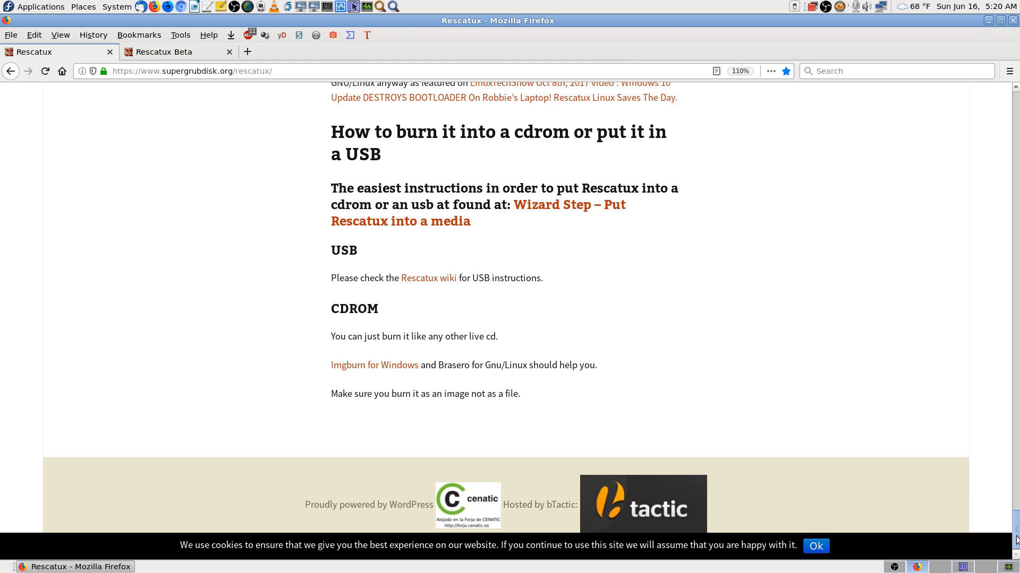
# Step: Bring up the Rescatux Beta page and examine the Rescatux 0.71-beta7 title, "Not a review" wording and download section
pyautogui.click(199, 53)
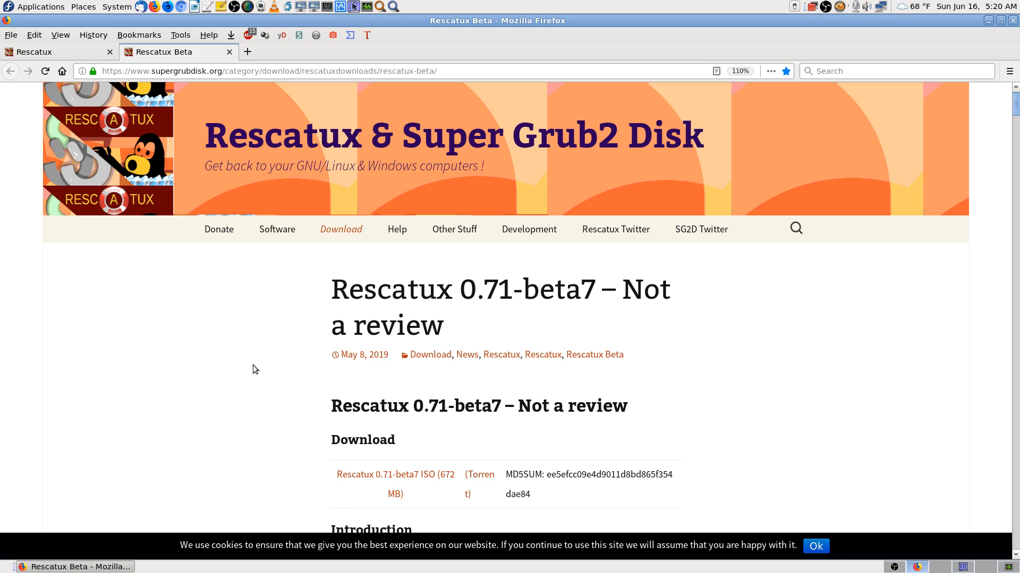
pyautogui.scroll(-4, 253, 365)
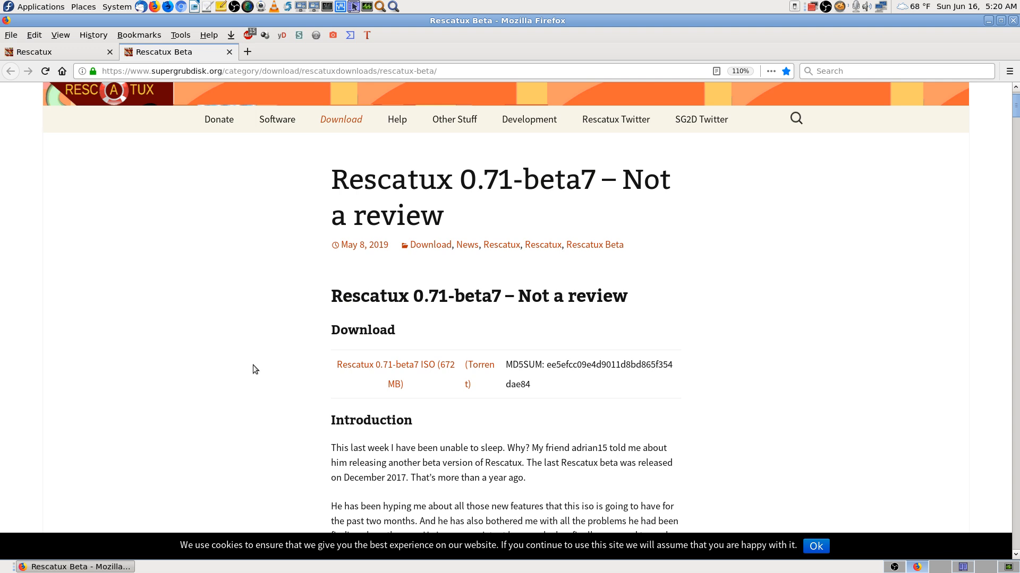
pyautogui.scroll(-1, 253, 364)
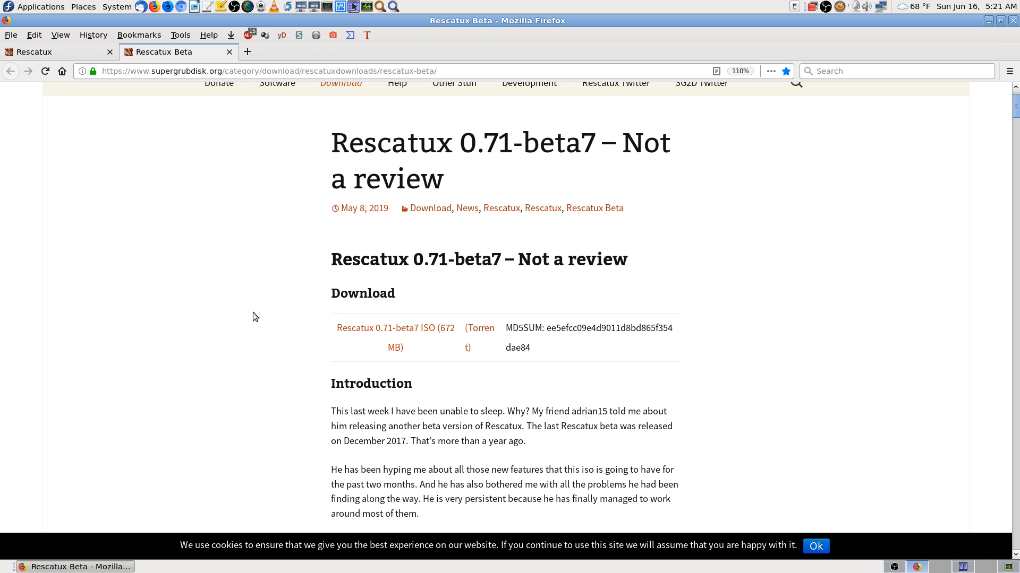
pyautogui.scroll(-2, 253, 312)
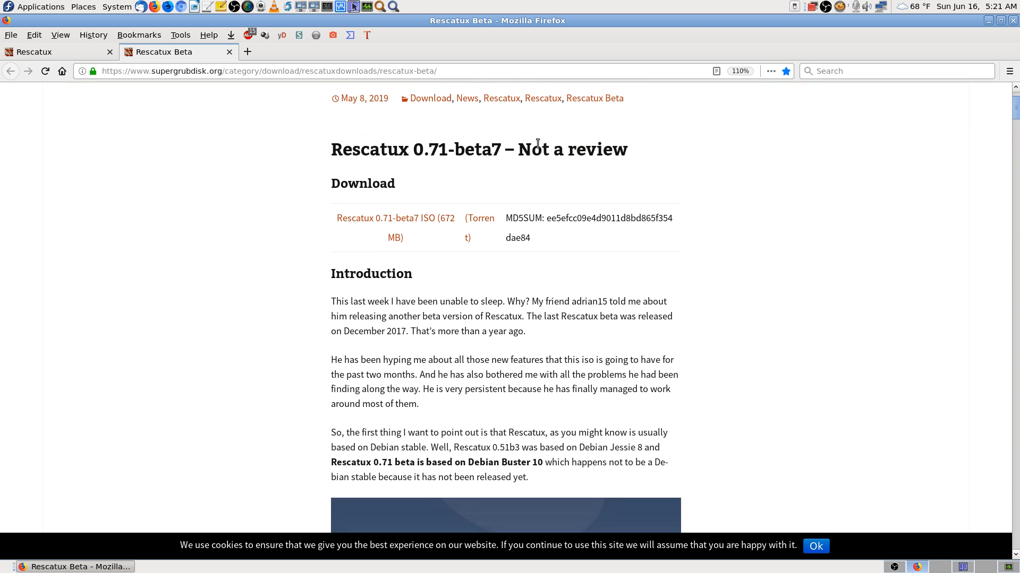
pyautogui.moveTo(519, 150); pyautogui.dragTo(643, 158)
pyautogui.click(685, 183)
pyautogui.moveTo(519, 150); pyautogui.dragTo(615, 149)
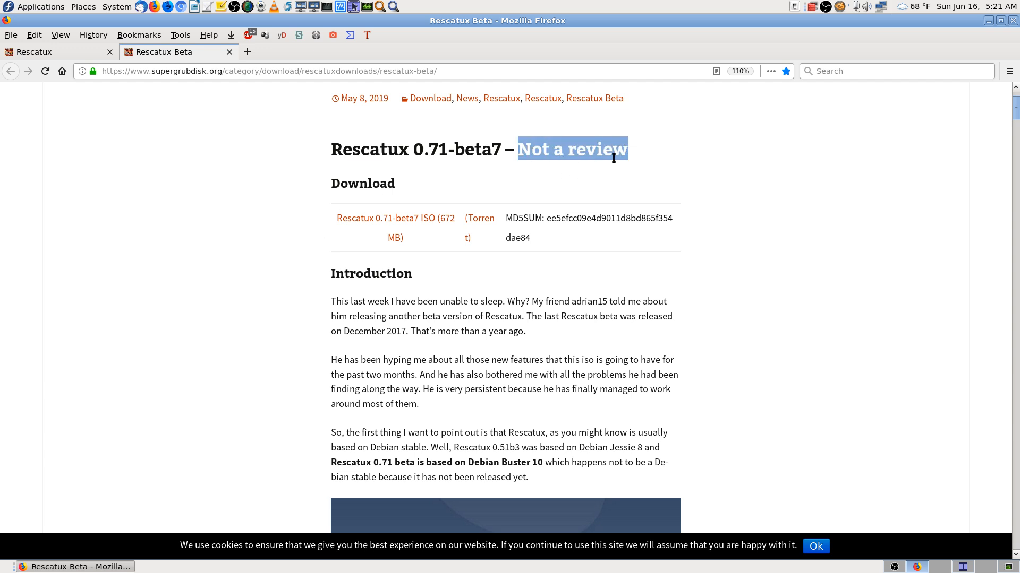
pyautogui.click(329, 242)
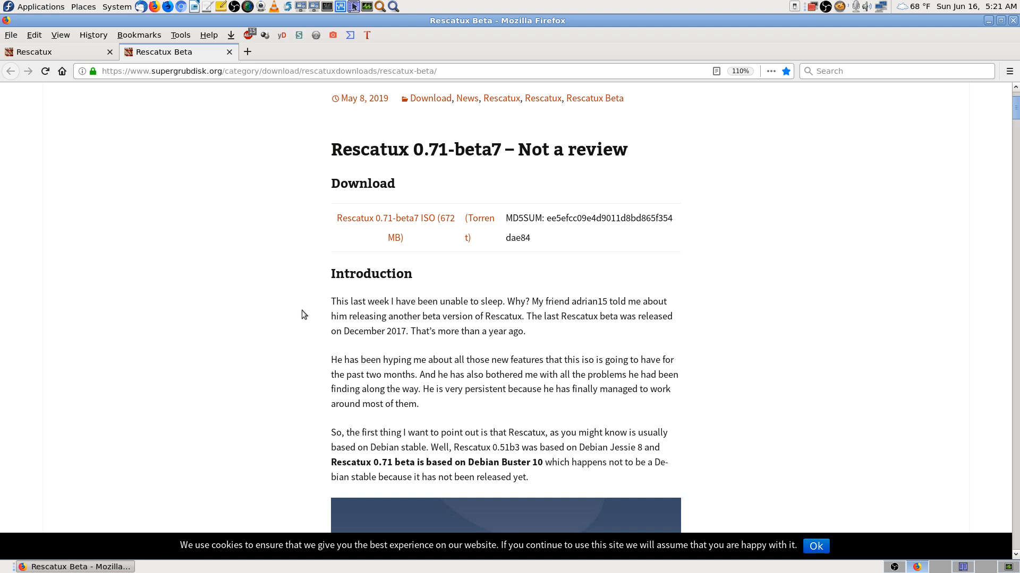
# Step: Read the beta article's introduction, Debian Buster 10 notes, boot options table and Rescapp self-test section
pyautogui.scroll(-2, 301, 311)
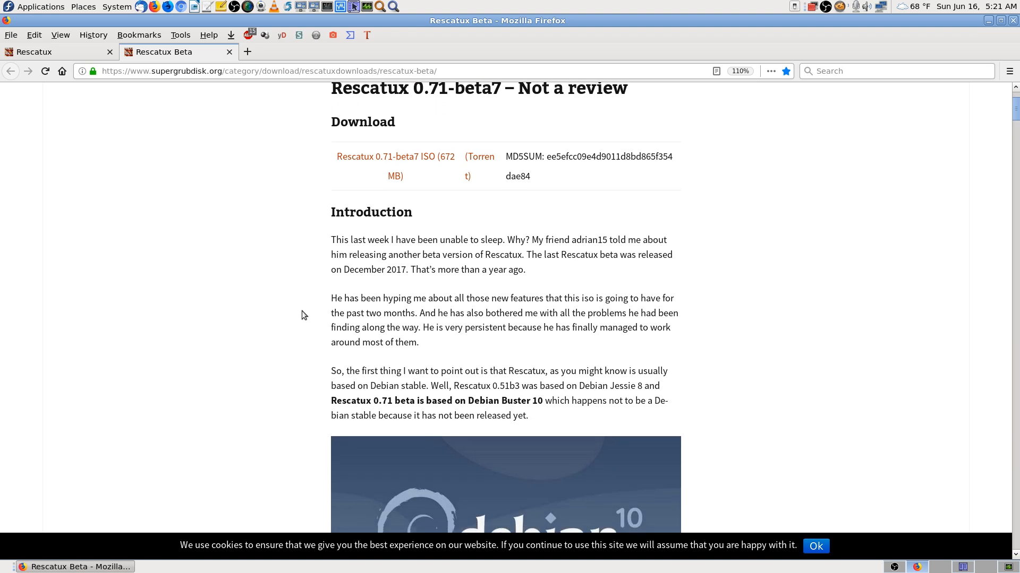
pyautogui.scroll(-1, 302, 312)
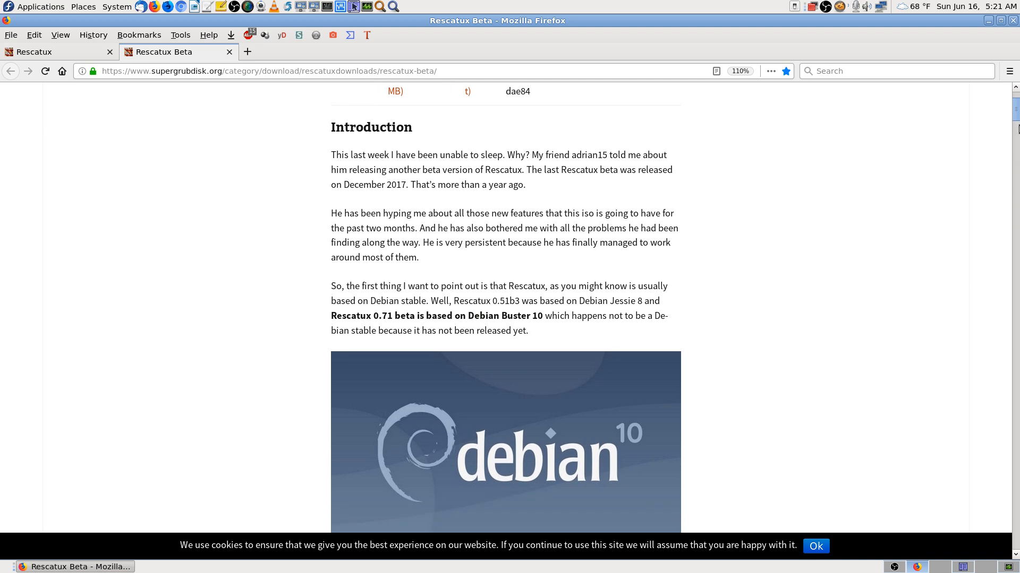
pyautogui.moveTo(1017, 118)
pyautogui.mouseDown()
pyautogui.moveTo(1017, 135)
pyautogui.moveTo(1017, 121)
pyautogui.mouseUp()
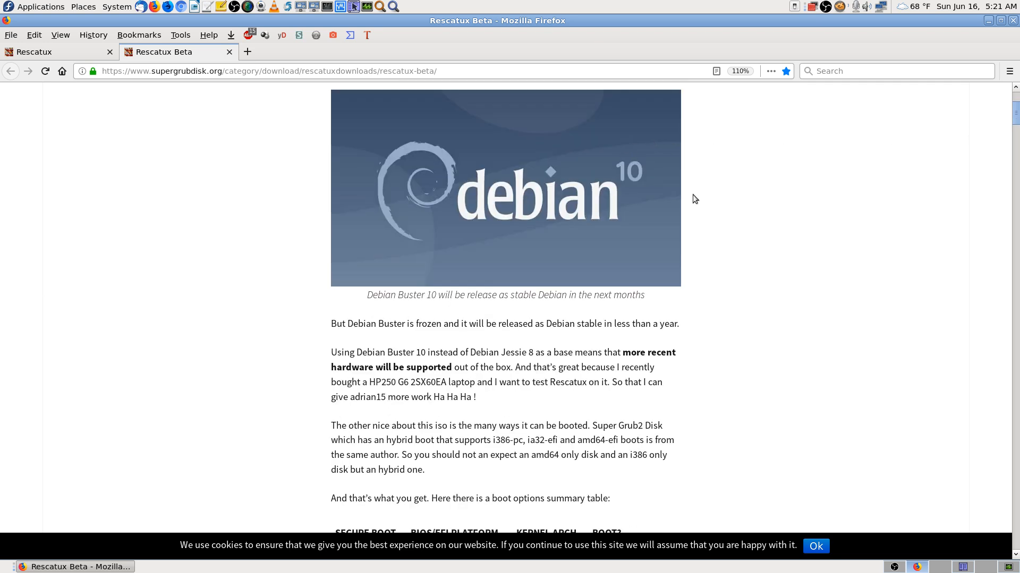
pyautogui.scroll(3, 736, 218)
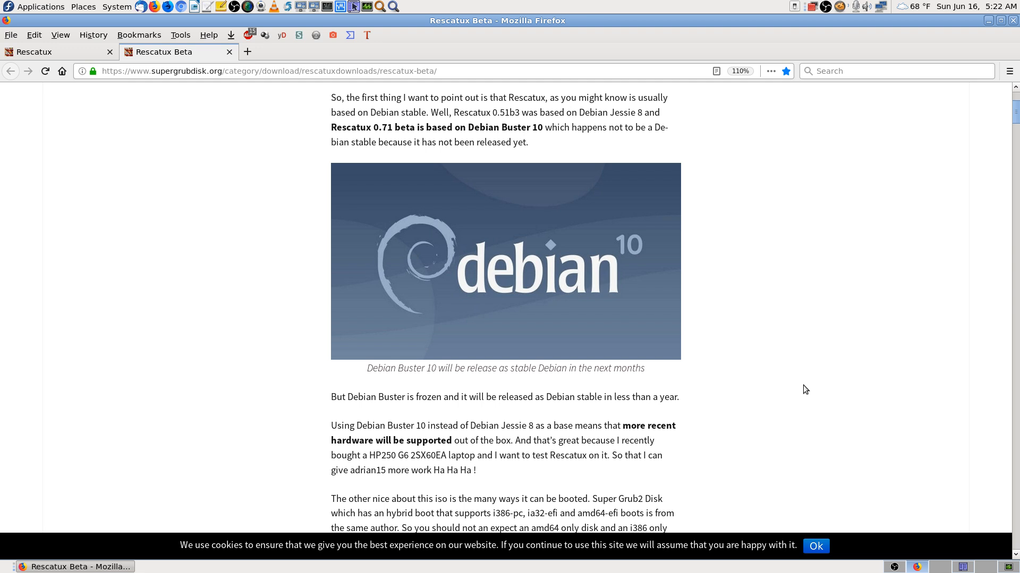
pyautogui.scroll(-5, 834, 419)
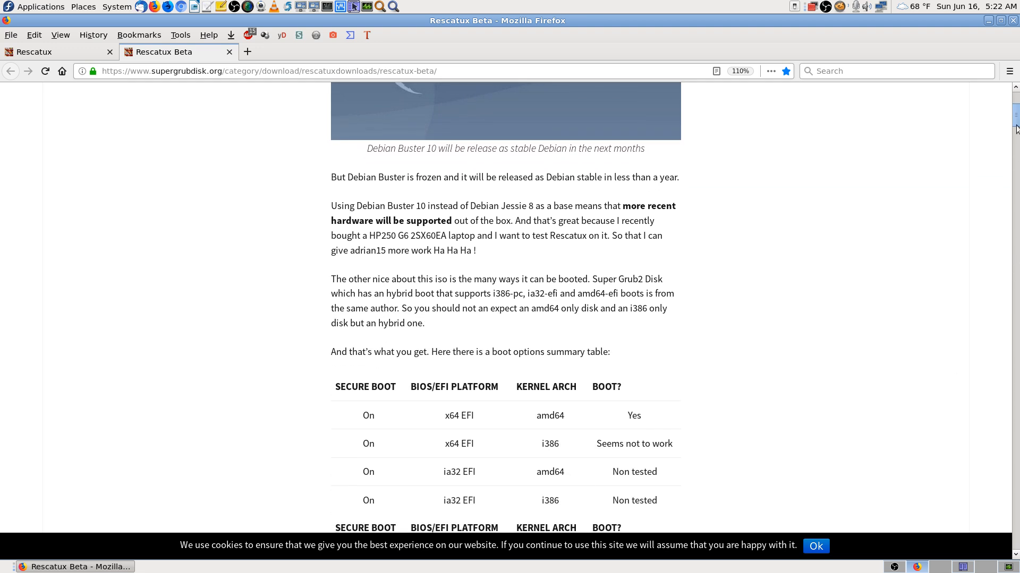
pyautogui.moveTo(1016, 129); pyautogui.dragTo(1016, 163)
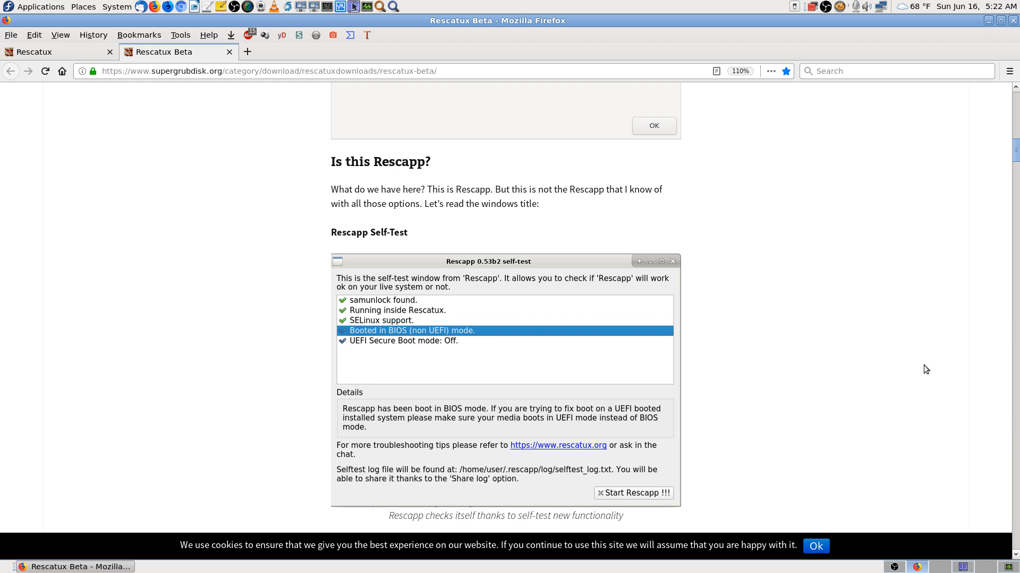
pyautogui.moveTo(1016, 159); pyautogui.dragTo(1018, 101)
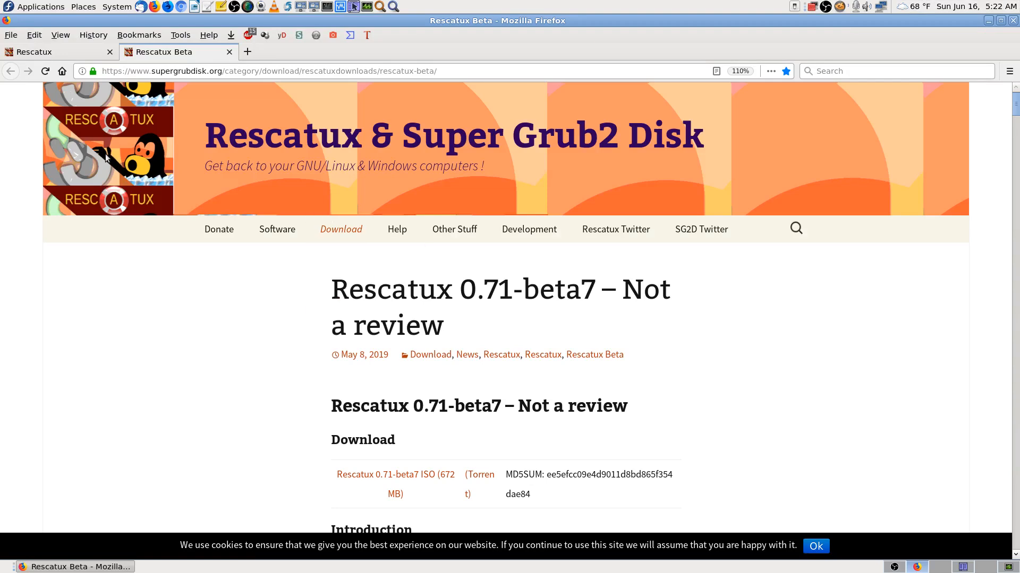
# Step: Return to the top of the main Rescatux page and close the browser with all its tabs
pyautogui.click(78, 49)
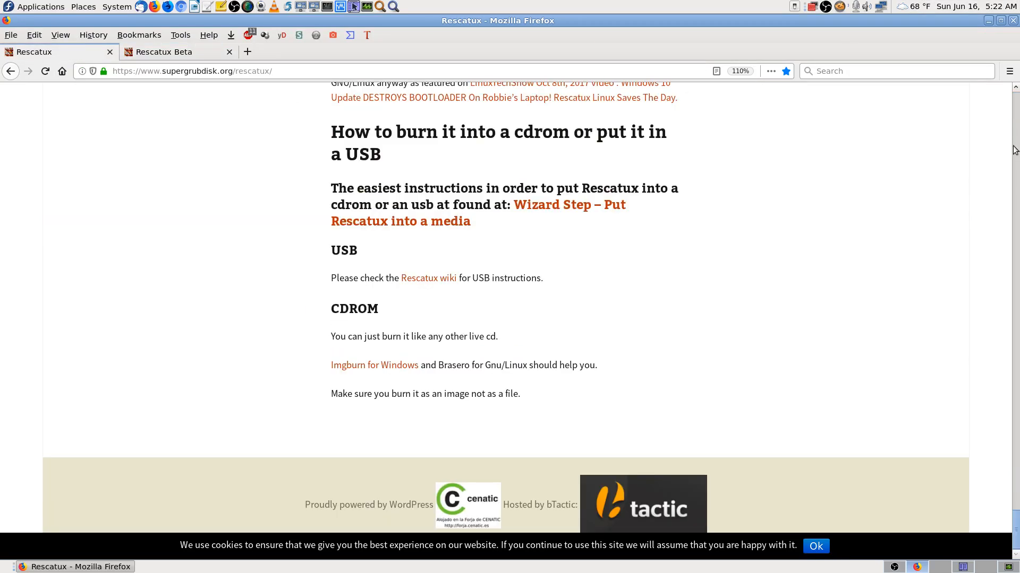
pyautogui.click(1014, 119)
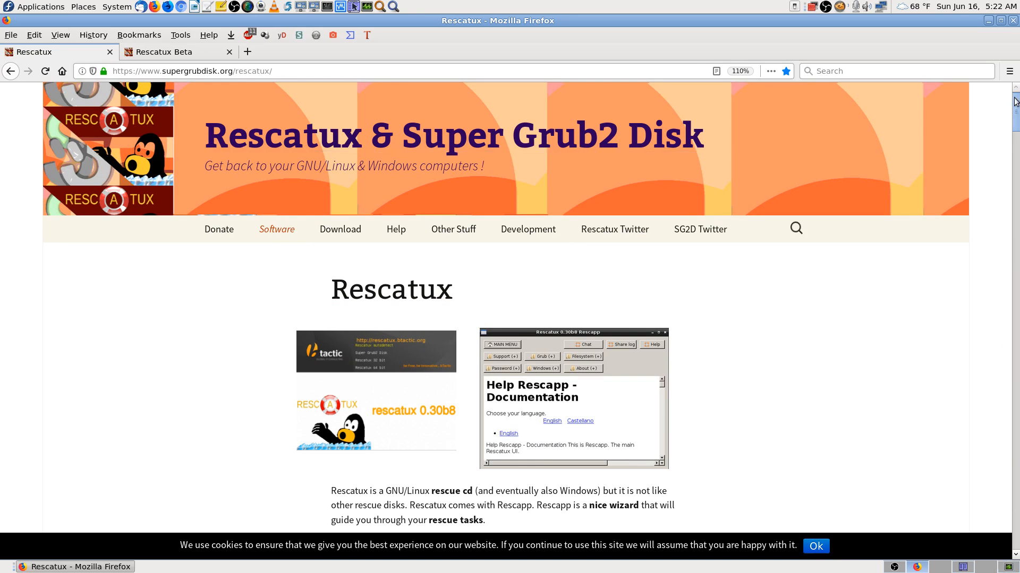
pyautogui.click(1014, 21)
pyautogui.click(649, 317)
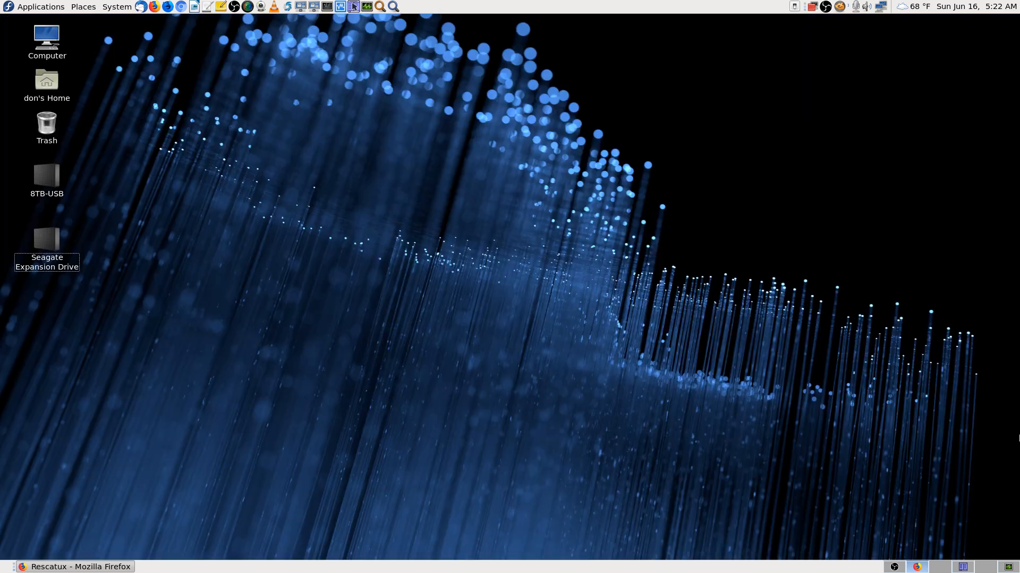
# Step: Switch to Krusader and inspect the downloaded rescatux-0.71-beta7 ISO file, leaving it unselected
pyautogui.click(952, 564)
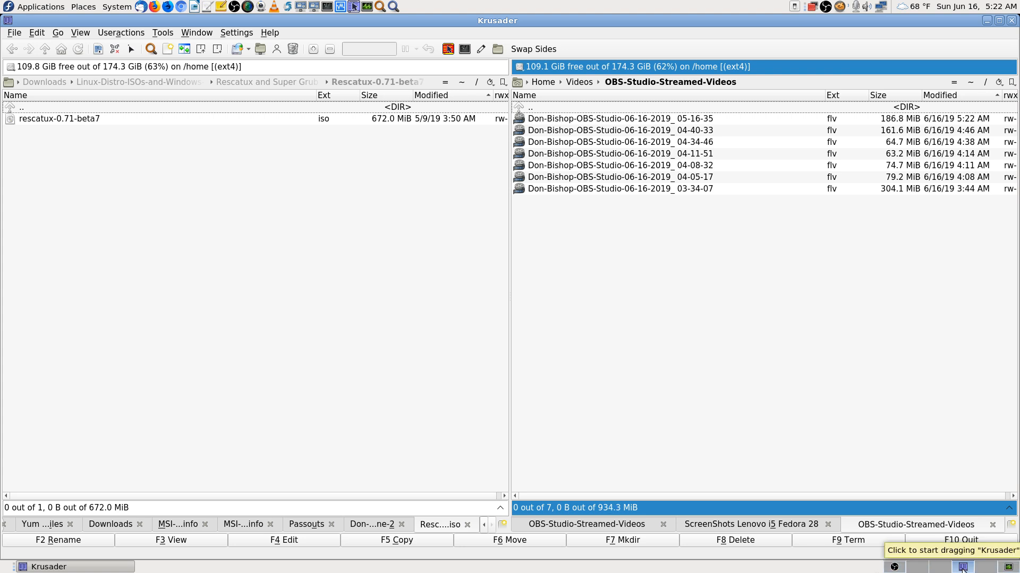
pyautogui.click(75, 133)
pyautogui.click(68, 119)
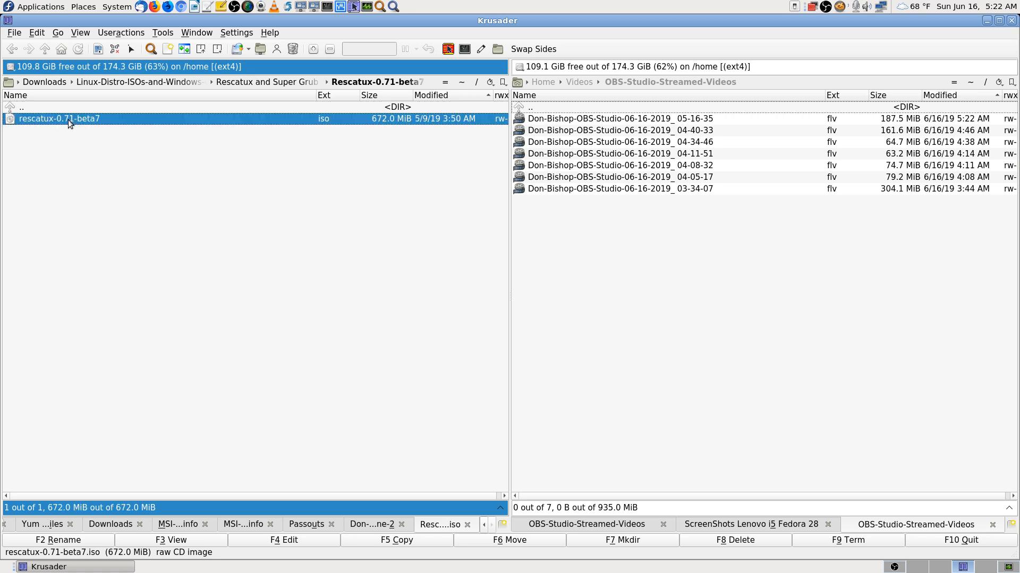
pyautogui.click(104, 109)
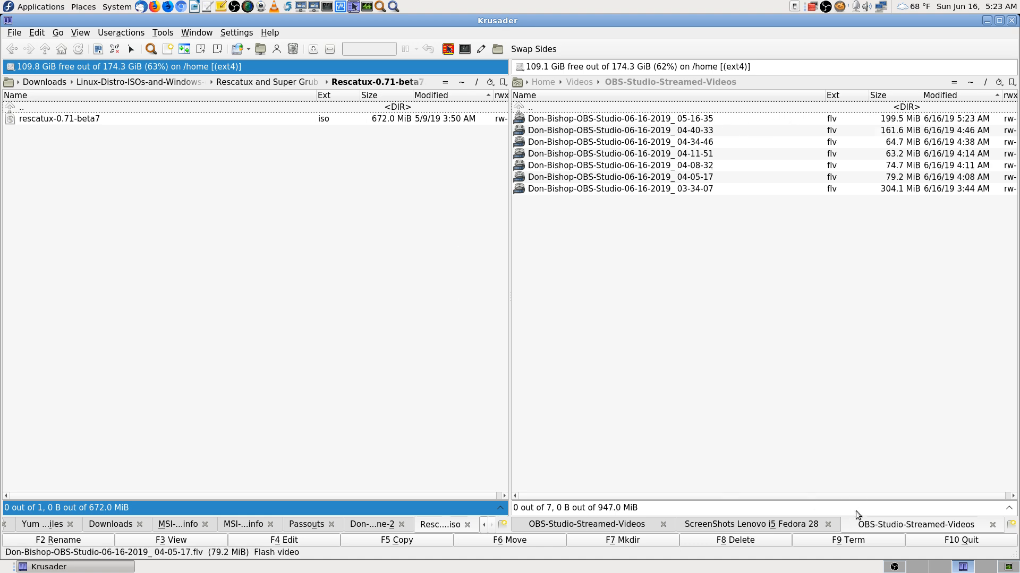
# Step: Find Fedora Media Writer in the Application Finder by searching for "fed", launch it and place its window near the screen's centre
pyautogui.click(986, 569)
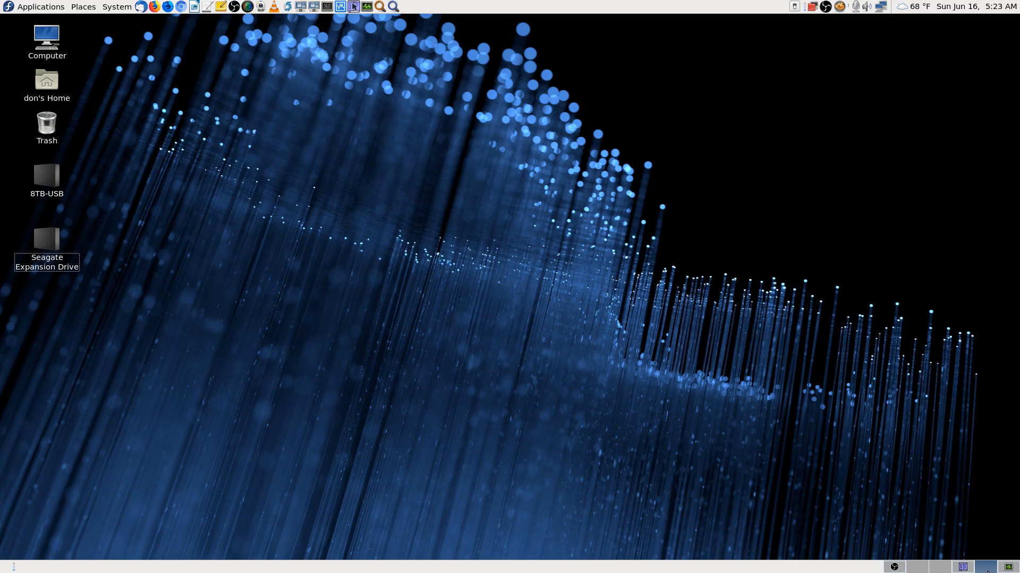
pyautogui.click(393, 7)
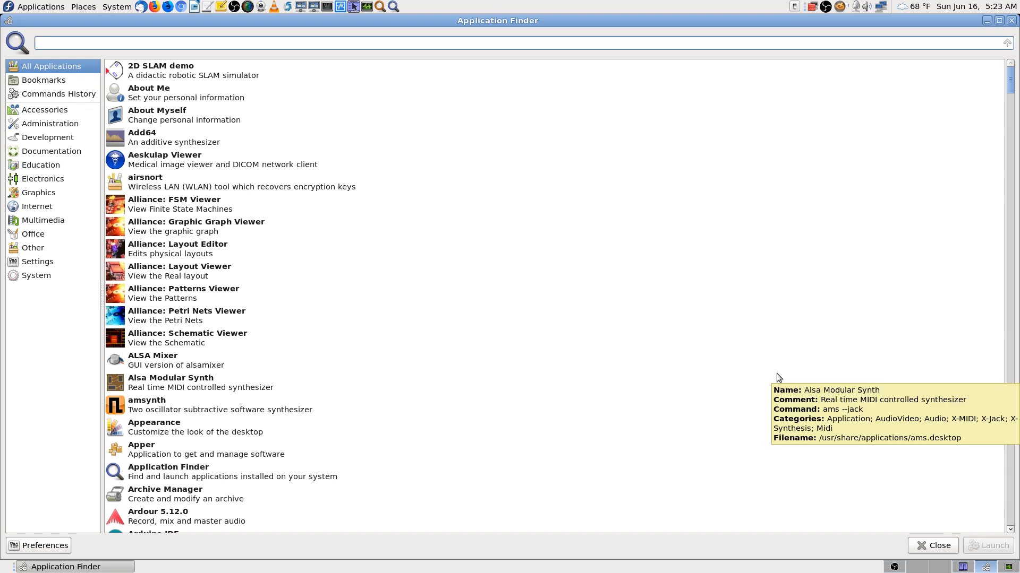
pyautogui.write('fe')
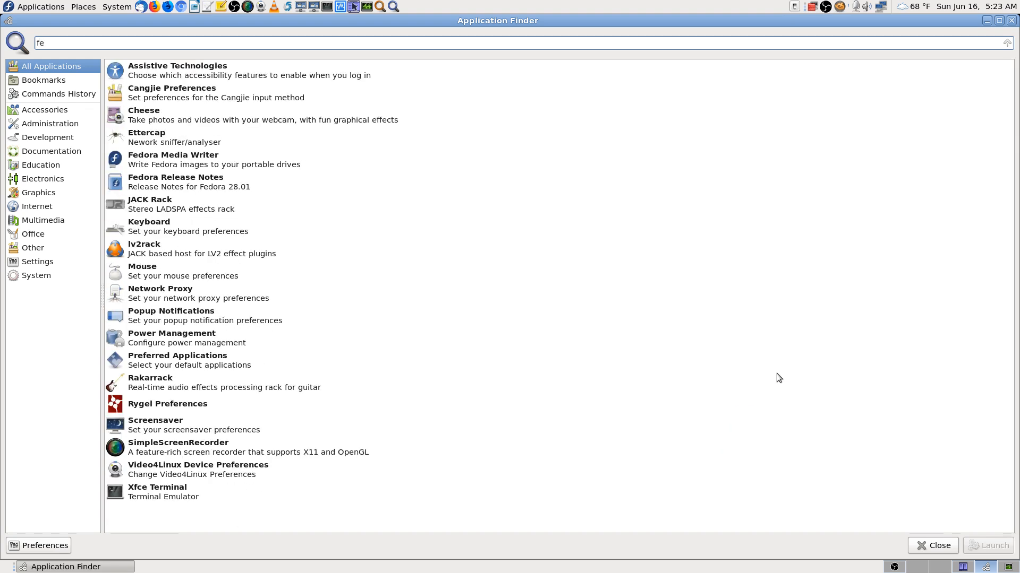
pyautogui.write('d')
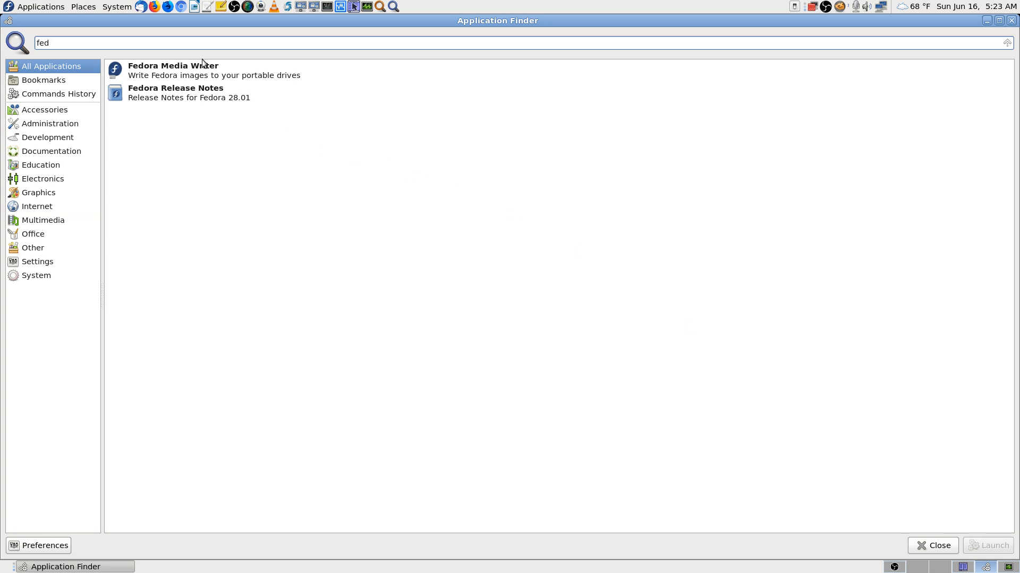
pyautogui.click(189, 70)
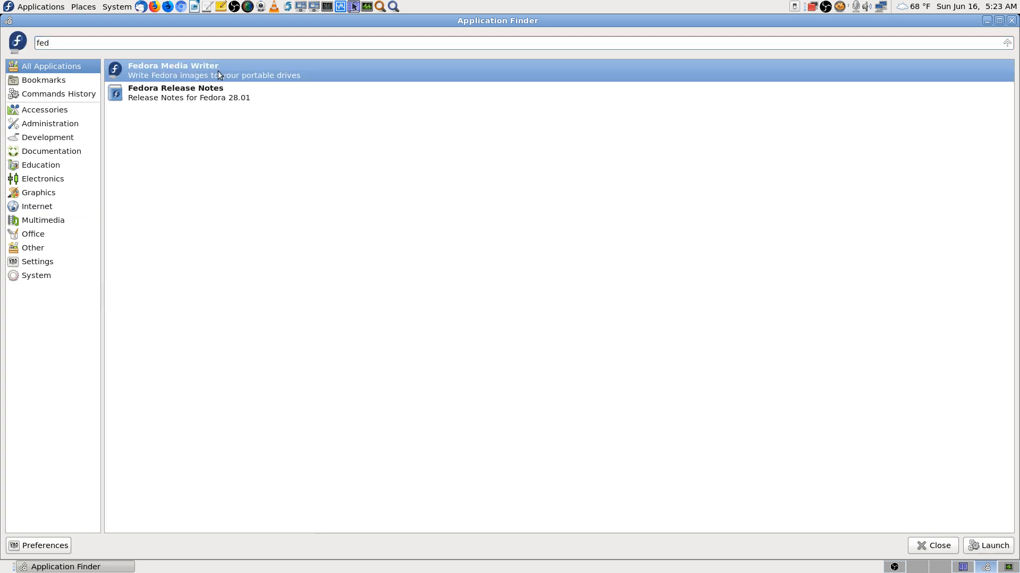
pyautogui.doubleClick(214, 70)
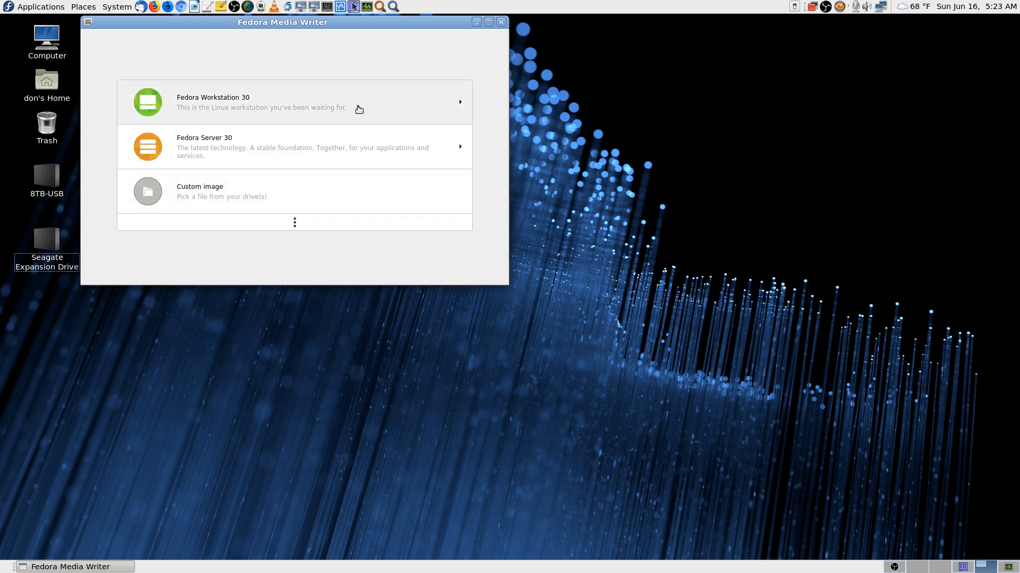
pyautogui.moveTo(368, 22); pyautogui.dragTo(572, 20)
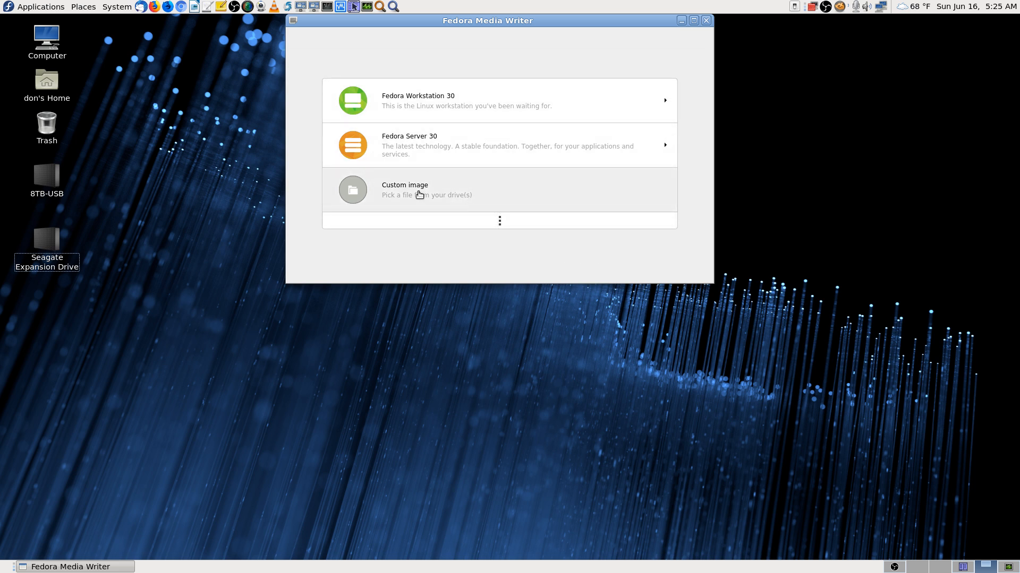
# Step: Expand Fedora Media Writer's image list, enlarge the window to examine the Fedora Spins and Fedora Labs, and shorten it again at the list's top
pyautogui.click(504, 222)
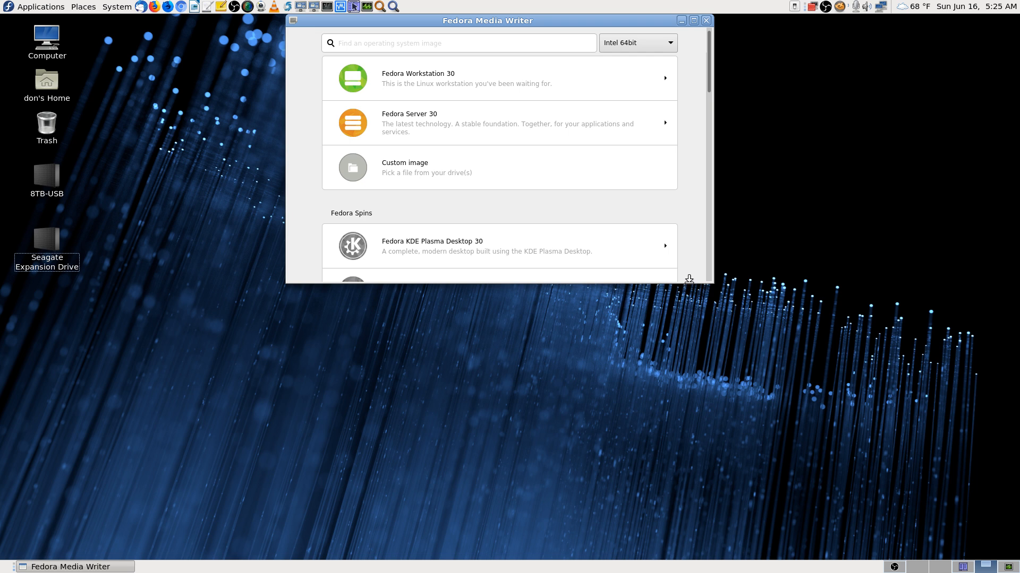
pyautogui.moveTo(689, 281); pyautogui.dragTo(693, 562)
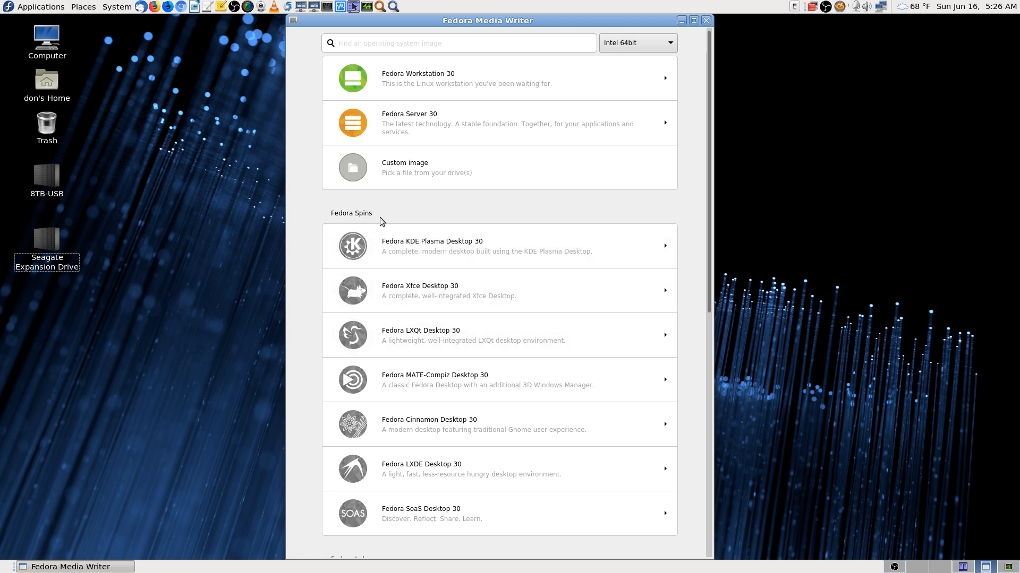
pyautogui.scroll(-3, 464, 420)
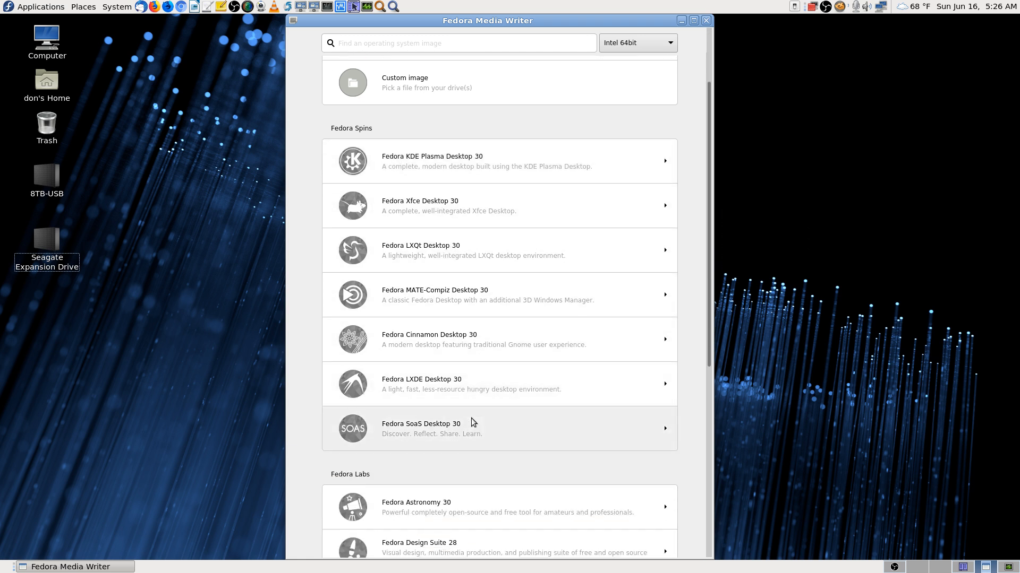
pyautogui.scroll(-4, 471, 422)
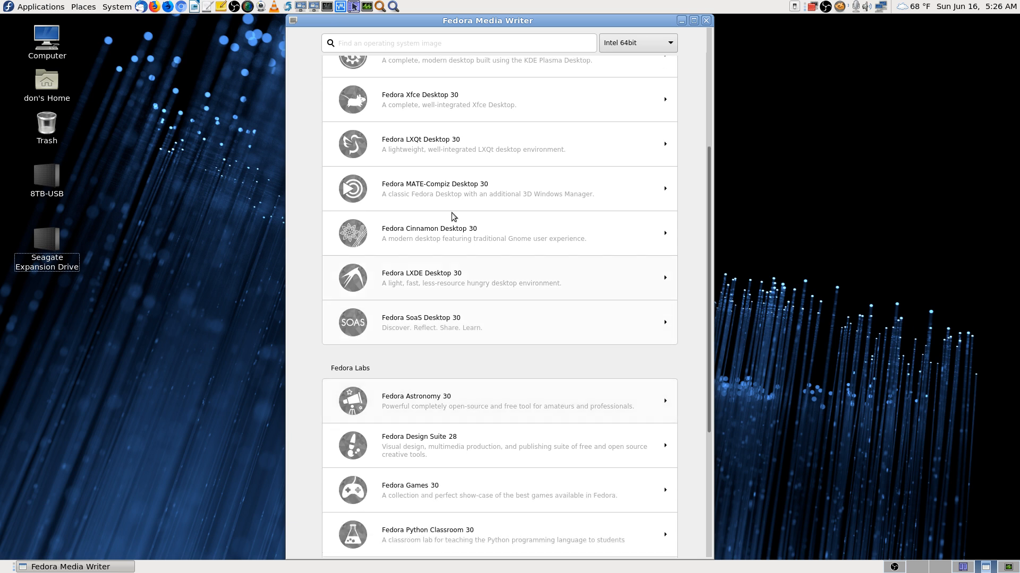
pyautogui.scroll(3, 462, 234)
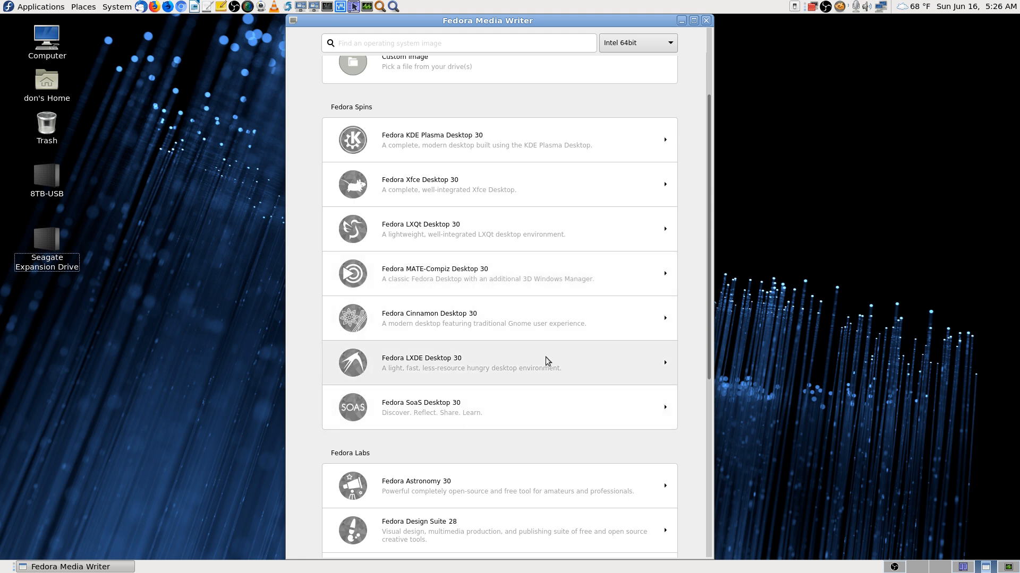
pyautogui.scroll(-3, 546, 358)
pyautogui.scroll(-3, 546, 357)
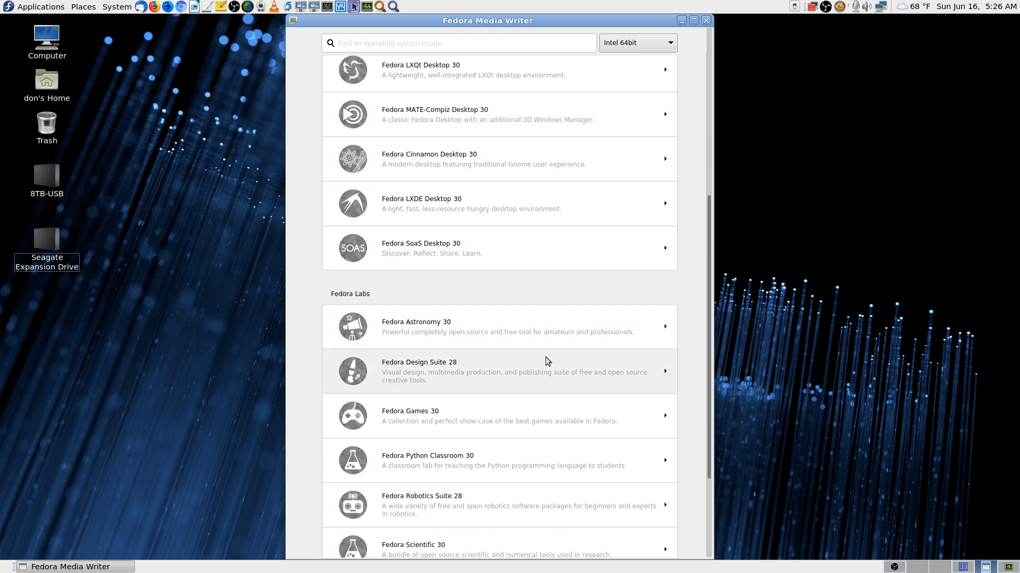
pyautogui.scroll(-1, 323, 310)
pyautogui.scroll(-2, 324, 310)
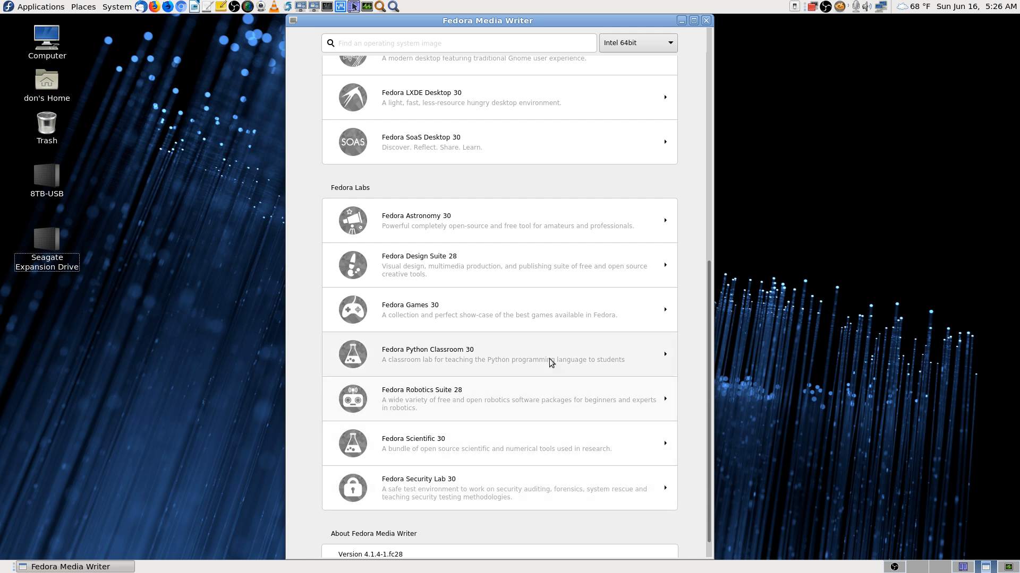
pyautogui.scroll(5, 551, 362)
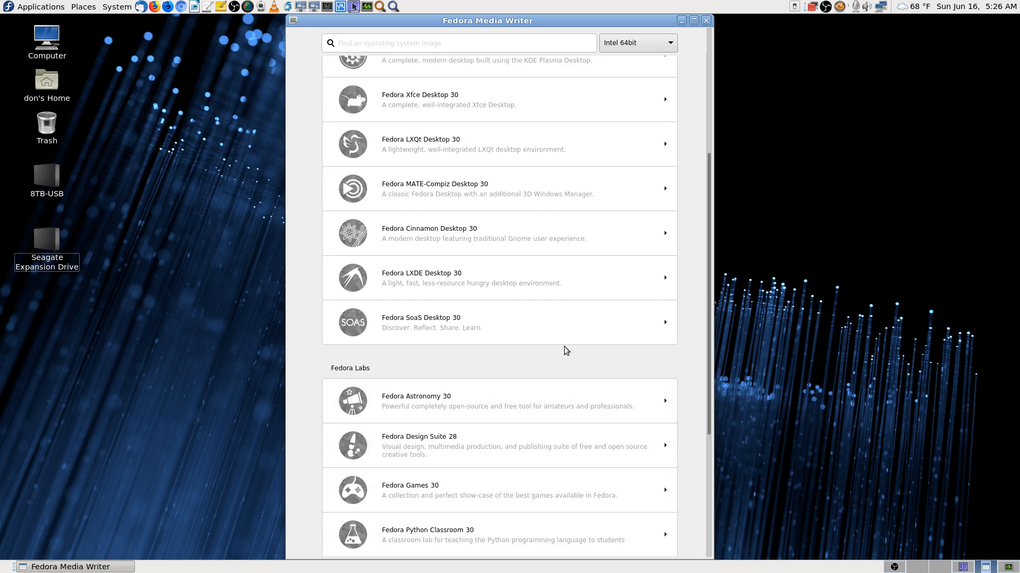
pyautogui.scroll(5, 564, 346)
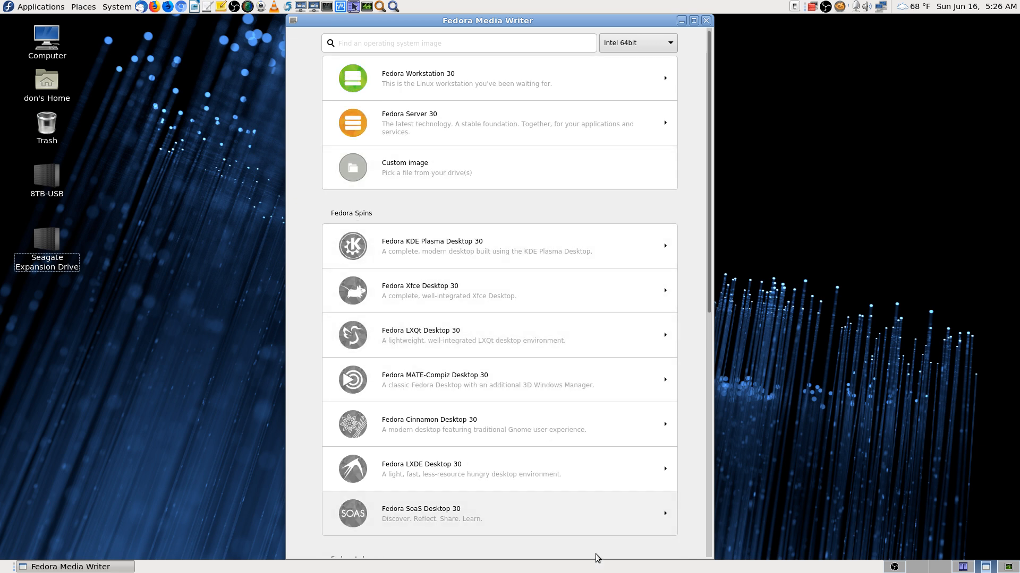
pyautogui.moveTo(593, 557); pyautogui.dragTo(553, 315)
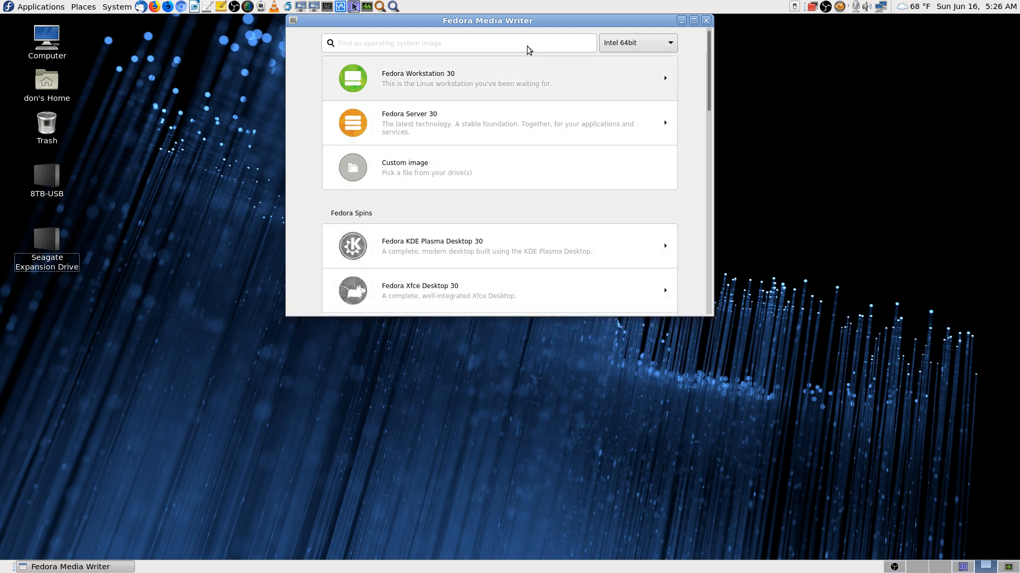
# Step: Choose rescatux-0.71-beta7.iso from Downloads/Linux-Distro-ISOs-and-Windows-exes/Rescatux and Super Grub Disk/Rescatux-0.71-beta7.iso as the custom image
pyautogui.click(415, 166)
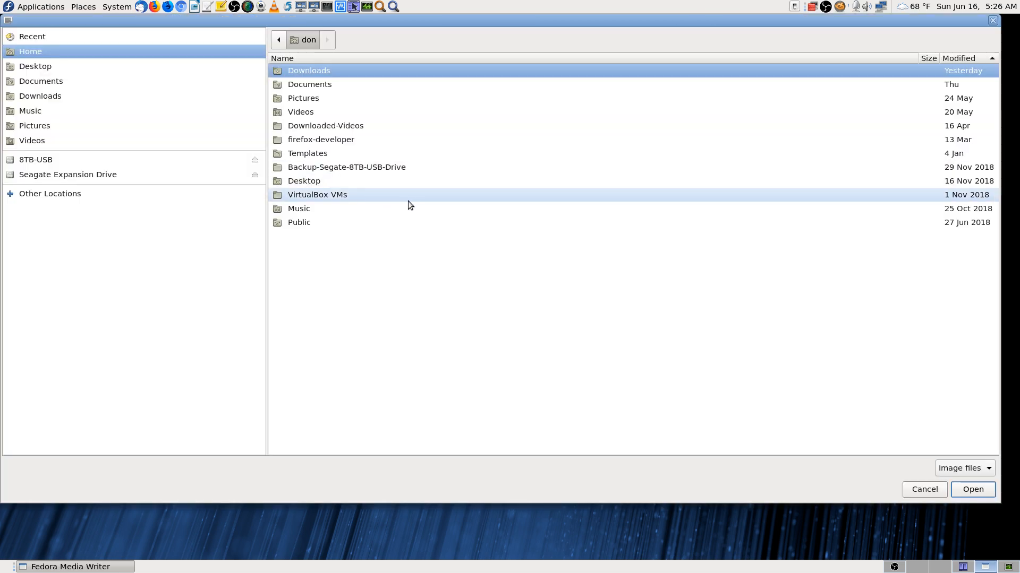
pyautogui.doubleClick(323, 70)
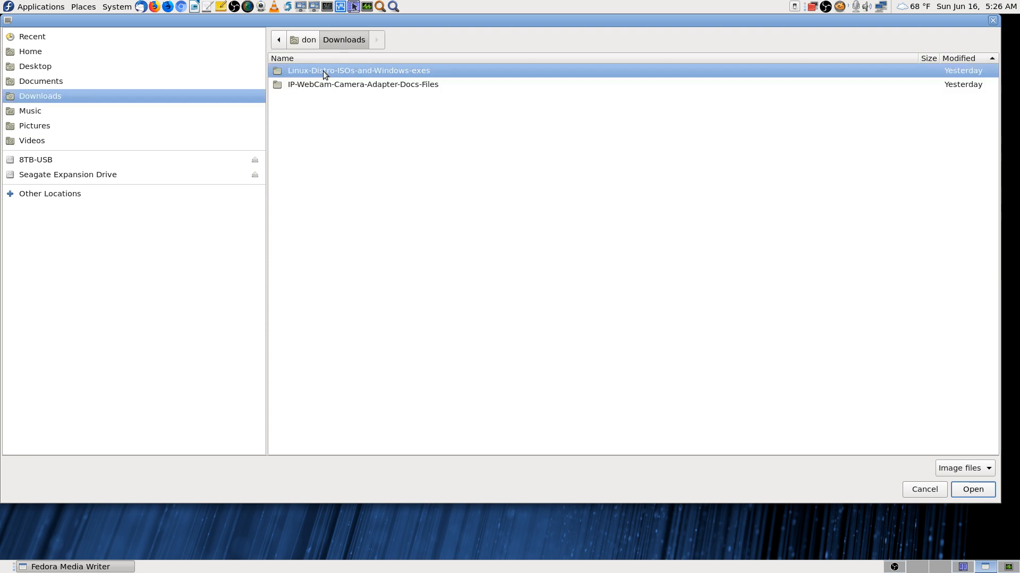
pyautogui.doubleClick(330, 69)
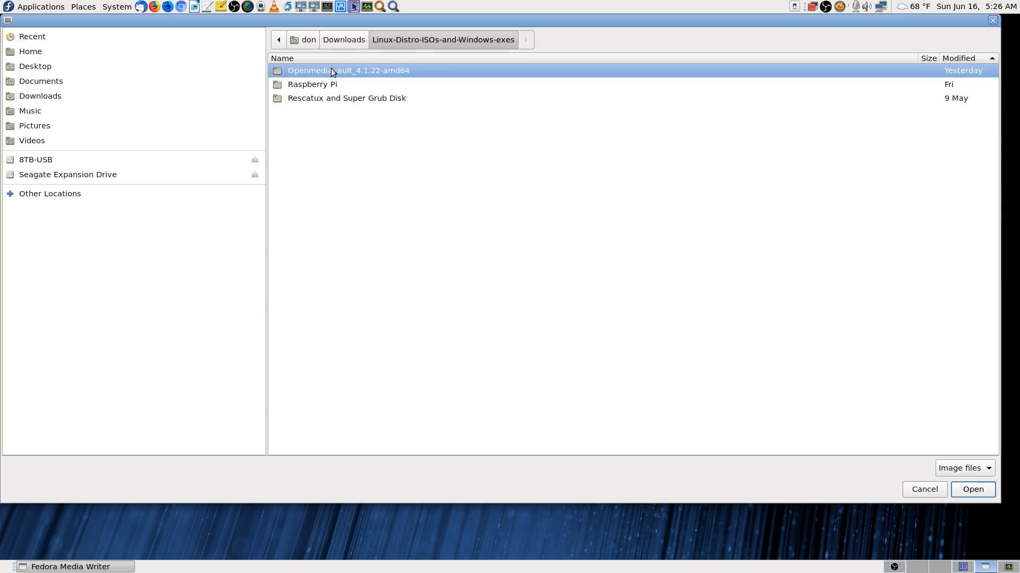
pyautogui.doubleClick(331, 99)
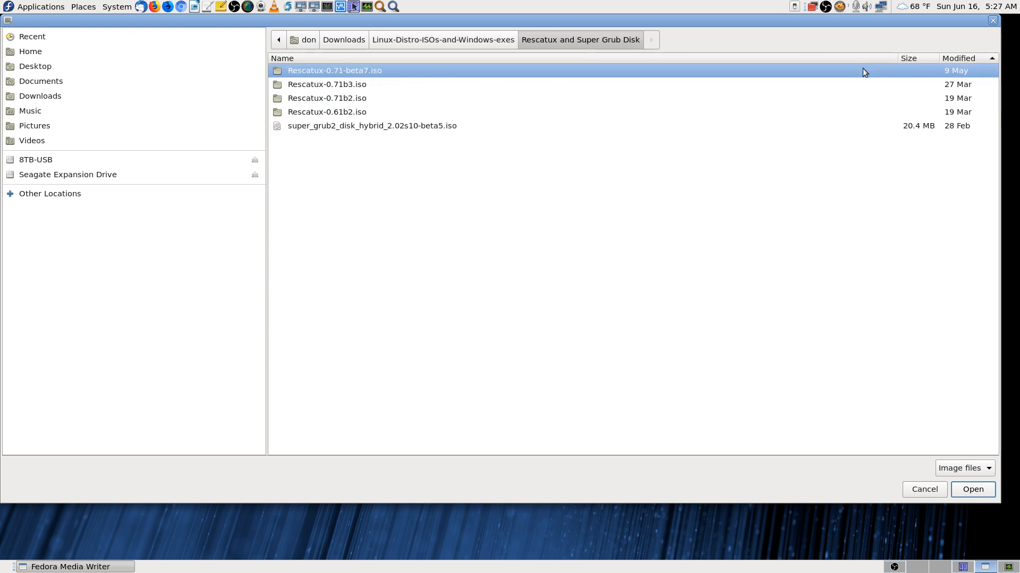
pyautogui.doubleClick(404, 66)
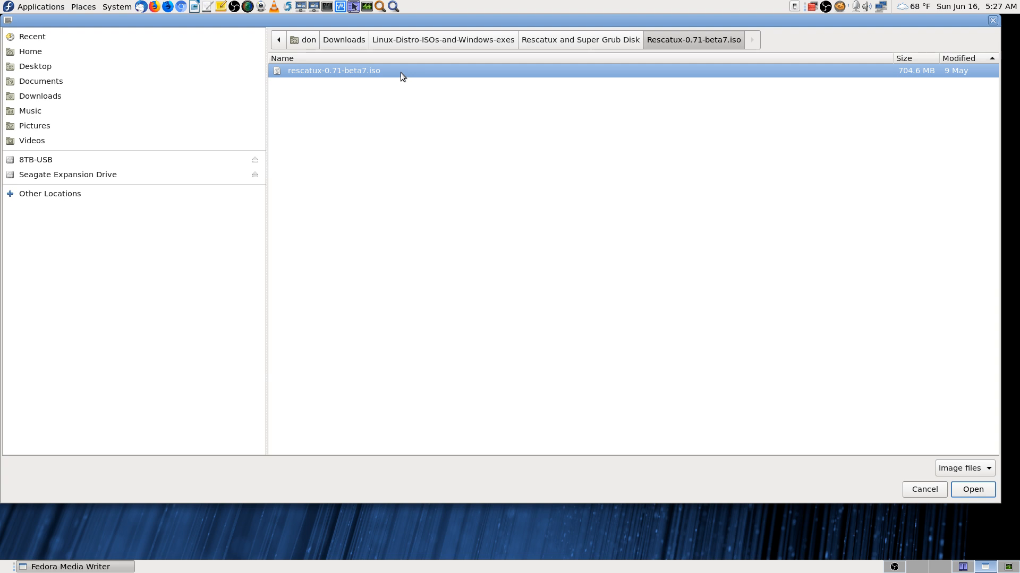
pyautogui.click(973, 490)
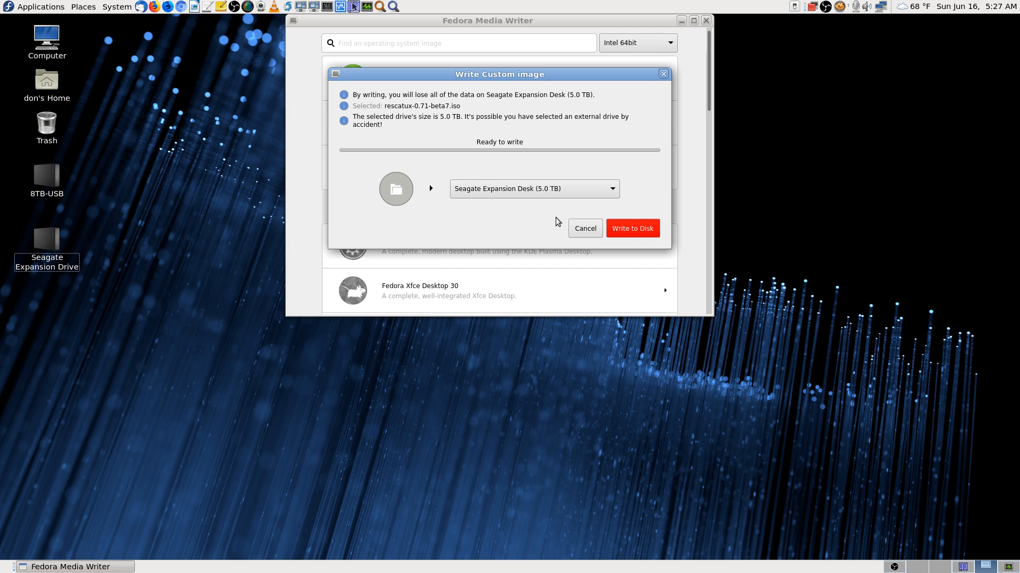
# Step: Check which target drives are offered for the custom image, keep the selection as it is, and cancel without writing
pyautogui.click(608, 192)
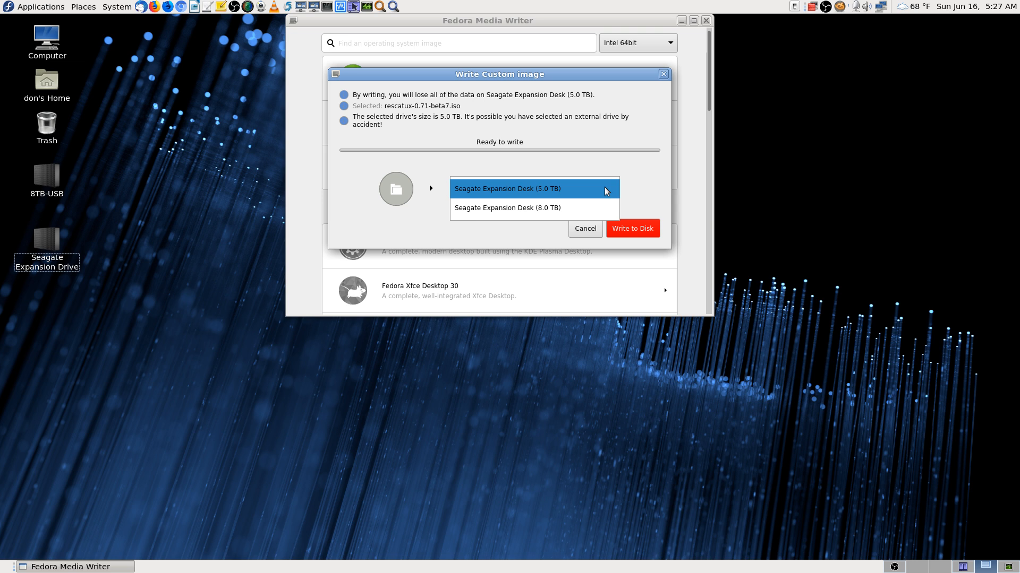
pyautogui.click(612, 186)
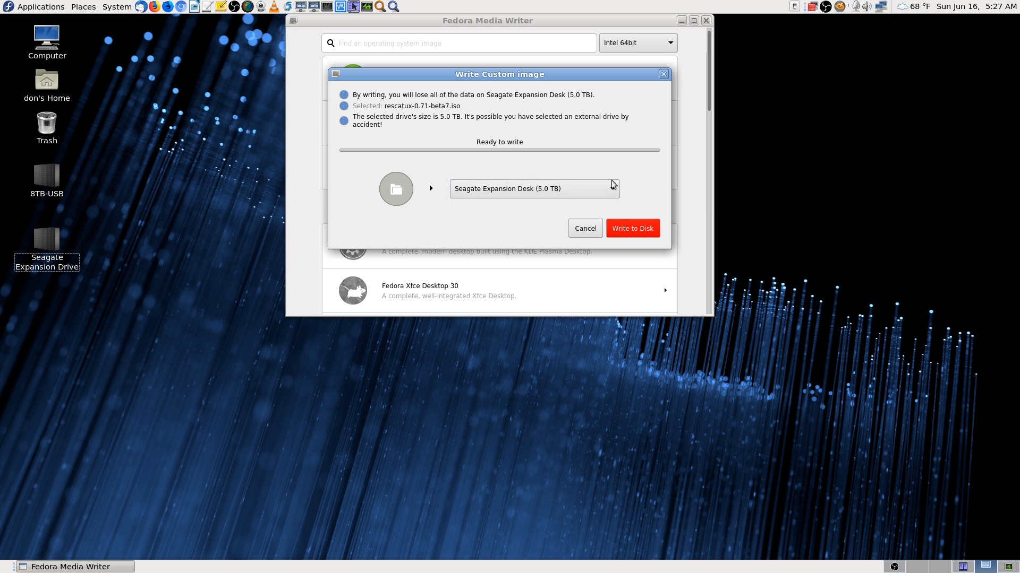
pyautogui.click(607, 188)
pyautogui.click(646, 183)
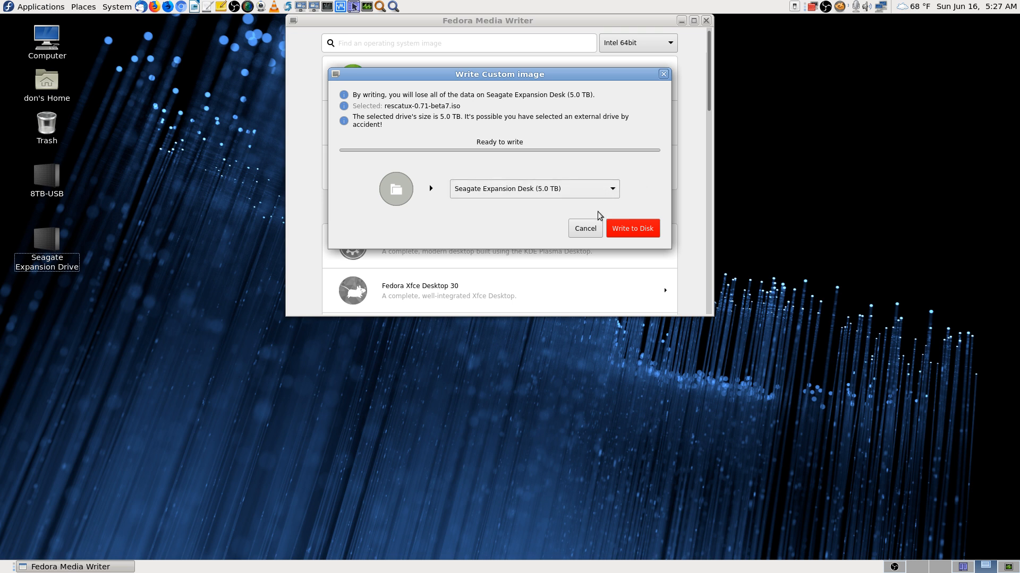
pyautogui.click(586, 229)
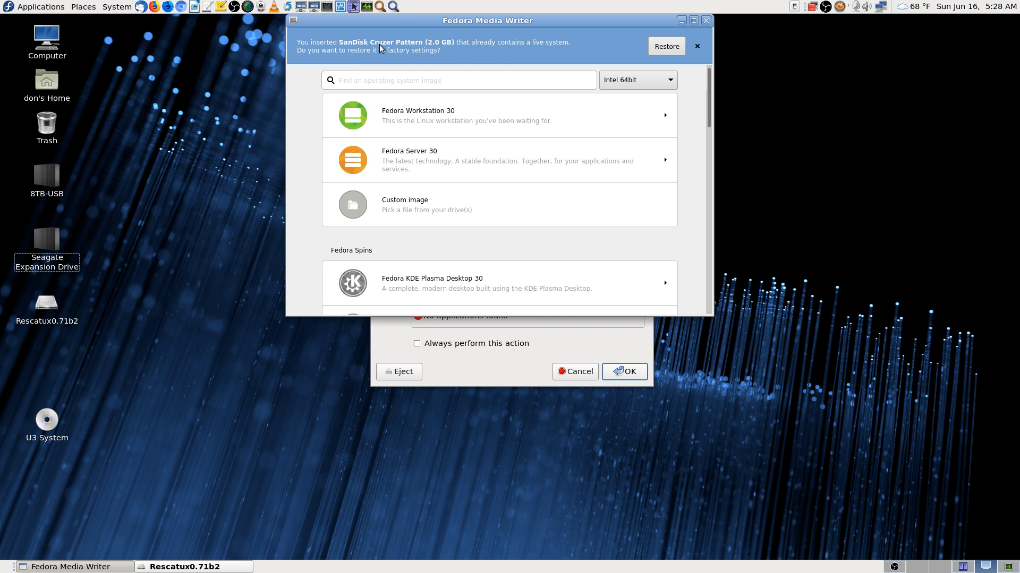
# Step: Bring the inserted-medium prompt for Rescatux0.71b2 forward, move it below the Fedora Media Writer window and dismiss it without launching an application
pyautogui.click(521, 348)
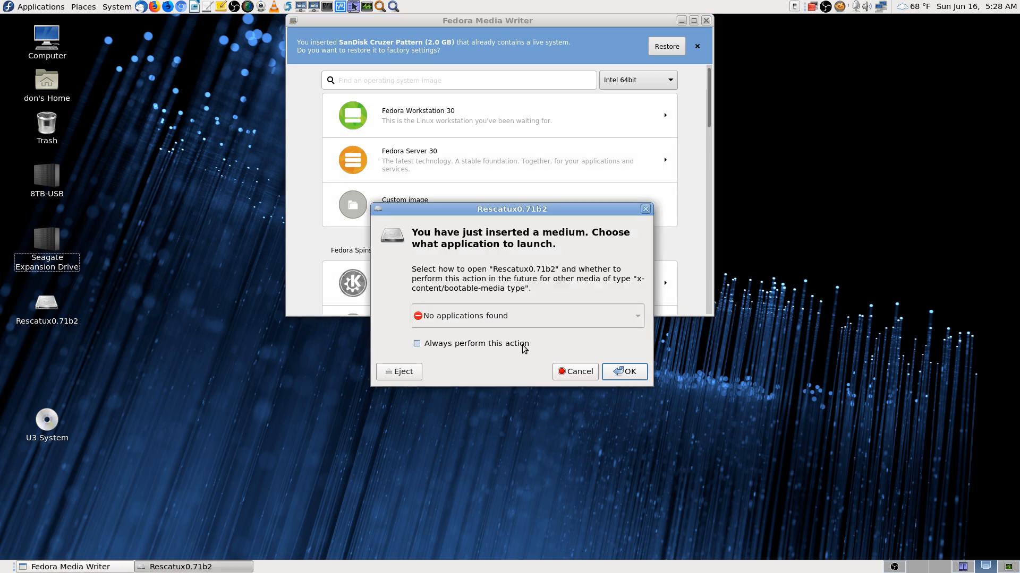
pyautogui.click(521, 345)
pyautogui.moveTo(562, 214); pyautogui.dragTo(562, 340)
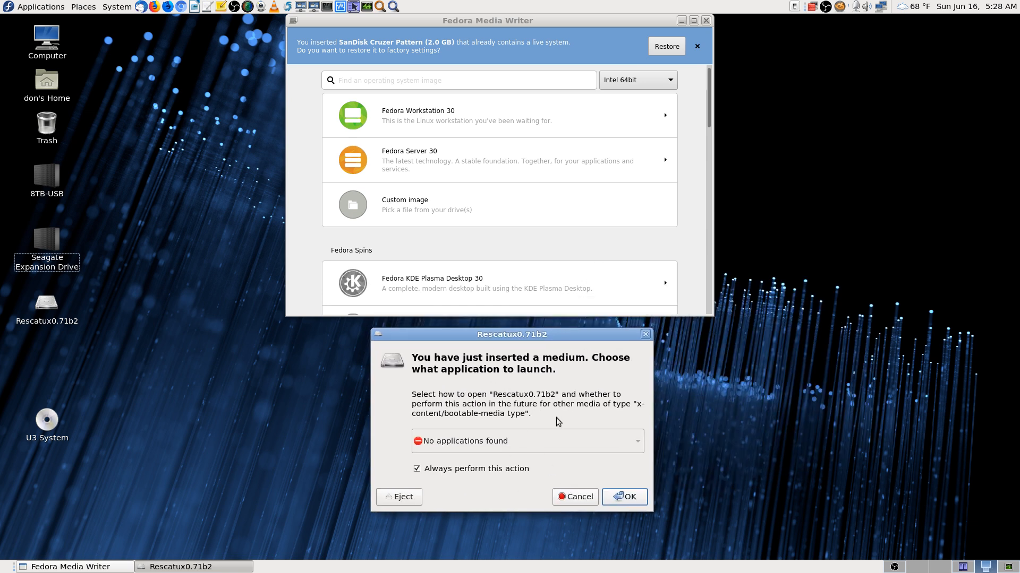
pyautogui.click(579, 498)
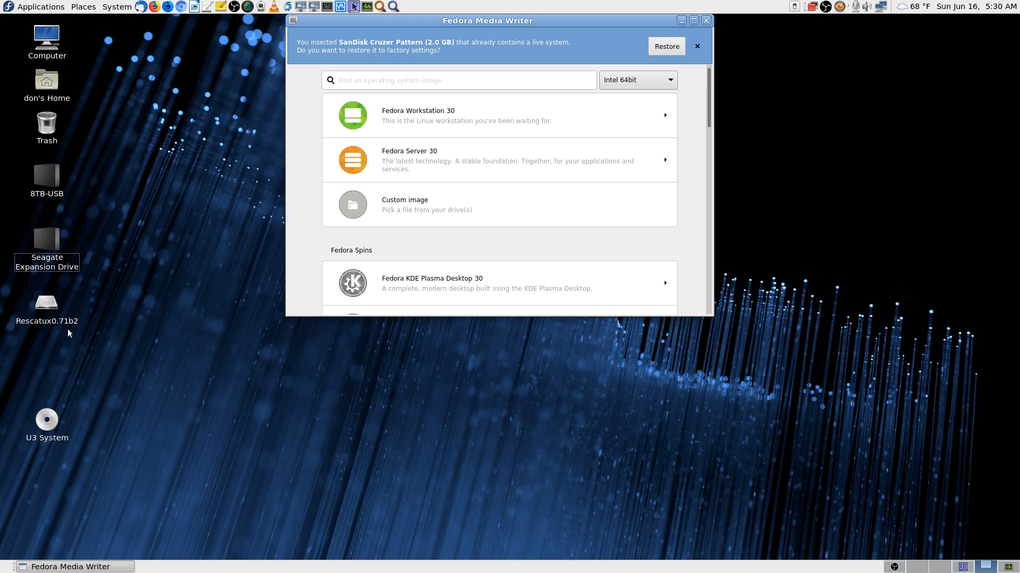
# Step: Switch to Krusader, look over the Rescatux and Super Grub Disk folder and open the Rescatux-0.71b2.iso folder to inspect its files
pyautogui.click(964, 567)
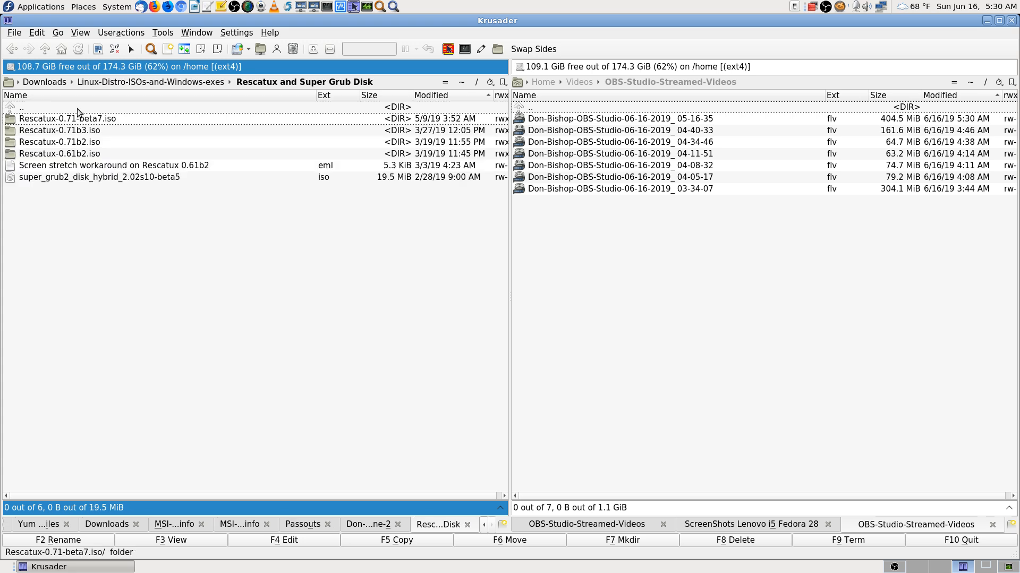
pyautogui.press('Down')
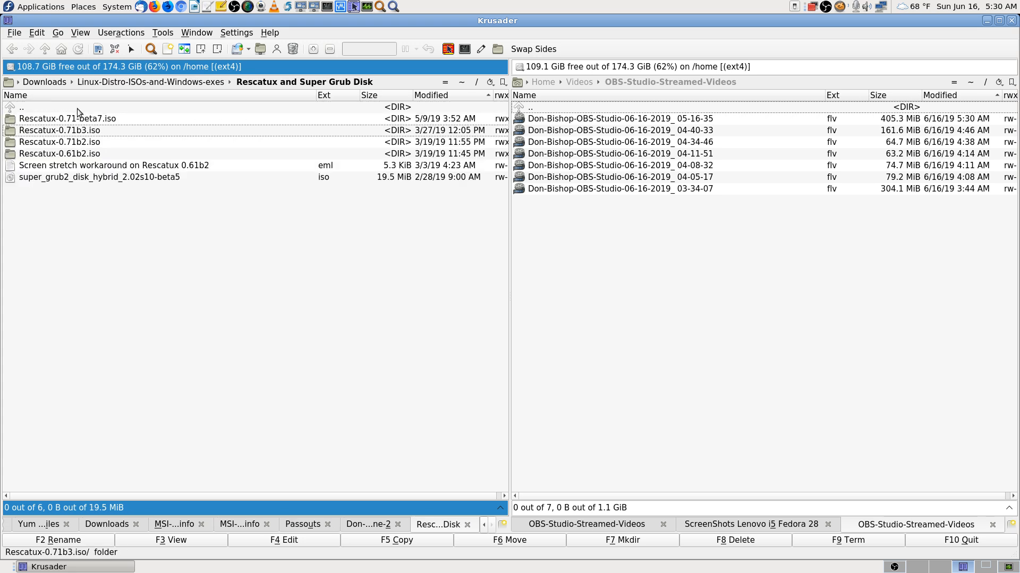
pyautogui.press('Up')
pyautogui.press('Up')
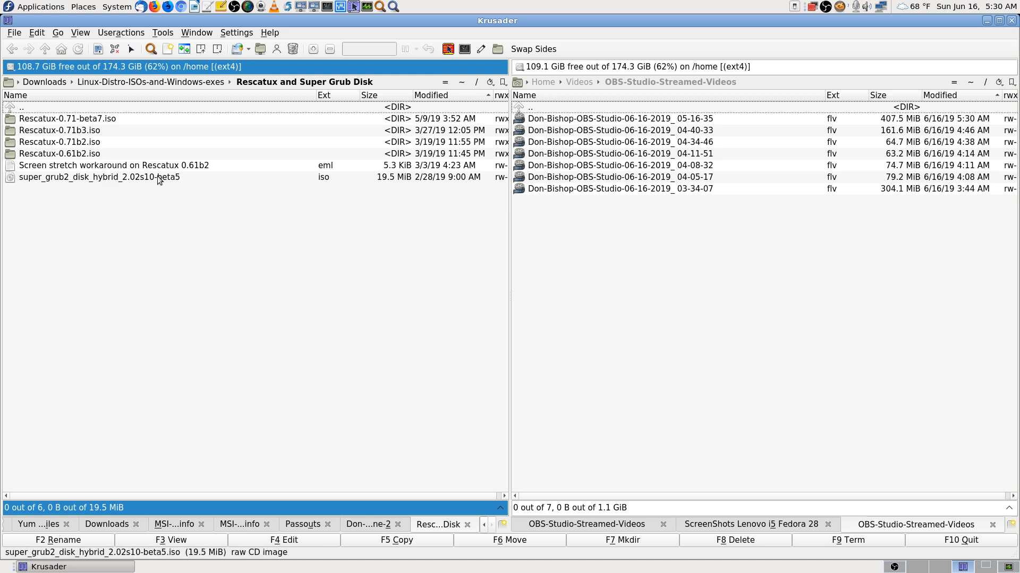
pyautogui.click(92, 144)
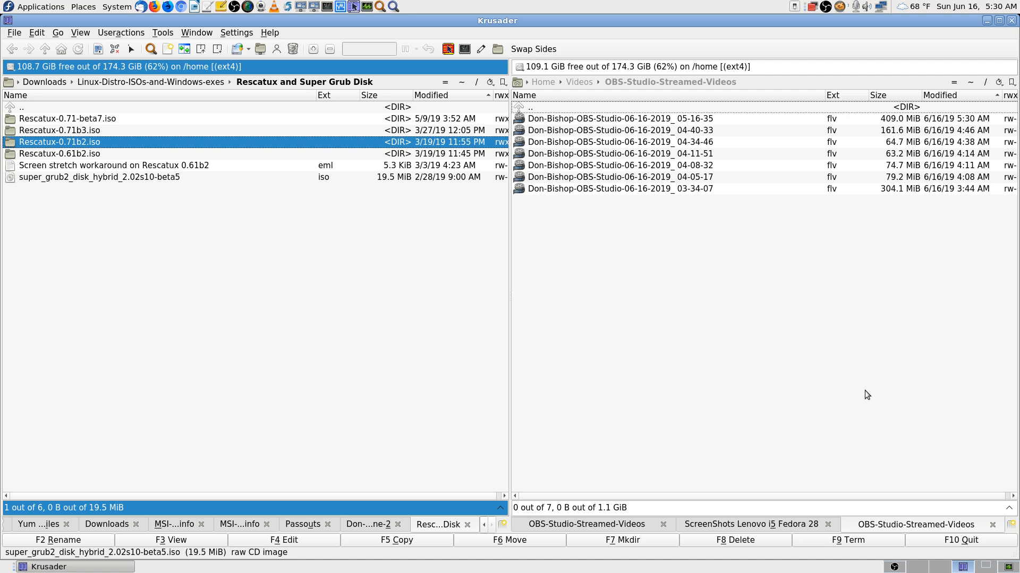
pyautogui.press('Return')
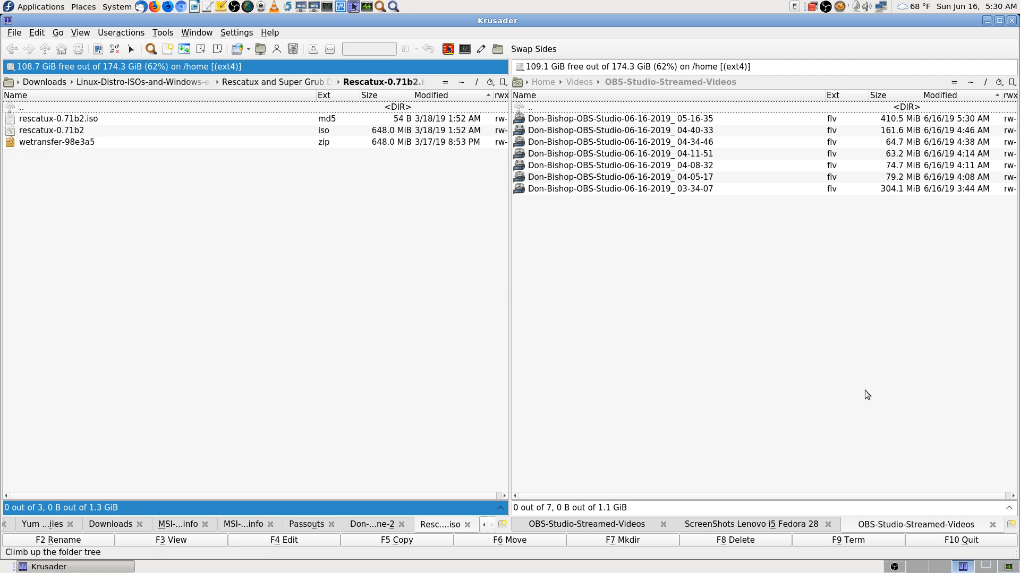
# Step: Return to the Rescatux and Super Grub Disk folder and open the Rescatux-0.71-beta7.iso folder to inspect its contents
pyautogui.press('BackSpace')
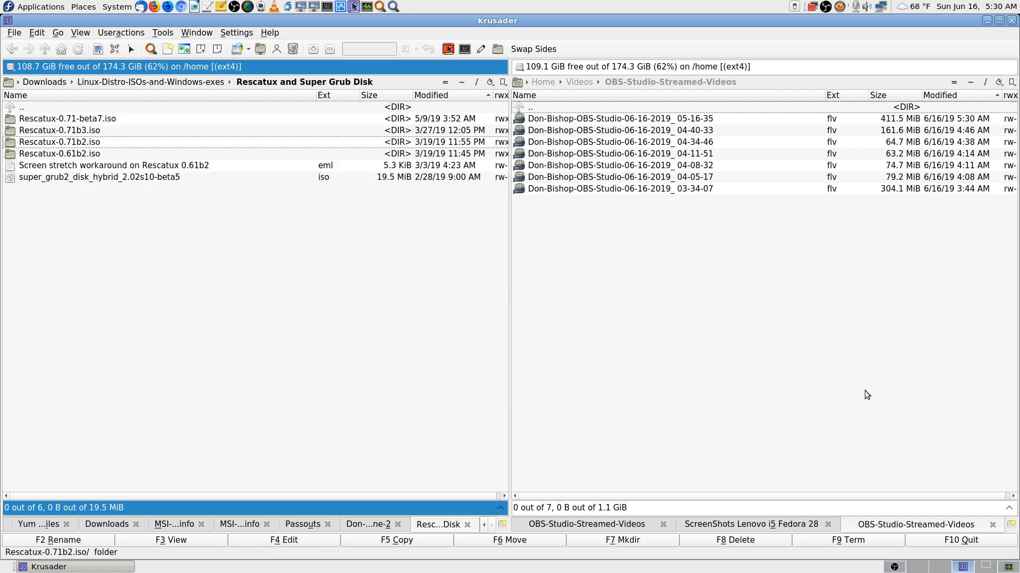
pyautogui.click(199, 106)
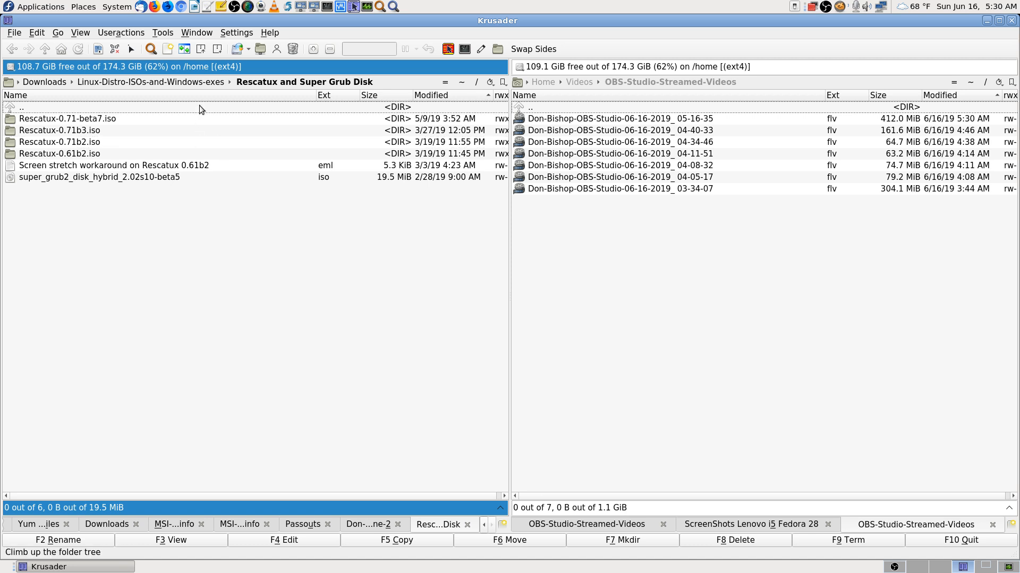
pyautogui.doubleClick(133, 121)
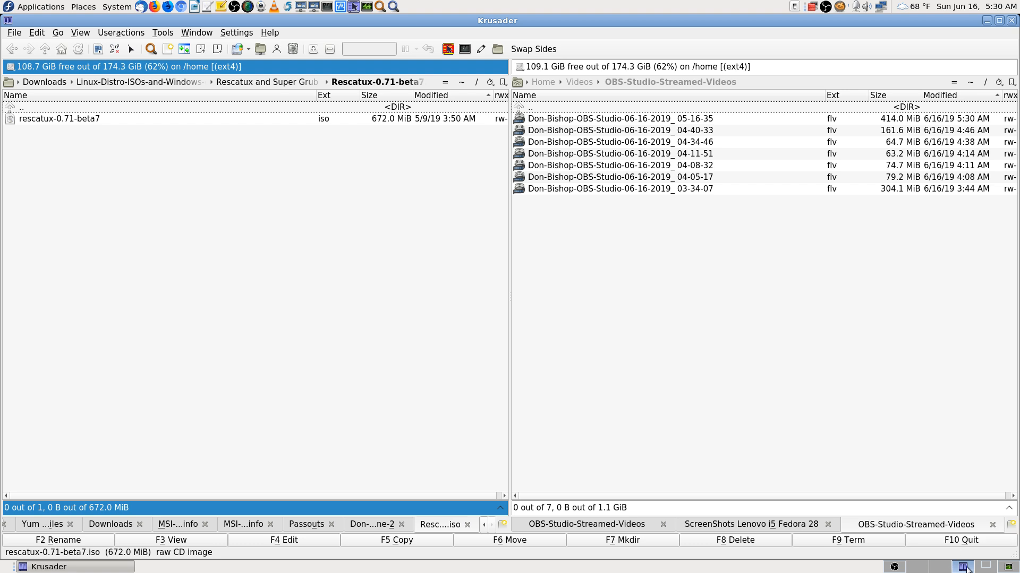
# Step: Check on Fedora Media Writer, switch to System Monitor, filter the processes by "fedora" and clear the filter again
pyautogui.click(985, 567)
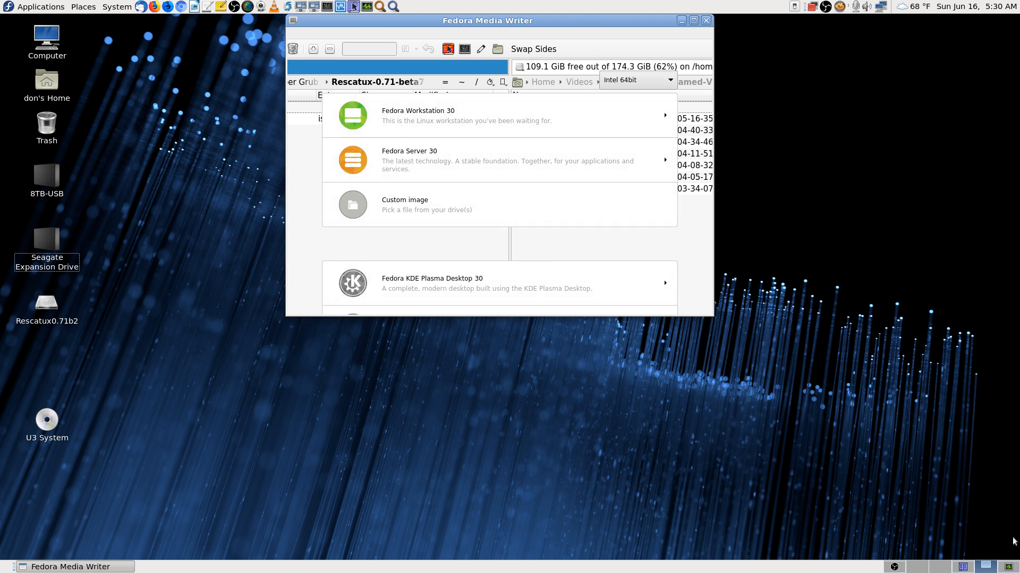
pyautogui.click(1008, 567)
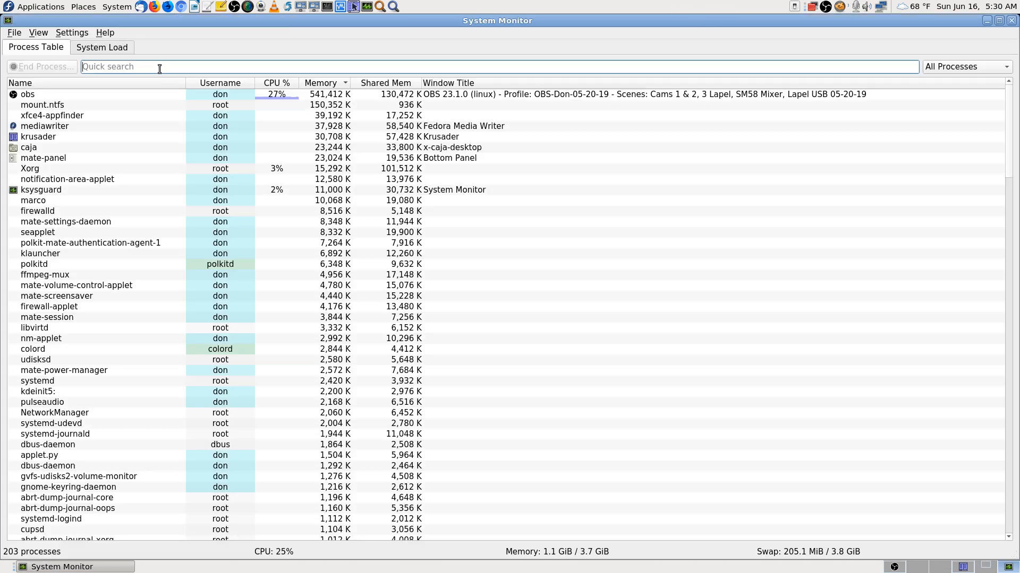
pyautogui.write('fedora')
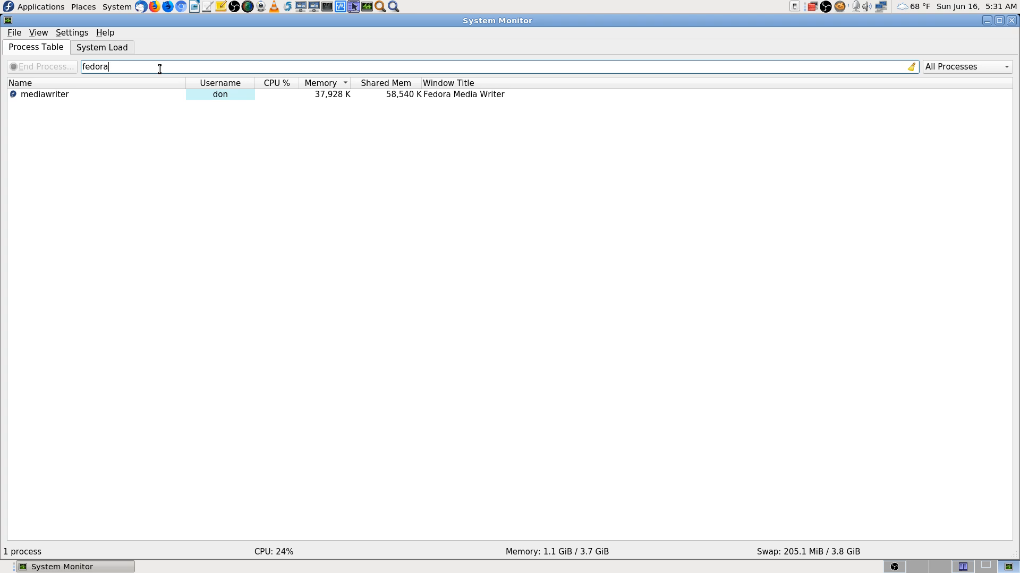
pyautogui.press('BackSpace')
pyautogui.press('BackSpace')
pyautogui.press('BackSpace')
pyautogui.press('BackSpace')
pyautogui.press('BackSpace')
pyautogui.press('BackSpace')
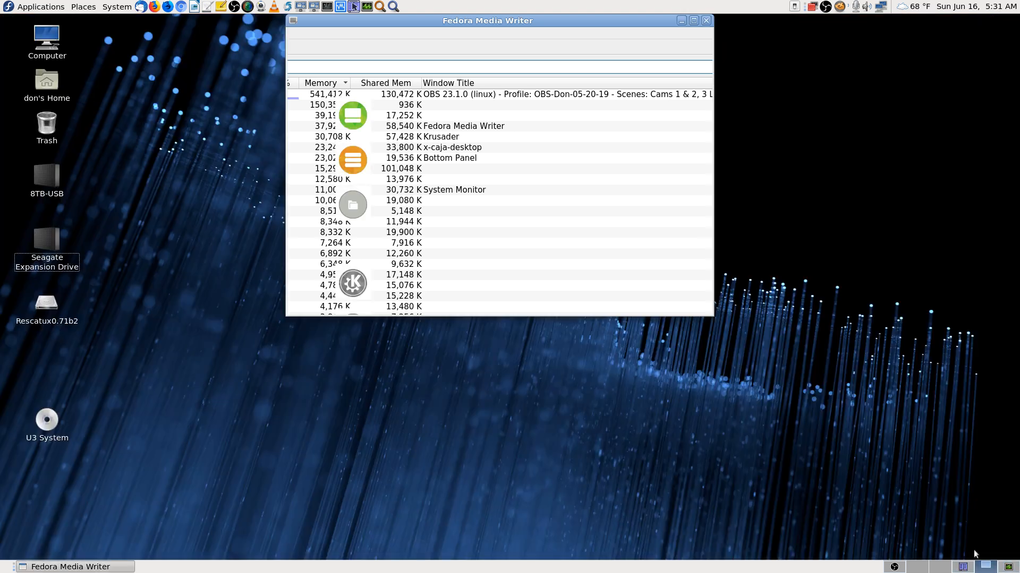
# Step: Switch back to the Fedora Media Writer workspace and close its garbled window
pyautogui.click(985, 568)
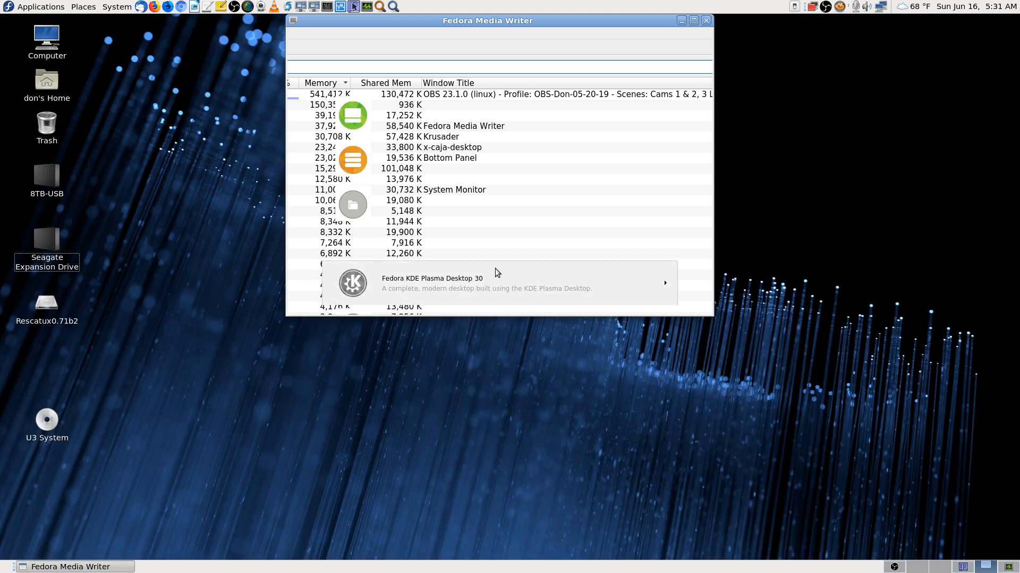
pyautogui.click(706, 21)
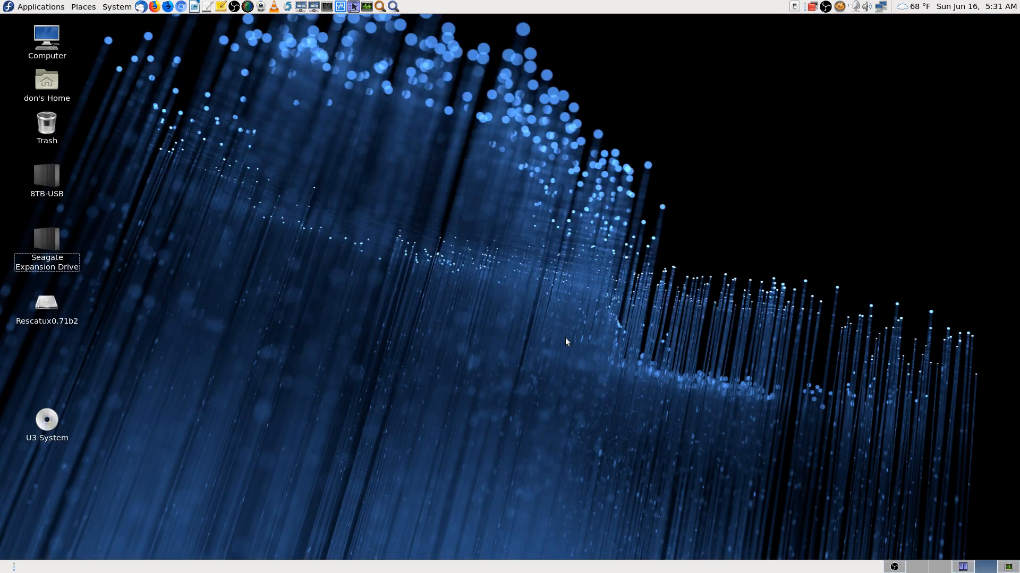
# Step: Switch to System Monitor, view its About information and close that dialog
pyautogui.click(1008, 567)
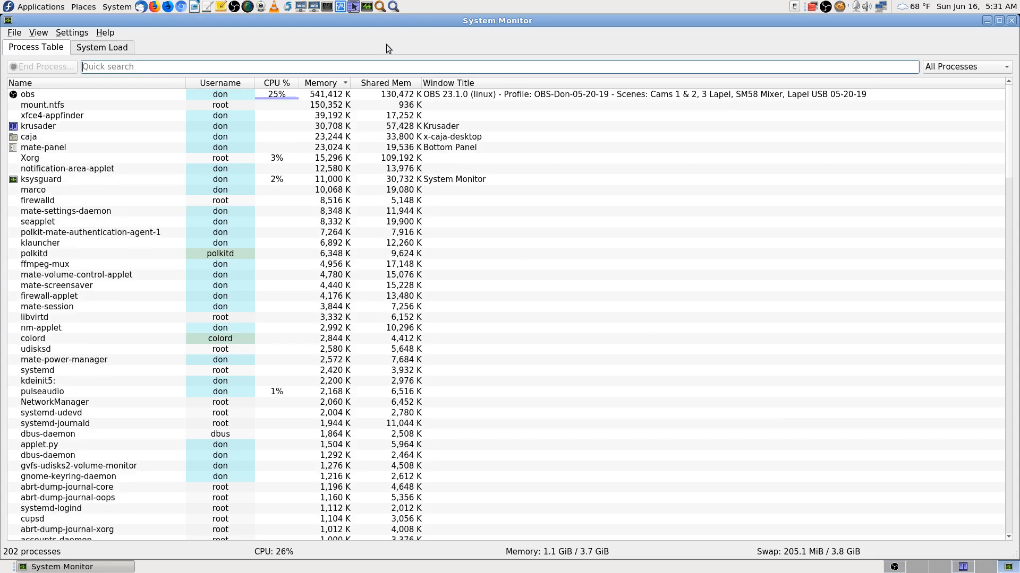
pyautogui.click(105, 33)
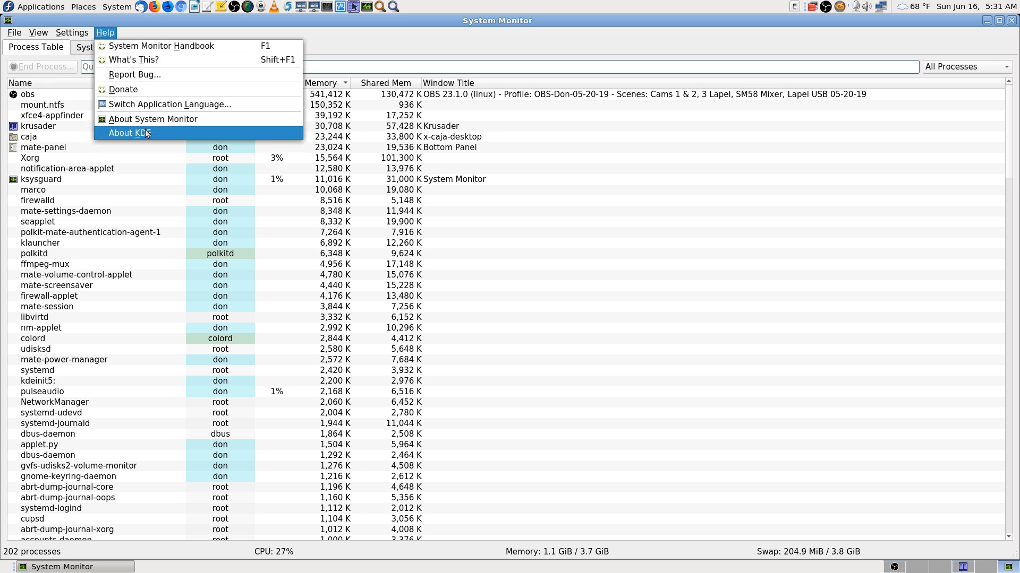
pyautogui.click(204, 121)
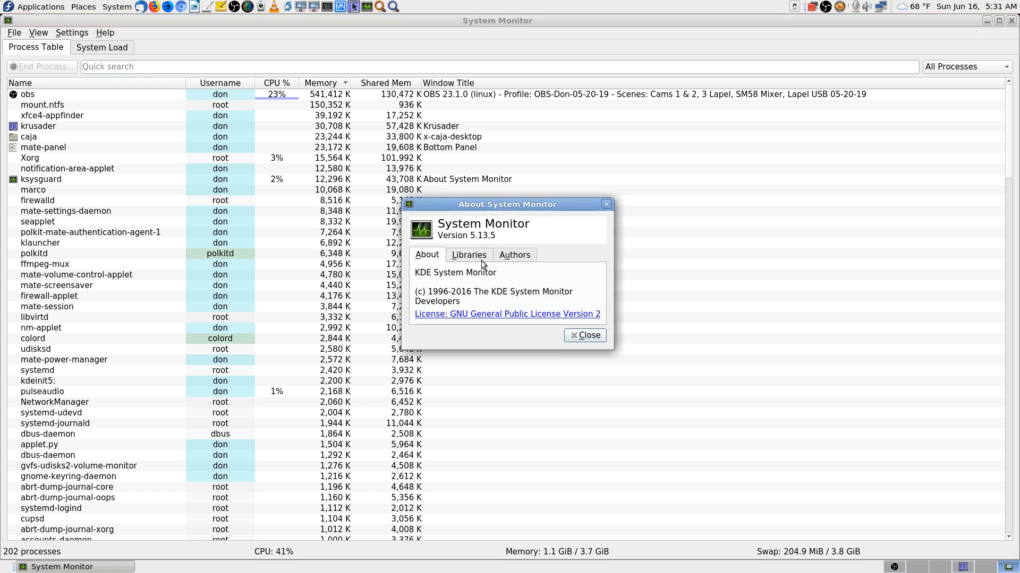
pyautogui.click(585, 335)
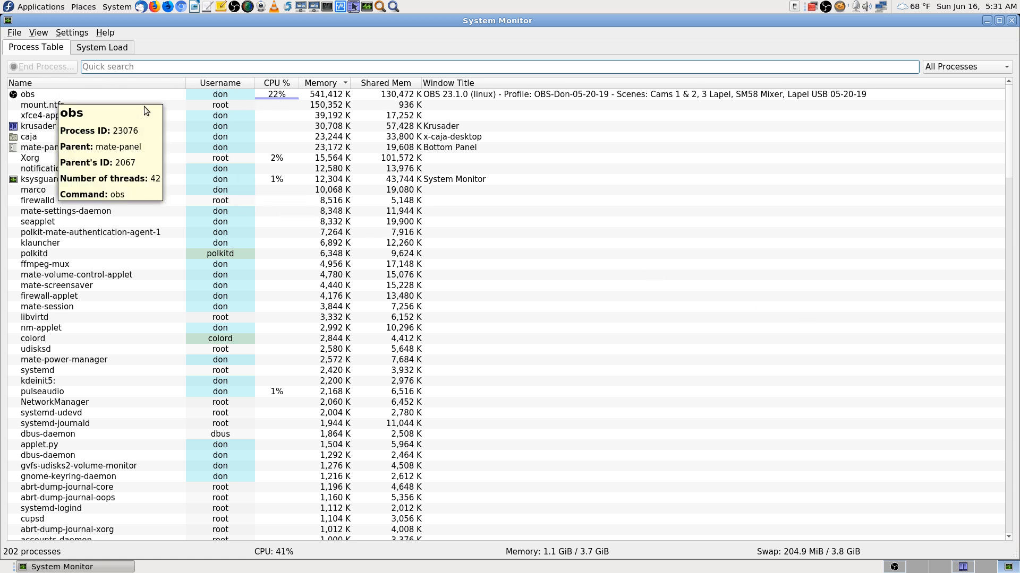
# Step: Search the process list for "fedora" once more to check whether Fedora Media Writer is still running, then clear the search
pyautogui.click(169, 62)
pyautogui.write('f')
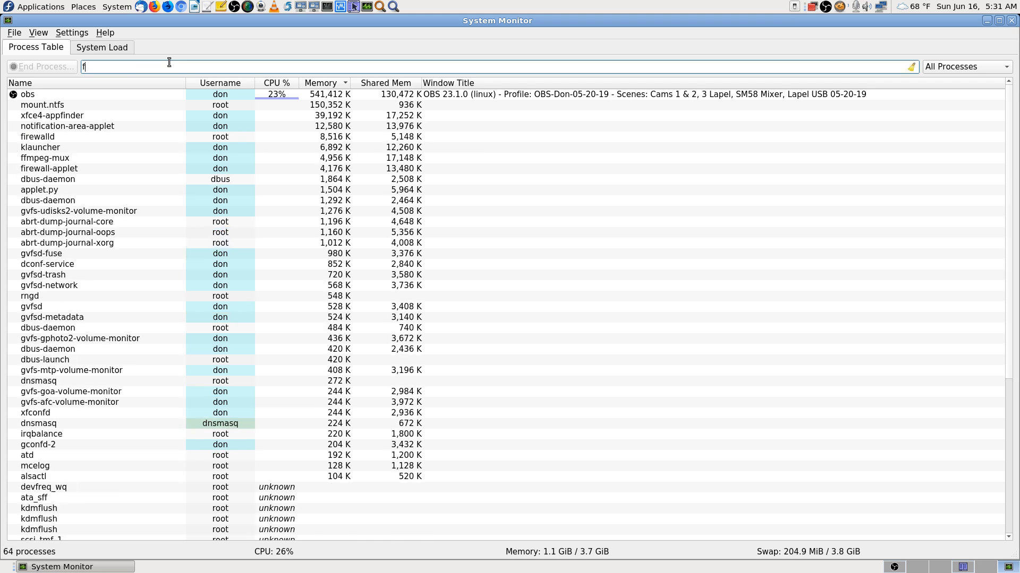
pyautogui.write('edora')
pyautogui.press('BackSpace')
pyautogui.press('BackSpace')
pyautogui.press('BackSpace')
pyautogui.press('BackSpace')
pyautogui.press('BackSpace')
pyautogui.press('BackSpace')
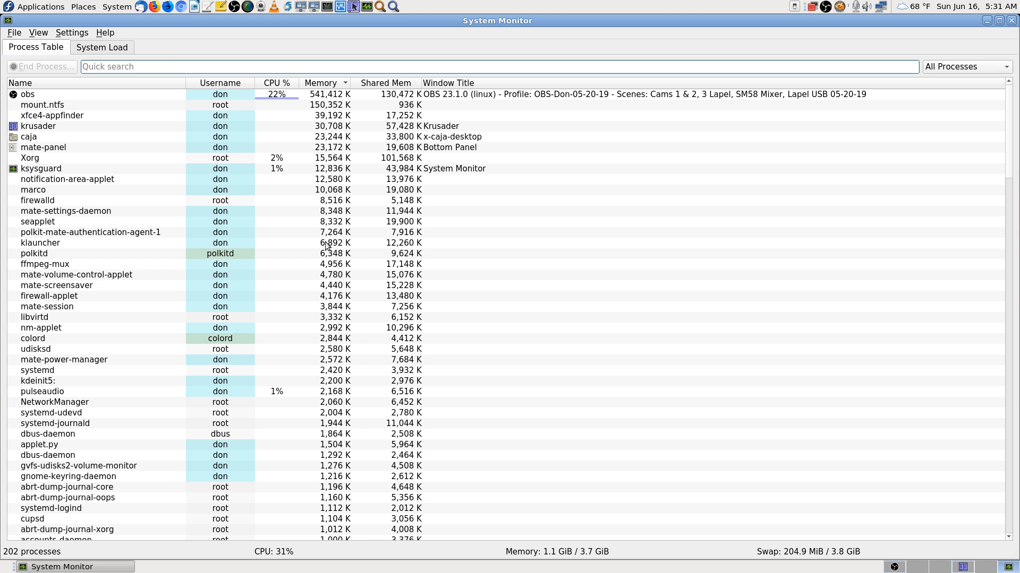
# Step: Find "fedora" in Application Finder and launch Fedora Media Writer
pyautogui.click(962, 567)
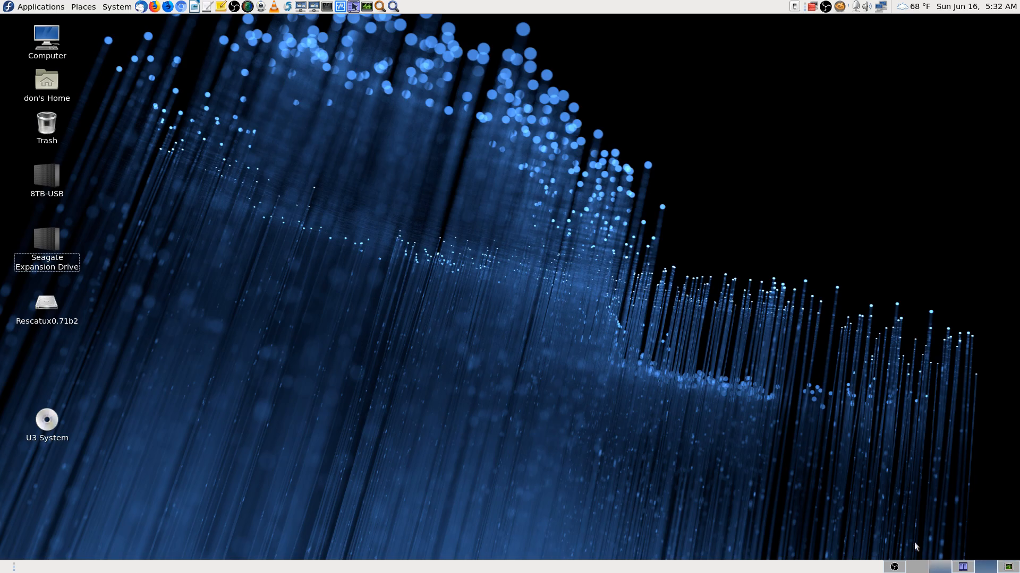
pyautogui.click(393, 6)
pyautogui.write('fedora')
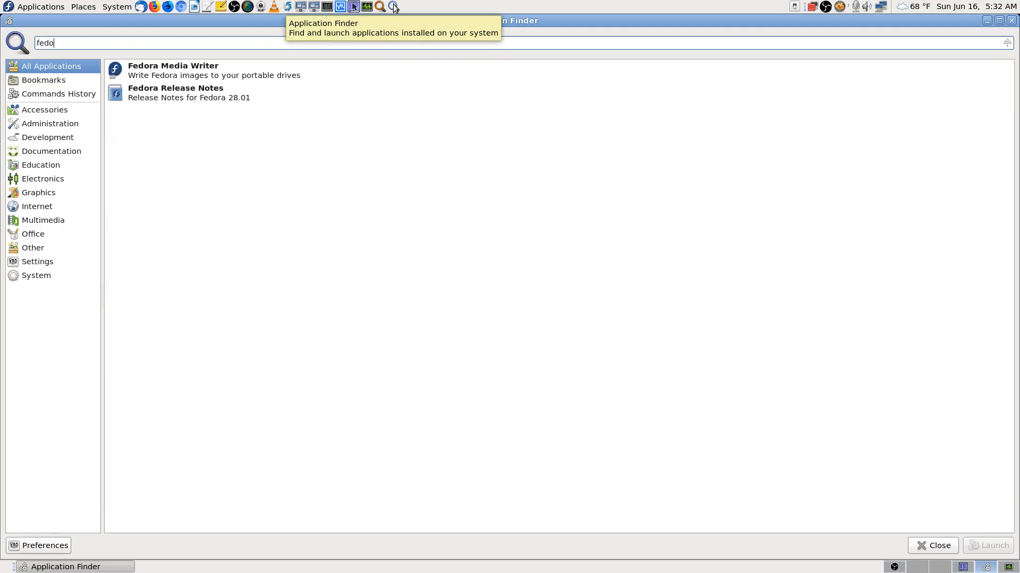
pyautogui.doubleClick(206, 67)
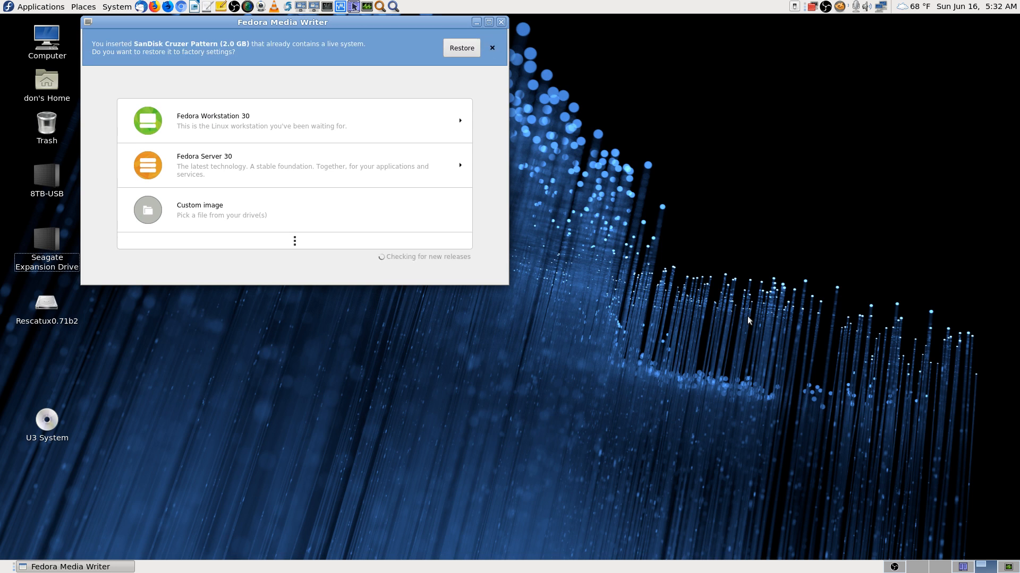
# Step: Move the Fedora Media Writer window away from the desktop icons and restore the SanDisk Cruzer Pattern (2.0 GB) drive to factory settings
pyautogui.moveTo(397, 19); pyautogui.dragTo(596, 18)
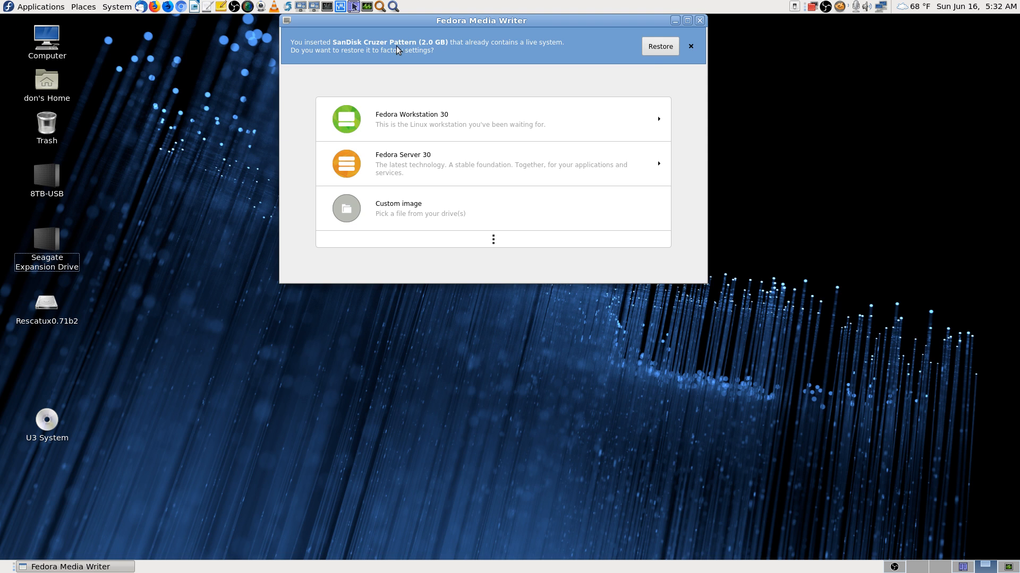
pyautogui.click(647, 48)
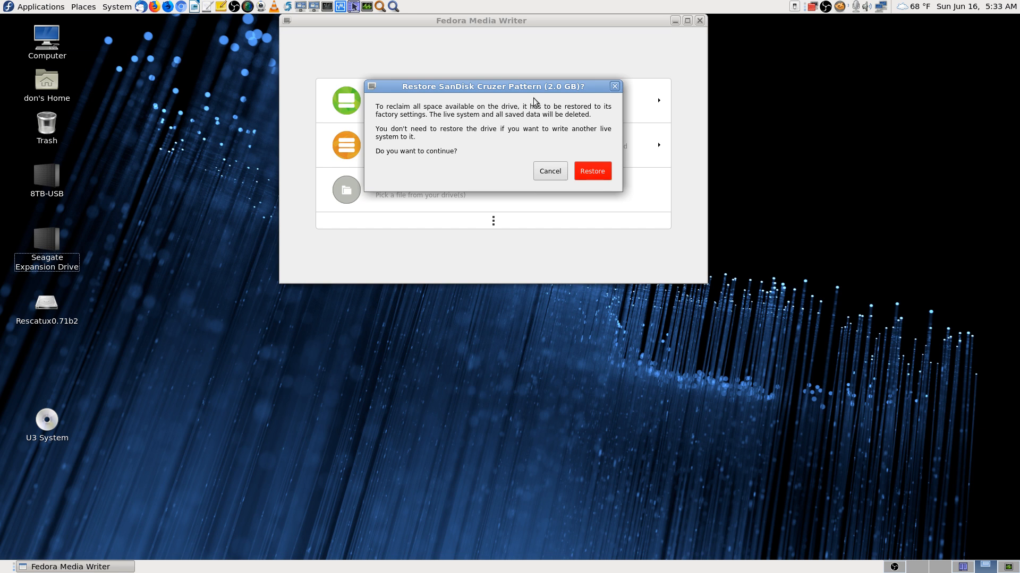
pyautogui.click(593, 170)
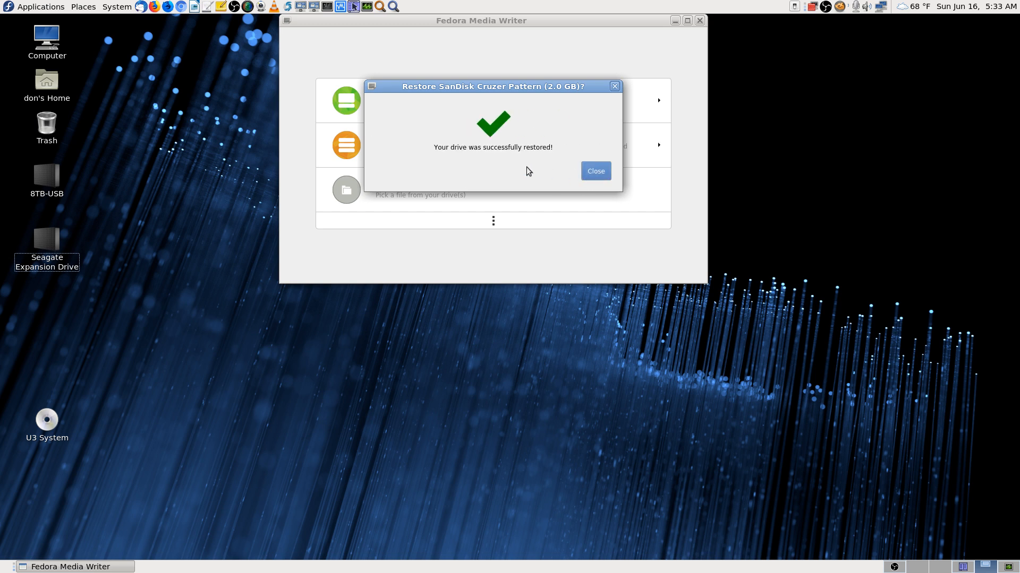
pyautogui.click(602, 176)
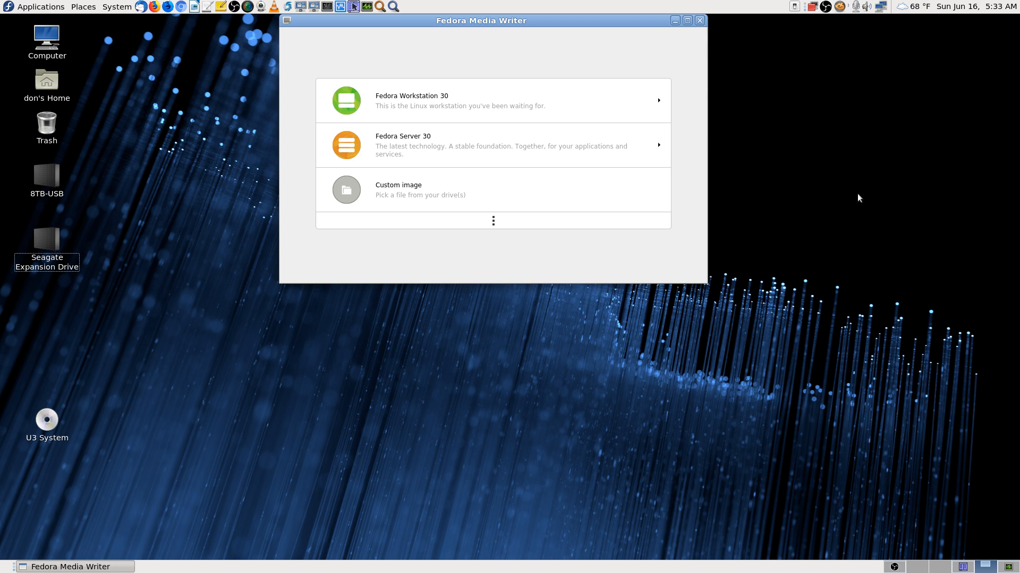
# Step: Look up "unet" in Application Finder to show UNetbootin as an alternative tool, and close the finder without launching it
pyautogui.click(394, 7)
pyautogui.write('unet')
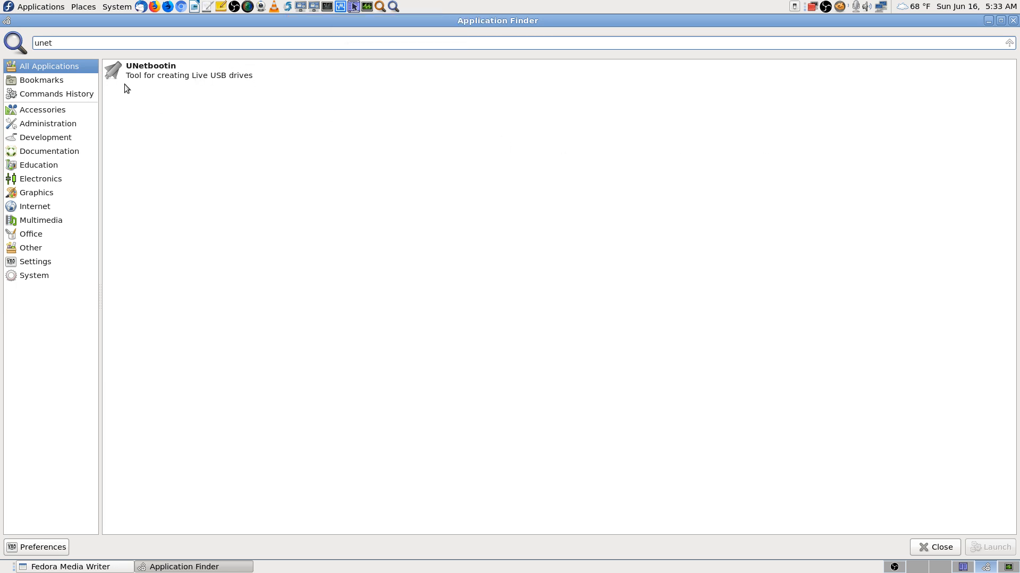
pyautogui.click(1012, 21)
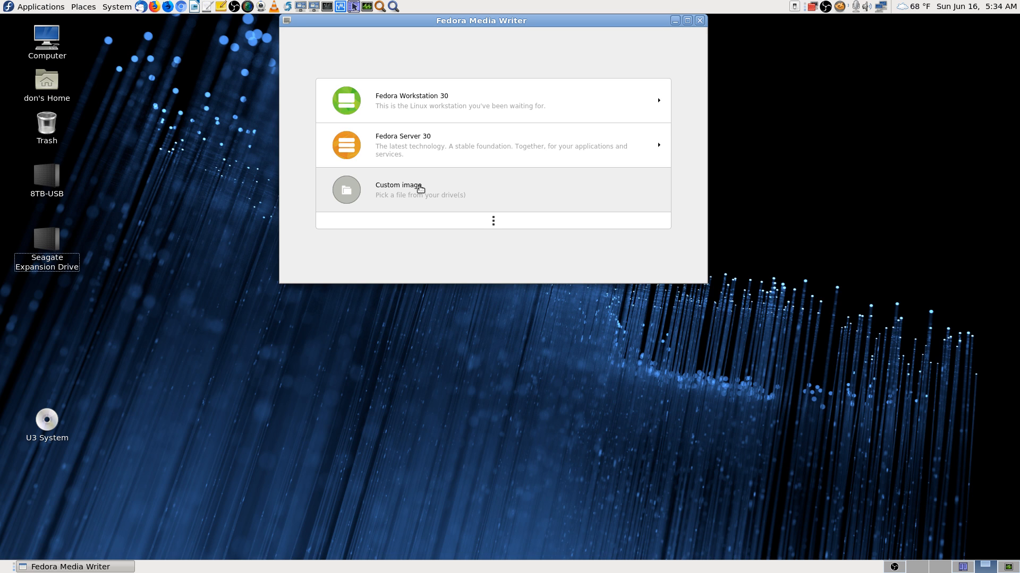
# Step: Eject the U3 System volume shown on the desktop
pyautogui.rightClick(54, 424)
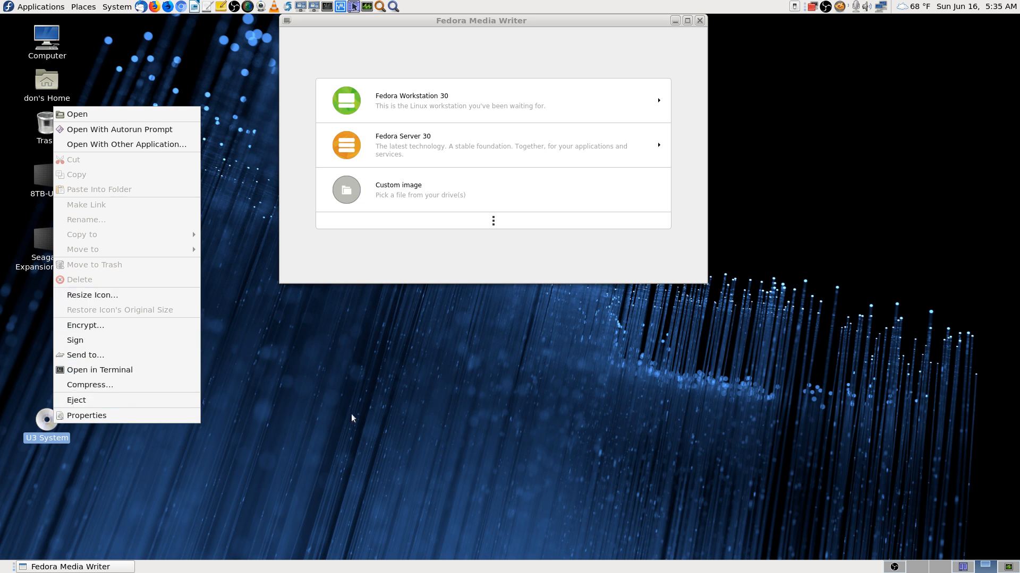
pyautogui.click(365, 412)
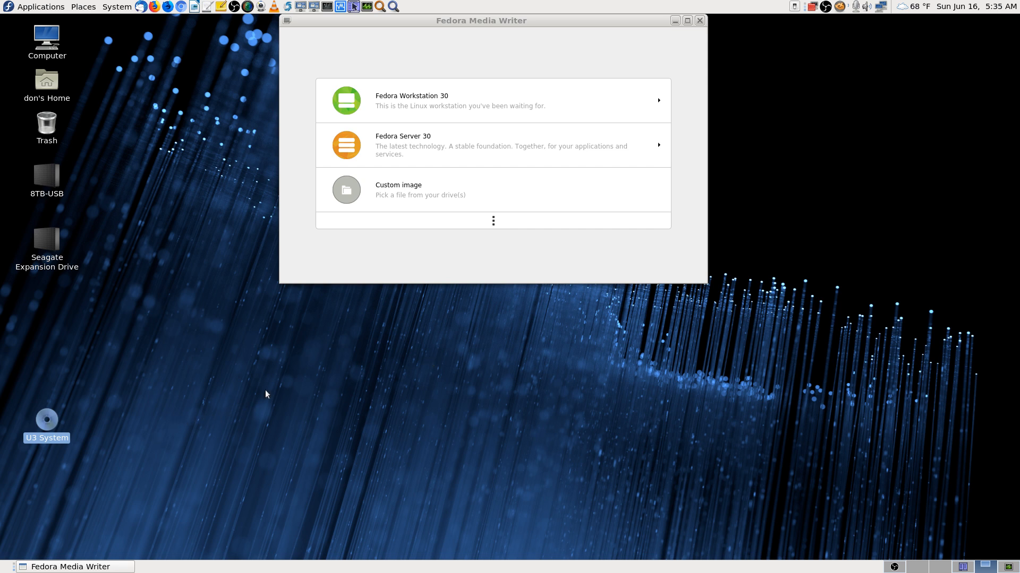
pyautogui.rightClick(50, 422)
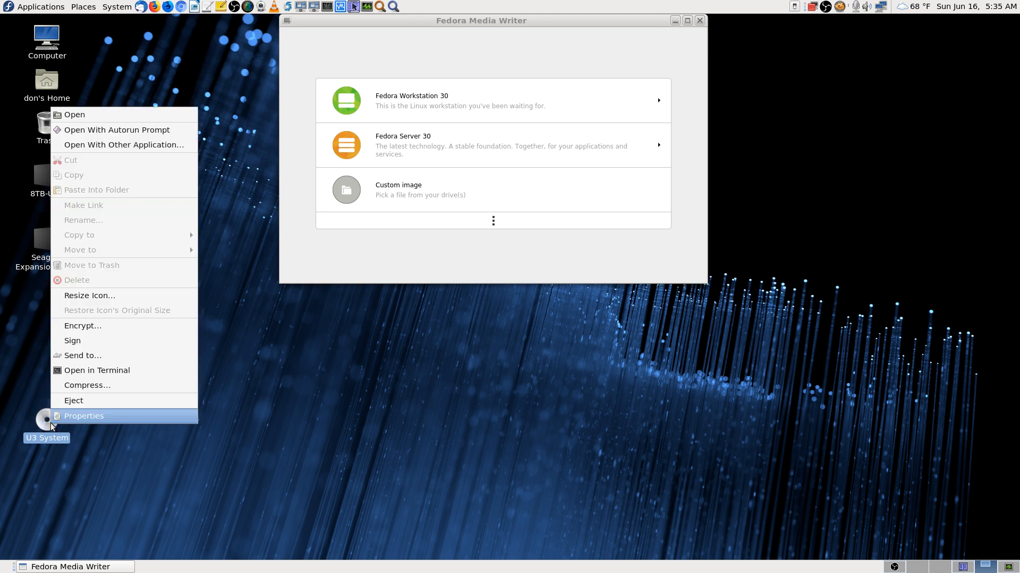
pyautogui.click(121, 402)
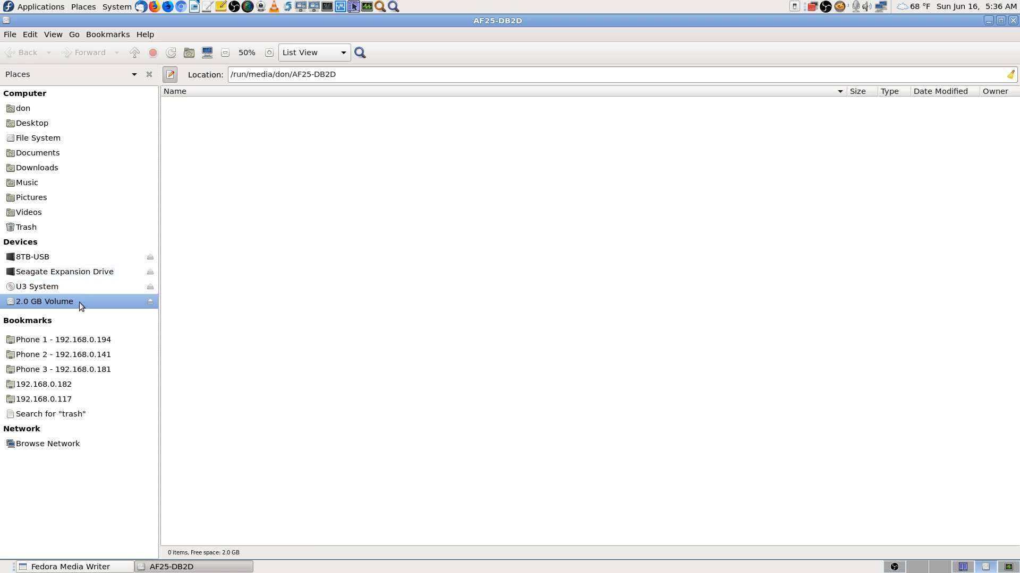
# Step: Examine the contents of the U3 System volume in the file manager and close the window
pyautogui.click(51, 287)
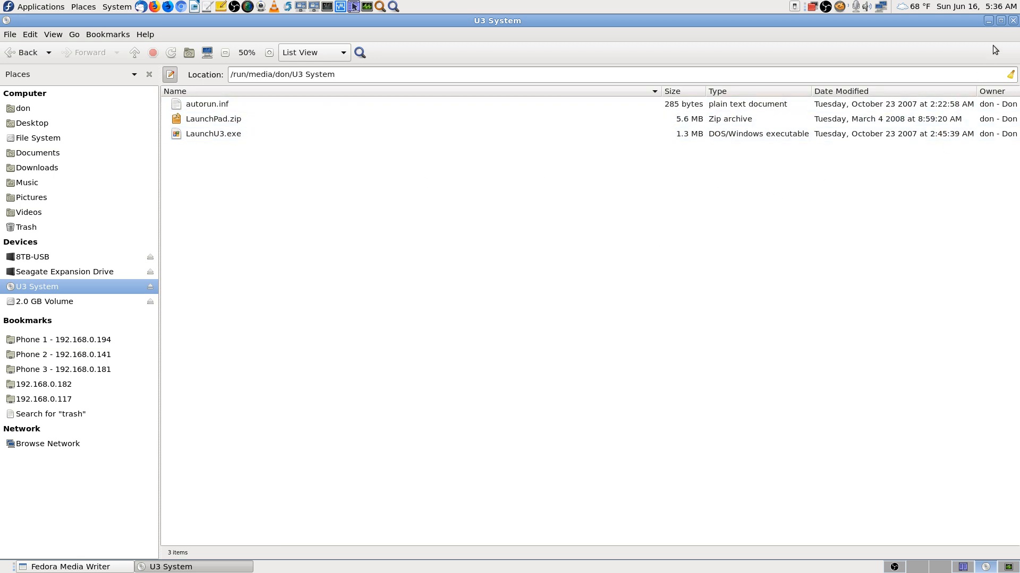
pyautogui.click(1012, 21)
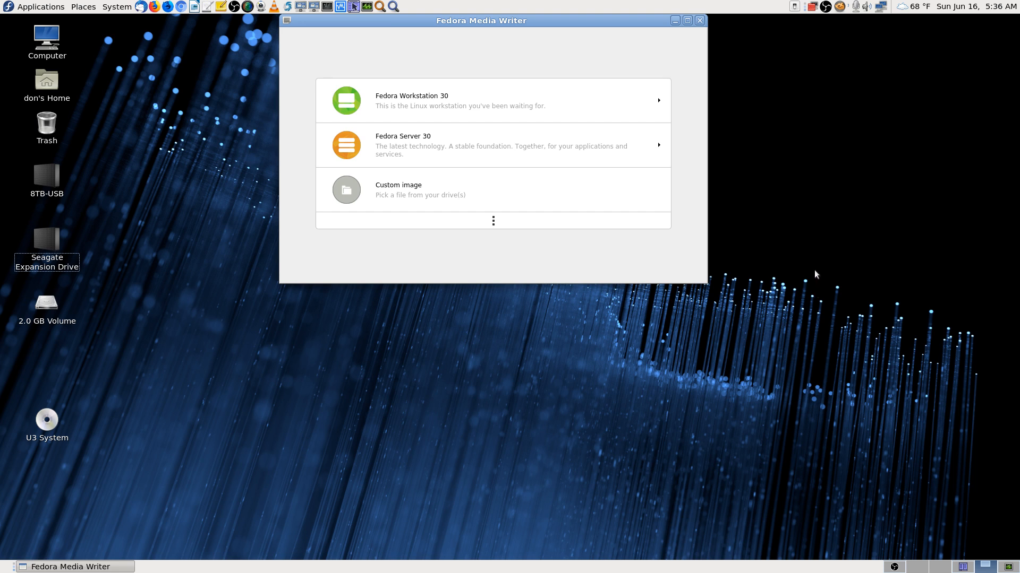
# Step: Choose rescatux-0.71-beta7.iso from the Rescatux-0.71-beta7.iso folder under Rescatux and Super Grub Disk as the custom image to write
pyautogui.click(424, 187)
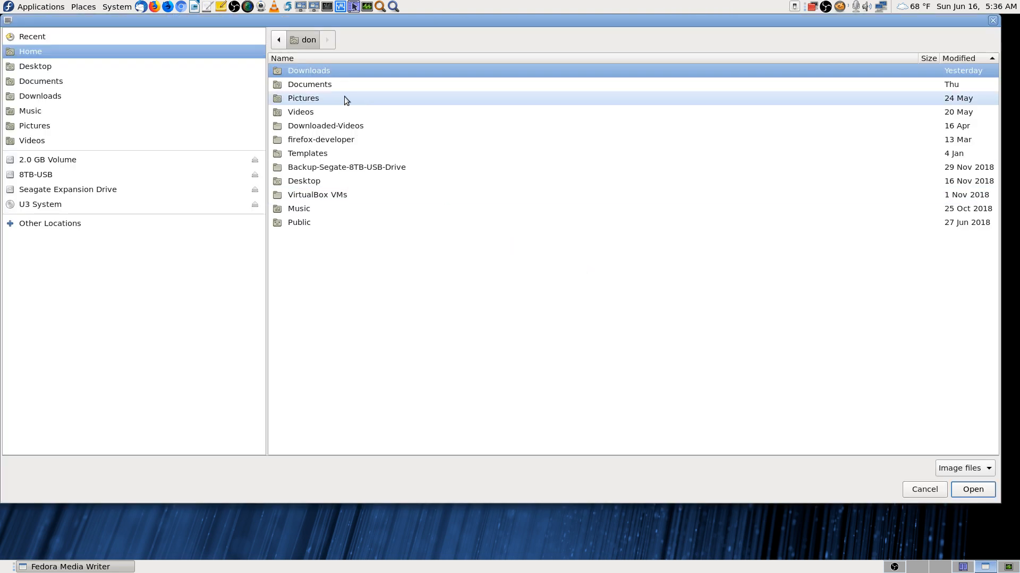
pyautogui.doubleClick(333, 70)
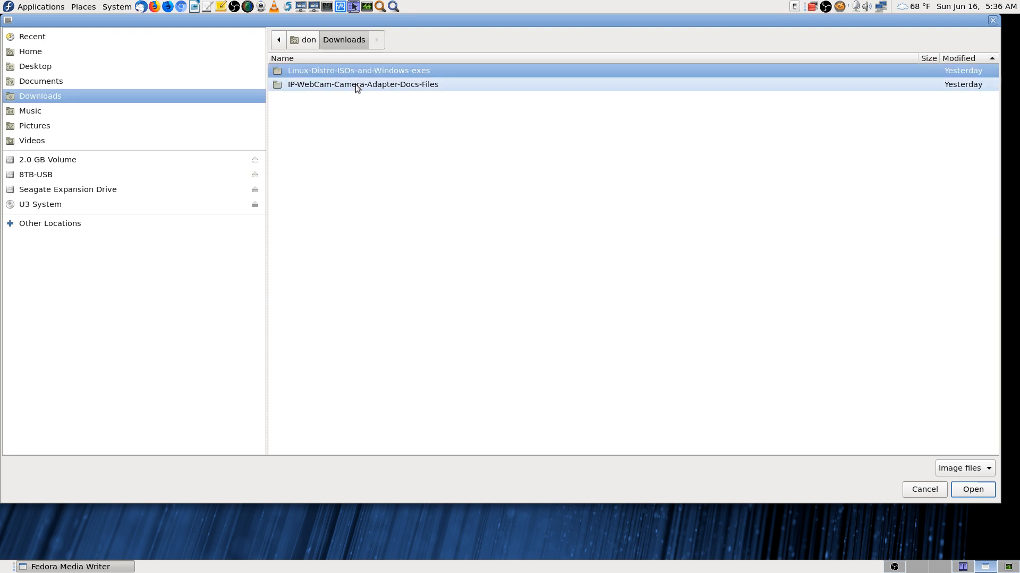
pyautogui.doubleClick(423, 71)
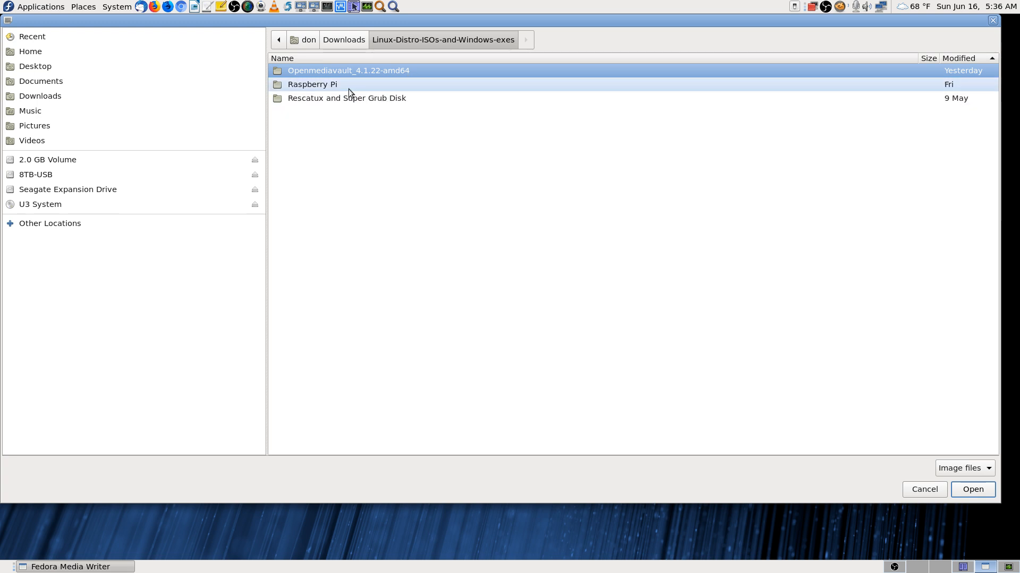
pyautogui.doubleClick(366, 101)
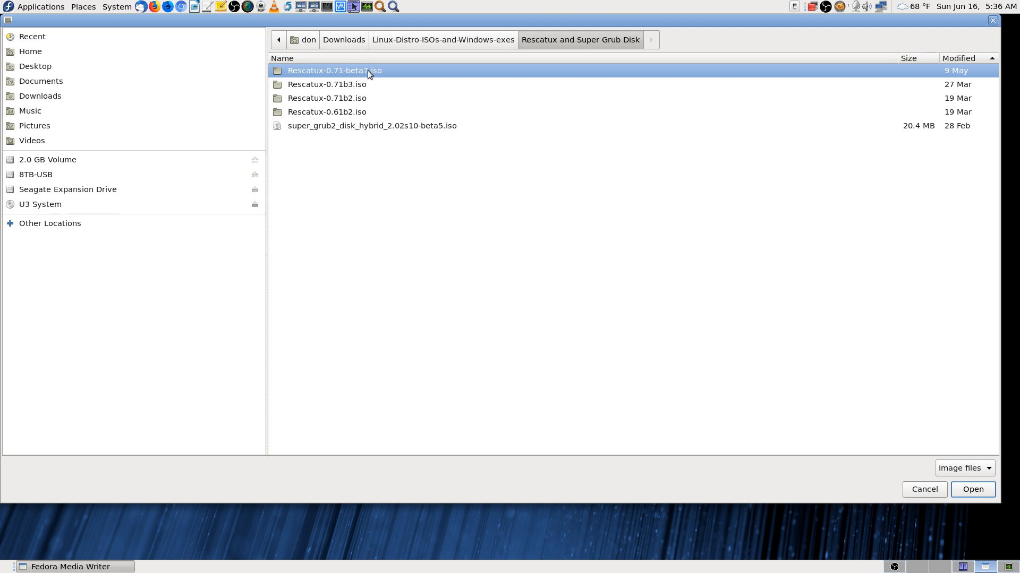
pyautogui.doubleClick(413, 72)
pyautogui.click(992, 494)
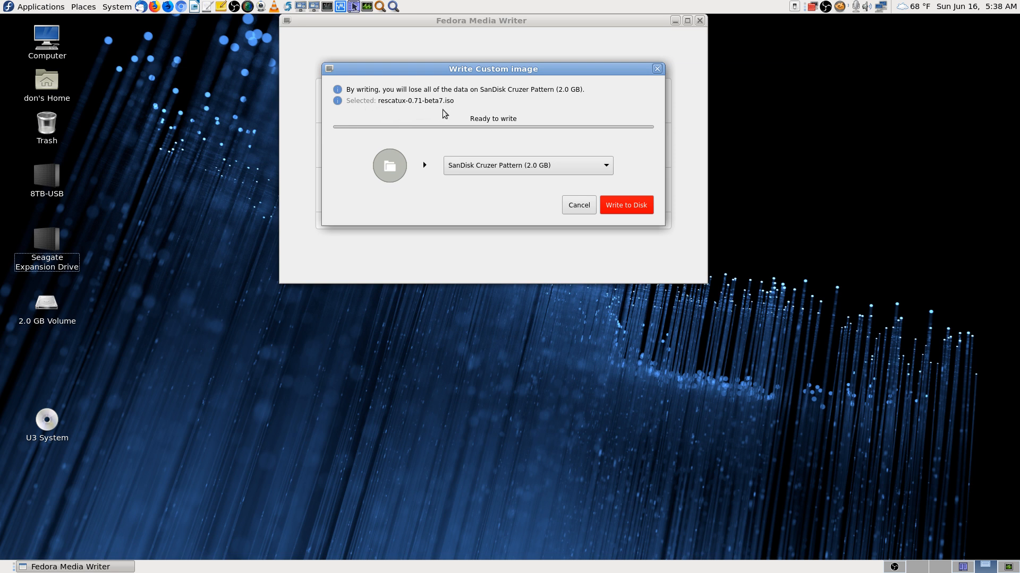
# Step: Check the ISO in Krusader, return to Fedora Media Writer and write rescatux-0.71-beta7.iso to the SanDisk Cruzer Pattern, authenticating with the root password
pyautogui.click(966, 568)
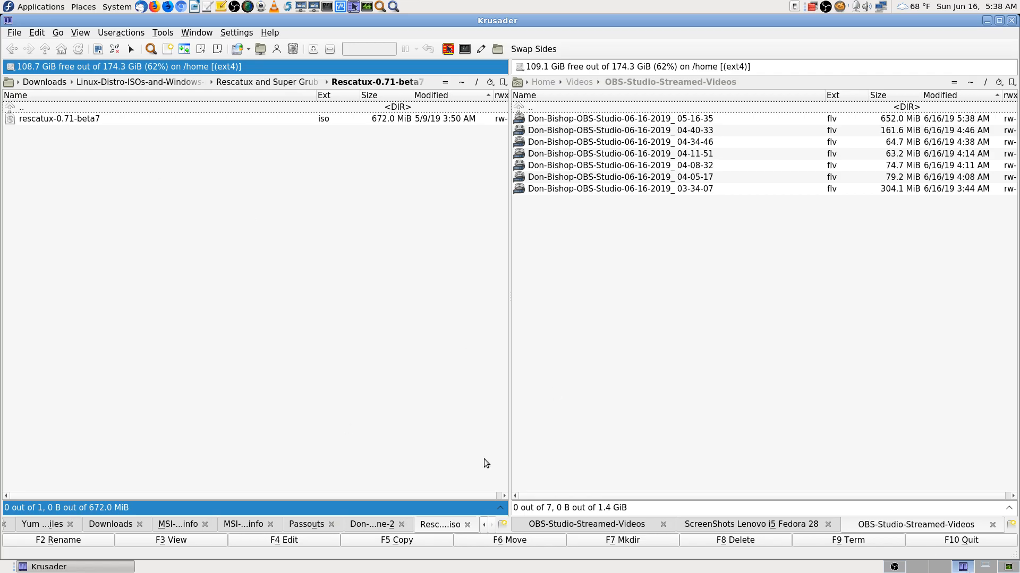
pyautogui.click(985, 567)
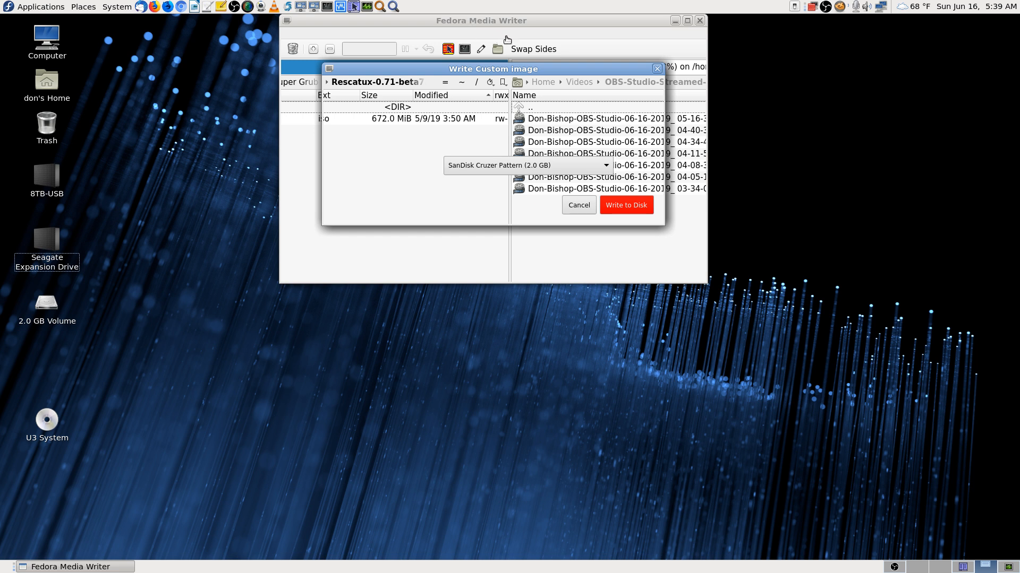
pyautogui.click(633, 206)
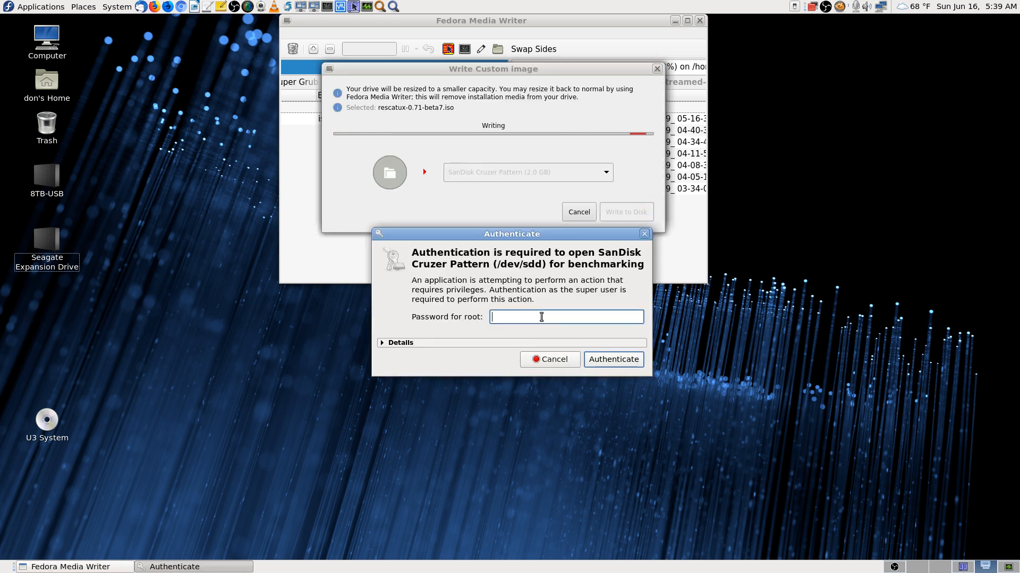
pyautogui.write('••••••••••••••')
pyautogui.press('Return')
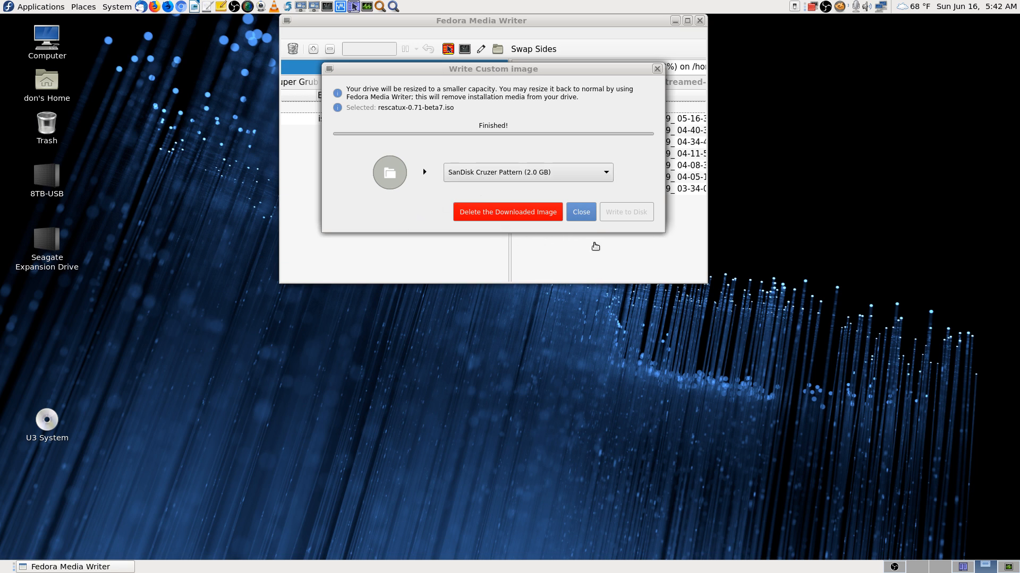
# Step: Close the finished custom image dialog and quit Fedora Media Writer
pyautogui.click(585, 212)
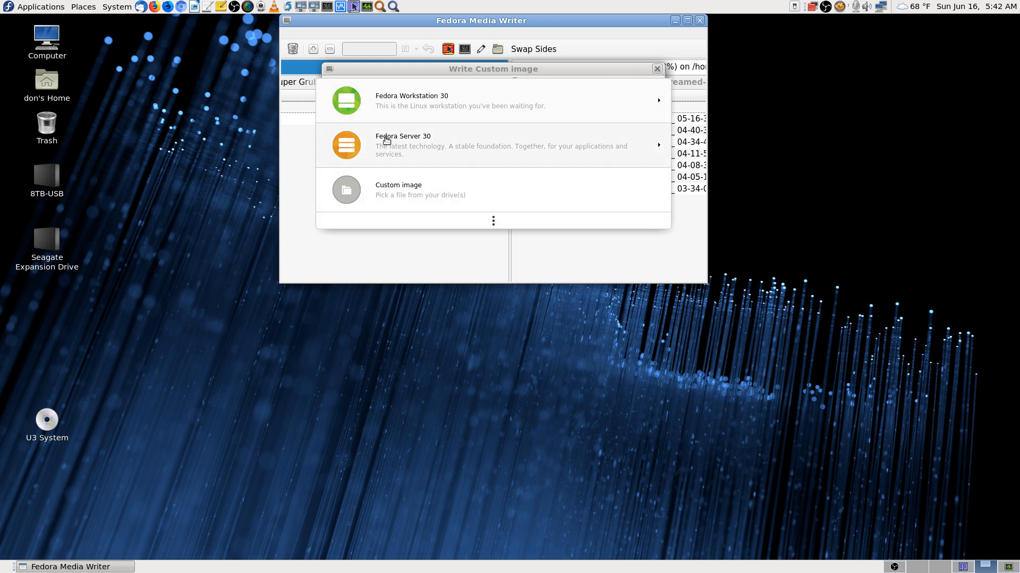
pyautogui.moveTo(641, 20); pyautogui.dragTo(636, 66)
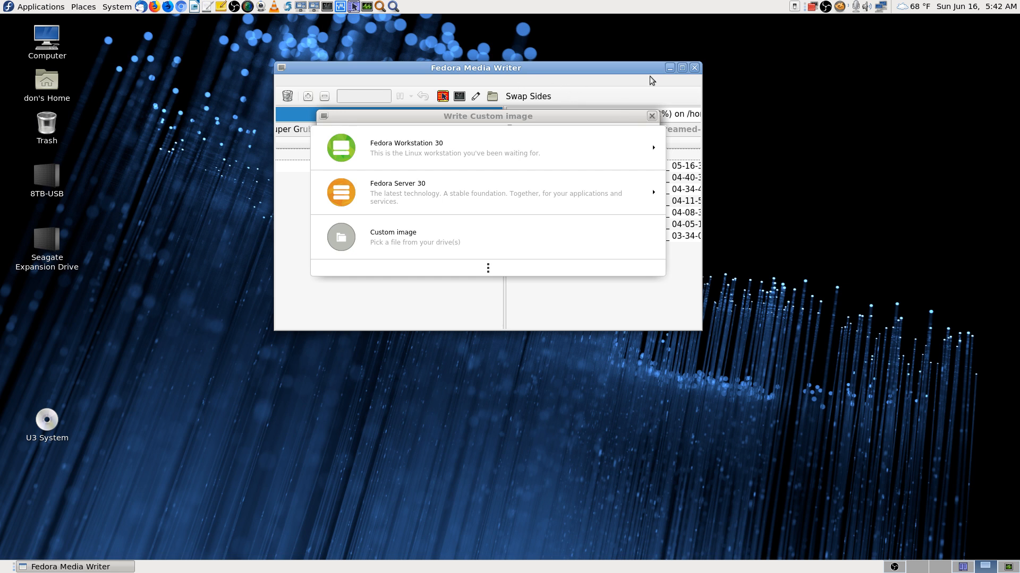
pyautogui.click(696, 68)
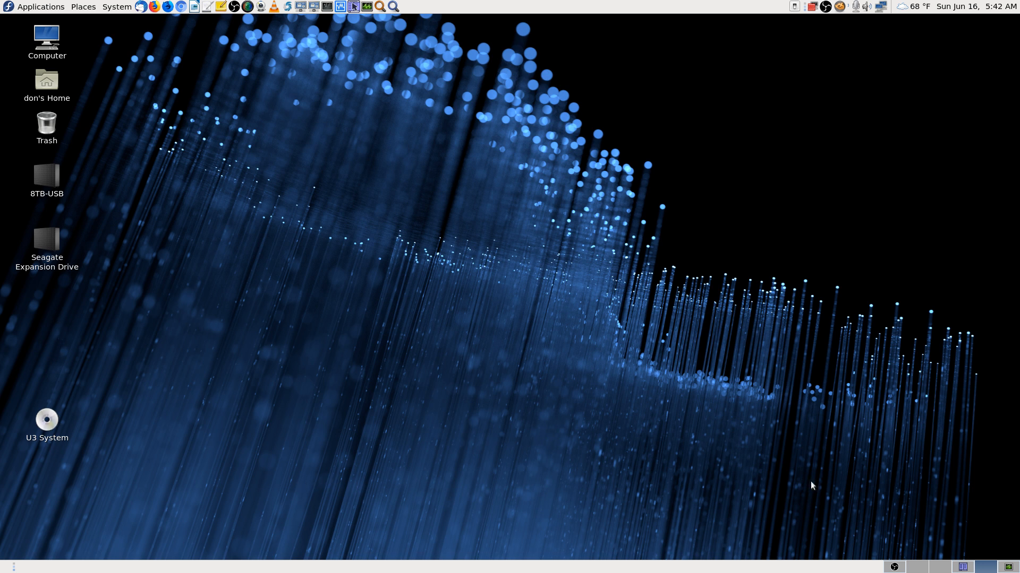
# Step: Eject the U3 System volume and dismiss the inserted-medium prompt for Rescatux0.71-beta7 without launching an application
pyautogui.rightClick(46, 419)
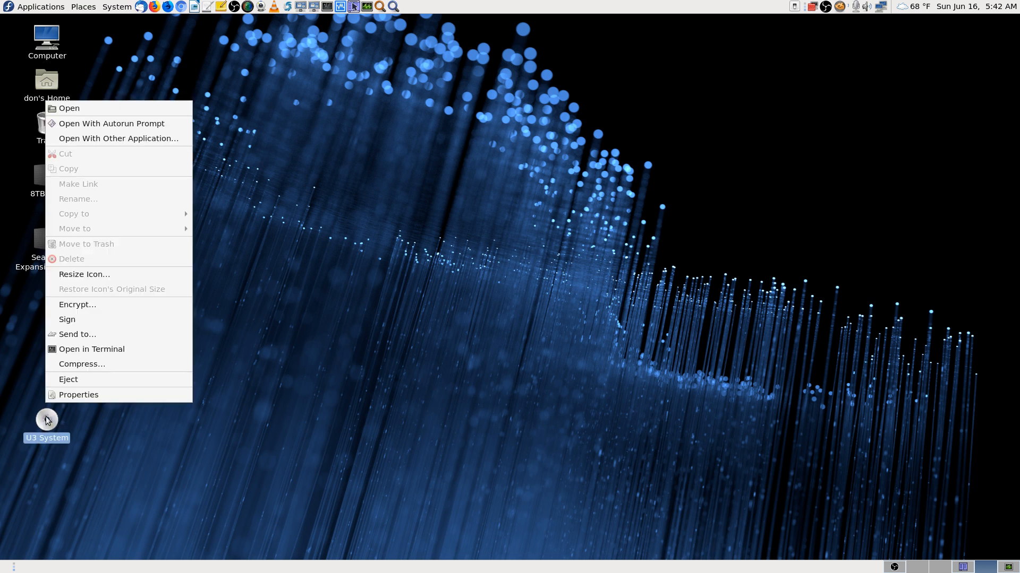
pyautogui.click(119, 381)
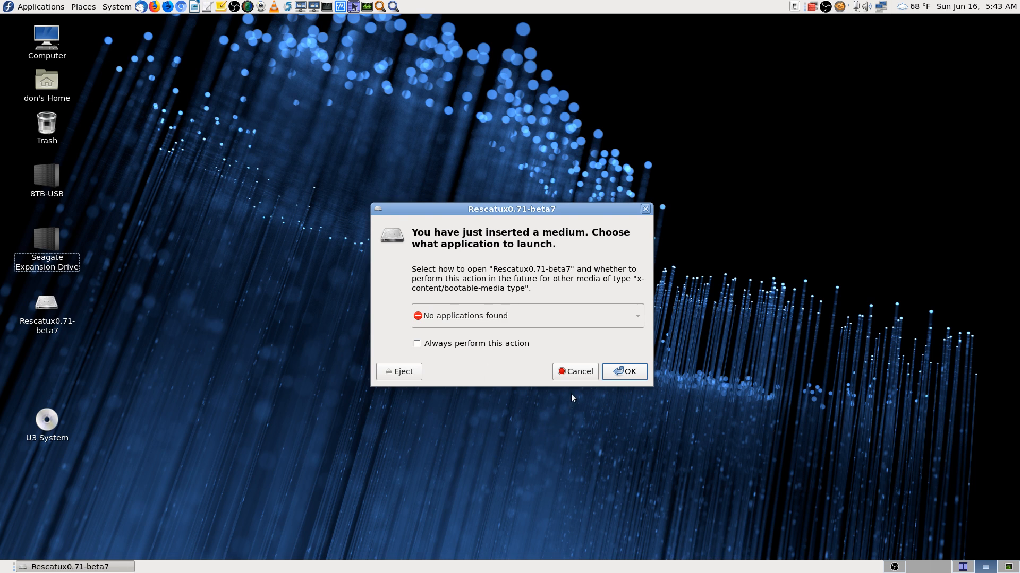
pyautogui.click(584, 373)
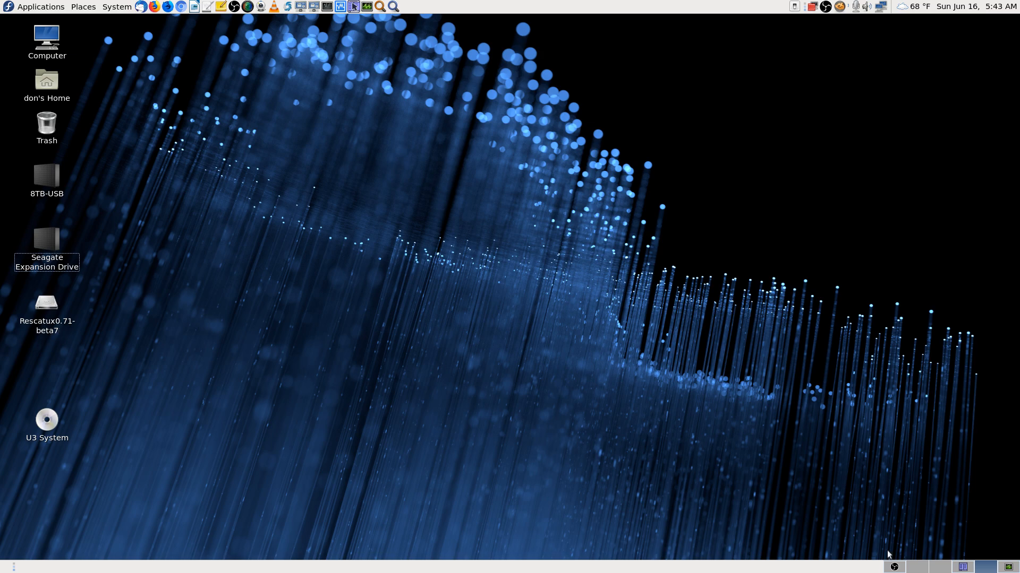
# Step: Switch to Krusader and open the 4.3 MiB Rescatux0.71-beta7 vfat volume in the active file panel
pyautogui.click(961, 568)
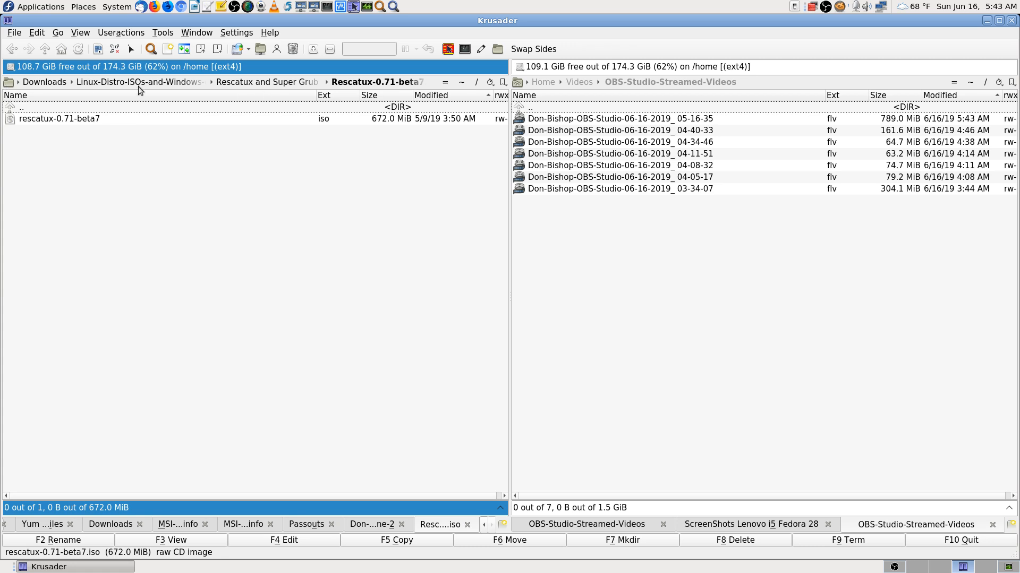
pyautogui.click(4, 84)
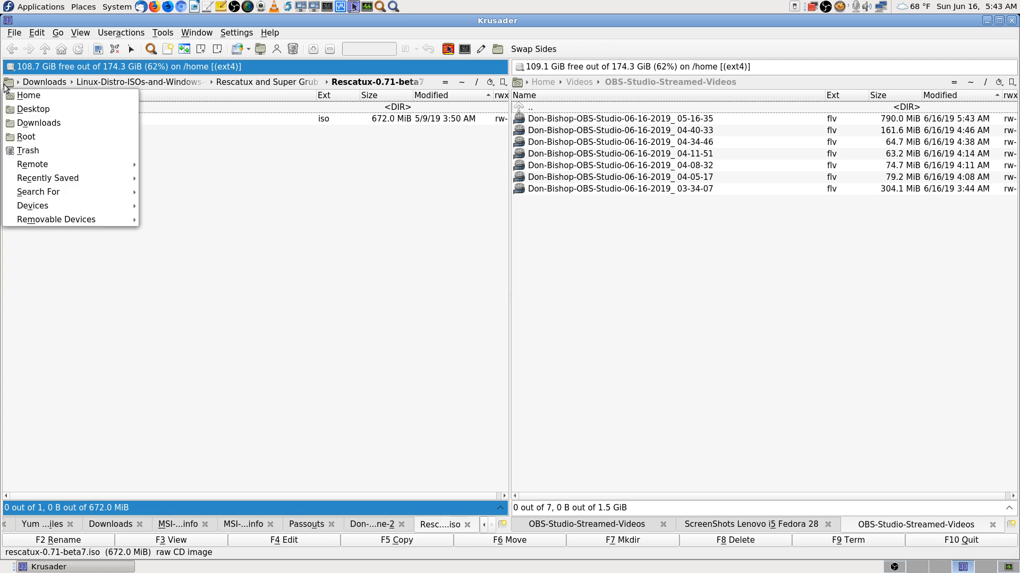
pyautogui.click(241, 175)
pyautogui.click(11, 68)
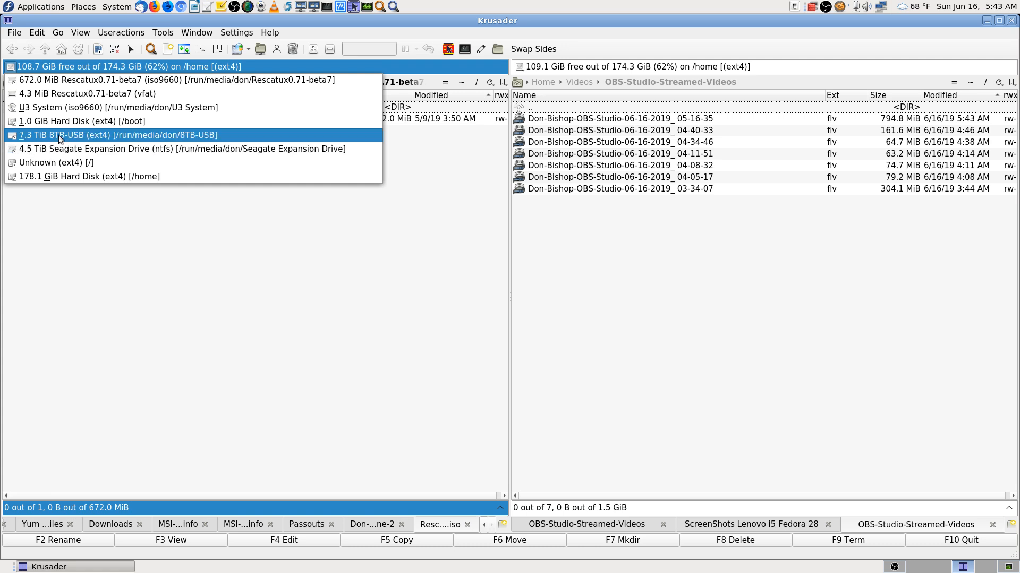
pyautogui.click(63, 95)
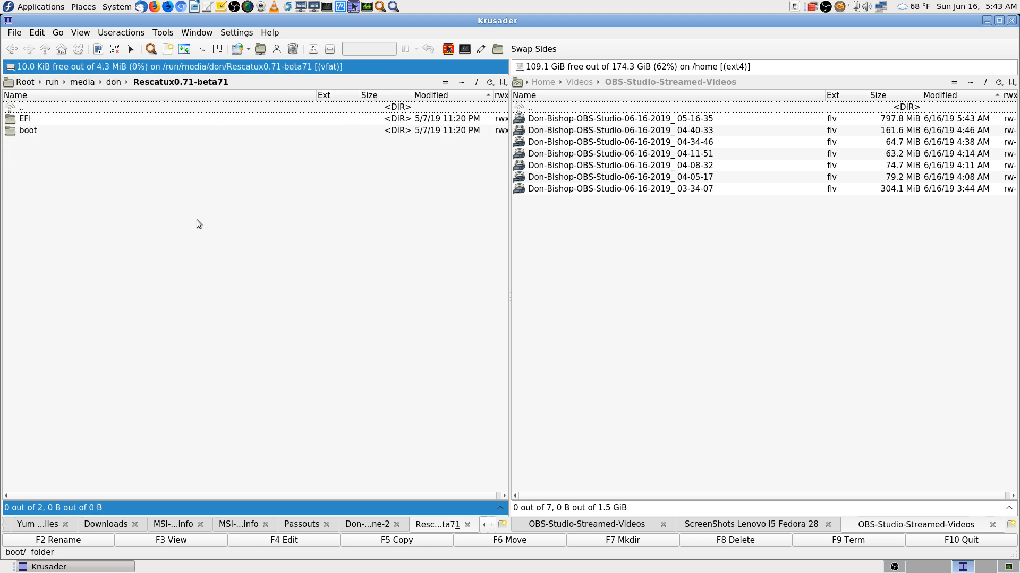
# Step: Examine the contents of the EFI/boot and boot/grub folders on the Rescatux vfat volume
pyautogui.doubleClick(129, 126)
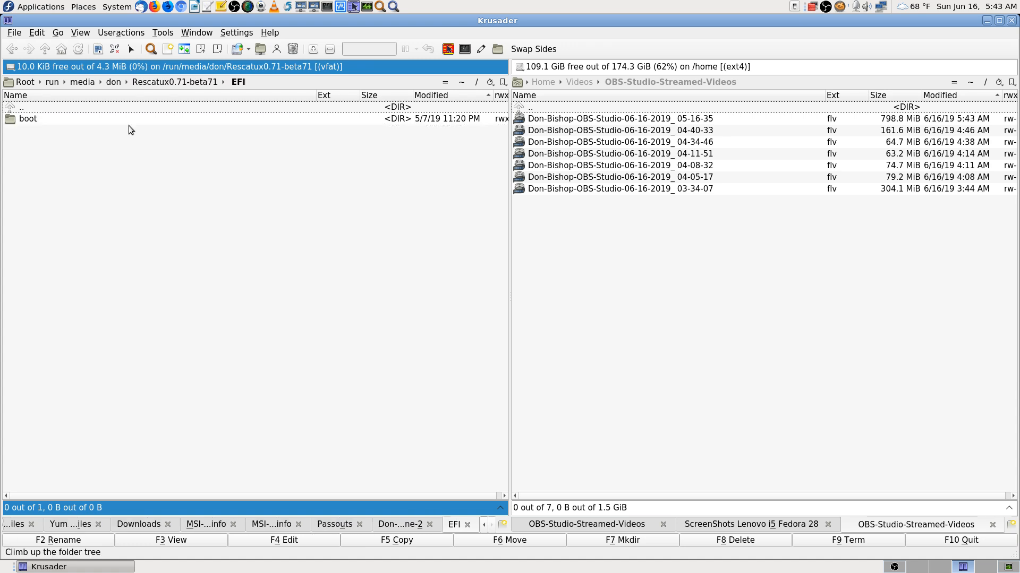
pyautogui.doubleClick(129, 126)
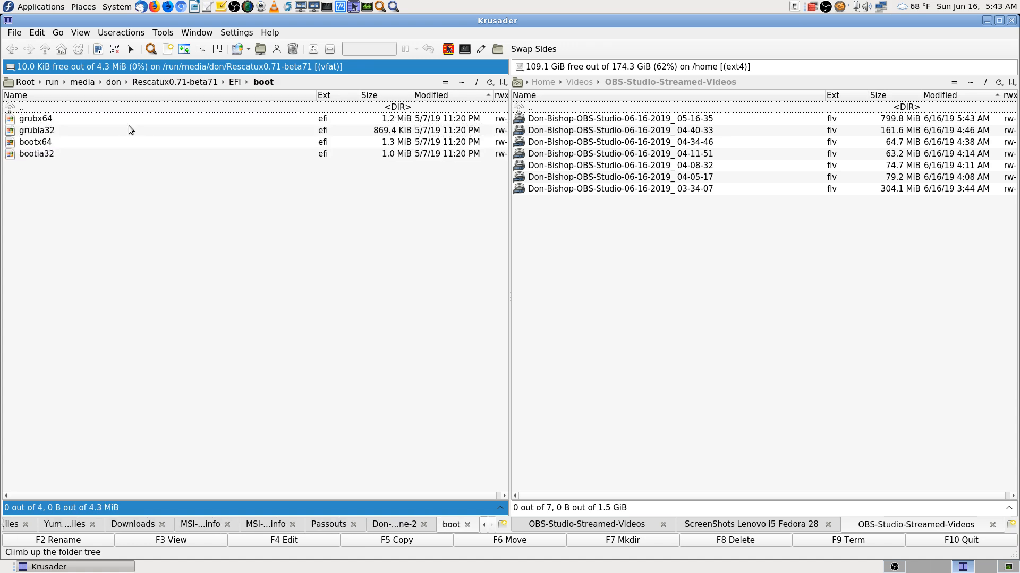
pyautogui.press('BackSpace')
pyautogui.press('BackSpace')
pyautogui.doubleClick(129, 125)
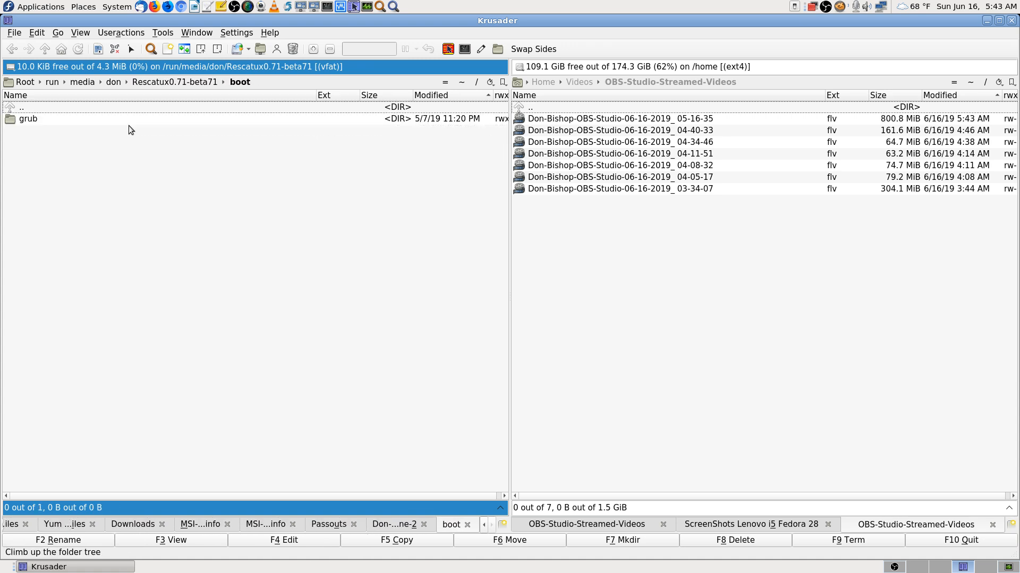
pyautogui.doubleClick(128, 125)
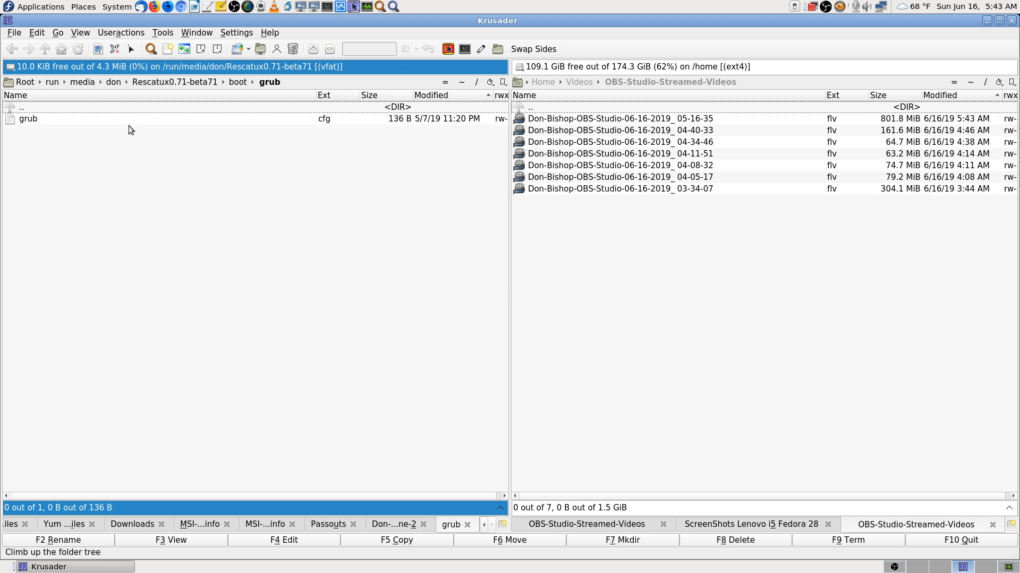
pyautogui.press('BackSpace')
pyautogui.press('BackSpace')
# Step: Recheck the EFI/boot files, inspect the boot/grub folder again, and return to the volume's root folder
pyautogui.press('Up')
pyautogui.press('Return')
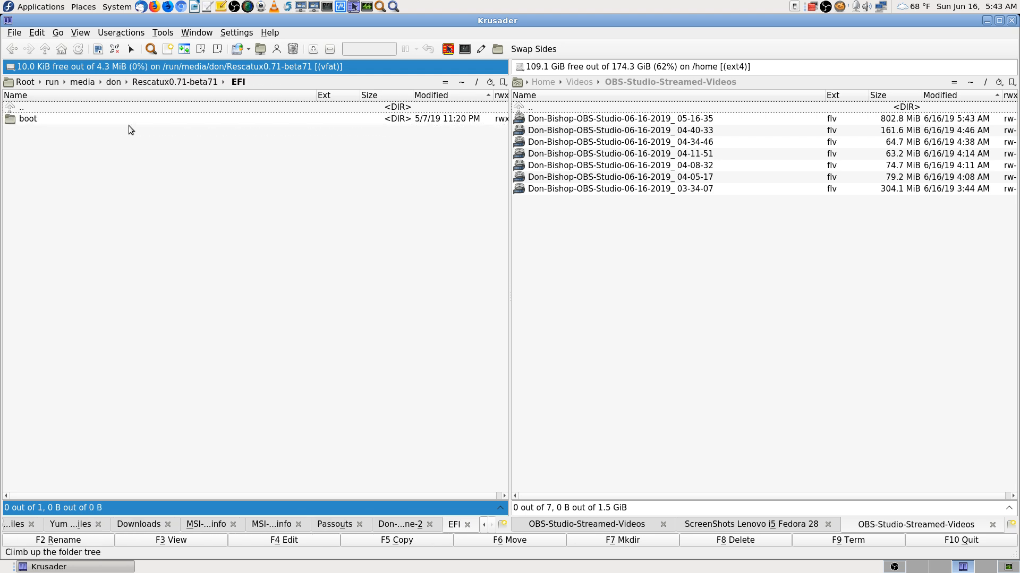
pyautogui.doubleClick(128, 126)
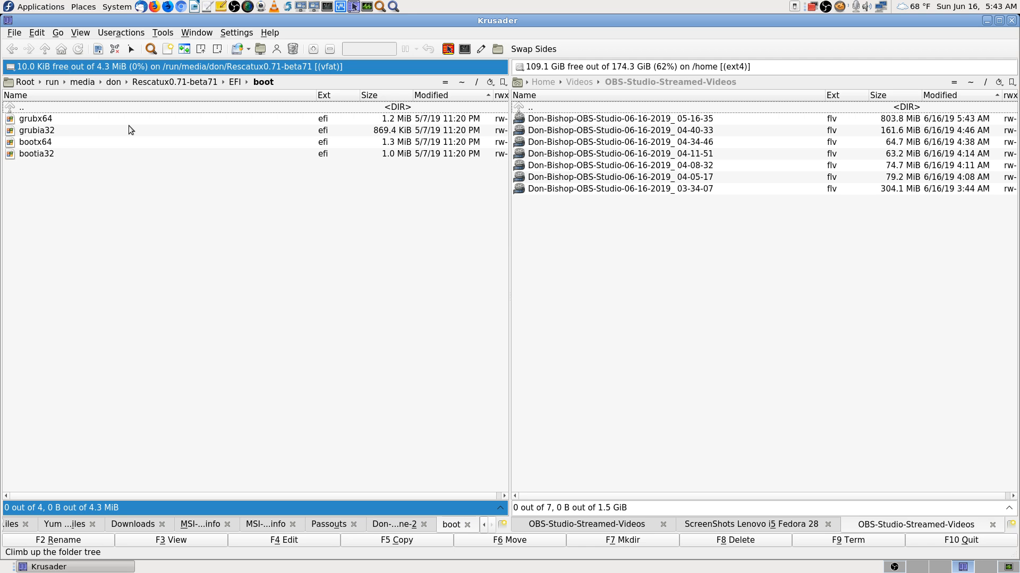
pyautogui.press('BackSpace')
pyautogui.press('Return')
pyautogui.press('BackSpace')
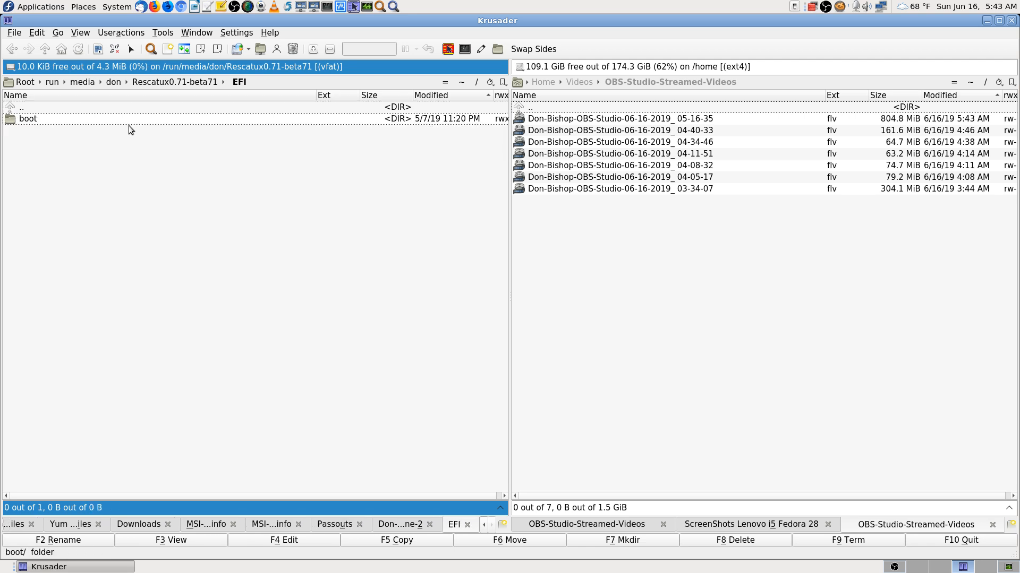
pyautogui.press('BackSpace')
pyautogui.press('Down')
pyautogui.press('Return')
pyautogui.press('Down')
pyautogui.press('Return')
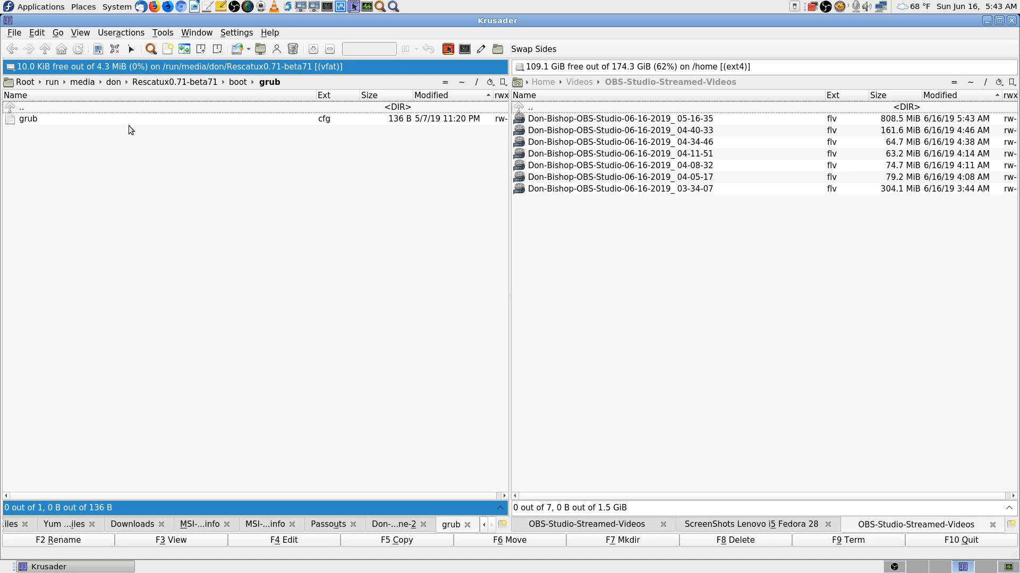
pyautogui.press('BackSpace')
pyautogui.press('BackSpace')
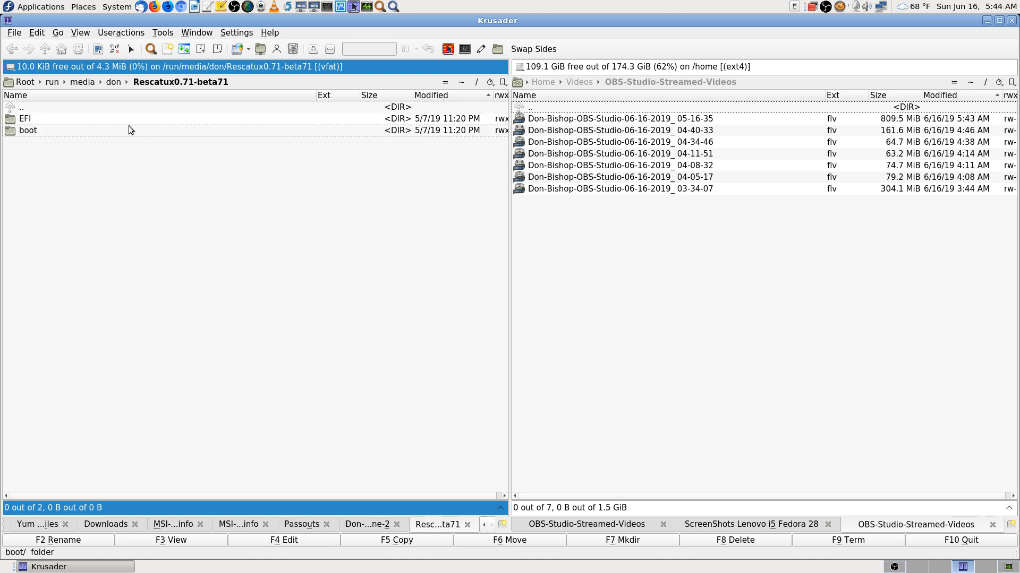
# Step: Browse through EFI/boot and boot/grub once more and go back to the root of the vfat volume
pyautogui.press('Up')
pyautogui.press('Return')
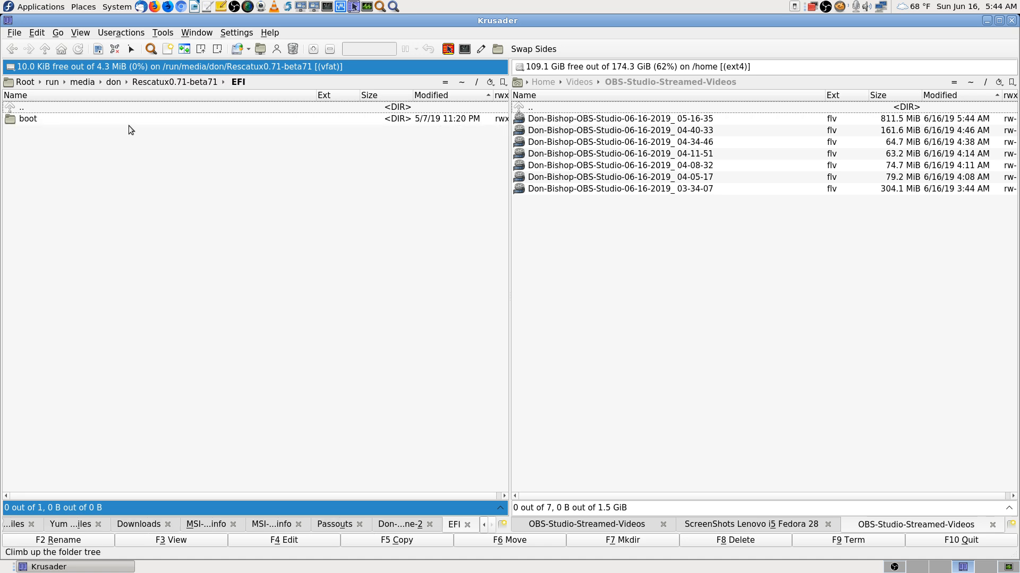
pyautogui.press('Return')
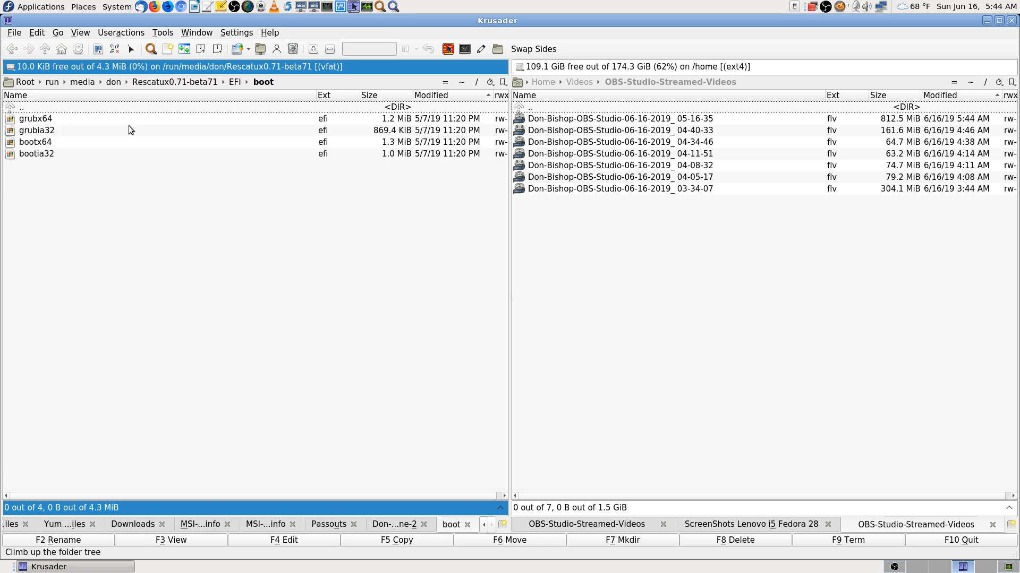
pyautogui.press('BackSpace')
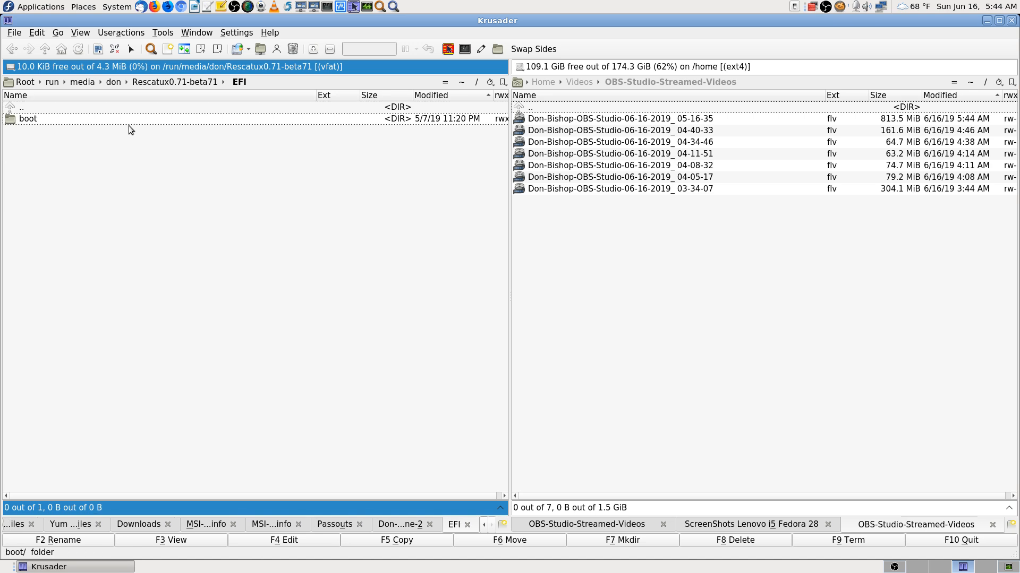
pyautogui.press('BackSpace')
pyautogui.press('Down')
pyautogui.press('Return')
pyautogui.press('Down')
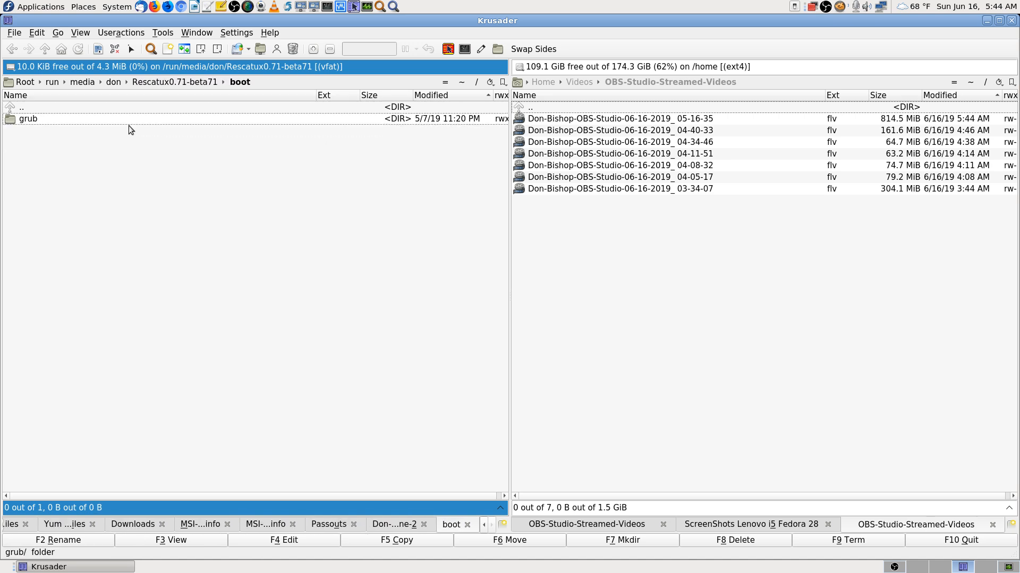
pyautogui.press('Return')
pyautogui.press('BackSpace')
pyautogui.press('BackSpace')
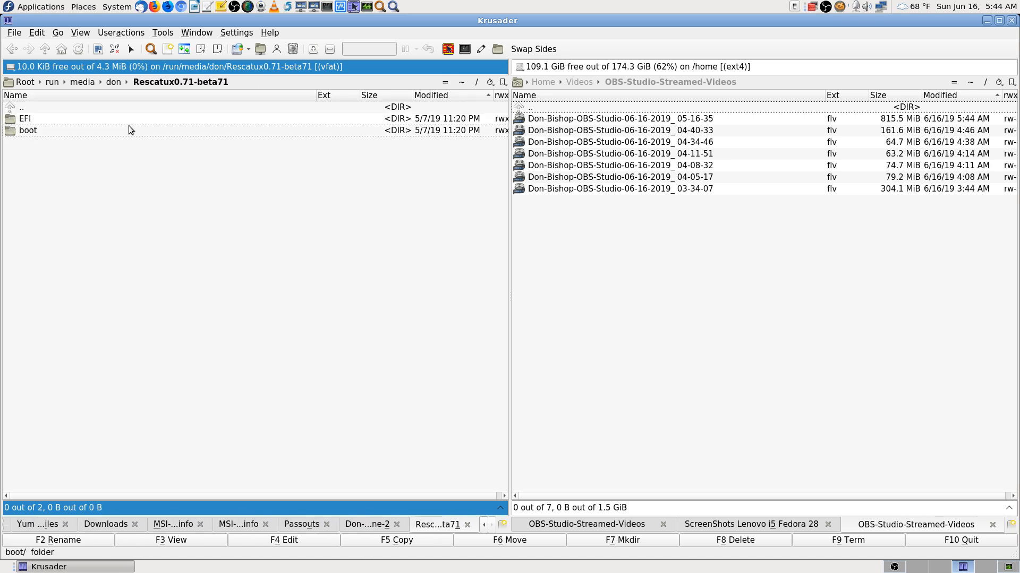
# Step: Review the EFI loader files in EFI/boot, take a brief look inside the top-level boot folder, and go back up
pyautogui.press('Up')
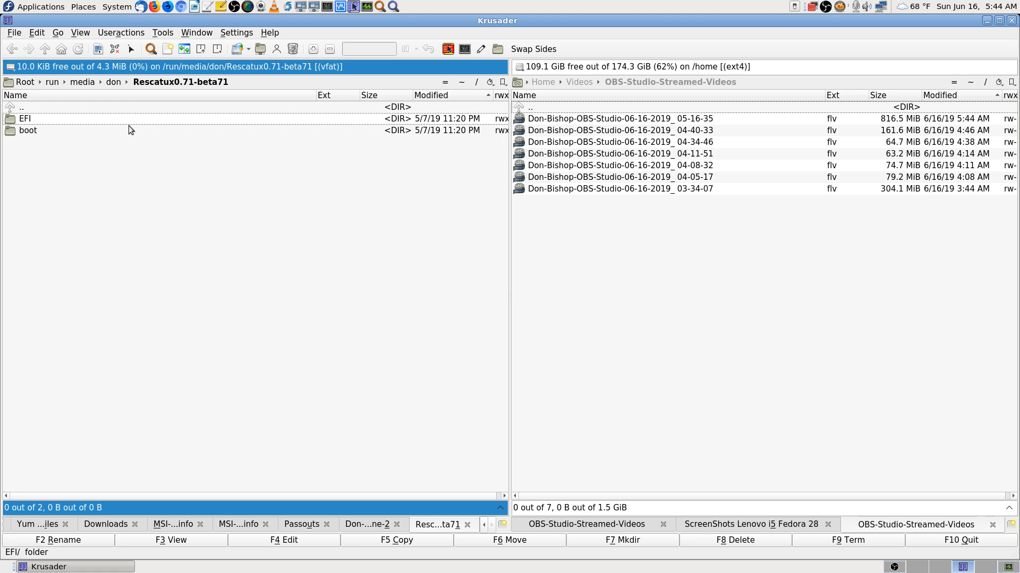
pyautogui.press('Return')
pyautogui.press('Down')
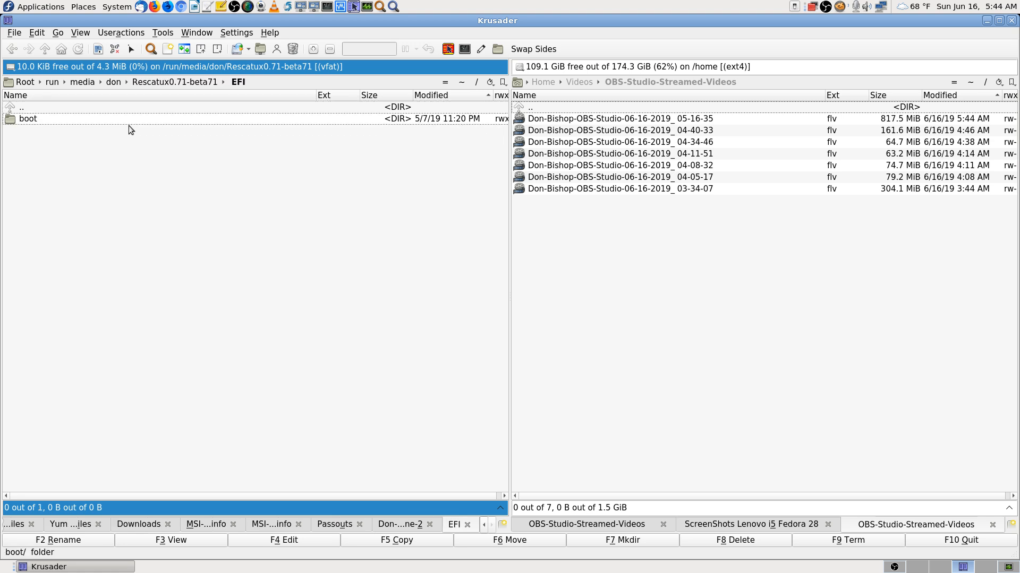
pyautogui.press('Return')
pyautogui.press('BackSpace')
pyautogui.press('Return')
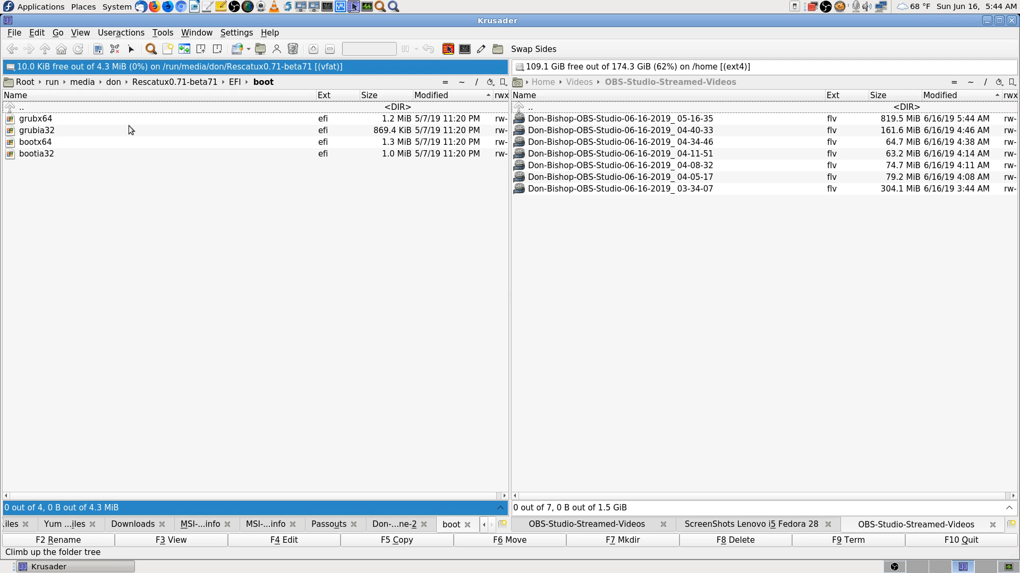
pyautogui.press('BackSpace')
pyautogui.press('BackSpace')
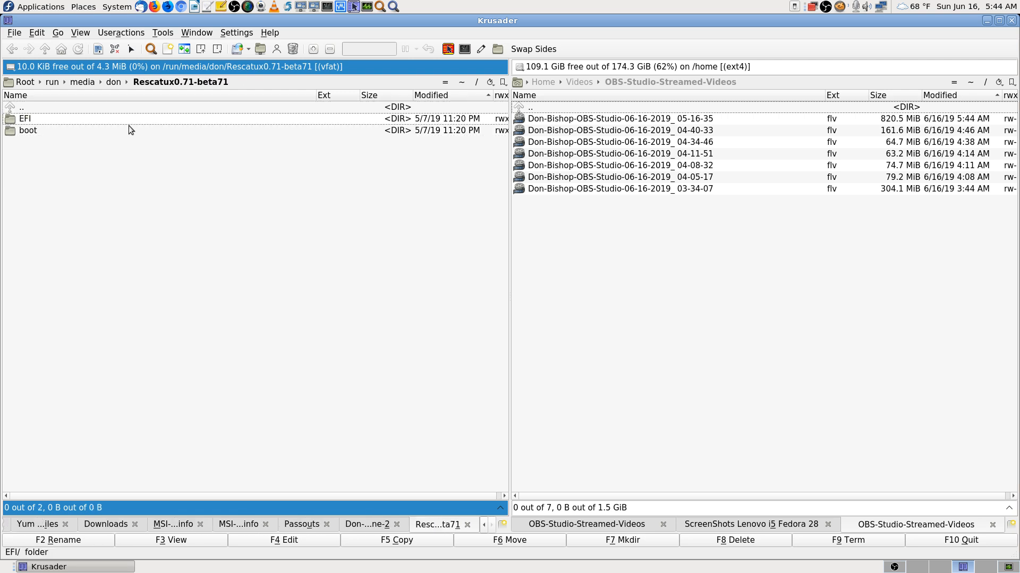
pyautogui.press('Down')
pyautogui.press('Return')
pyautogui.press('BackSpace')
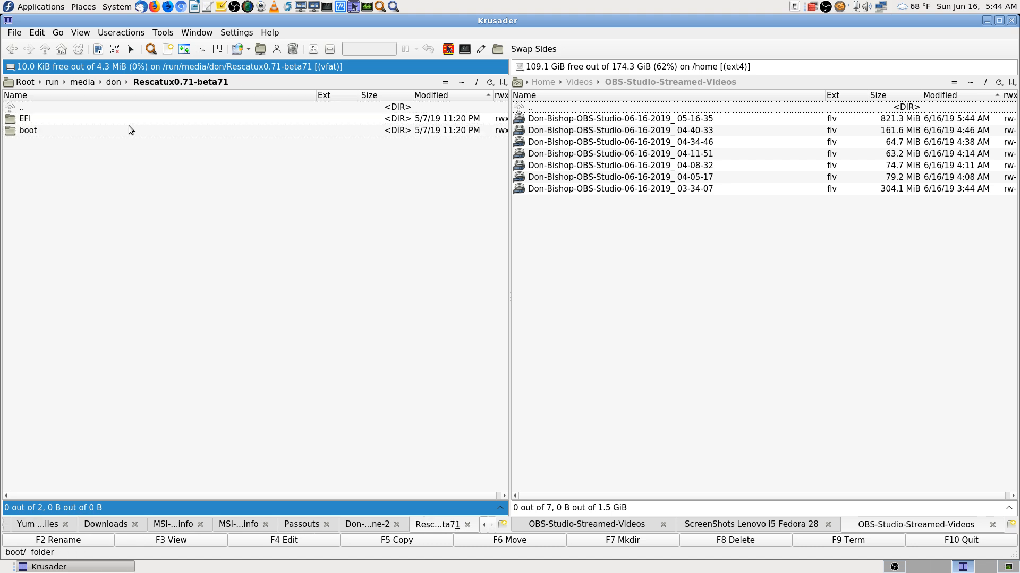
# Step: Leave the vfat volume and open the mounted Rescatux0.71-beta7 ISO volume
pyautogui.press('BackSpace')
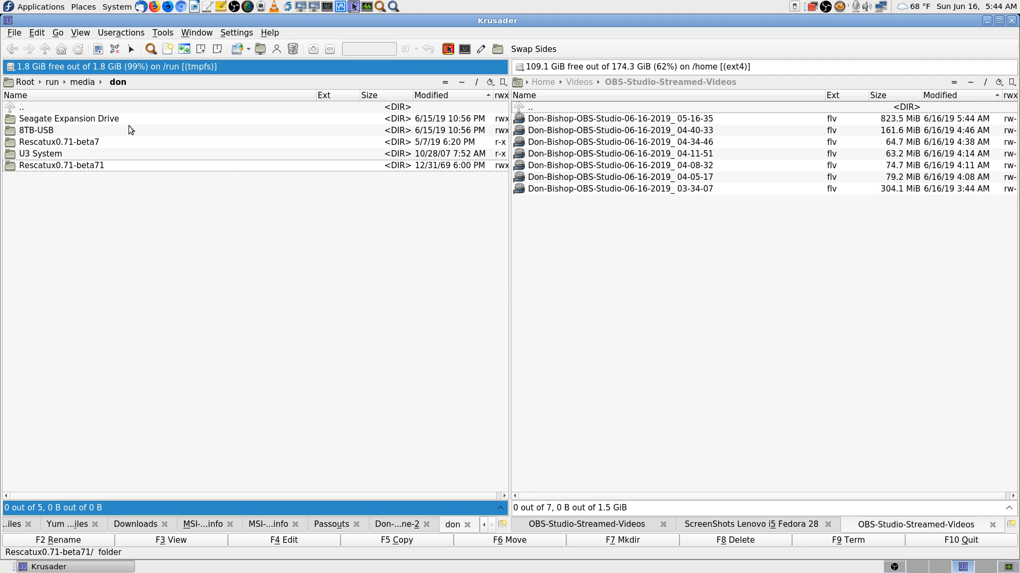
pyautogui.press('Up')
pyautogui.press('Up')
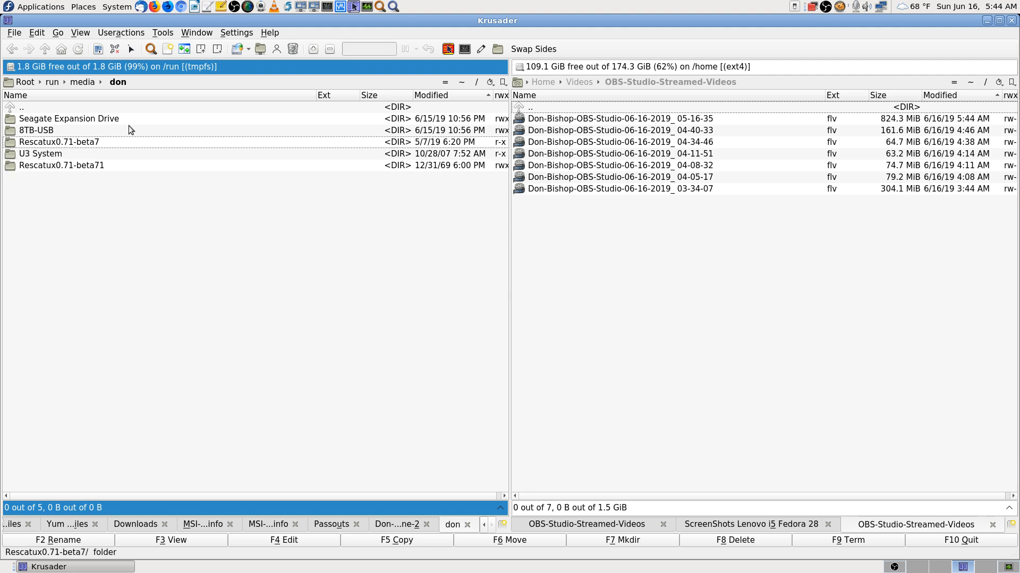
pyautogui.press('Return')
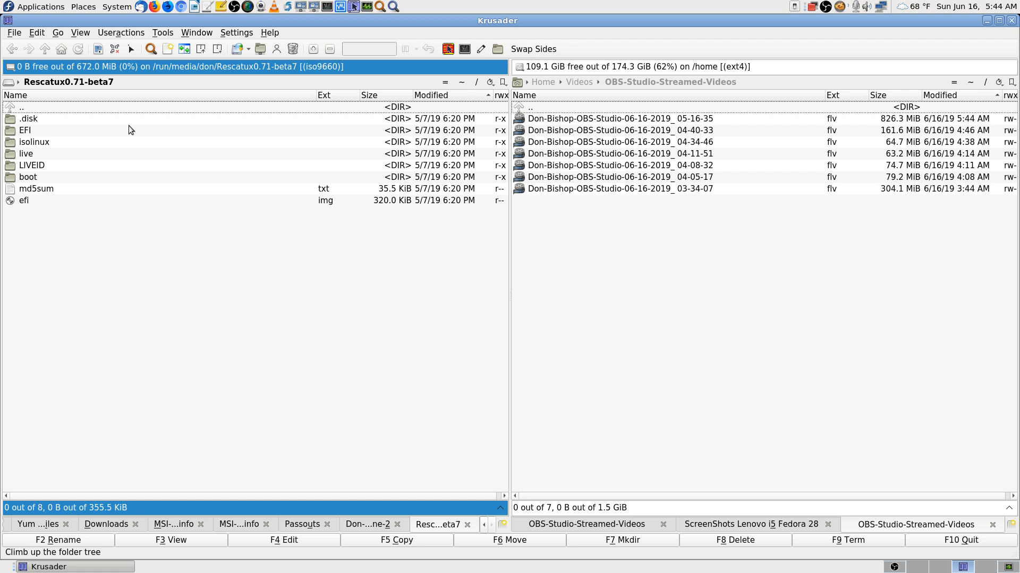
# Step: Examine the contents of the isolinux and live folders on the Rescatux0.71-beta7 volume
pyautogui.press('Down')
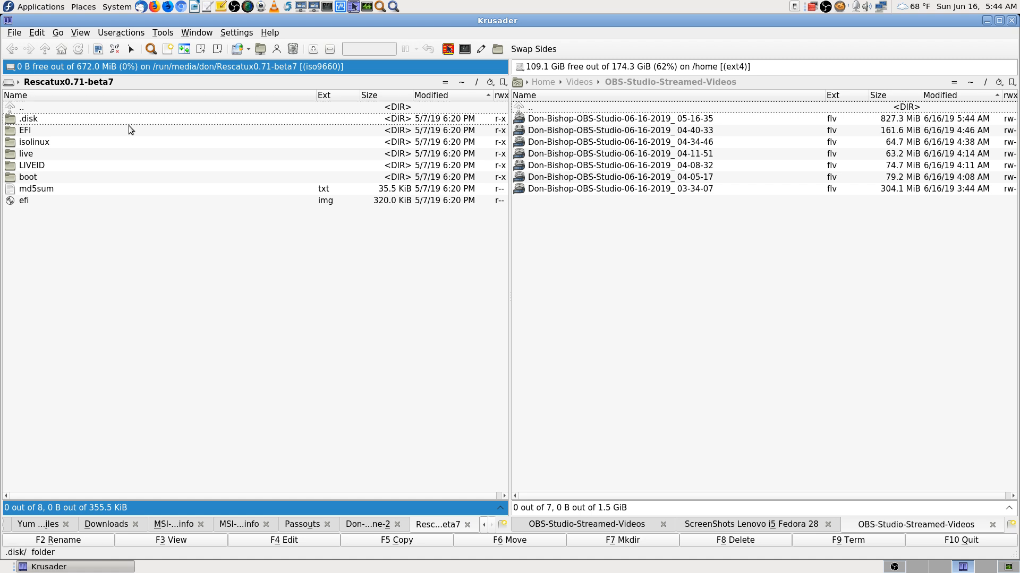
pyautogui.press('Down')
pyautogui.press('Down')
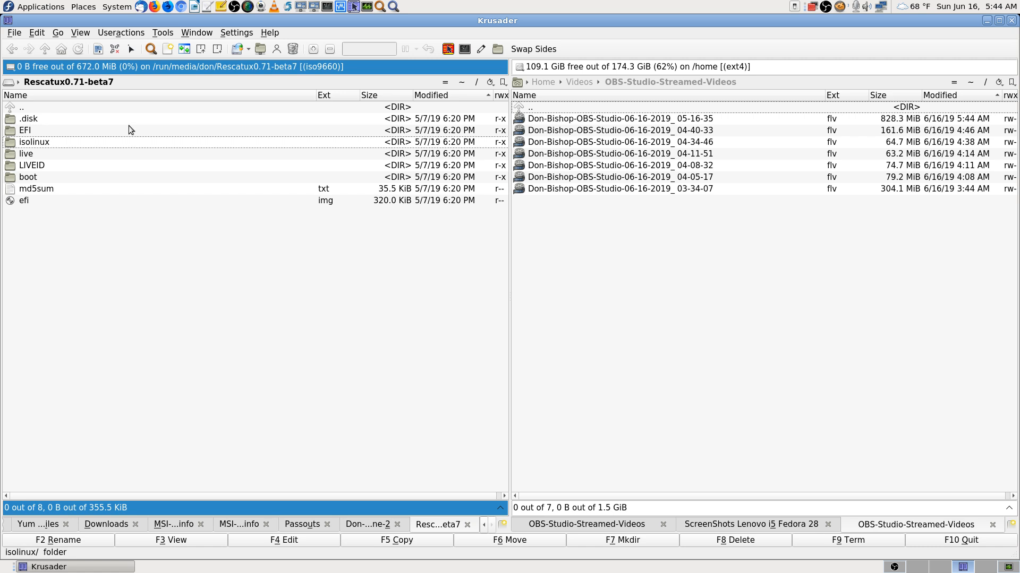
pyautogui.press('Return')
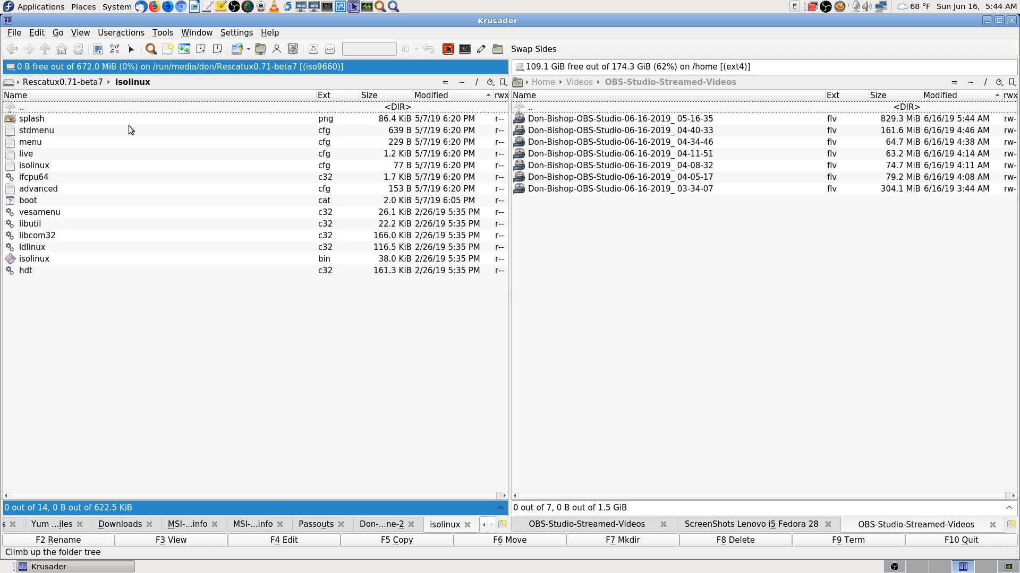
pyautogui.press('BackSpace')
pyautogui.press('Down')
pyautogui.press('Return')
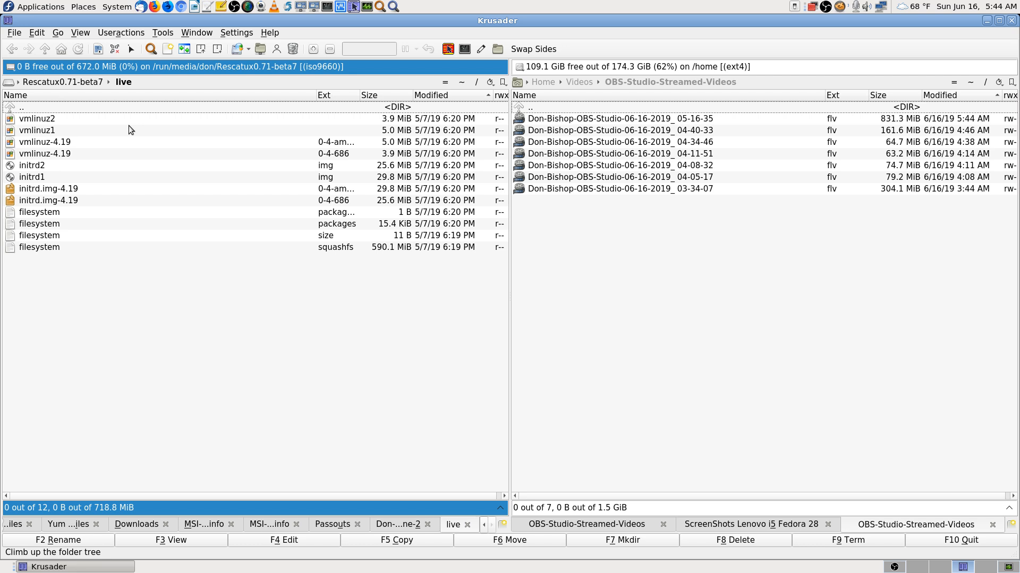
# Step: Explore the nested subfolders of LIVEID down to 02CAAEB4, and return to the root of the Rescatux0.71-beta7 volume
pyautogui.press('BackSpace')
pyautogui.press('Down')
pyautogui.press('Return')
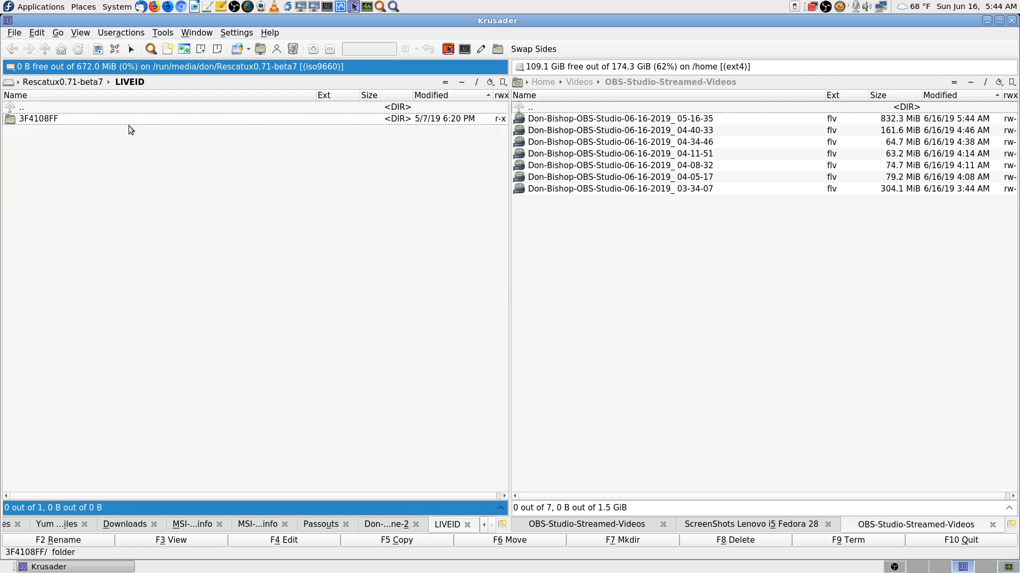
pyautogui.press('Return')
pyautogui.press('Down')
pyautogui.press('Return')
pyautogui.press('BackSpace')
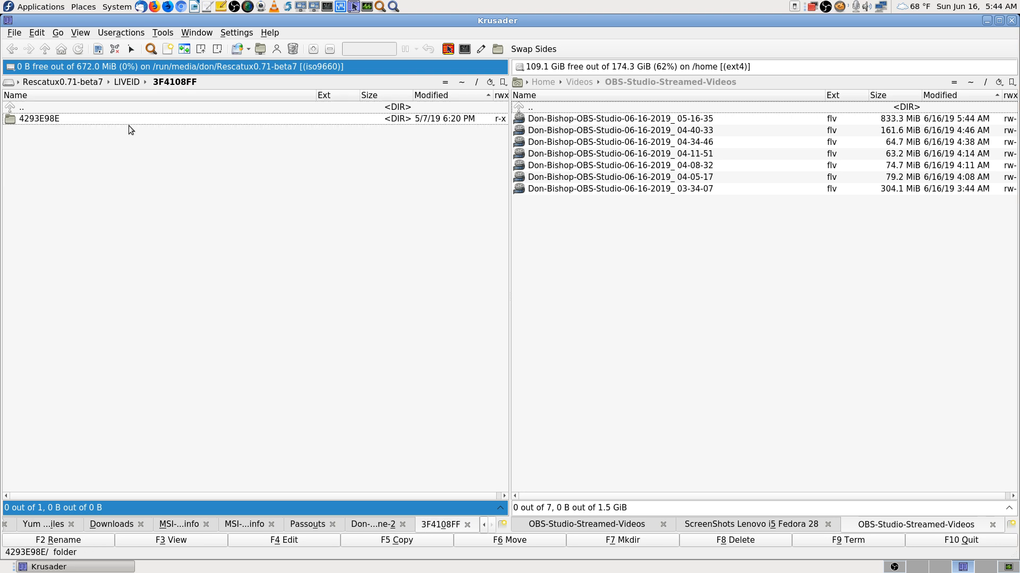
pyautogui.press('Return')
pyautogui.press('Down')
pyautogui.press('Return')
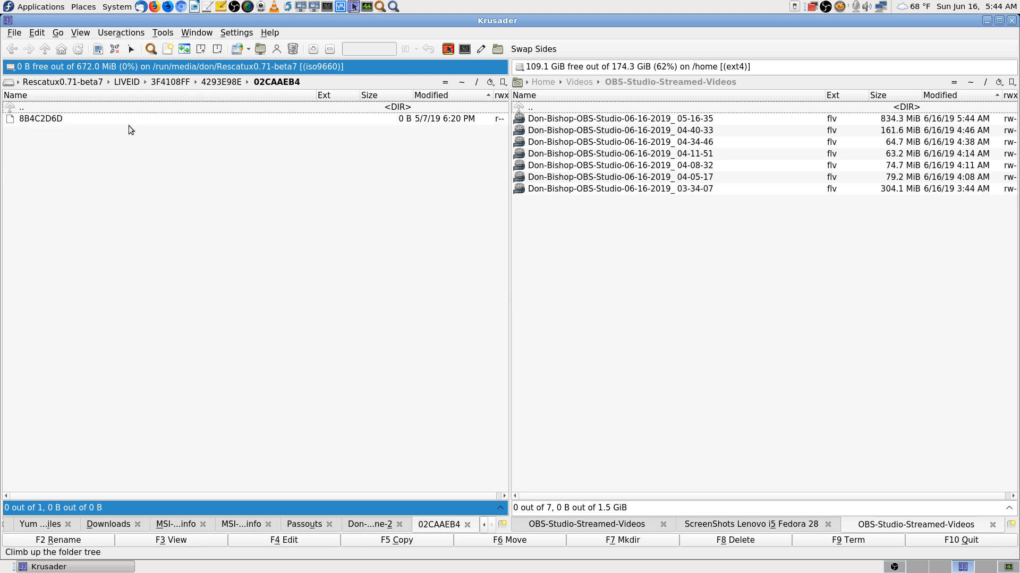
pyautogui.press('BackSpace')
pyautogui.press('BackSpace')
pyautogui.press('BackSpace')
pyautogui.press('BackSpace')
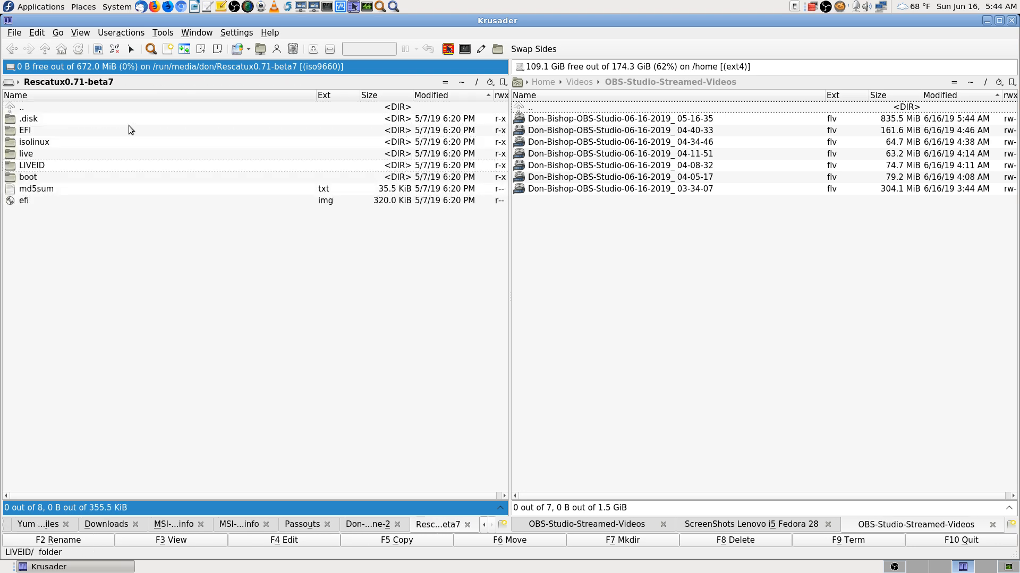
# Step: Inspect the boot/grub folder of the Rescatux0.71-beta7 volume and go back up to the list of mounted drives
pyautogui.press('Down')
pyautogui.press('Return')
pyautogui.press('Down')
pyautogui.press('Return')
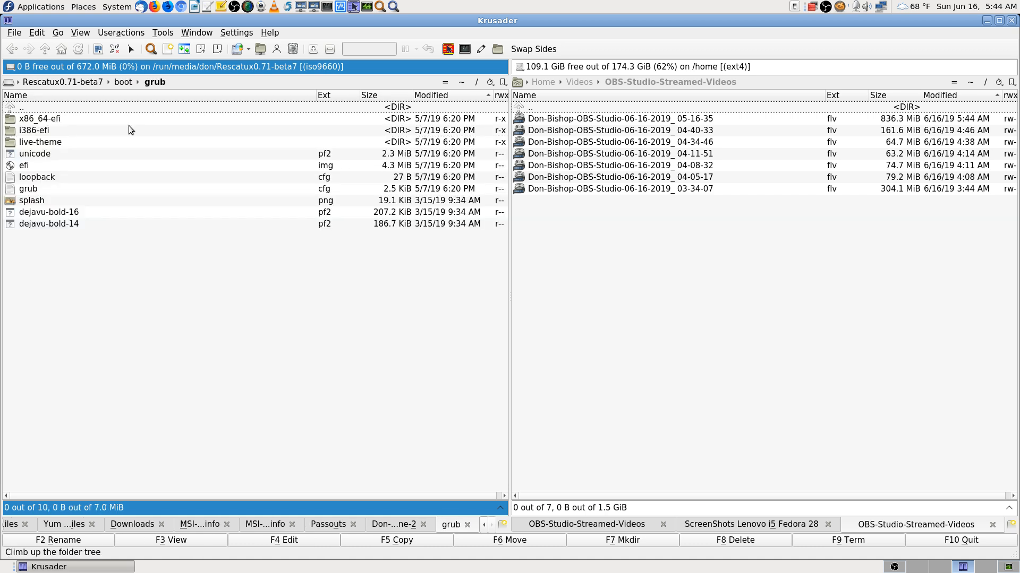
pyautogui.press('BackSpace')
pyautogui.press('BackSpace')
pyautogui.press('BackSpace')
pyautogui.press('BackSpace')
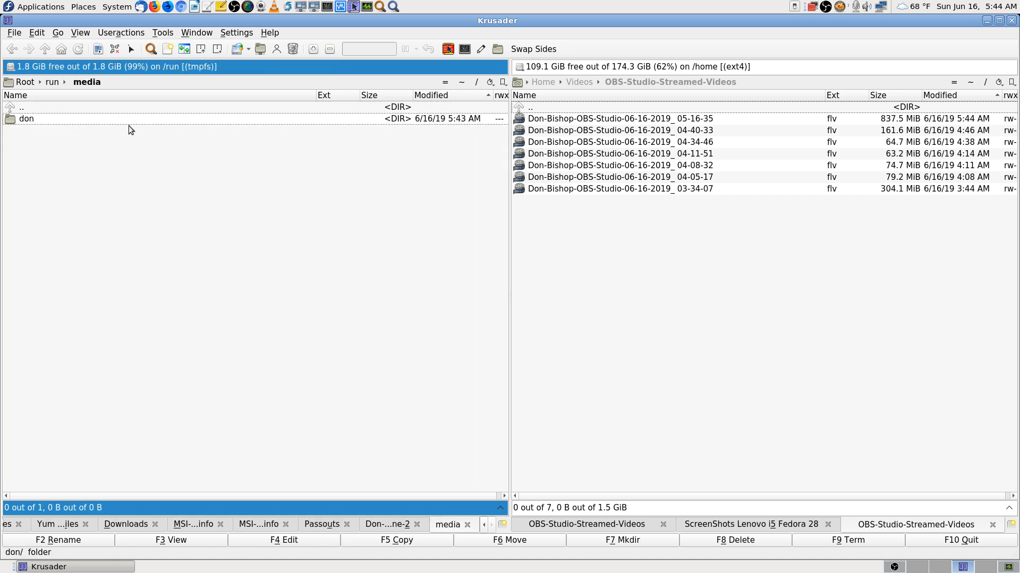
pyautogui.press('Return')
# Step: Look over the mounted volumes, from Seagate Expansion Drive through Rescatux0.71-beta71
pyautogui.press('Down')
pyautogui.press('Down')
pyautogui.press('Down')
pyautogui.press('Down')
pyautogui.press('Down')
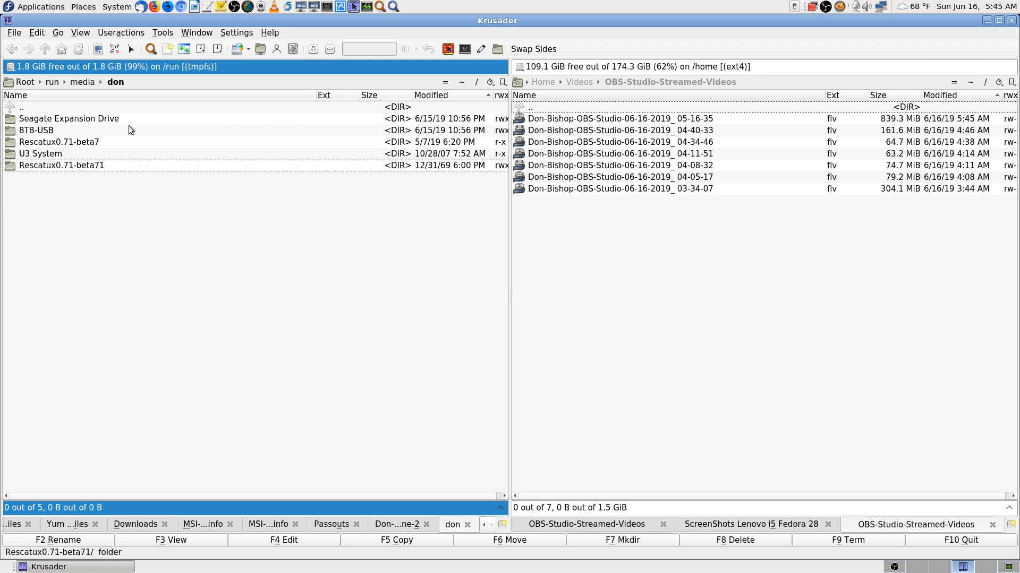
pyautogui.press('Up')
pyautogui.press('Up')
pyautogui.press('Up')
pyautogui.press('Up')
pyautogui.press('Up')
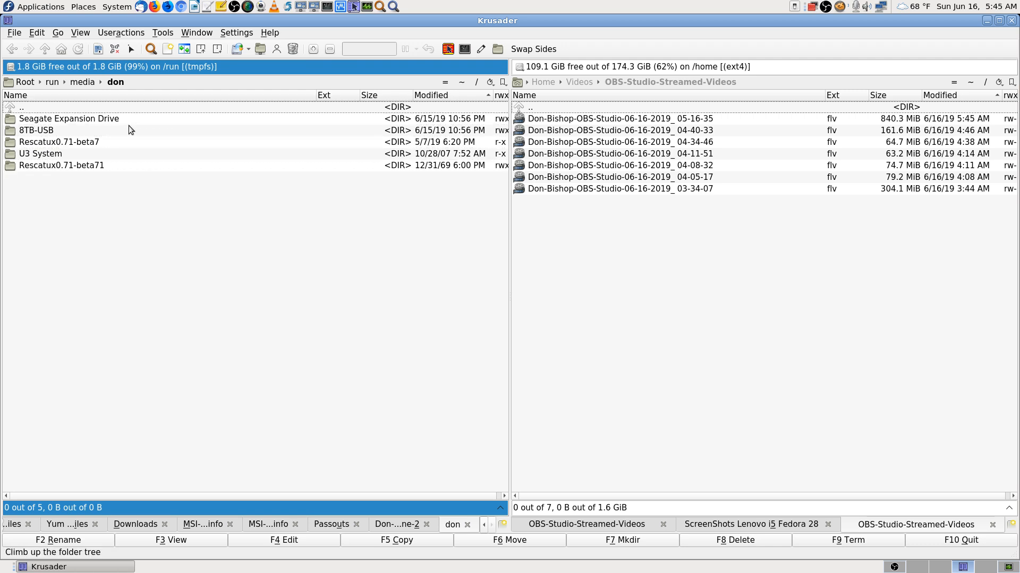
pyautogui.press('Down')
pyautogui.press('Down')
pyautogui.press('Down')
pyautogui.press('Down')
pyautogui.press('Down')
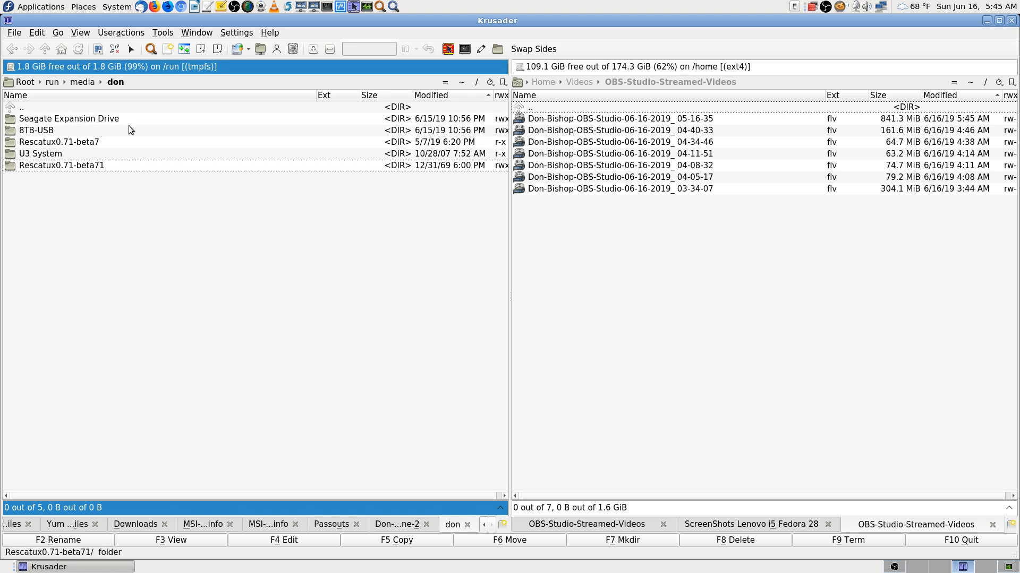
pyautogui.press('Up')
pyautogui.press('Up')
pyautogui.press('Up')
pyautogui.press('Up')
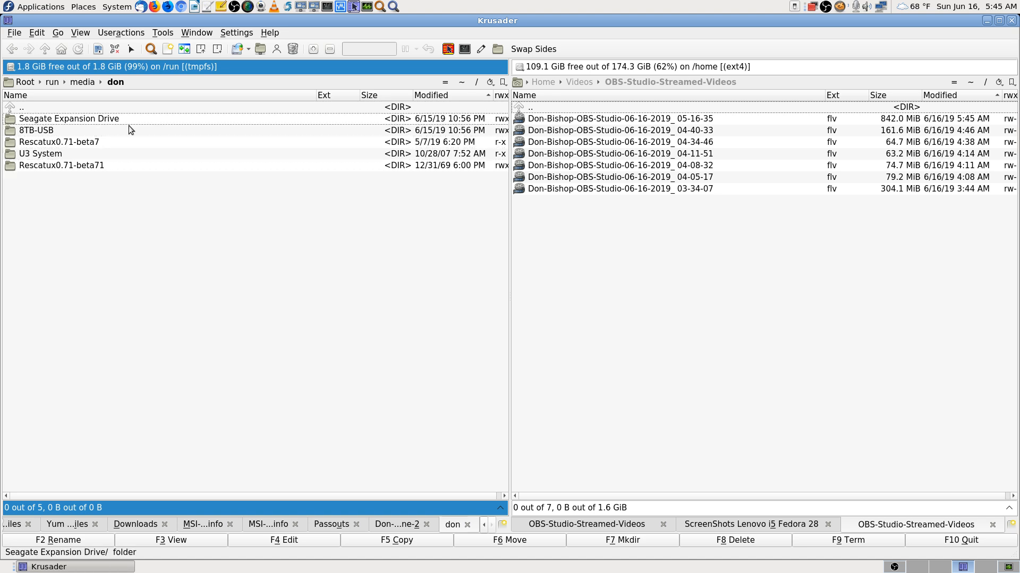
pyautogui.press('Down')
pyautogui.press('Down')
pyautogui.press('Down')
pyautogui.press('Down')
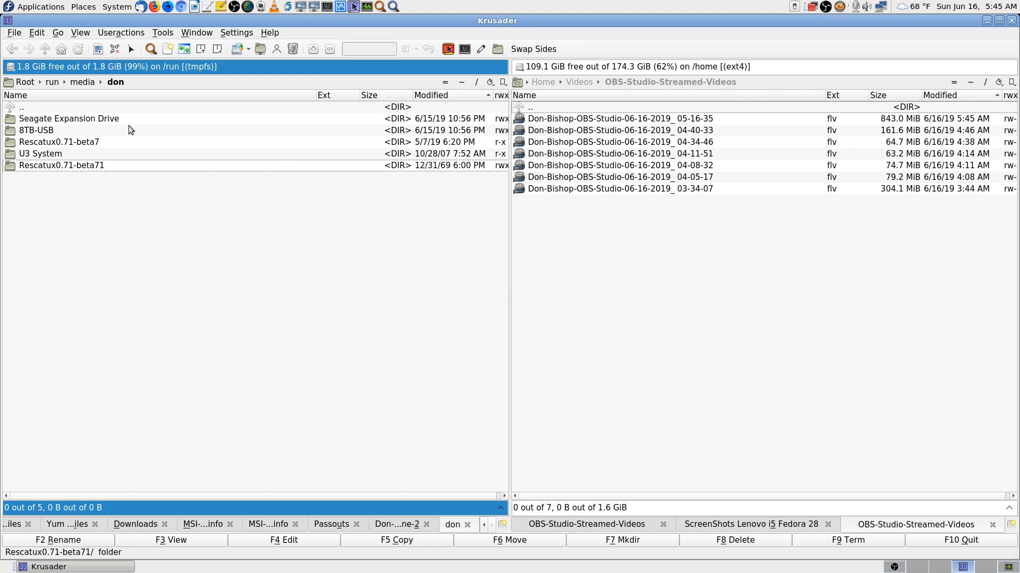
# Step: View the top-level folders of the 8TB-USB and Seagate Expansion Drive volumes, and return to the list of mounted drives
pyautogui.press('Up')
pyautogui.press('Up')
pyautogui.press('Up')
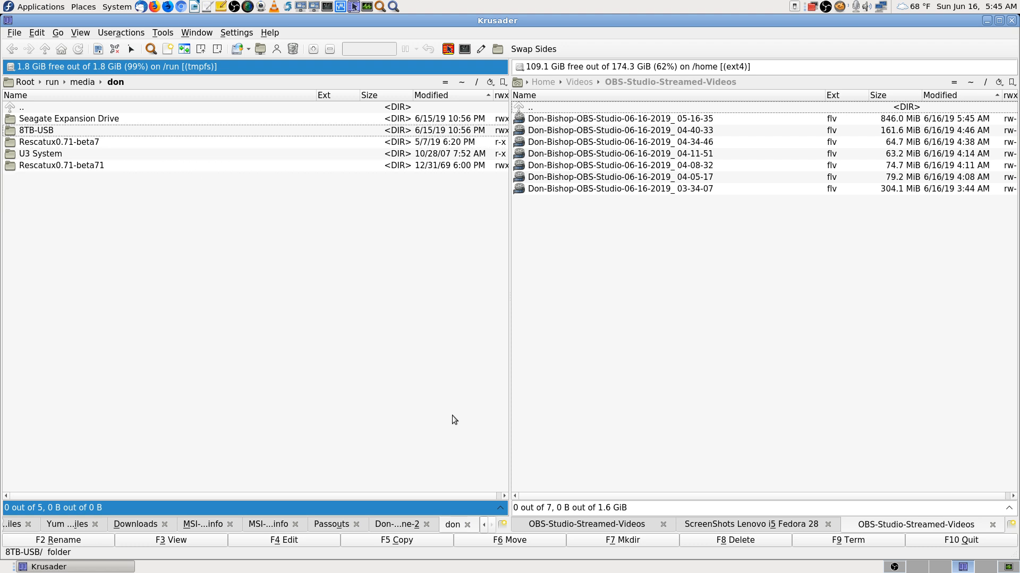
pyautogui.press('Return')
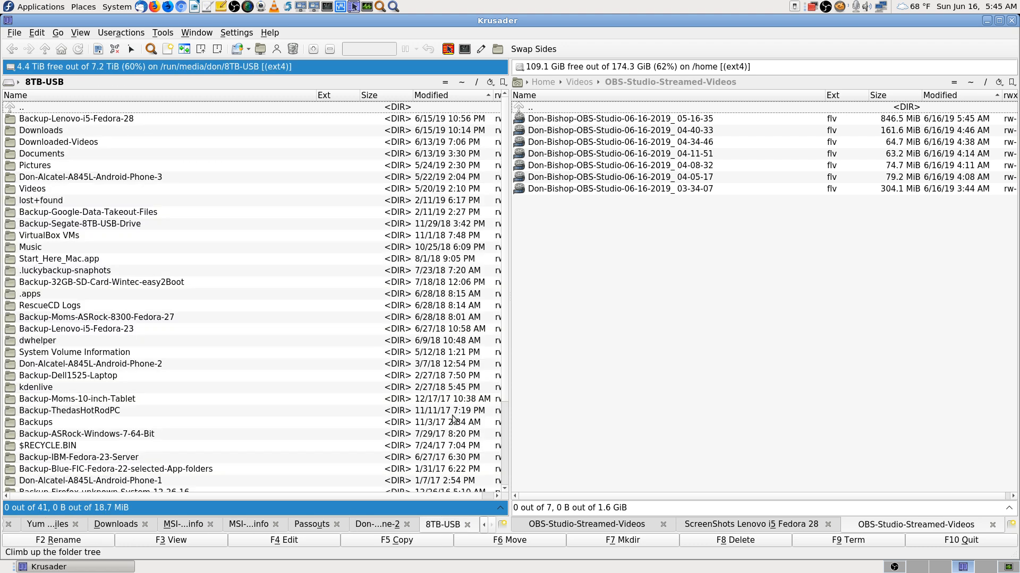
pyautogui.press('Return')
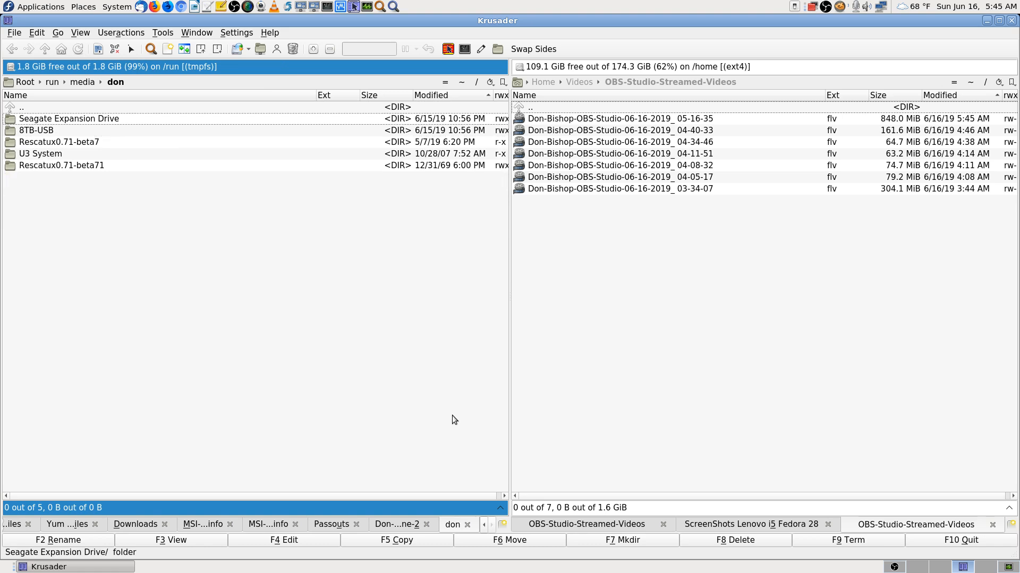
pyautogui.press('Return')
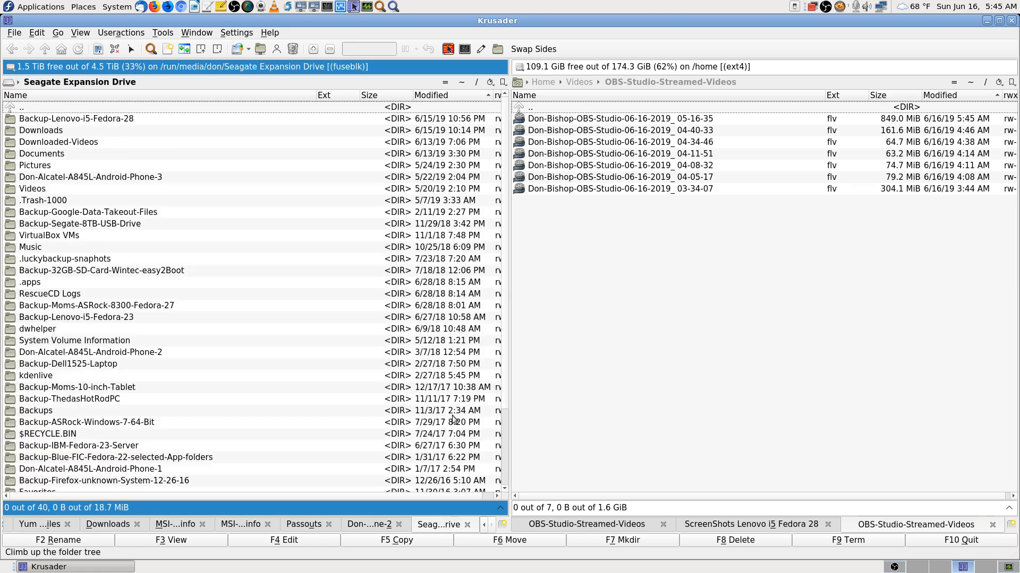
pyautogui.press('Return')
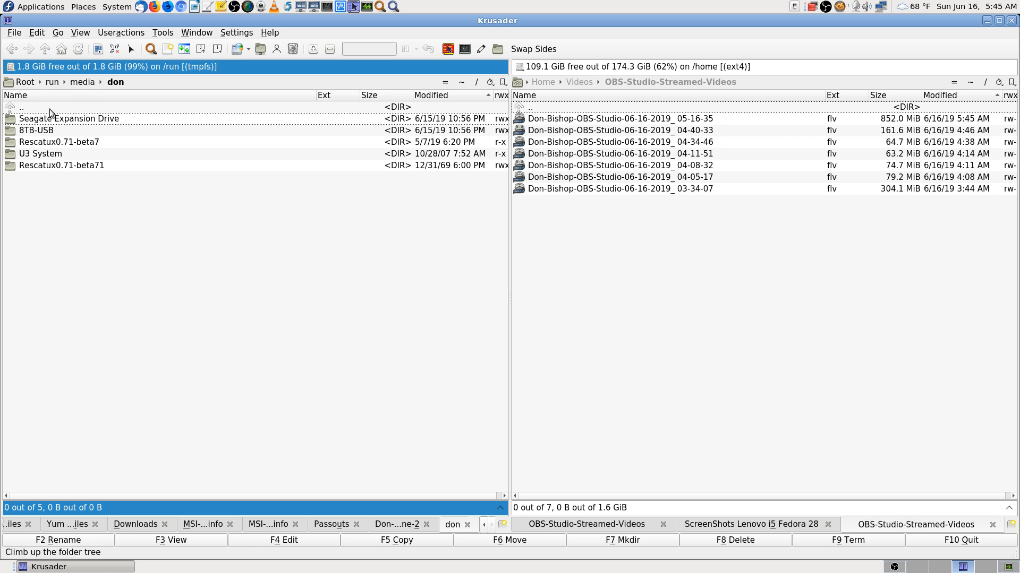
# Step: Go to the Downloads folder in the home directory so the removable volumes are no longer displayed
pyautogui.click(461, 84)
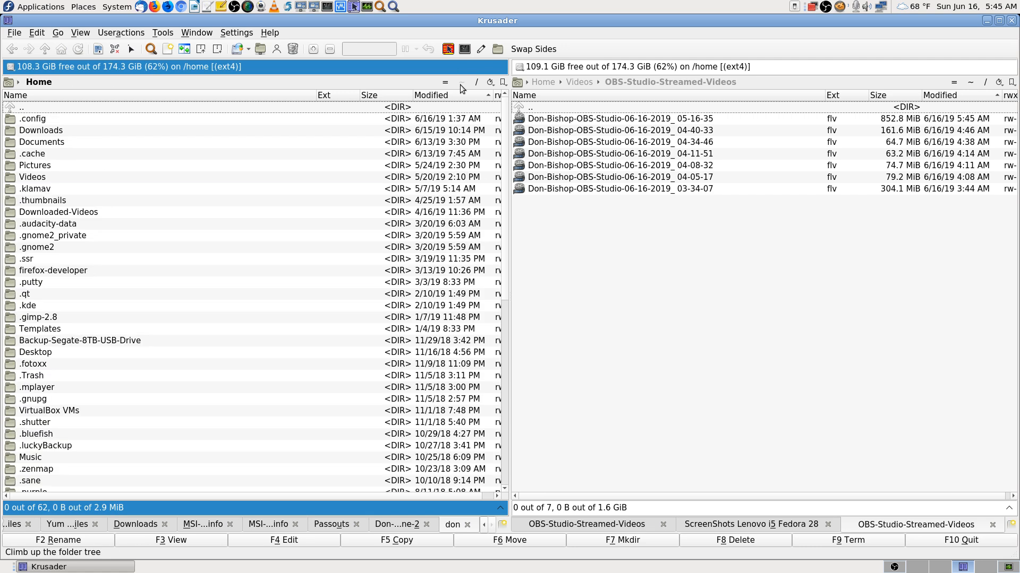
pyautogui.write('dow')
pyautogui.press('Return')
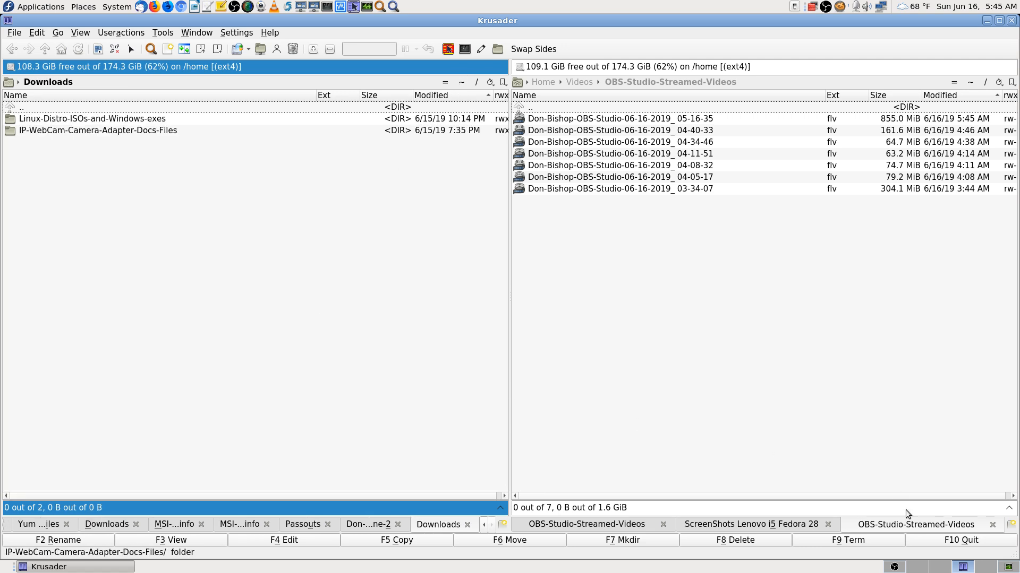
# Step: Switch to the empty desktop workspace, unmount the Rescatux0.71-beta71 volume and eject the U3 System disc
pyautogui.click(917, 568)
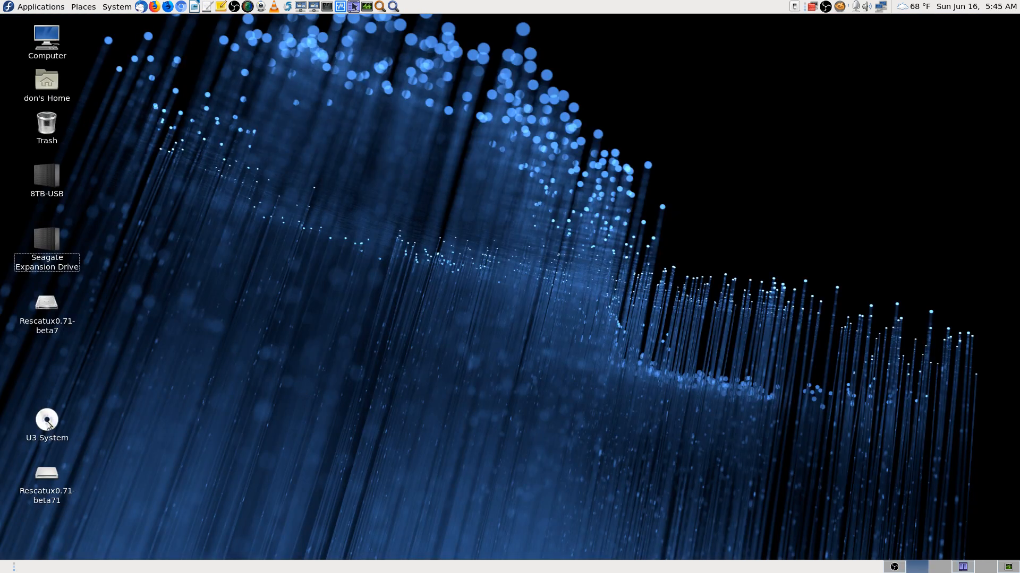
pyautogui.rightClick(46, 476)
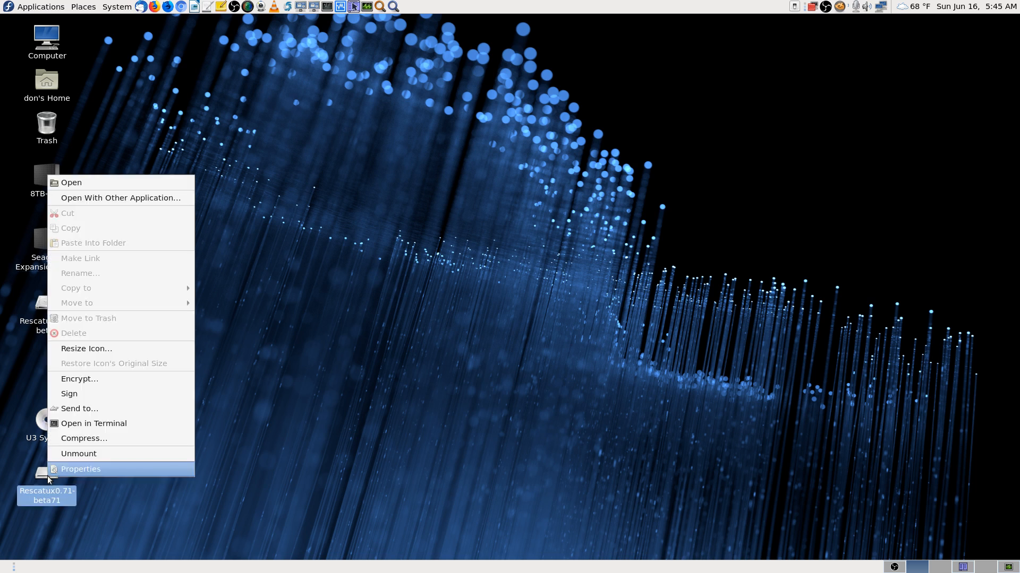
pyautogui.click(122, 455)
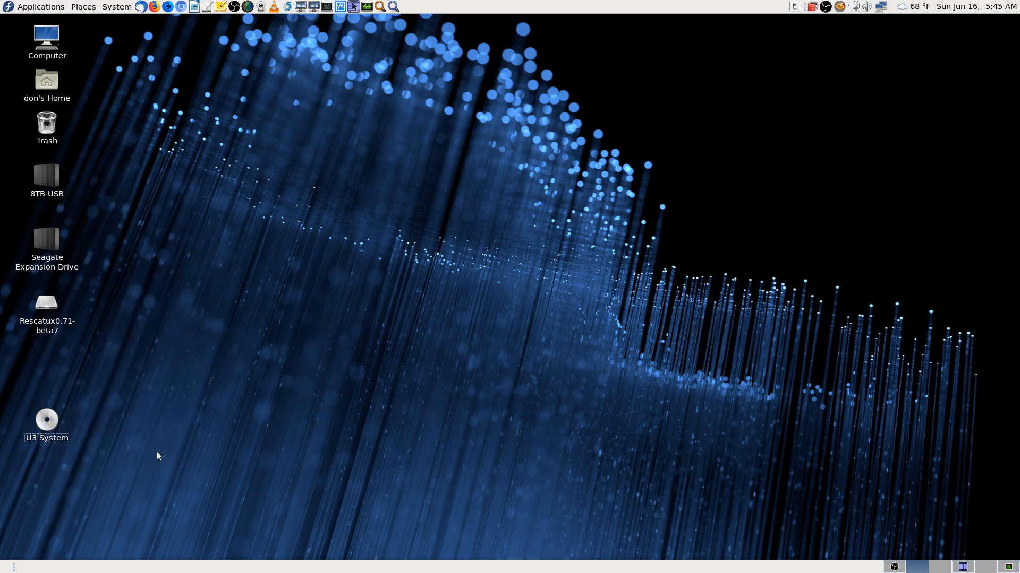
pyautogui.rightClick(50, 423)
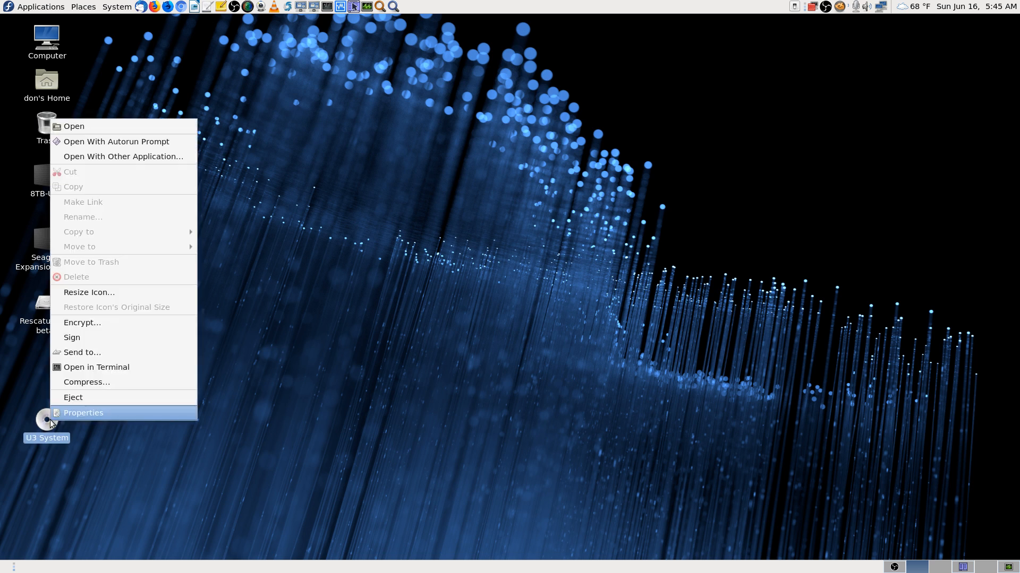
pyautogui.click(116, 398)
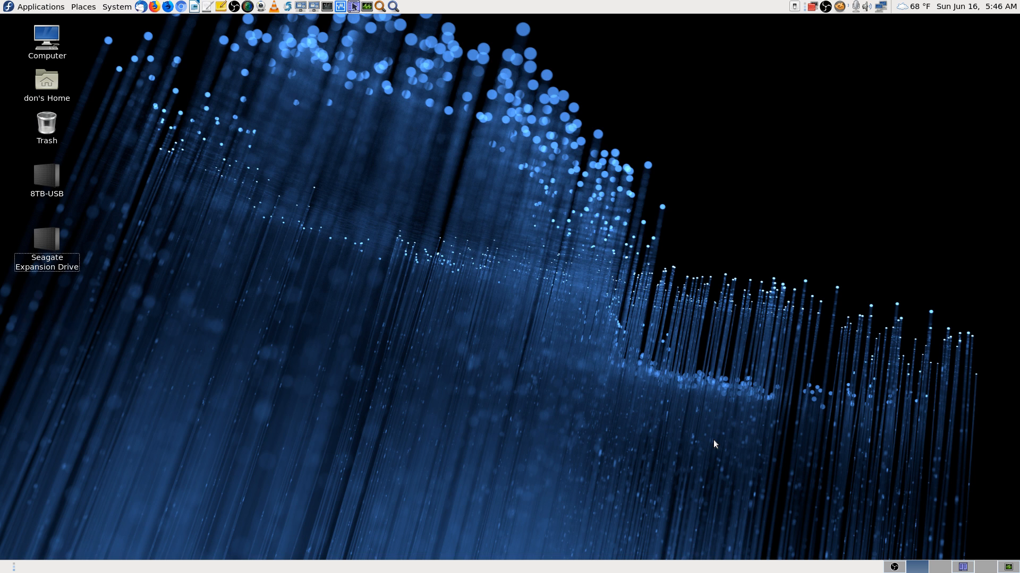
# Step: Switch to OBS and activate the Crenova USB Endoscope Cam 1 scene
pyautogui.click(895, 568)
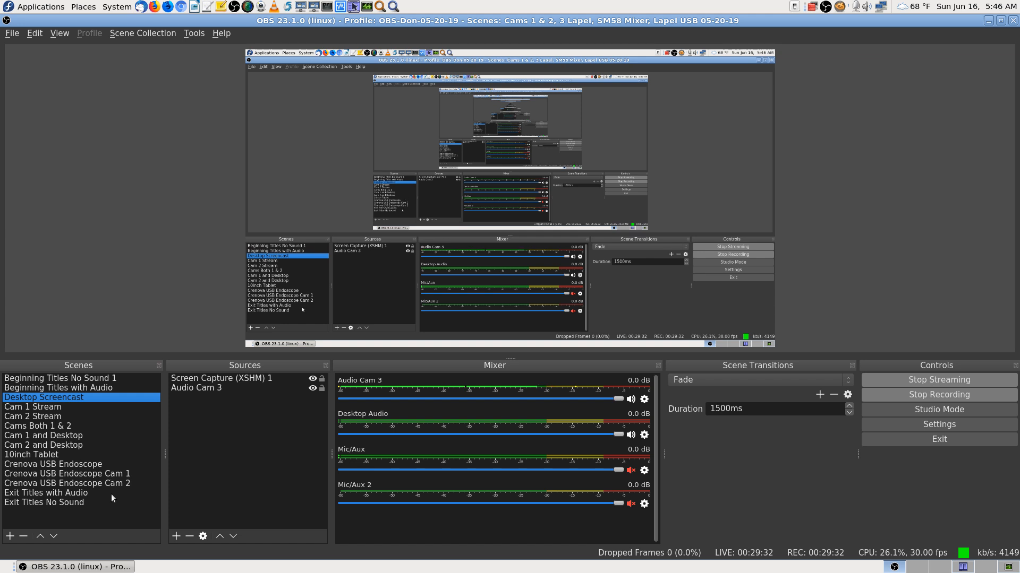
pyautogui.click(98, 478)
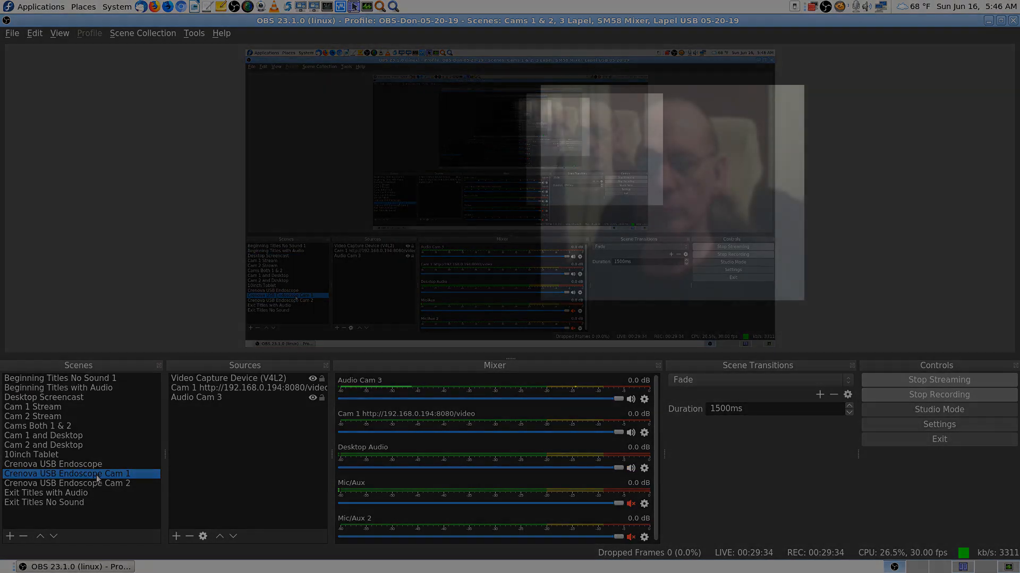
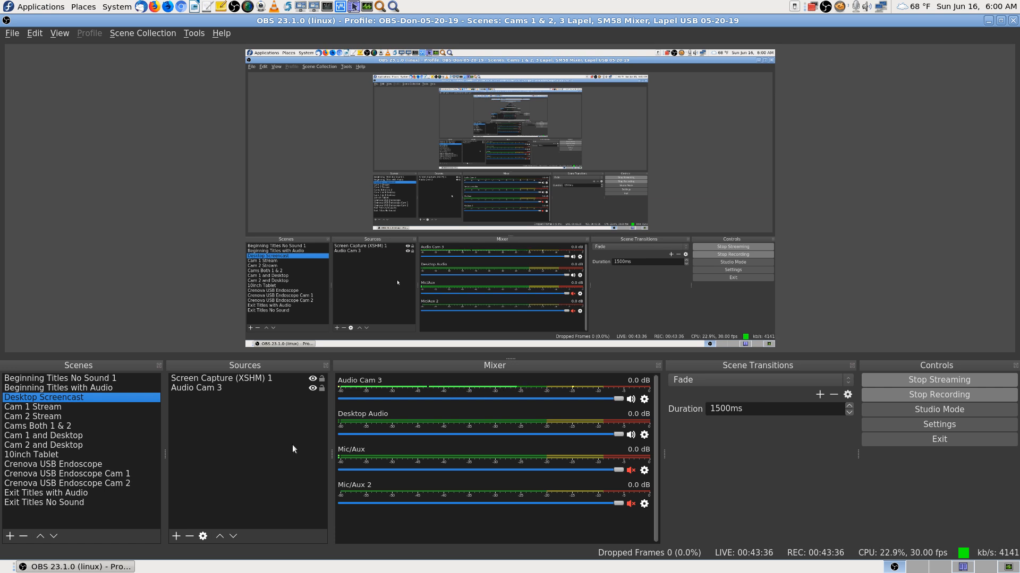
# Step: Mute Audio Cam 3 and unmute Mic/Aux in OBS, and switch back to the Krusader workspace
pyautogui.press('F2')
pyautogui.press('F1')
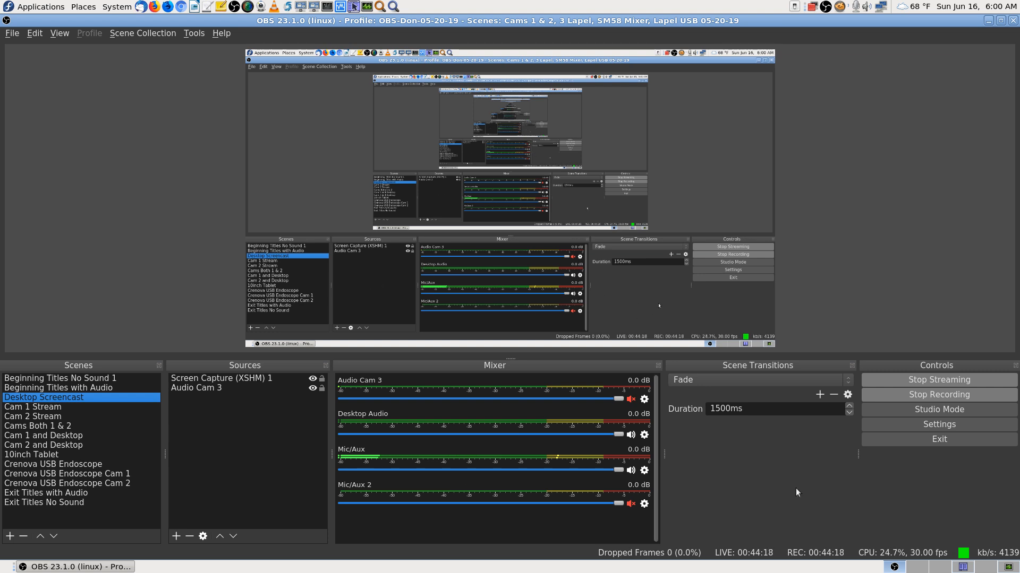
pyautogui.click(963, 567)
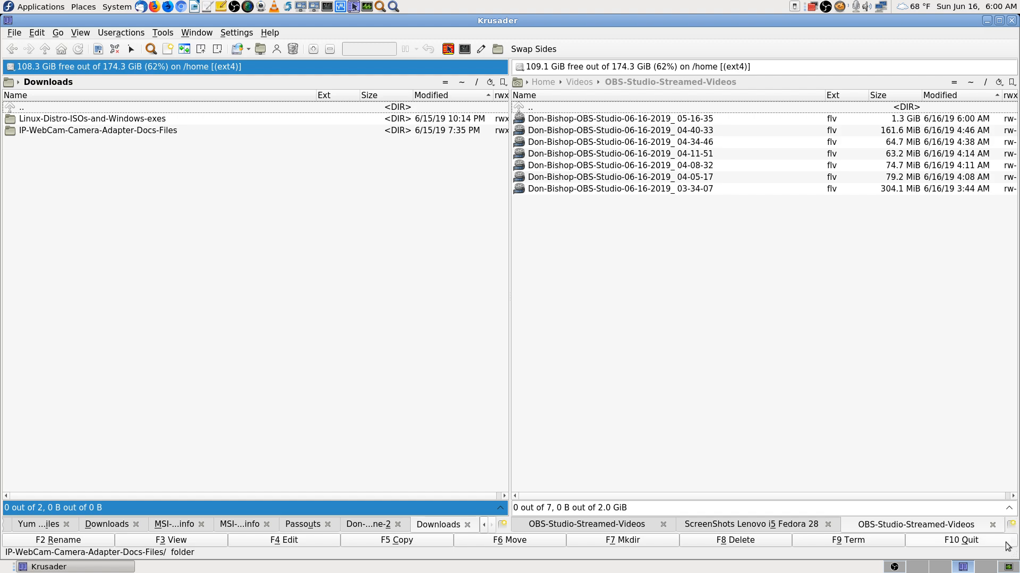
# Step: Switch to the empty desktop workspace, launch Remote Desktop Viewer and read its About information
pyautogui.click(986, 567)
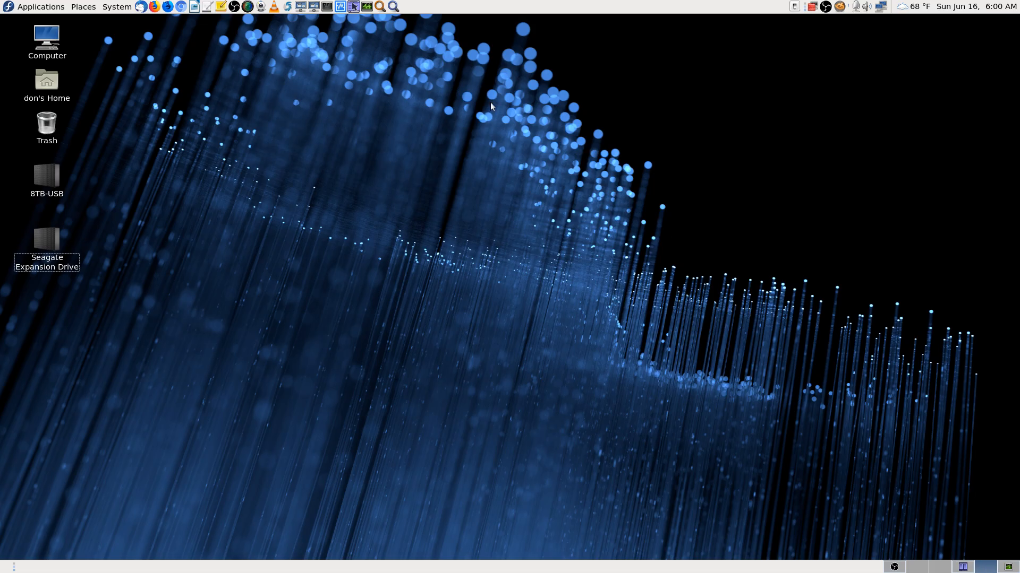
pyautogui.click(314, 7)
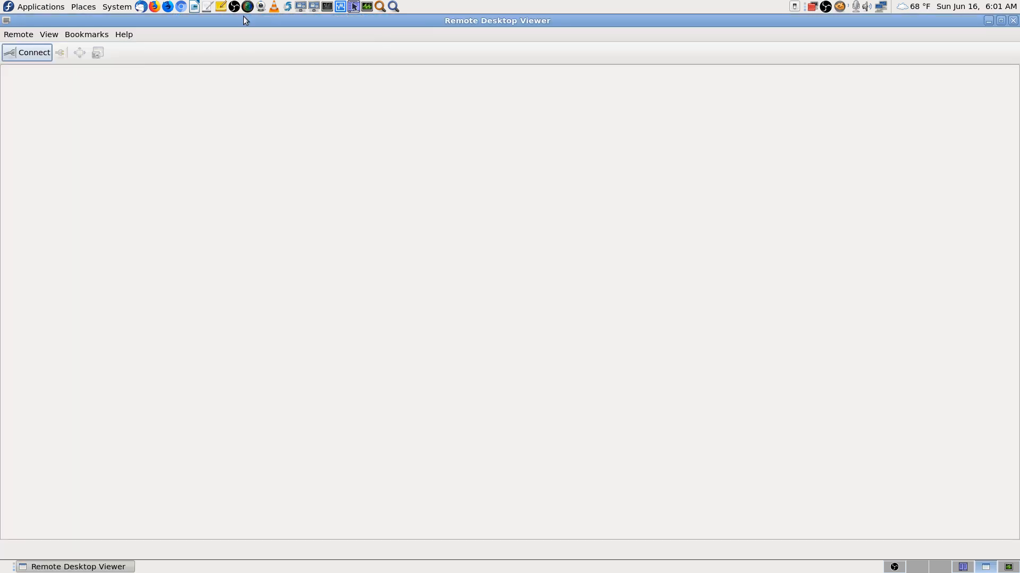
pyautogui.click(126, 35)
pyautogui.click(139, 64)
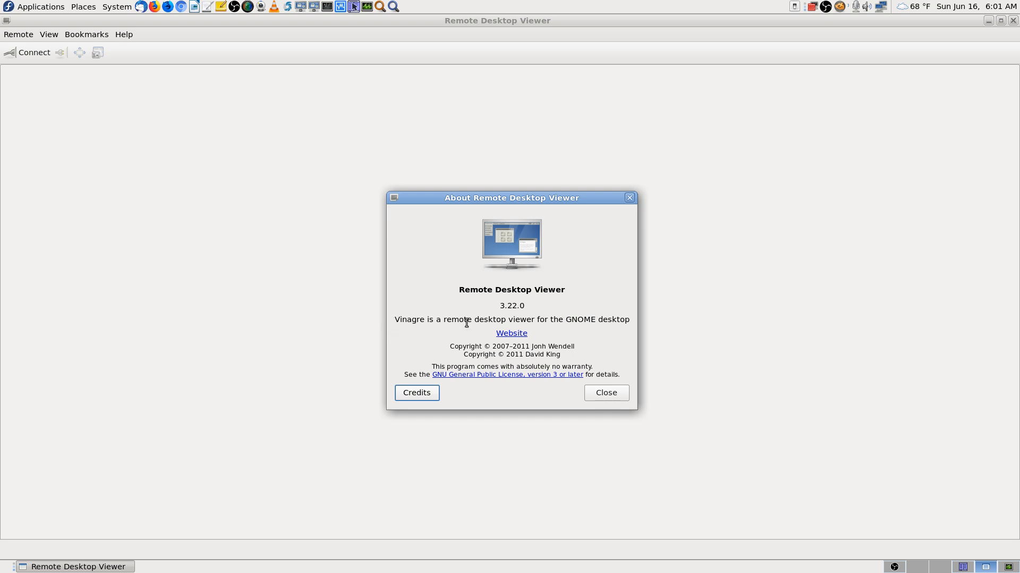
pyautogui.moveTo(394, 319); pyautogui.dragTo(473, 327)
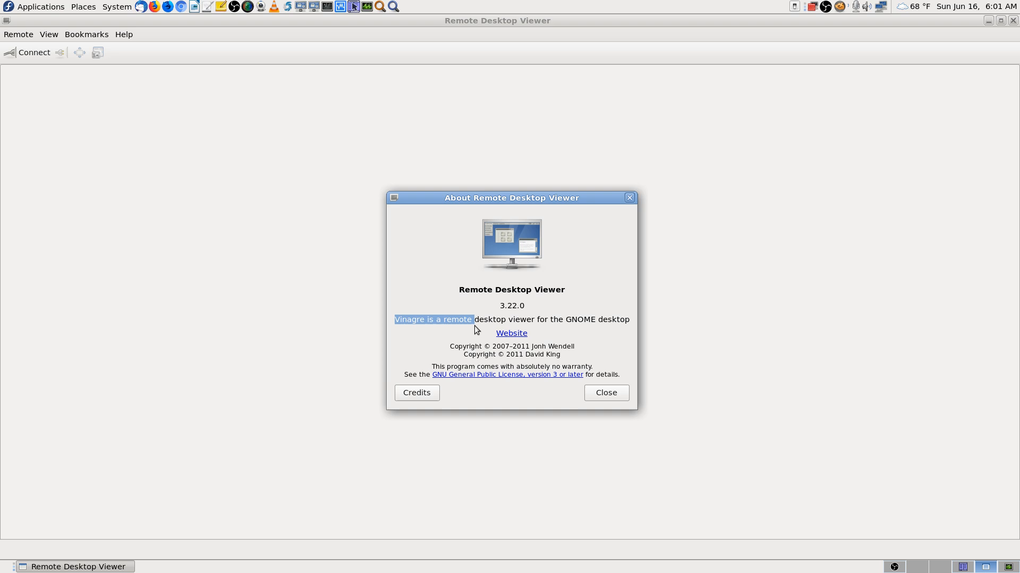
pyautogui.click(619, 394)
# Step: Set up a new remote desktop connection with the VNC protocol and host 192.168.0.182
pyautogui.click(46, 55)
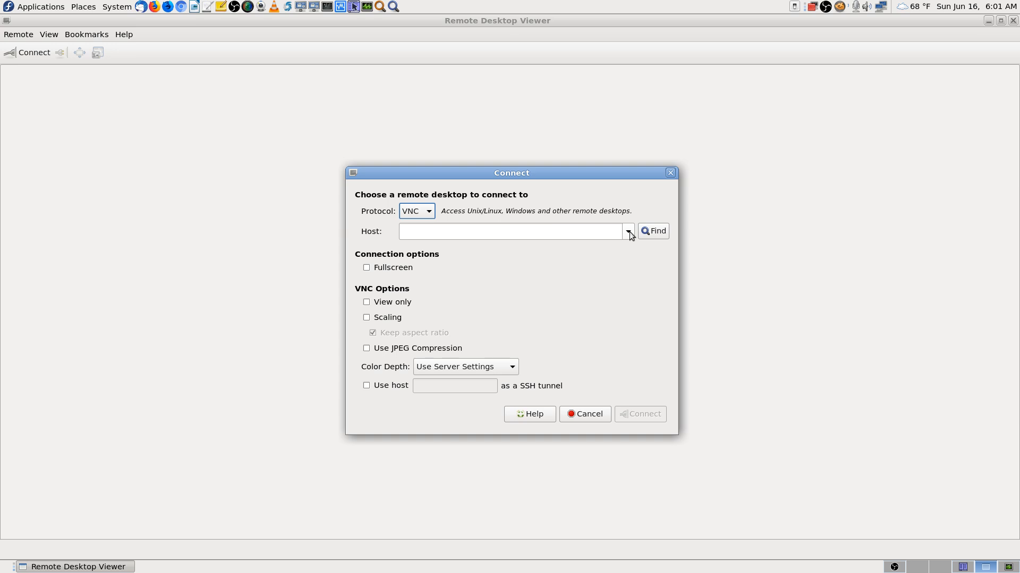
pyautogui.click(628, 231)
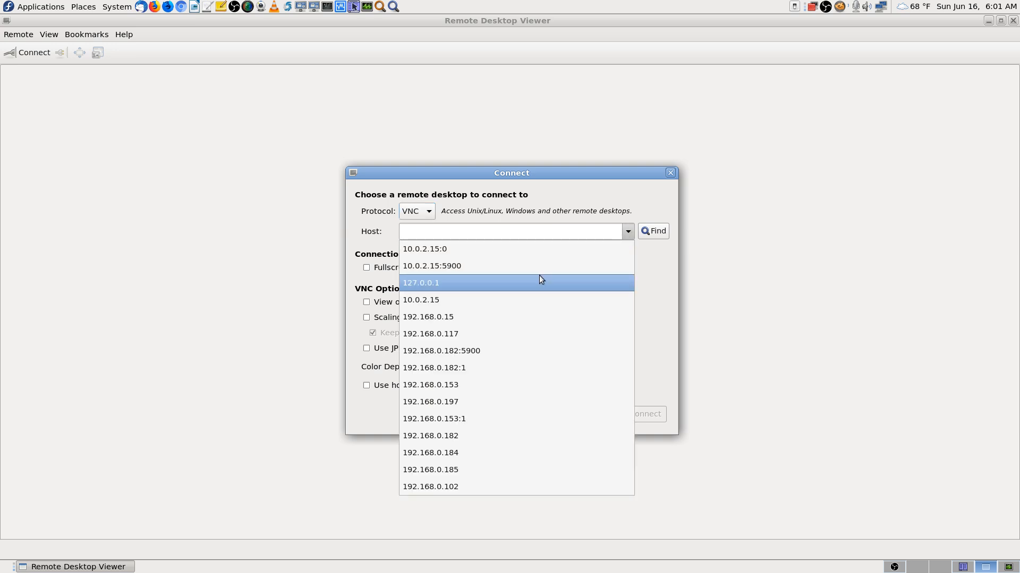
pyautogui.click(505, 433)
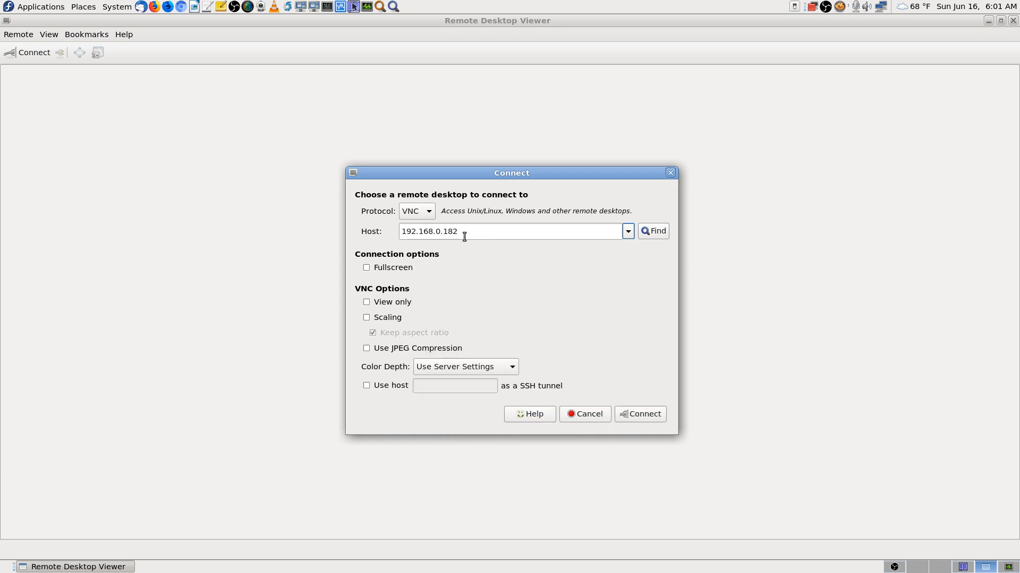
pyautogui.click(430, 209)
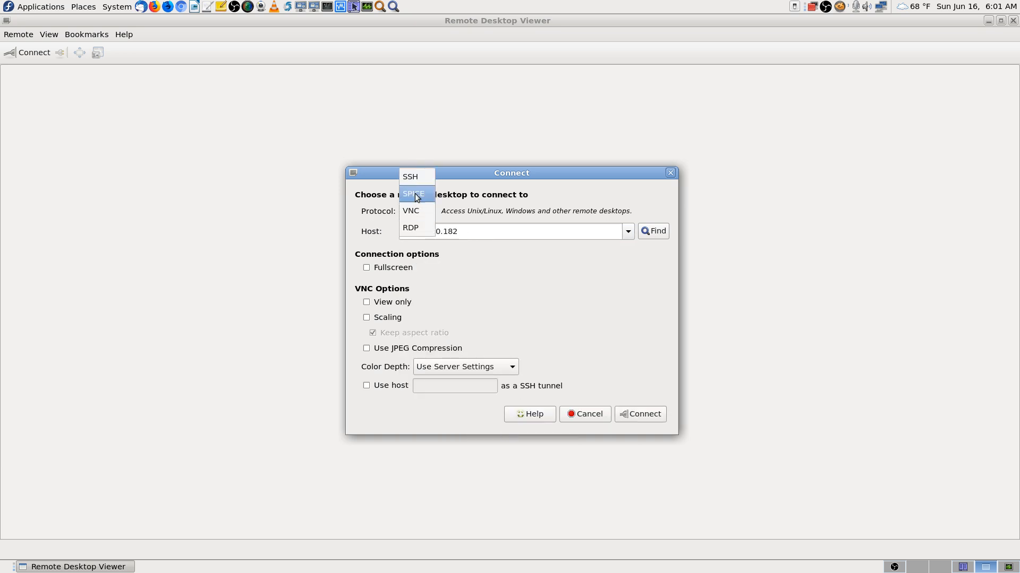
pyautogui.click(424, 211)
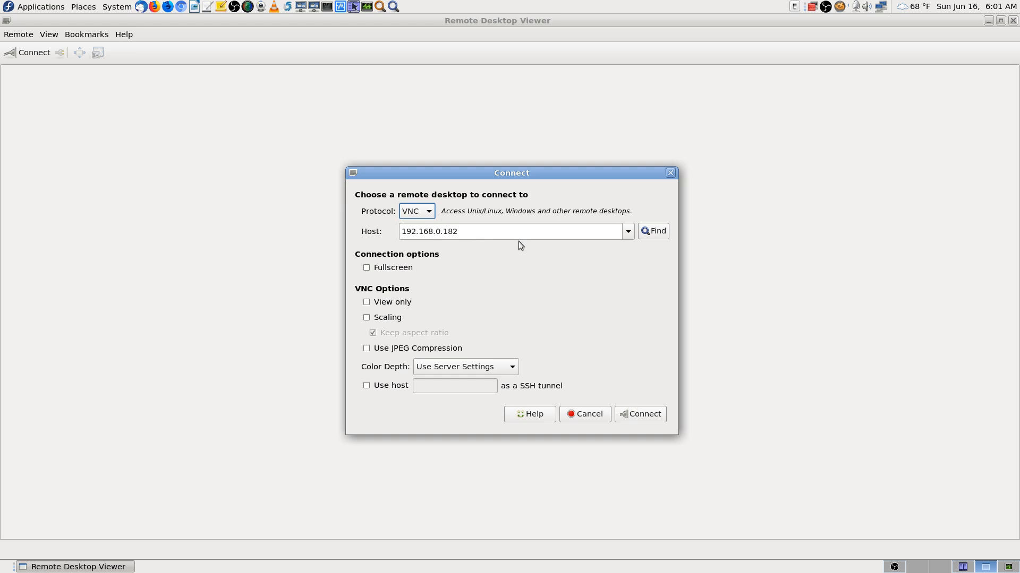
pyautogui.click(628, 232)
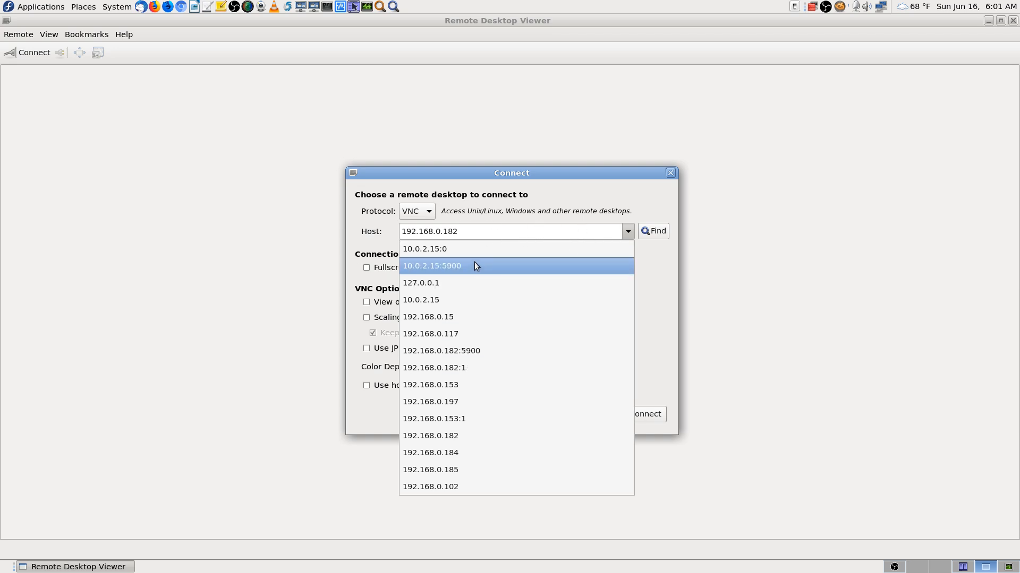
pyautogui.click(485, 435)
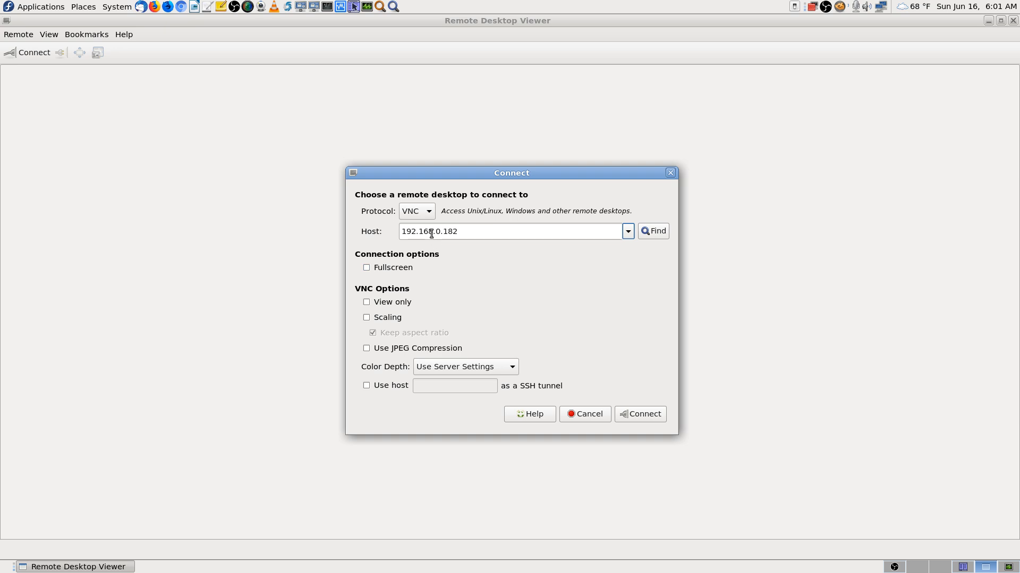
# Step: Connect to the remote host and authenticate with the VNC password
pyautogui.click(652, 418)
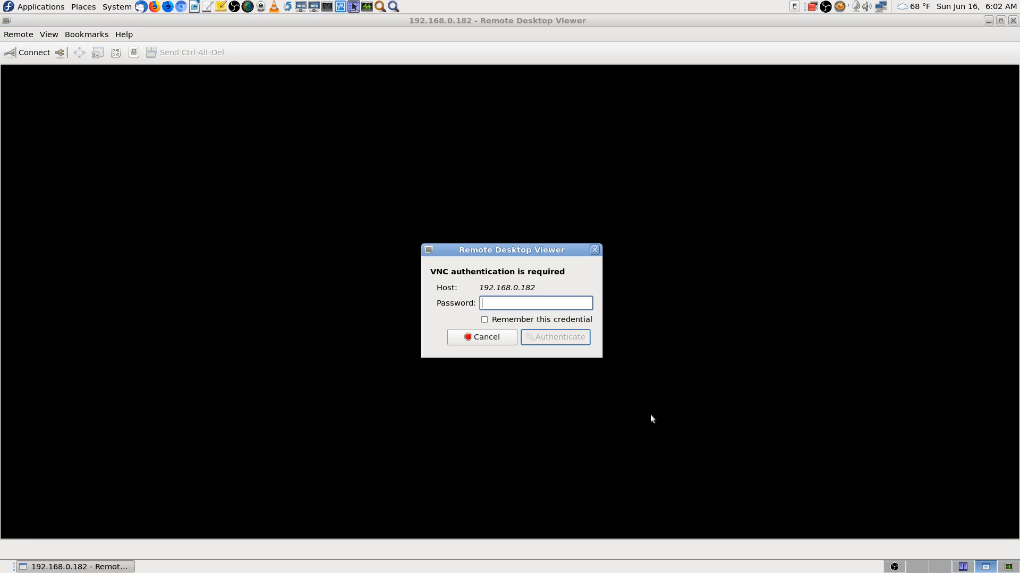
pyautogui.write('****')
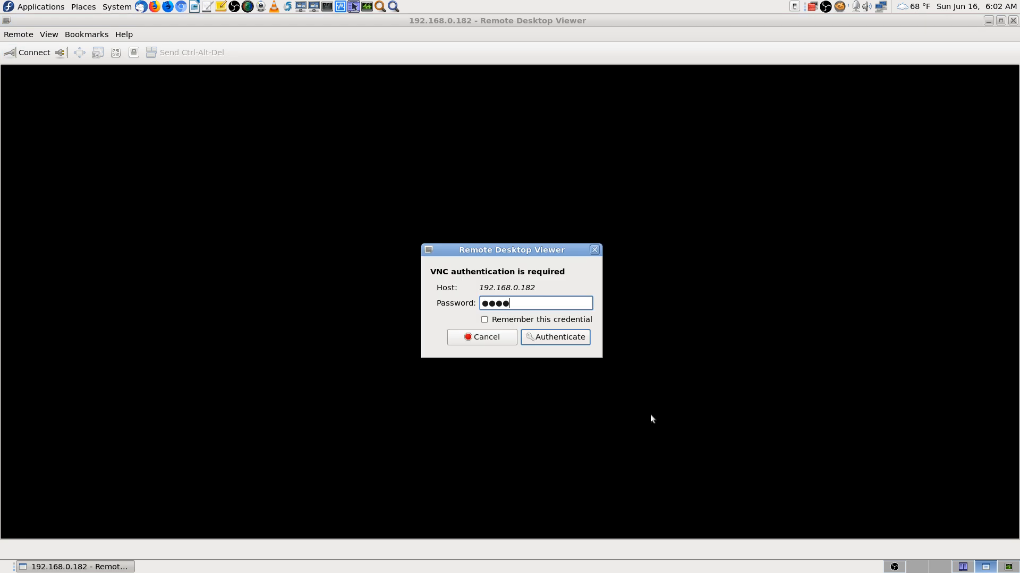
pyautogui.press('Return')
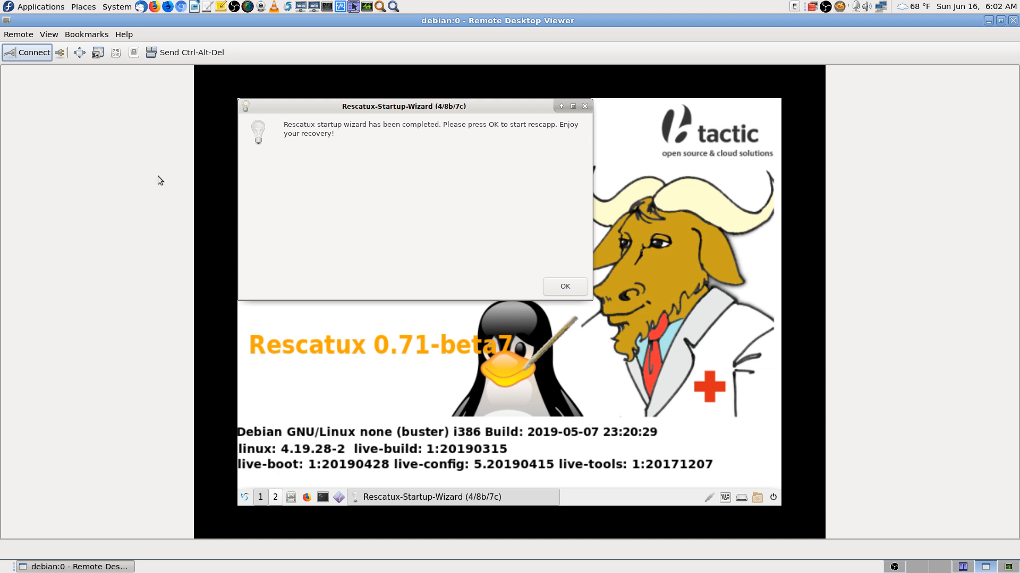
# Step: Turn on scaling for the remote Rescatux desktop and show it in fullscreen
pyautogui.click(117, 53)
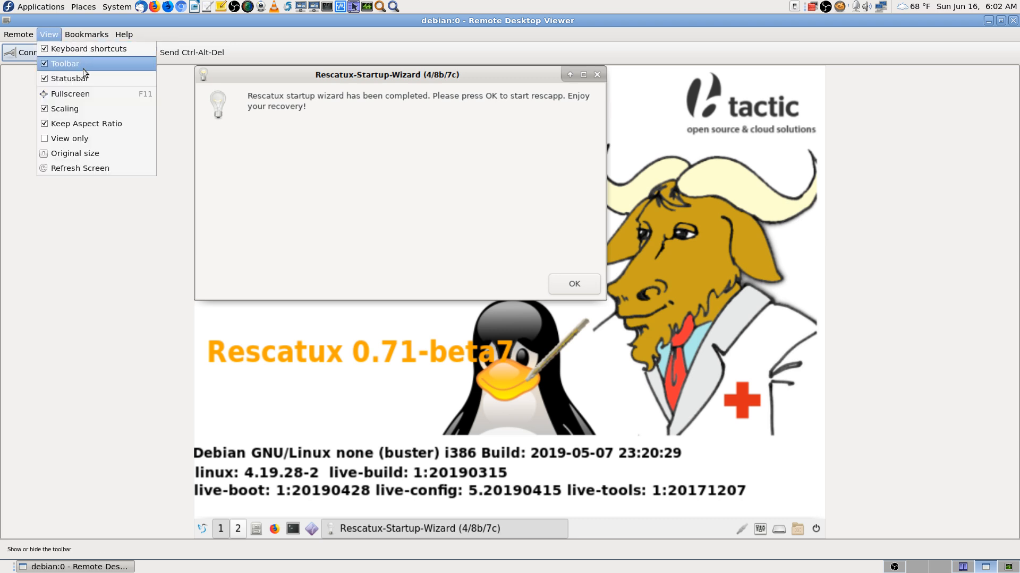
pyautogui.click(113, 339)
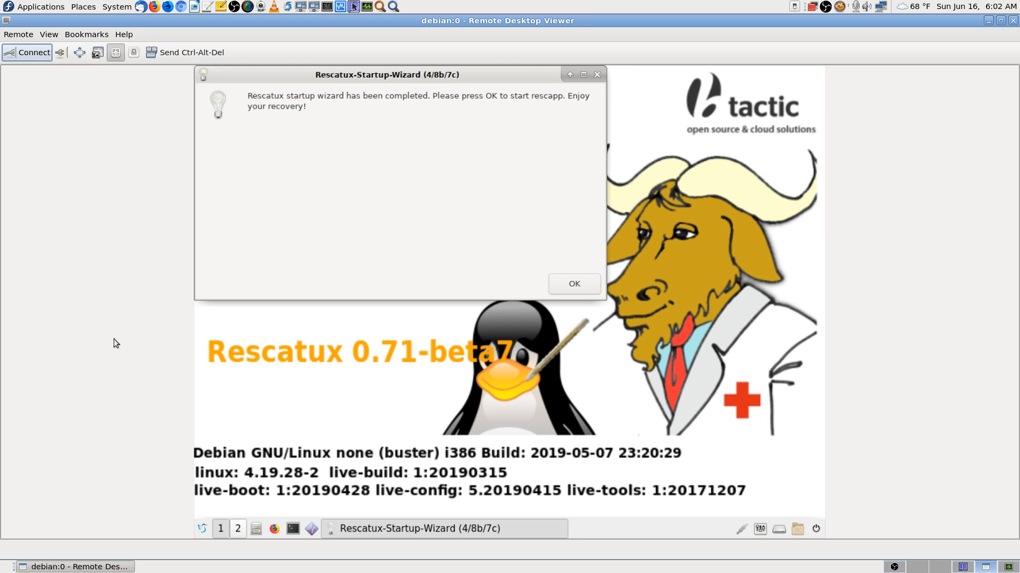
pyautogui.press('F11')
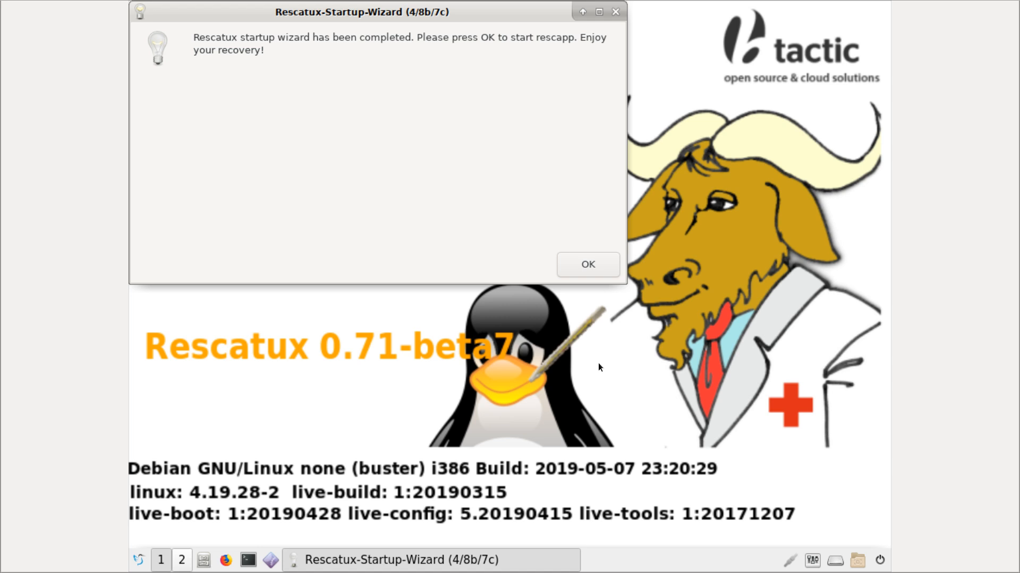
pyautogui.press('F11')
pyautogui.press('F11')
# Step: Move the Rescatux startup wizard to the middle of the desktop, confirm it, and maximize the Rescapp self-test window
pyautogui.moveTo(370, 11); pyautogui.dragTo(478, 115)
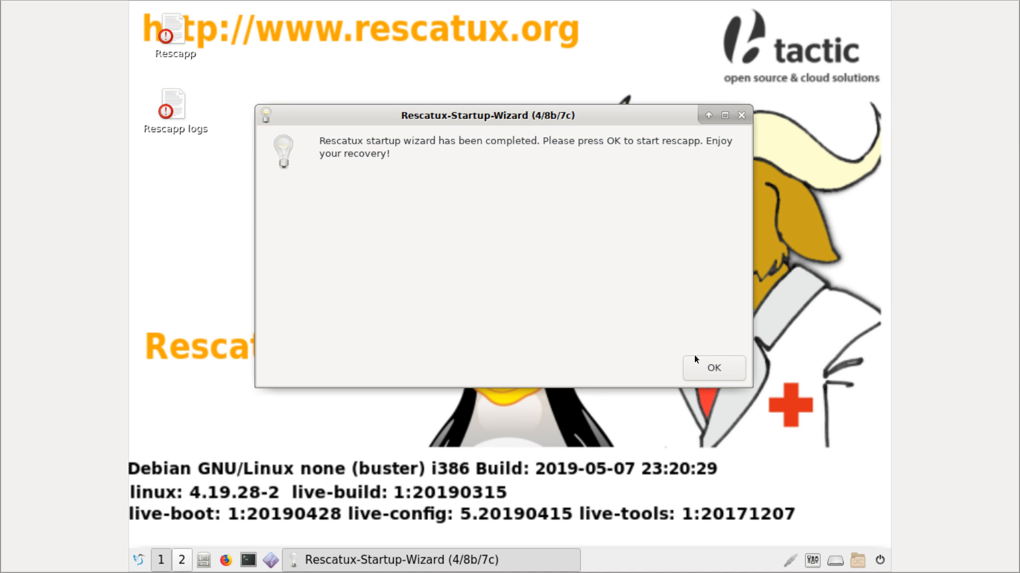
pyautogui.click(712, 369)
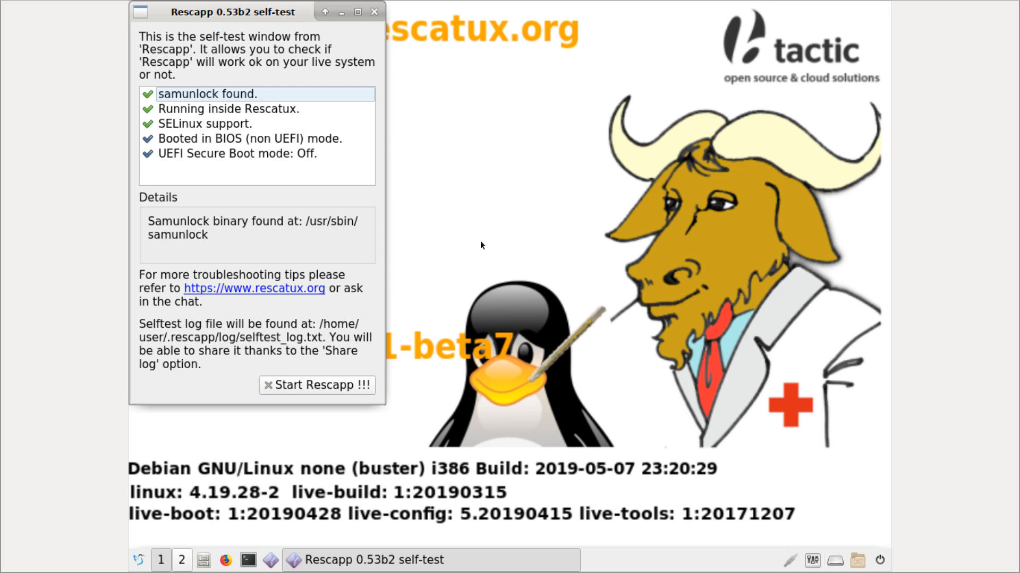
pyautogui.click(358, 12)
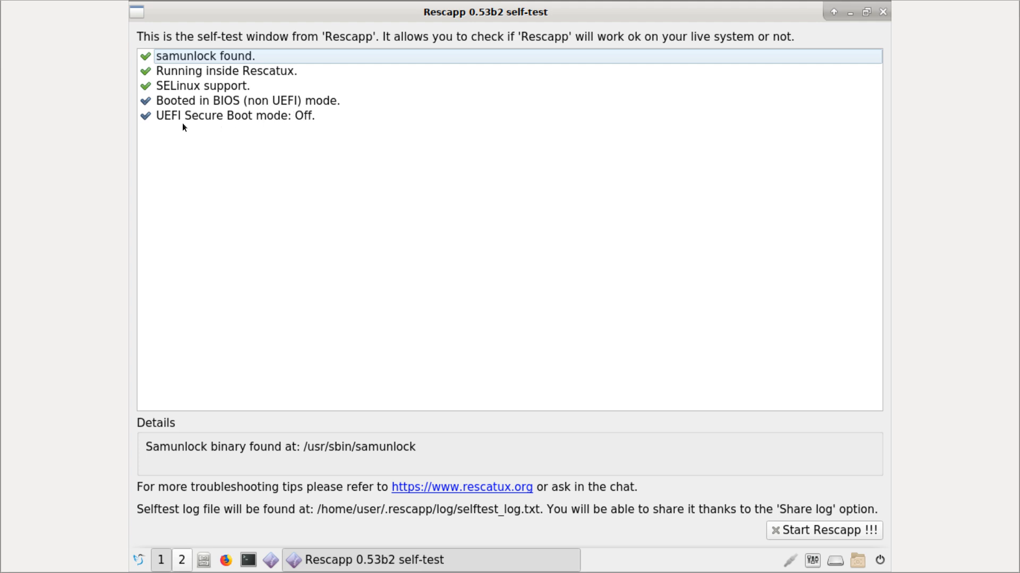
# Step: Review the details of the self-test entries for BIOS mode, SELinux support and samunlock
pyautogui.click(145, 104)
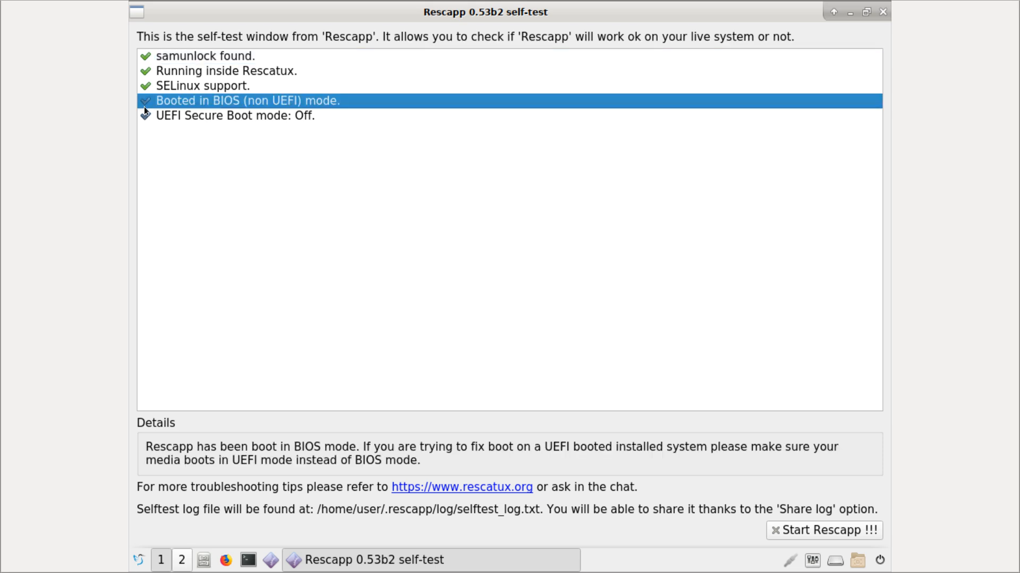
pyautogui.click(161, 87)
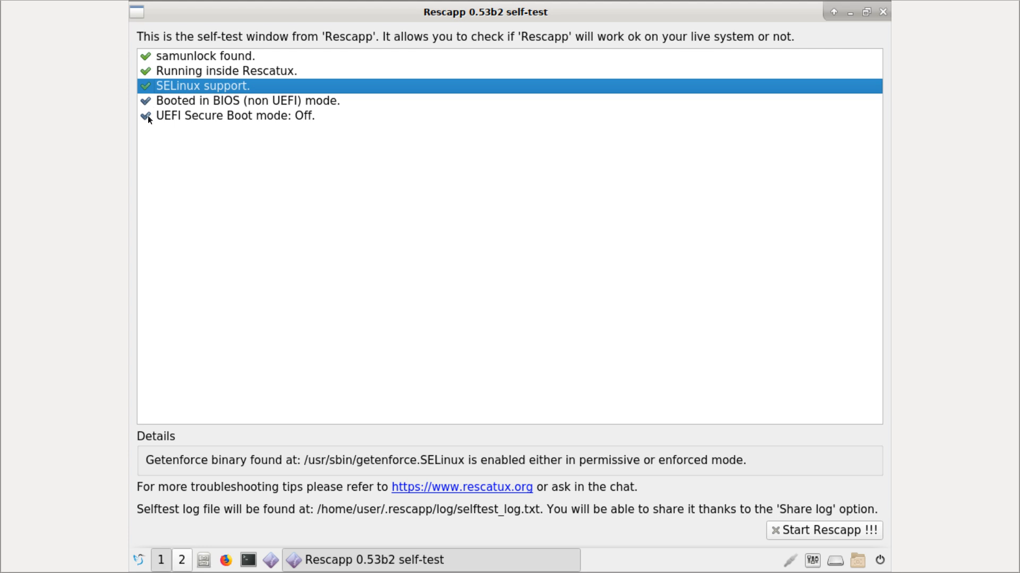
pyautogui.click(177, 103)
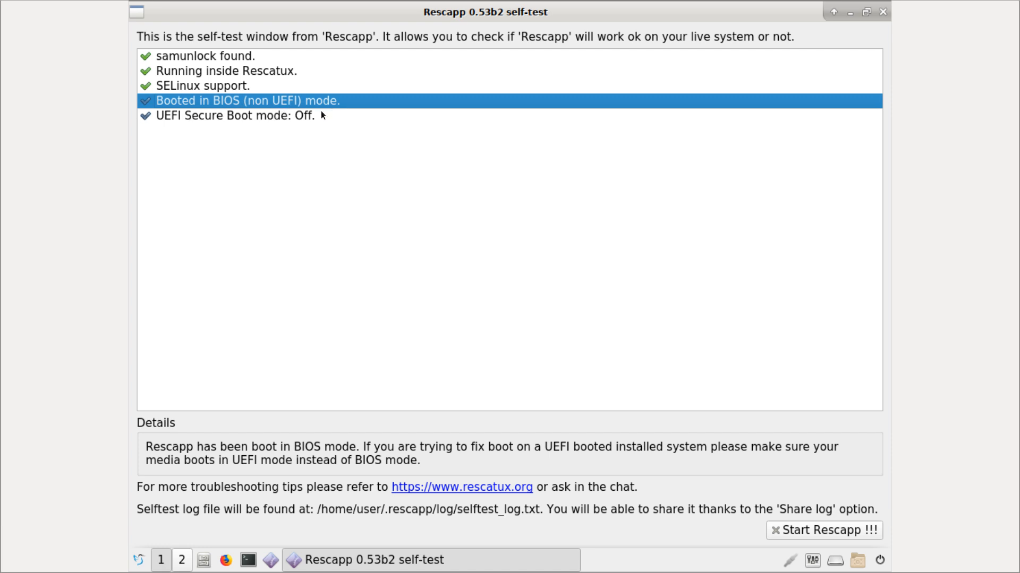
pyautogui.click(215, 88)
pyautogui.click(186, 55)
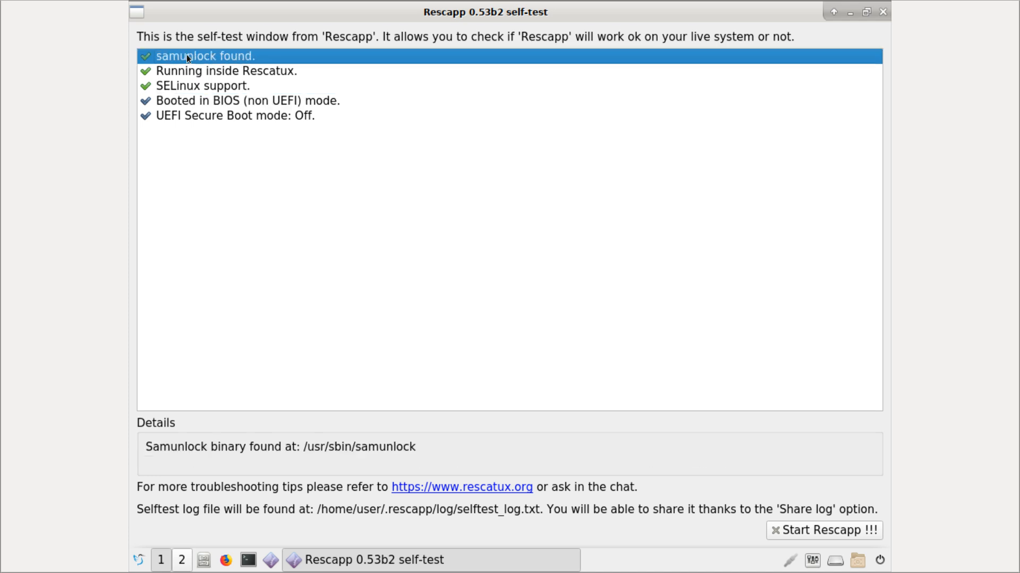
pyautogui.click(152, 103)
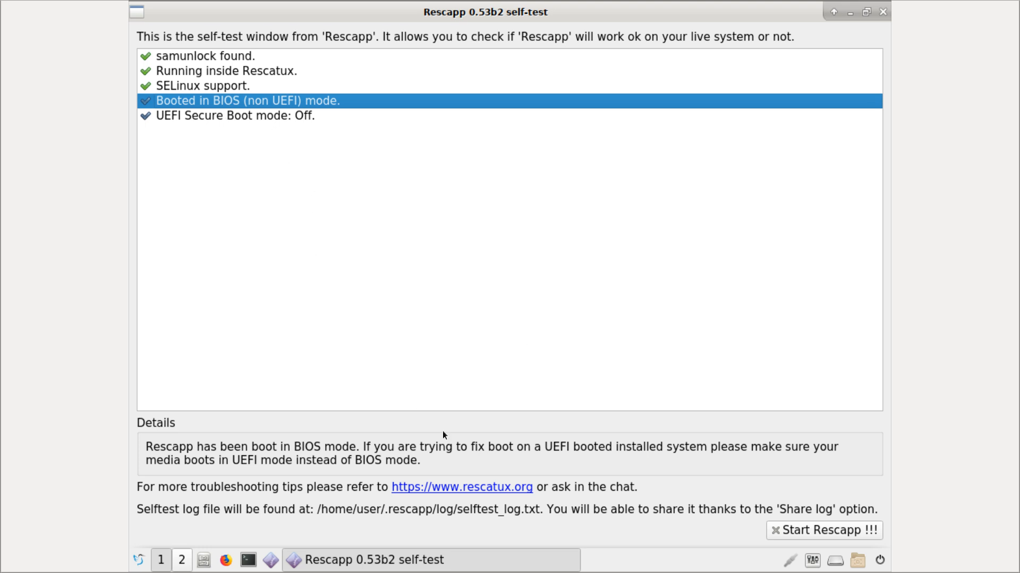
pyautogui.click(265, 59)
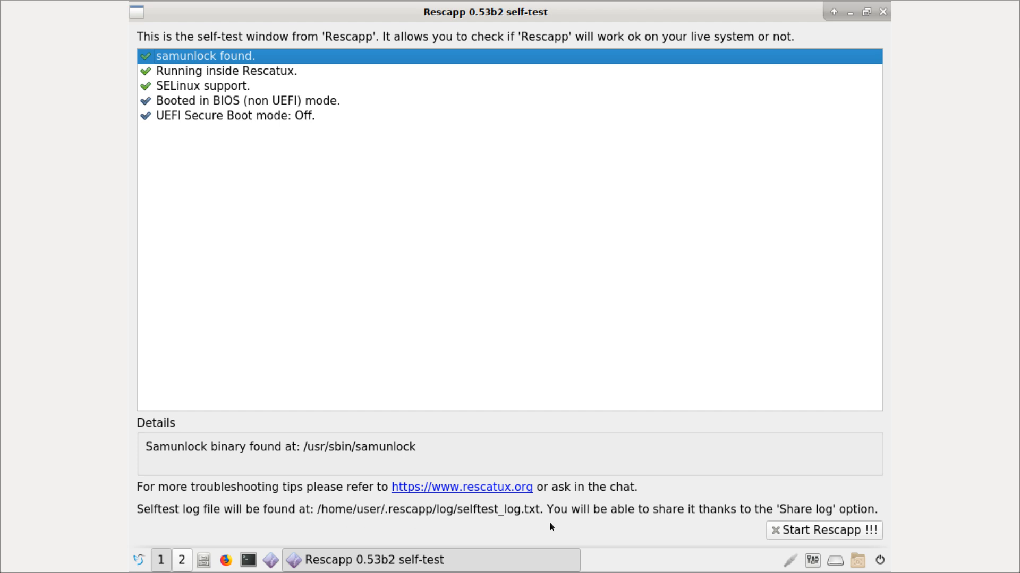
# Step: Start Rescapp from the self-test and stretch its main window down to the taskbar
pyautogui.click(840, 534)
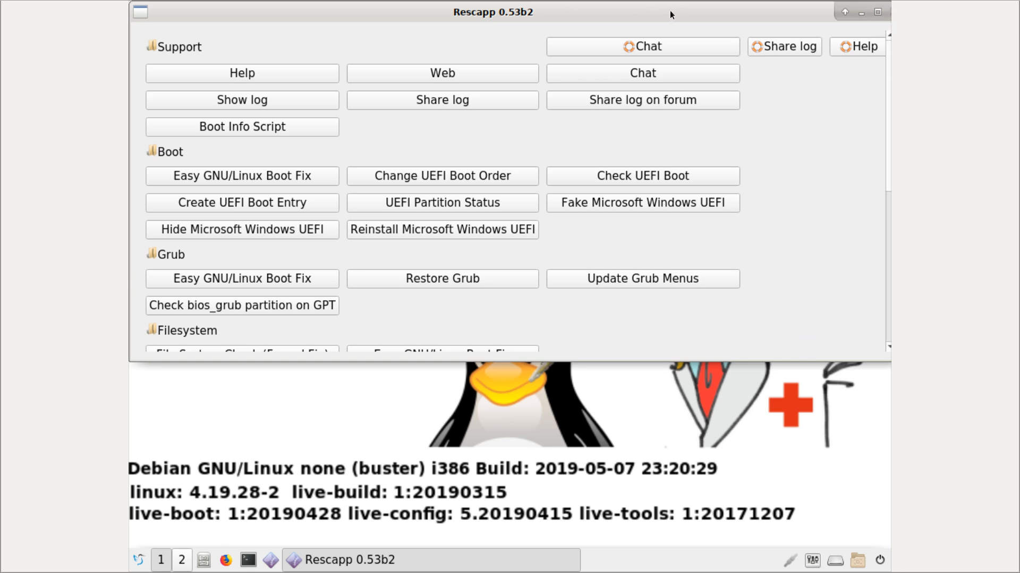
pyautogui.moveTo(670, 14); pyautogui.dragTo(645, 9)
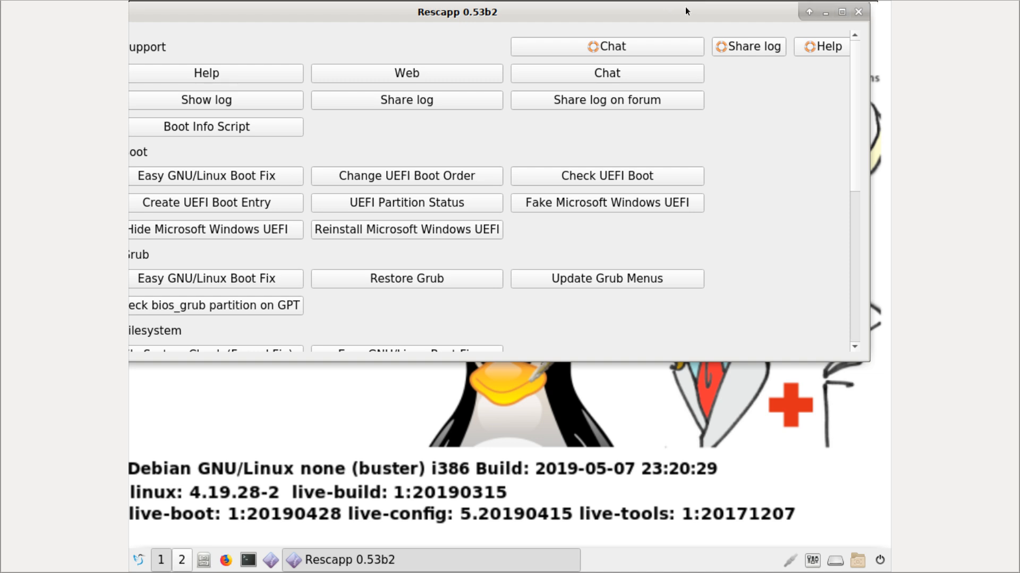
pyautogui.moveTo(685, 6)
pyautogui.mouseDown()
pyautogui.moveTo(715, 9)
pyautogui.moveTo(683, 11)
pyautogui.moveTo(695, 12)
pyautogui.mouseUp()
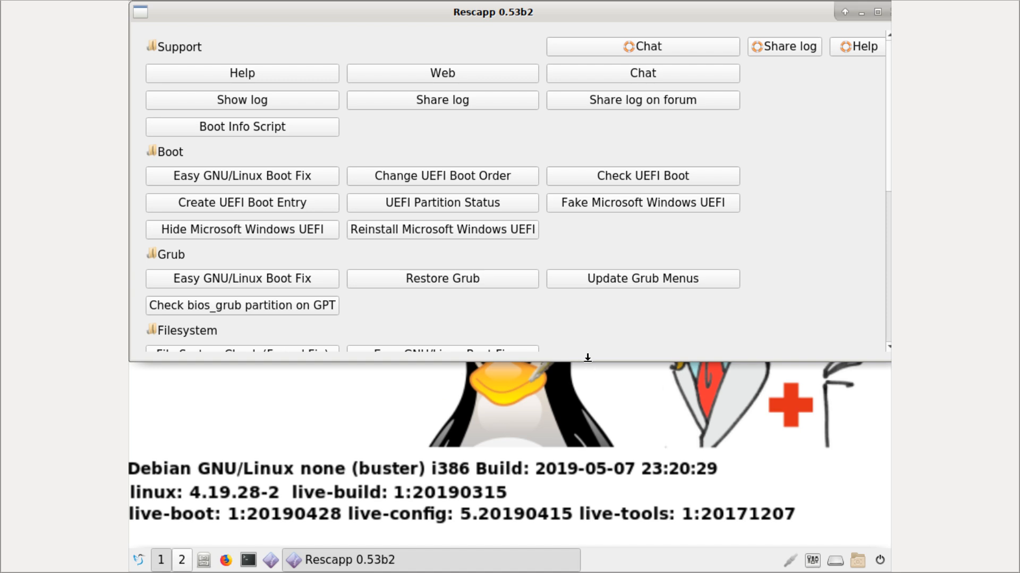
pyautogui.moveTo(588, 360); pyautogui.dragTo(573, 548)
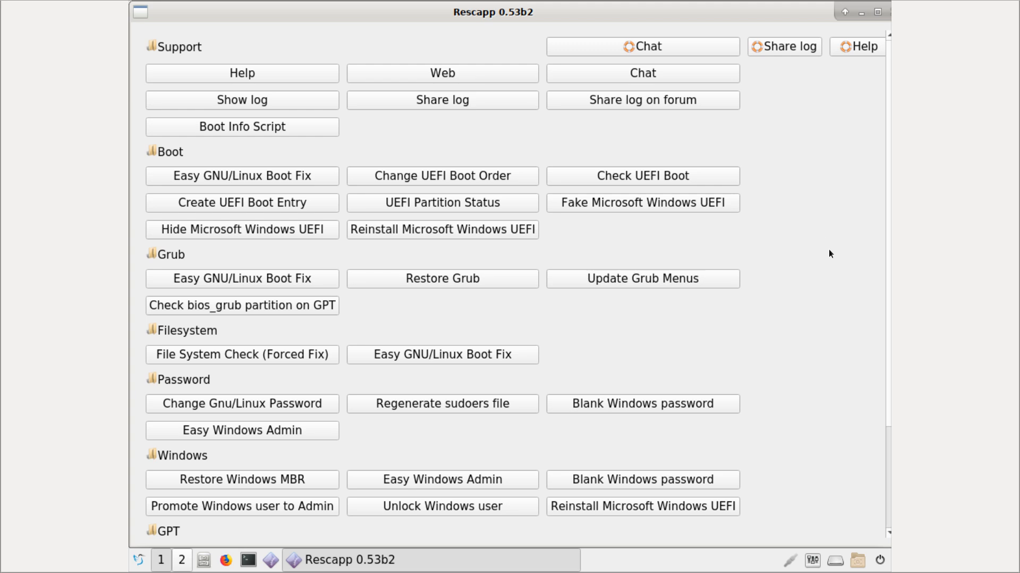
# Step: Look through all tool categories in the Rescapp main menu, from Support down to Expert Tools
pyautogui.scroll(-5, 825, 286)
pyautogui.scroll(5, 858, 228)
pyautogui.scroll(-5, 811, 315)
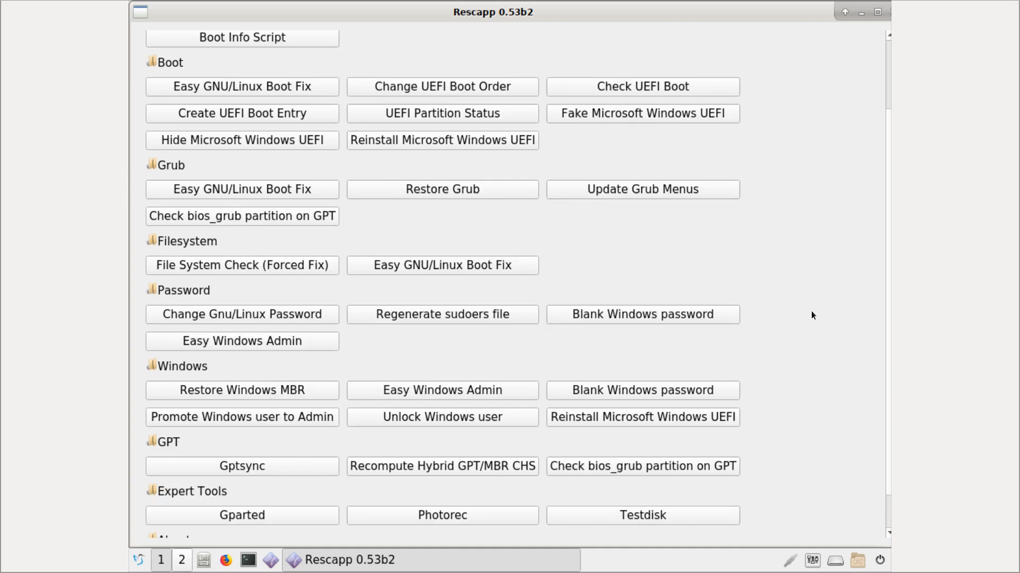
pyautogui.scroll(5, 810, 315)
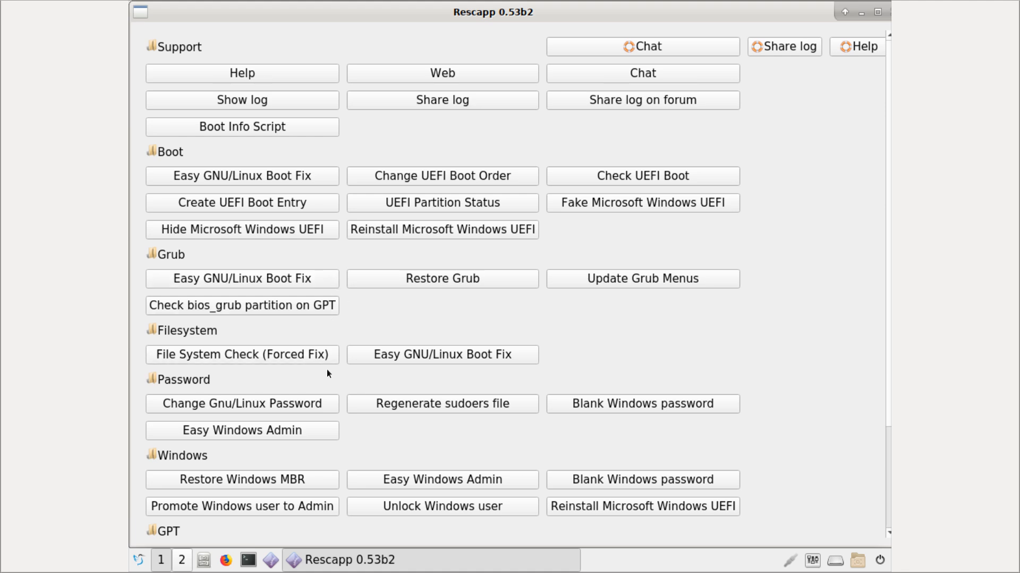
pyautogui.scroll(-5, 327, 369)
pyautogui.scroll(5, 326, 367)
# Step: Open Easy GNU/Linux Boot Fix from the Grub group and skim the first half of its documentation
pyautogui.click(325, 279)
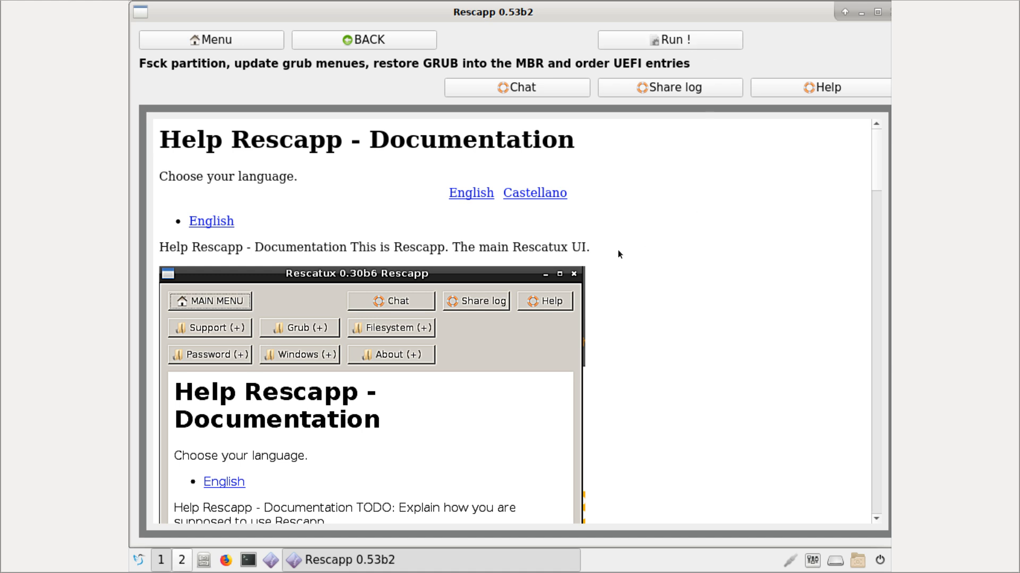
pyautogui.scroll(-3, 618, 254)
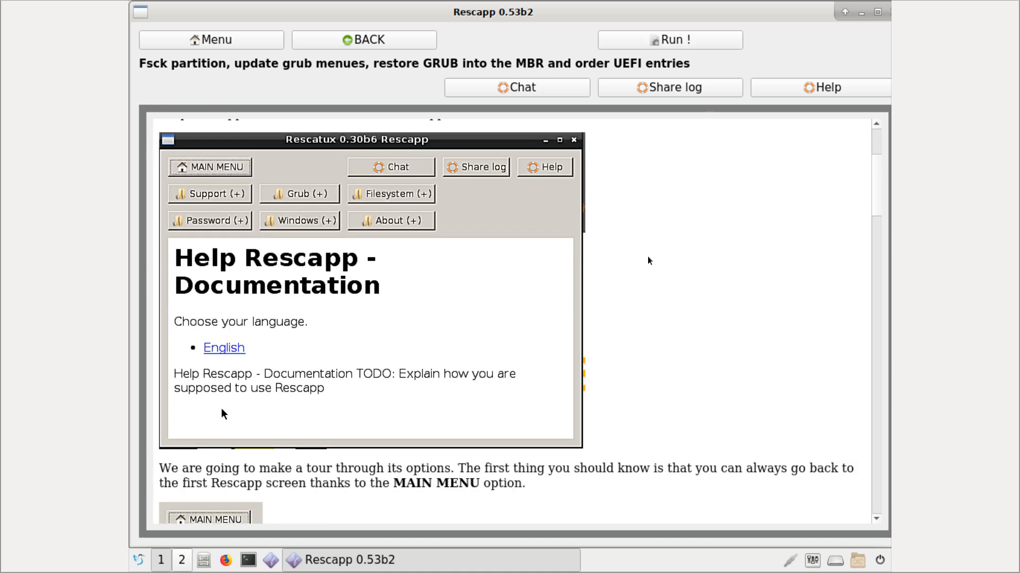
pyautogui.scroll(-4, 648, 257)
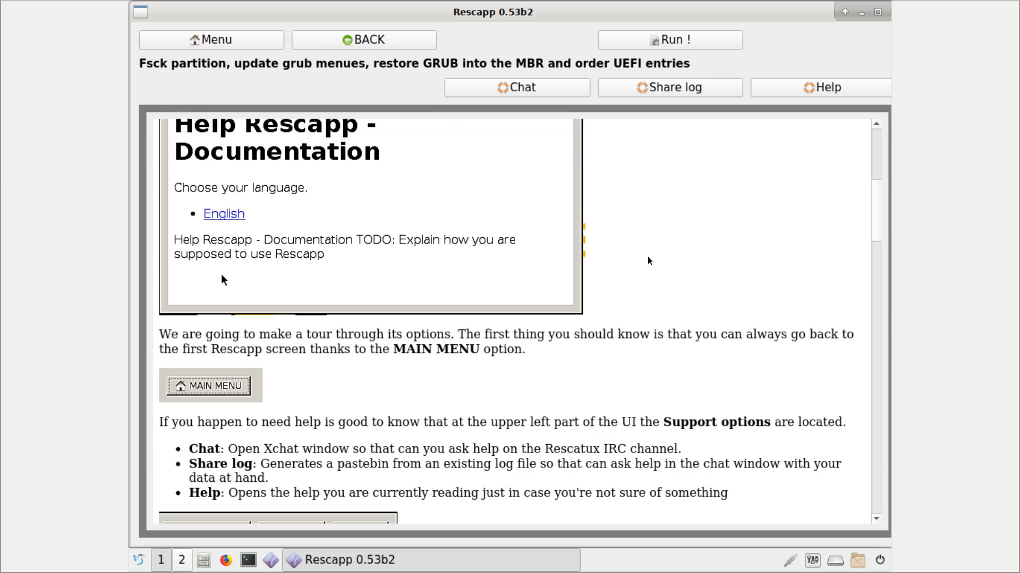
pyautogui.scroll(-6, 648, 256)
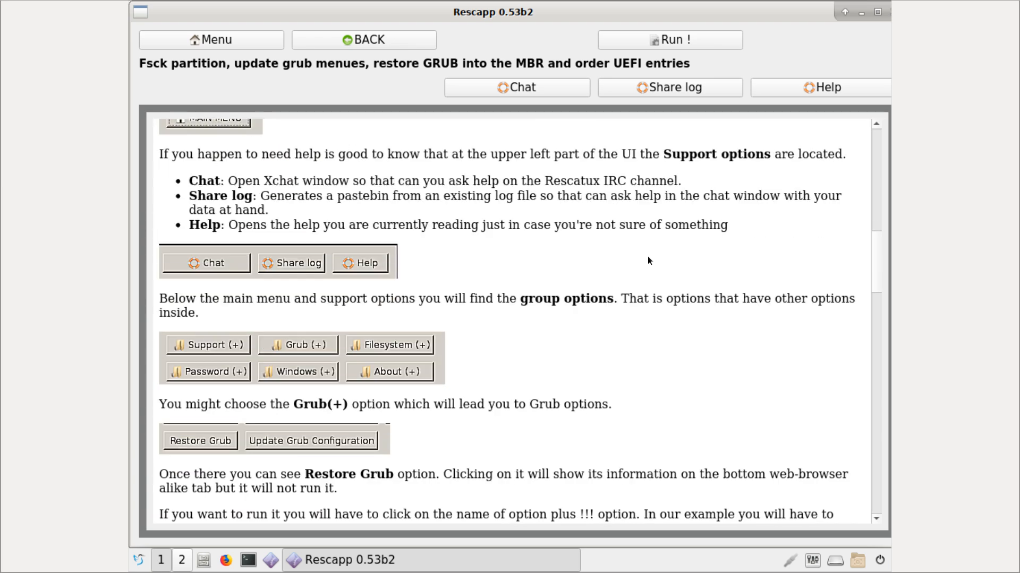
pyautogui.scroll(-4, 648, 256)
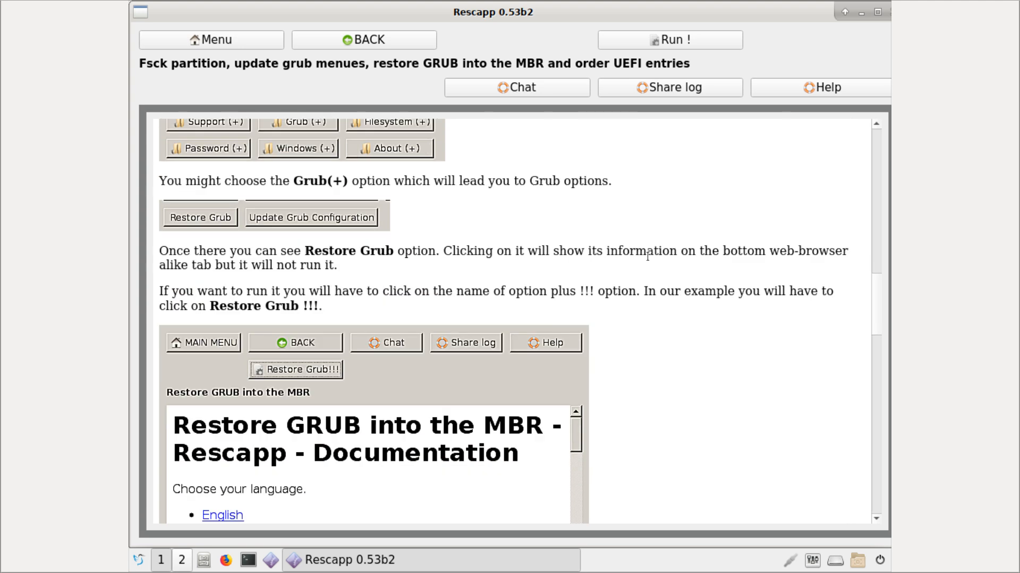
pyautogui.scroll(5, 648, 256)
pyautogui.scroll(6, 648, 263)
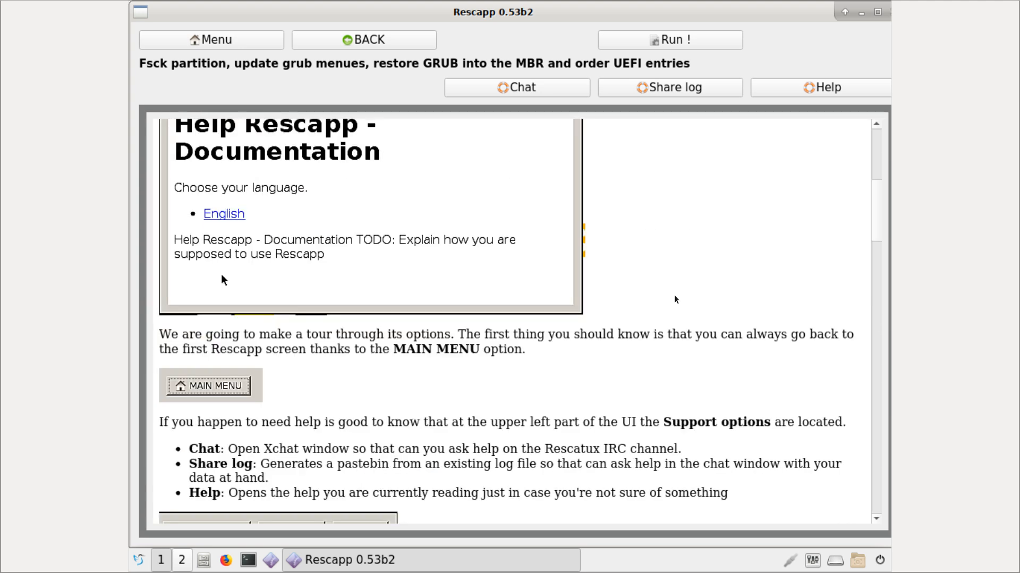
pyautogui.scroll(6, 690, 294)
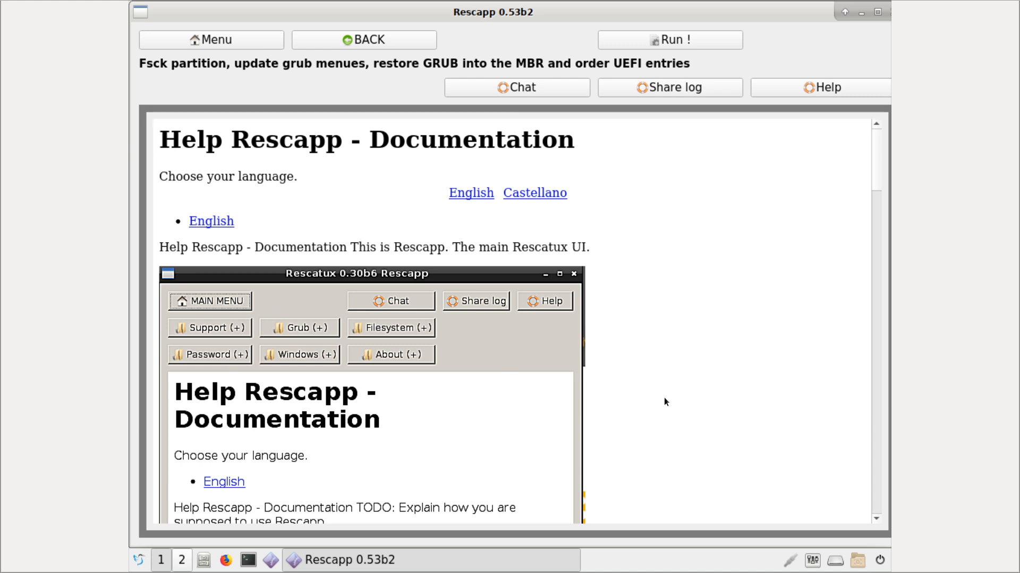
# Step: Read the Easy GNU/Linux Boot Fix help page through to the shutdown instructions and return to the main menu
pyautogui.scroll(-2, 667, 397)
pyautogui.scroll(-2, 667, 396)
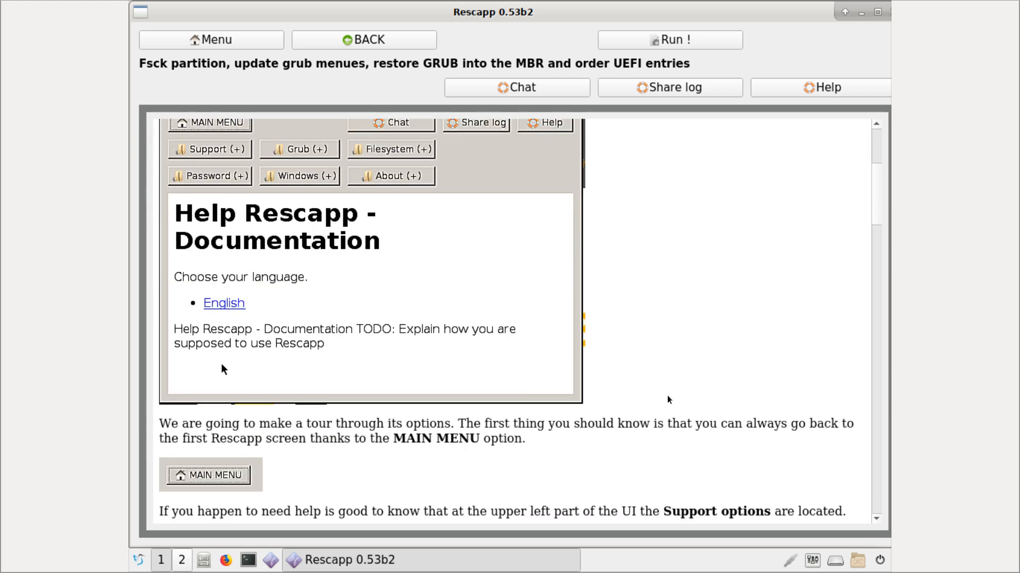
pyautogui.scroll(-2, 668, 399)
pyautogui.scroll(-6, 668, 397)
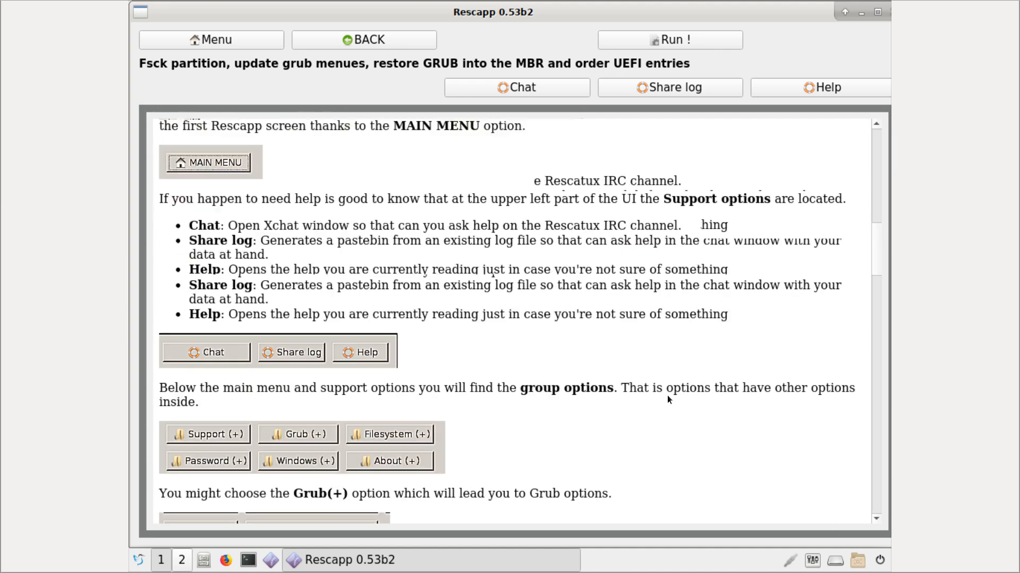
pyautogui.scroll(-5, 667, 399)
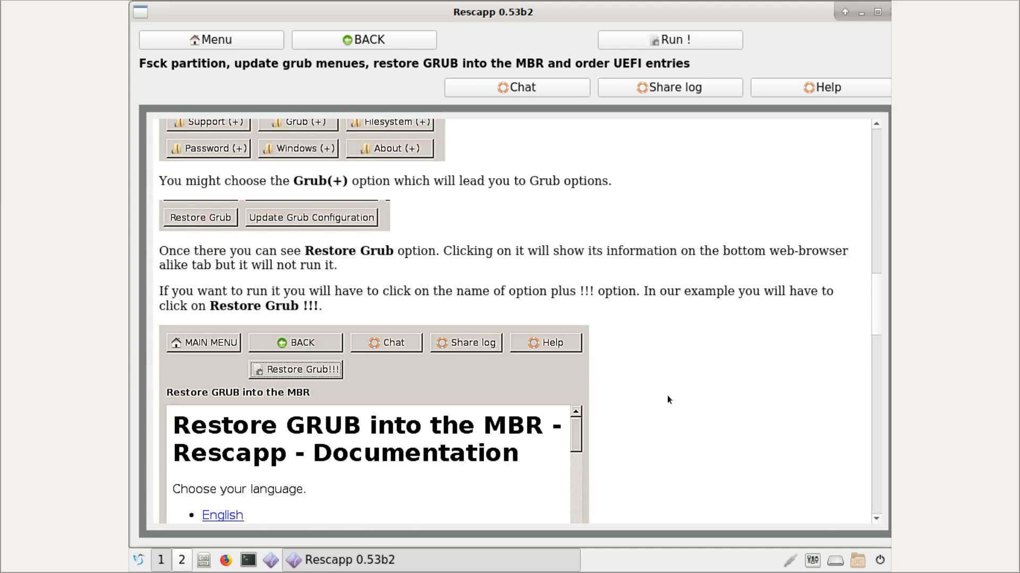
pyautogui.scroll(-2, 667, 399)
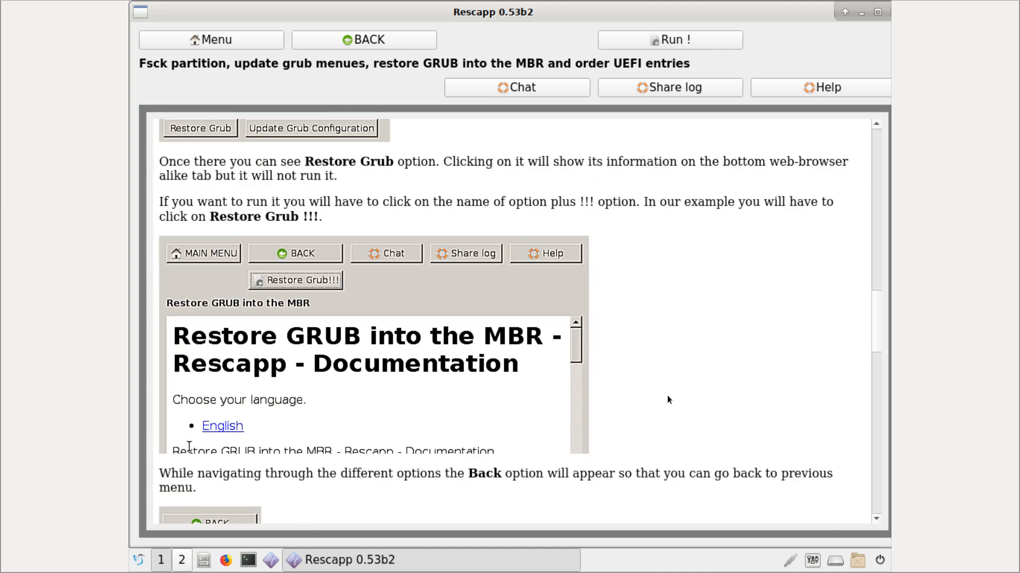
pyautogui.scroll(-4, 667, 397)
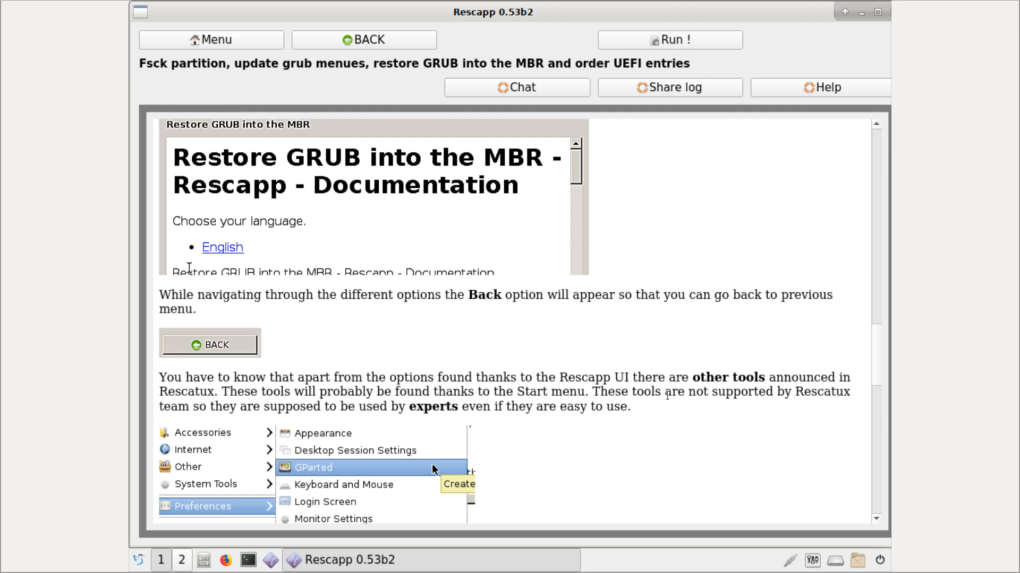
pyautogui.scroll(-5, 667, 395)
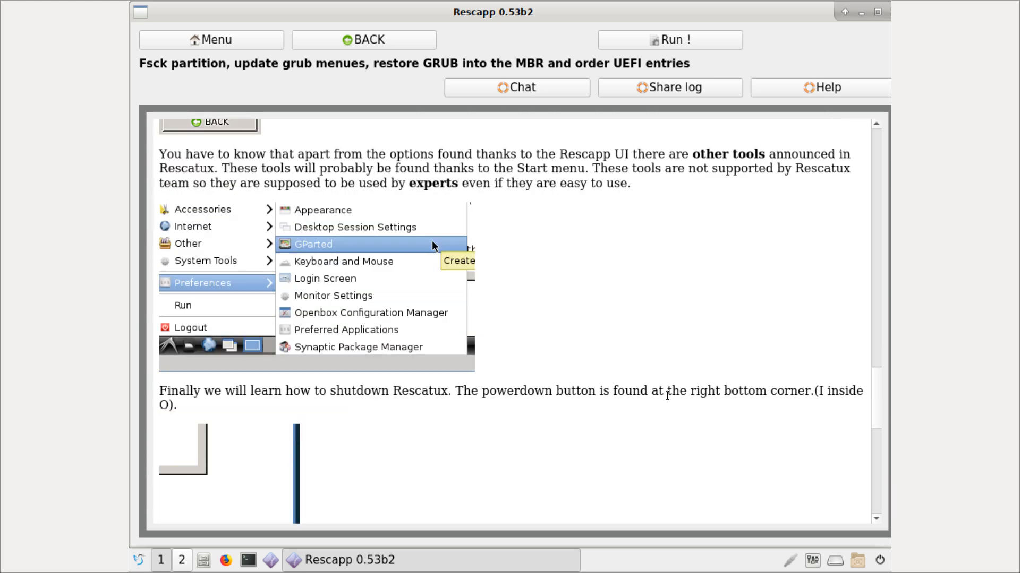
pyautogui.scroll(-7, 667, 395)
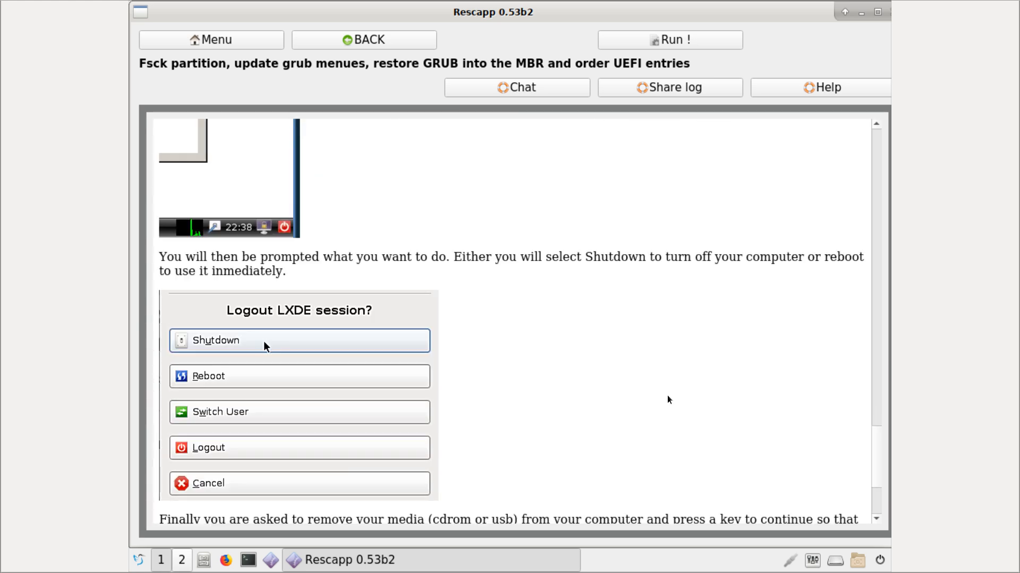
pyautogui.scroll(-1, 668, 400)
pyautogui.scroll(-2, 668, 399)
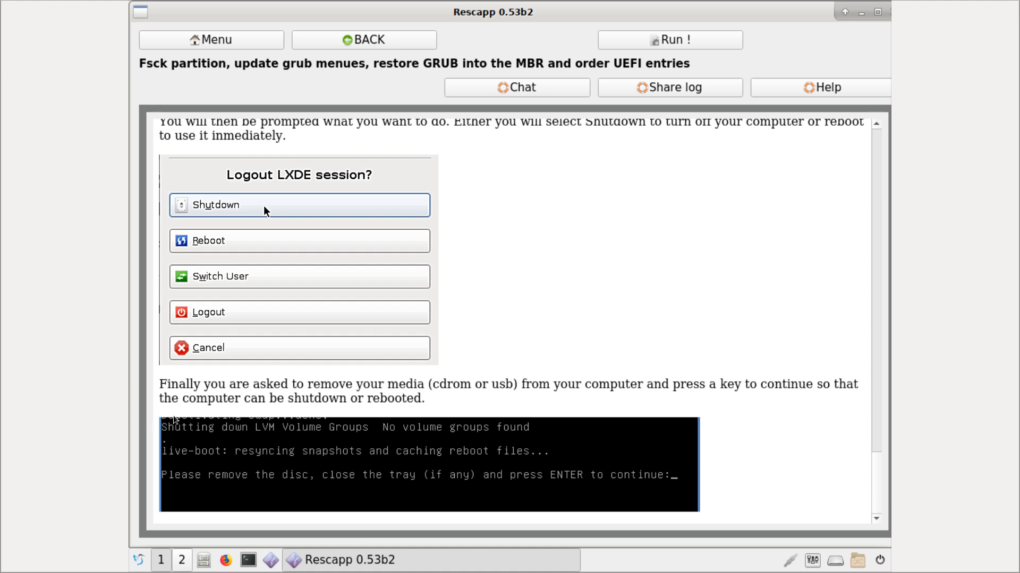
pyautogui.click(872, 158)
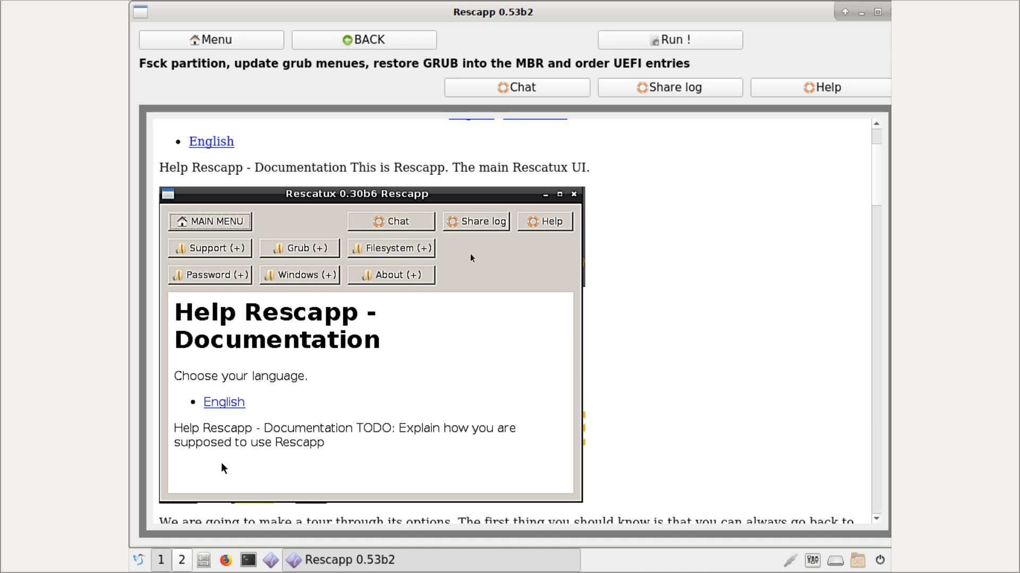
pyautogui.click(320, 40)
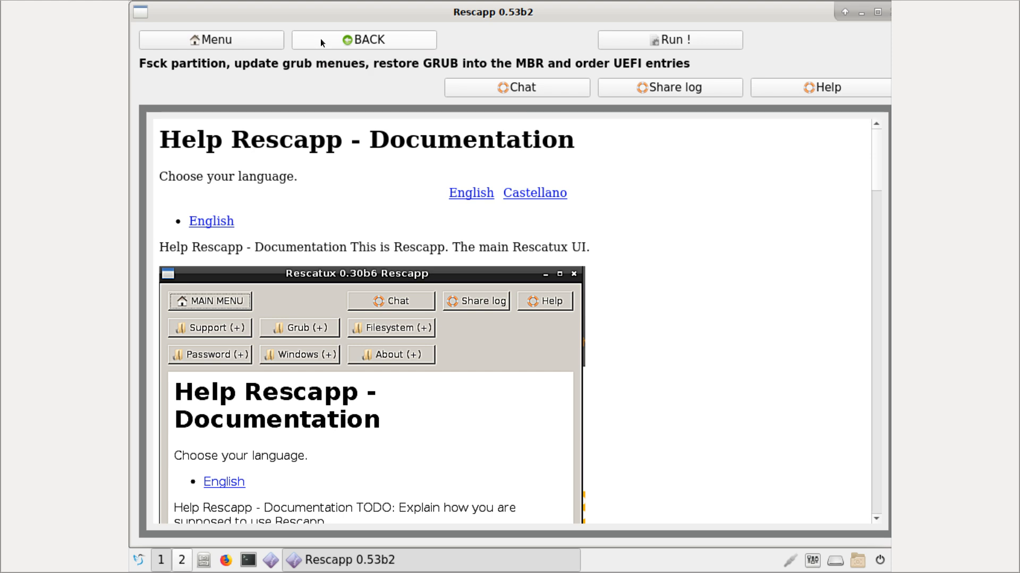
pyautogui.click(320, 38)
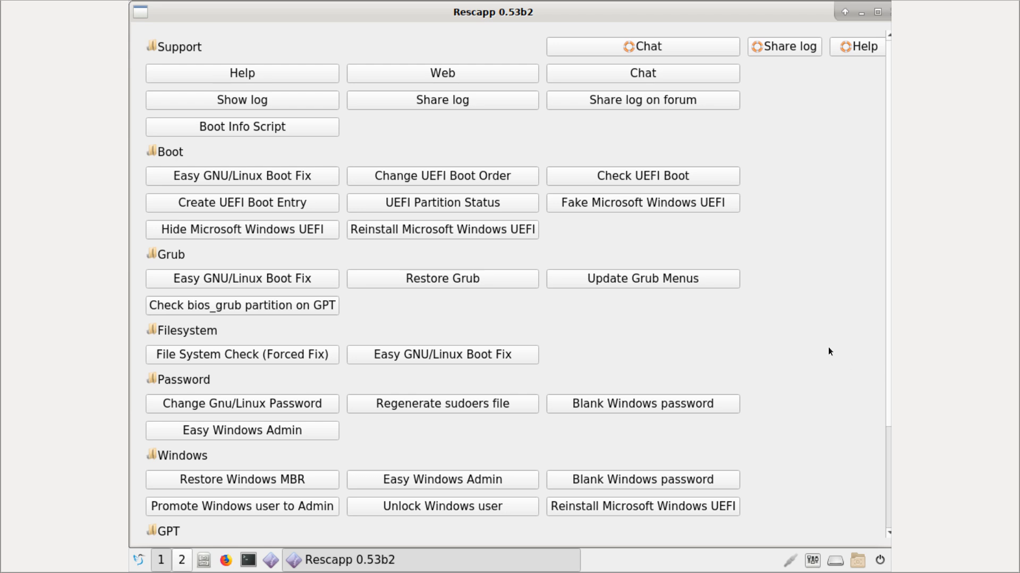
# Step: Open File System Check (Forced Fix) and read its documentation for Steps 1 and 2, including the partition selection
pyautogui.click(317, 354)
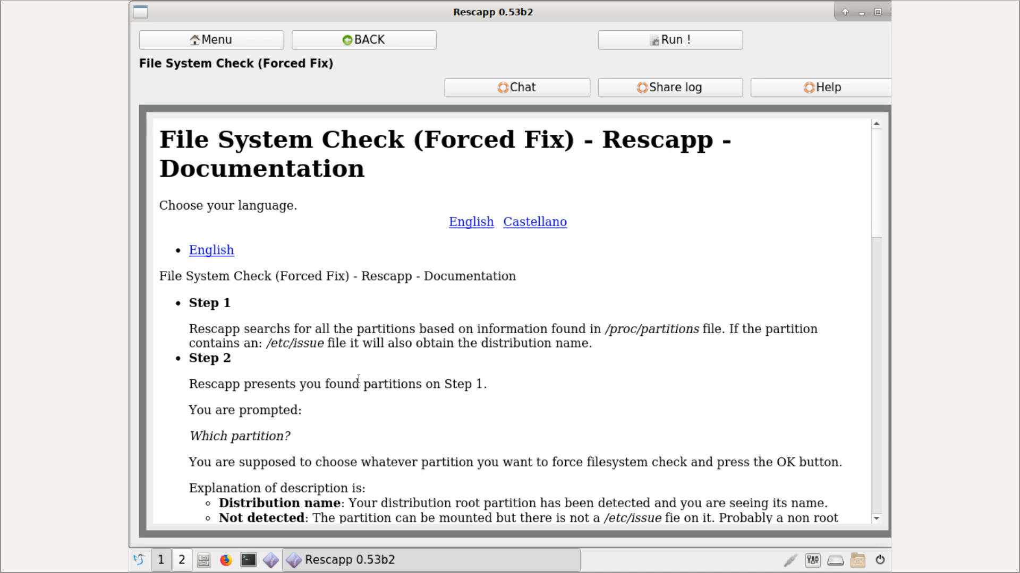
pyautogui.scroll(-3, 358, 378)
pyautogui.scroll(3, 359, 378)
pyautogui.scroll(-3, 377, 286)
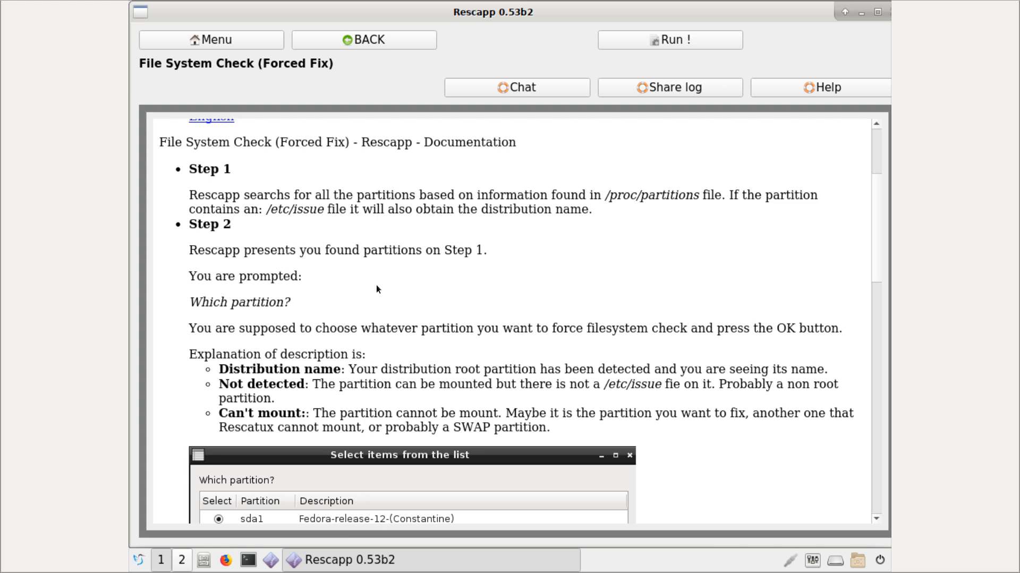
pyautogui.scroll(-3, 376, 285)
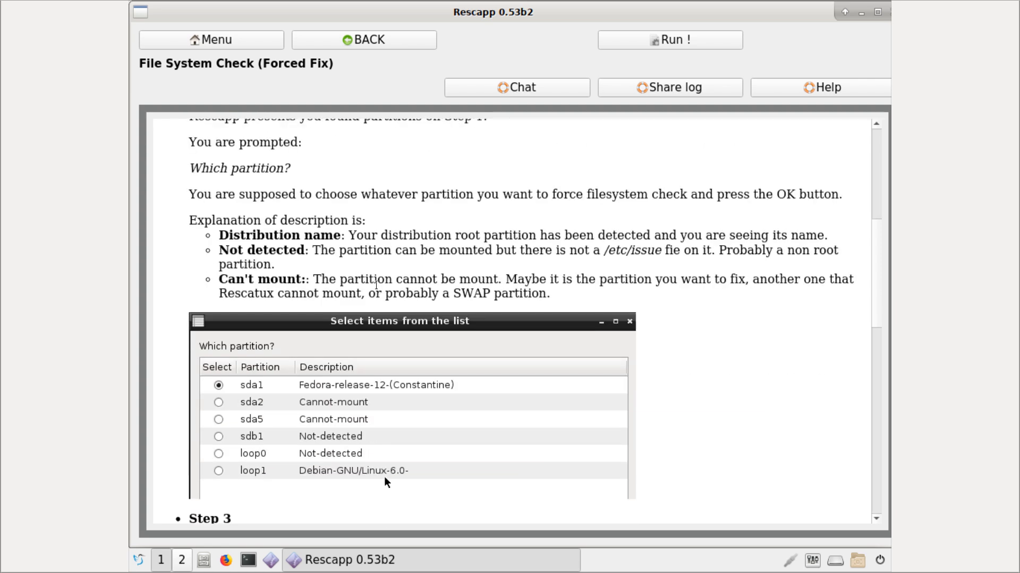
pyautogui.scroll(-1, 376, 285)
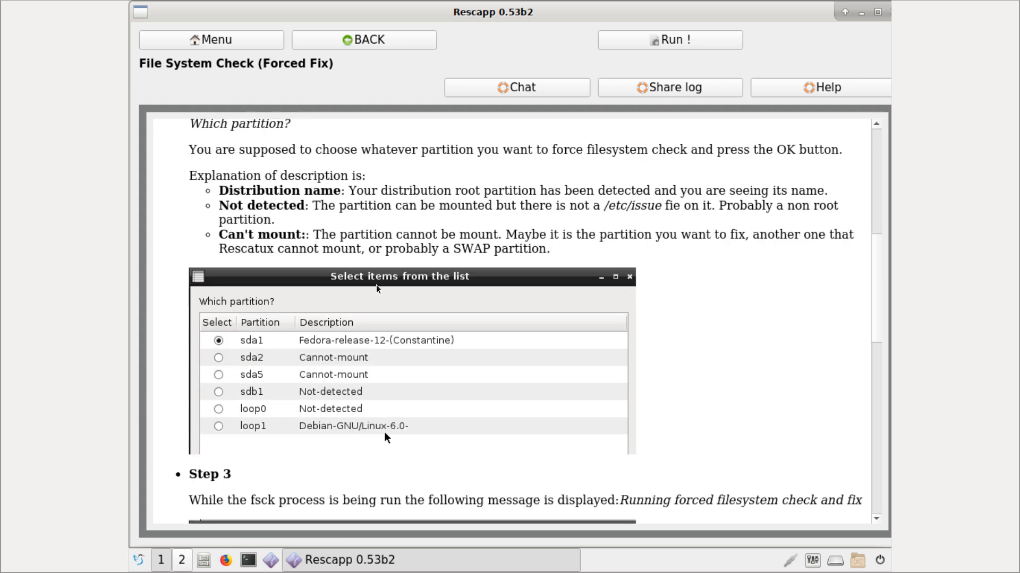
# Step: Read Steps 3 to 6 of the File System Check (Forced Fix) documentation and return to the main menu
pyautogui.scroll(-2, 377, 287)
pyautogui.scroll(-2, 376, 287)
pyautogui.scroll(-1, 376, 287)
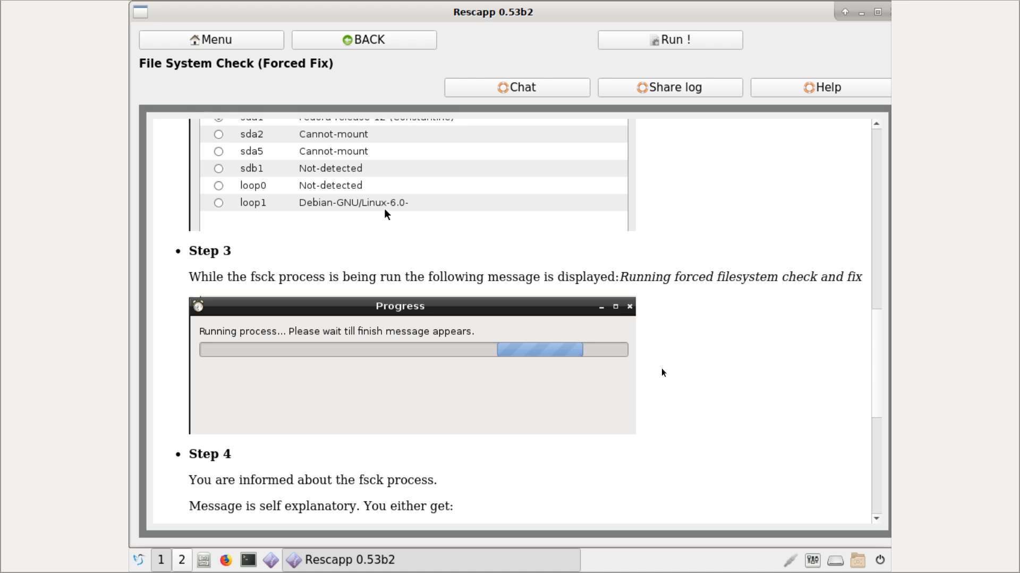
pyautogui.scroll(-4, 662, 369)
pyautogui.scroll(-3, 662, 369)
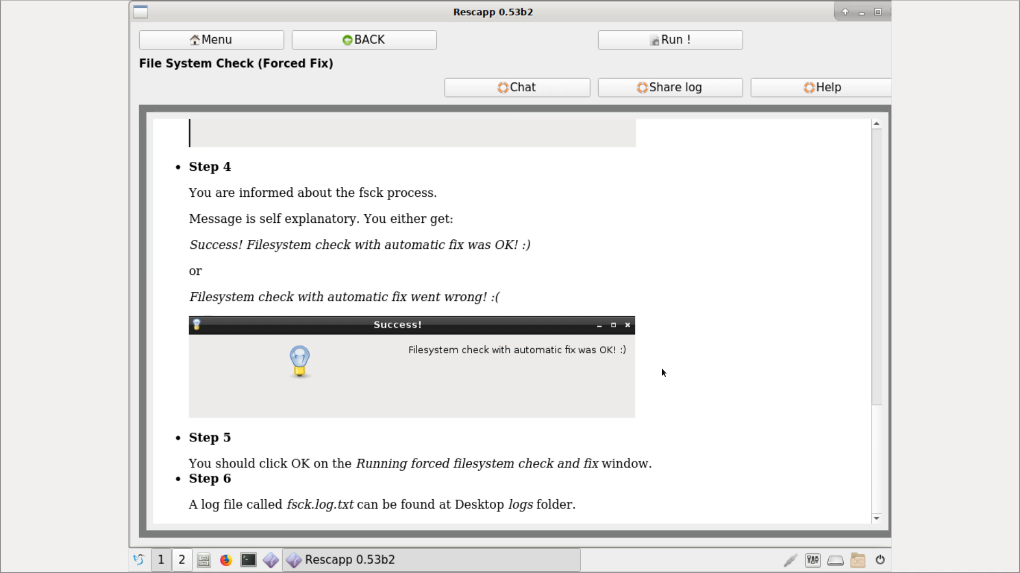
pyautogui.scroll(4, 661, 368)
pyautogui.scroll(10, 662, 371)
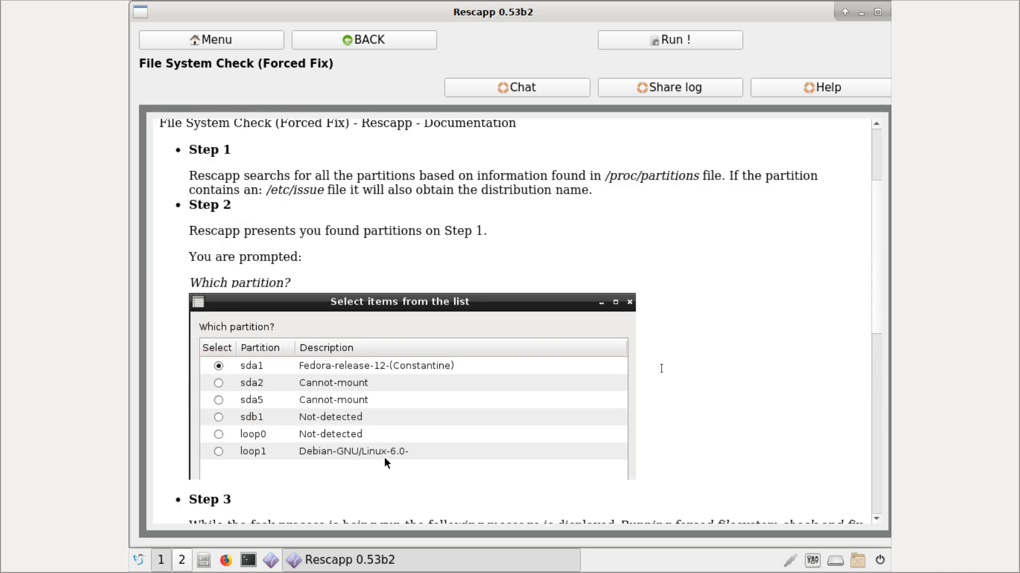
pyautogui.click(379, 38)
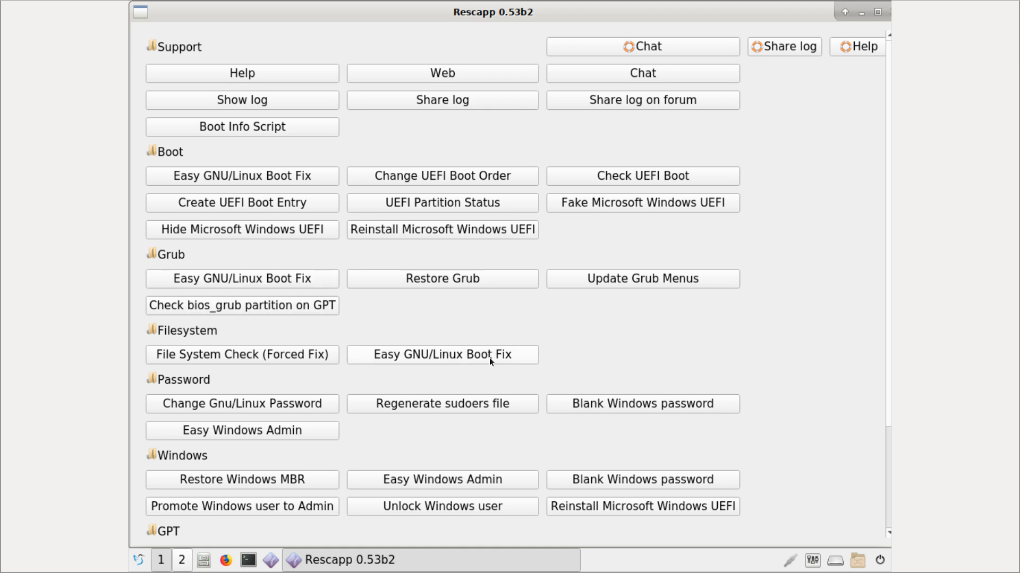
# Step: Skim the opening of the Easy Windows Admin help page down to the group options and go back to its beginning
pyautogui.scroll(-5, 353, 407)
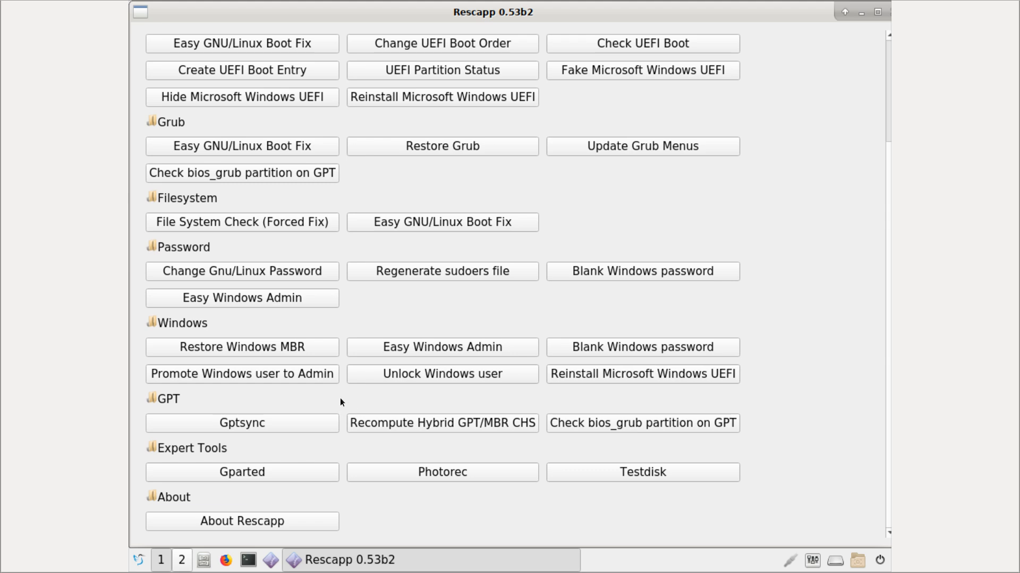
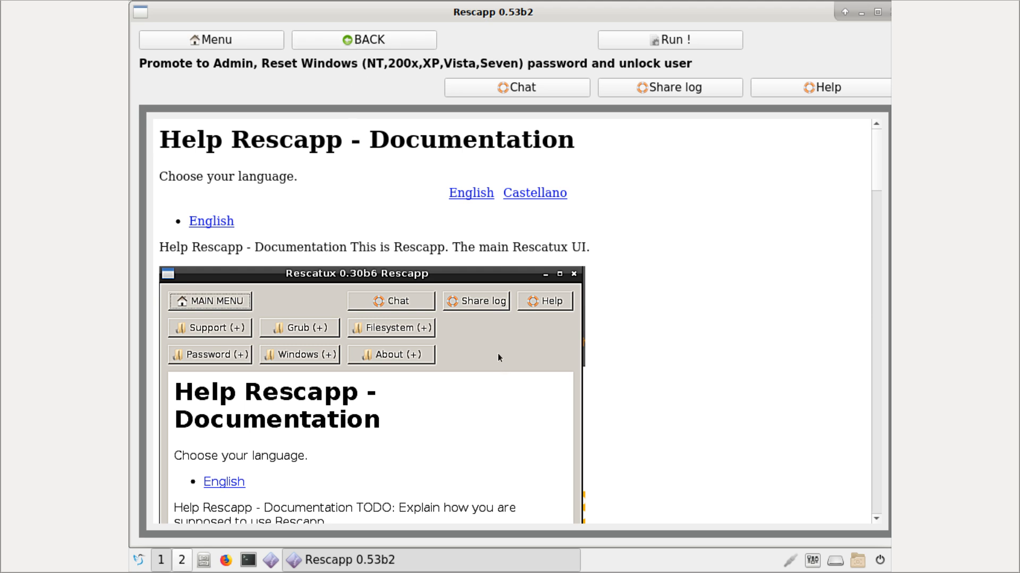
pyautogui.scroll(-5, 637, 399)
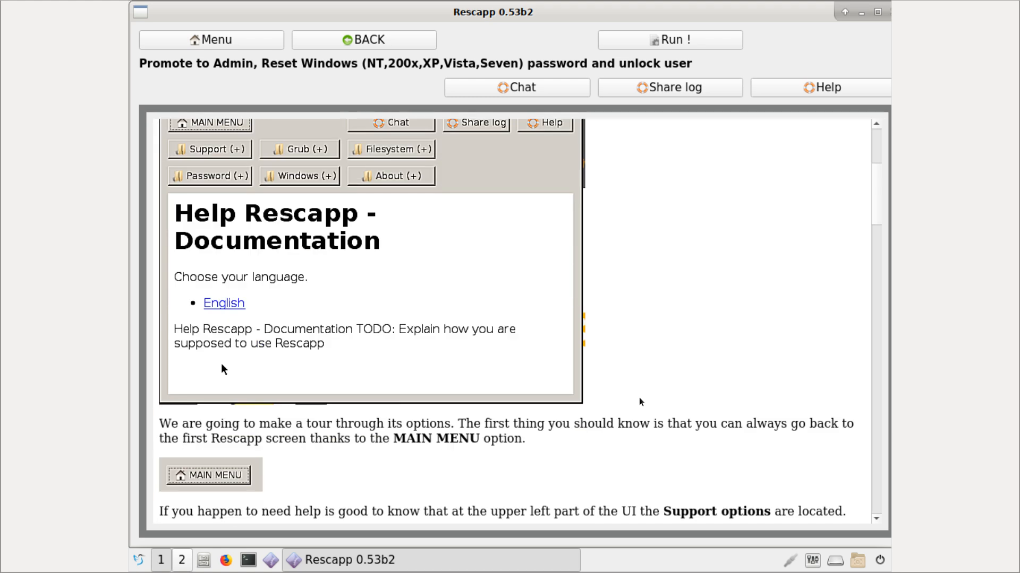
pyautogui.scroll(-7, 640, 398)
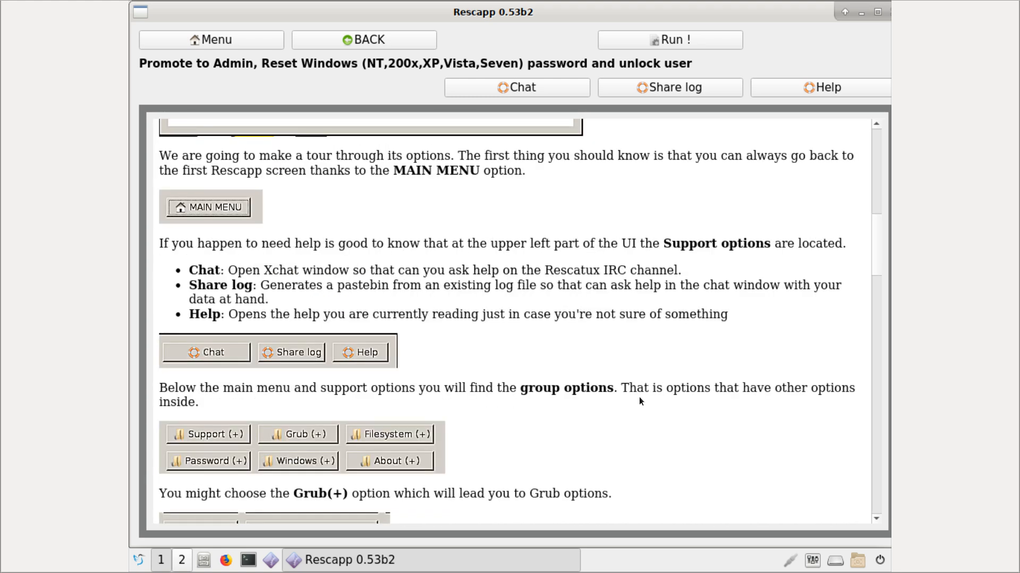
pyautogui.scroll(-5, 639, 398)
pyautogui.scroll(10, 637, 393)
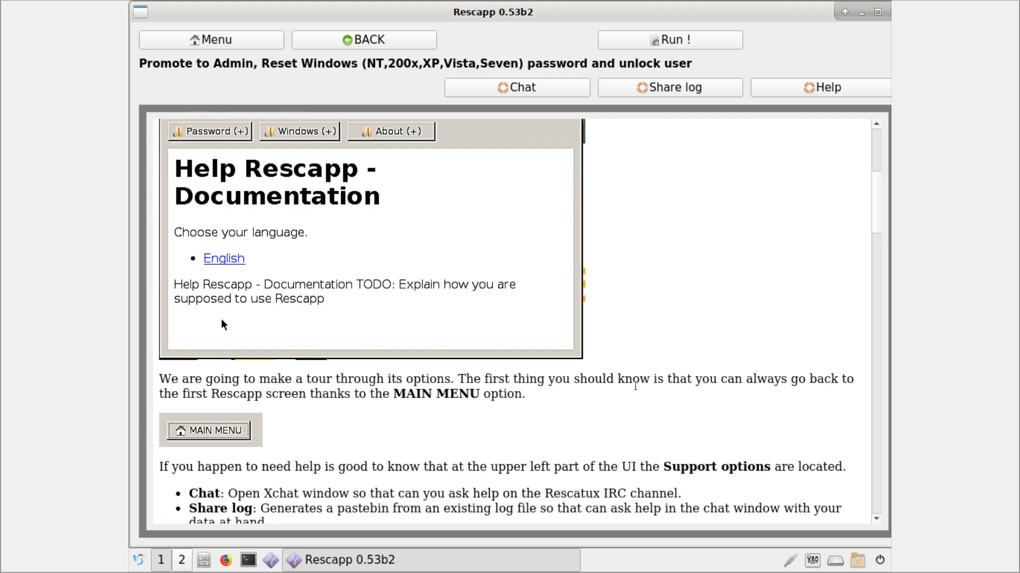
pyautogui.scroll(5, 635, 386)
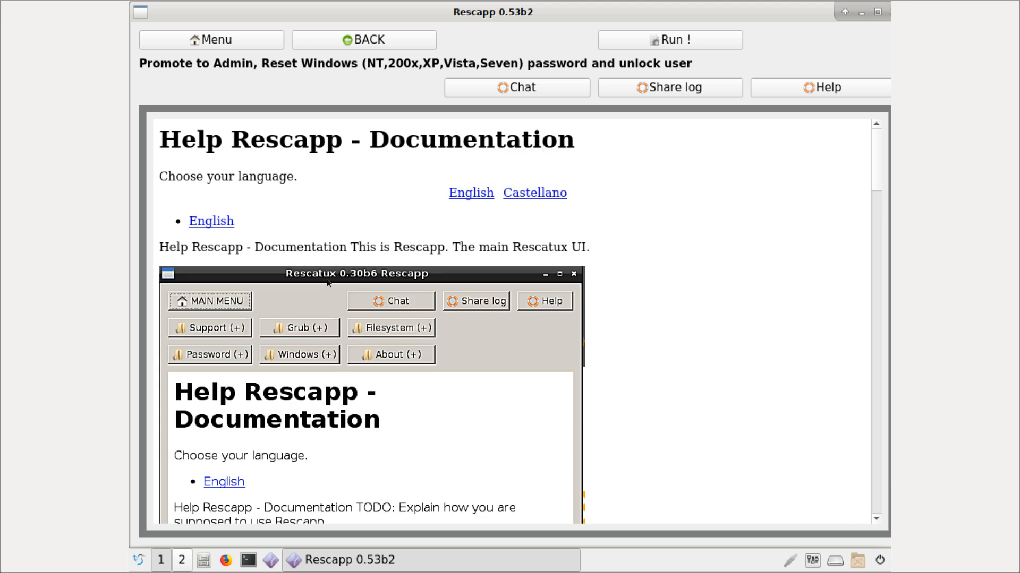
# Step: Read the Easy Windows Admin help page through to the shutdown and media removal instructions and return to the main menu
pyautogui.scroll(-6, 641, 307)
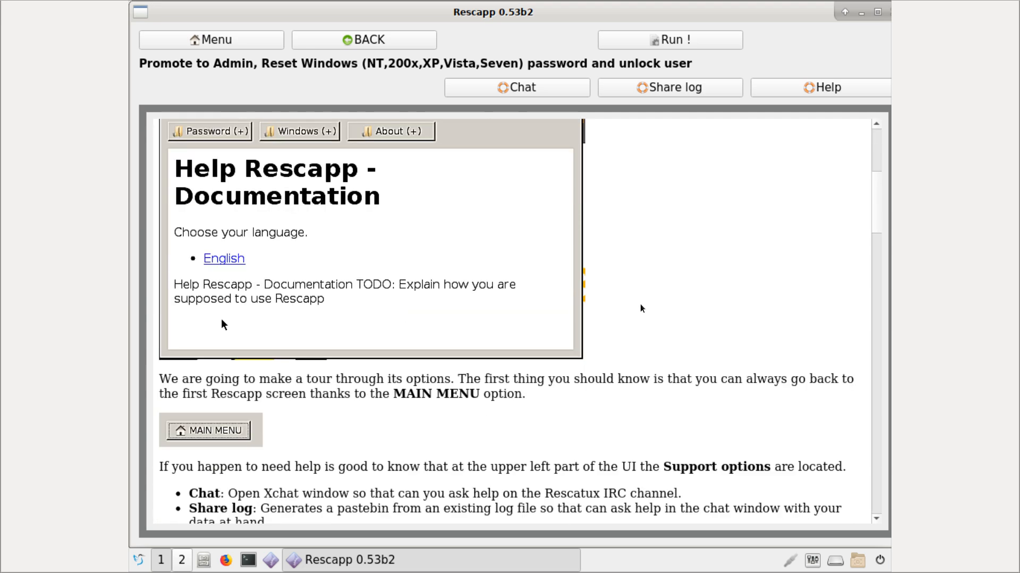
pyautogui.scroll(-6, 641, 308)
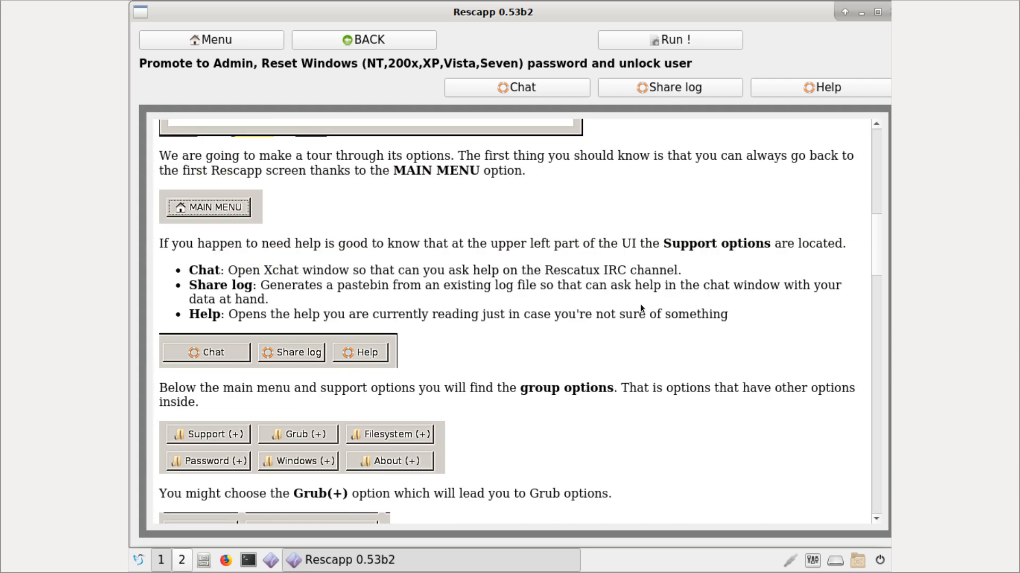
pyautogui.scroll(-7, 640, 305)
pyautogui.scroll(-5, 641, 308)
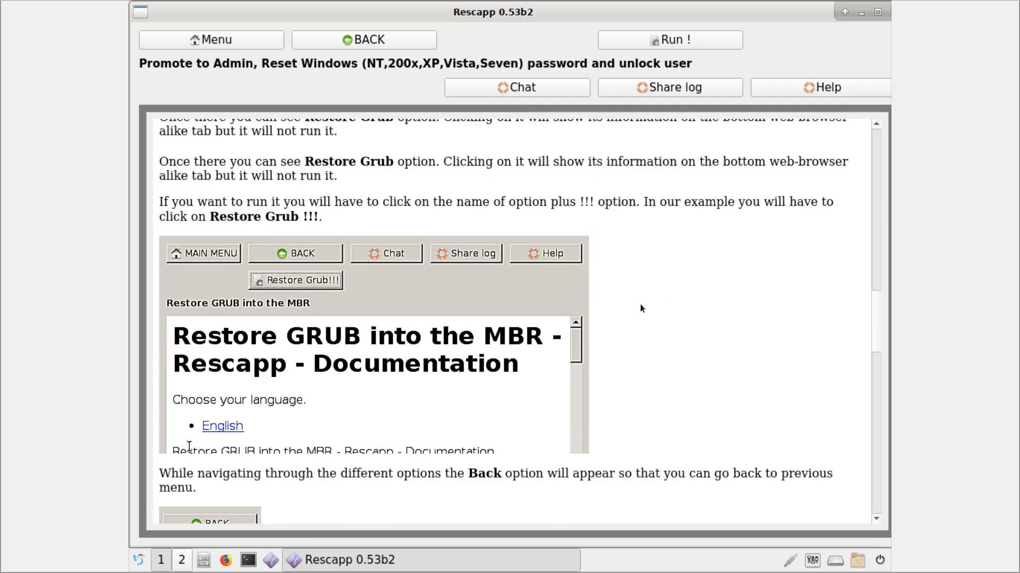
pyautogui.scroll(-8, 640, 303)
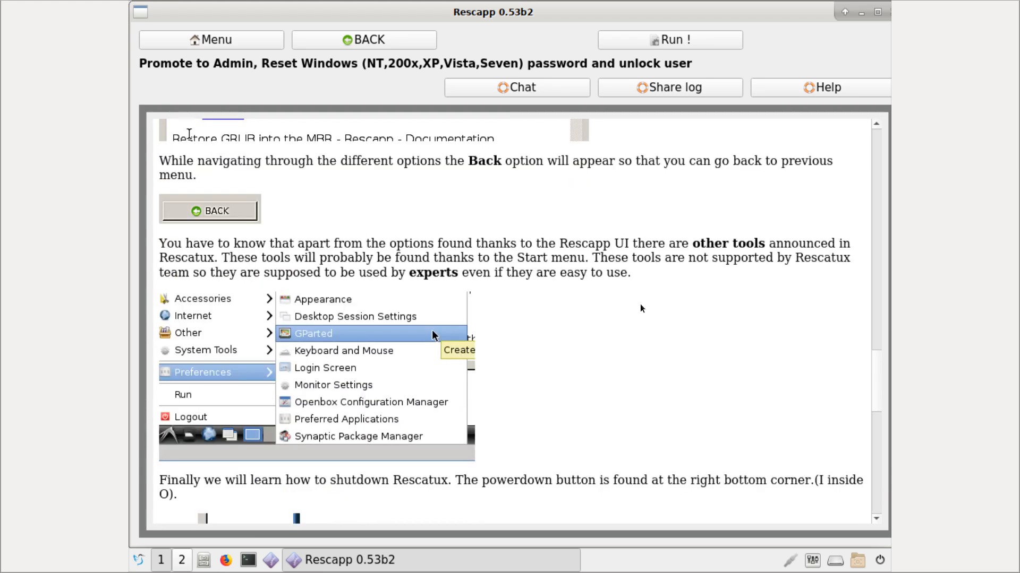
pyautogui.scroll(-5, 640, 303)
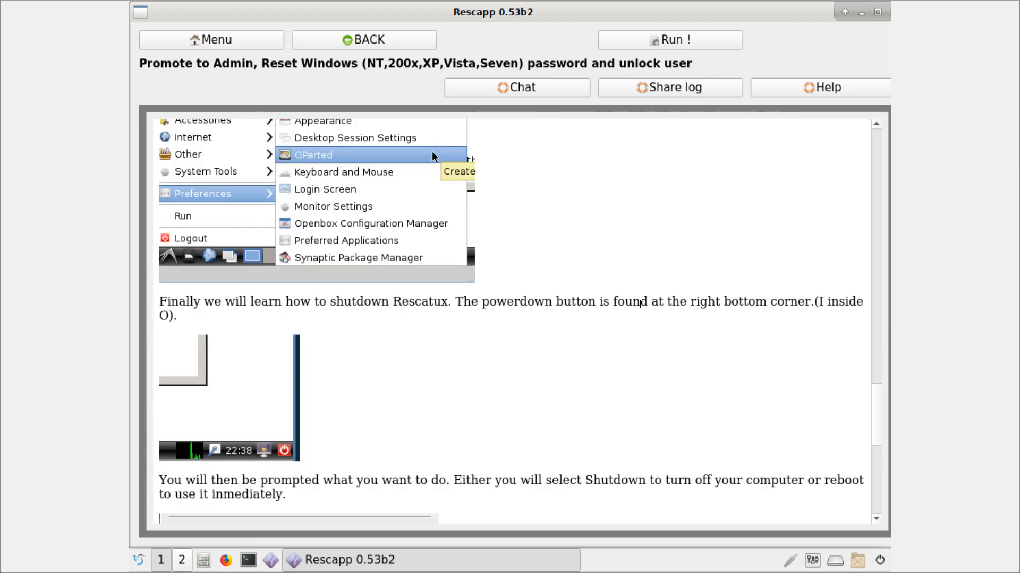
pyautogui.scroll(3, 640, 304)
pyautogui.scroll(5, 639, 304)
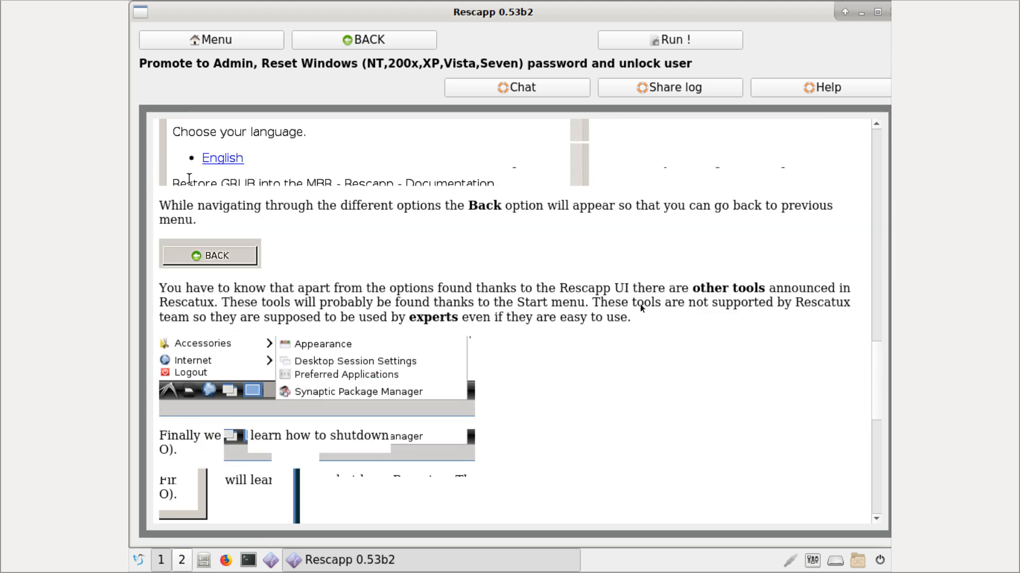
pyautogui.scroll(-17, 639, 304)
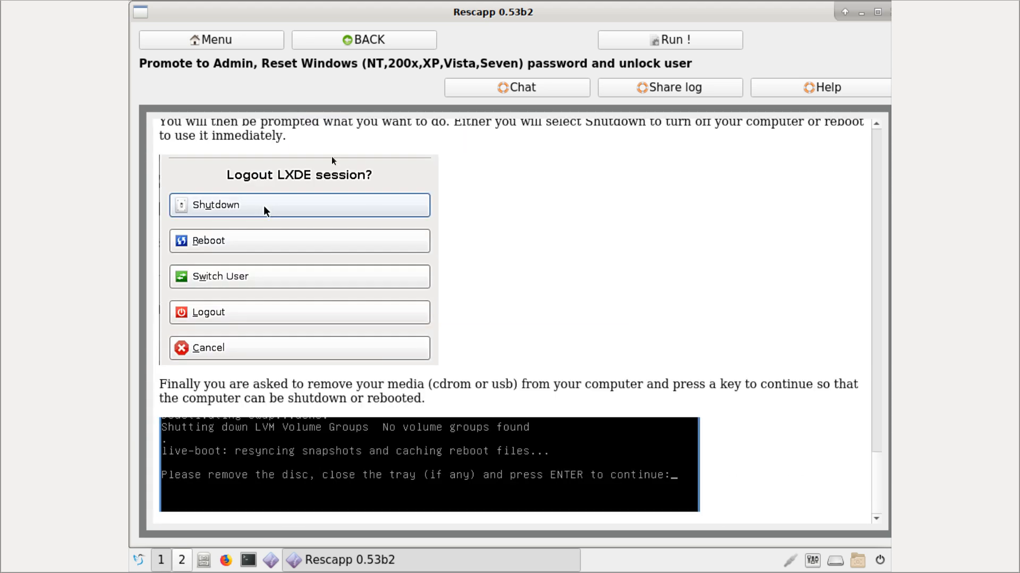
pyautogui.click(340, 40)
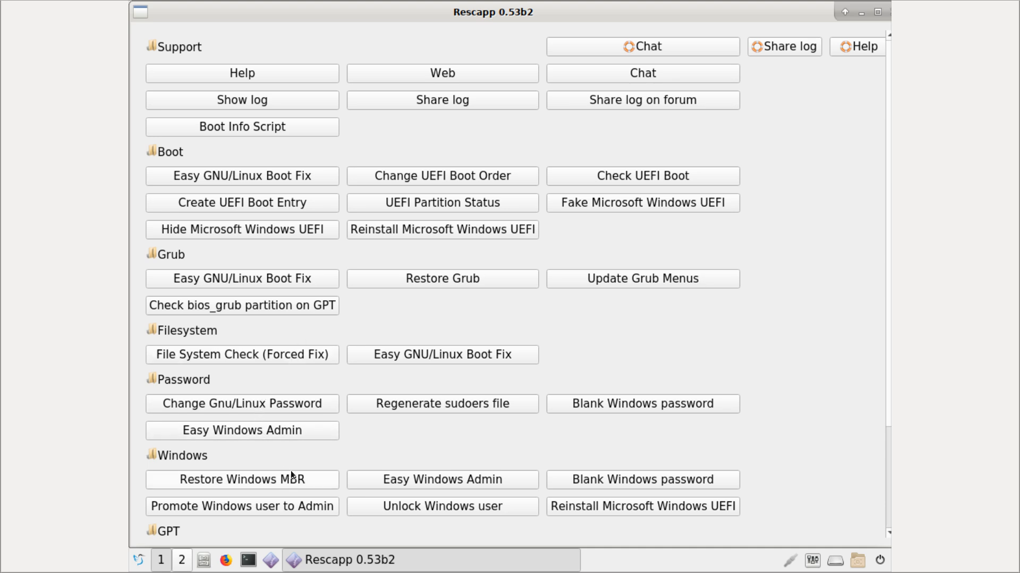
pyautogui.click(295, 431)
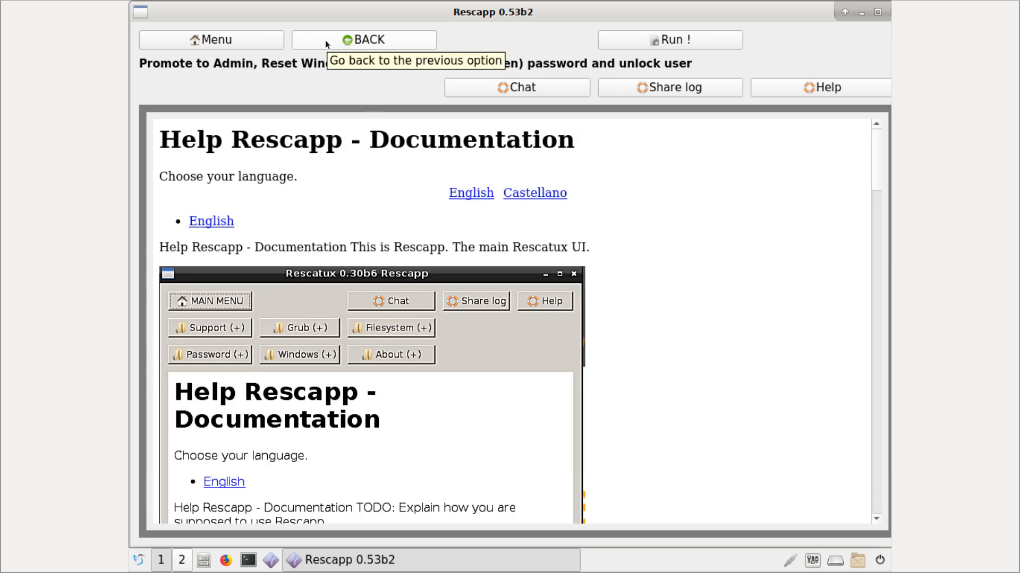
pyautogui.click(325, 40)
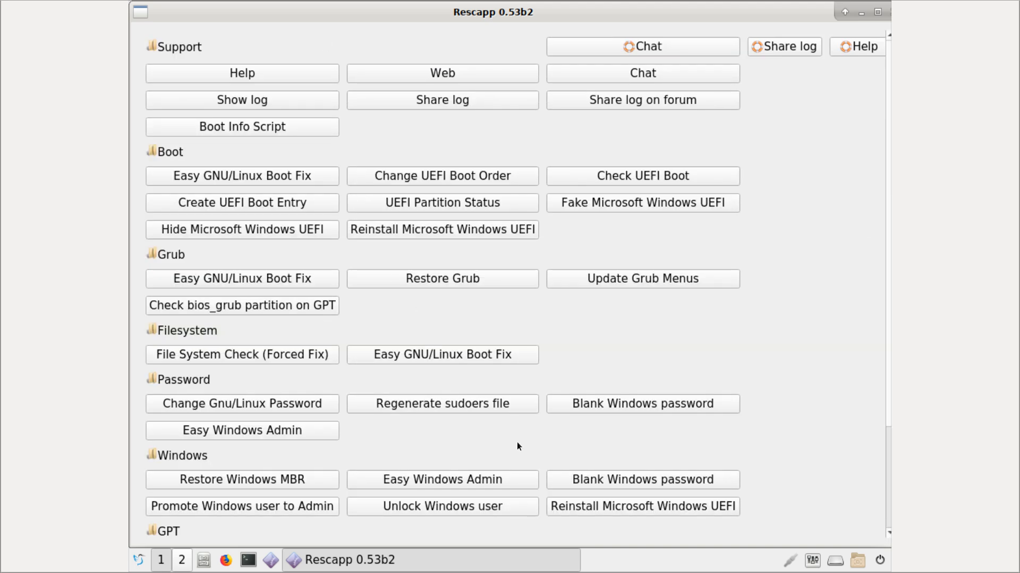
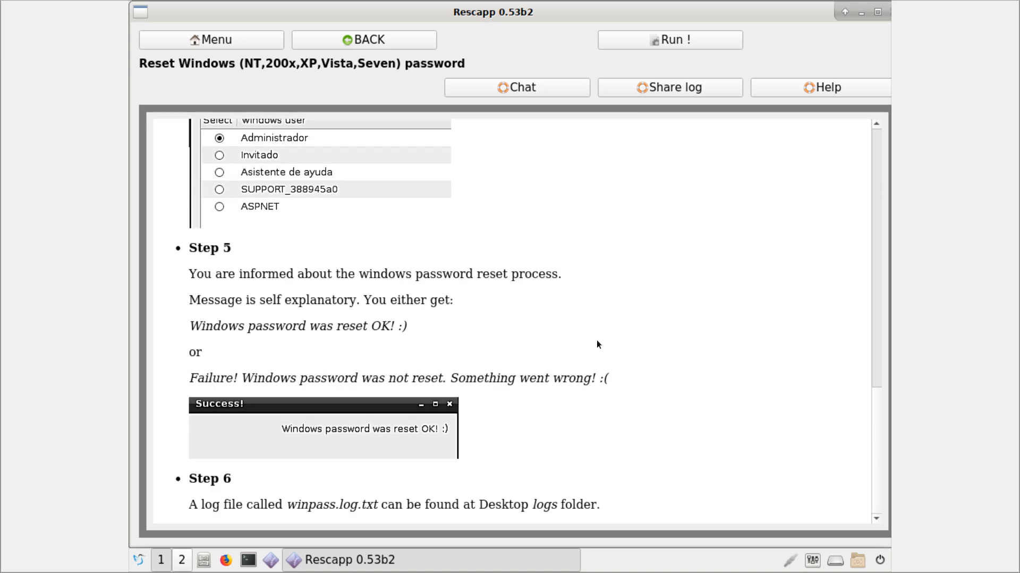
# Step: Review the Blank Windows password documentation from Step 6 back to Step 1 and return to the main menu
pyautogui.scroll(20, 576, 325)
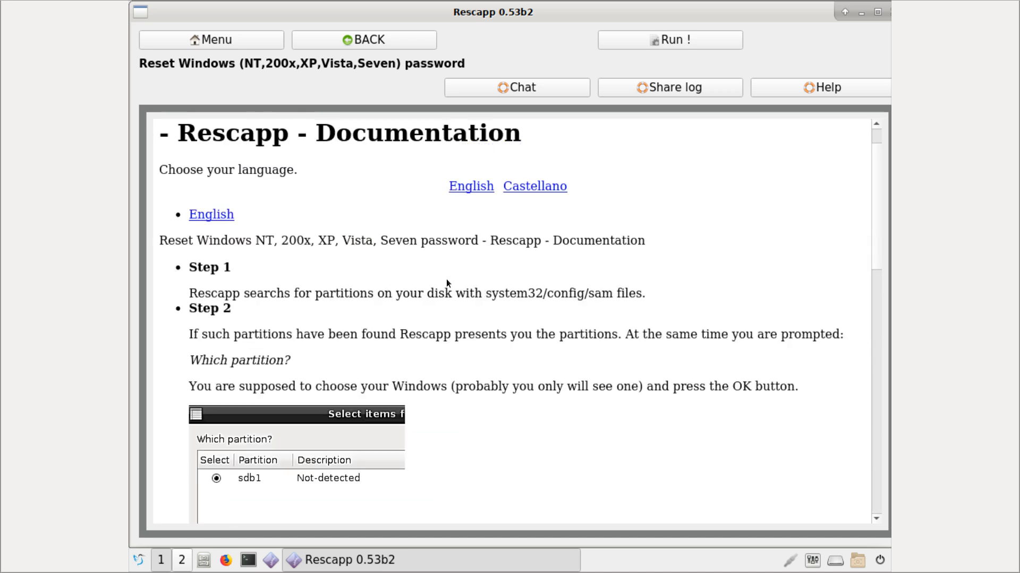
pyautogui.scroll(2, 447, 283)
pyautogui.click(329, 40)
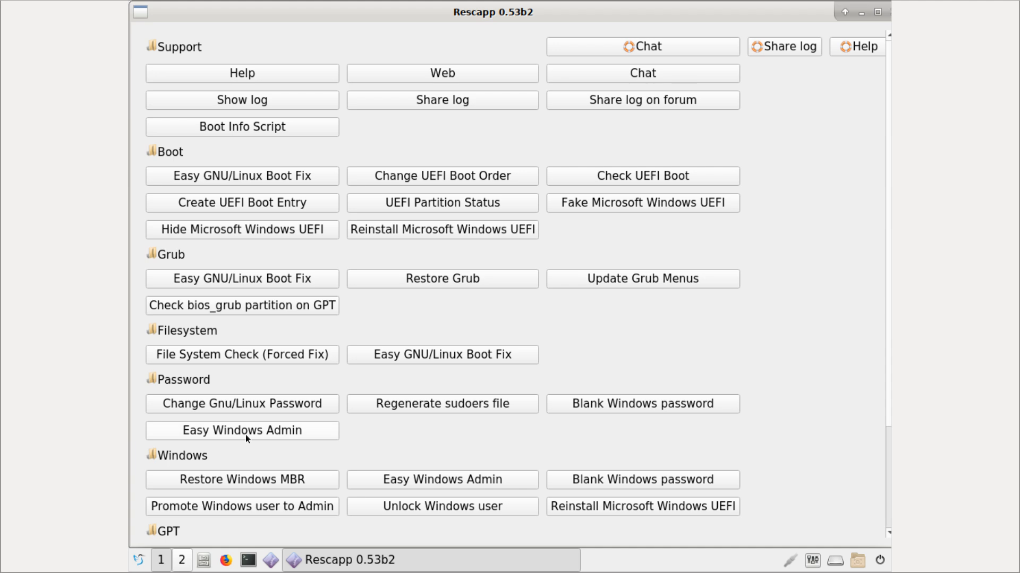
# Step: Look over the Password and Windows groups in the main menu and open the Unlock Windows user documentation
pyautogui.scroll(-3, 302, 436)
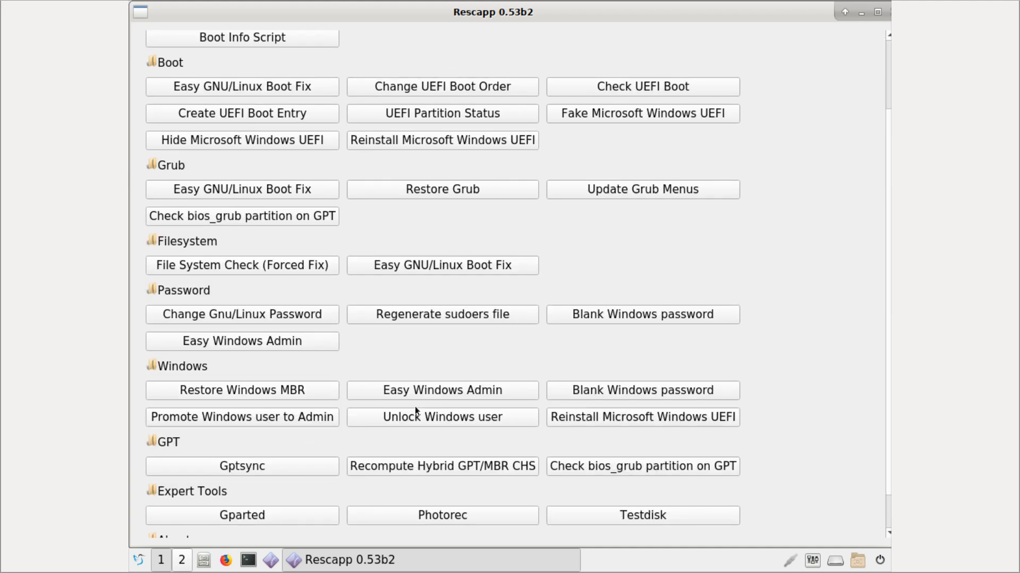
pyautogui.scroll(-2, 771, 422)
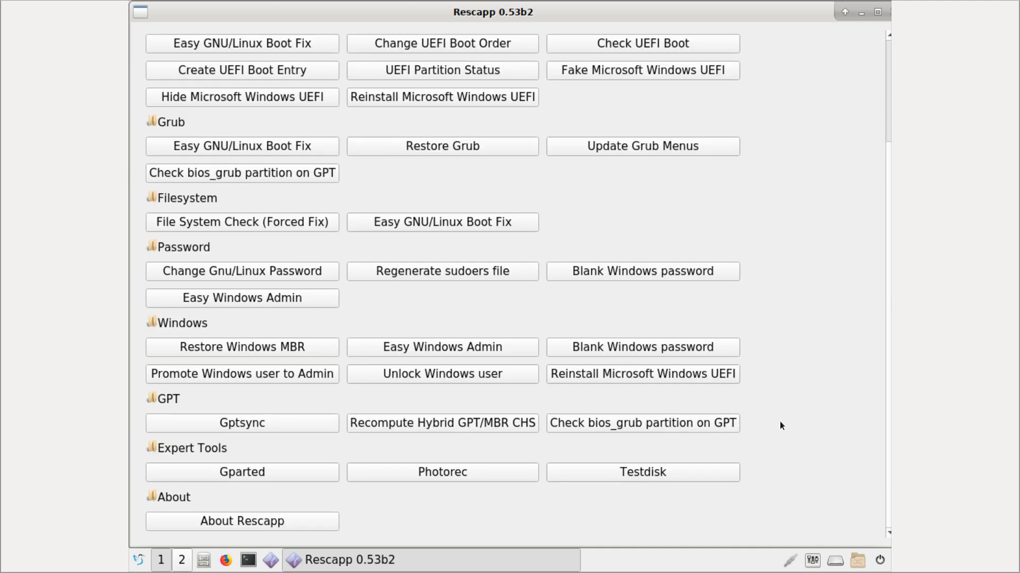
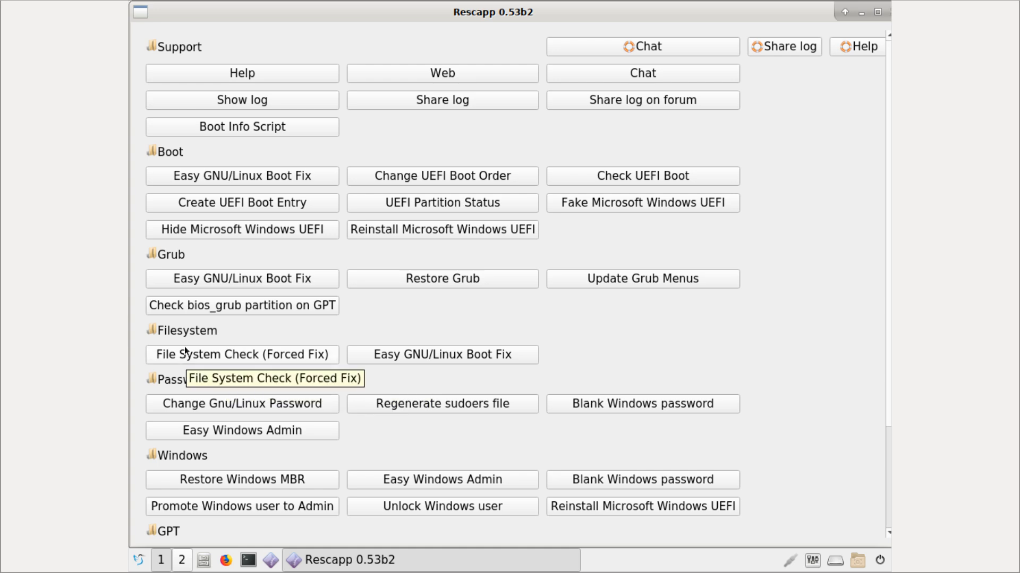
pyautogui.scroll(-2, 519, 360)
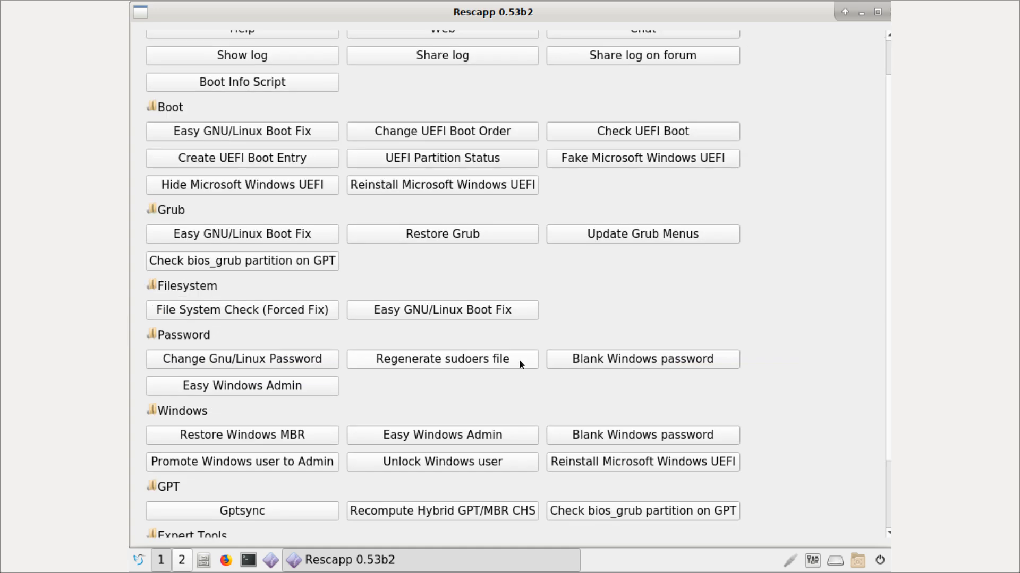
pyautogui.scroll(2, 436, 323)
pyautogui.scroll(-3, 478, 340)
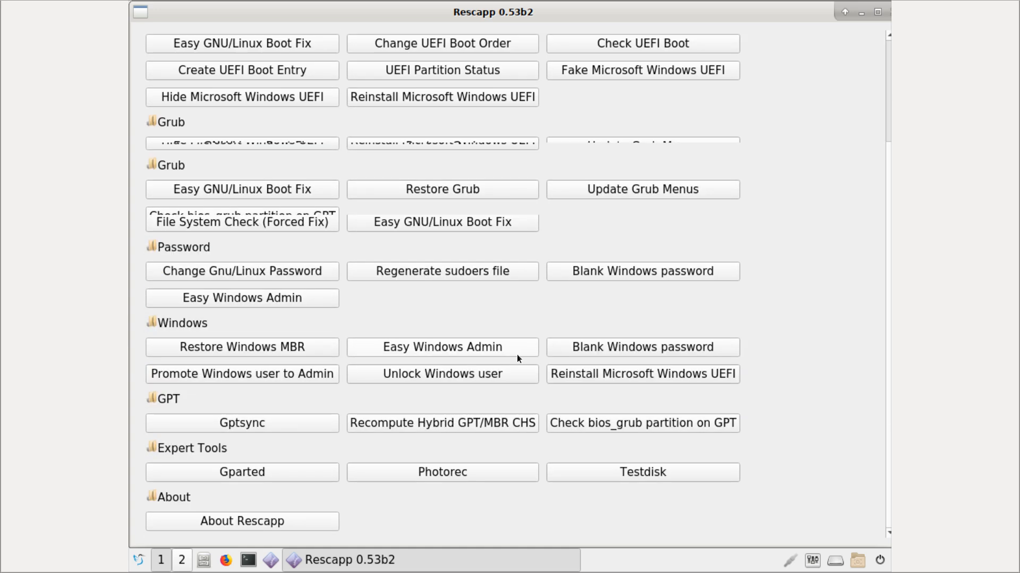
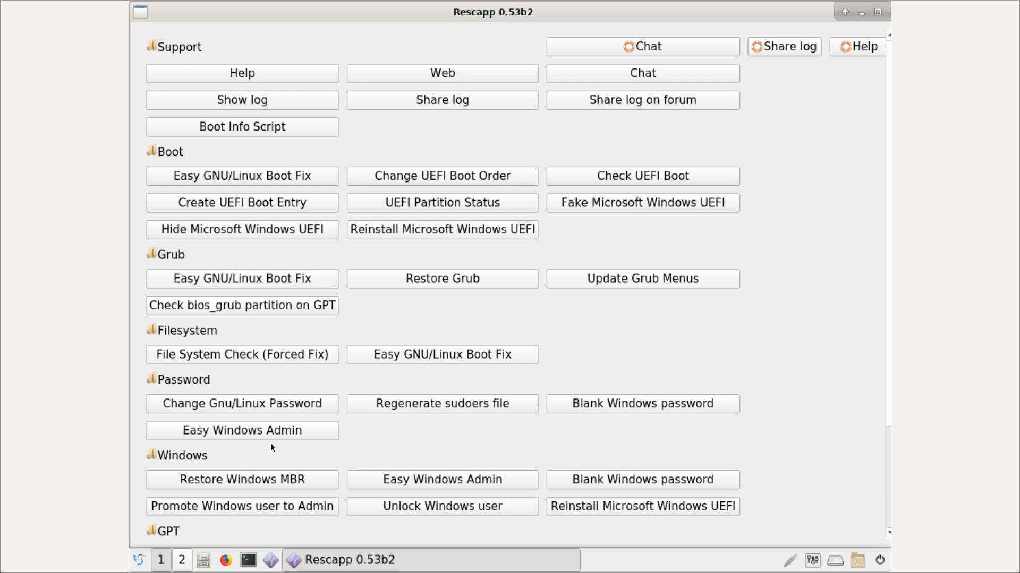
pyautogui.scroll(-3, 279, 440)
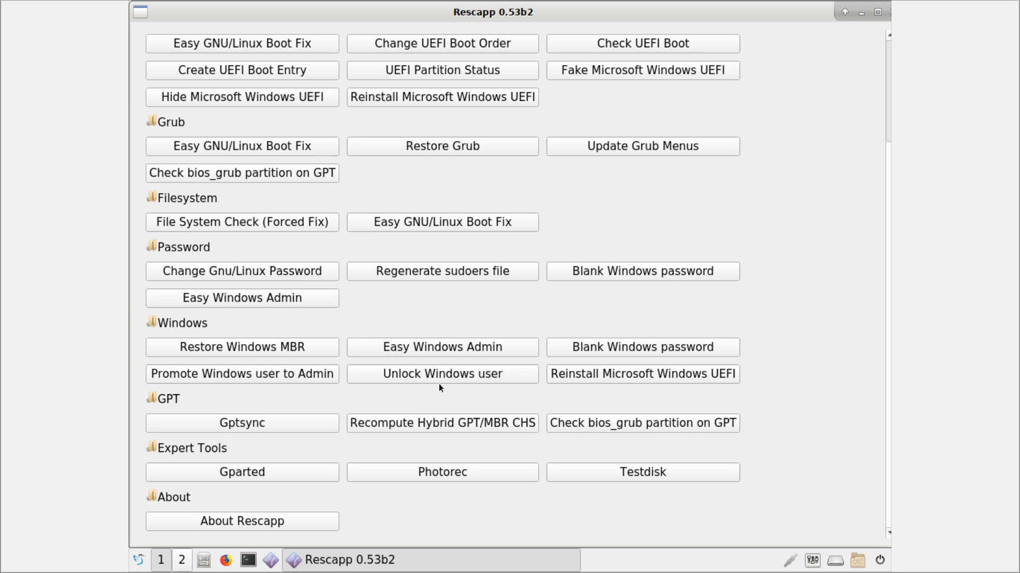
pyautogui.click(511, 370)
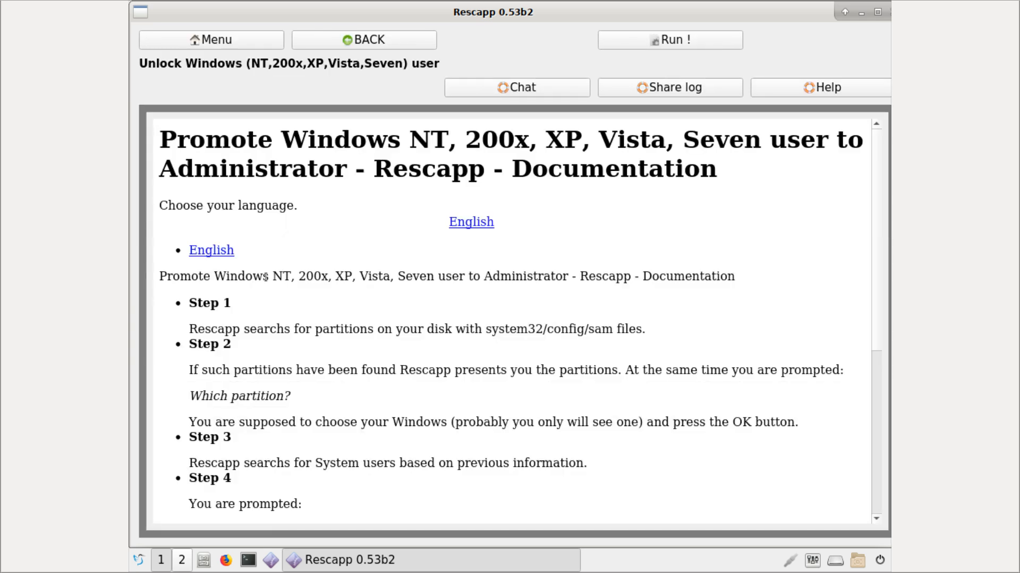
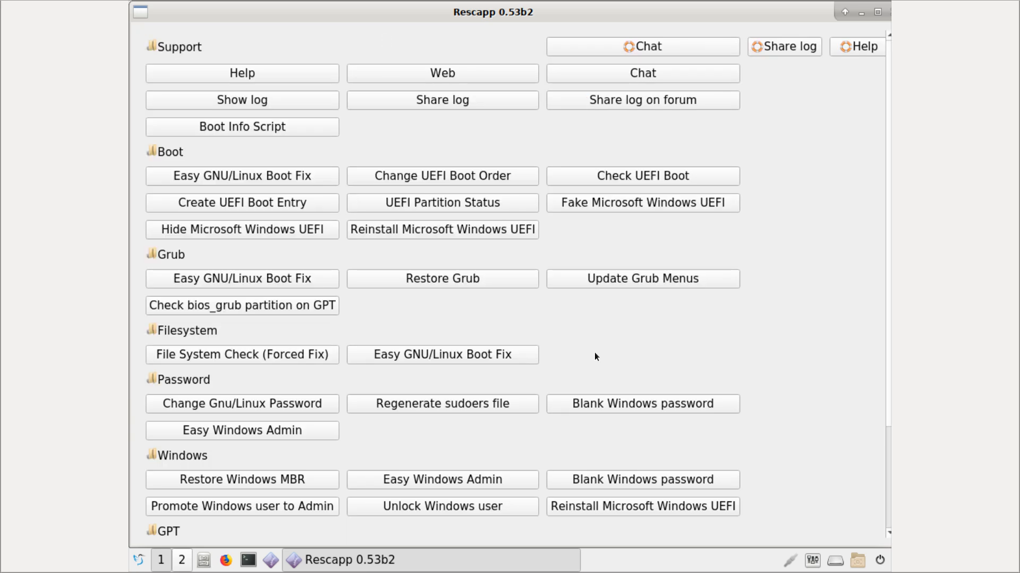
# Step: Open Gptsync from the GPT group, view its hybrid MBR documentation, and return to the main menu
pyautogui.scroll(-5, 528, 484)
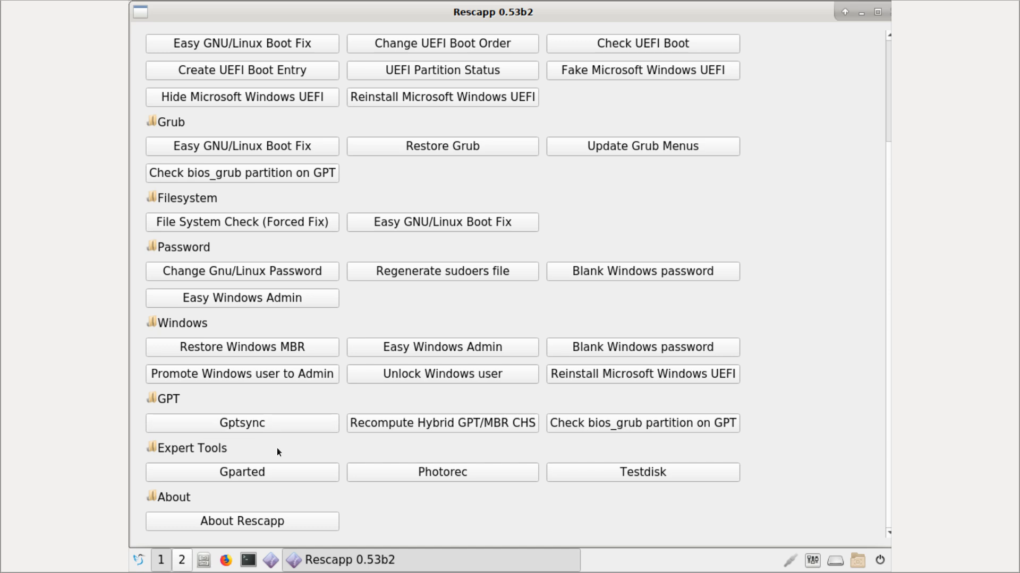
pyautogui.moveTo(319, 453)
pyautogui.click(311, 425)
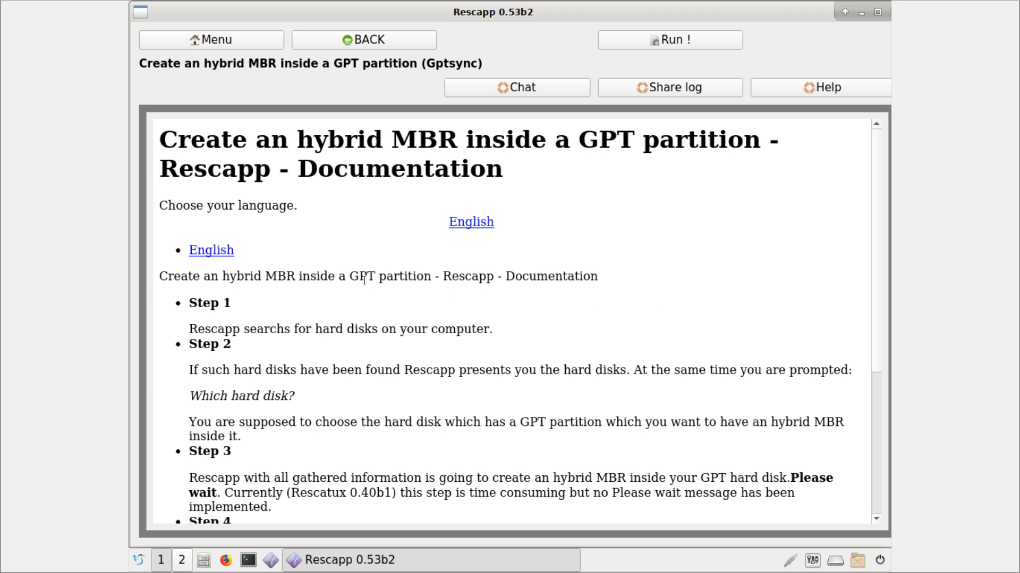
pyautogui.moveTo(348, 277); pyautogui.dragTo(371, 276)
pyautogui.click(391, 309)
pyautogui.click(368, 40)
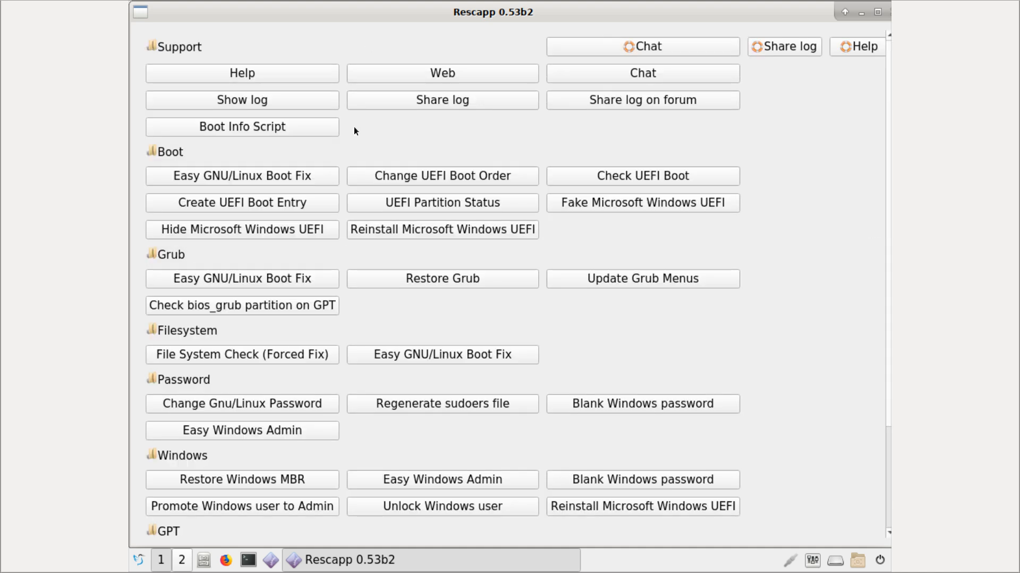
# Step: Open Gparted from the Expert Tools group and glance over the beginning of its help page
pyautogui.scroll(-1, 391, 428)
pyautogui.scroll(-3, 390, 428)
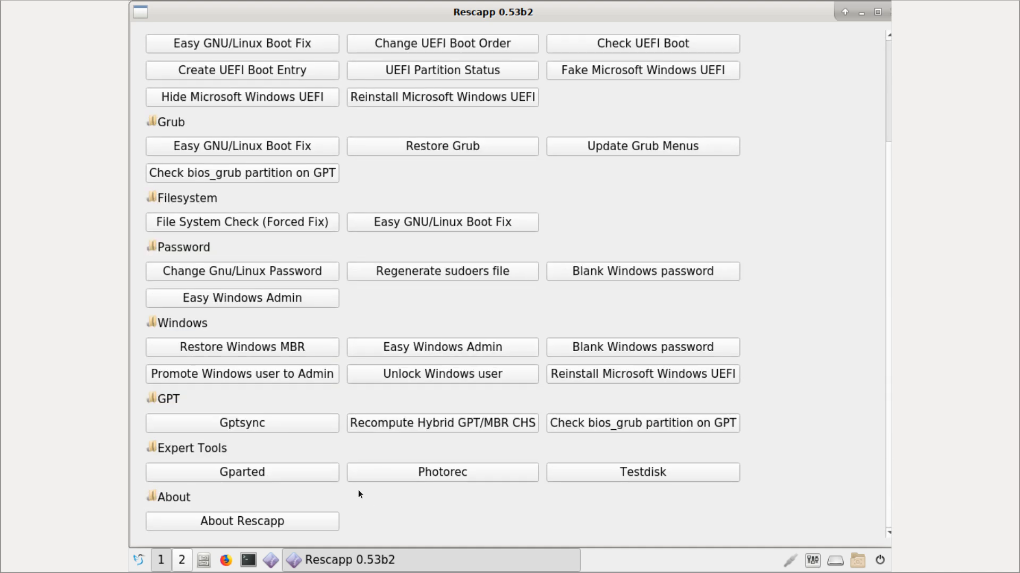
pyautogui.click(298, 479)
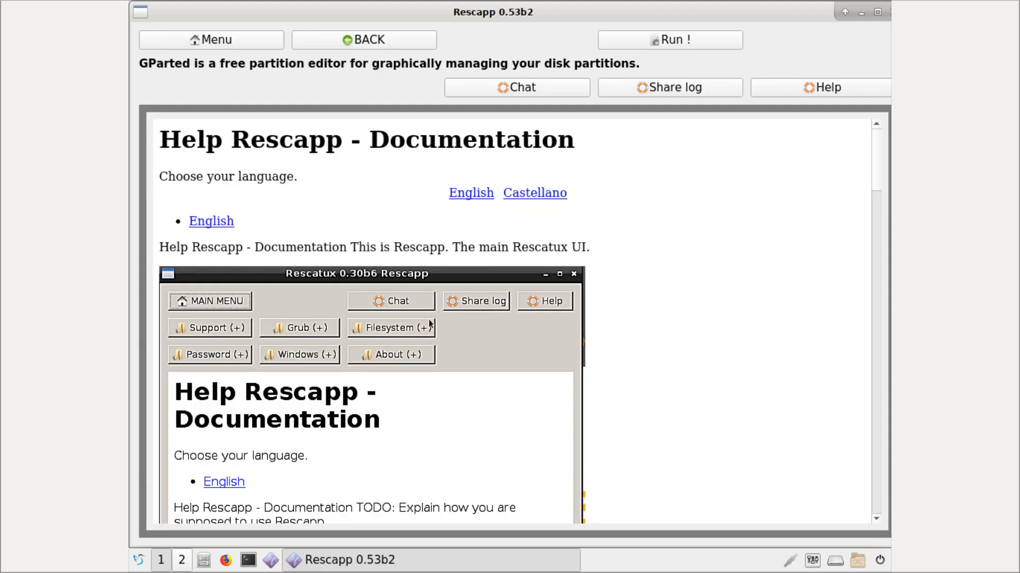
pyautogui.scroll(-2, 428, 320)
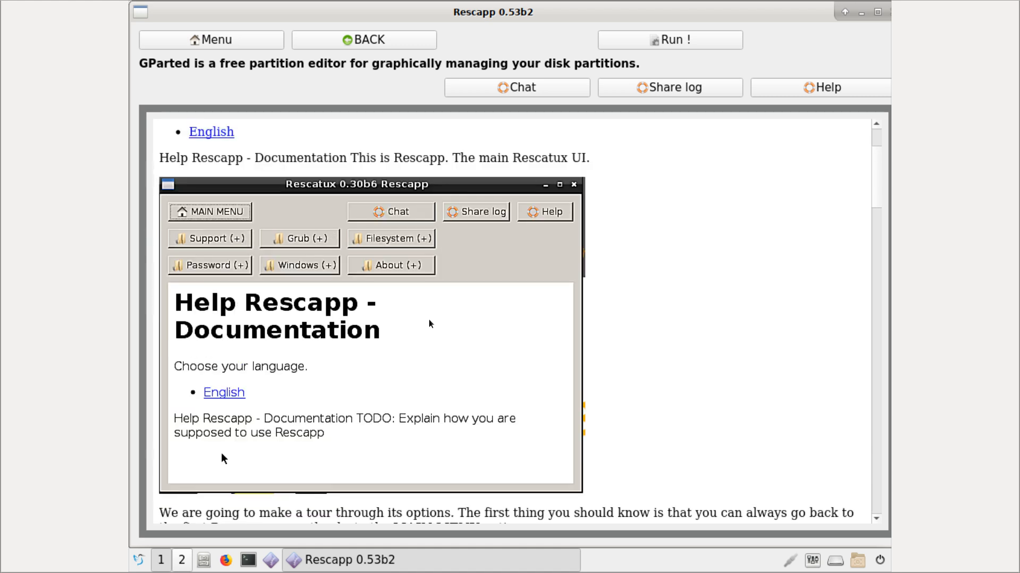
pyautogui.scroll(2, 430, 320)
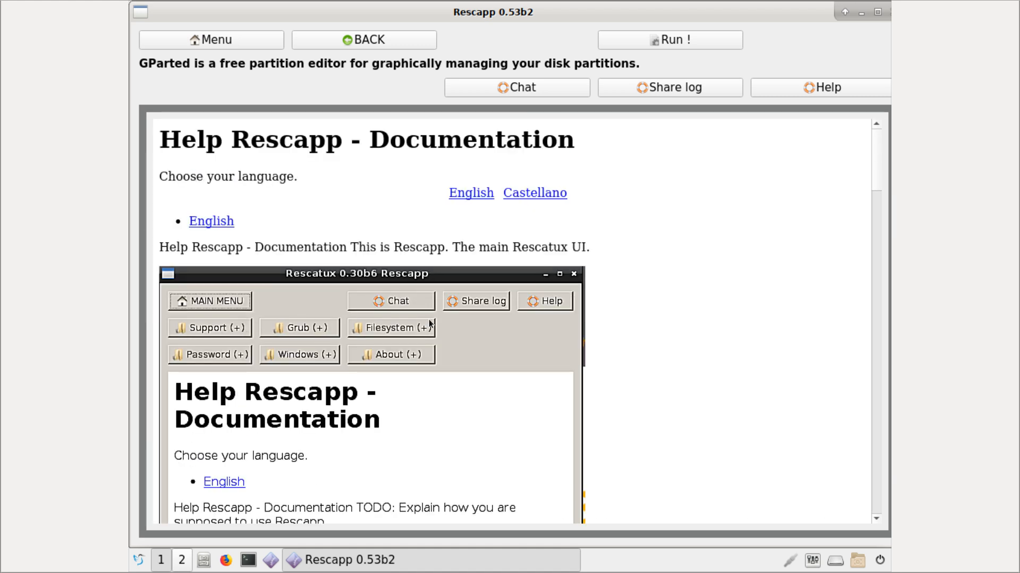
# Step: Launch GParted from the desktop's System Tools applications
pyautogui.click(138, 562)
pyautogui.moveTo(194, 499)
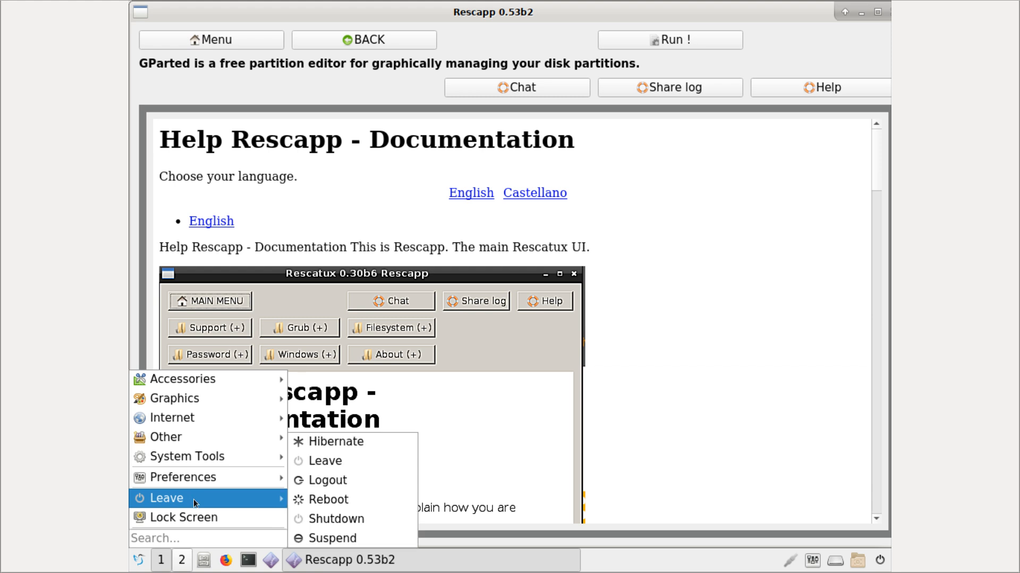
pyautogui.moveTo(213, 460)
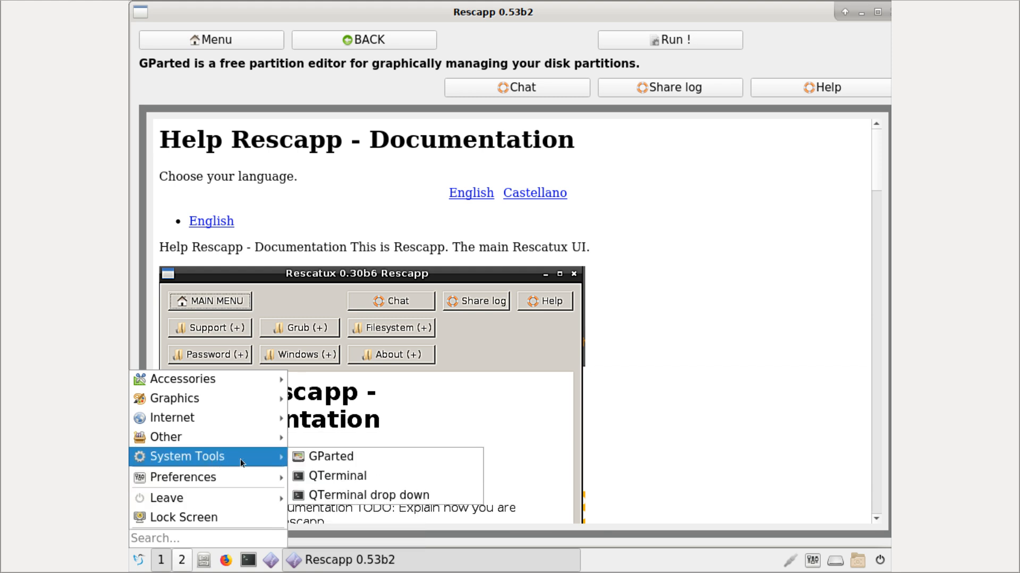
pyautogui.click(402, 458)
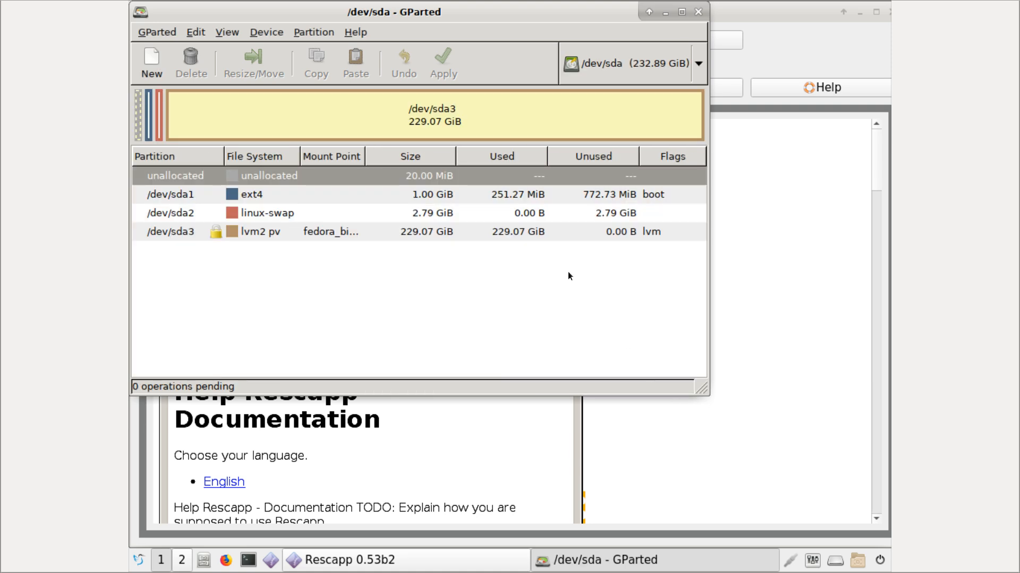
# Step: Select the /dev/sda1, /dev/sda2 and /dev/sda3 partitions in turn to examine their file systems and flags
pyautogui.click(272, 193)
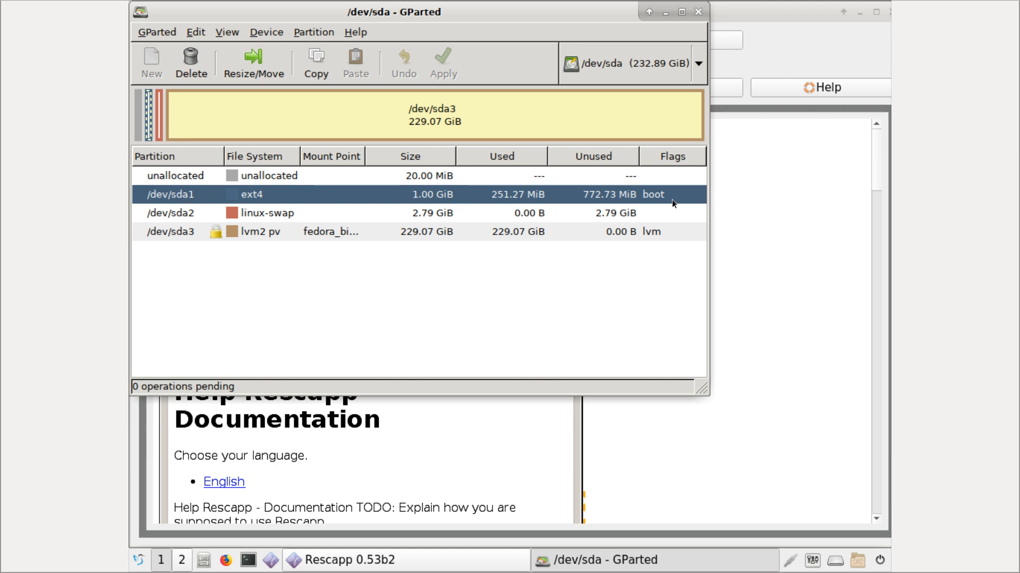
pyautogui.click(293, 212)
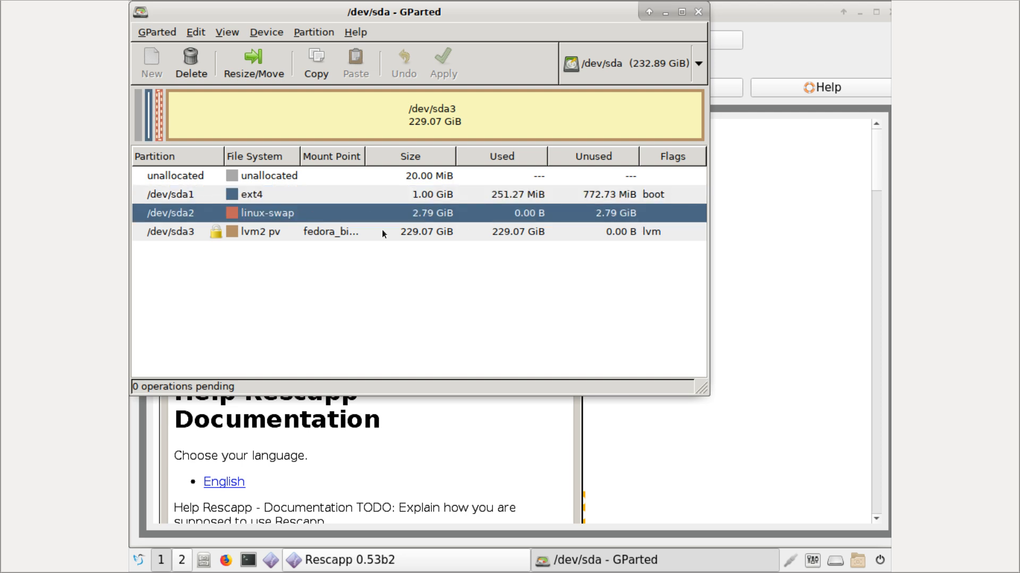
pyautogui.click(265, 233)
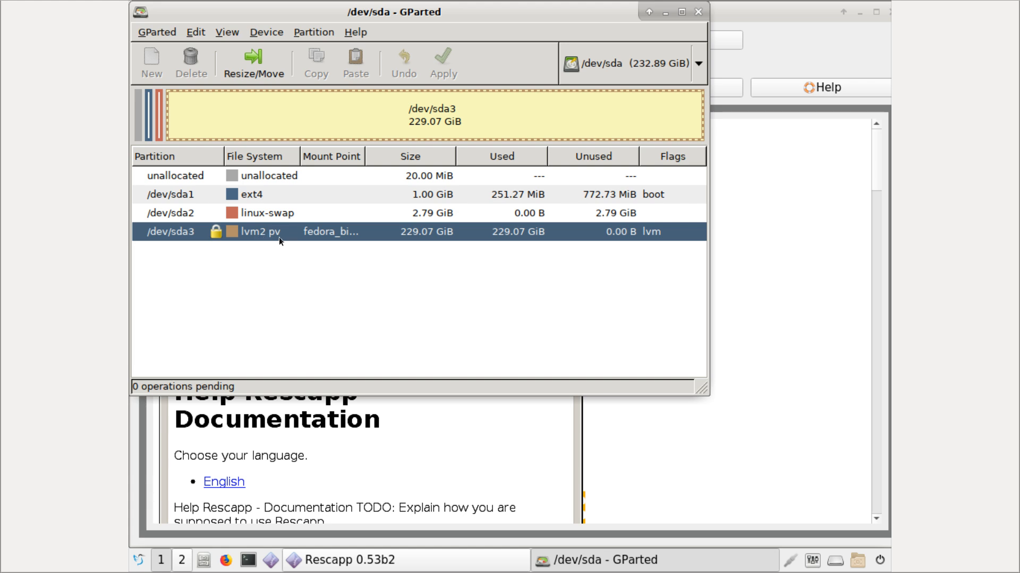
# Step: Maximize GParted, widen the Mount Point column, and examine the unallocated space and the /dev/sda1 partition
pyautogui.click(682, 13)
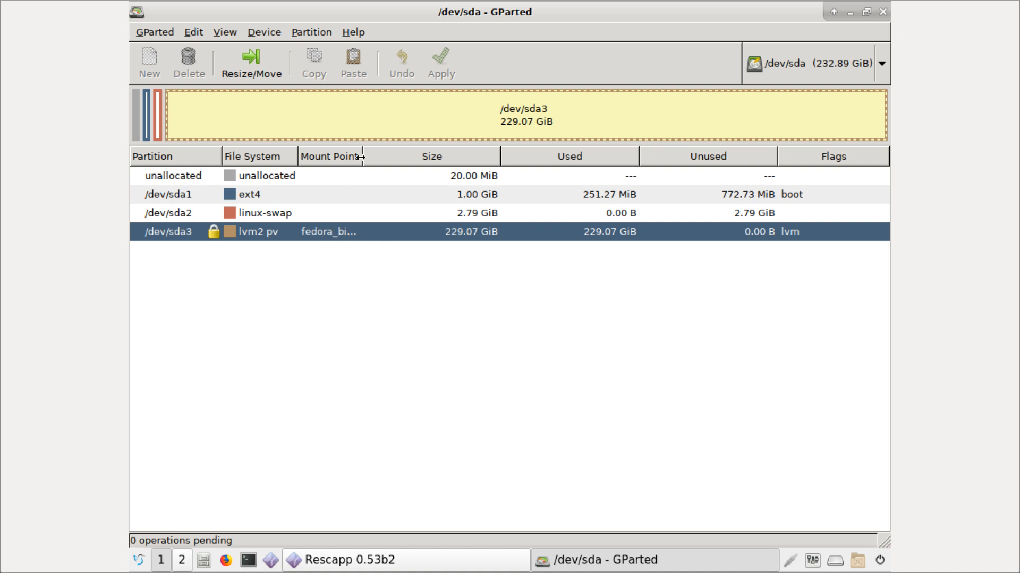
pyautogui.moveTo(360, 158); pyautogui.dragTo(384, 162)
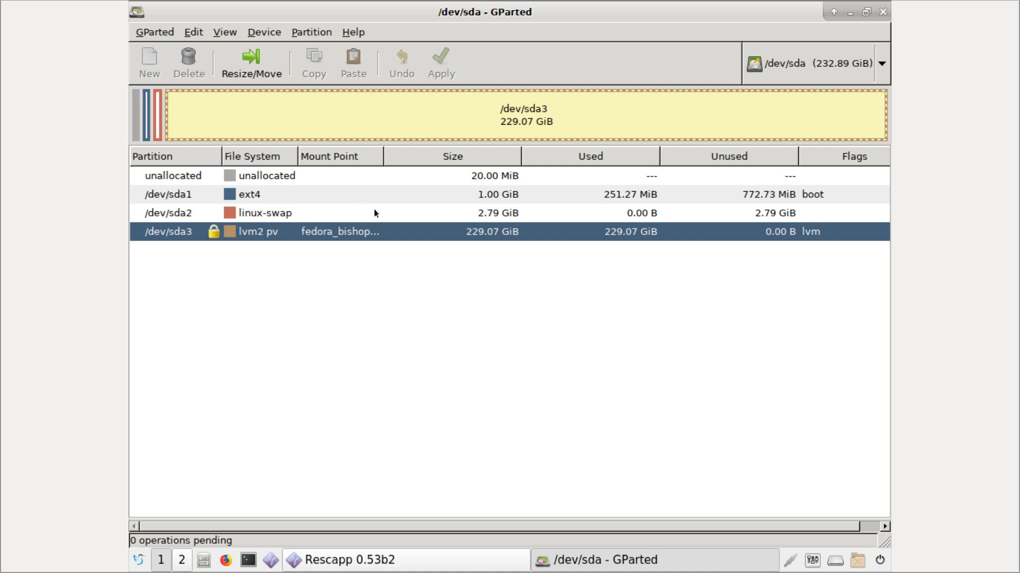
pyautogui.click(286, 178)
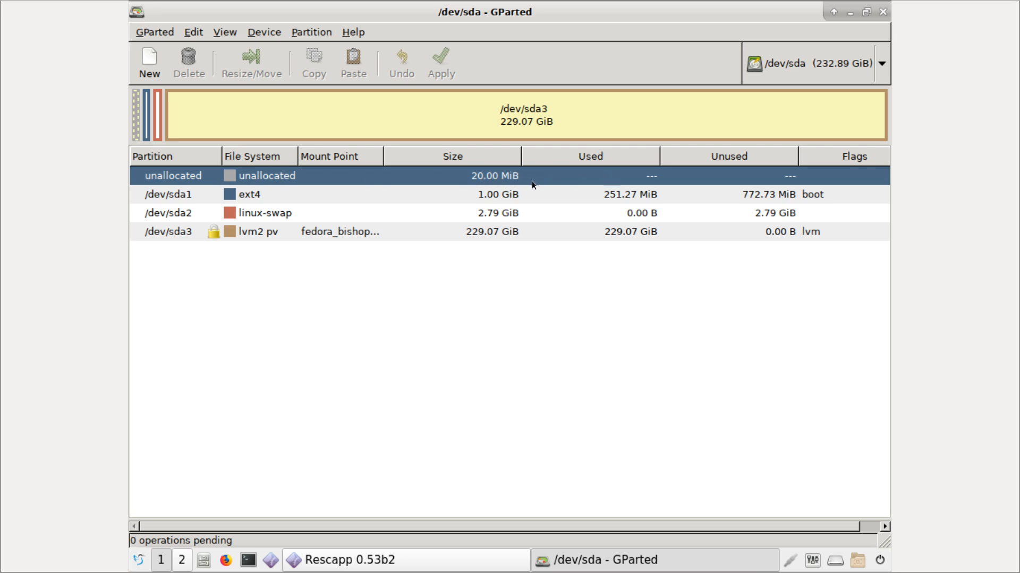
pyautogui.click(291, 197)
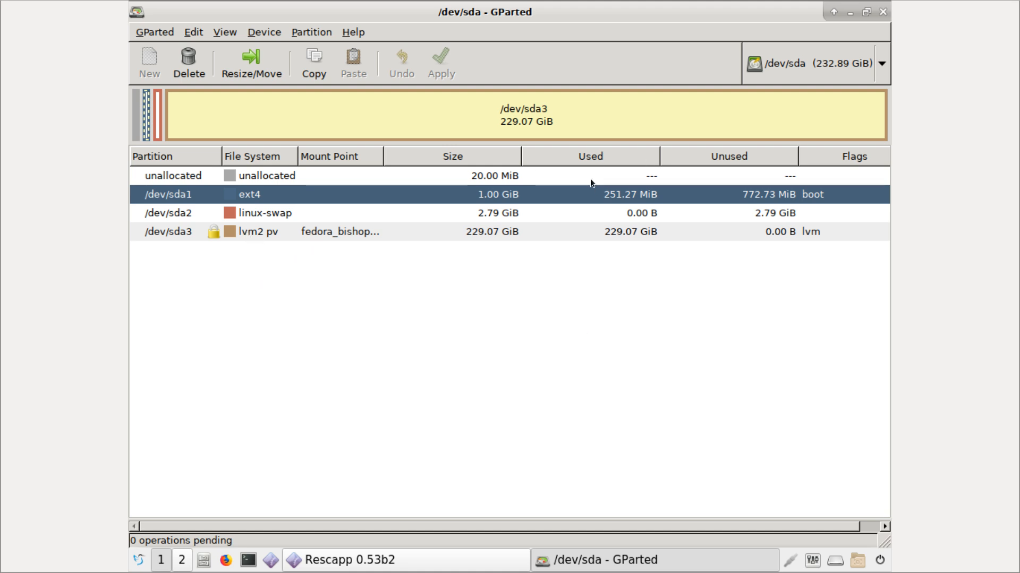
pyautogui.click(289, 176)
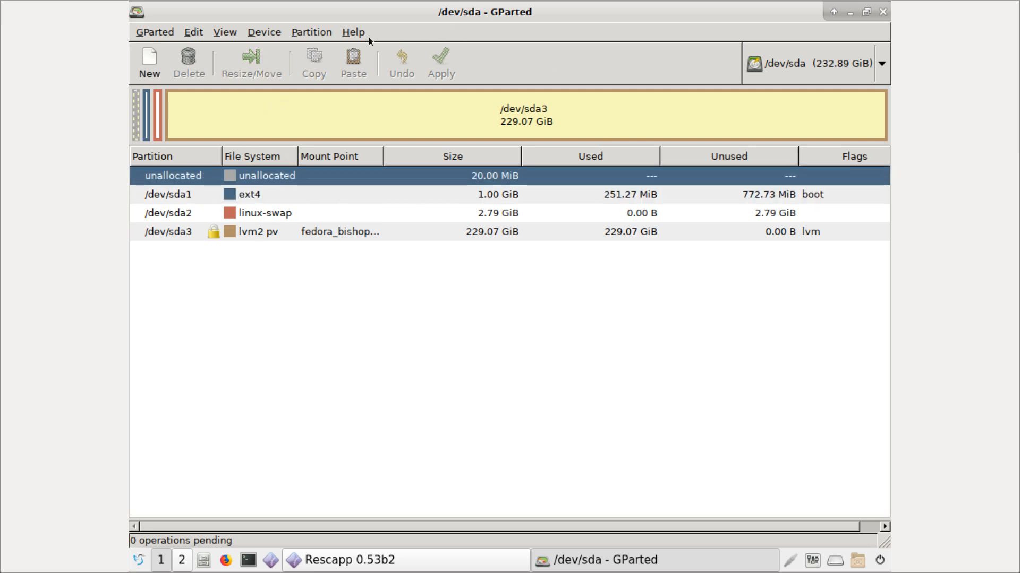
# Step: Review the partition type and file system choices for a new partition in the unallocated space, cancel without adding it, and close GParted
pyautogui.rightClick(320, 173)
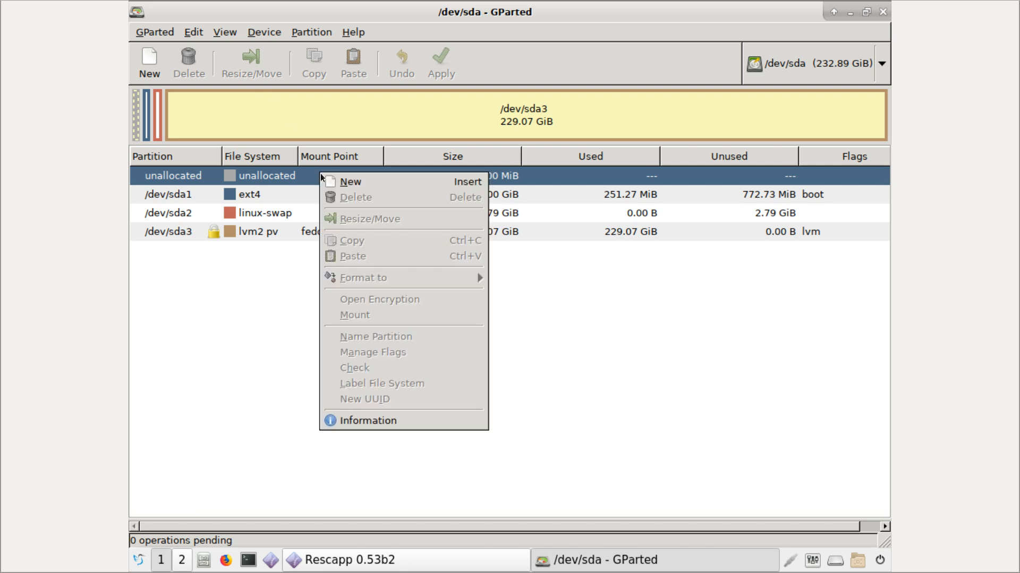
pyautogui.click(350, 182)
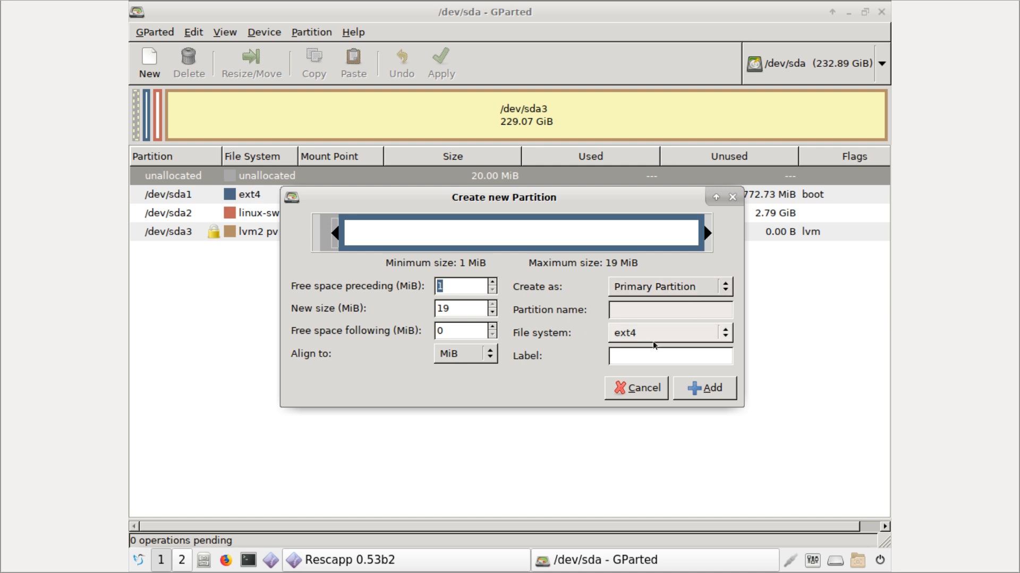
pyautogui.click(717, 288)
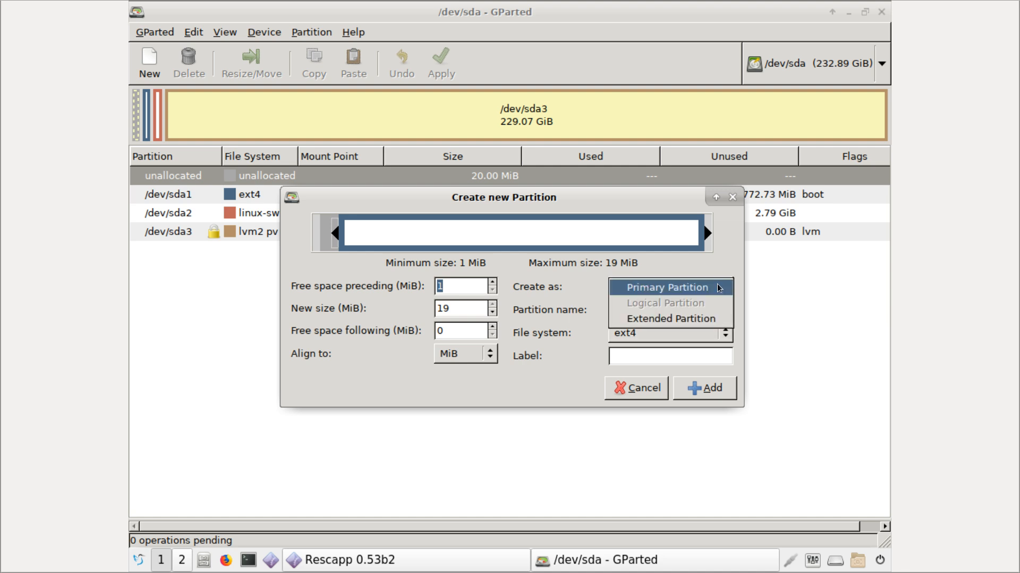
pyautogui.click(718, 287)
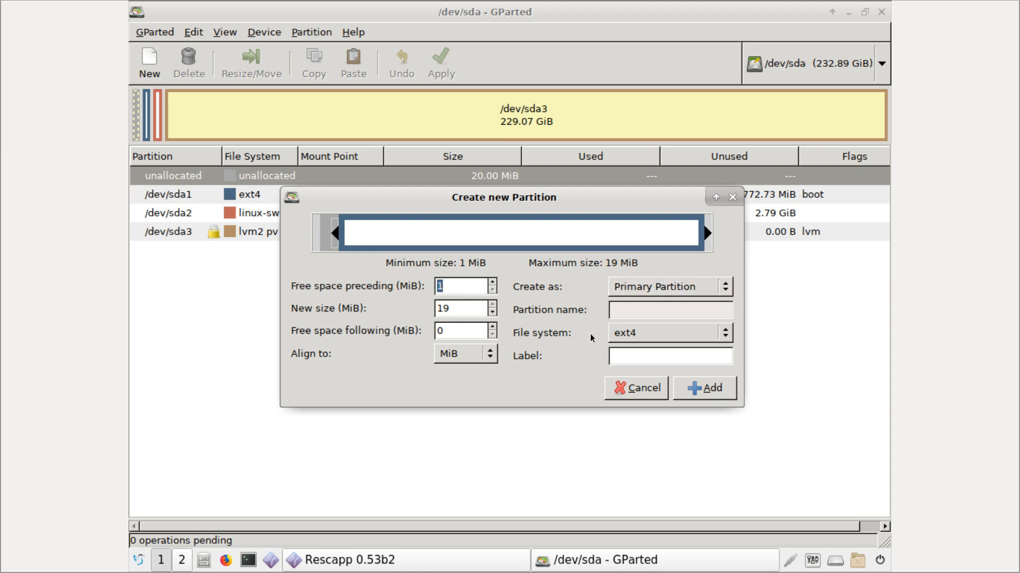
pyautogui.click(711, 334)
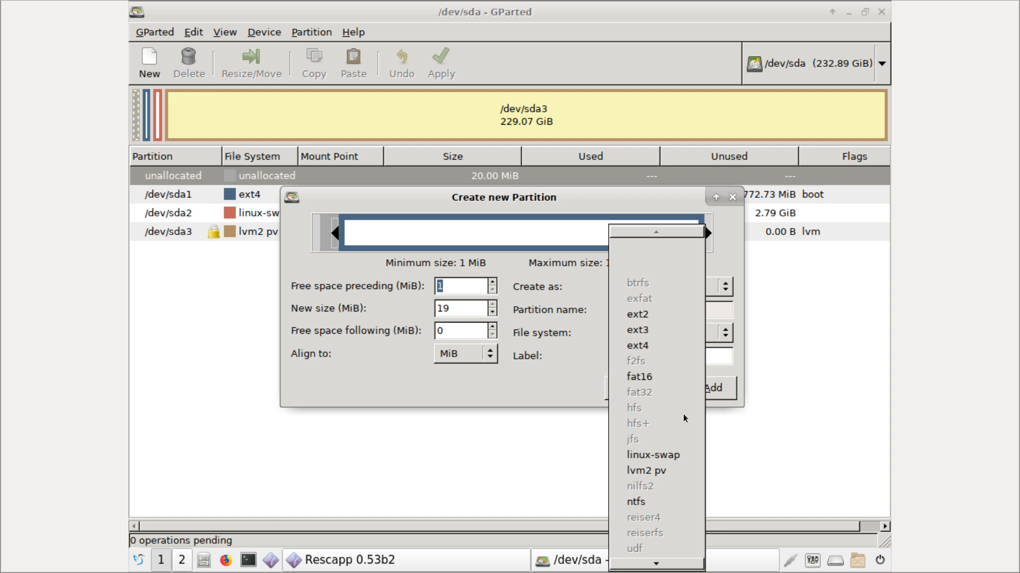
pyautogui.moveTo(684, 566)
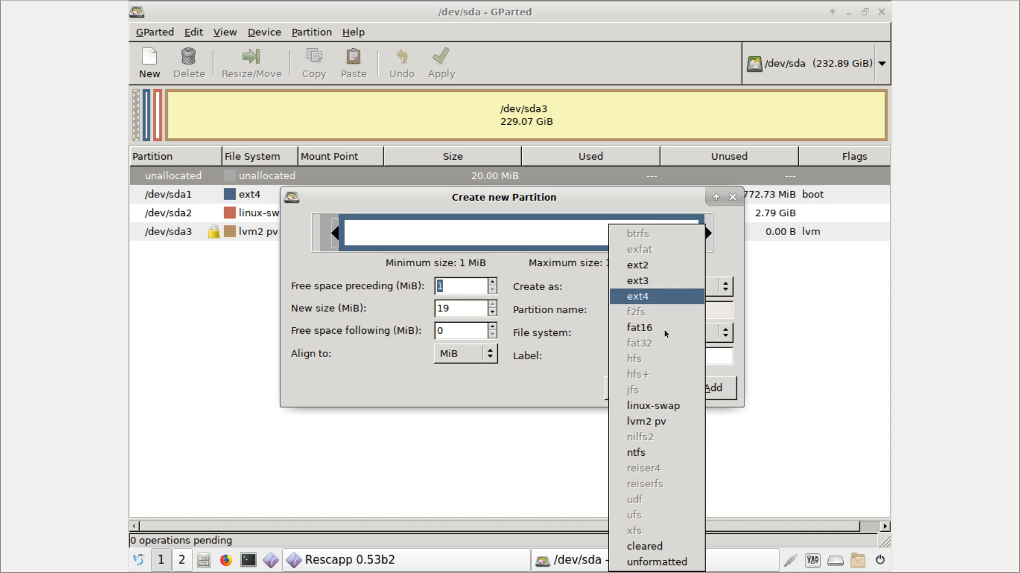
pyautogui.click(572, 390)
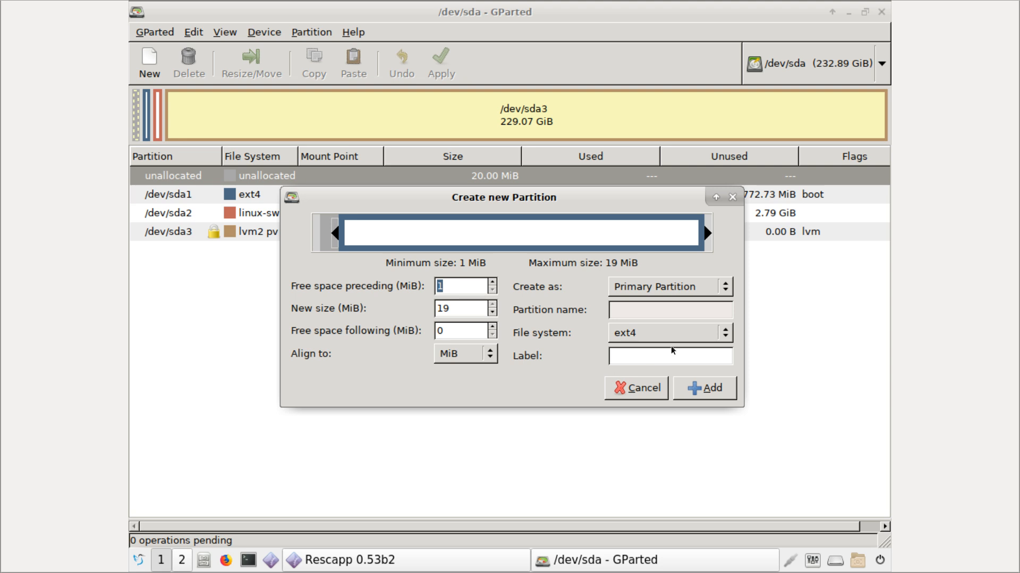
pyautogui.click(680, 333)
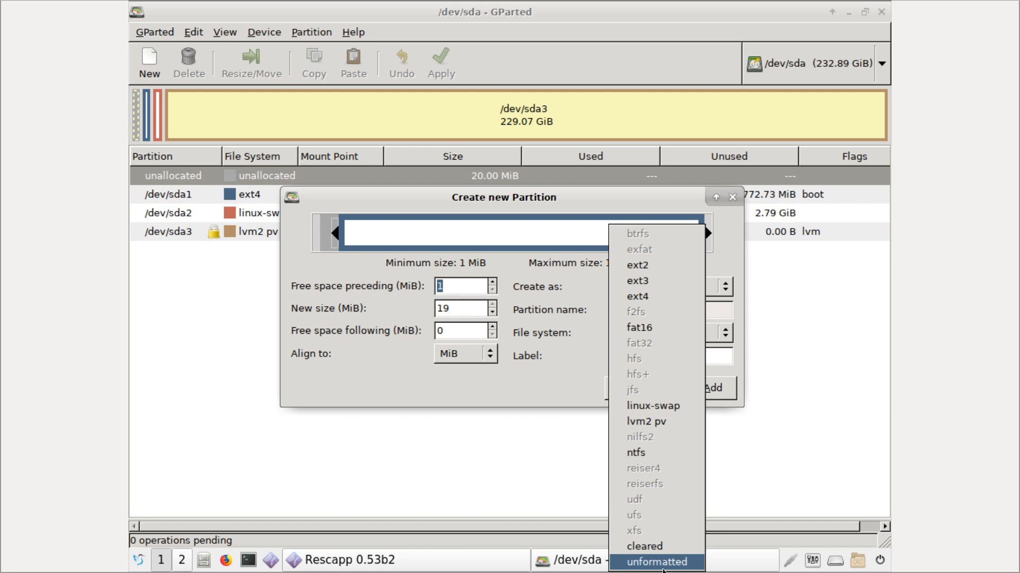
pyautogui.click(548, 375)
pyautogui.click(637, 390)
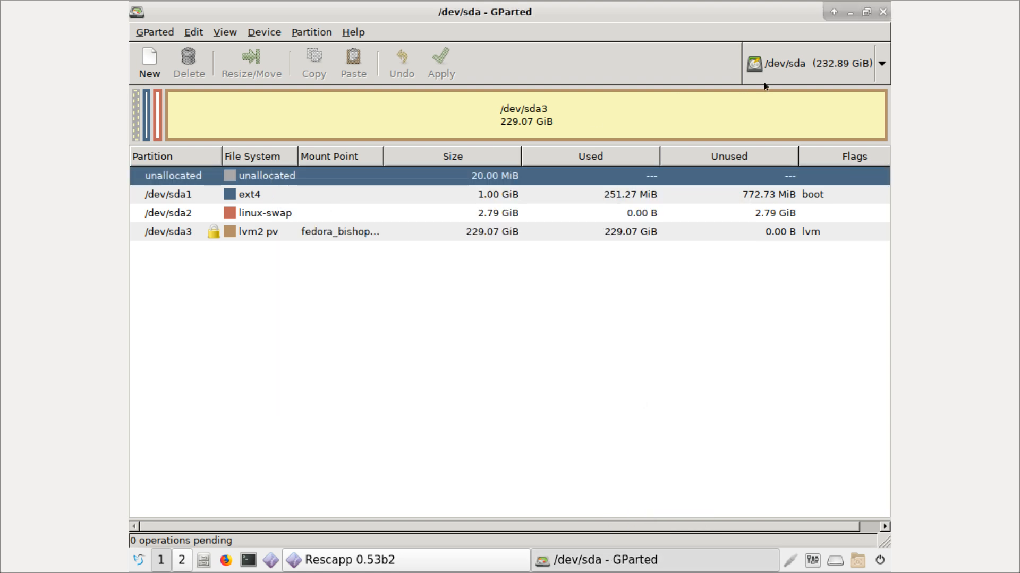
pyautogui.click(882, 12)
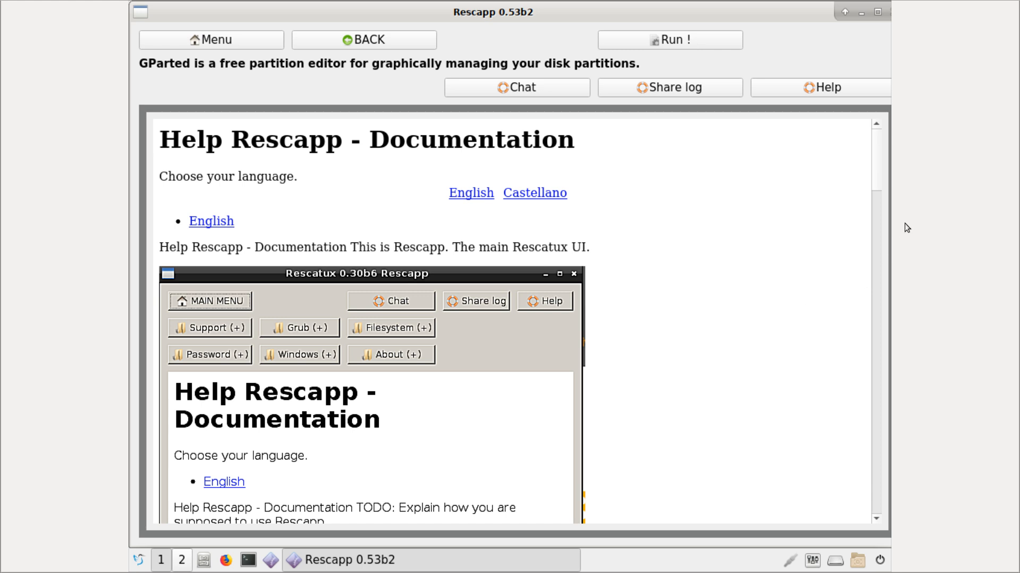
# Step: Skim the Gparted help page to its end and return to Rescapp's main menu
pyautogui.moveTo(875, 175); pyautogui.dragTo(874, 212)
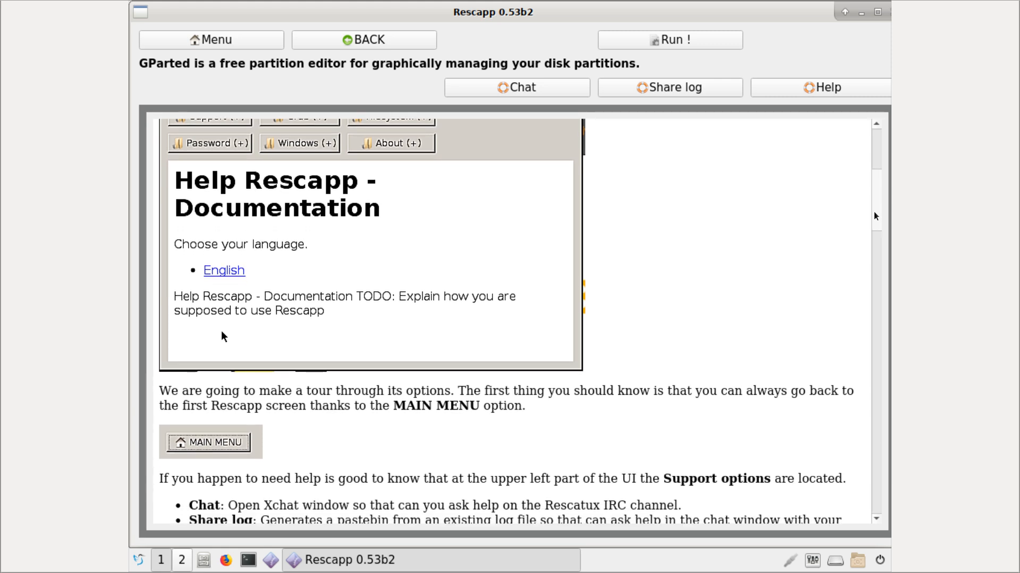
pyautogui.moveTo(874, 211); pyautogui.dragTo(886, 457)
pyautogui.moveTo(937, 134); pyautogui.dragTo(947, 3)
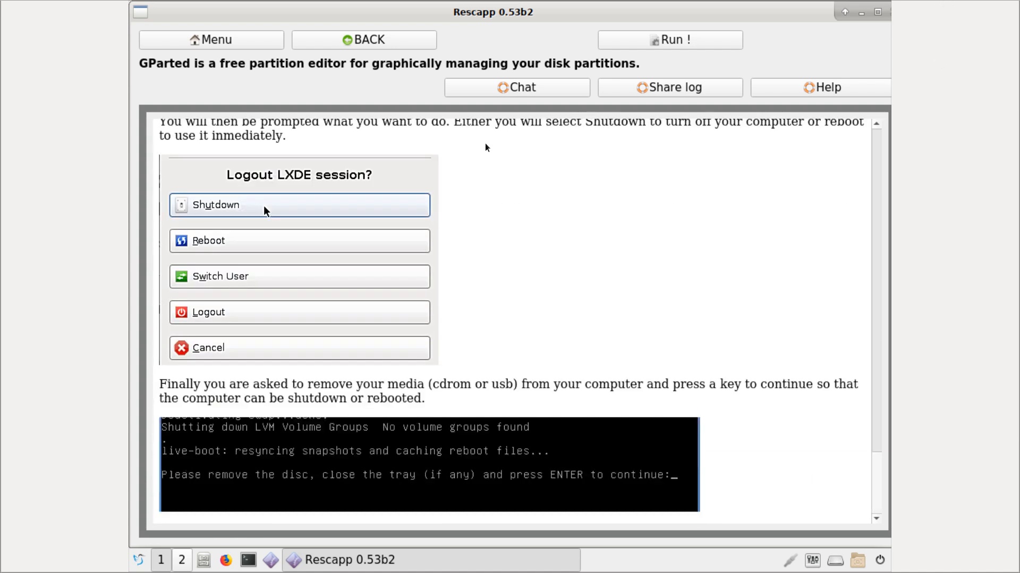
pyautogui.click(332, 40)
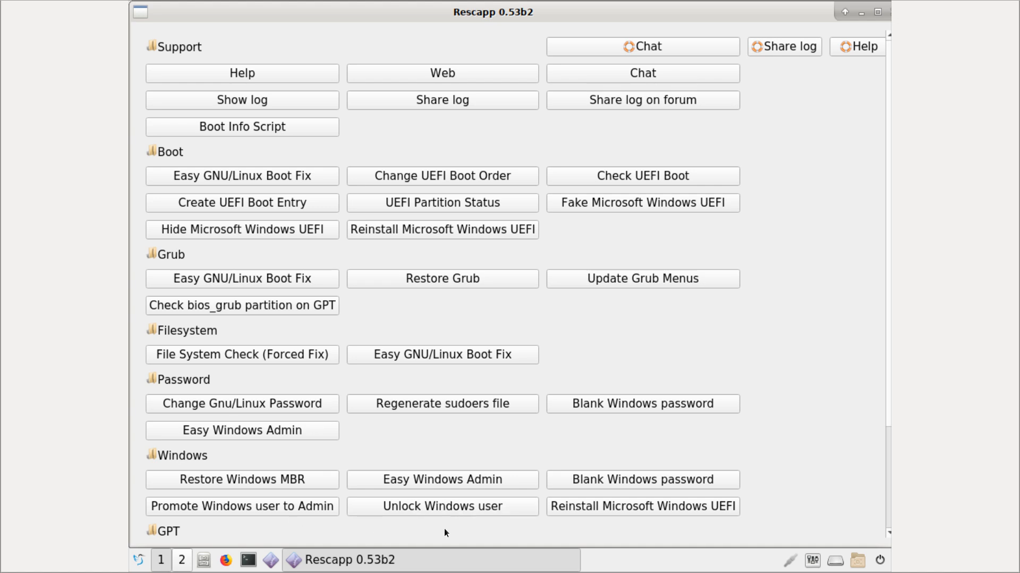
# Step: Open Photorec from the Expert Tools group, skim its help page, and return to the main menu
pyautogui.scroll(-5, 474, 505)
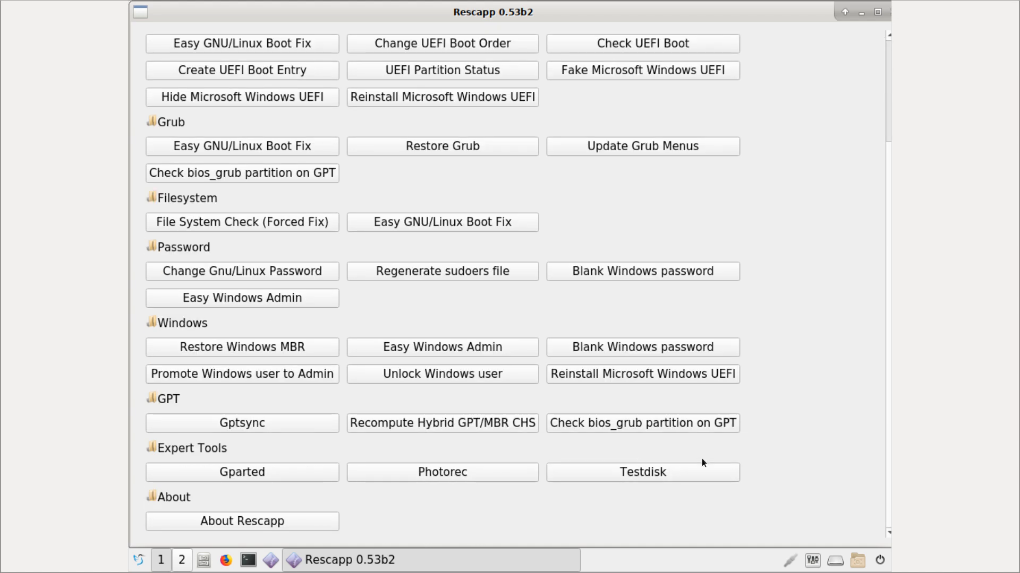
pyautogui.click(494, 479)
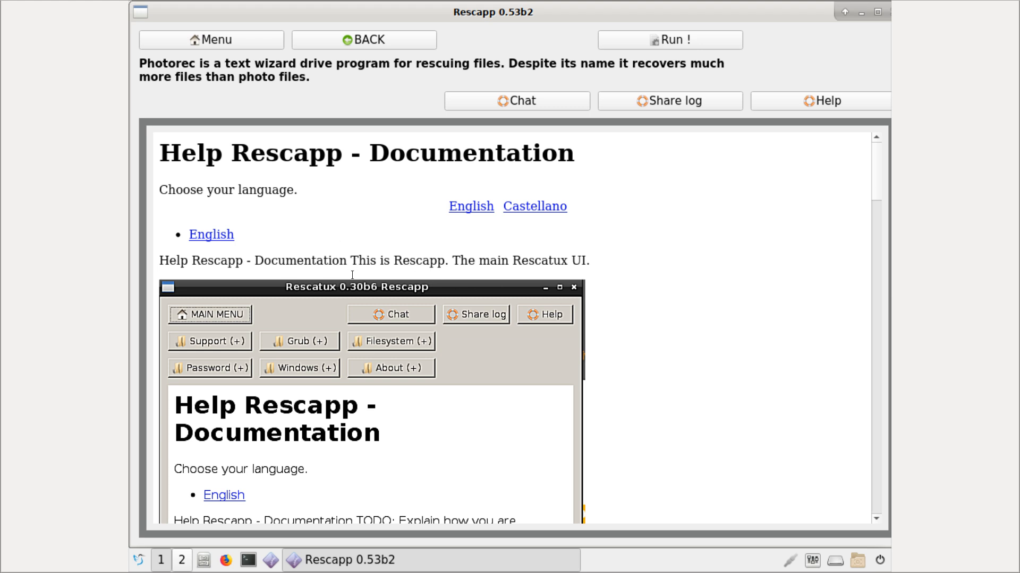
pyautogui.scroll(-5, 631, 408)
pyautogui.scroll(-3, 630, 409)
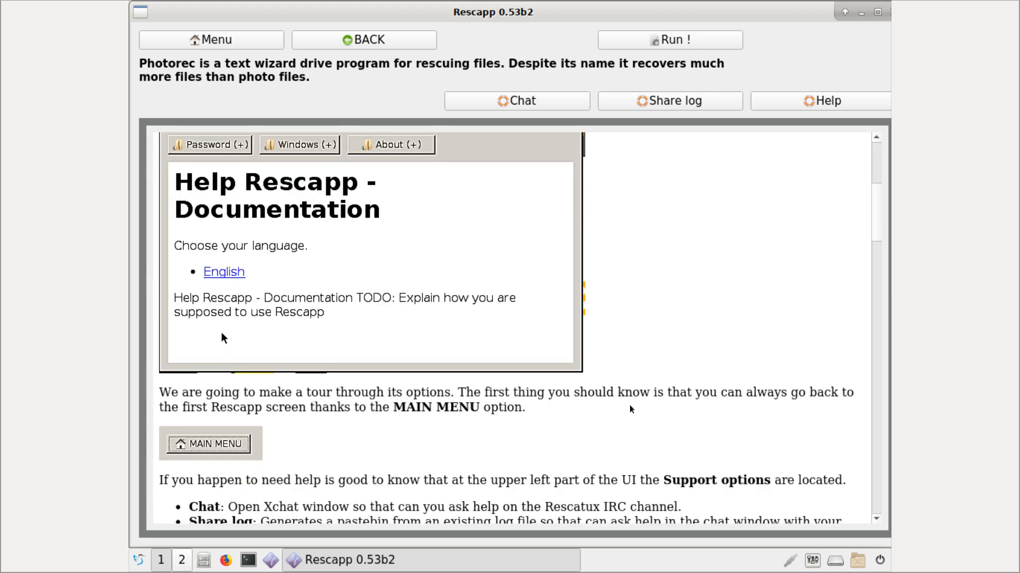
pyautogui.scroll(5, 630, 404)
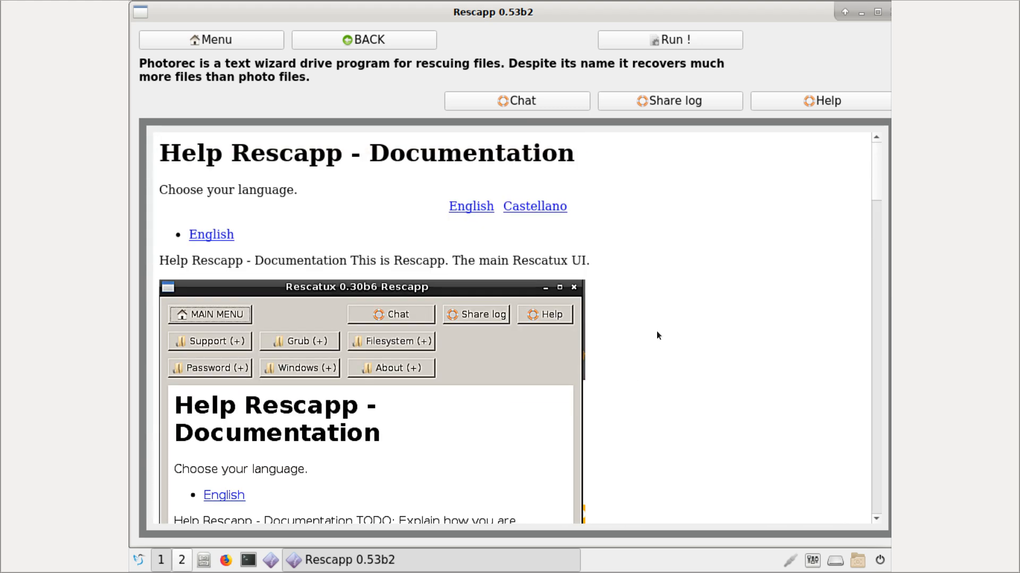
pyautogui.click(394, 43)
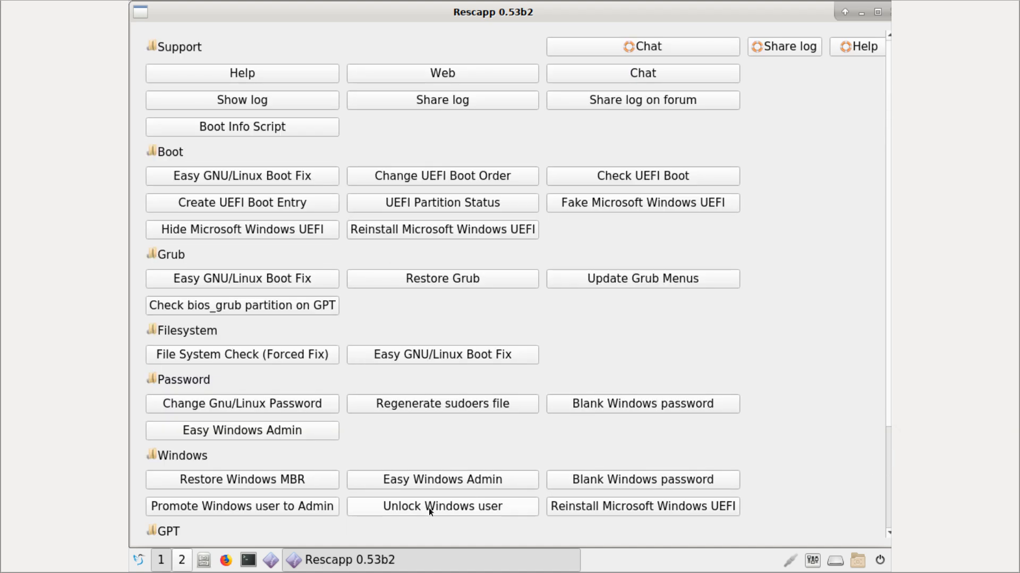
# Step: Look over the lower groups of the main menu, minimize Rescapp, and switch to desktop 2
pyautogui.scroll(-5, 479, 464)
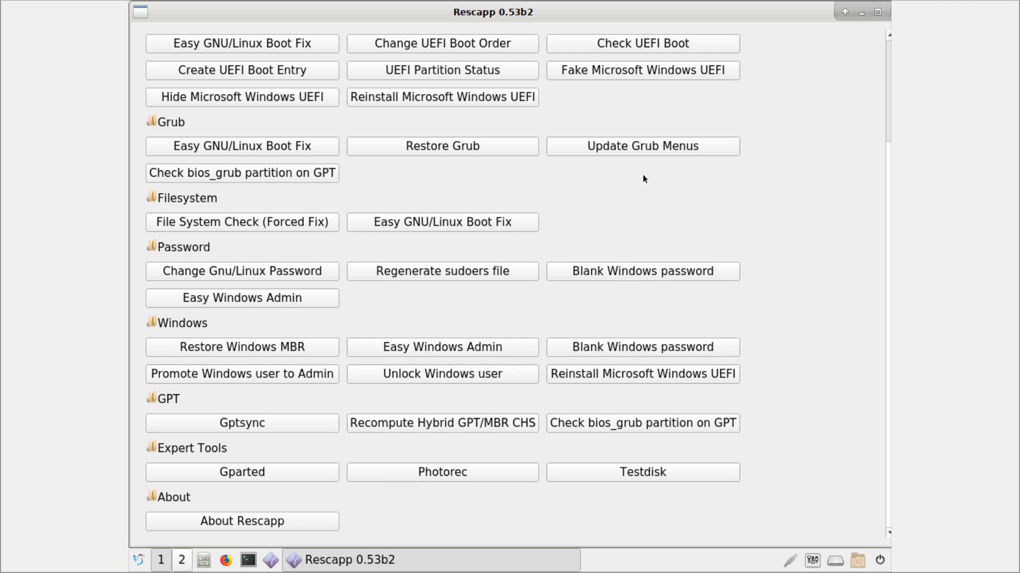
pyautogui.click(861, 13)
pyautogui.click(334, 565)
pyautogui.click(184, 565)
pyautogui.click(161, 565)
pyautogui.click(183, 565)
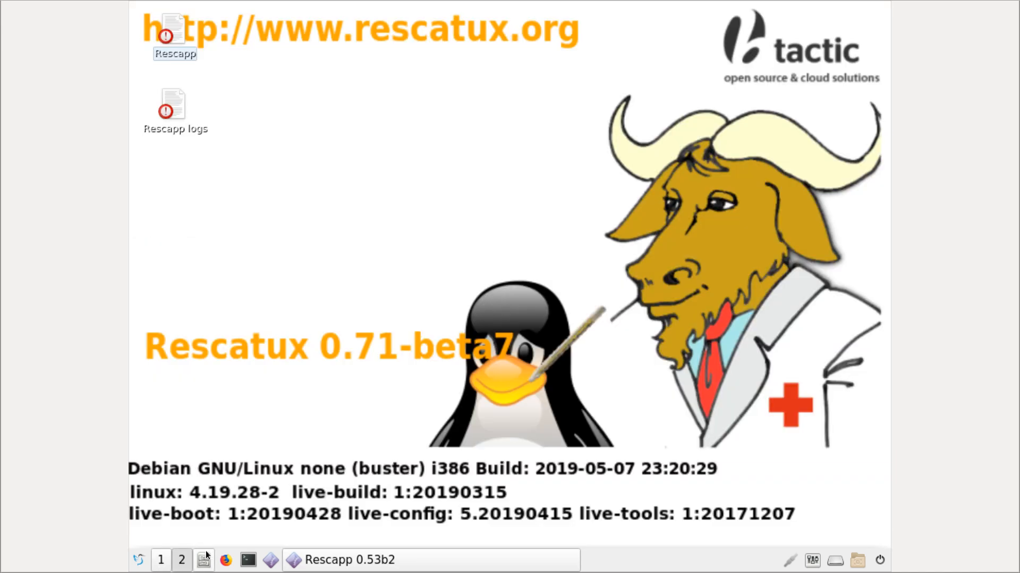
# Step: Look over the Graphics and Internet groups of the desktop's application menu without starting anything
pyautogui.click(140, 561)
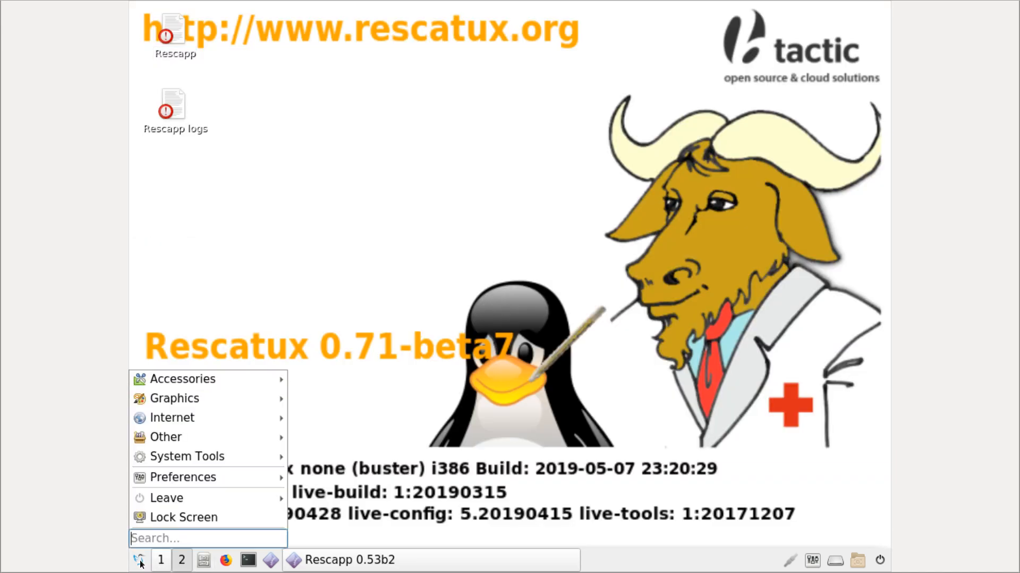
pyautogui.moveTo(228, 389)
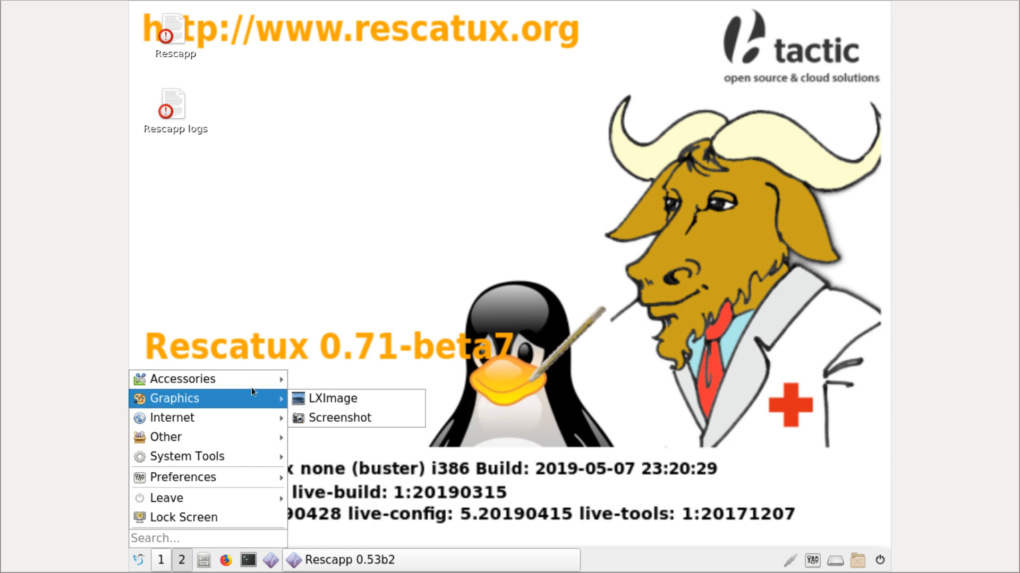
pyautogui.moveTo(285, 380)
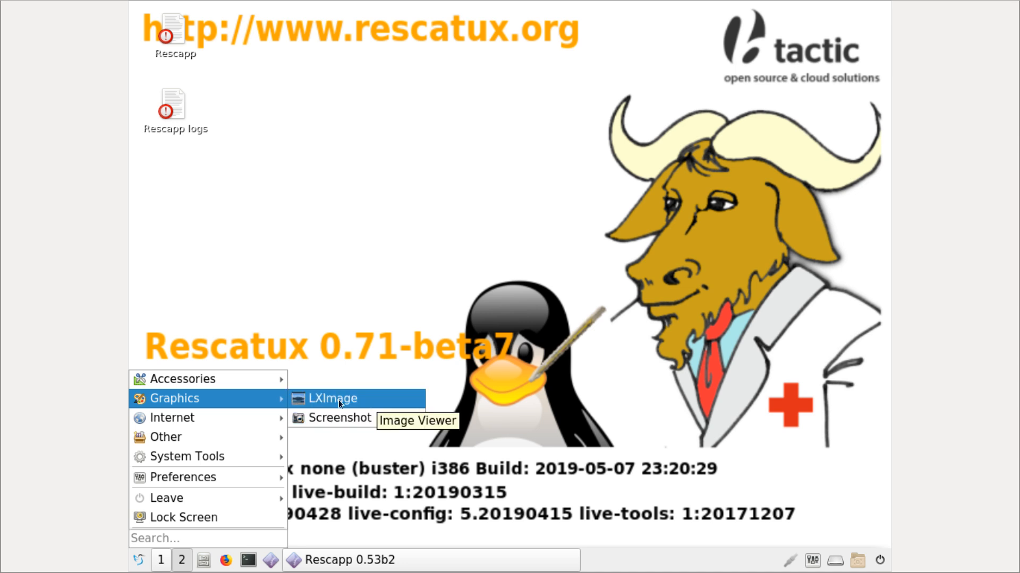
pyautogui.moveTo(227, 418)
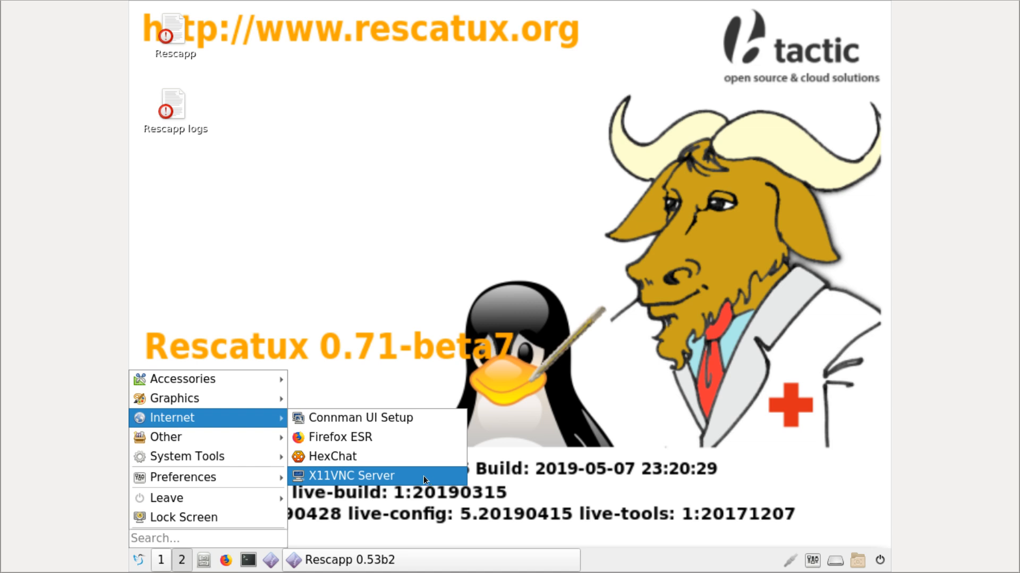
pyautogui.click(534, 225)
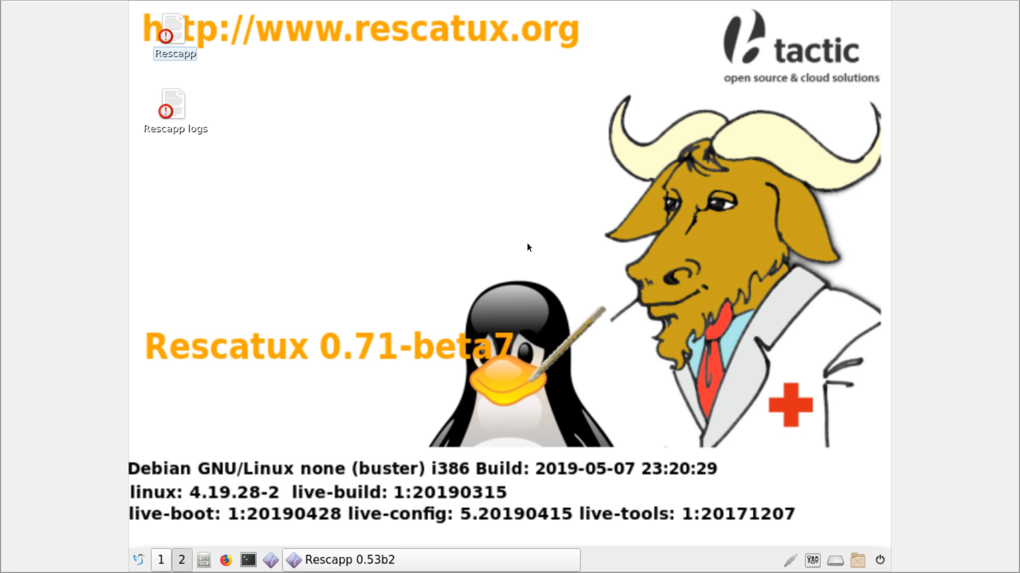
# Step: On desktop 1, open Easy GNU/Linux Boot Fix from Rescapp's Boot group and skim its help page to the end
pyautogui.click(161, 560)
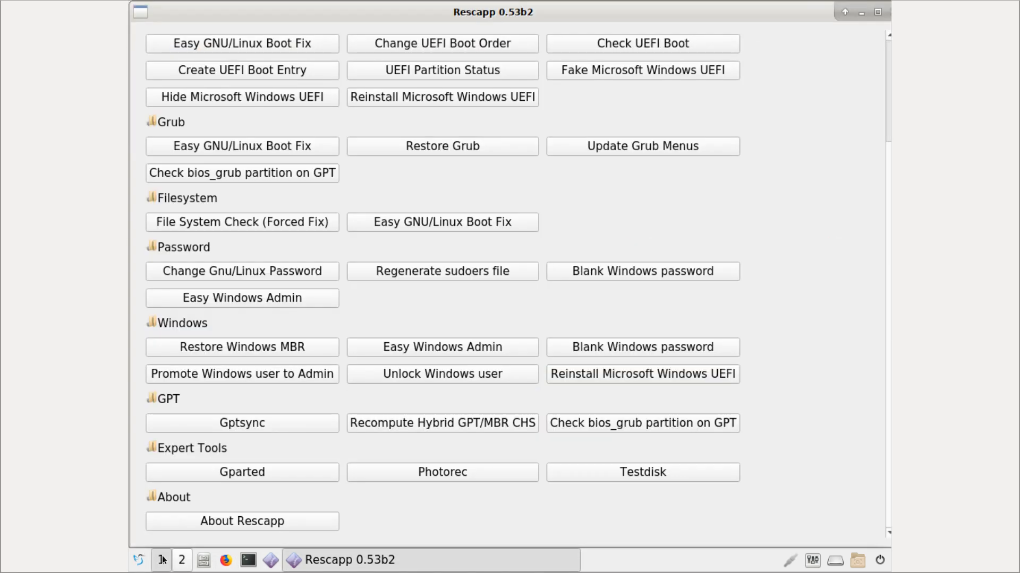
pyautogui.scroll(5, 779, 268)
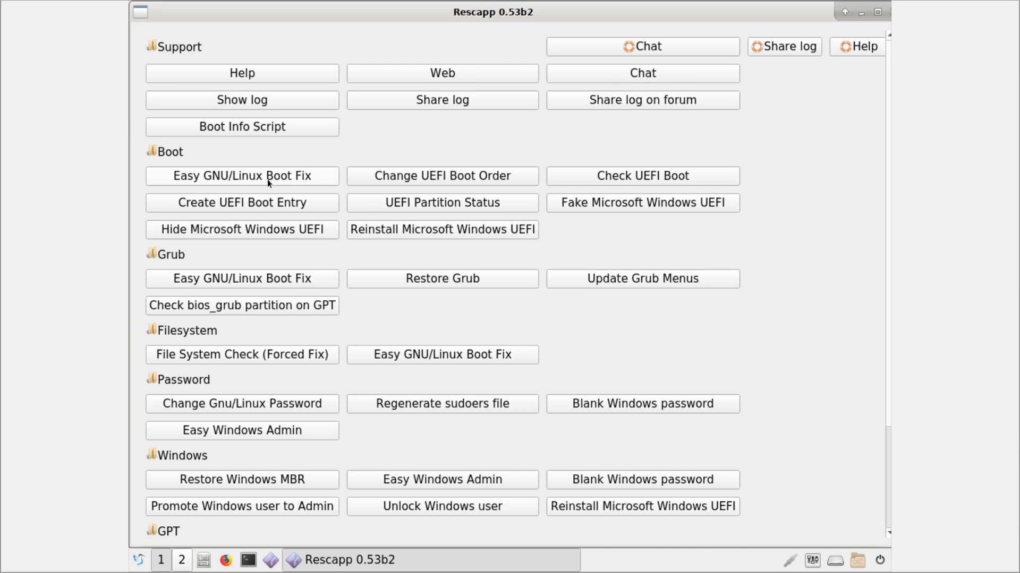
pyautogui.click(314, 178)
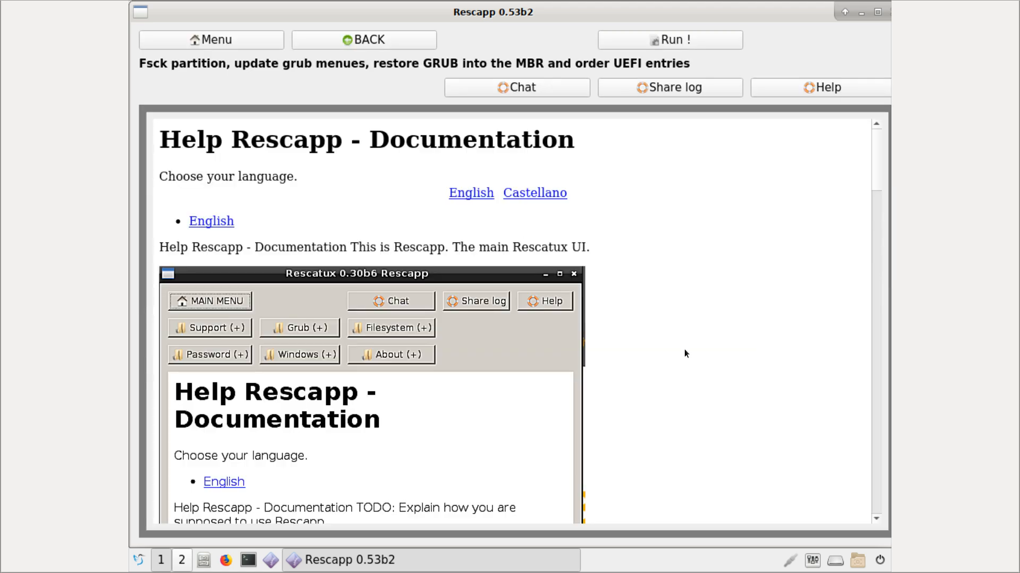
pyautogui.scroll(-3, 685, 353)
pyautogui.scroll(-7, 871, 189)
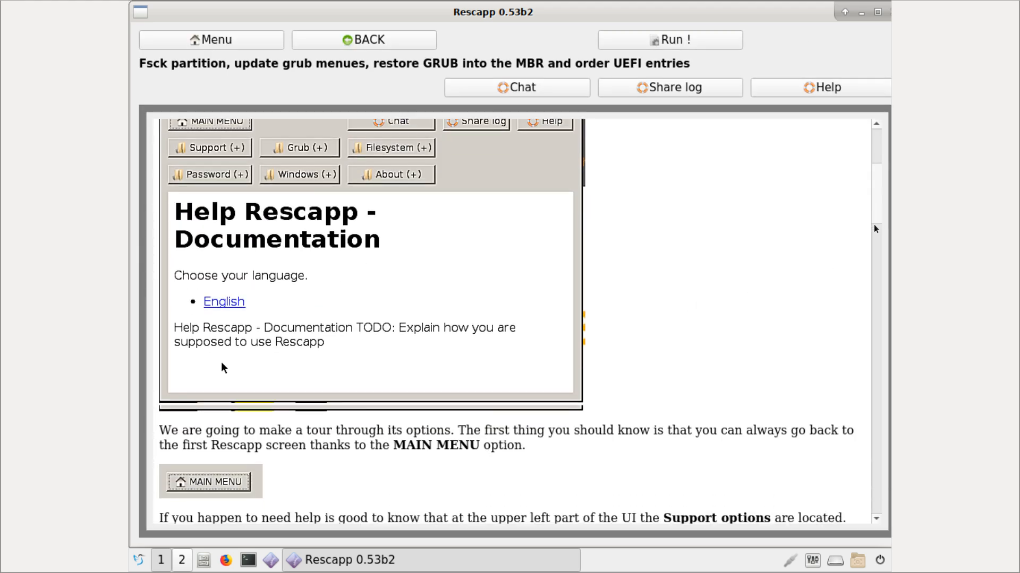
pyautogui.scroll(-11, 876, 280)
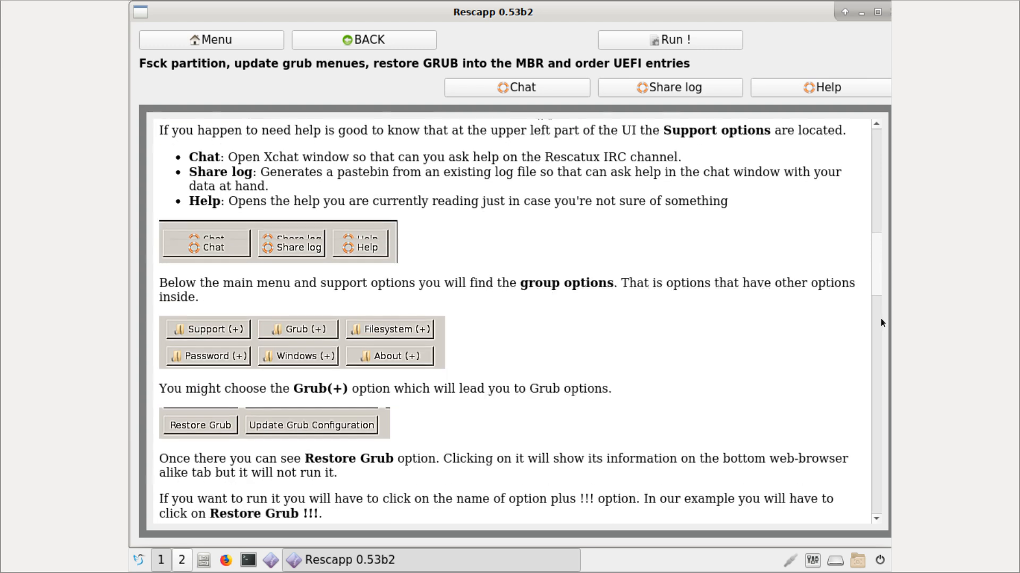
pyautogui.scroll(-11, 881, 360)
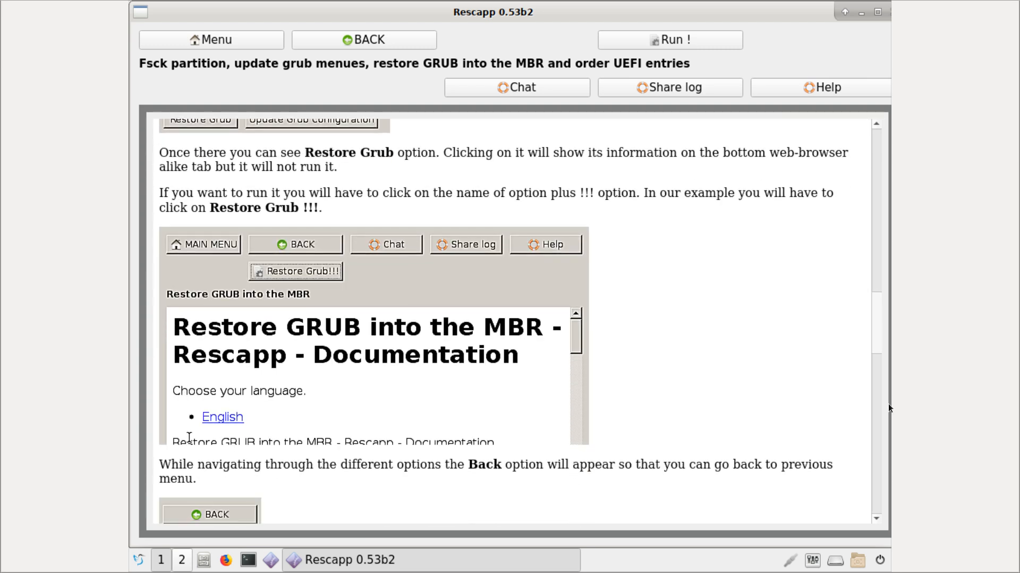
pyautogui.scroll(-12, 887, 440)
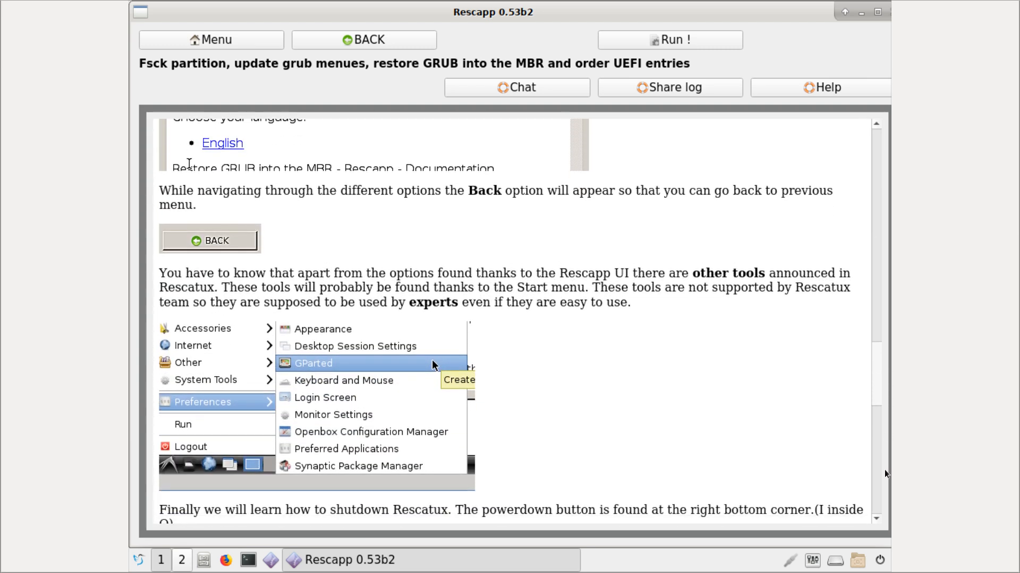
pyautogui.scroll(-8, 880, 488)
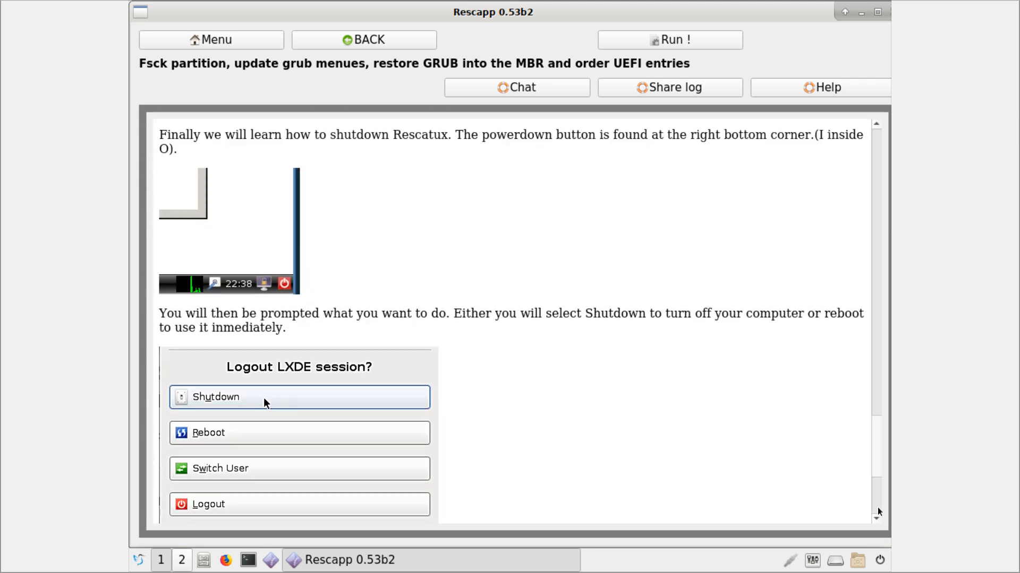
pyautogui.scroll(-4, 874, 521)
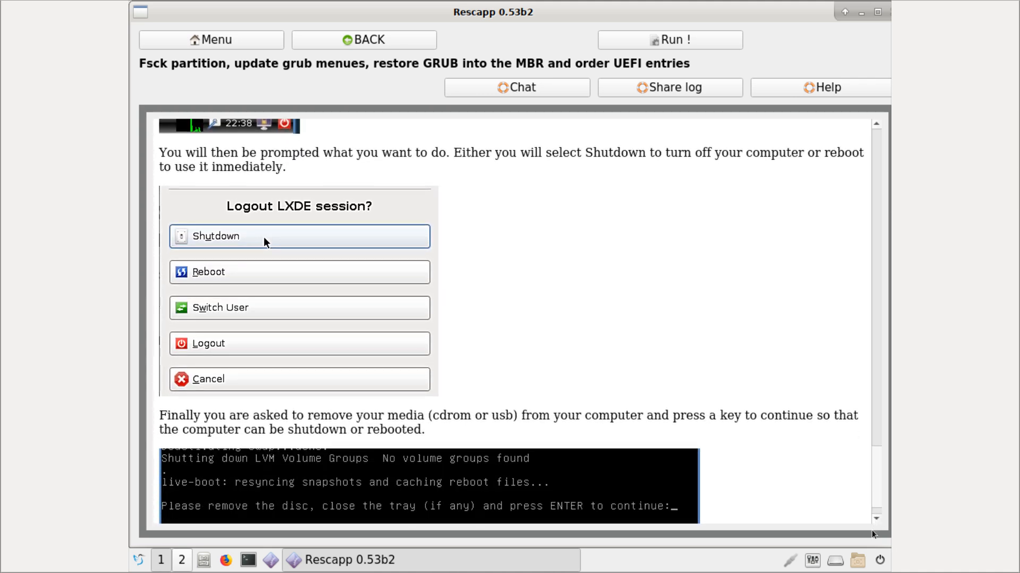
# Step: Go back to the start of the Easy GNU/Linux Boot Fix help page and return to Rescapp's main menu
pyautogui.moveTo(880, 491); pyautogui.dragTo(803, 83)
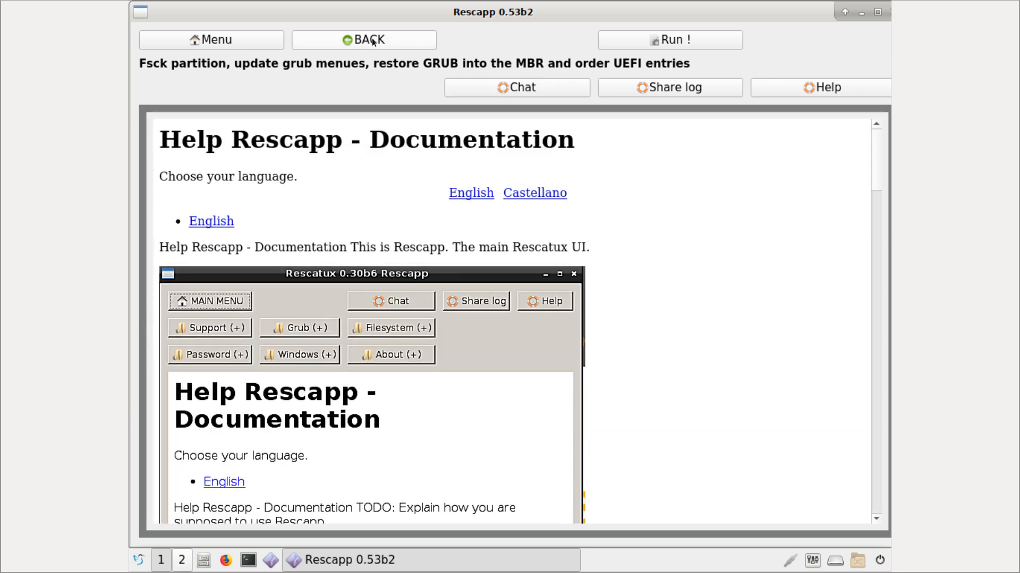
pyautogui.click(337, 36)
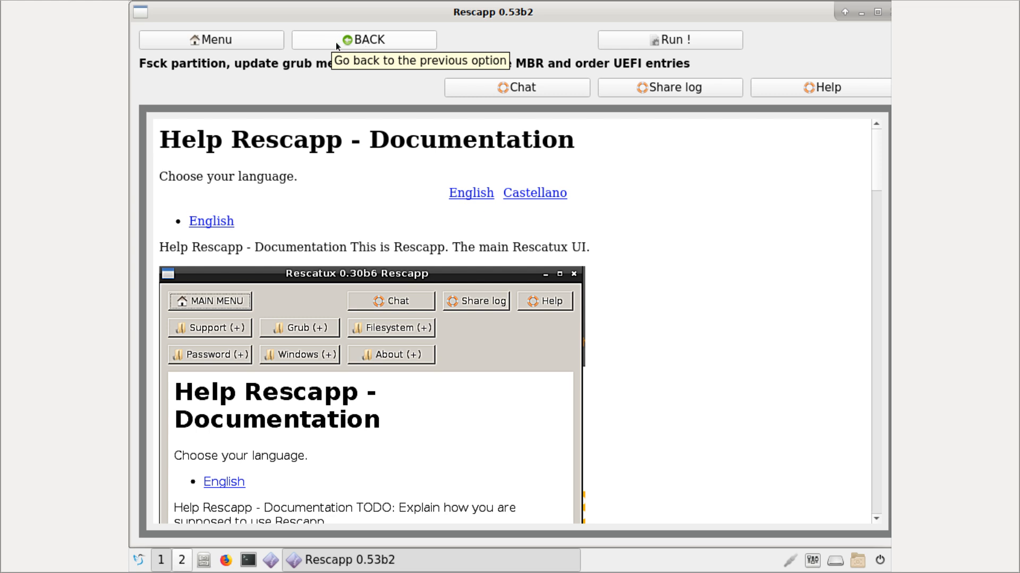
pyautogui.click(336, 41)
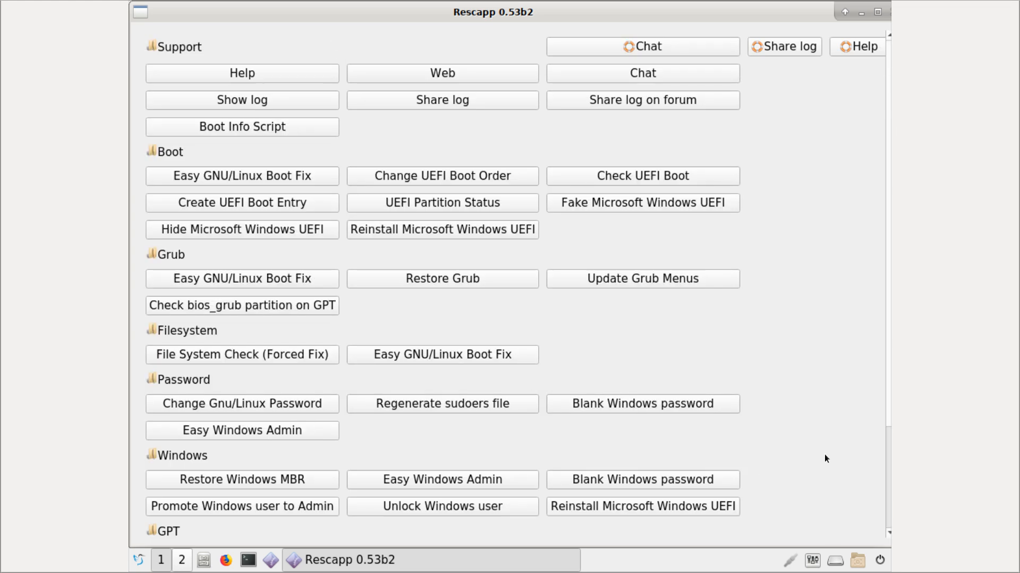
# Step: Compare desktops 1 and 2 by switching between them and toggling the Rescapp window, finishing on desktop 2
pyautogui.click(182, 560)
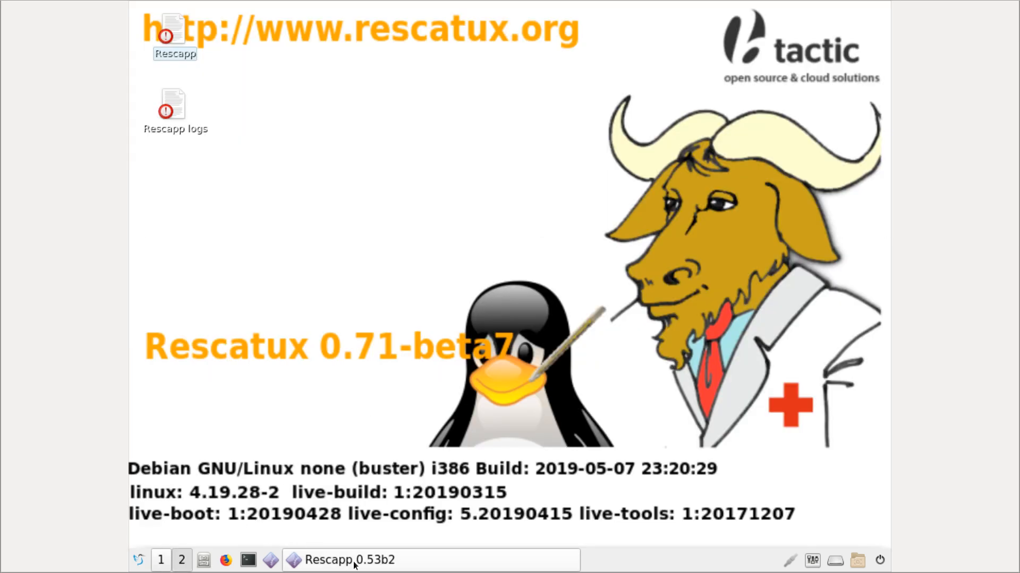
pyautogui.click(331, 561)
pyautogui.click(333, 562)
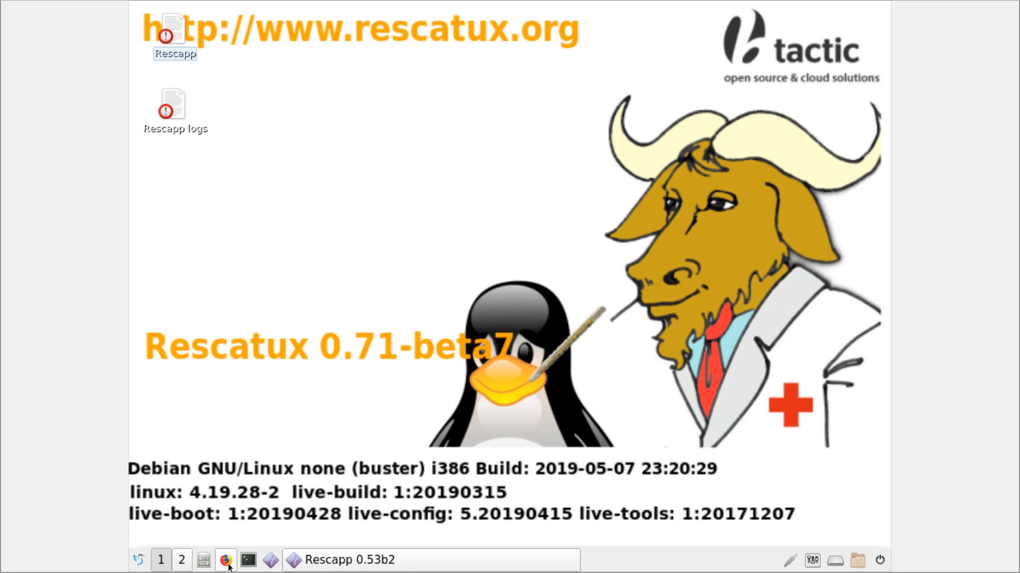
pyautogui.click(182, 562)
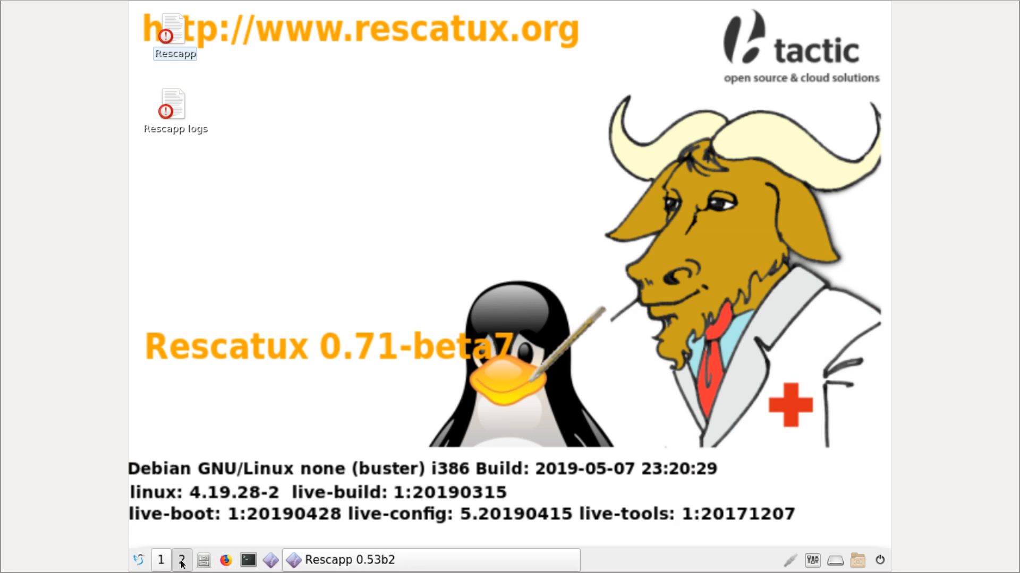
pyautogui.click(162, 562)
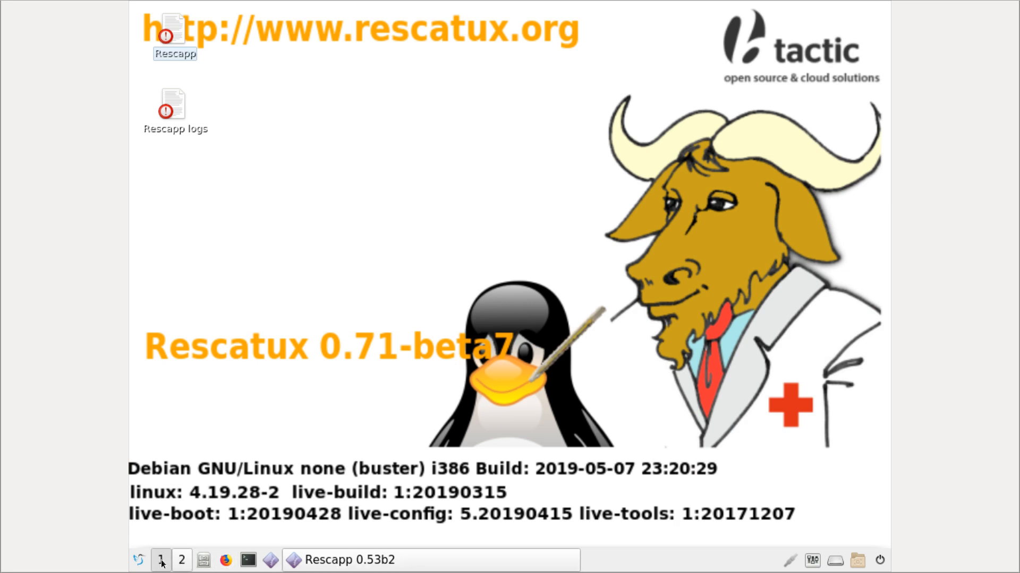
pyautogui.click(370, 568)
pyautogui.click(182, 563)
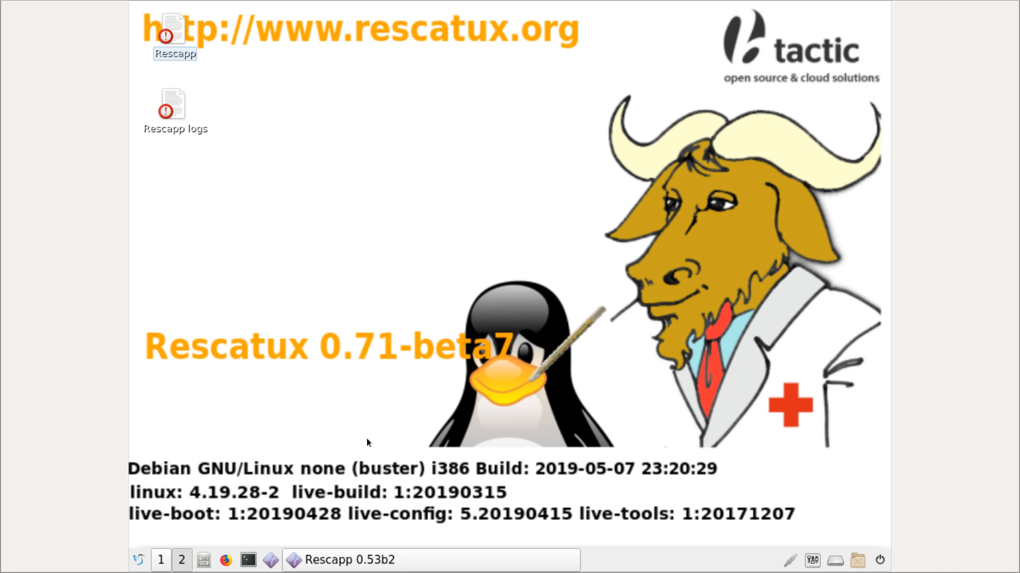
# Step: Look over the Leave and System Tools groups of the application menu and close it without choosing anything
pyautogui.click(140, 564)
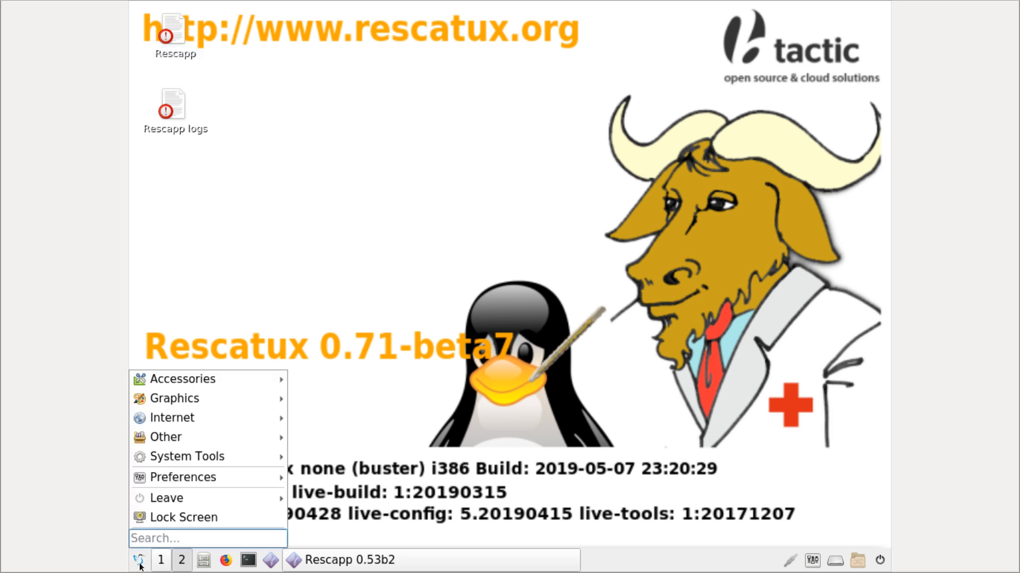
pyautogui.moveTo(211, 499)
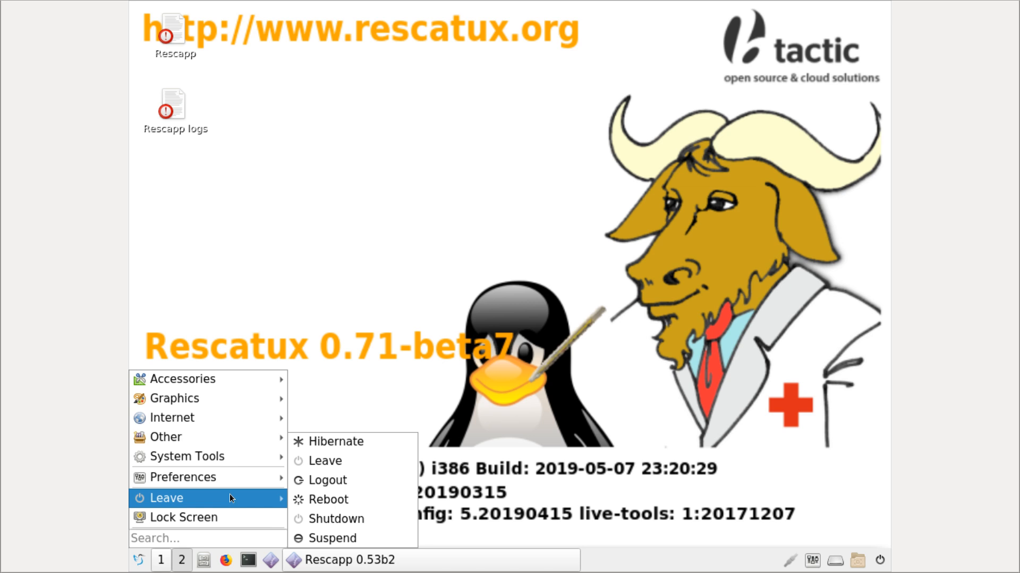
pyautogui.moveTo(244, 461)
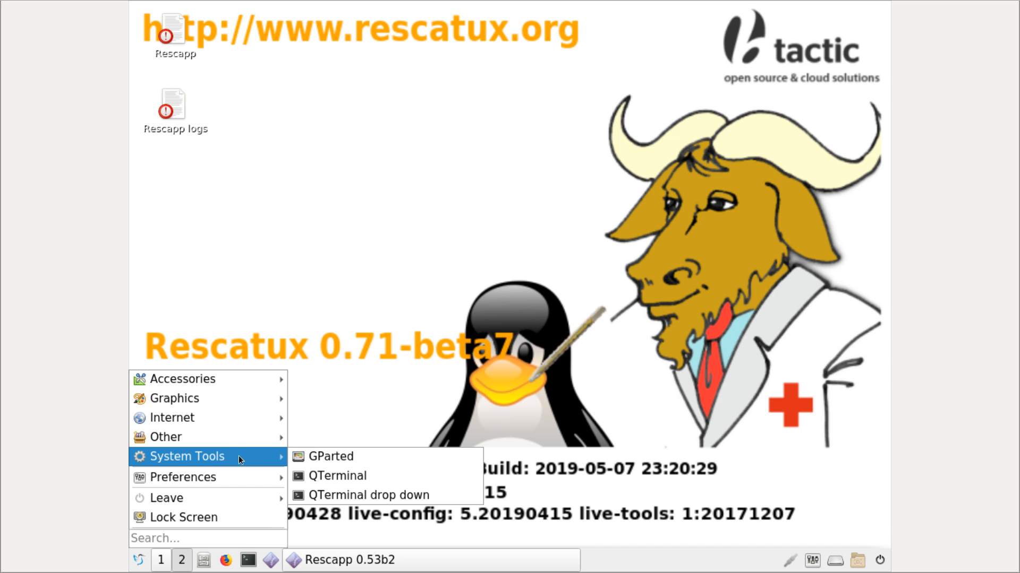
pyautogui.click(514, 311)
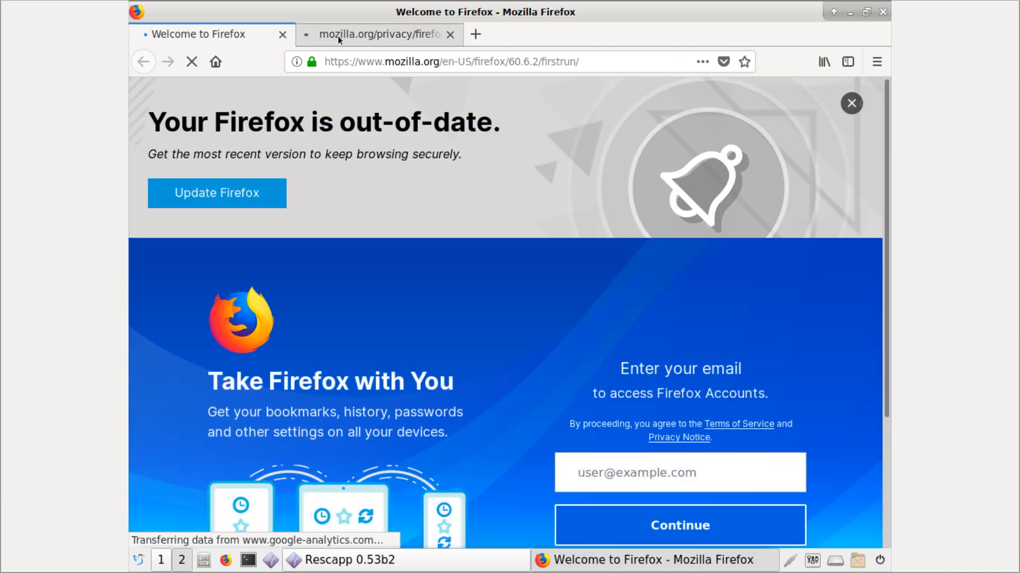
# Step: In Firefox, close the Welcome to Firefox tab and open whatsmyip.org in the remaining one
pyautogui.click(282, 34)
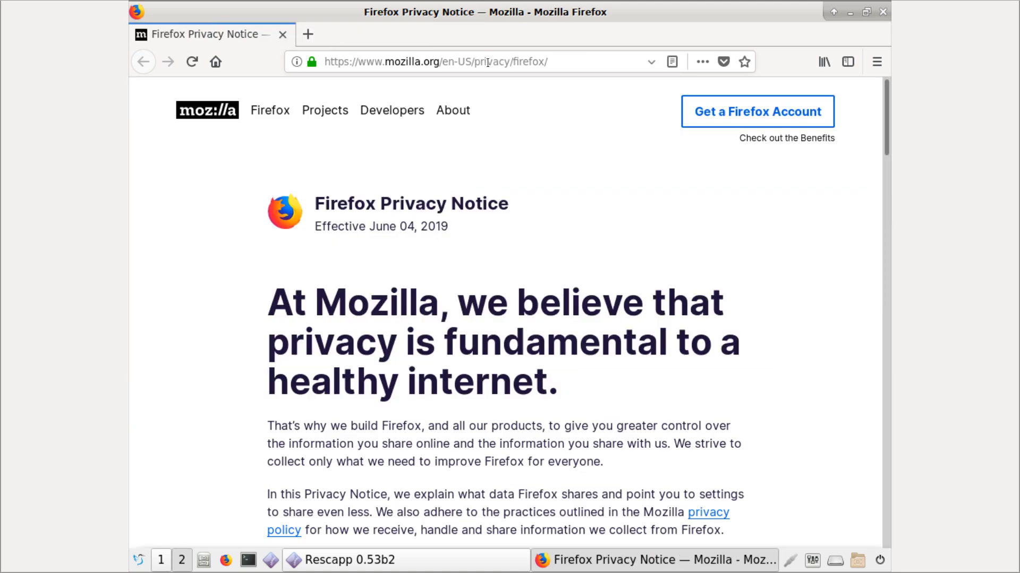
pyautogui.click(488, 63)
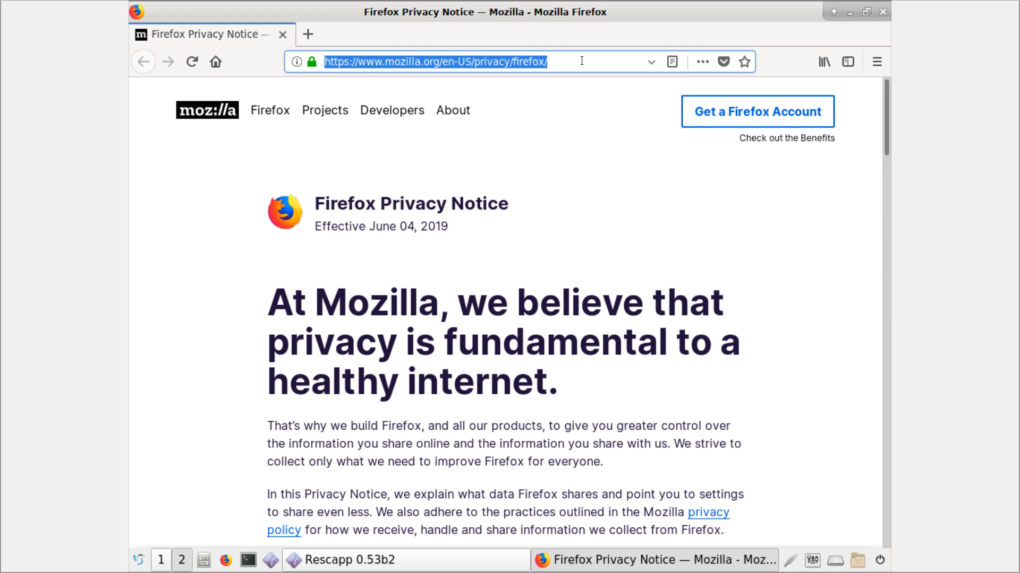
pyautogui.write('whatsmy')
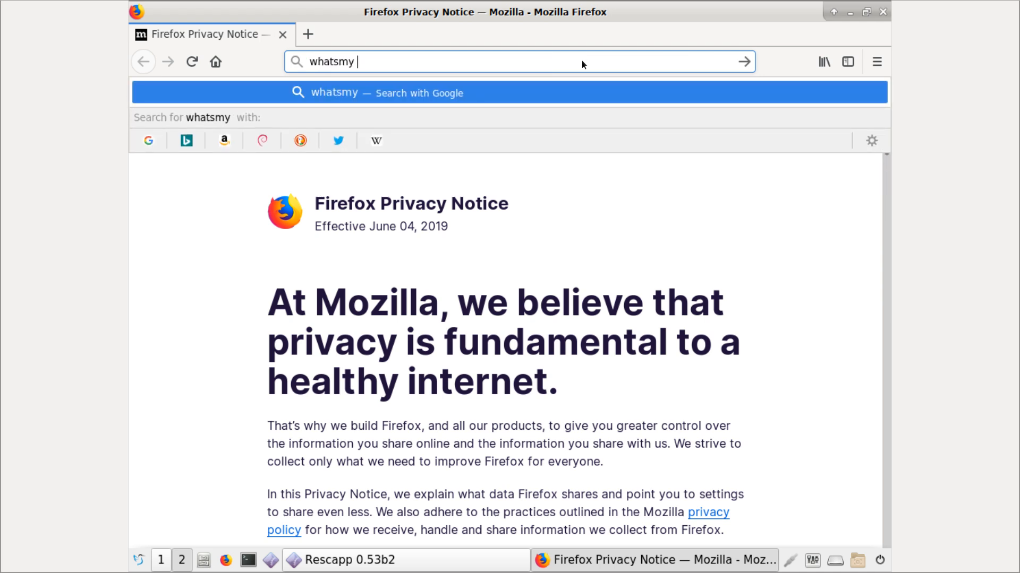
pyautogui.press('BackSpace')
pyautogui.write('ip.org')
pyautogui.press('Return')
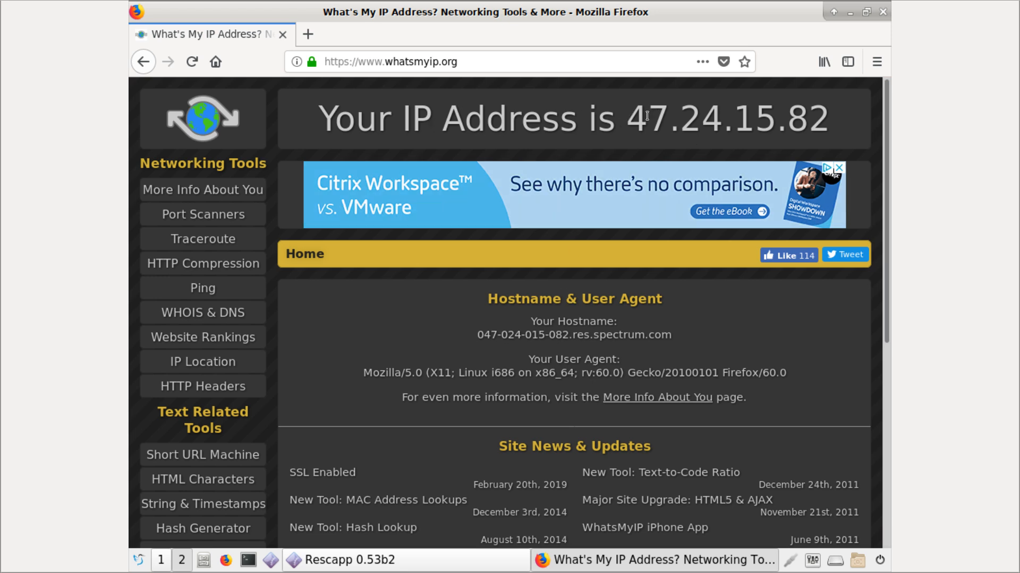
# Step: Copy the displayed public IP address, open it as a web address in the same tab, and look over the page
pyautogui.moveTo(647, 116); pyautogui.dragTo(835, 117)
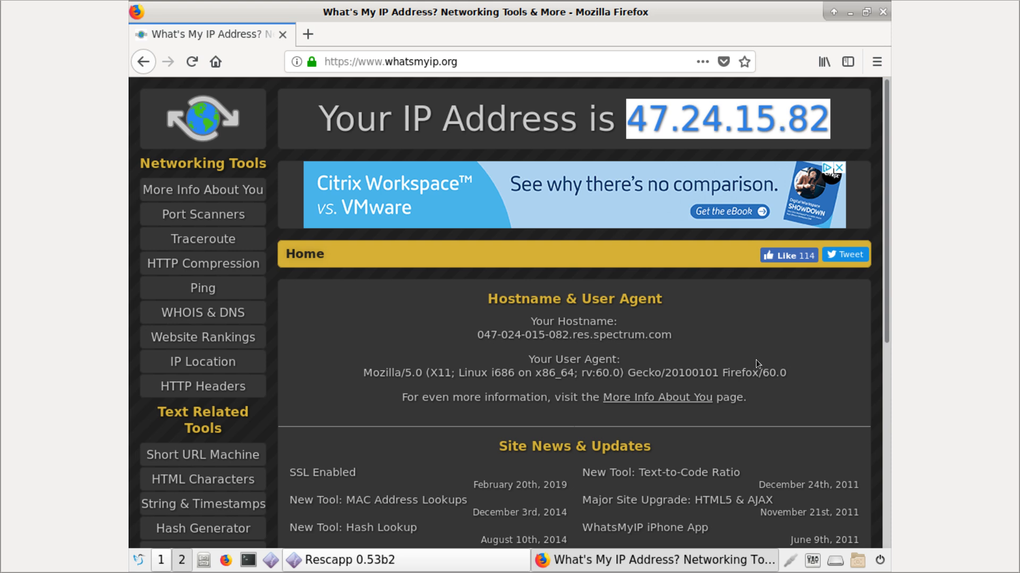
pyautogui.rightClick(717, 124)
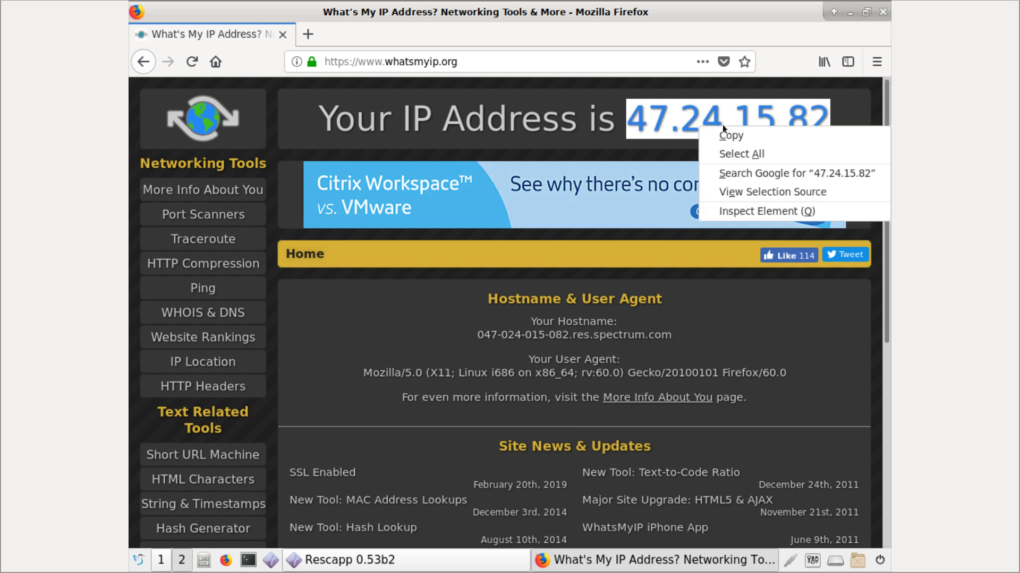
pyautogui.click(764, 136)
pyautogui.click(756, 357)
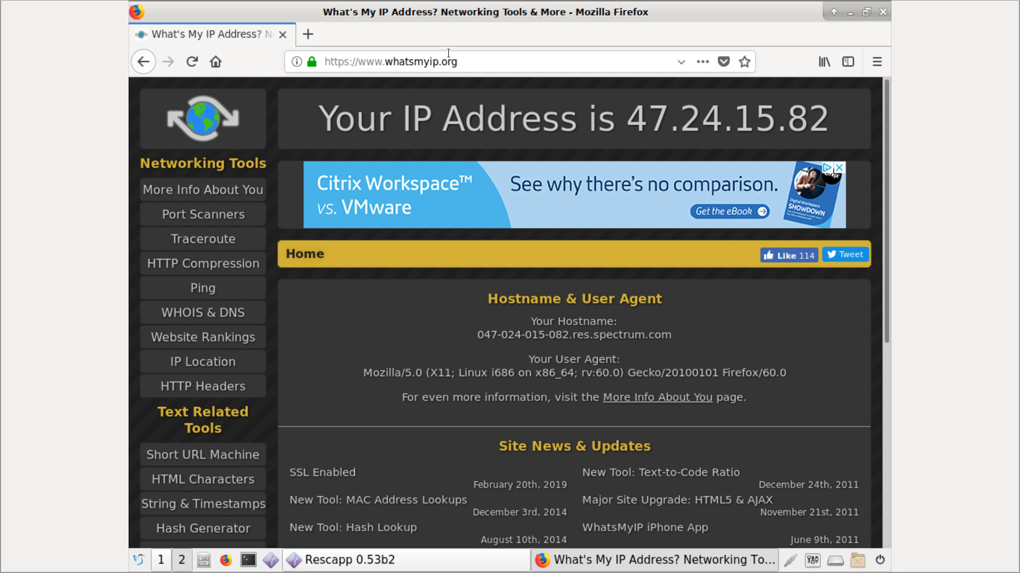
pyautogui.click(475, 58)
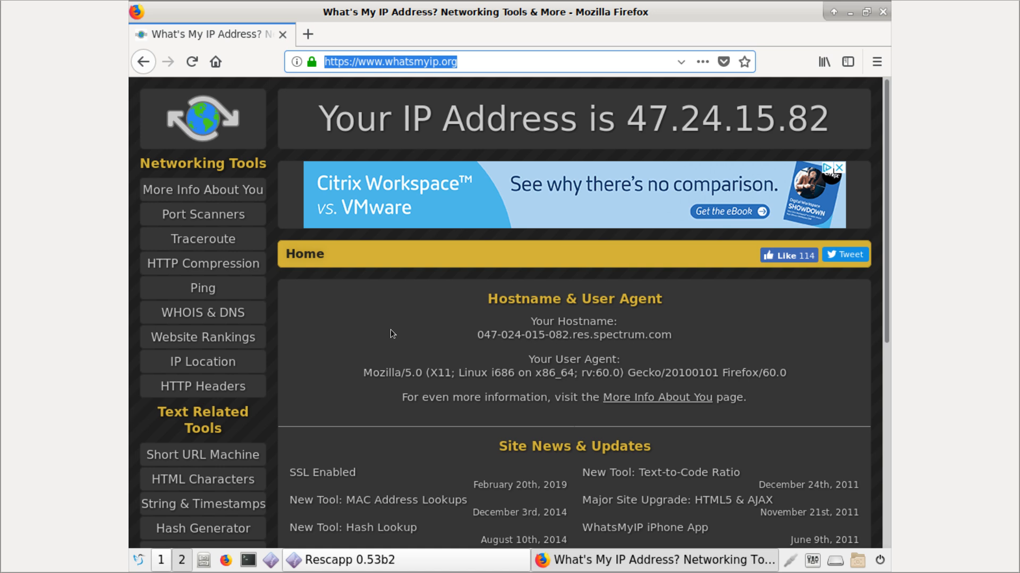
pyautogui.write('47.24.15.82')
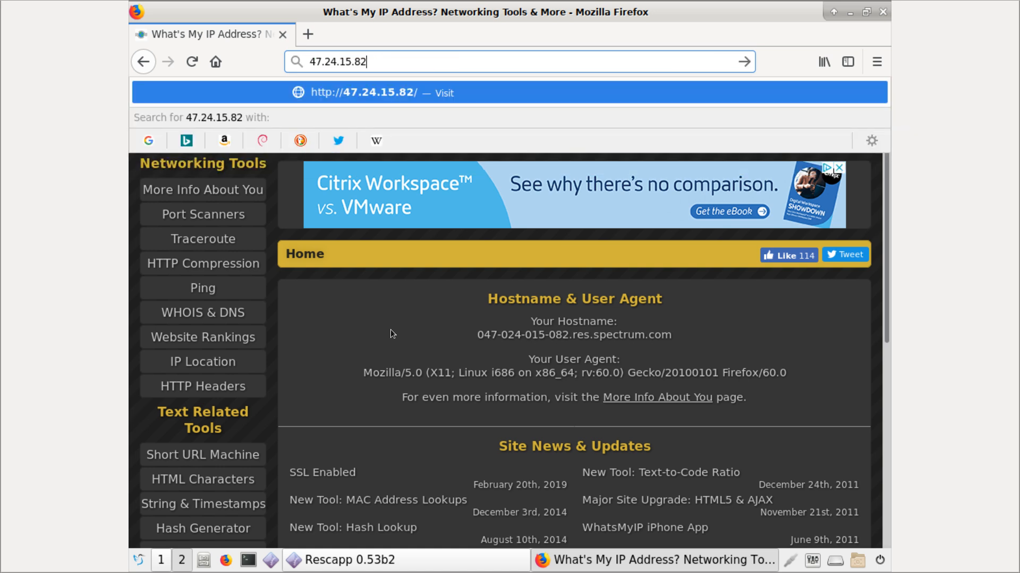
pyautogui.press('Return')
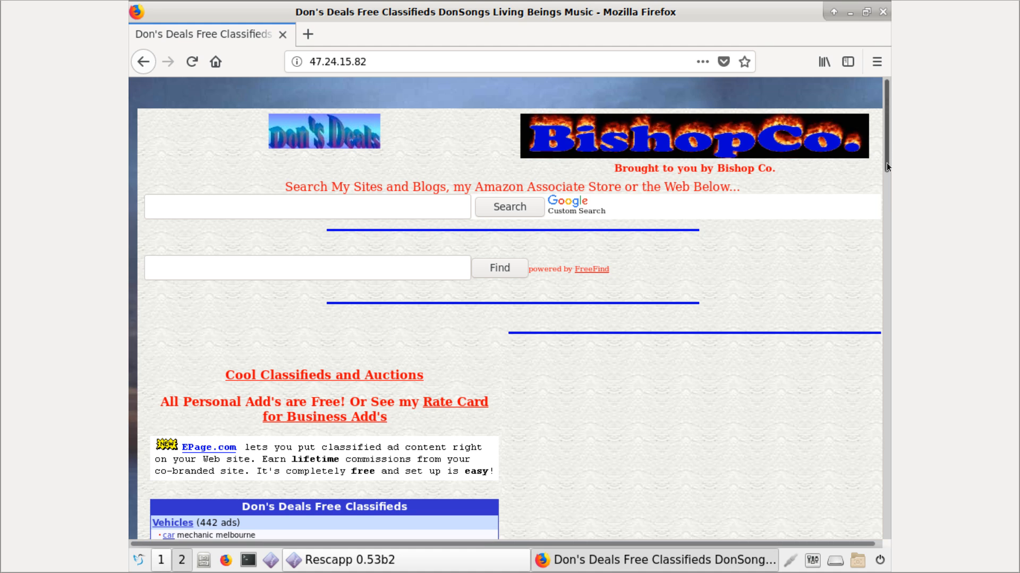
pyautogui.moveTo(884, 181); pyautogui.dragTo(878, 14)
# Step: Try to open the same IP address on port 5901, and close the Firefox window
pyautogui.click(377, 62)
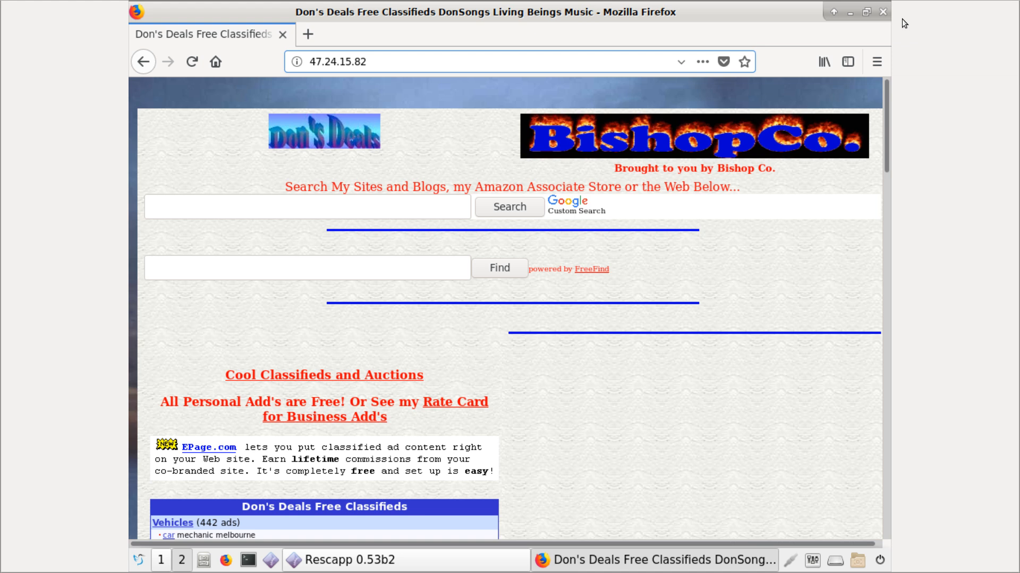
pyautogui.write(':5')
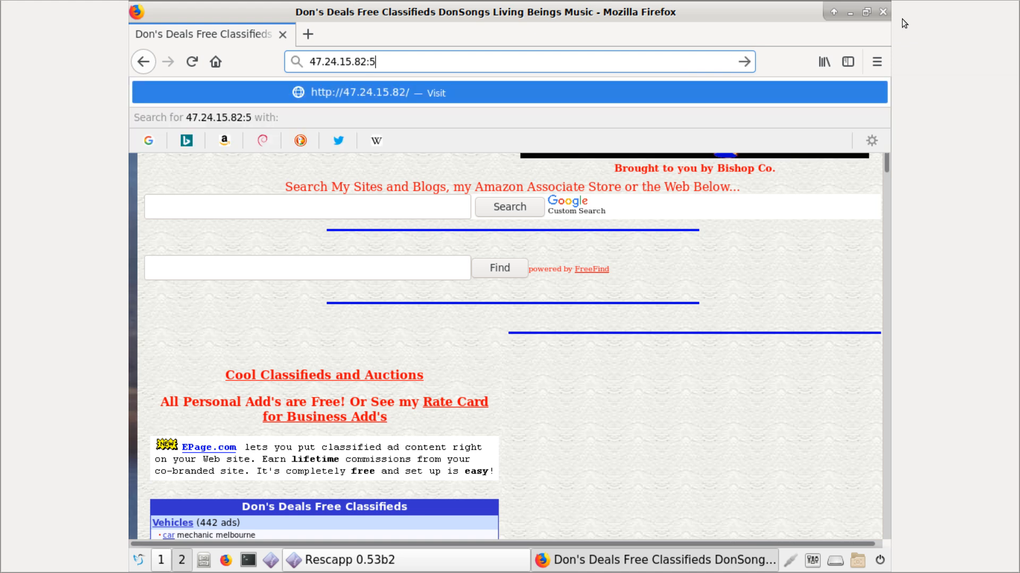
pyautogui.write('901')
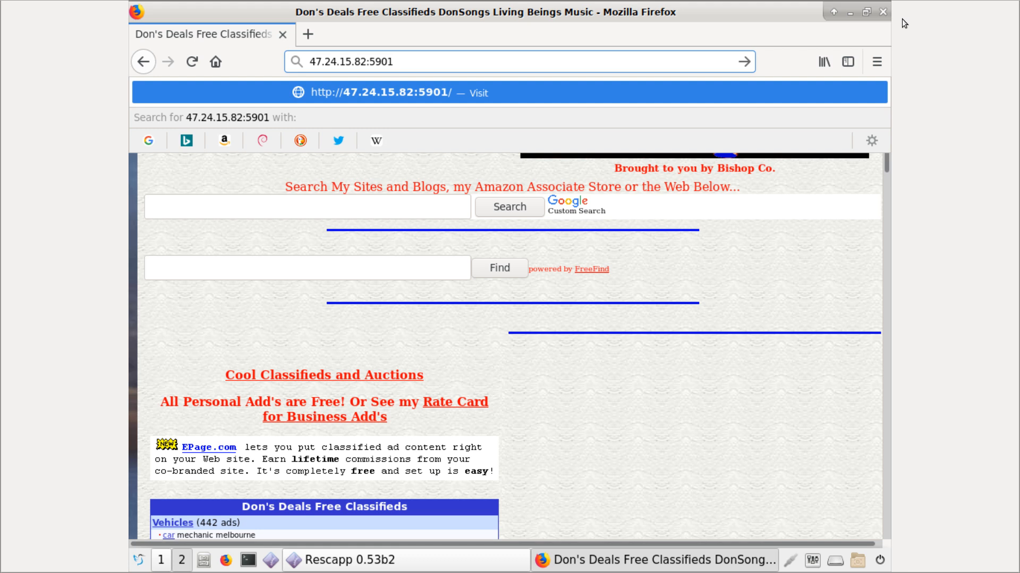
pyautogui.press('Return')
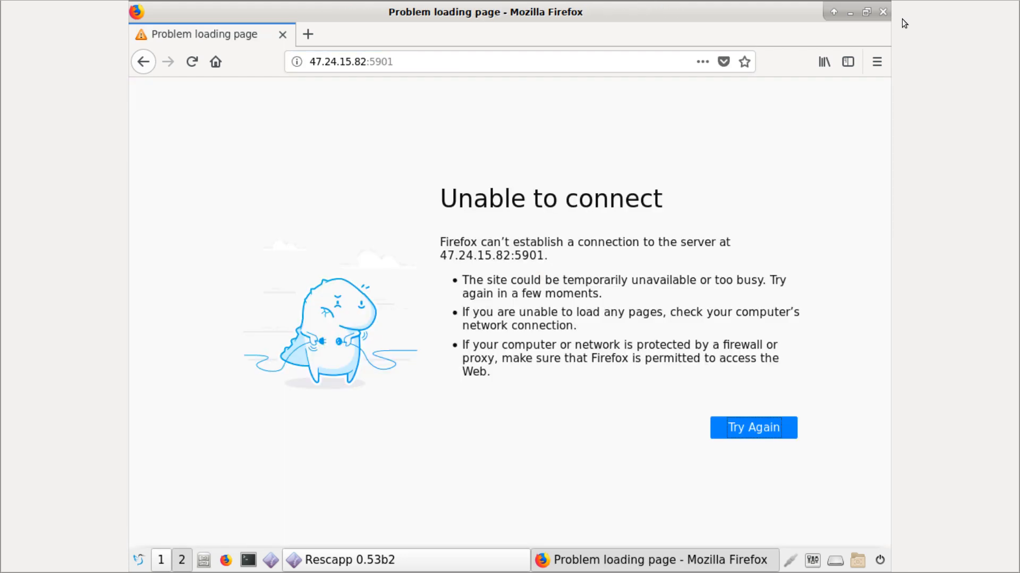
pyautogui.click(455, 70)
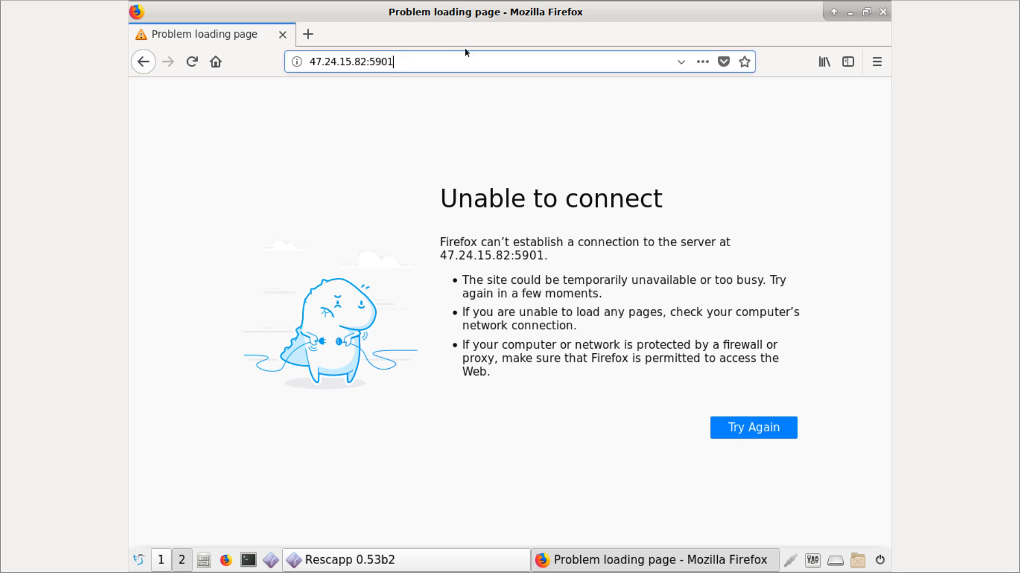
pyautogui.press('BackSpace')
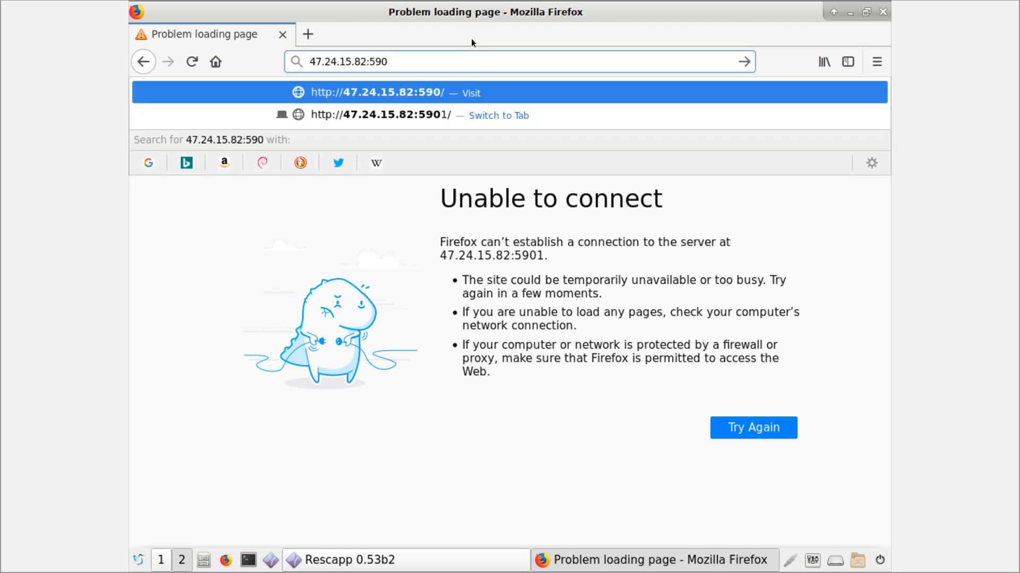
pyautogui.click(882, 14)
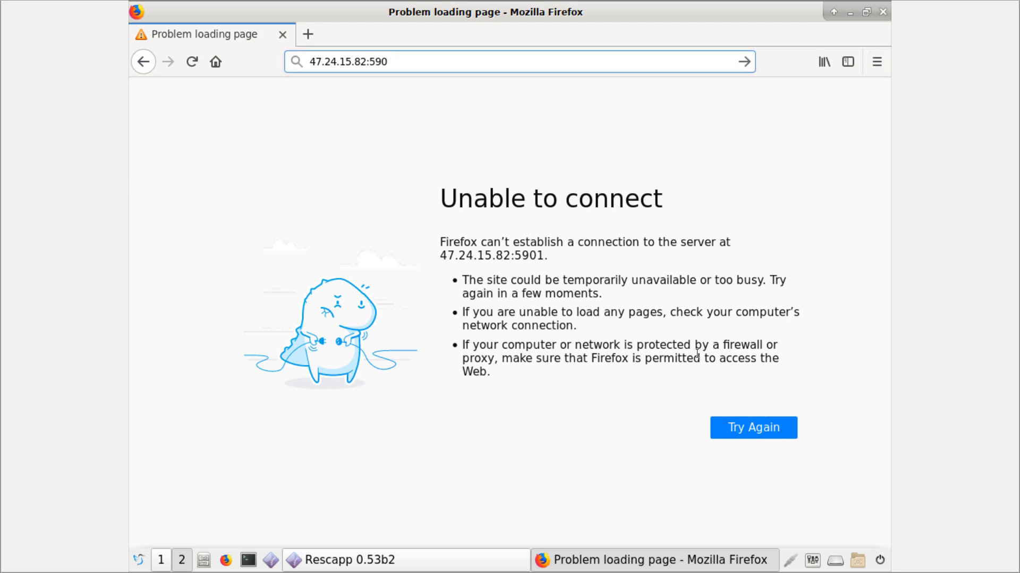
pyautogui.click(884, 12)
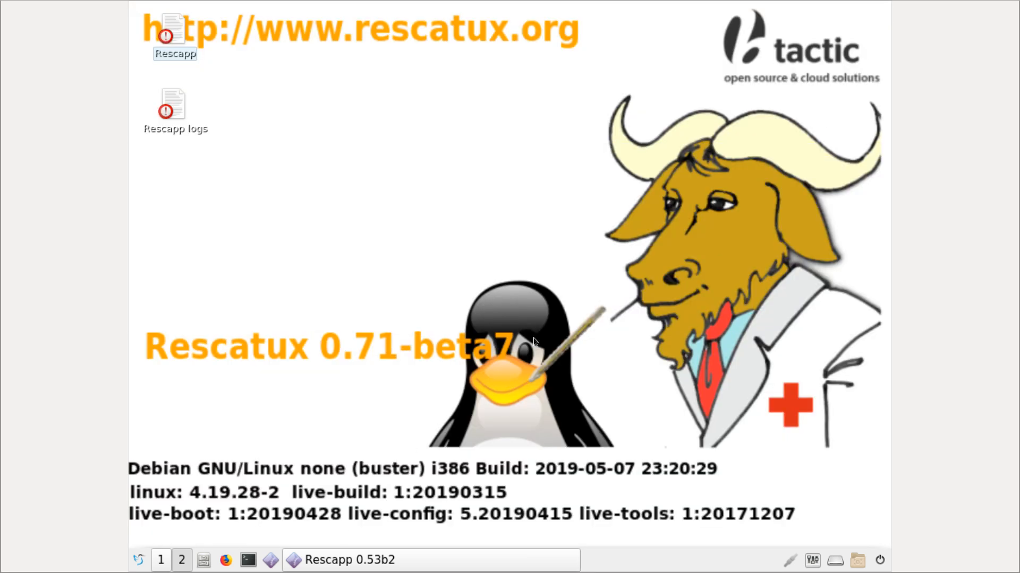
# Step: Look over the System Tools, Accessories, Internet, Preferences and Leave groups of the application menu and close it without choosing anything
pyautogui.click(139, 561)
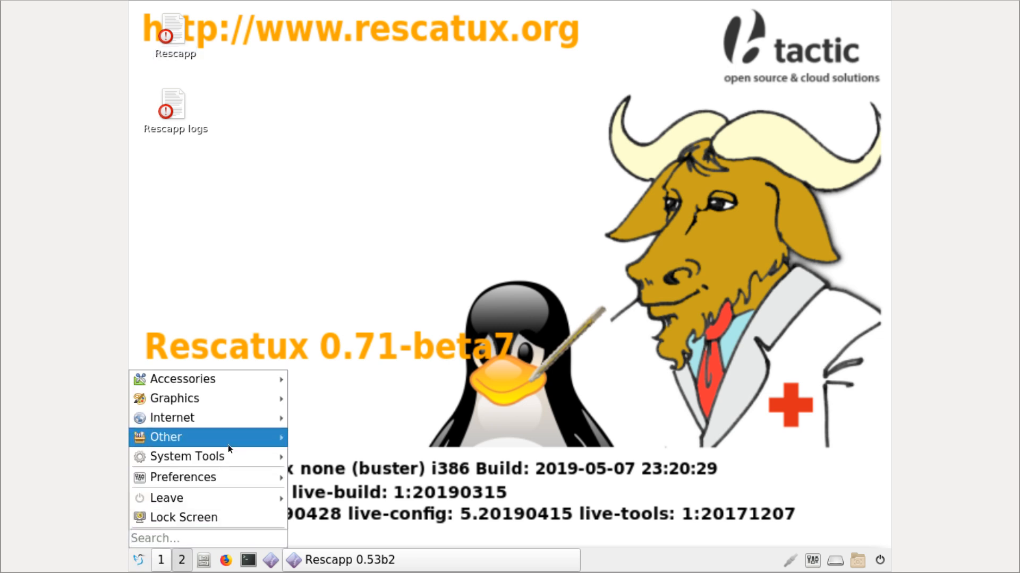
pyautogui.moveTo(240, 465)
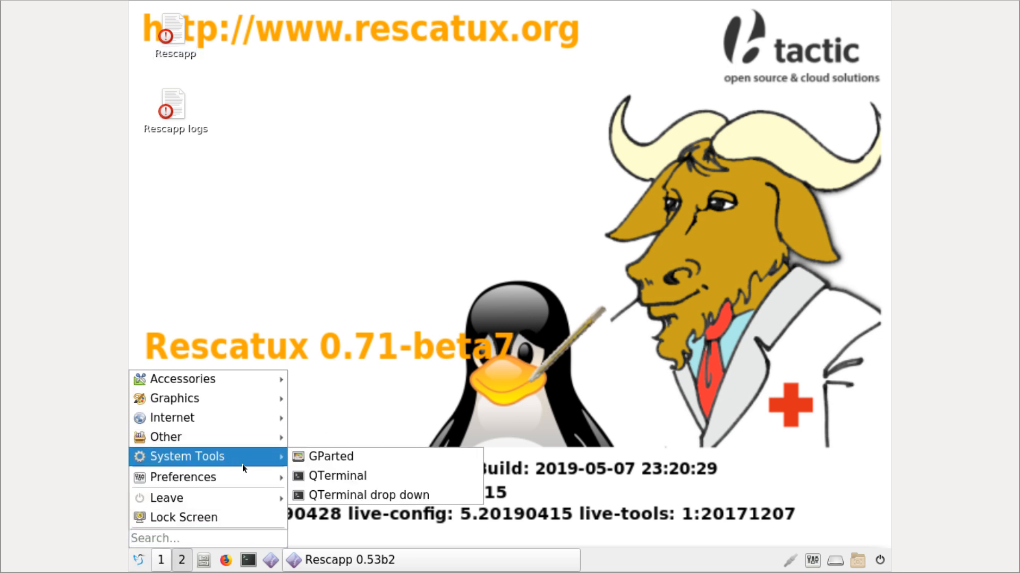
pyautogui.moveTo(256, 378)
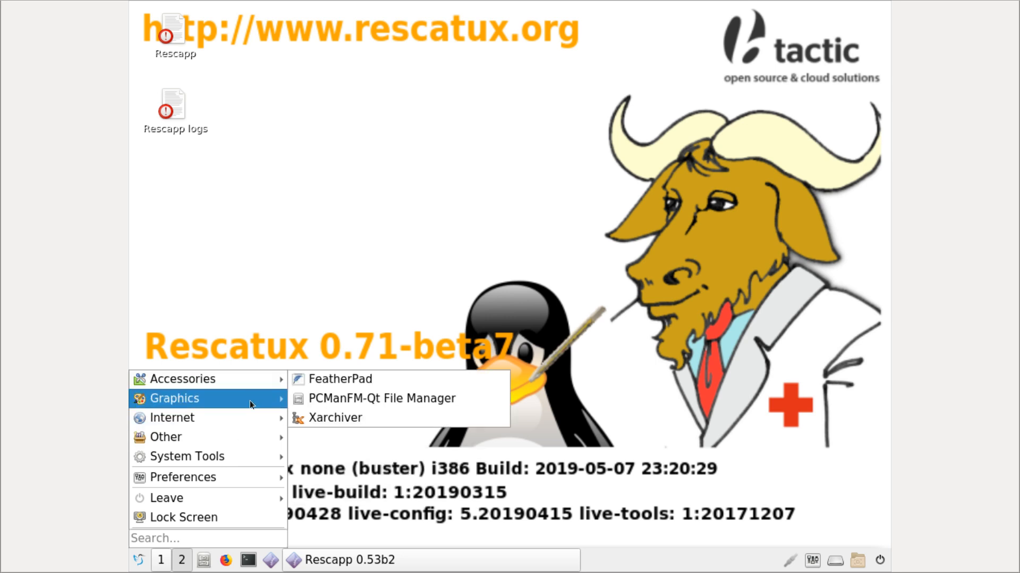
pyautogui.moveTo(243, 418)
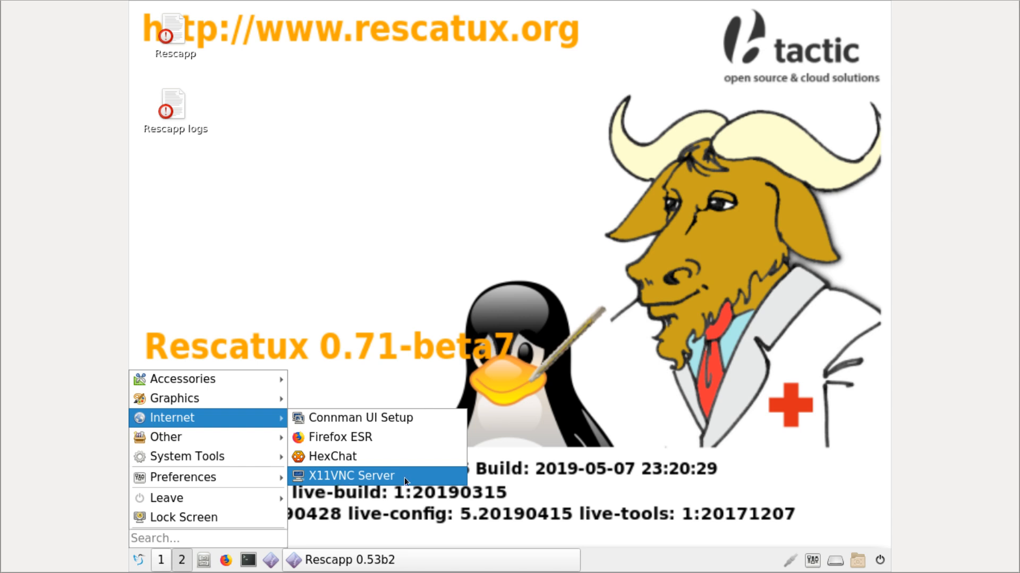
pyautogui.moveTo(223, 445)
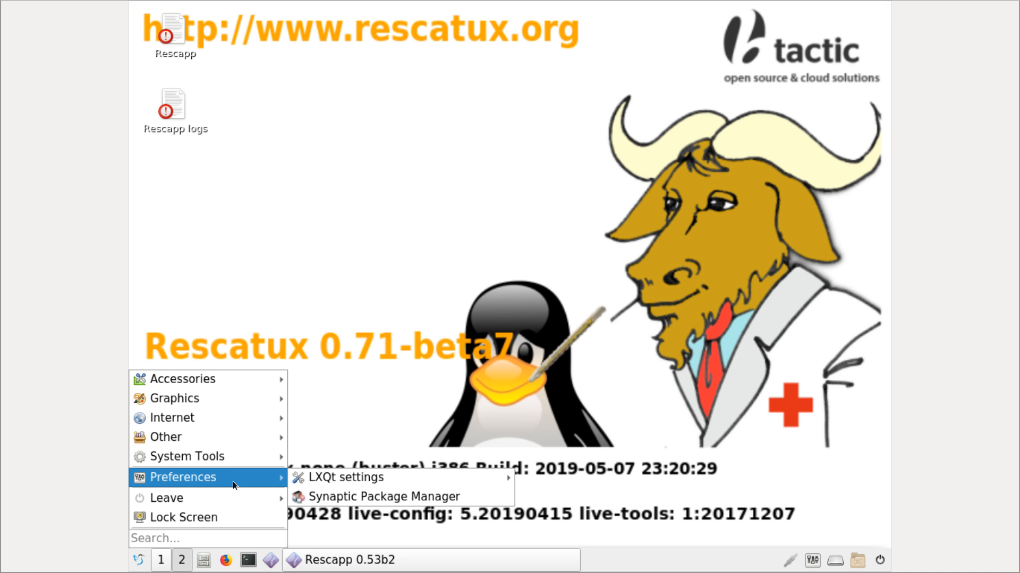
pyautogui.moveTo(472, 488)
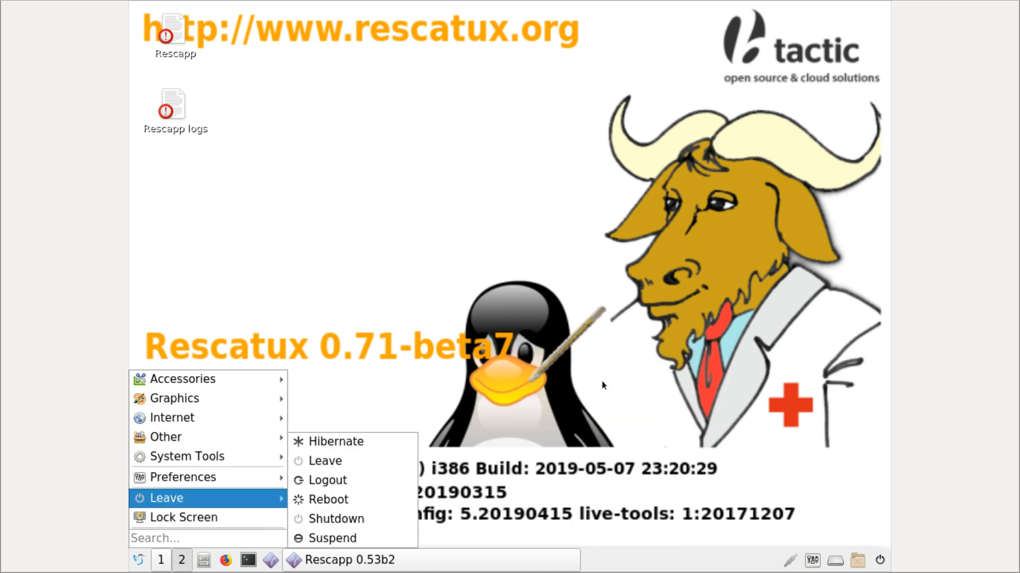
pyautogui.click(567, 395)
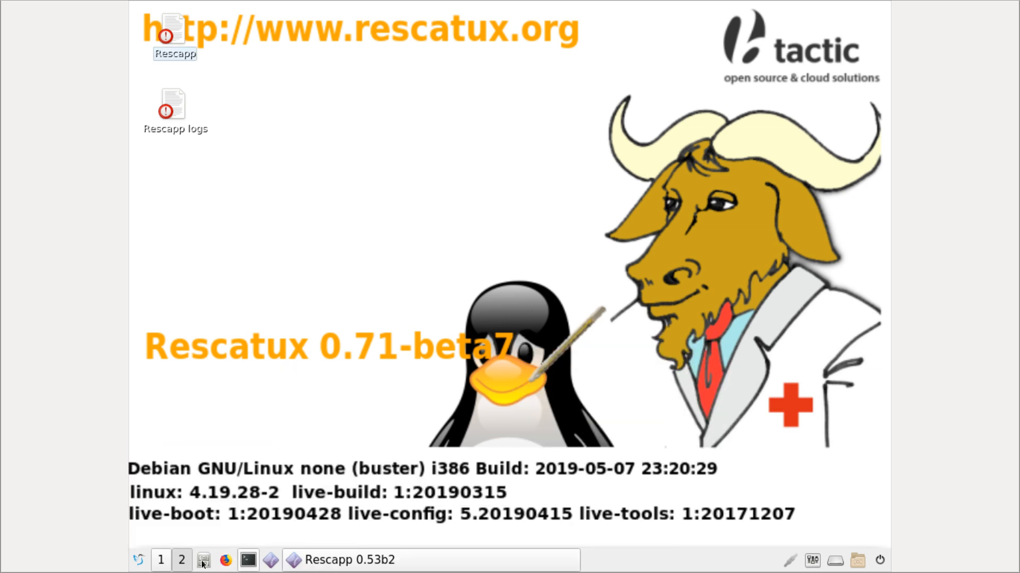
# Step: Switch Rescatux to desktop 1 and look through the host workspaces with Krusader and System Monitor, returning to Remote Desktop Viewer
pyautogui.click(160, 560)
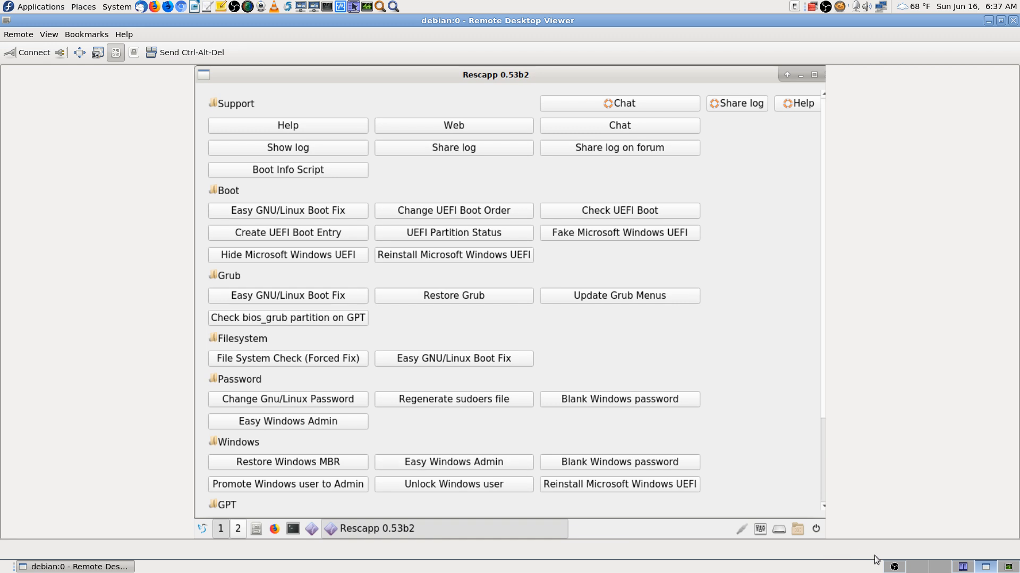
pyautogui.click(944, 569)
pyautogui.click(963, 567)
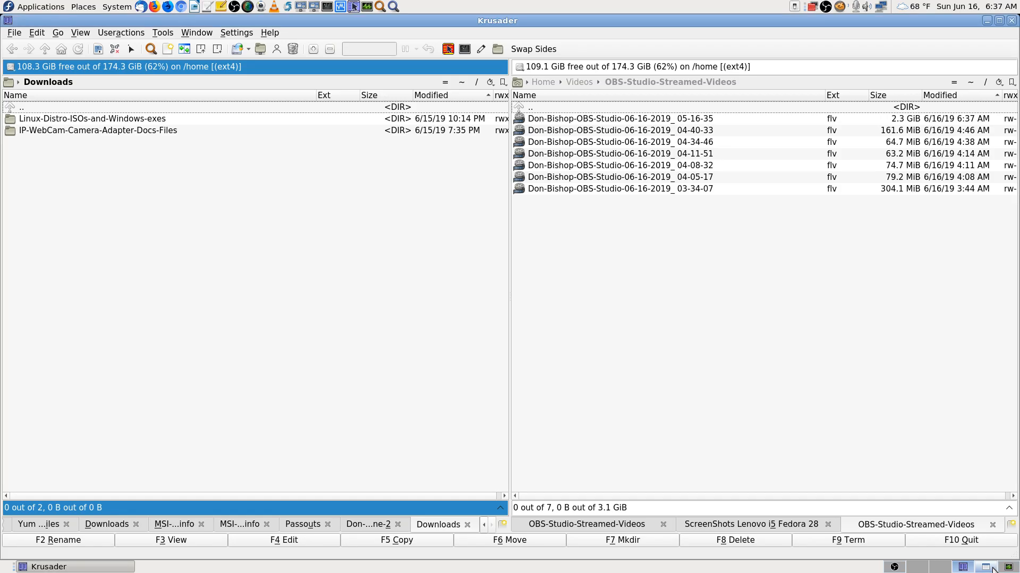
pyautogui.click(1005, 569)
pyautogui.click(983, 568)
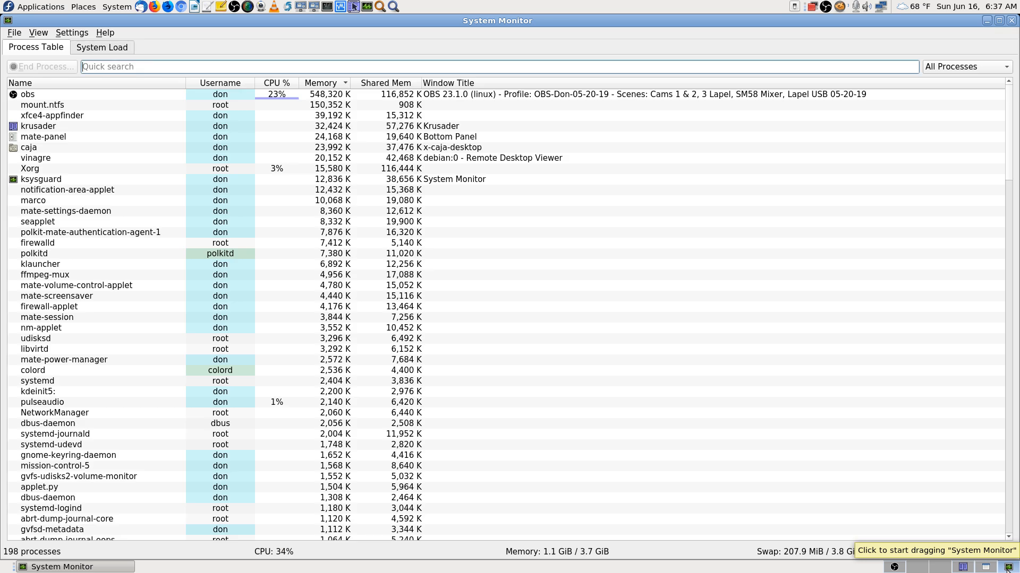
pyautogui.scroll(-1, 980, 569)
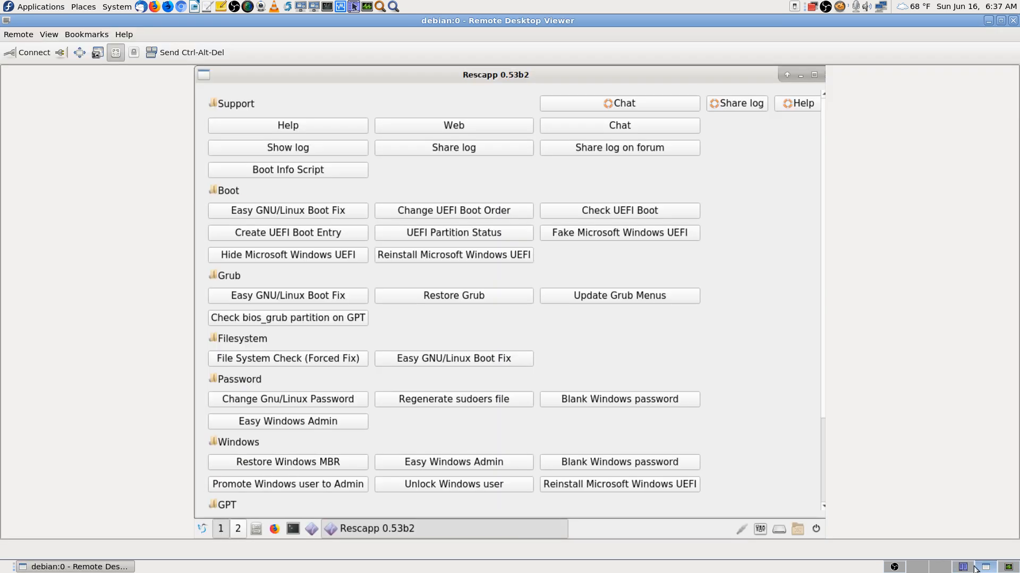
pyautogui.click(963, 568)
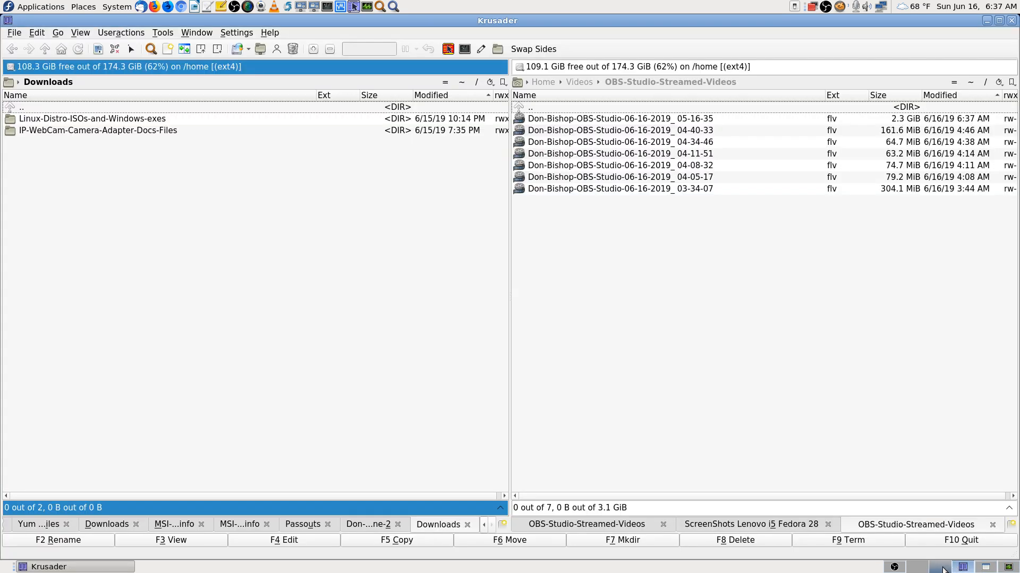
pyautogui.click(989, 570)
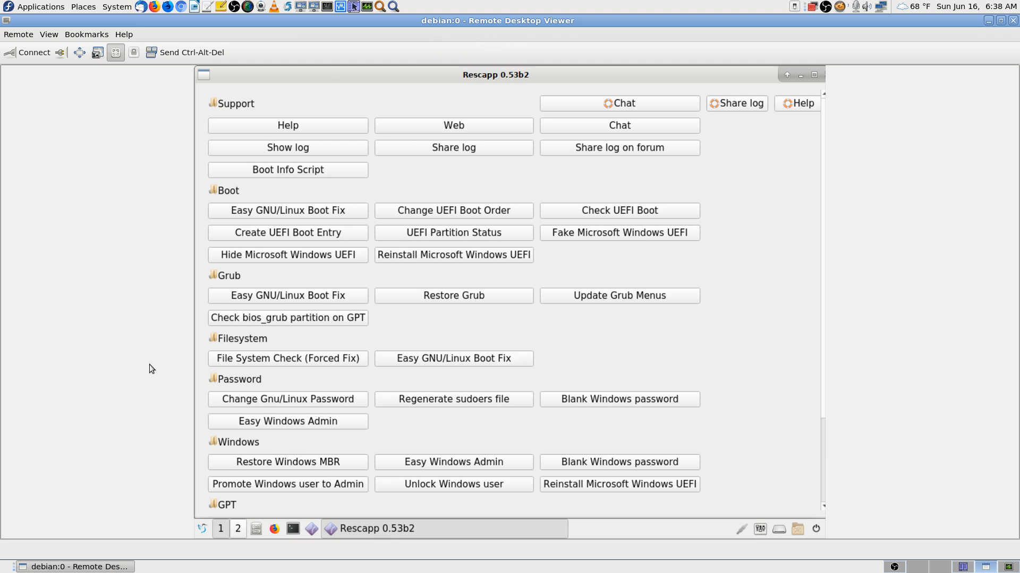
pyautogui.click(24, 52)
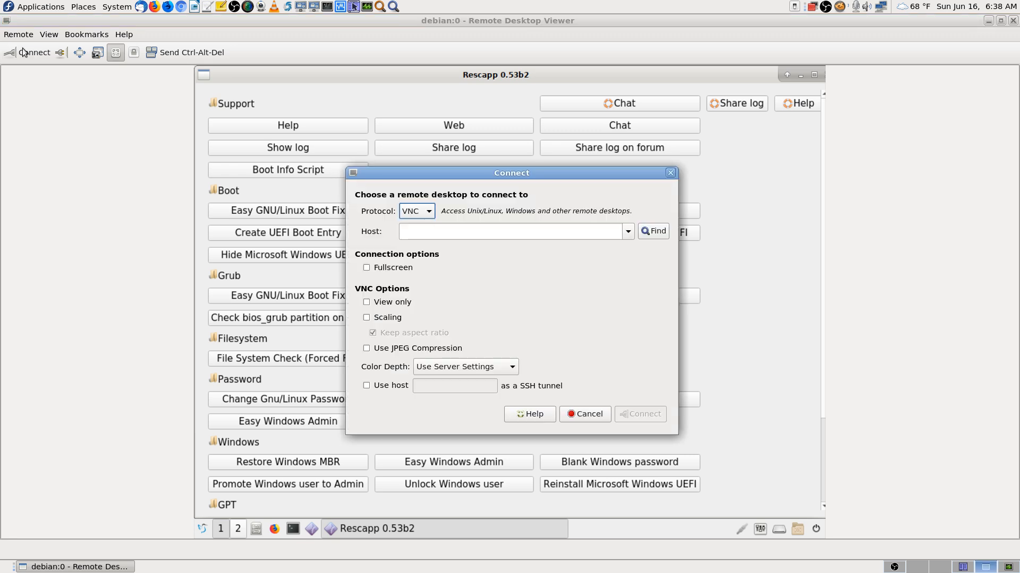
pyautogui.click(401, 231)
pyautogui.write('https://www.whatsmyip.org/')
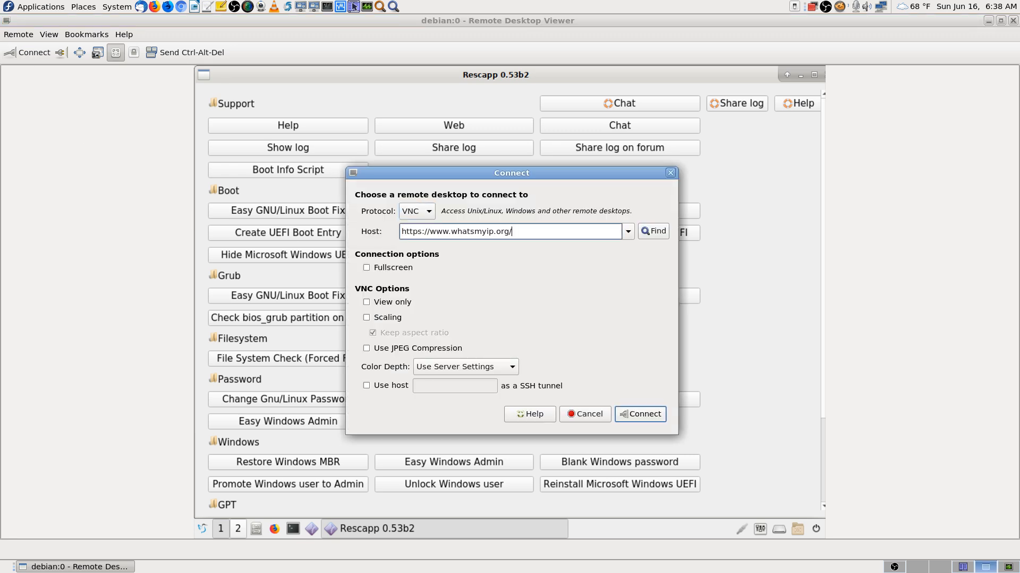
pyautogui.press('BackSpace')
pyautogui.press('BackSpace')
pyautogui.press('BackSpace')
pyautogui.press('BackSpace')
pyautogui.press('BackSpace')
pyautogui.press('BackSpace')
pyautogui.press('BackSpace')
pyautogui.press('BackSpace')
pyautogui.press('BackSpace')
pyautogui.press('BackSpace')
pyautogui.press('BackSpace')
pyautogui.press('BackSpace')
pyautogui.press('BackSpace')
pyautogui.press('BackSpace')
pyautogui.press('BackSpace')
pyautogui.press('BackSpace')
pyautogui.press('BackSpace')
pyautogui.press('BackSpace')
pyautogui.press('BackSpace')
pyautogui.press('BackSpace')
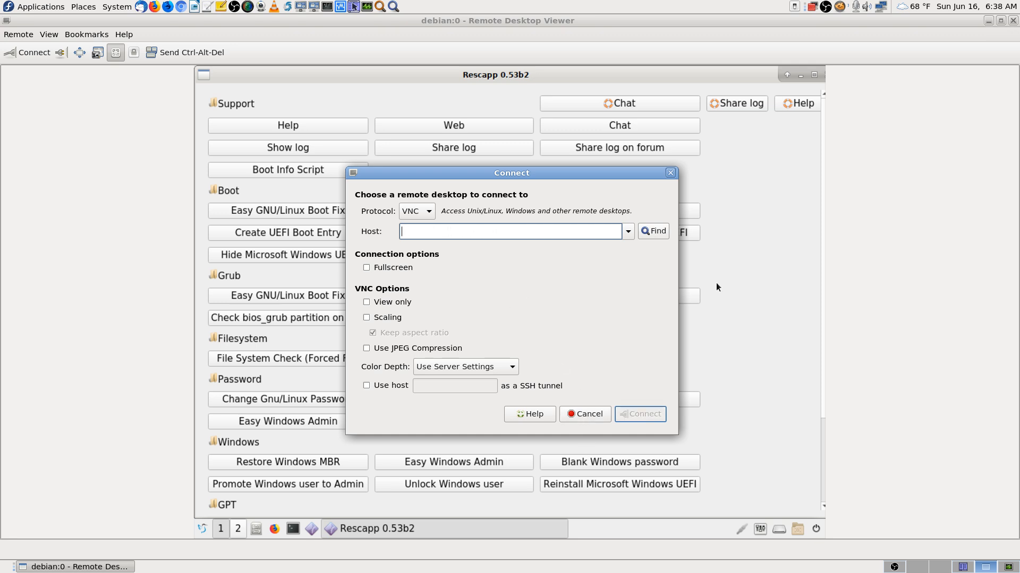
pyautogui.write('https://www.whatsmyip.org/')
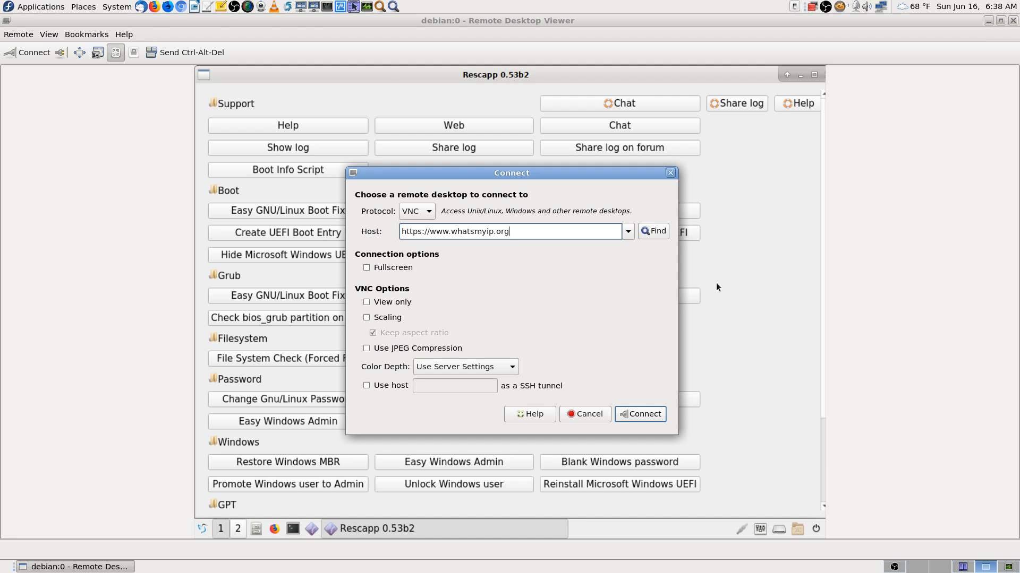
pyautogui.press('BackSpace')
pyautogui.press('BackSpace')
pyautogui.press('BackSpace')
pyautogui.press('BackSpace')
pyautogui.press('BackSpace')
pyautogui.press('BackSpace')
pyautogui.press('BackSpace')
pyautogui.press('BackSpace')
pyautogui.press('BackSpace')
pyautogui.press('BackSpace')
pyautogui.press('BackSpace')
pyautogui.press('BackSpace')
pyautogui.press('BackSpace')
pyautogui.press('BackSpace')
pyautogui.press('BackSpace')
pyautogui.press('BackSpace')
pyautogui.press('BackSpace')
pyautogui.press('BackSpace')
pyautogui.press('BackSpace')
pyautogui.press('BackSpace')
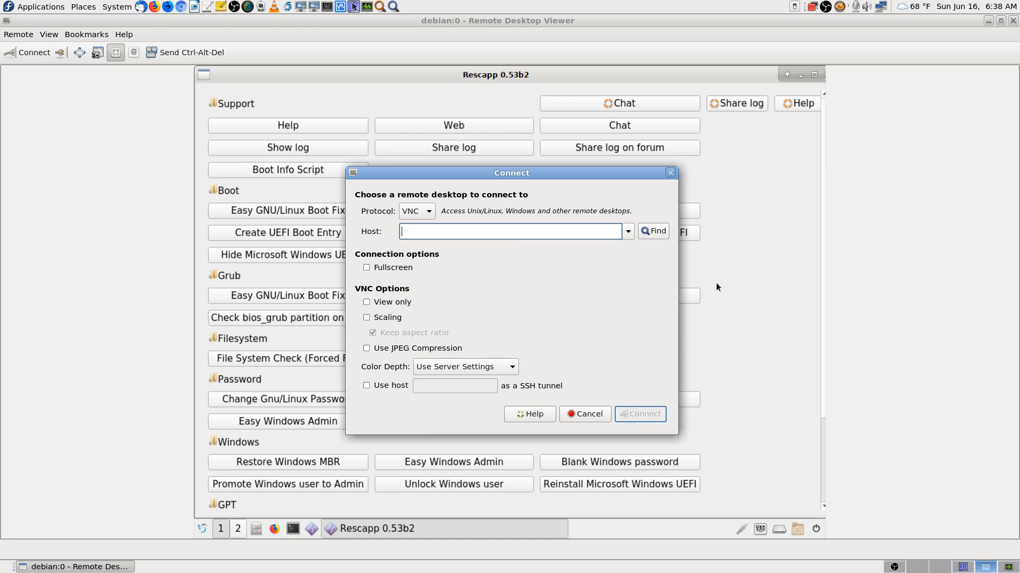
pyautogui.click(598, 417)
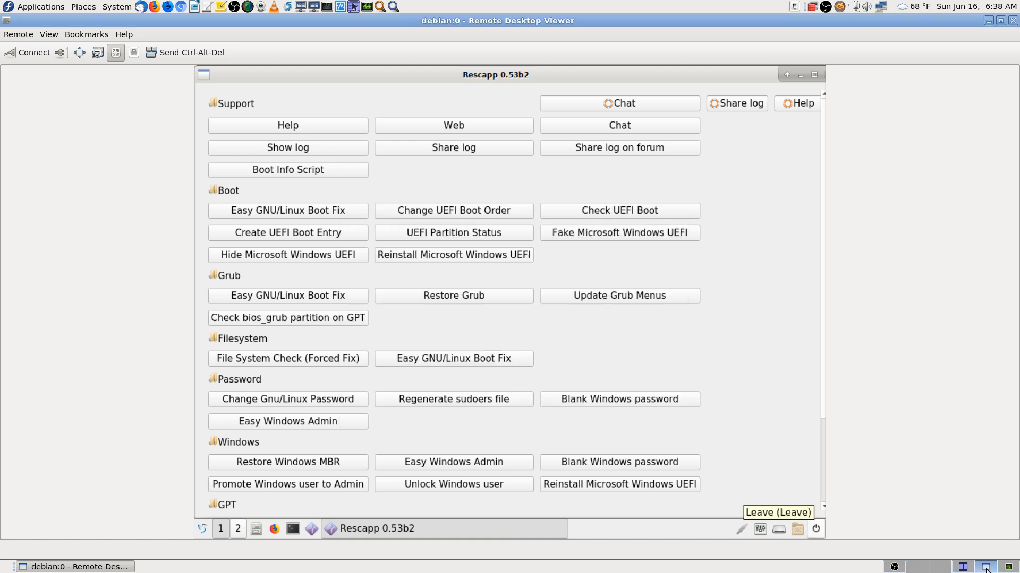
# Step: Open Firefox in the remote Rescatux session to its New Tab page and close it
pyautogui.click(274, 529)
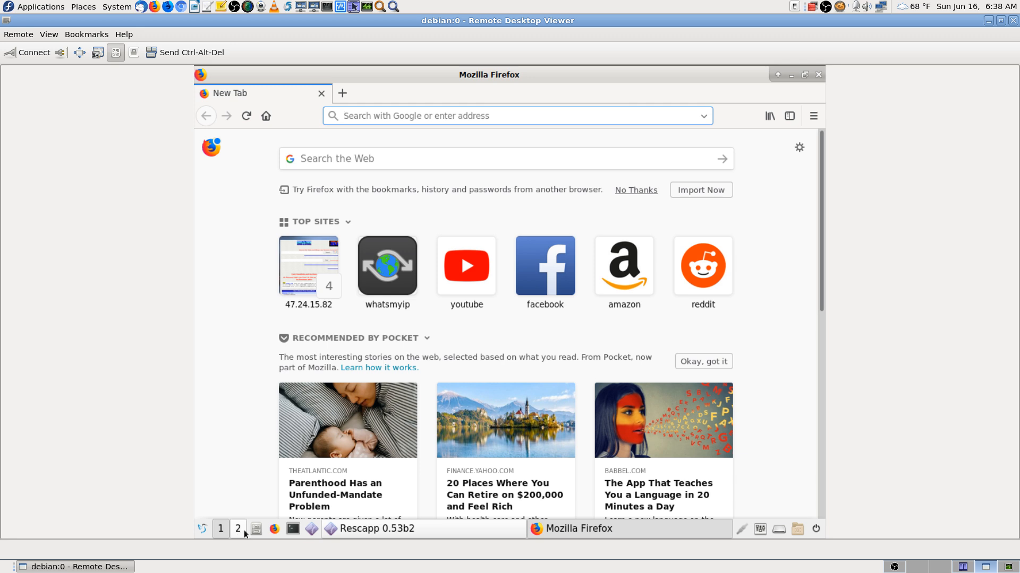
pyautogui.click(818, 75)
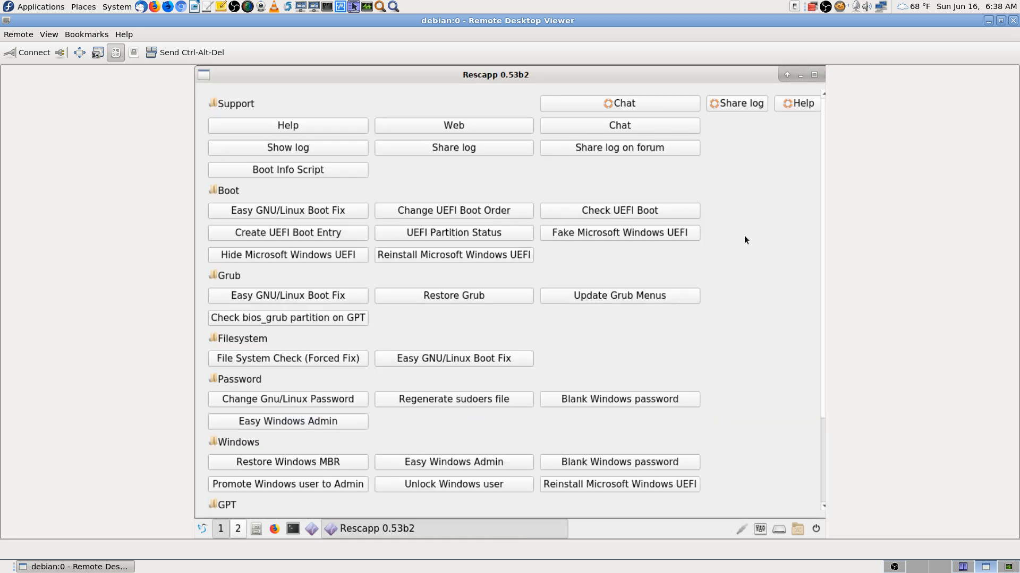
# Step: Switch the remote Rescatux session back and forth between desktop 2 and desktop 1, finishing on desktop 1
pyautogui.click(240, 532)
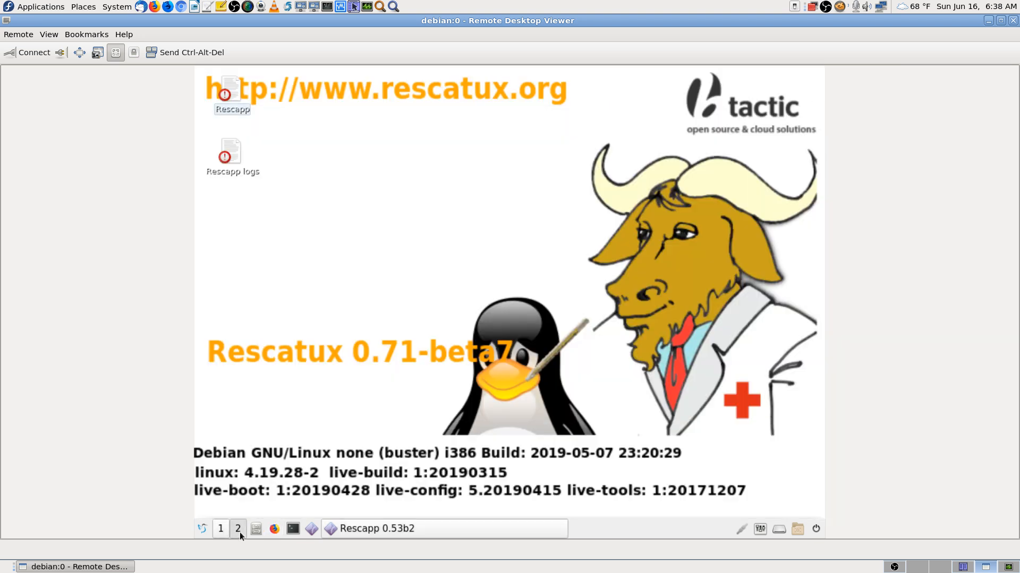
pyautogui.click(222, 532)
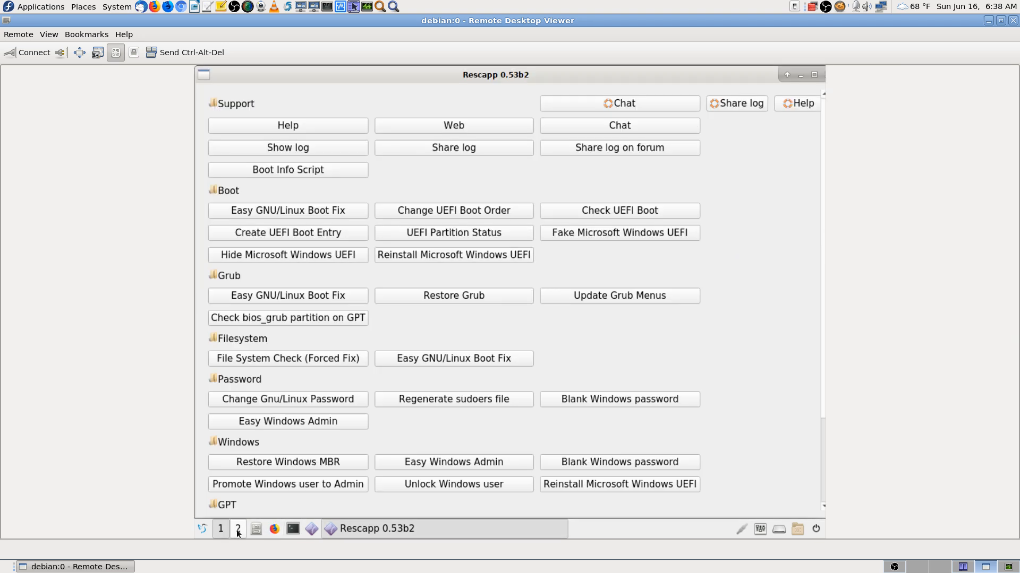
pyautogui.click(237, 530)
pyautogui.click(221, 532)
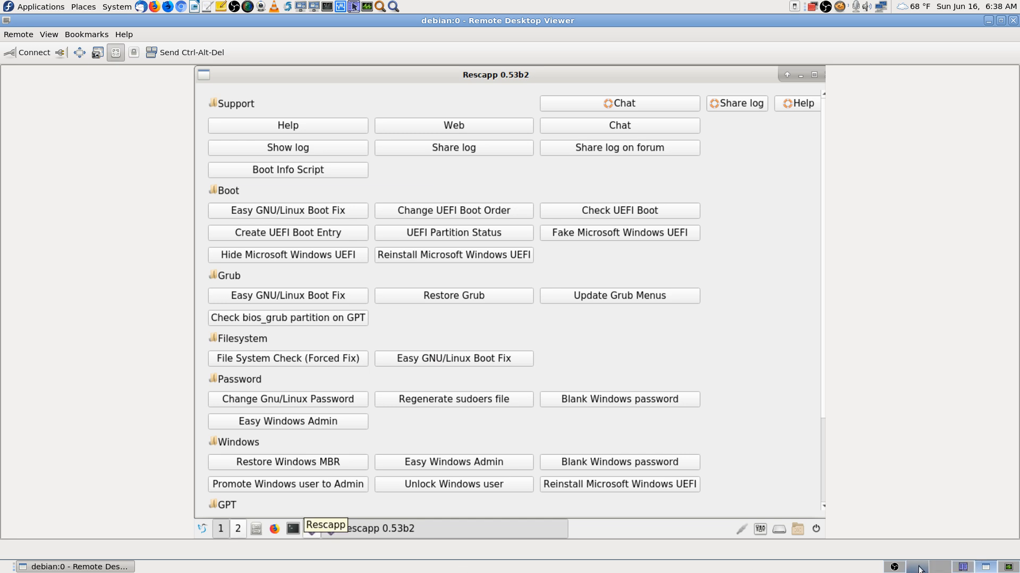
pyautogui.click(967, 569)
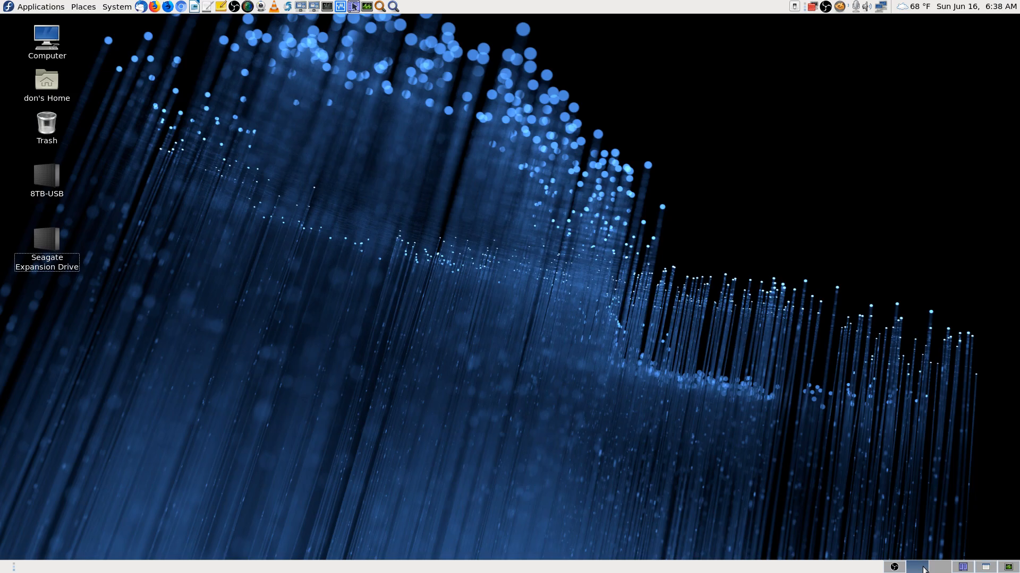
pyautogui.click(154, 7)
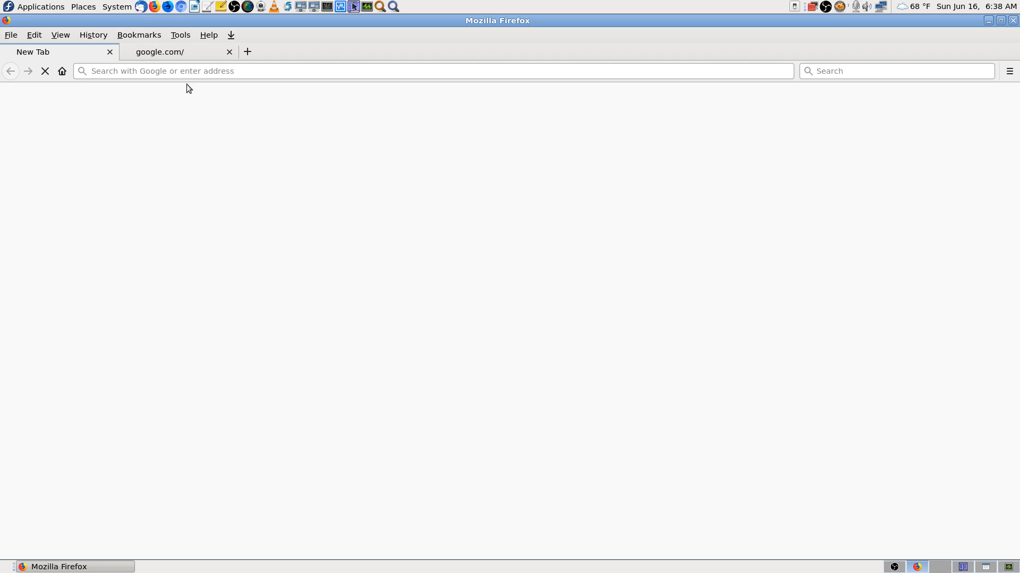
pyautogui.click(109, 52)
pyautogui.click(256, 74)
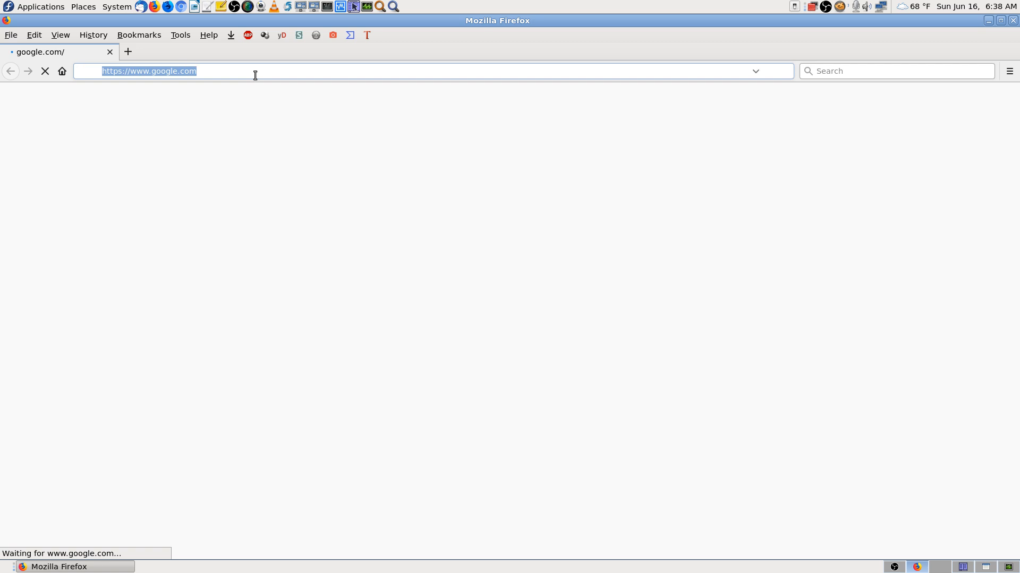
pyautogui.write('https://www.whatsmyip.org/')
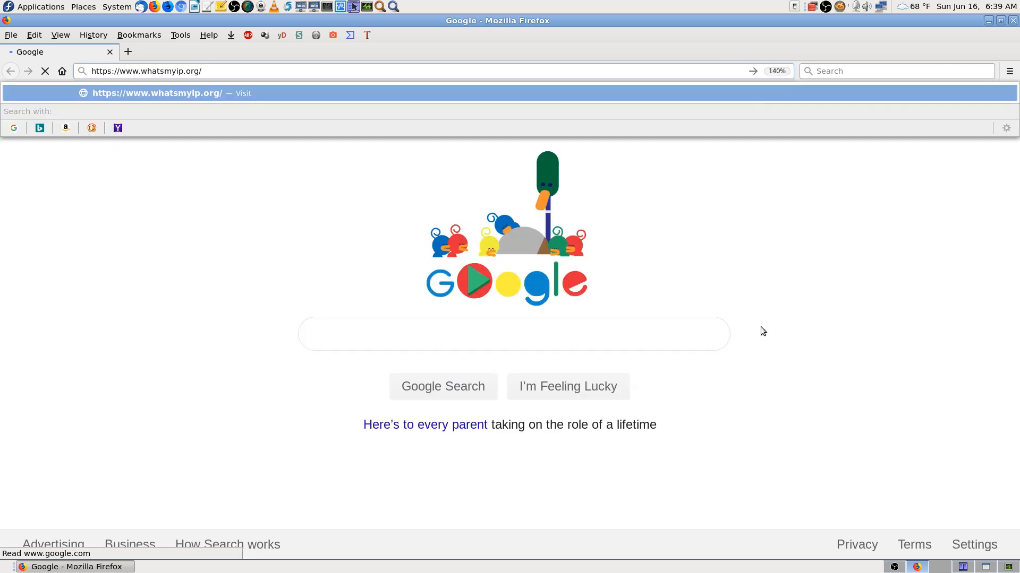
pyautogui.press('Return')
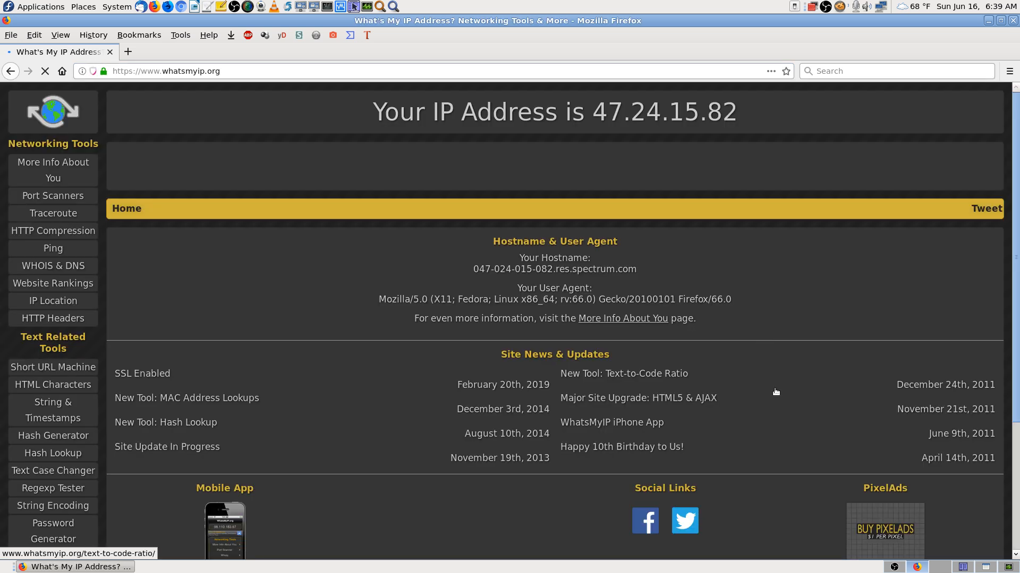
# Step: Bookmark the What's My IP Address page and expand the full folder list with Bookmarks Menu selected
pyautogui.click(787, 71)
pyautogui.click(723, 242)
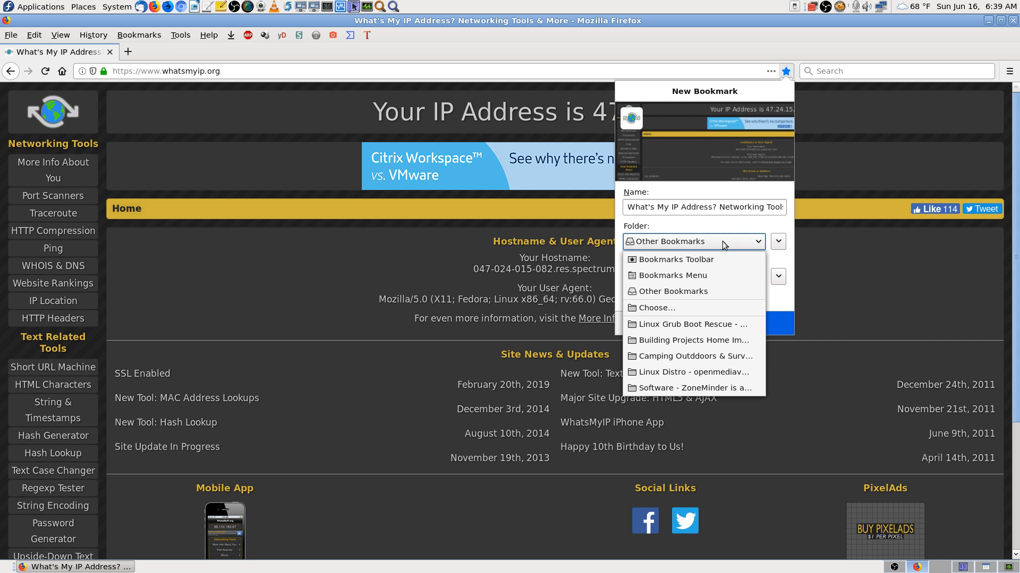
pyautogui.click(700, 305)
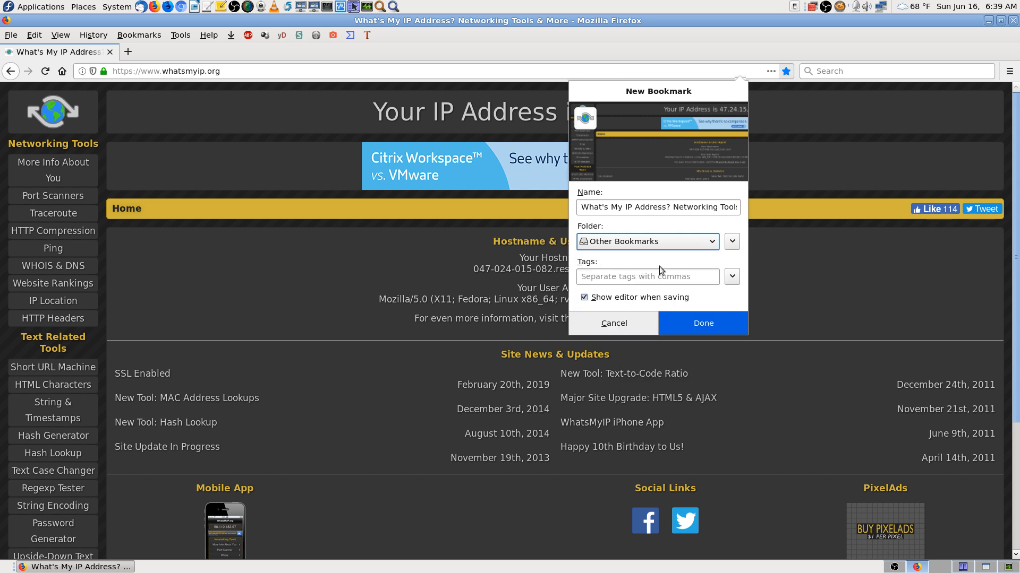
pyautogui.click(636, 278)
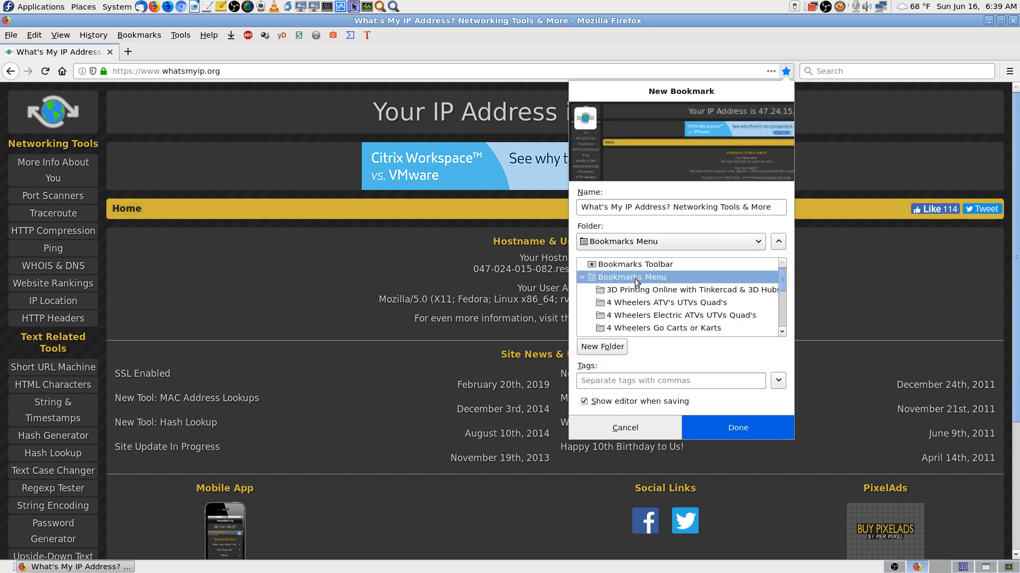
# Step: Look through the bookmark folders for IP, web and server topics, and return to the start of the list
pyautogui.press('i')
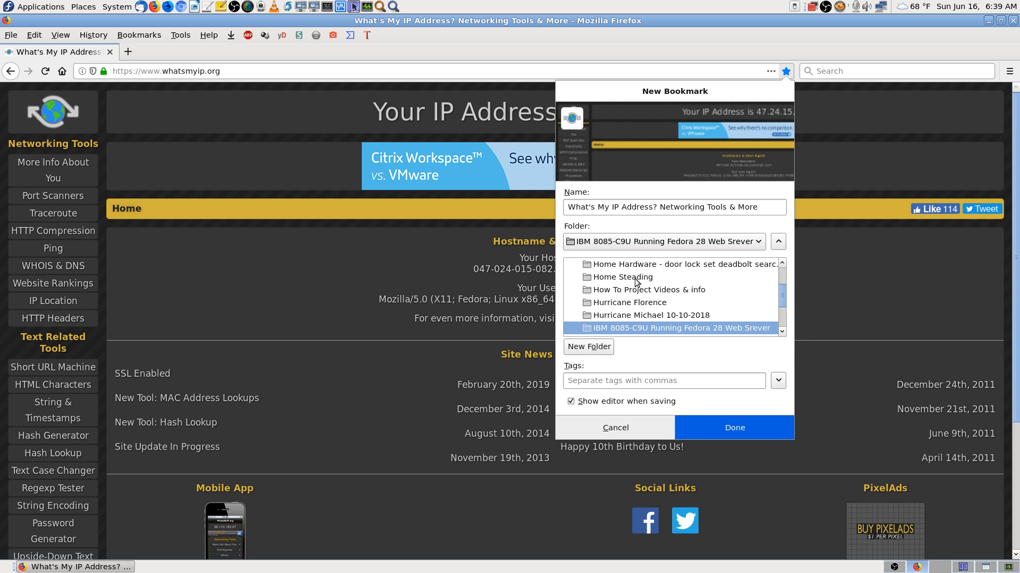
pyautogui.write('web')
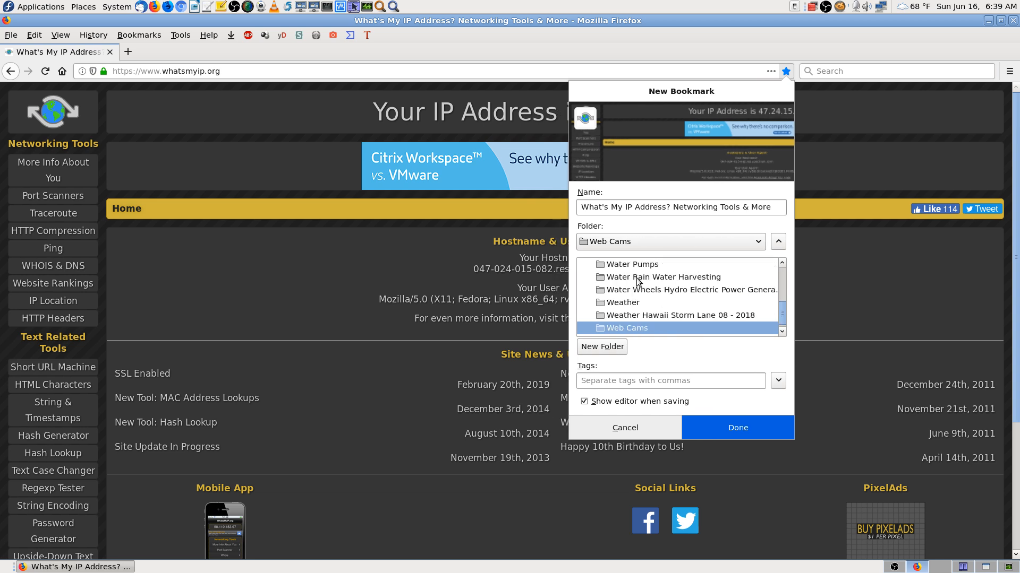
pyautogui.scroll(-1, 713, 299)
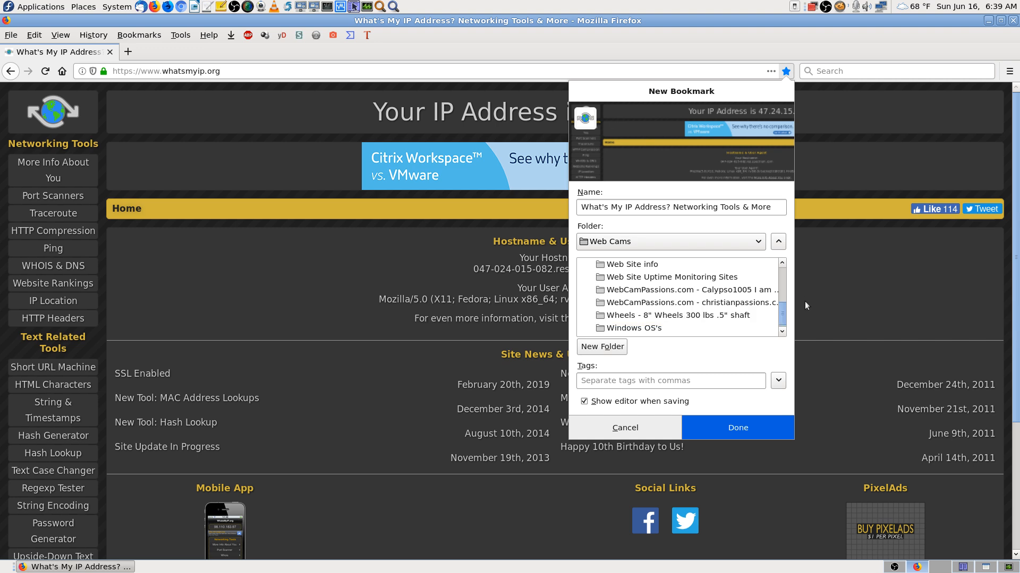
pyautogui.write('scser')
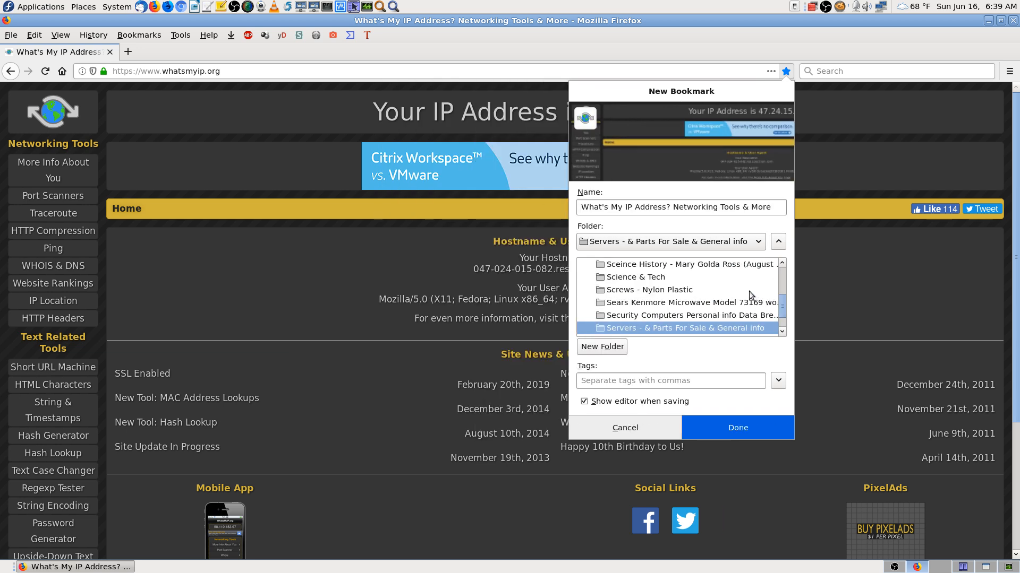
pyautogui.scroll(-1, 746, 291)
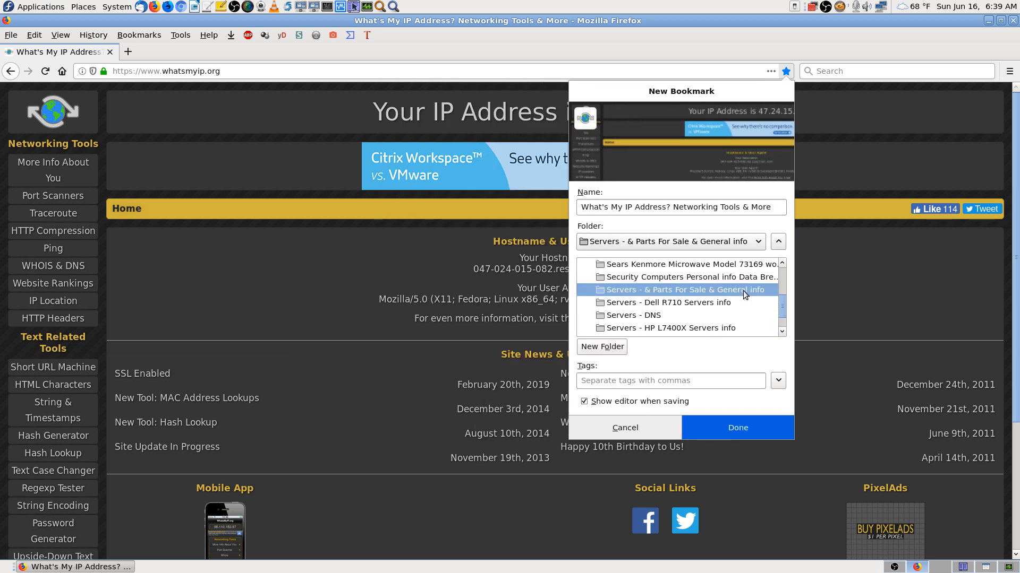
pyautogui.scroll(-2, 744, 292)
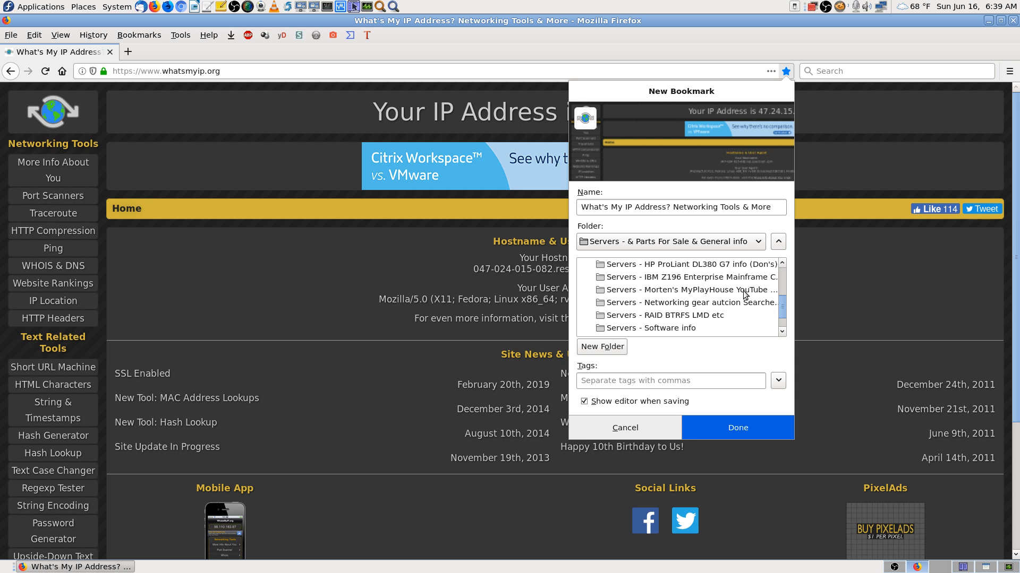
pyautogui.scroll(-1, 744, 294)
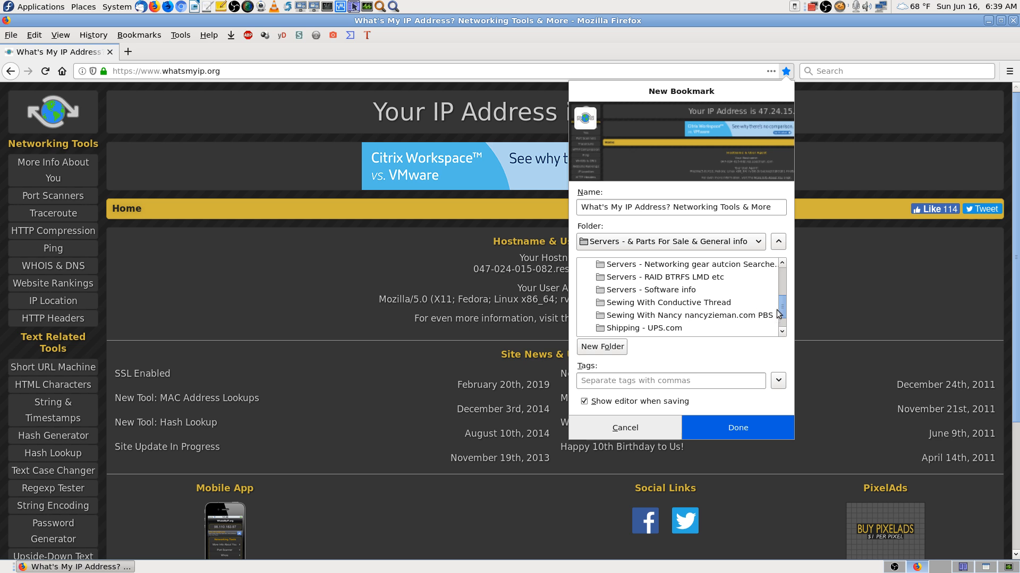
pyautogui.scroll(-1, 755, 309)
pyautogui.moveTo(787, 310); pyautogui.dragTo(794, 226)
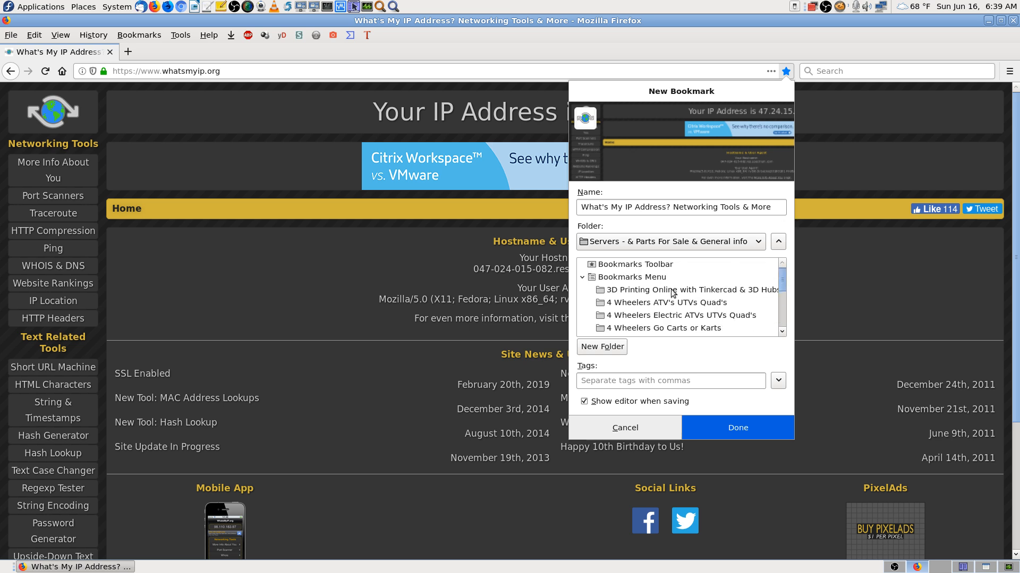
# Step: Create a folder named "IP address info" in Bookmarks Menu and save the What's My IP Address bookmark in it
pyautogui.click(652, 279)
pyautogui.click(602, 347)
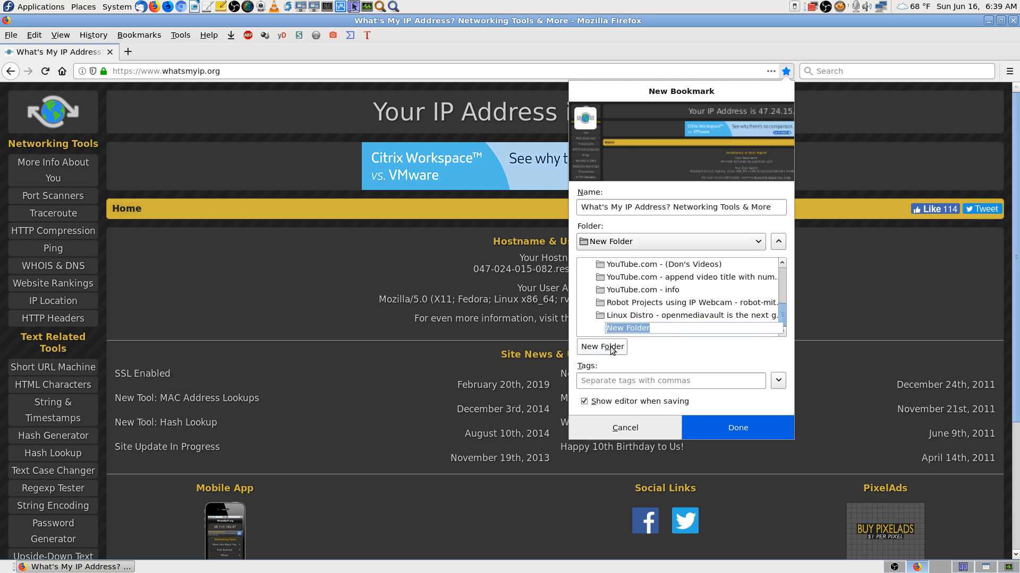
pyautogui.write('IP')
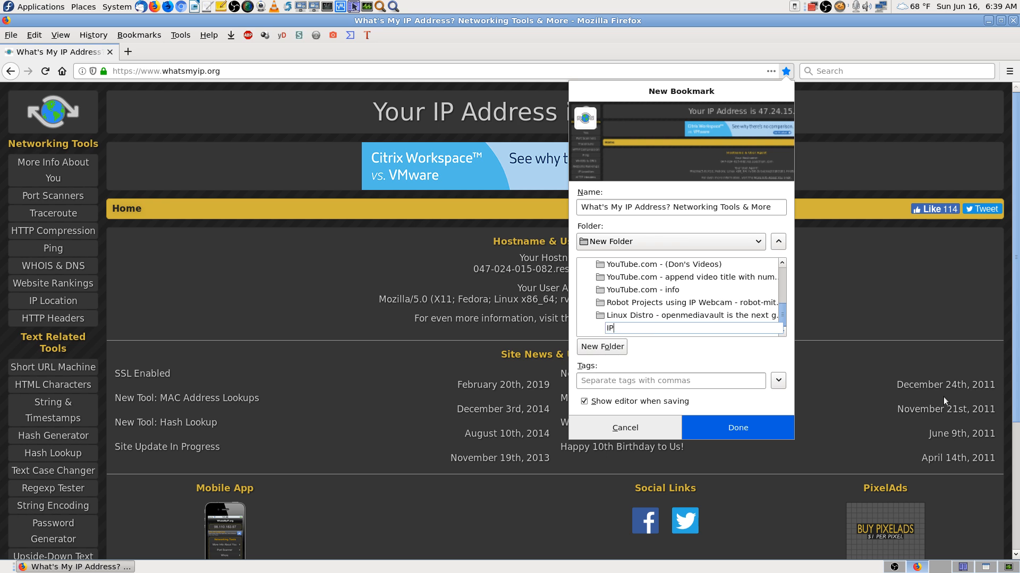
pyautogui.write(' a')
pyautogui.write('ddress')
pyautogui.write(' info')
pyautogui.press('Return')
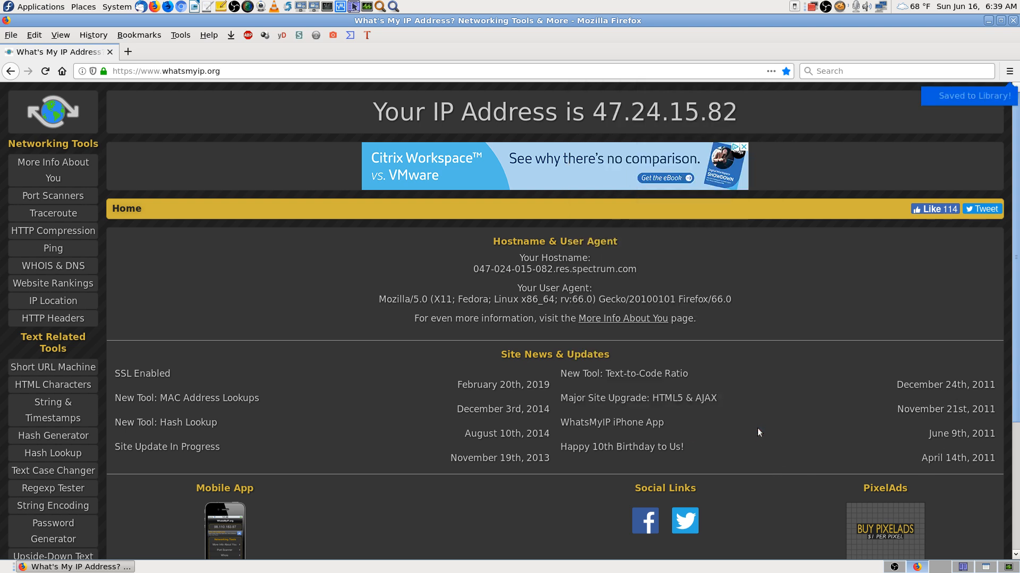
pyautogui.click(757, 430)
# Step: Copy the public IP address from the page, close Firefox, and return to the Remote Desktop Viewer workspace
pyautogui.moveTo(593, 109); pyautogui.dragTo(731, 113)
pyautogui.rightClick(714, 112)
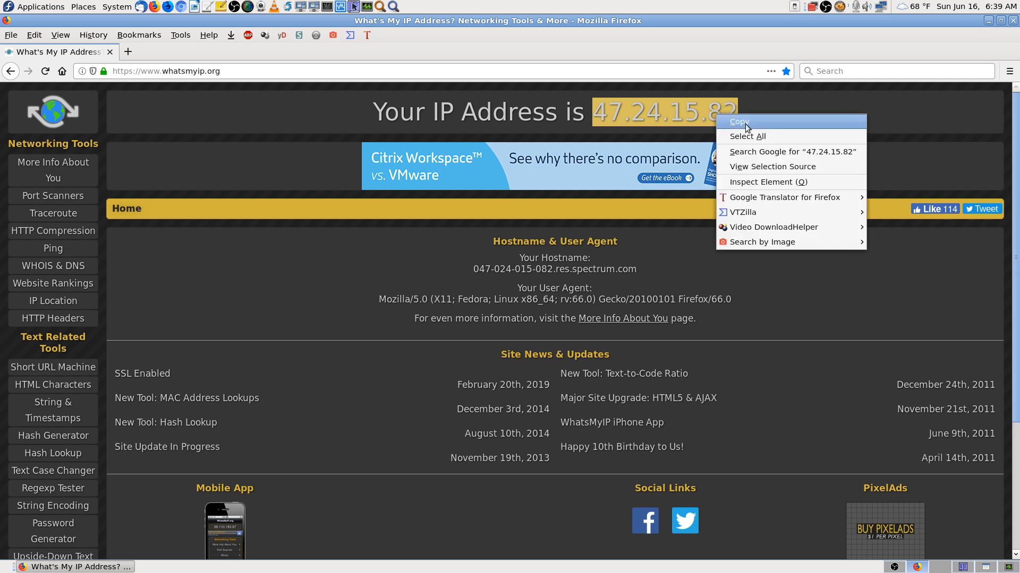
pyautogui.click(744, 122)
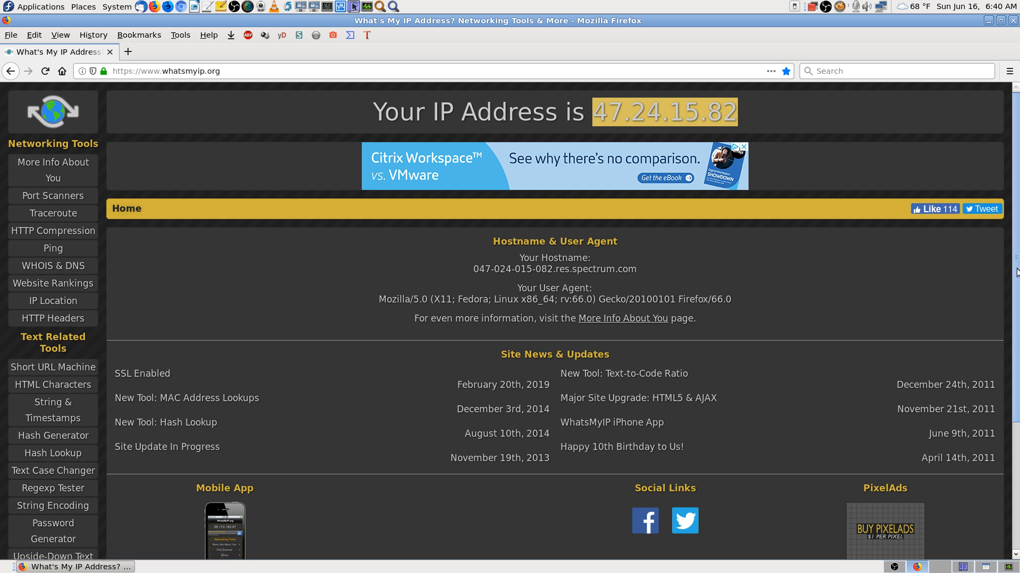
pyautogui.moveTo(1016, 272); pyautogui.dragTo(1018, 147)
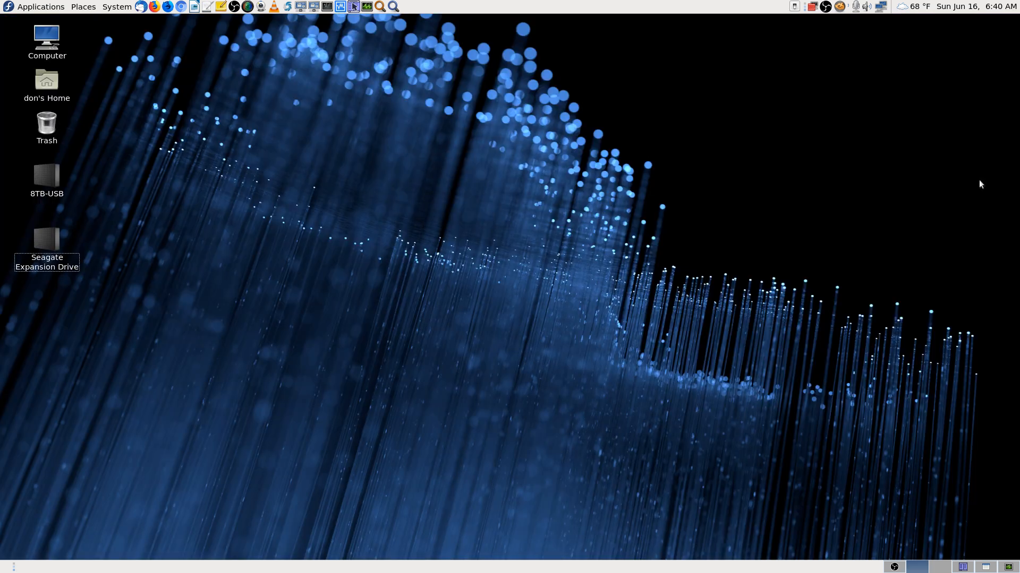
pyautogui.click(1013, 20)
pyautogui.click(985, 567)
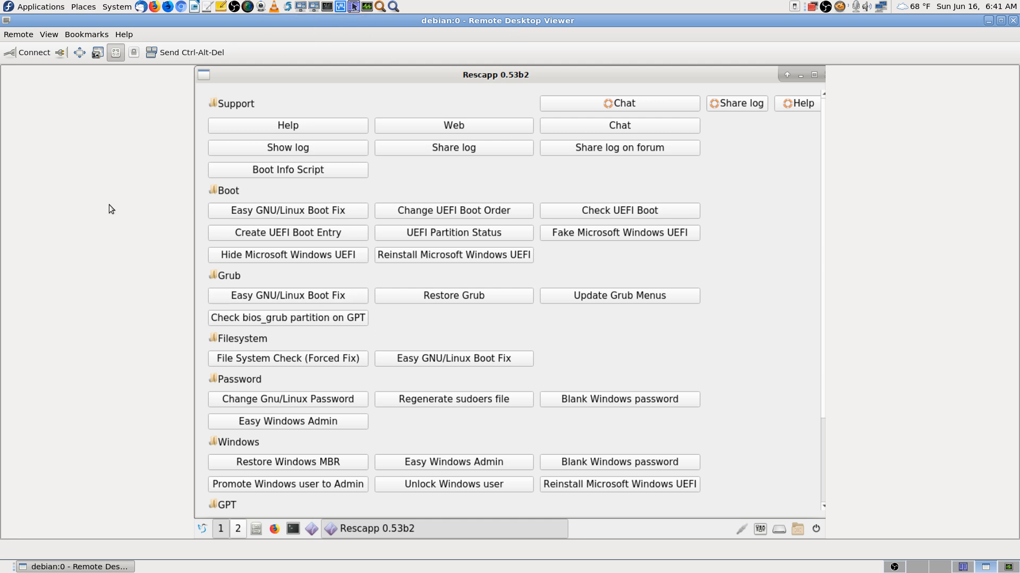
# Step: Try to open a new VNC connection to the copied public IP address, and dismiss the resulting message
pyautogui.click(24, 53)
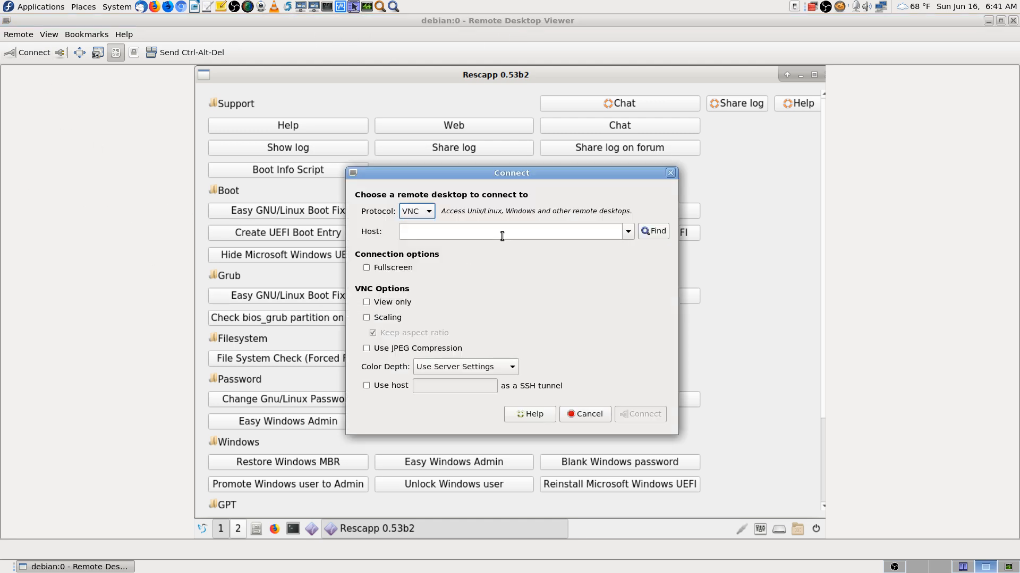
pyautogui.click(485, 235)
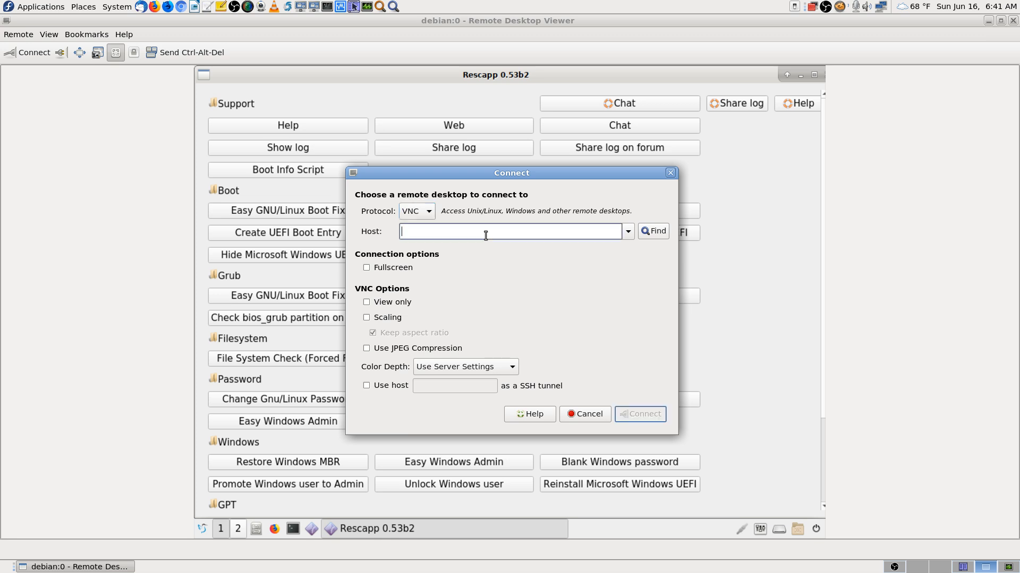
pyautogui.hotkey('ctrl', 'v')
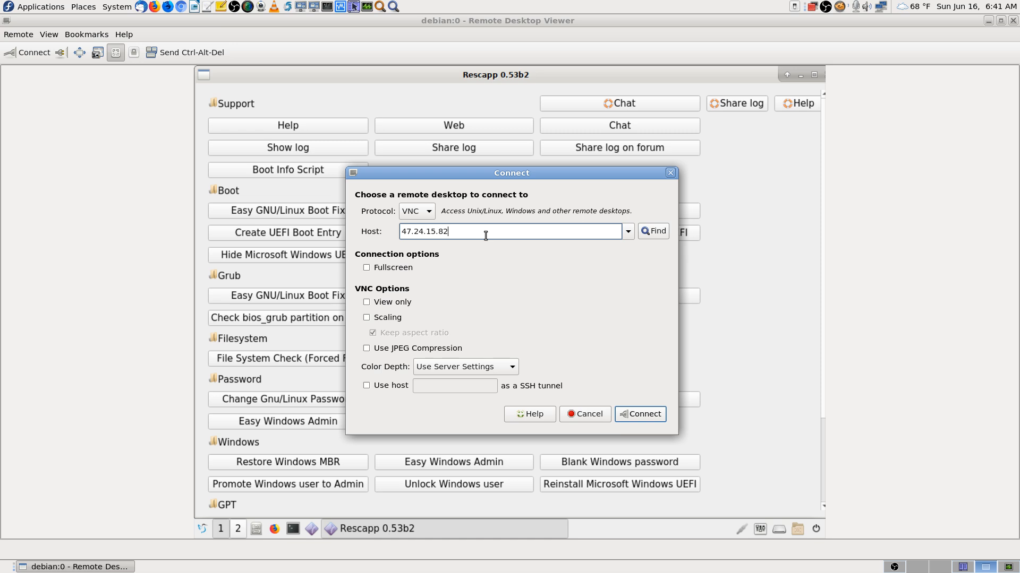
pyautogui.click(639, 417)
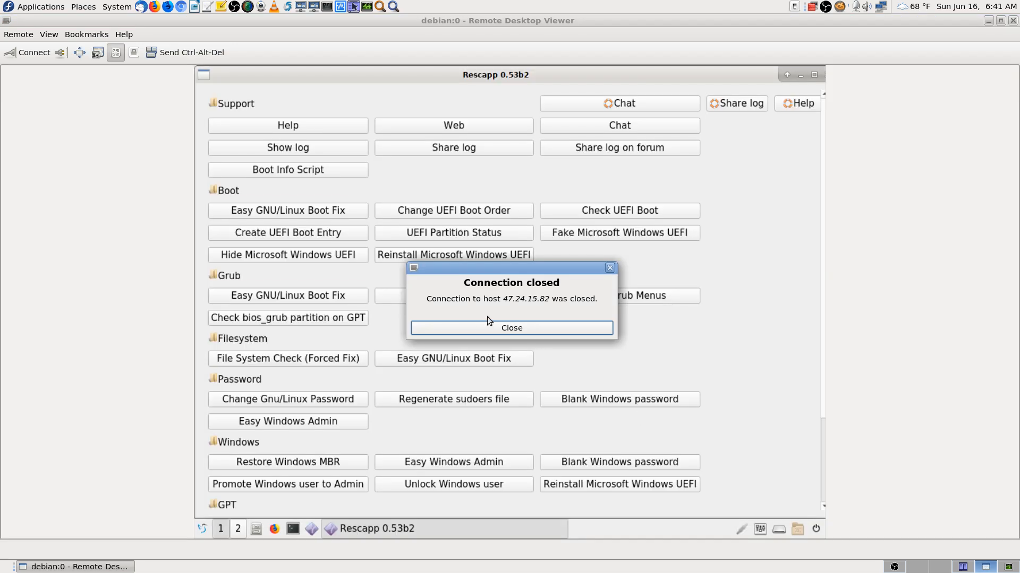
pyautogui.click(505, 330)
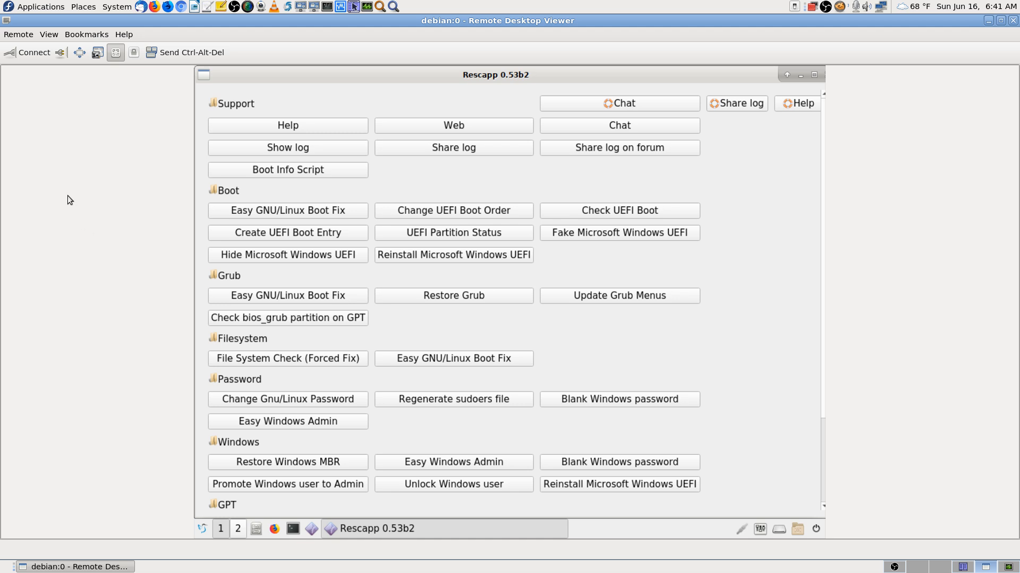
# Step: Open Firefox on the empty host workspace, close its New Tab page, load the copied public IP address, and select it in the address field
pyautogui.click(917, 568)
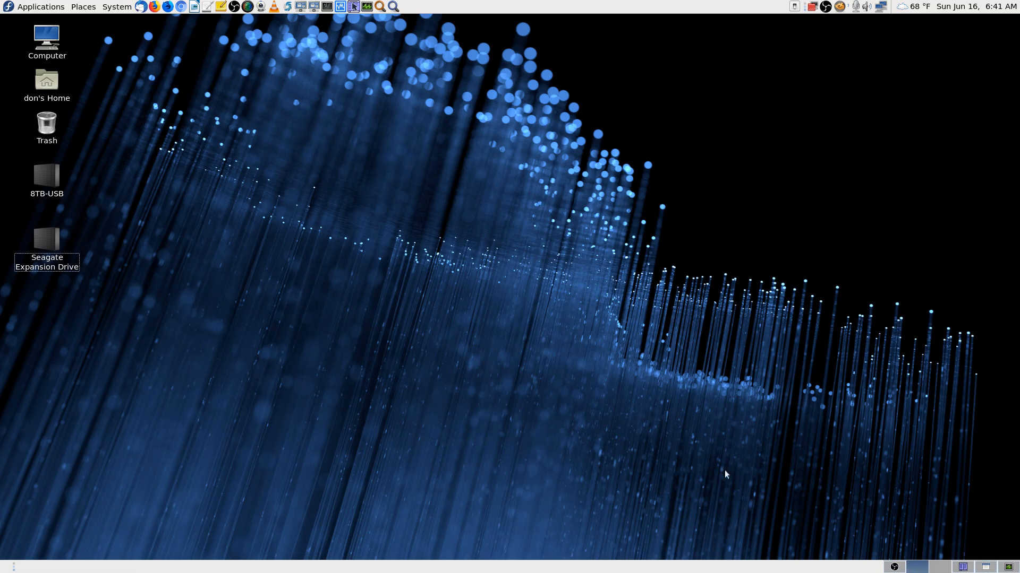
pyautogui.click(155, 7)
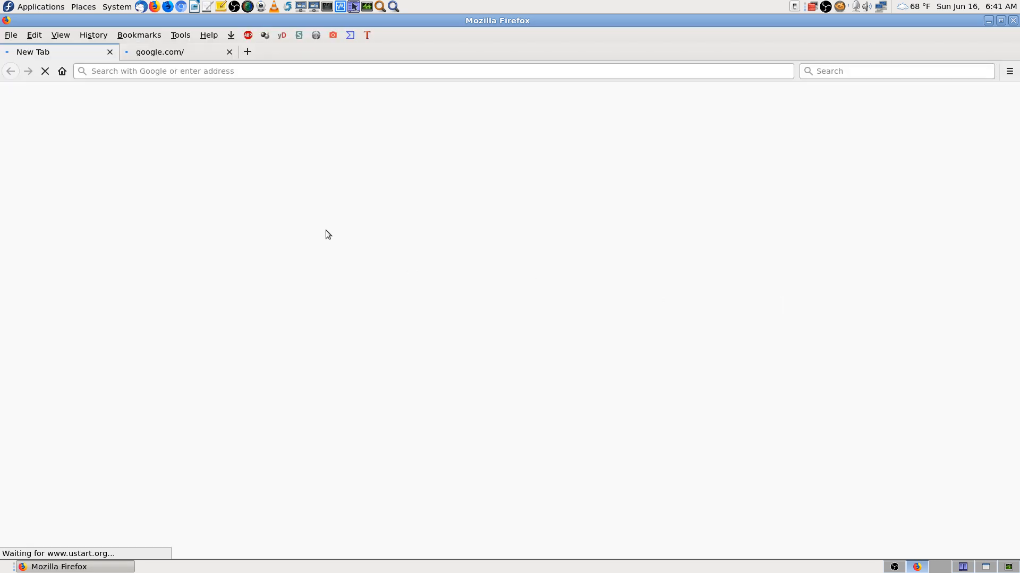
pyautogui.click(110, 52)
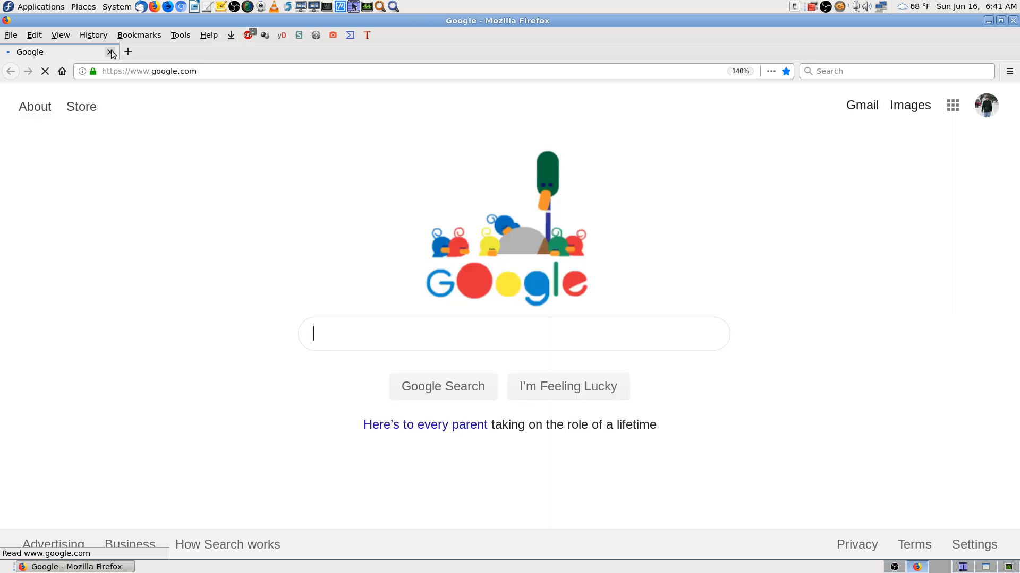
pyautogui.rightClick(190, 71)
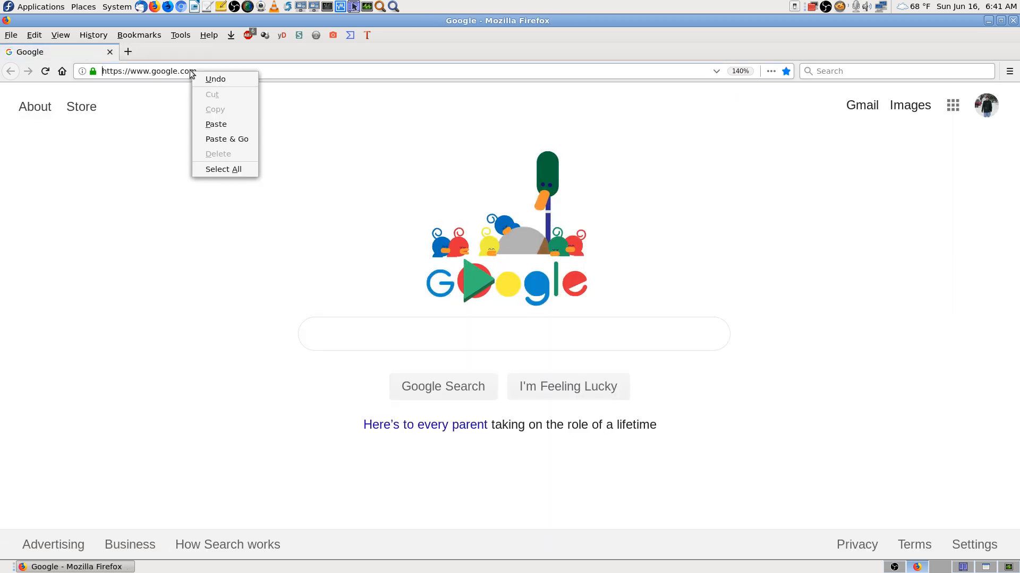
pyautogui.click(239, 139)
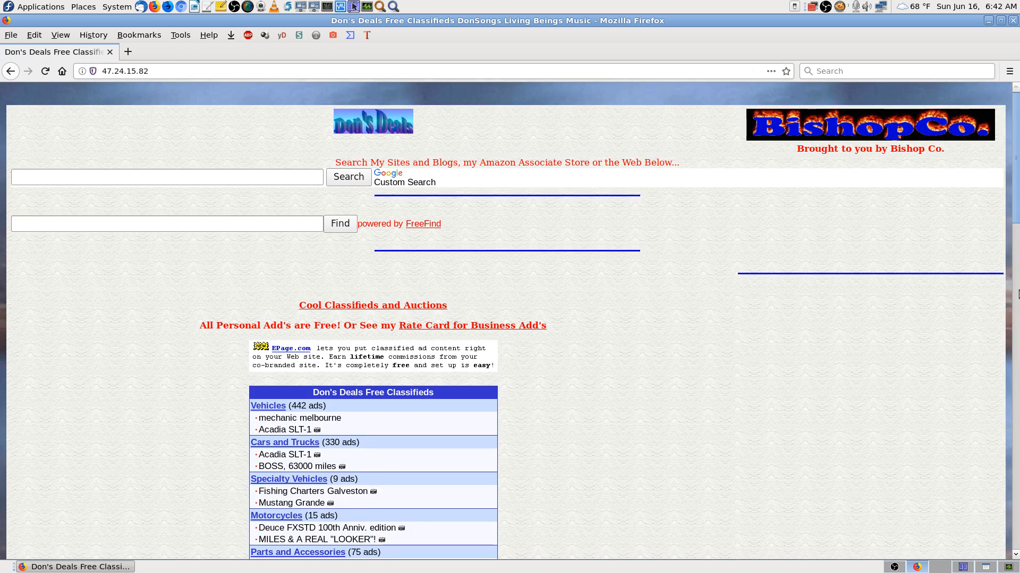
pyautogui.moveTo(1017, 218)
pyautogui.mouseDown()
pyautogui.moveTo(1018, 539)
pyautogui.moveTo(1017, 215)
pyautogui.mouseUp()
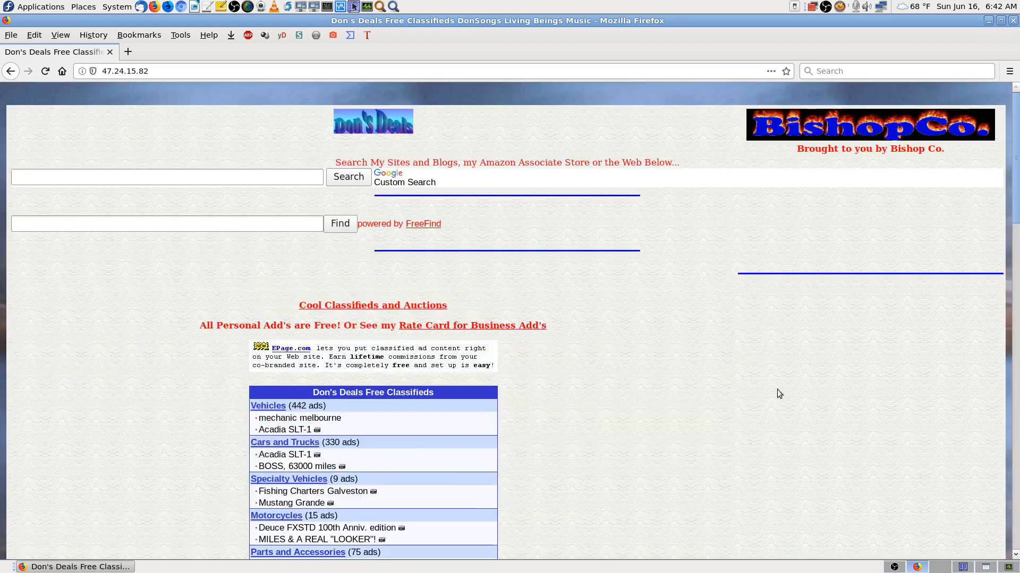
pyautogui.click(172, 69)
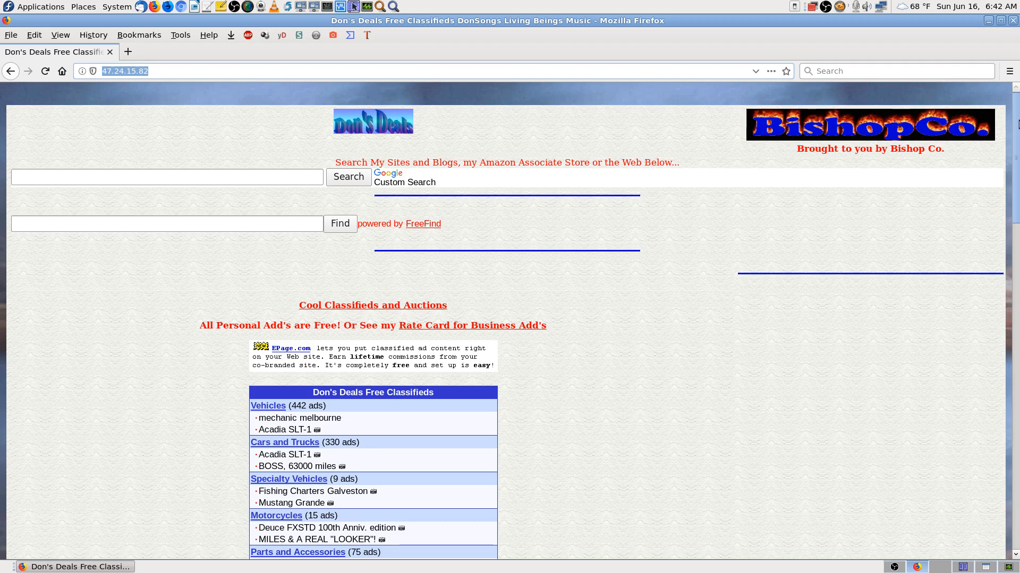
# Step: Open the router's admin page at 192.168.0.1/ and log in with the admin password already filled in
pyautogui.write('192.168.0.1/')
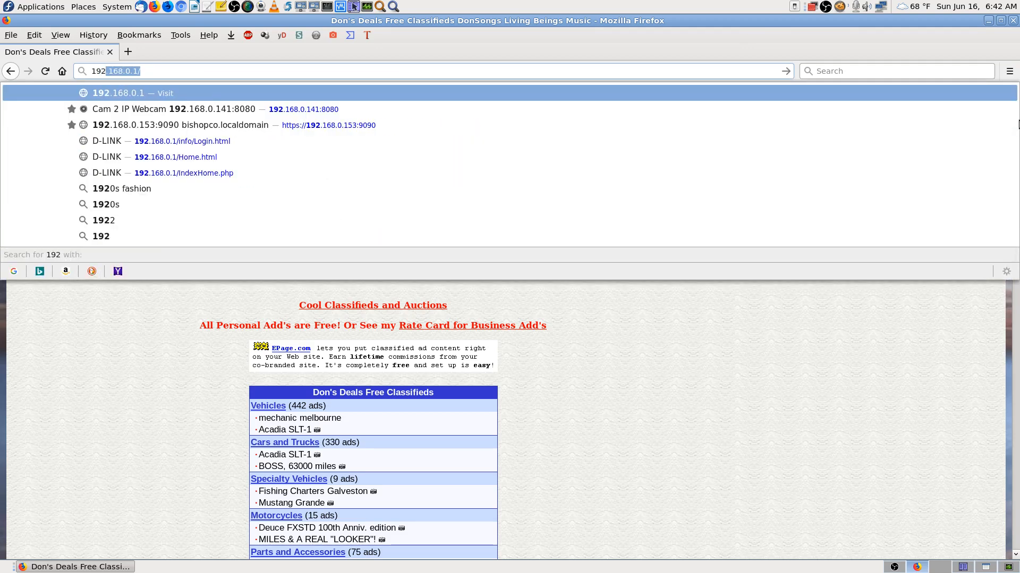
pyautogui.press('Return')
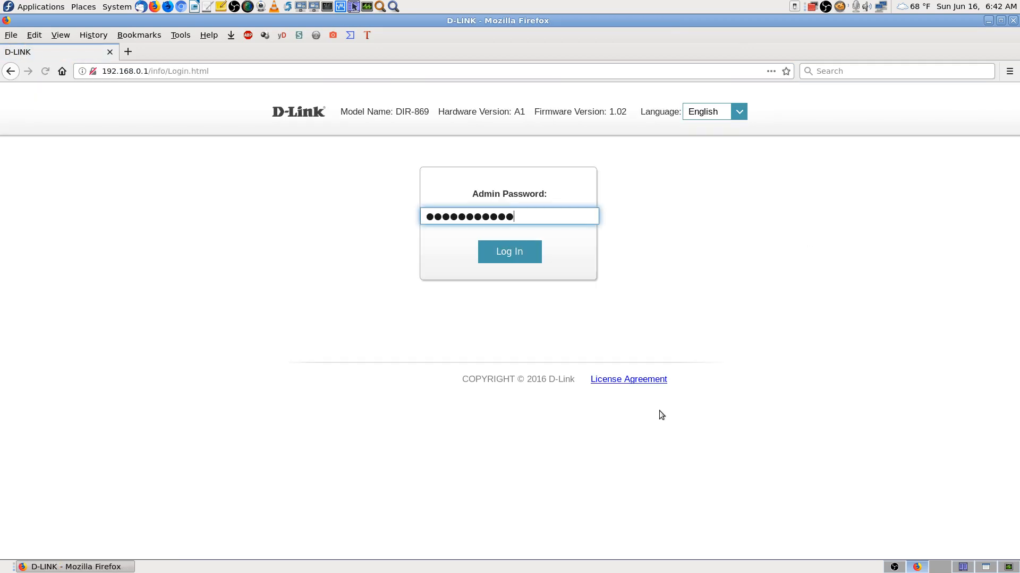
pyautogui.click(518, 252)
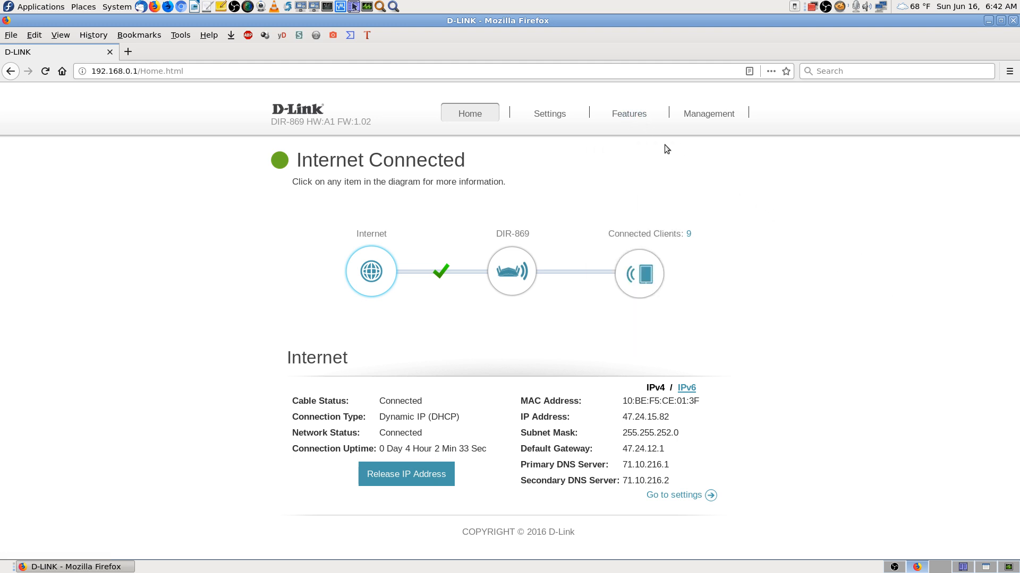
# Step: Open the router's Port Forwarding settings
pyautogui.moveTo(639, 122)
pyautogui.moveTo(567, 106)
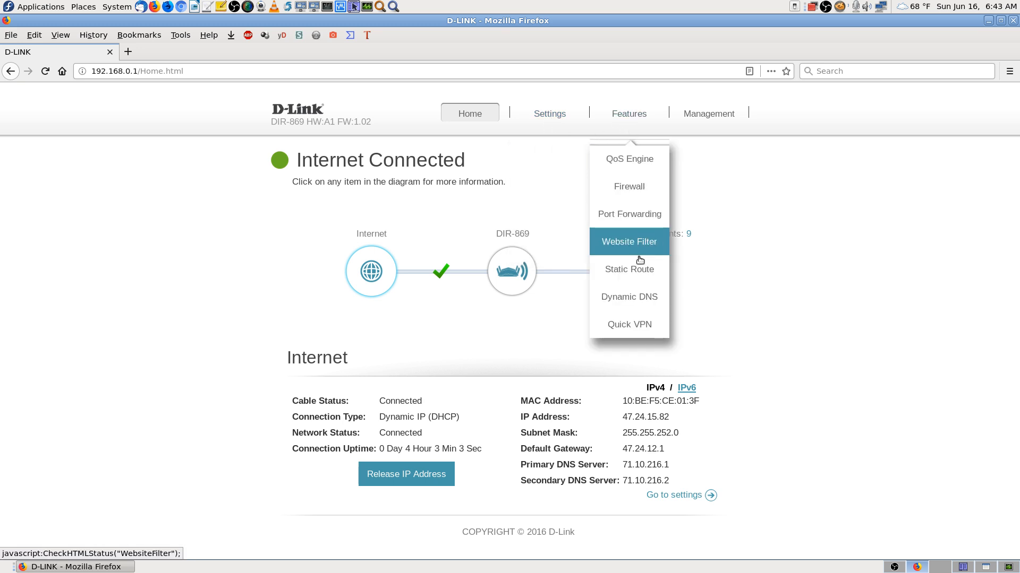
pyautogui.click(642, 212)
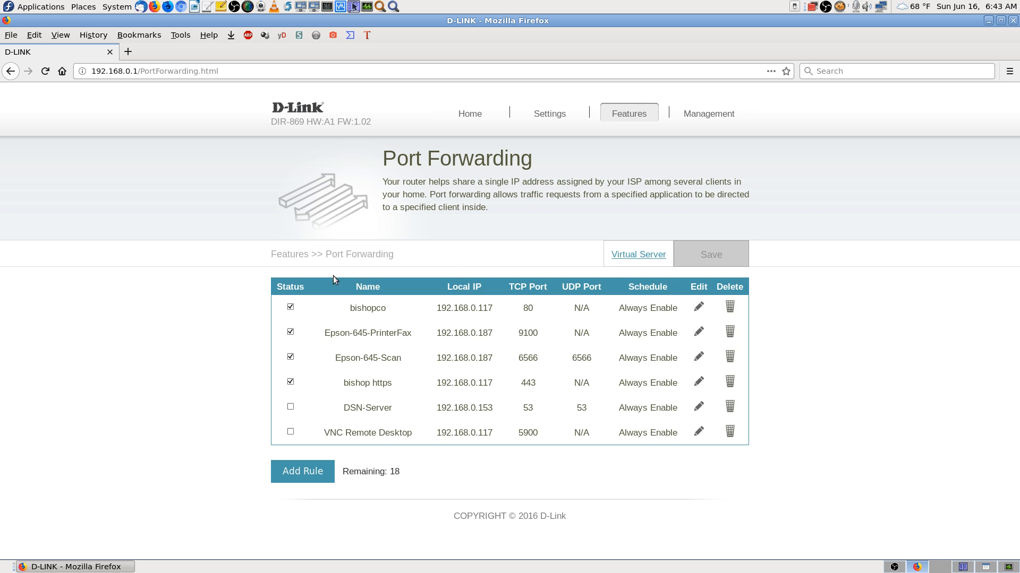
pyautogui.moveTo(400, 254); pyautogui.dragTo(326, 253)
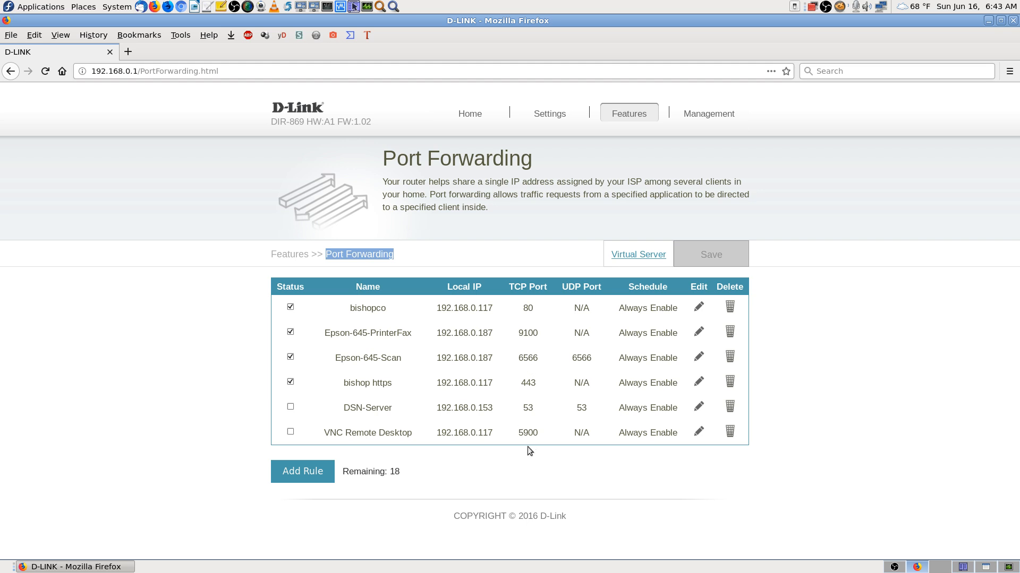
# Step: Enable the VNC Remote Desktop port forwarding rule and save the settings
pyautogui.moveTo(543, 433); pyautogui.dragTo(298, 437)
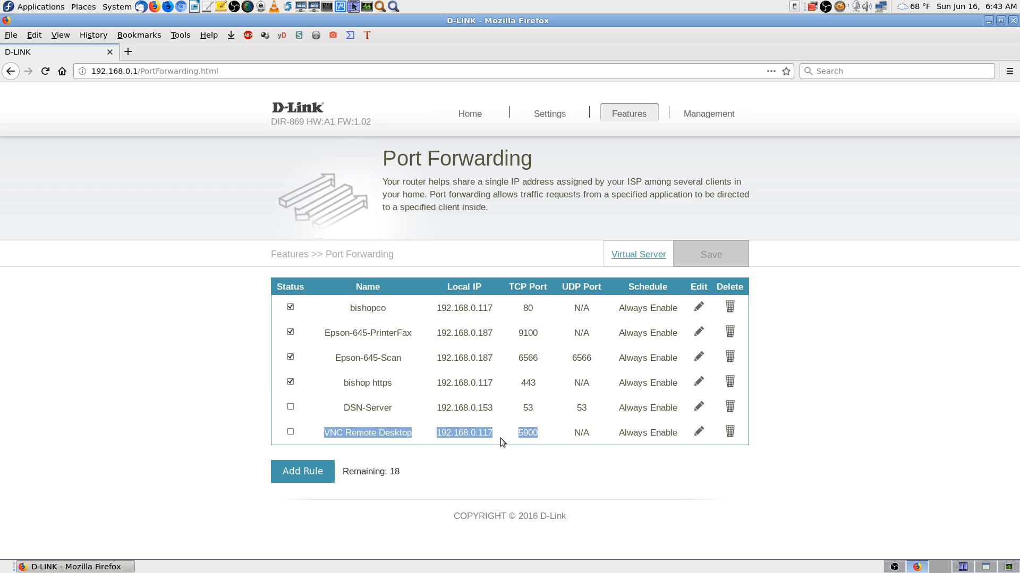
pyautogui.click(539, 435)
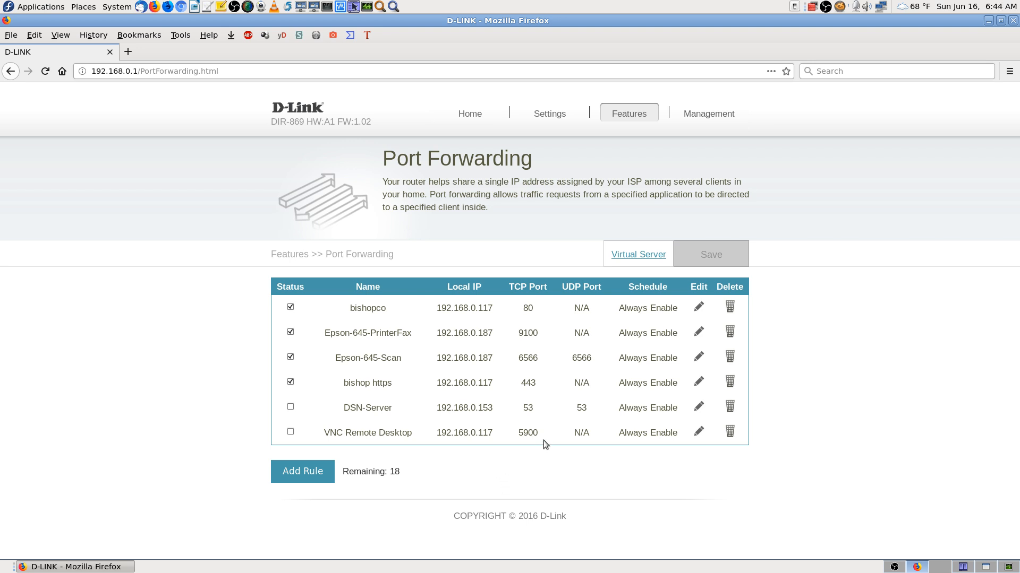
pyautogui.click(290, 432)
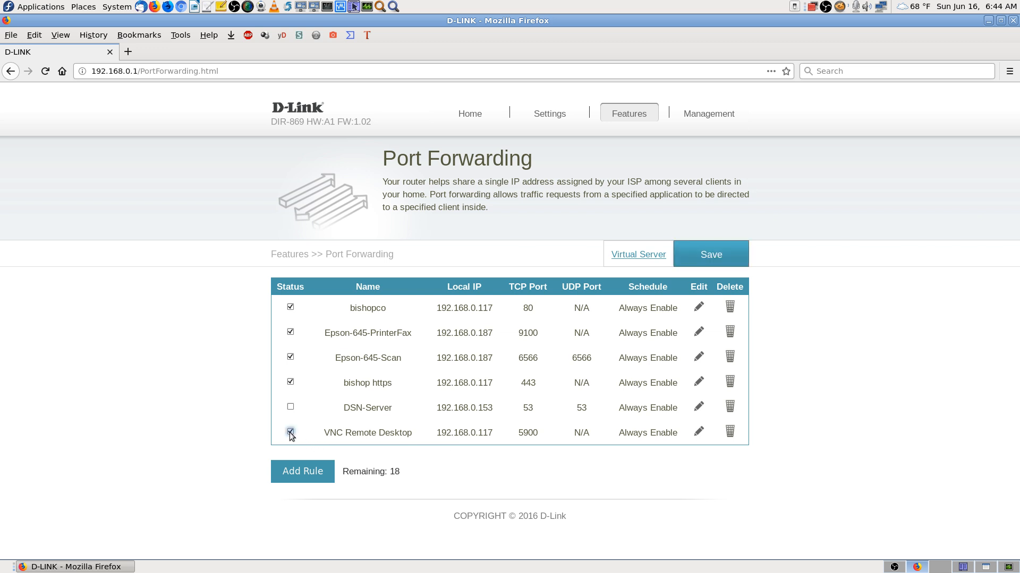
pyautogui.click(711, 255)
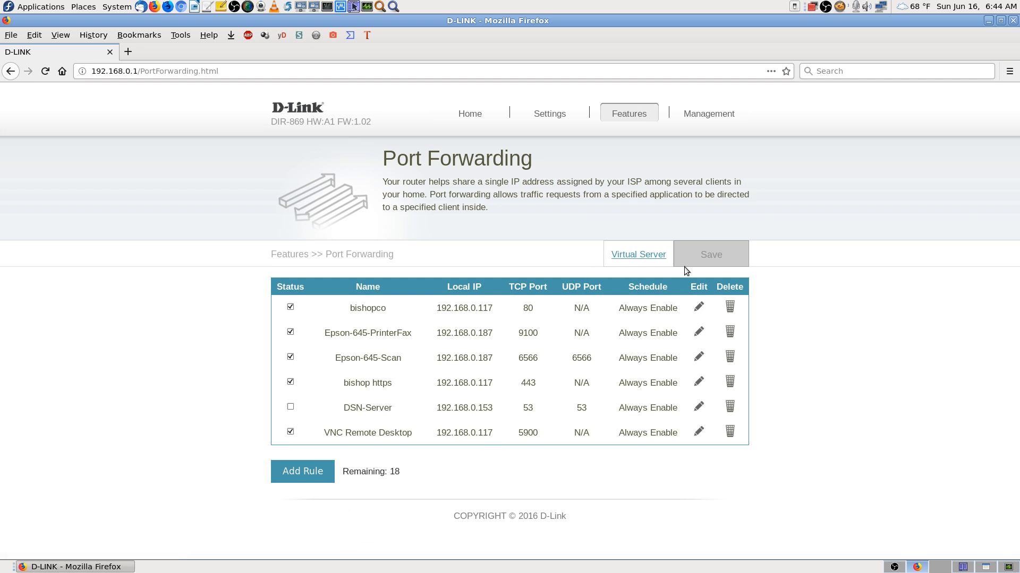
# Step: Examine the router's Virtual Server rules
pyautogui.click(625, 256)
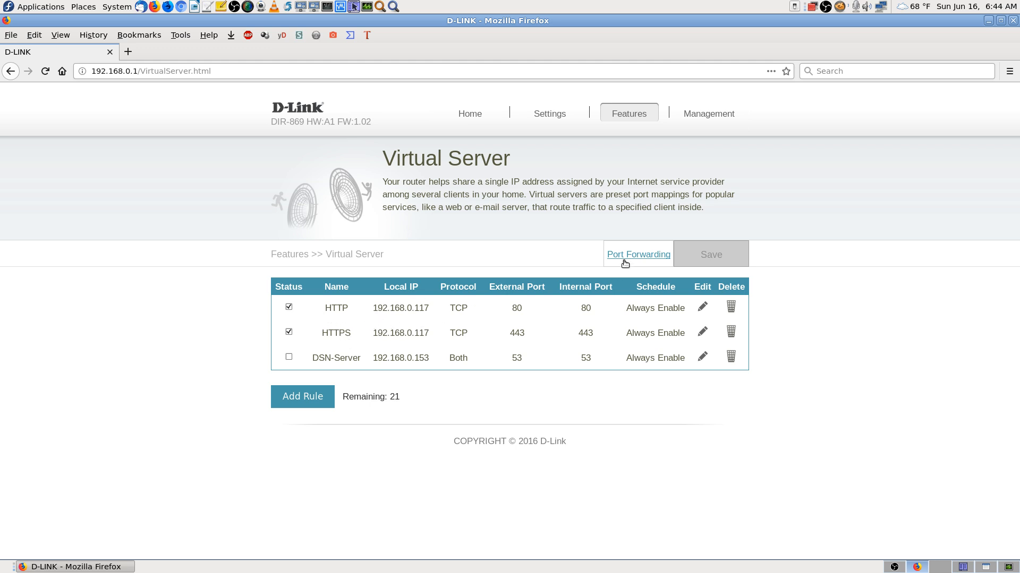
pyautogui.moveTo(384, 254); pyautogui.dragTo(330, 264)
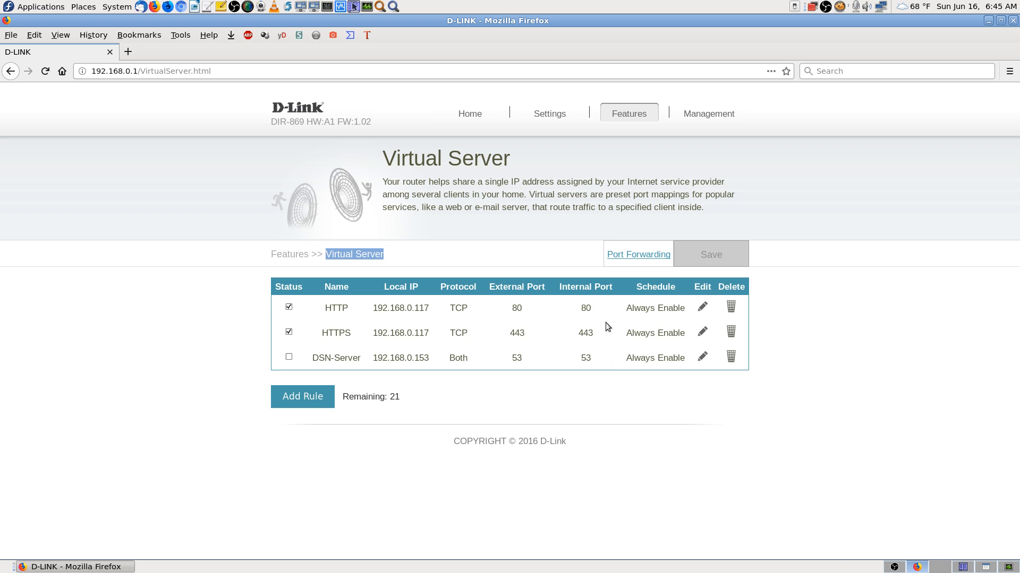
pyautogui.click(719, 456)
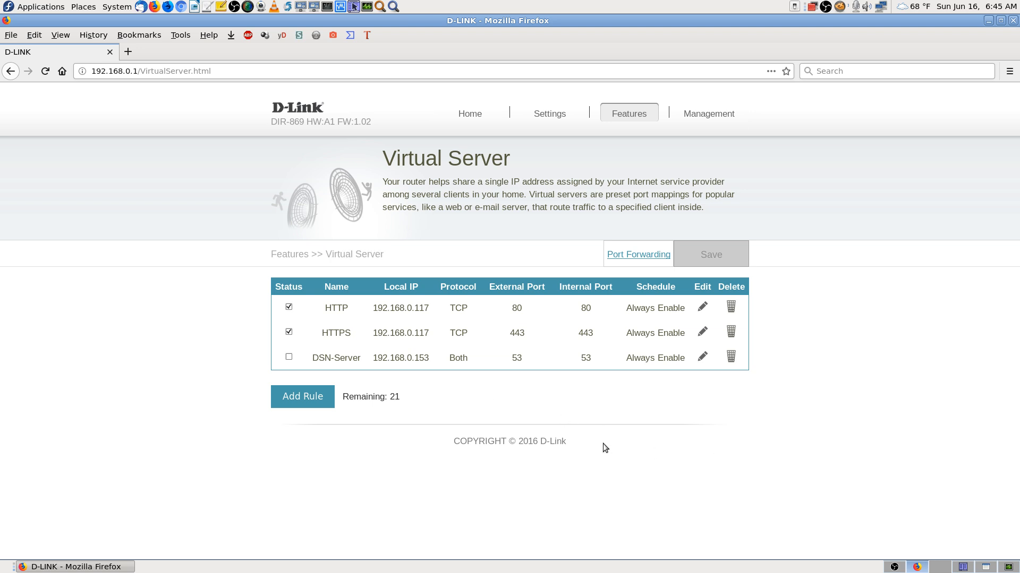
# Step: Switch to Remote Desktop Viewer and try to connect to host 192.168.0.117 over VNC
pyautogui.click(985, 567)
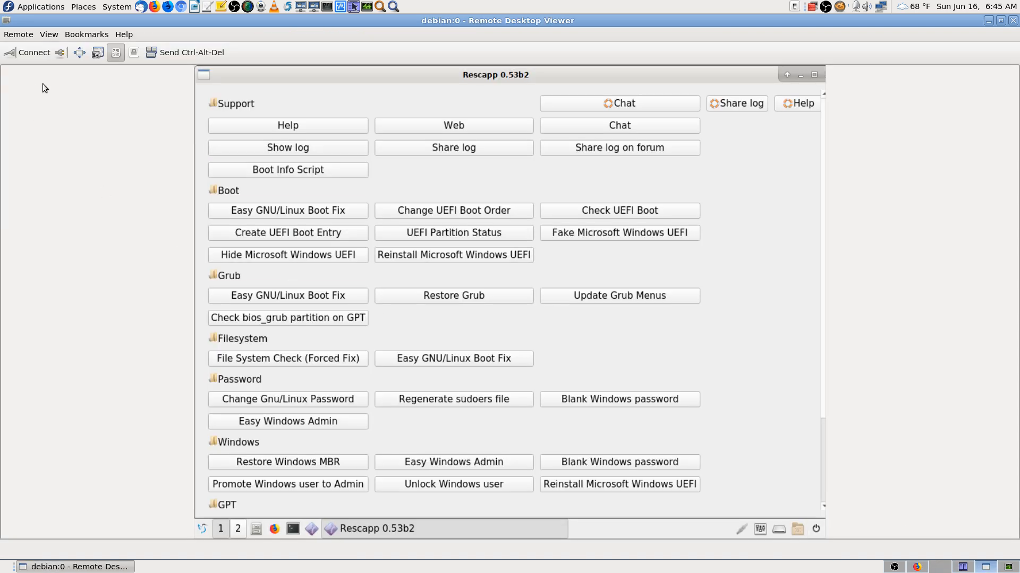
pyautogui.click(33, 52)
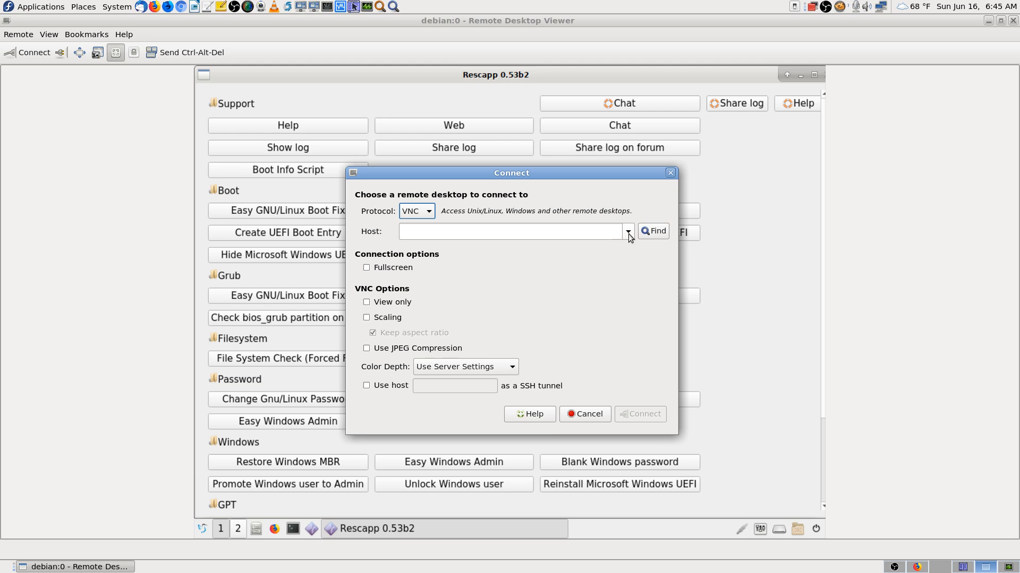
pyautogui.click(628, 232)
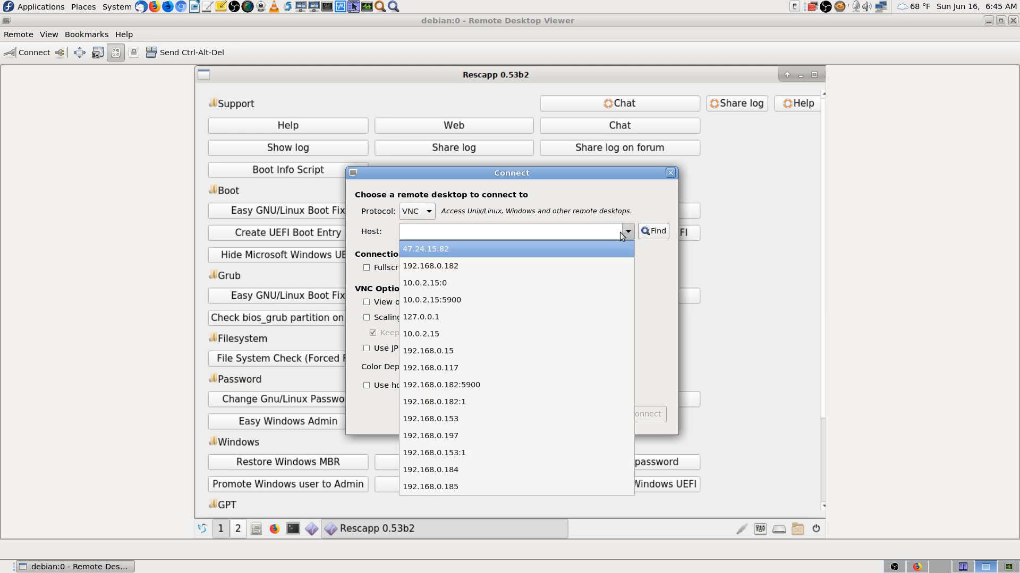
pyautogui.click(455, 366)
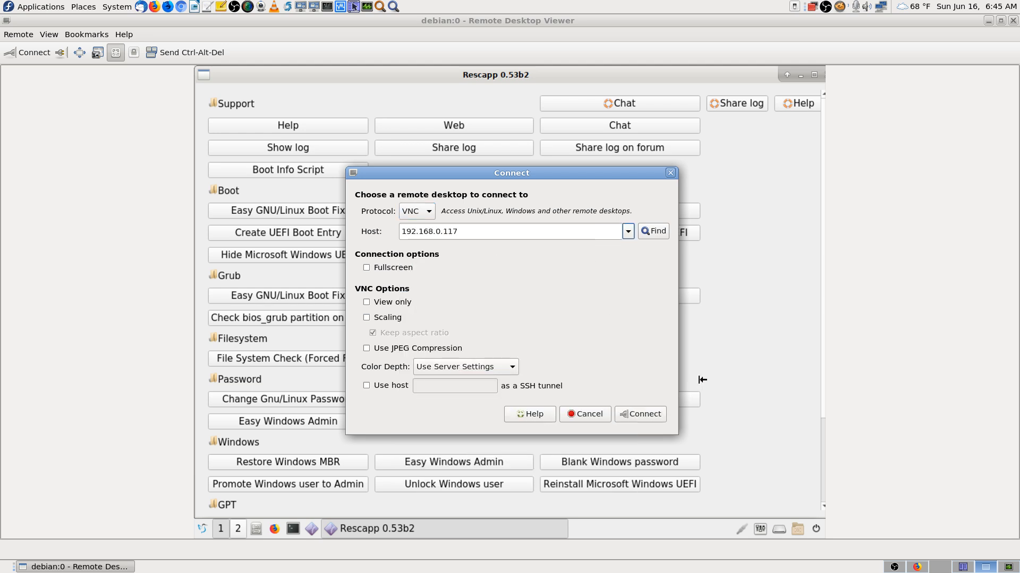
pyautogui.click(643, 415)
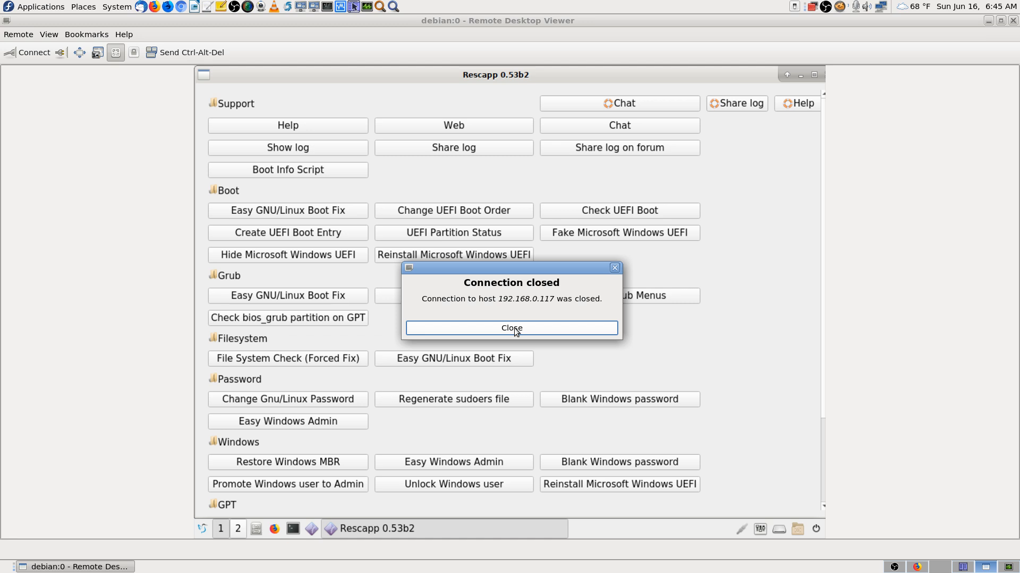
pyautogui.click(513, 329)
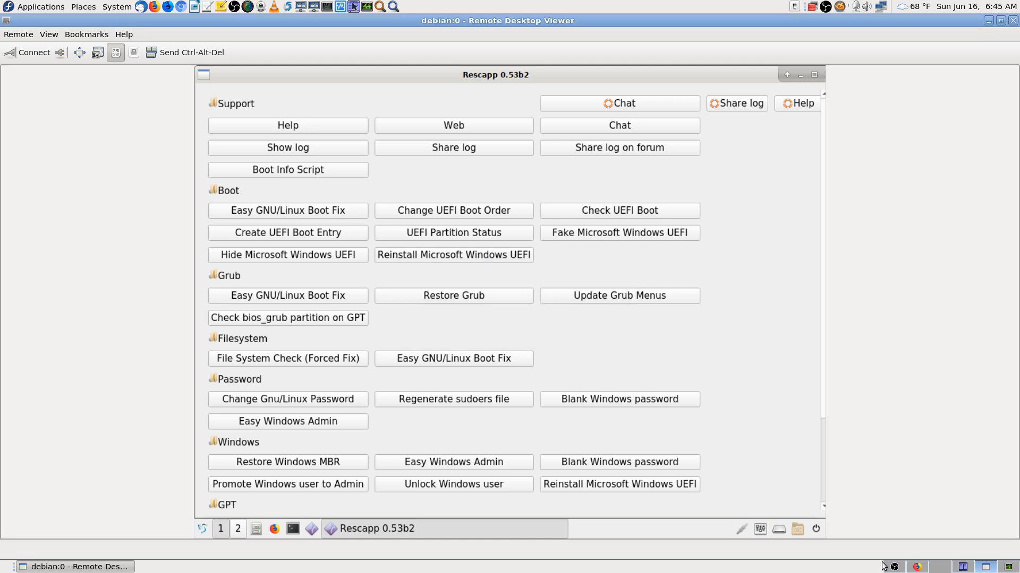
pyautogui.click(919, 567)
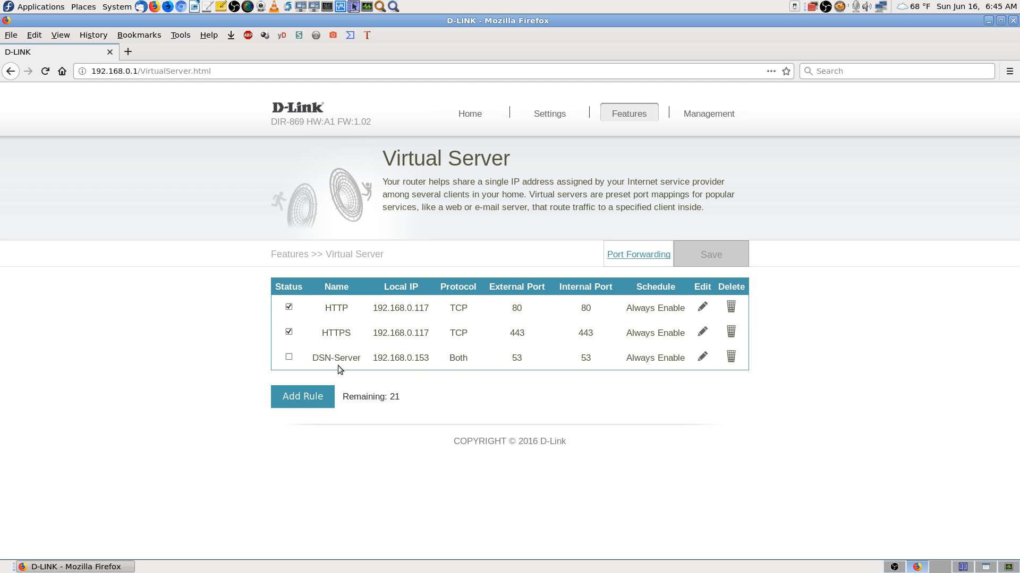
pyautogui.click(641, 257)
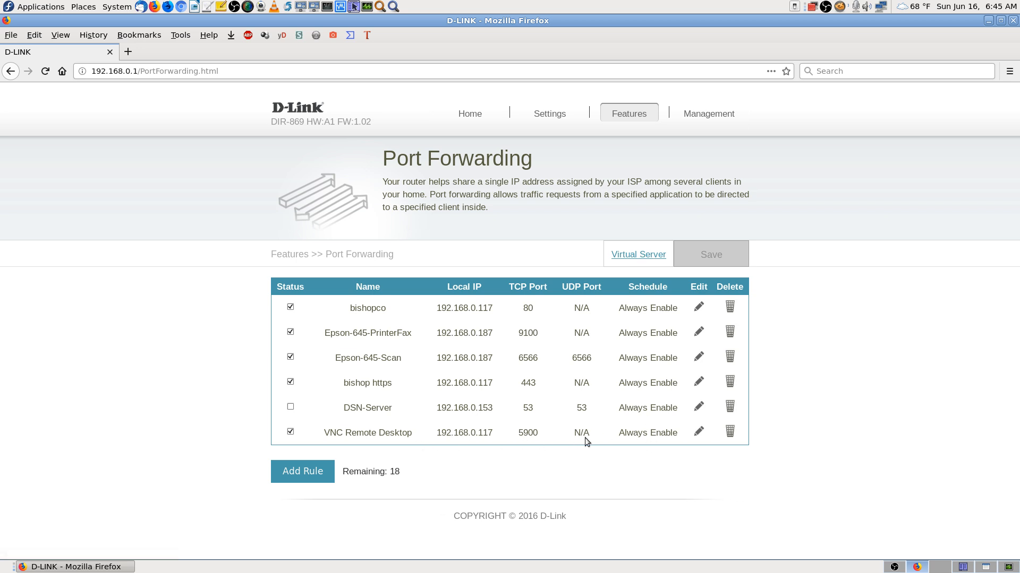
pyautogui.click(699, 432)
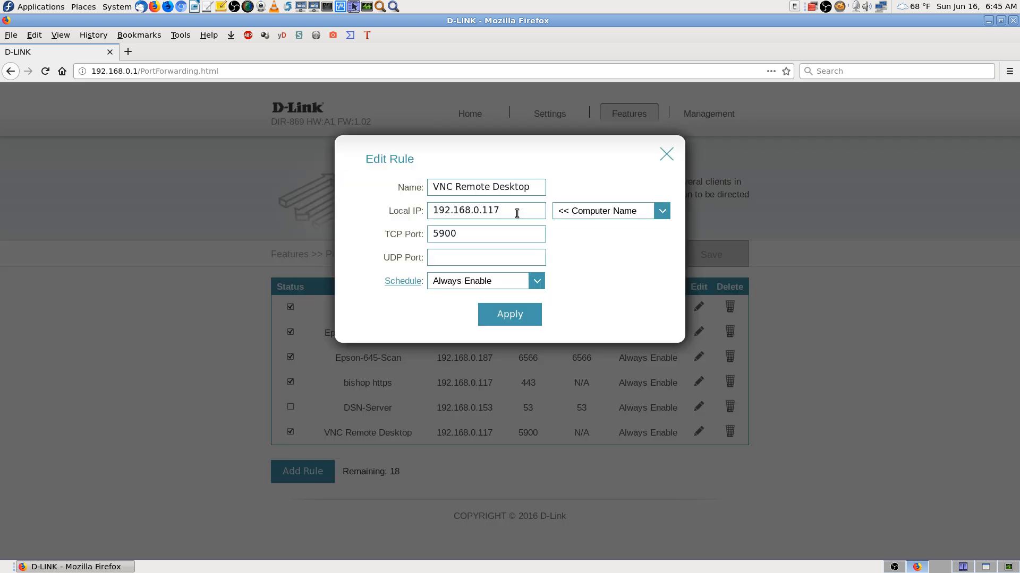
pyautogui.moveTo(519, 210); pyautogui.dragTo(170, 183)
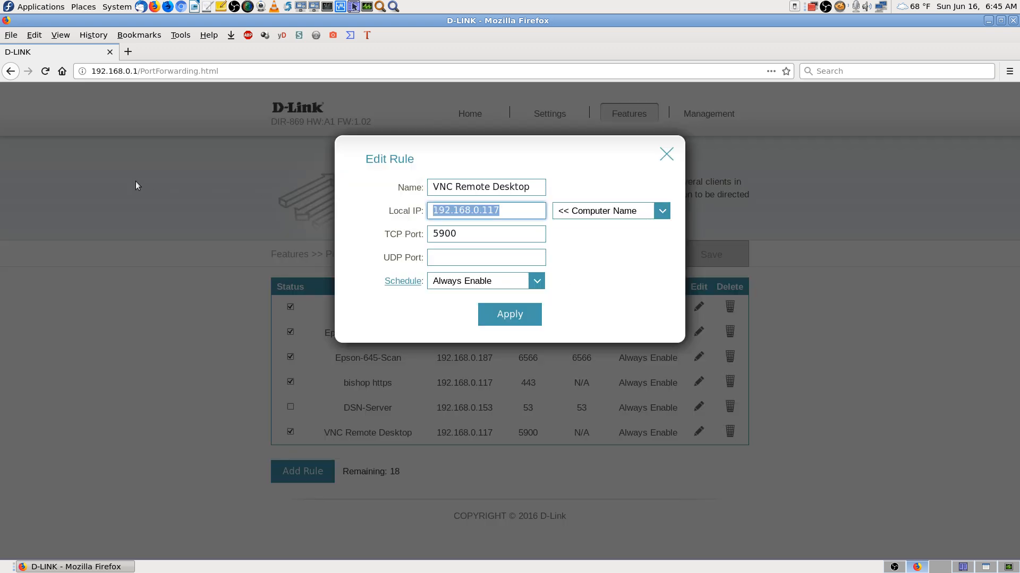
pyautogui.write('47.24.15.82')
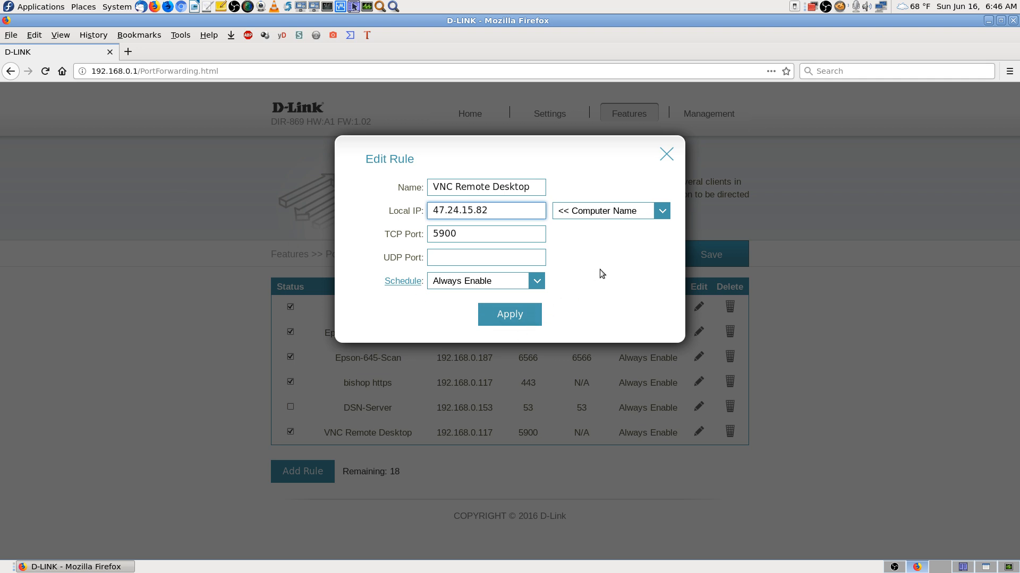
pyautogui.click(523, 316)
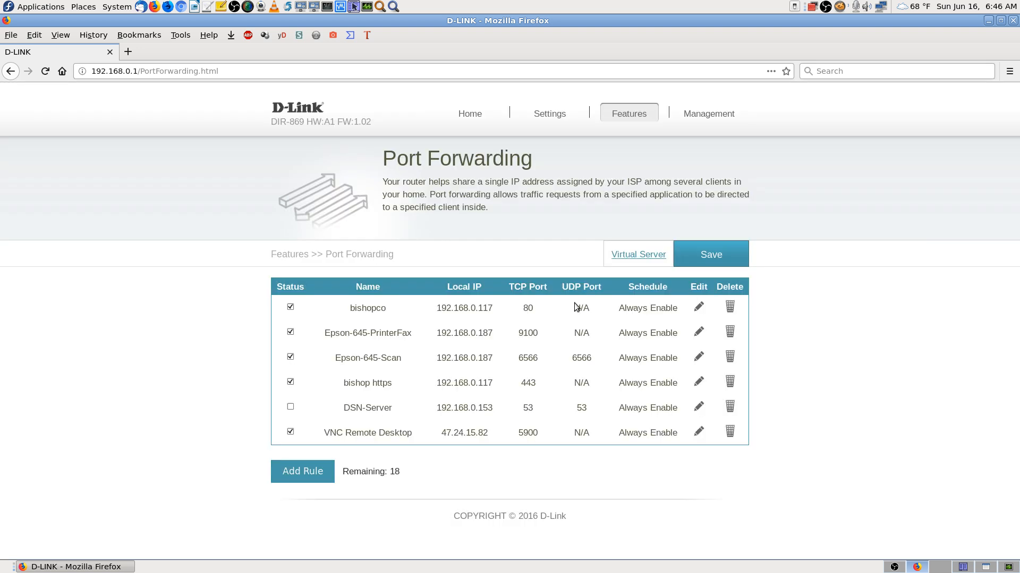
# Step: Save the edited port forwarding settings and check the local IP stored in the VNC Remote Desktop rule
pyautogui.click(643, 255)
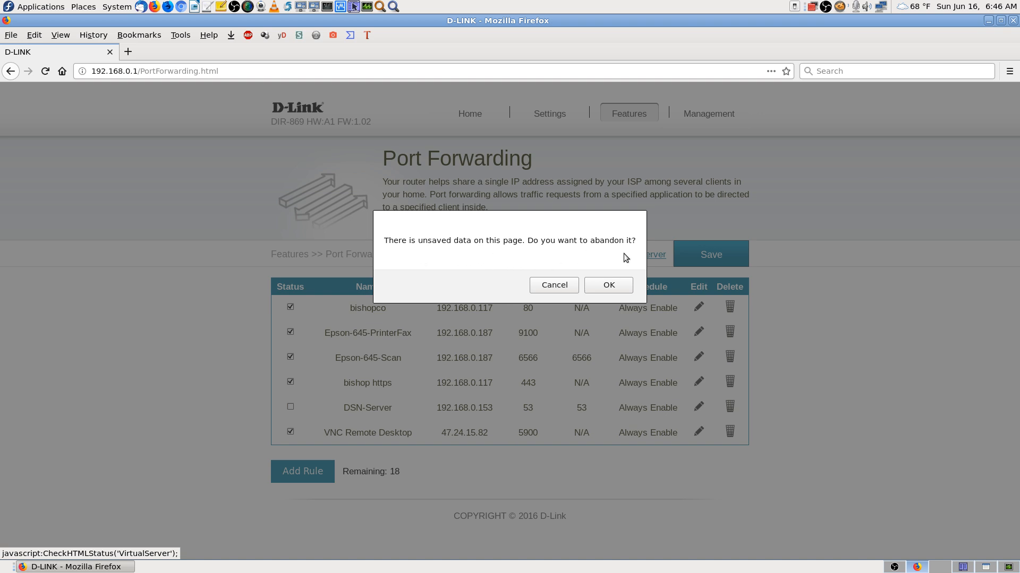
pyautogui.click(554, 285)
pyautogui.click(716, 254)
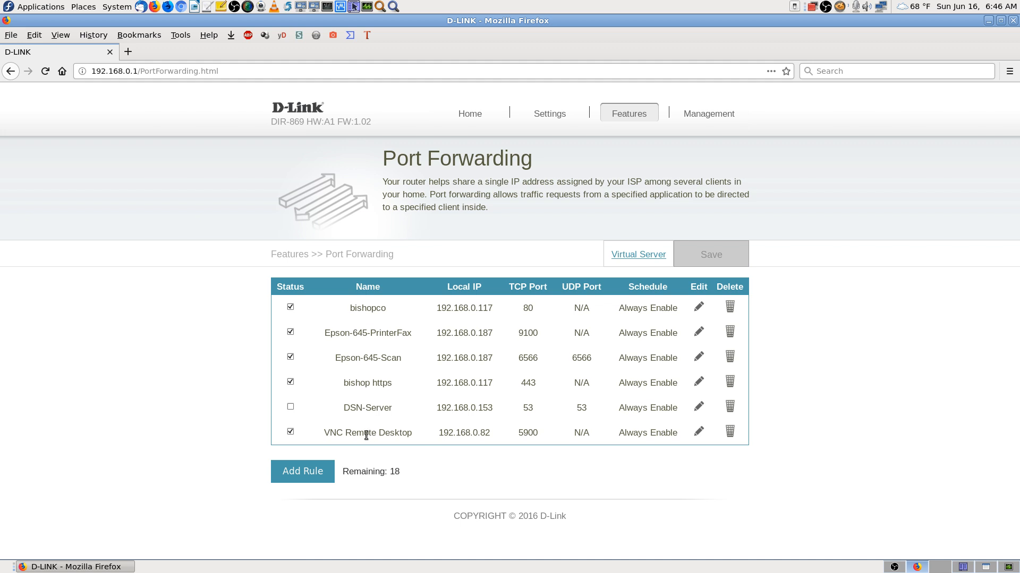
pyautogui.click(698, 431)
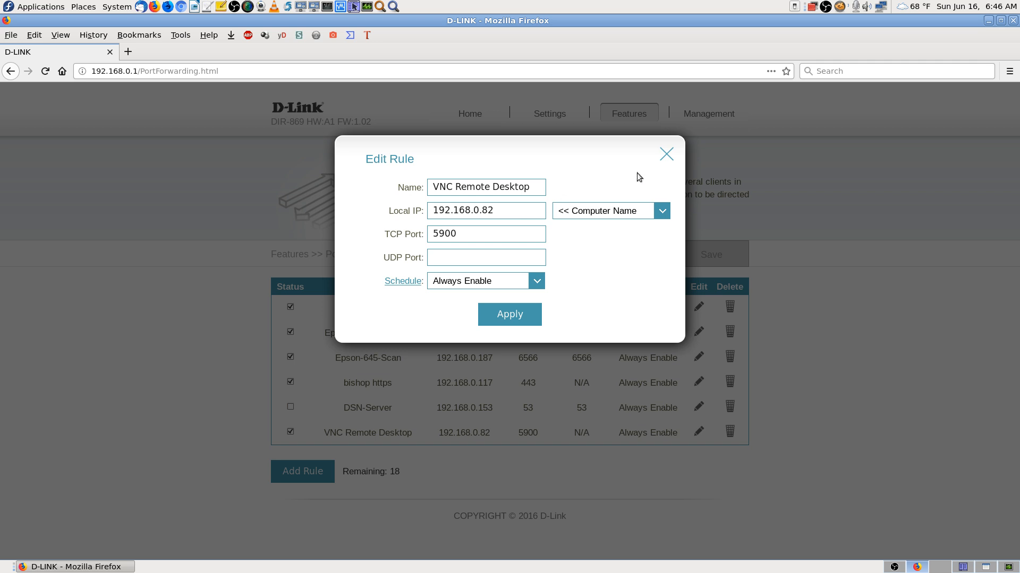
pyautogui.click(667, 155)
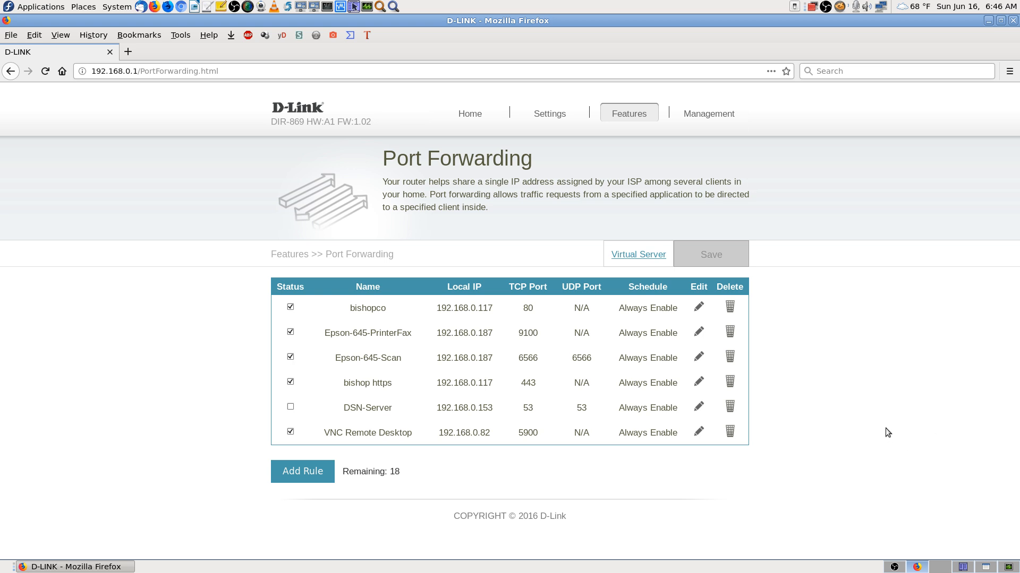
# Step: Open the What's My IP Address? page from the browsing history in a new tab and check the public IP address
pyautogui.click(128, 53)
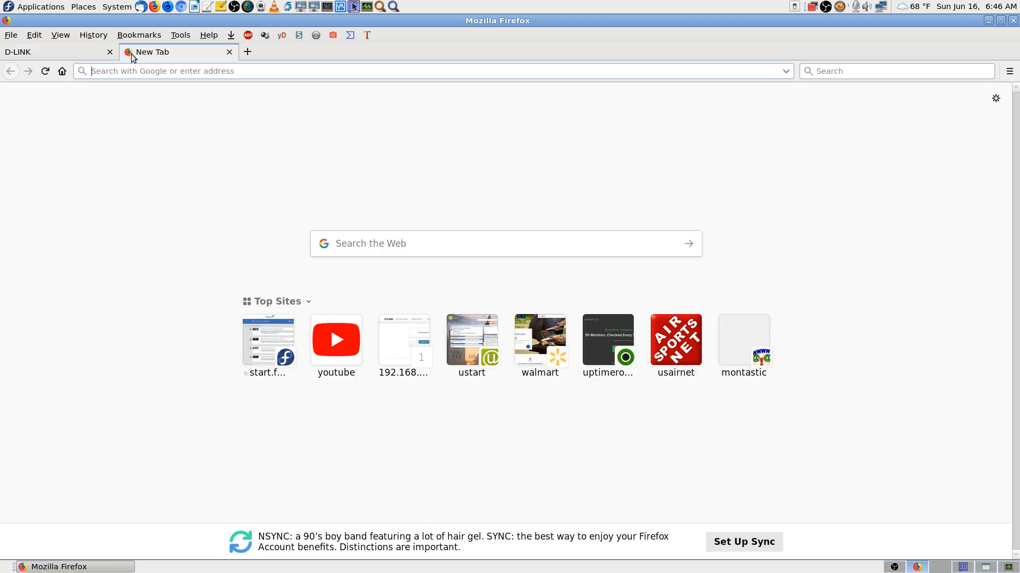
pyautogui.click(86, 34)
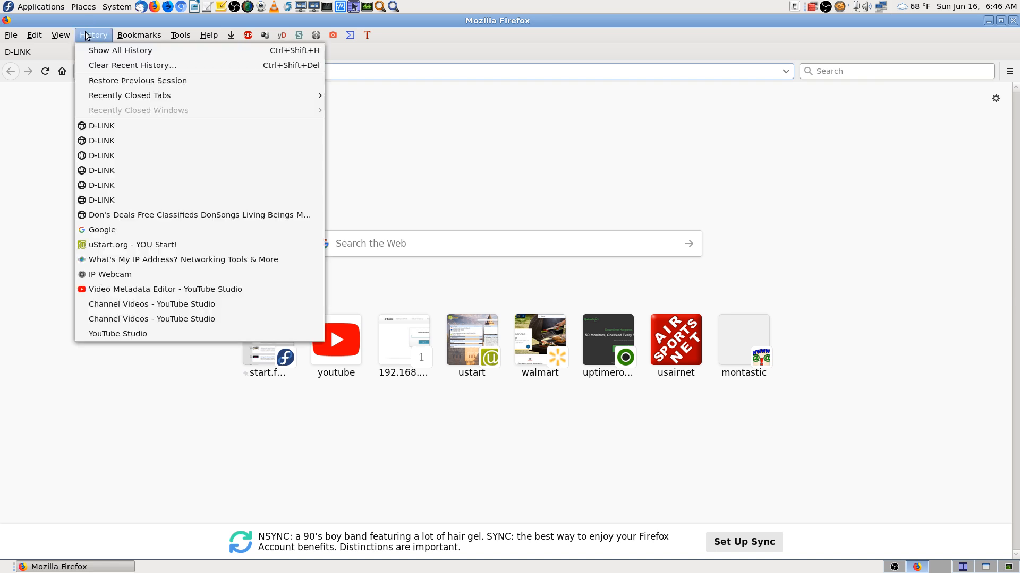
pyautogui.moveTo(166, 97)
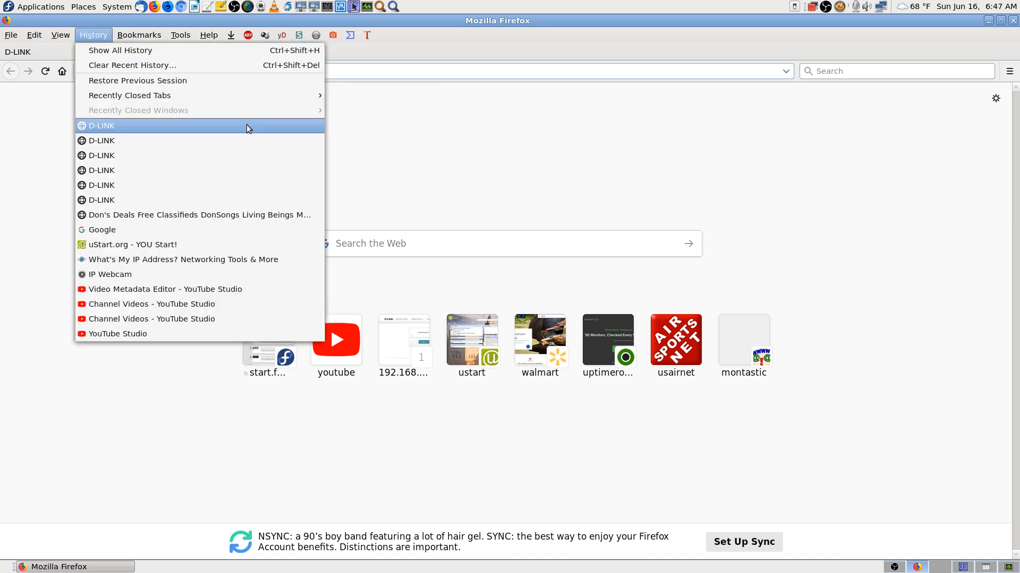
pyautogui.click(244, 259)
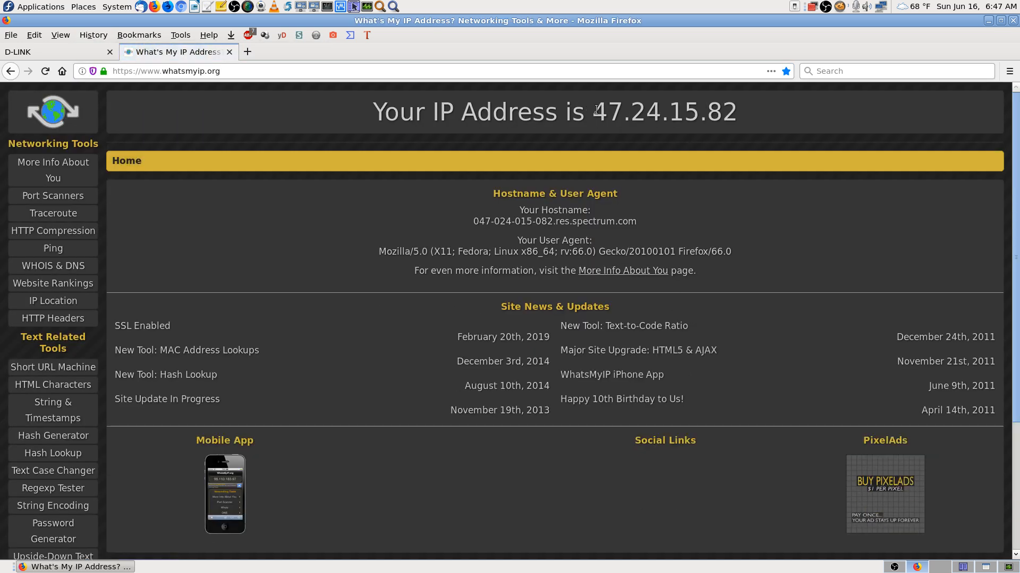
pyautogui.moveTo(593, 110); pyautogui.dragTo(732, 111)
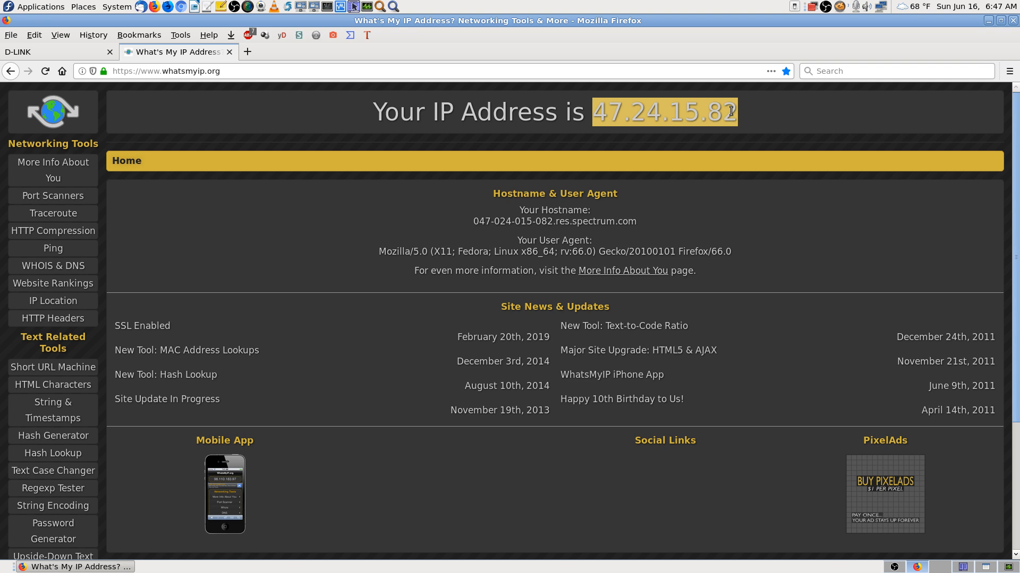
pyautogui.click(506, 239)
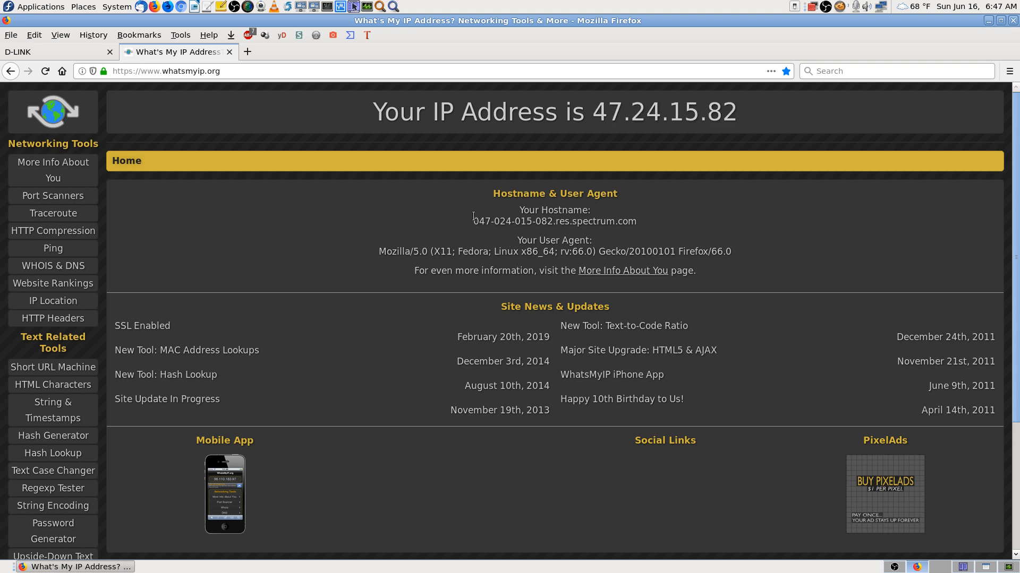
# Step: Copy the public IP address shown on the What's My IP Address? page
pyautogui.moveTo(593, 110); pyautogui.dragTo(732, 110)
pyautogui.rightClick(704, 110)
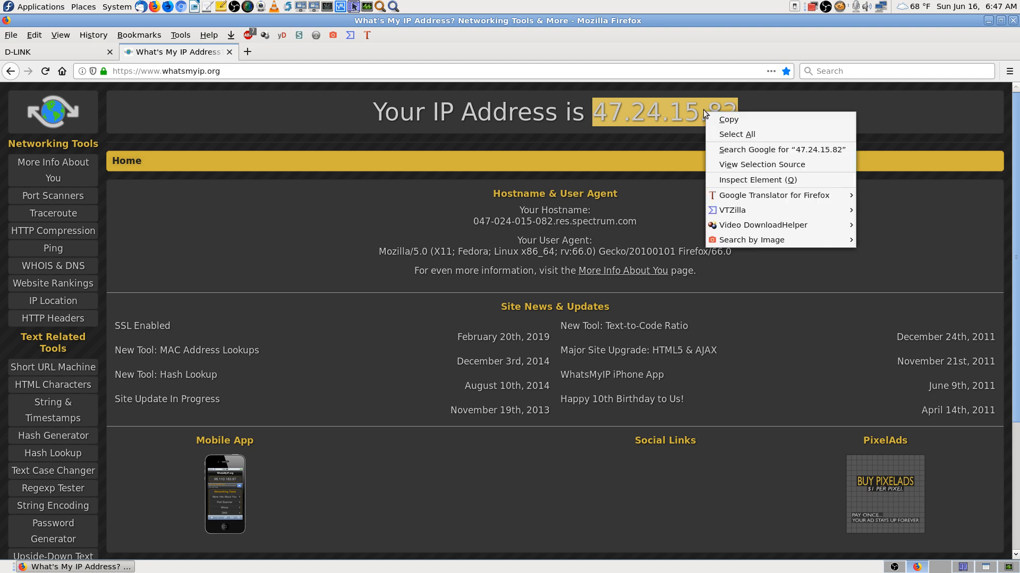
pyautogui.click(740, 119)
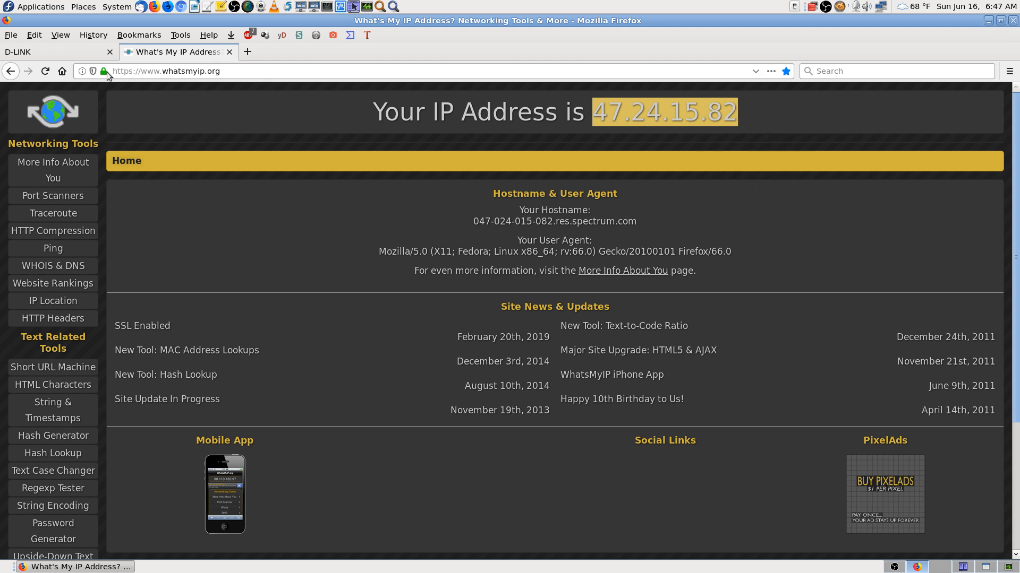
# Step: On the D-Link page, edit the VNC Remote Desktop port forwarding rule and apply local IP 47.24.15.82
pyautogui.click(75, 51)
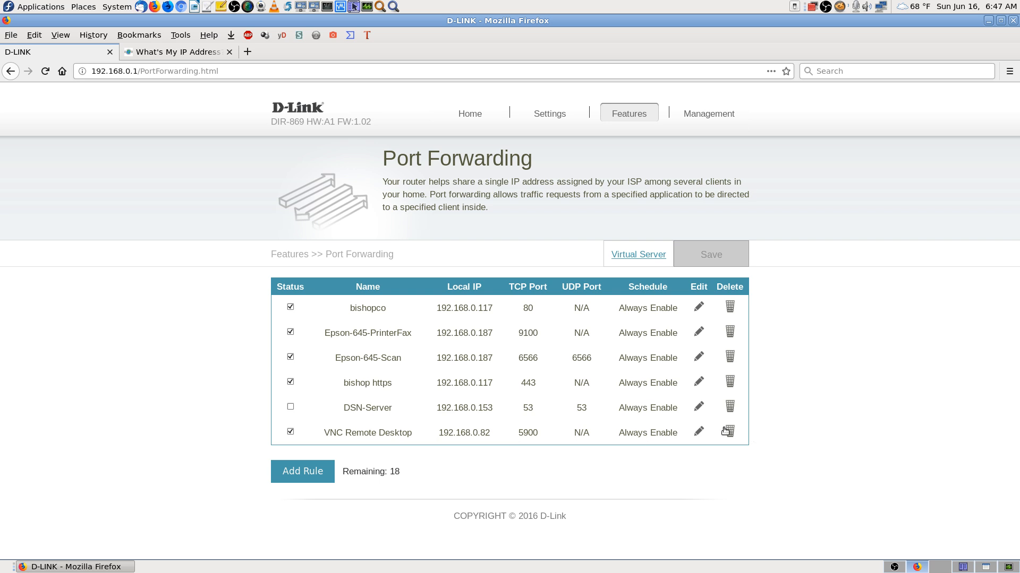
pyautogui.click(699, 432)
pyautogui.moveTo(520, 209); pyautogui.dragTo(199, 149)
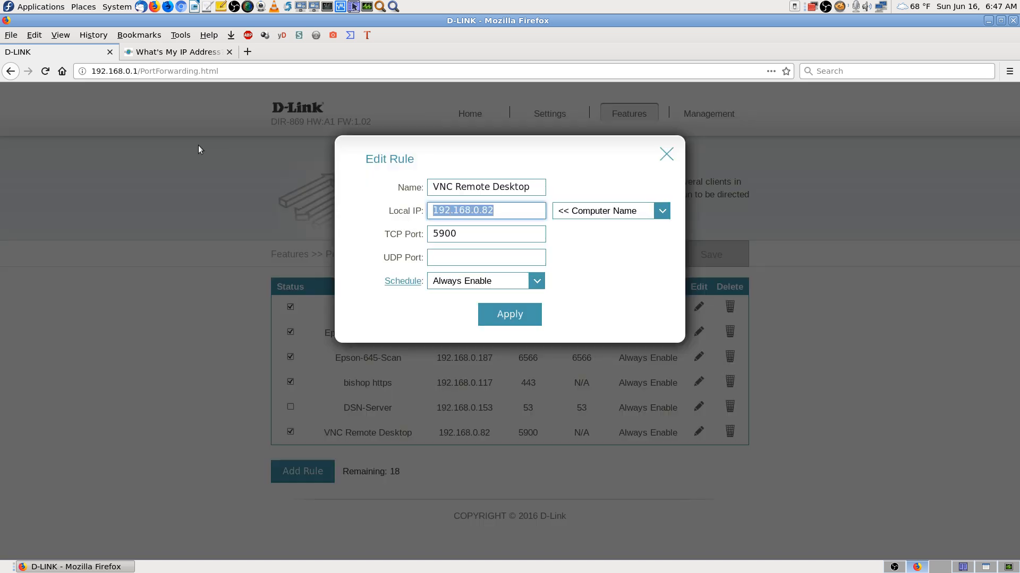
pyautogui.hotkey('ctrl', 'v')
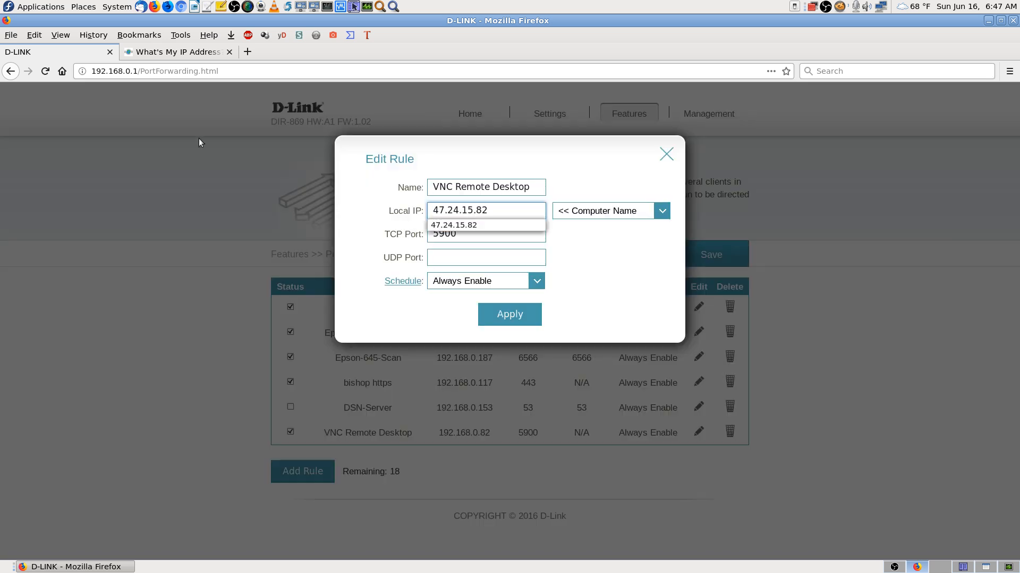
pyautogui.click(953, 359)
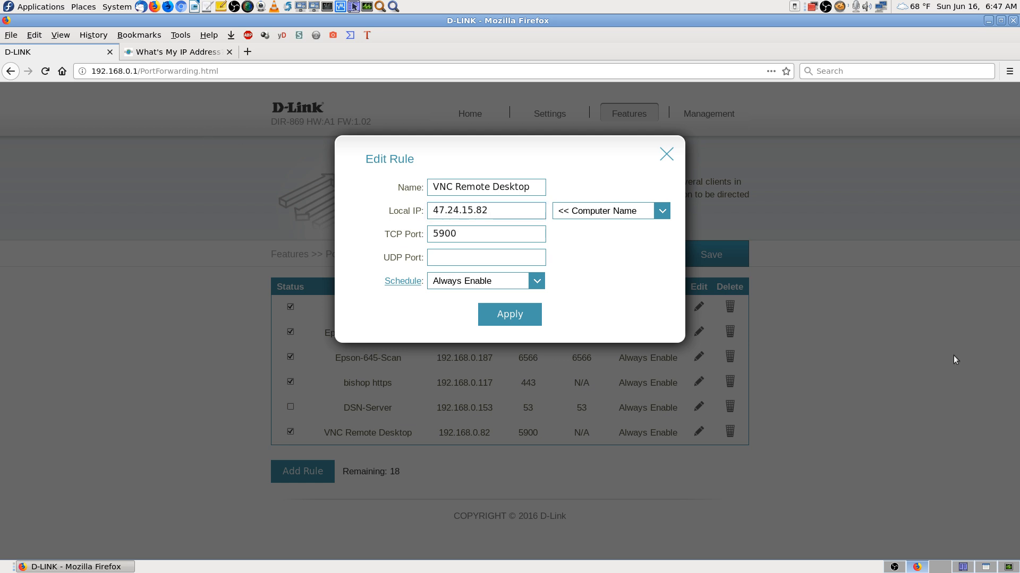
pyautogui.click(525, 314)
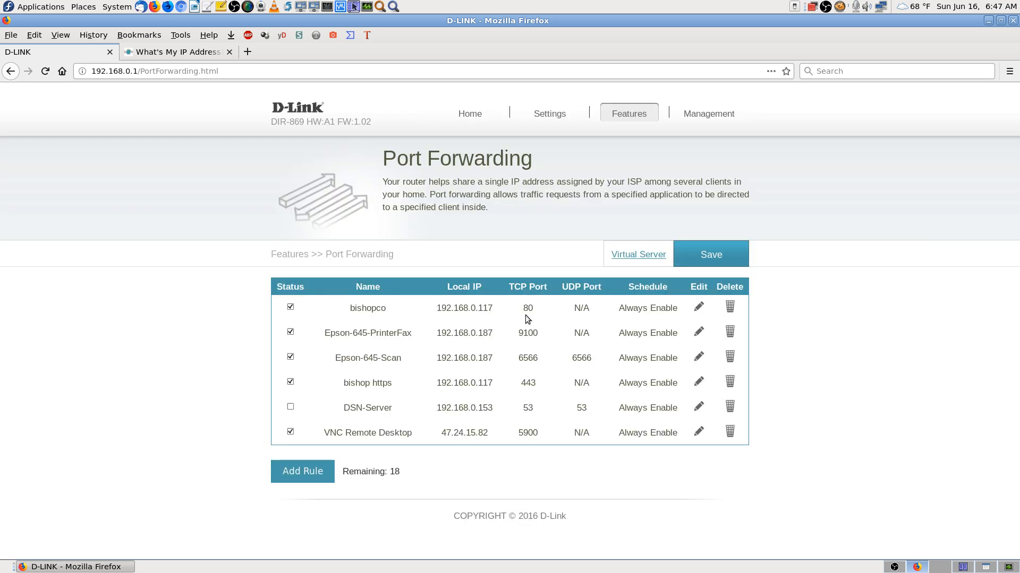
# Step: Recheck the public IP address on the What's My IP Address? page and return to the port forwarding rules
pyautogui.click(179, 53)
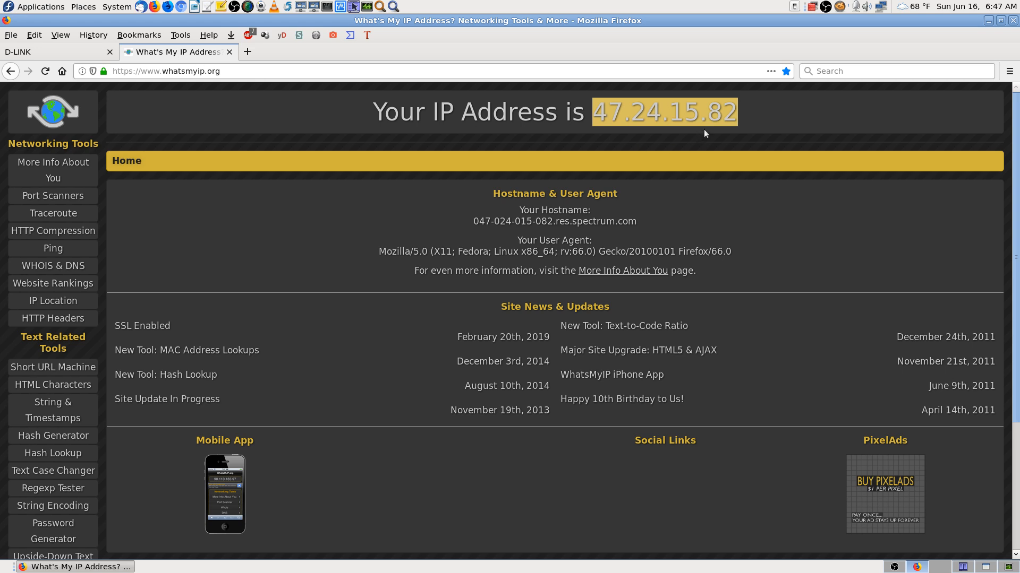
pyautogui.click(640, 132)
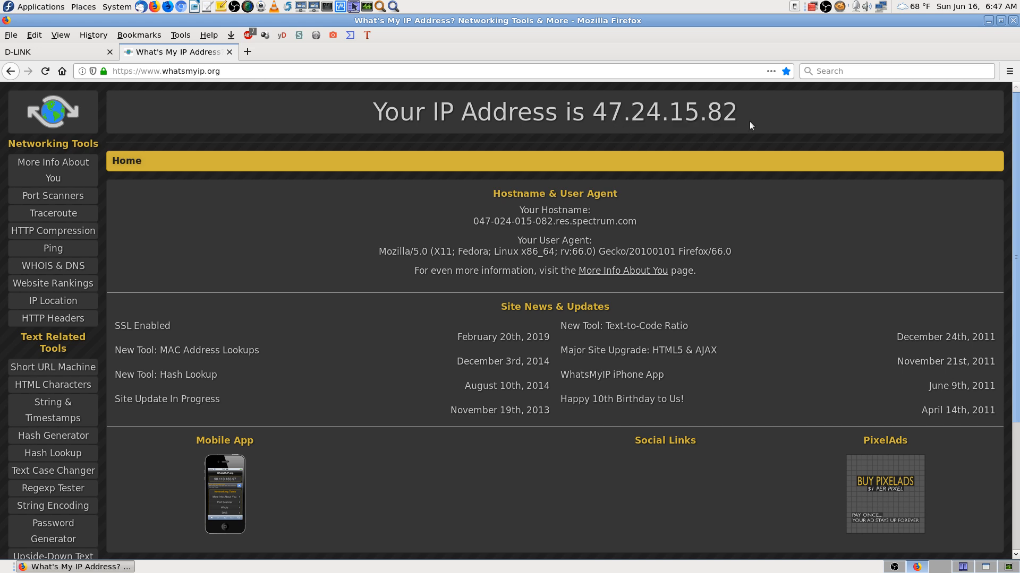
pyautogui.click(40, 50)
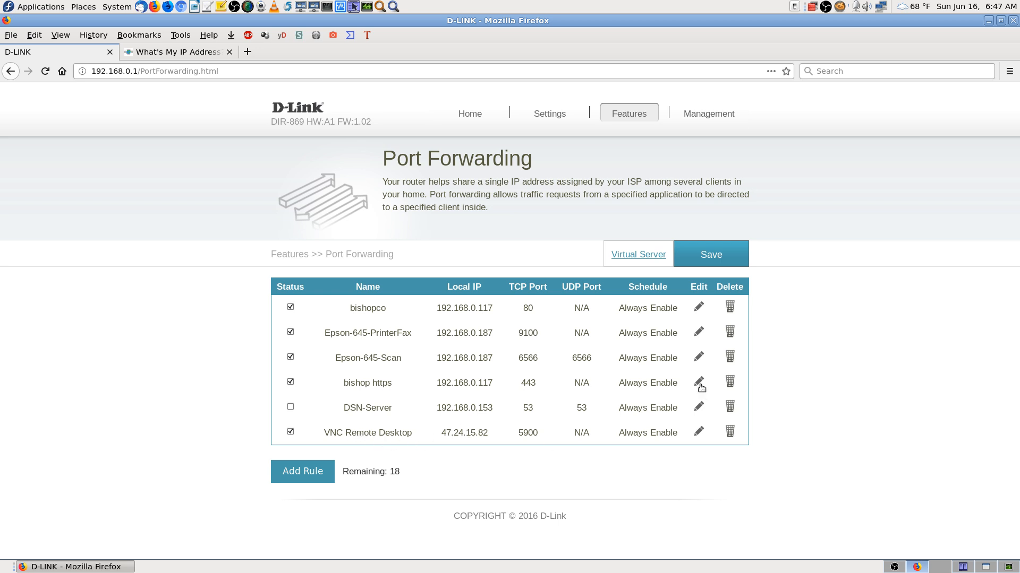
# Step: Stay on the Port Forwarding page without abandoning the unsaved data and save the edited rules
pyautogui.moveTo(397, 253); pyautogui.dragTo(315, 245)
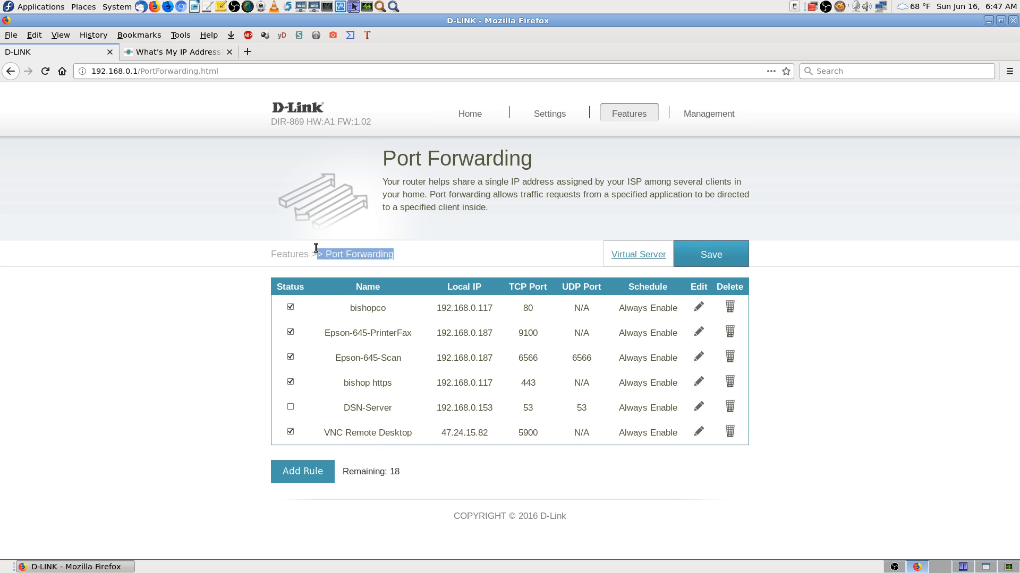
pyautogui.click(469, 262)
pyautogui.click(631, 256)
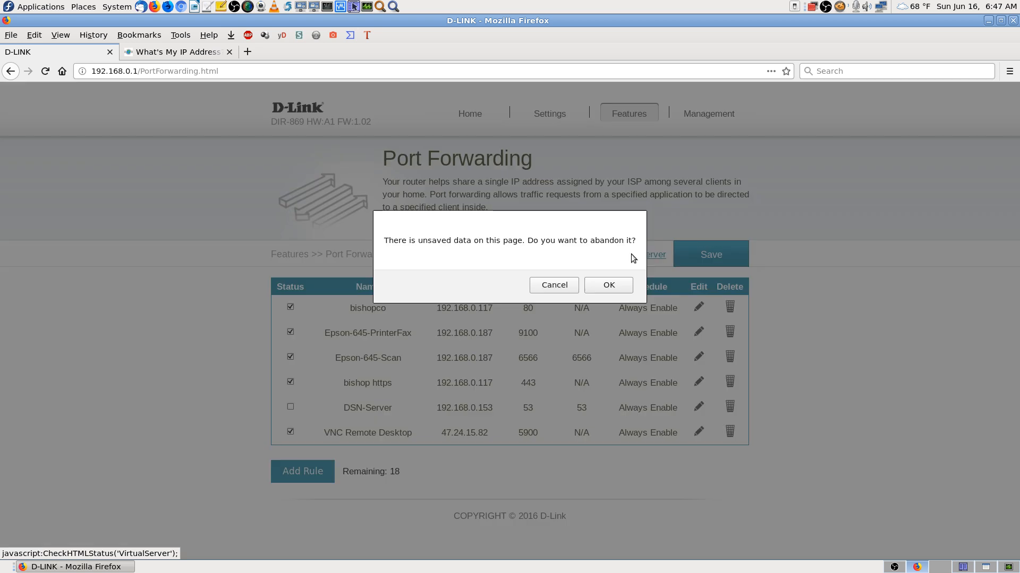
pyautogui.click(554, 284)
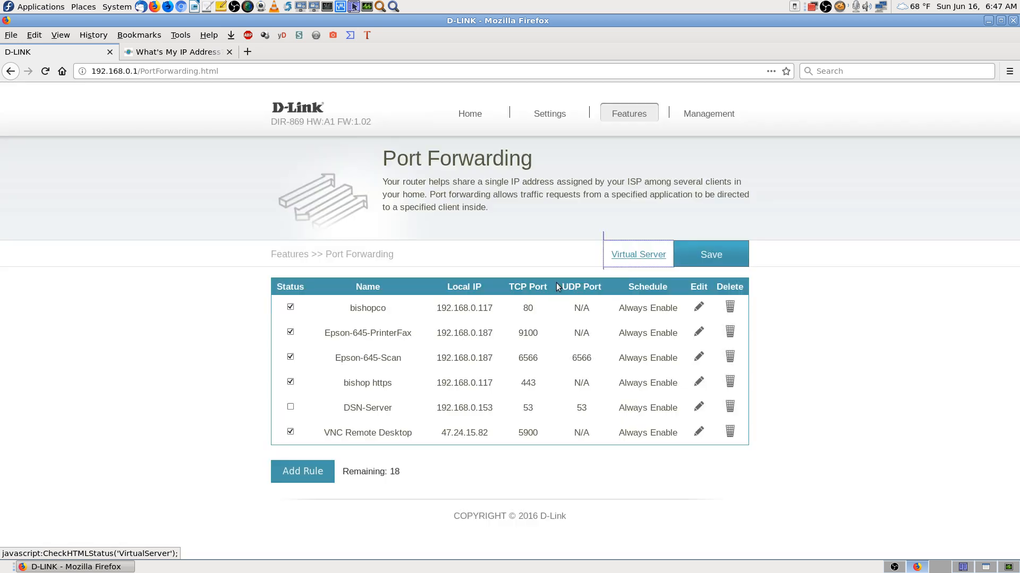
pyautogui.click(718, 253)
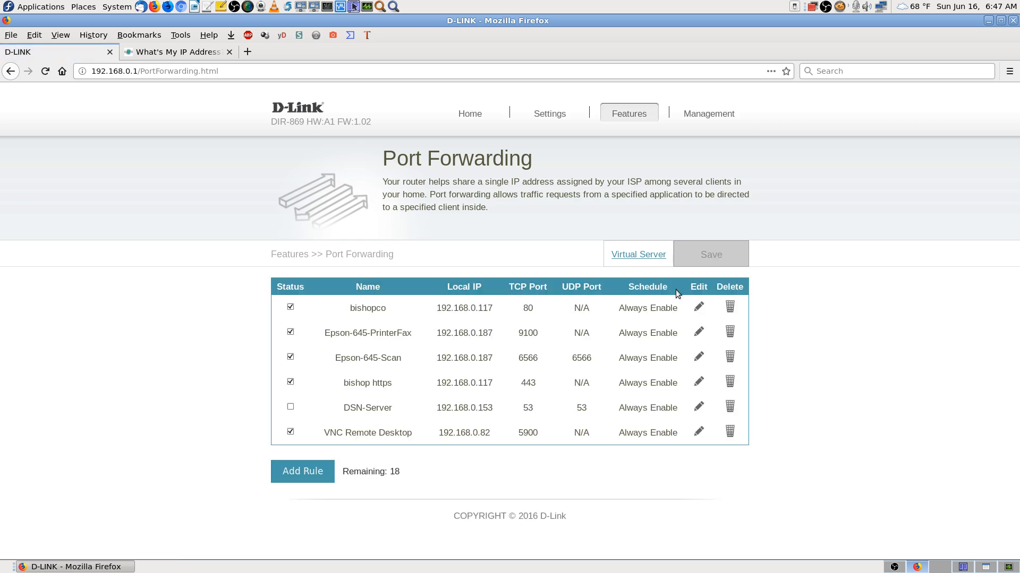
# Step: Open the router's Virtual Server settings and enable the DSN-Server rule
pyautogui.click(638, 255)
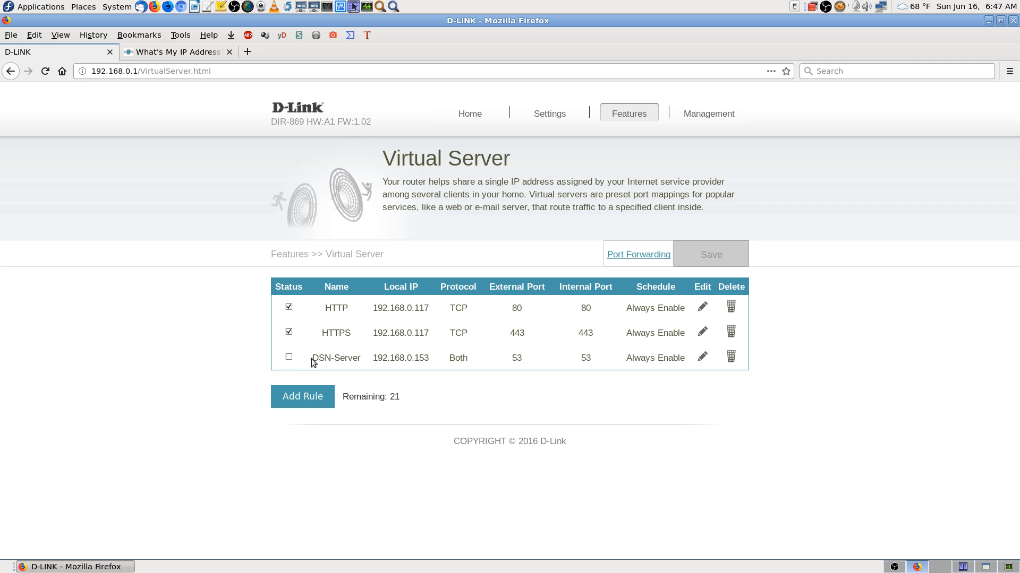
pyautogui.click(290, 358)
pyautogui.click(289, 358)
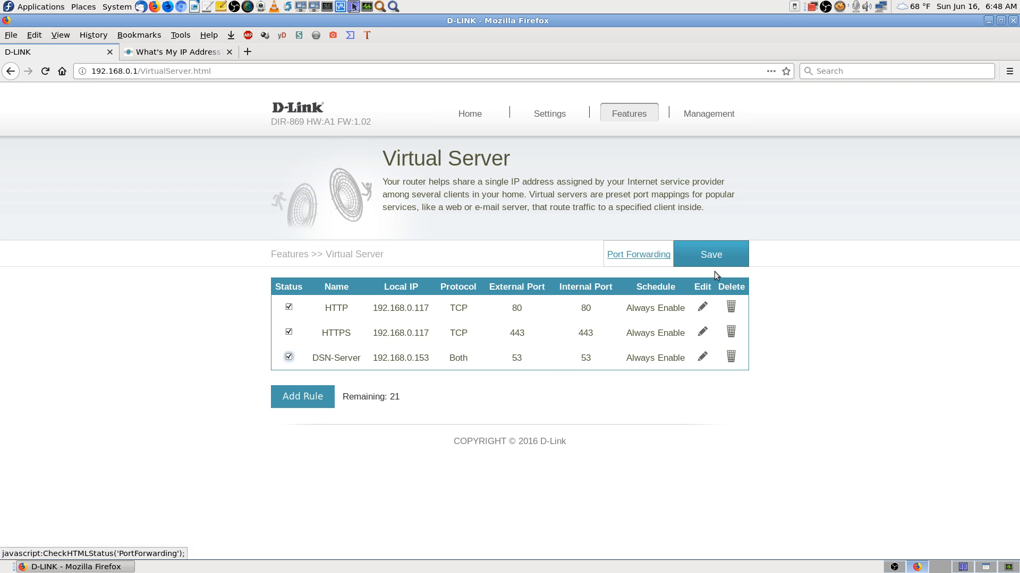
# Step: Edit the DSN-Server rule, renaming it VNC-Server and setting its local IP to 47.24.15.82
pyautogui.click(702, 357)
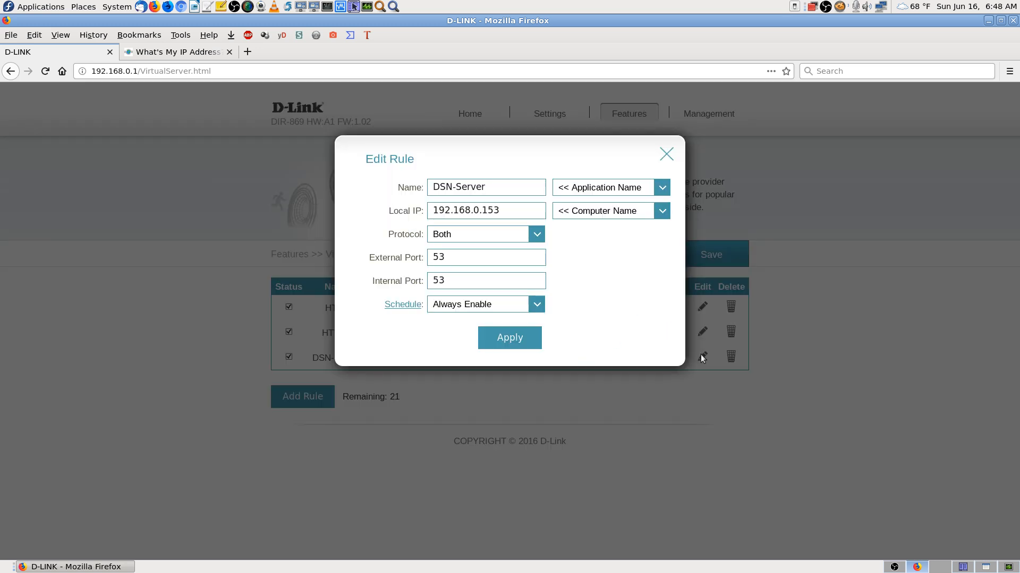
pyautogui.tripleClick(497, 188)
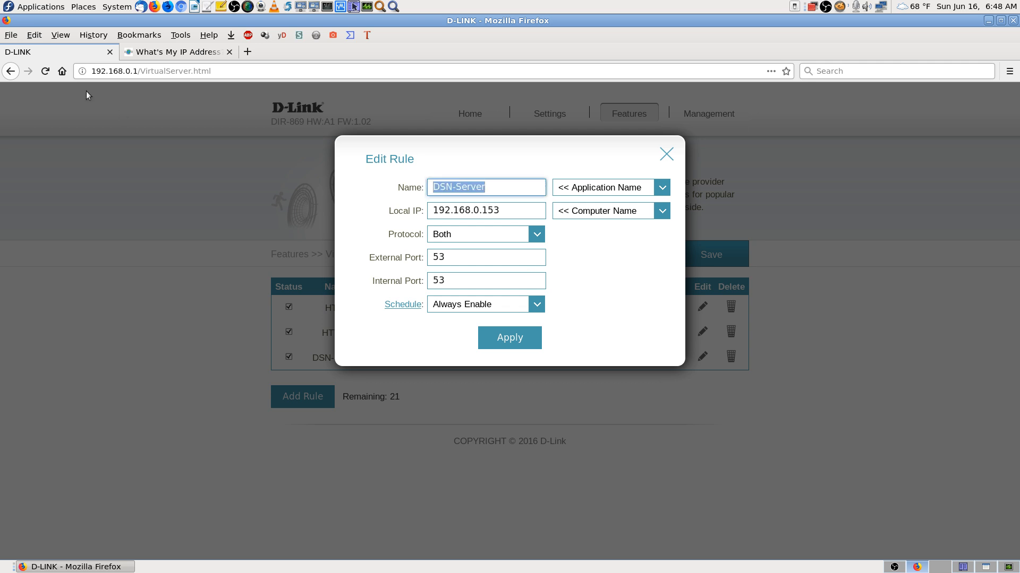
pyautogui.press('Home')
pyautogui.press('BackSpace')
pyautogui.press('BackSpace')
pyautogui.press('BackSpace')
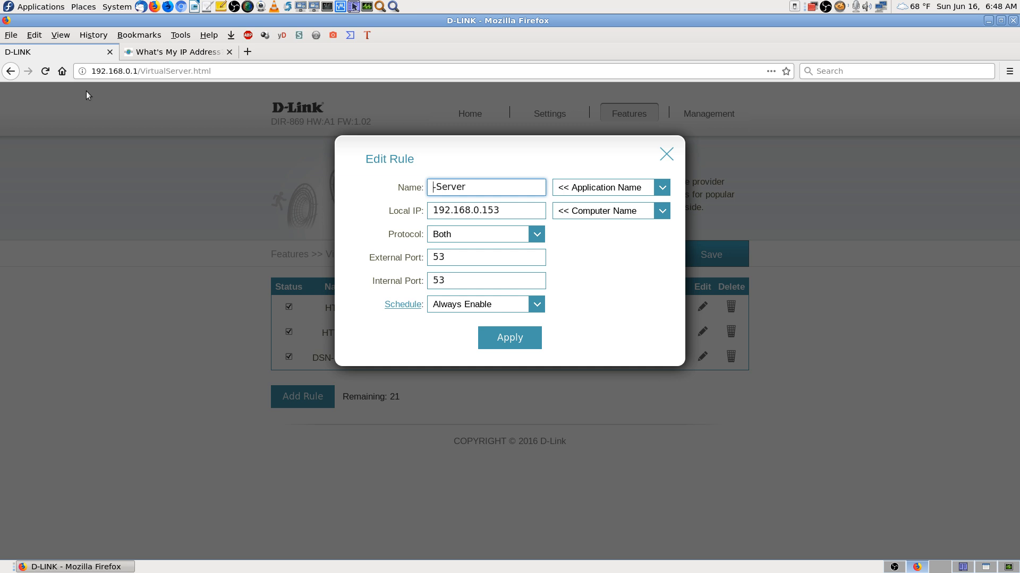
pyautogui.write('VNC')
pyautogui.tripleClick(519, 214)
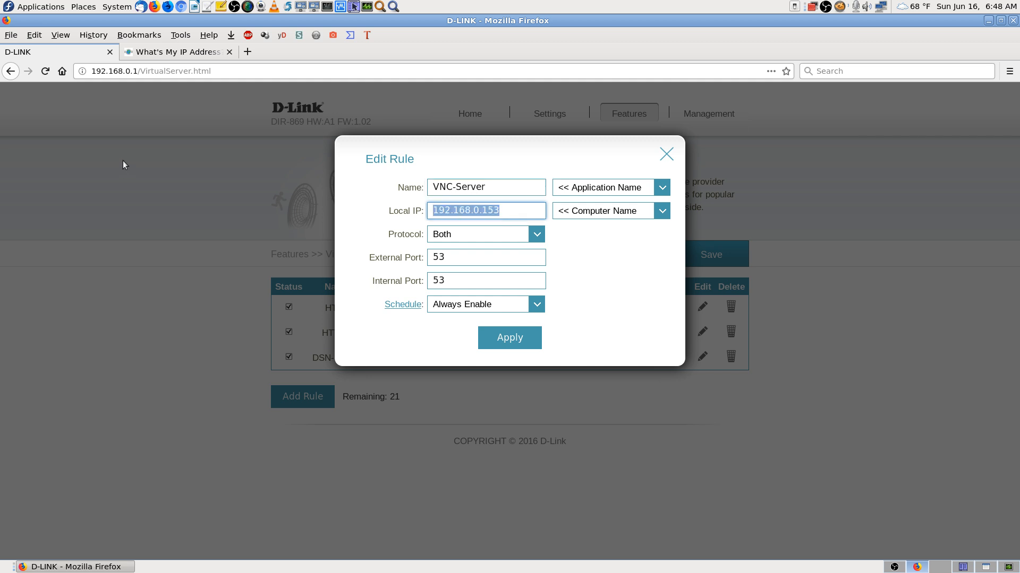
pyautogui.write('47.24.15.82')
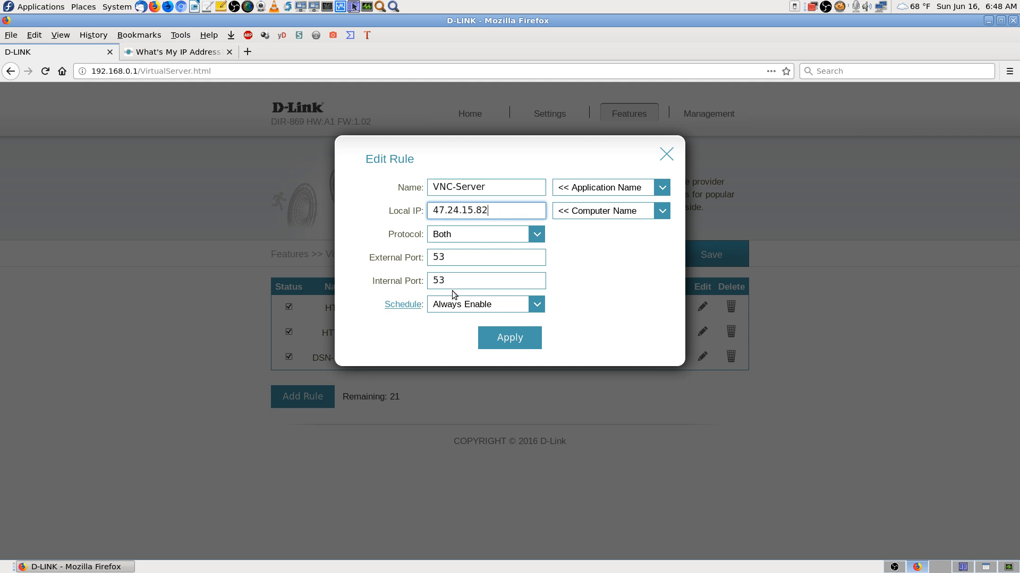
# Step: Set the VNC-Server rule's external port to 5900
pyautogui.click(477, 259)
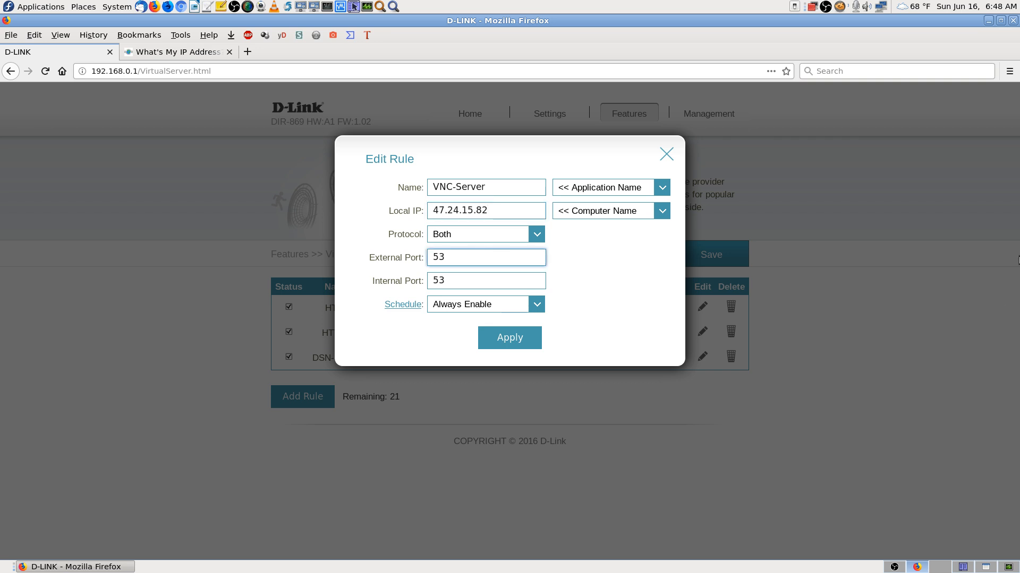
pyautogui.press('BackSpace')
pyautogui.press('BackSpace')
pyautogui.write('5900')
pyautogui.press('BackSpace')
pyautogui.write('1')
pyautogui.press('BackSpace')
pyautogui.write('-0')
# Step: Set the VNC-Server rule's internal port to 5900, apply the rule and save the Virtual Server settings
pyautogui.click(487, 283)
pyautogui.press('BackSpace')
pyautogui.press('BackSpace')
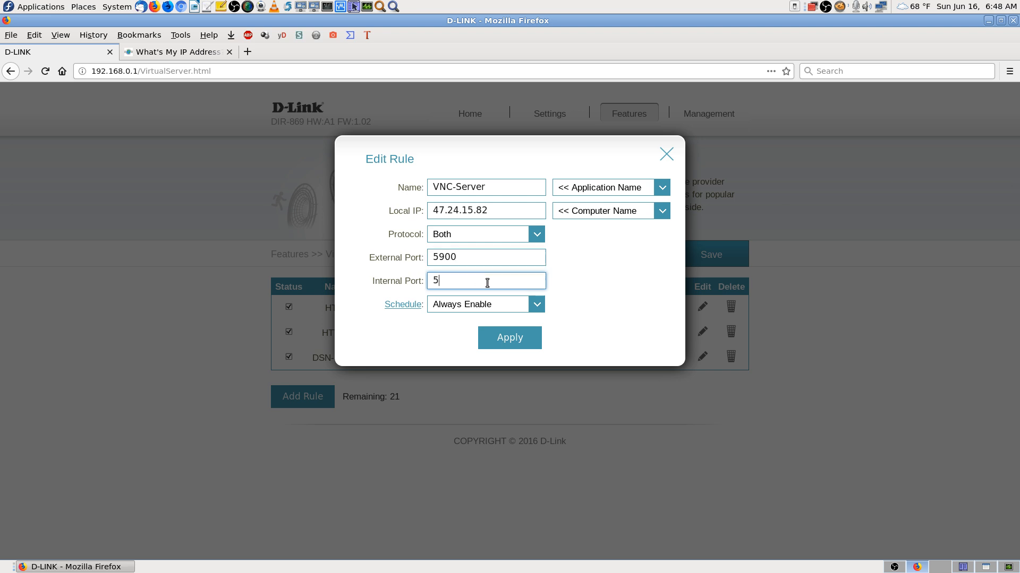
pyautogui.write('5900')
pyautogui.click(507, 340)
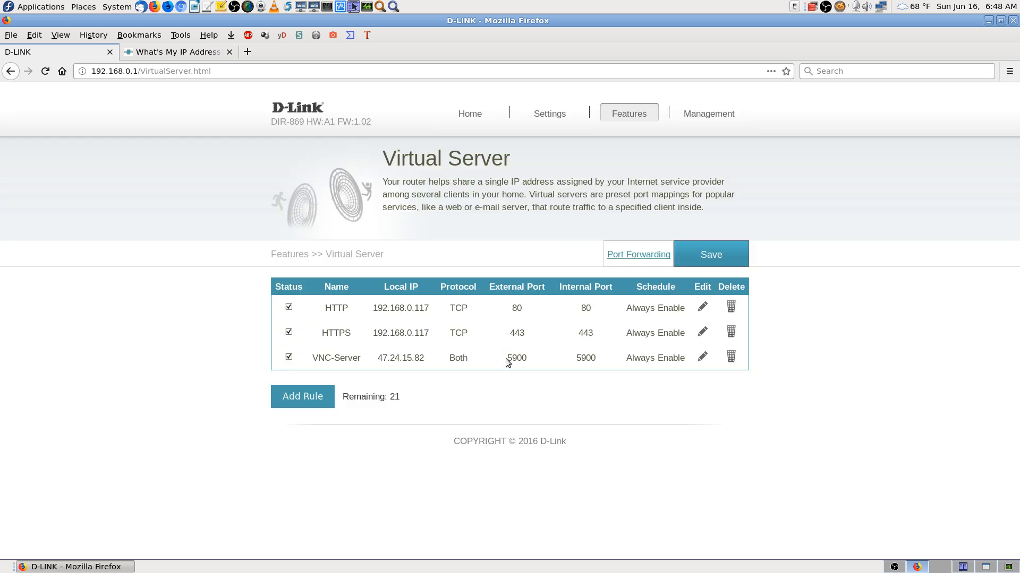
pyautogui.click(712, 255)
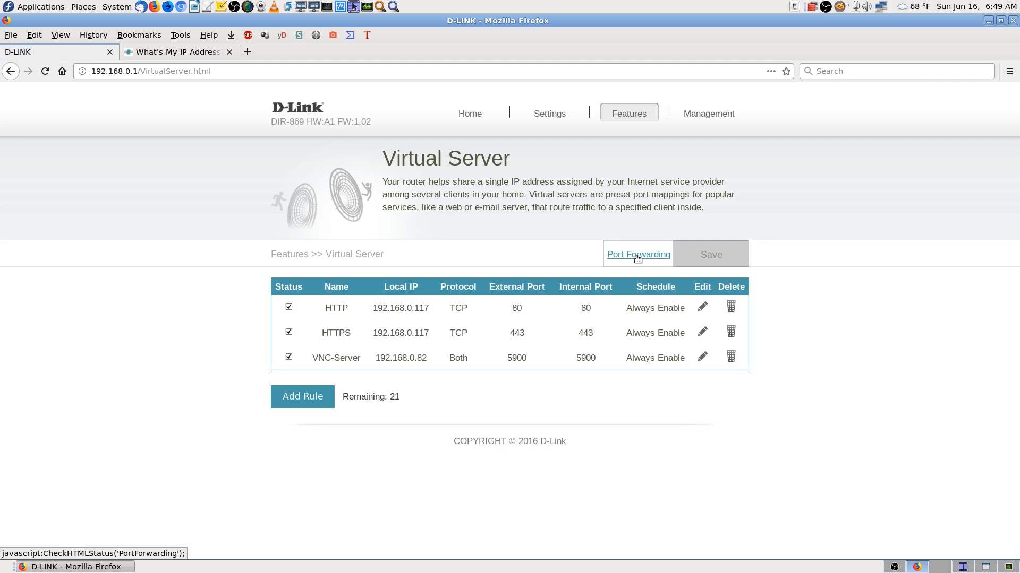
# Step: Review the Port Forwarding rules and load 47.24.15.82 in the What's My IP Address? tab
pyautogui.click(637, 255)
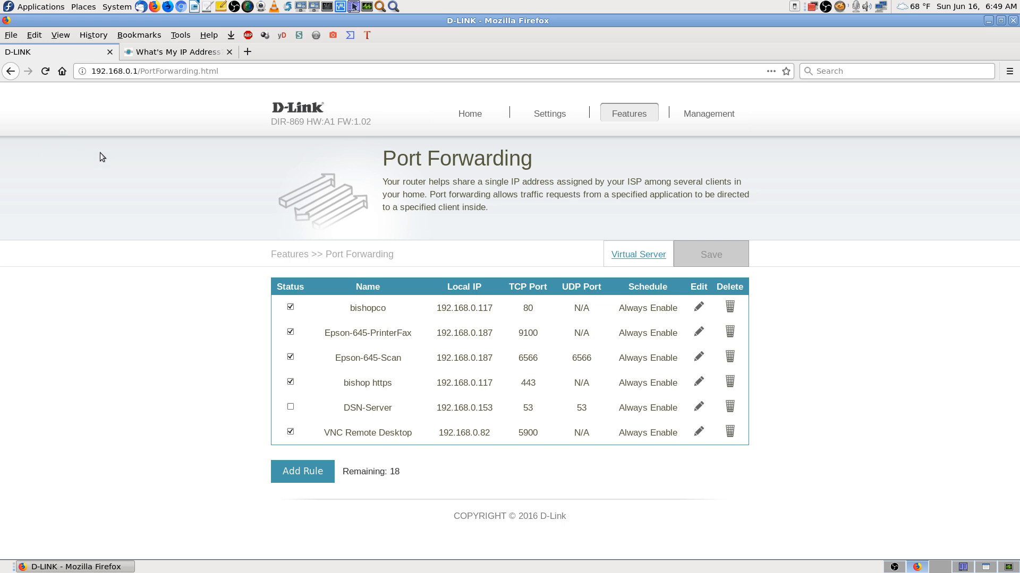
pyautogui.click(190, 53)
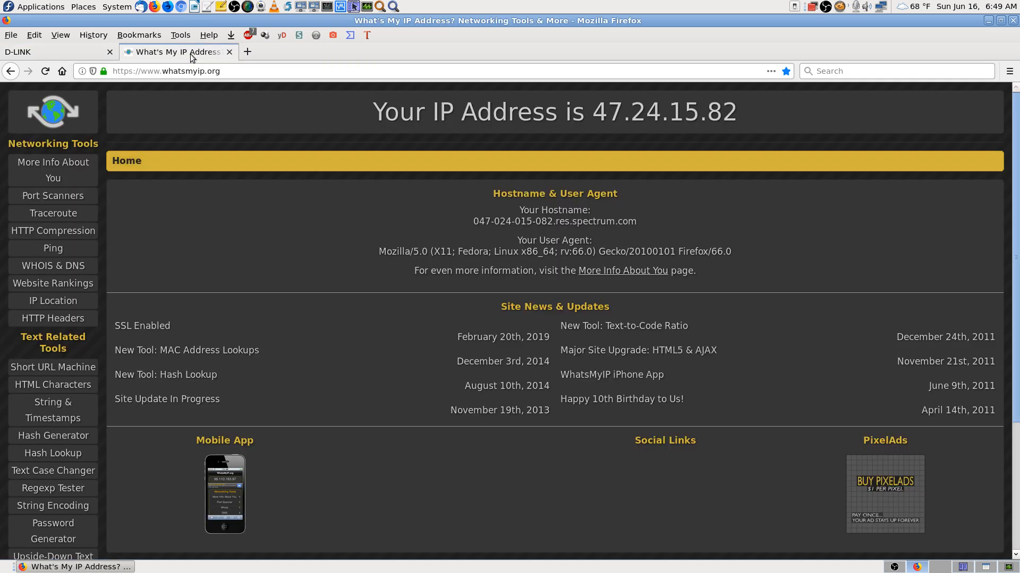
pyautogui.click(260, 71)
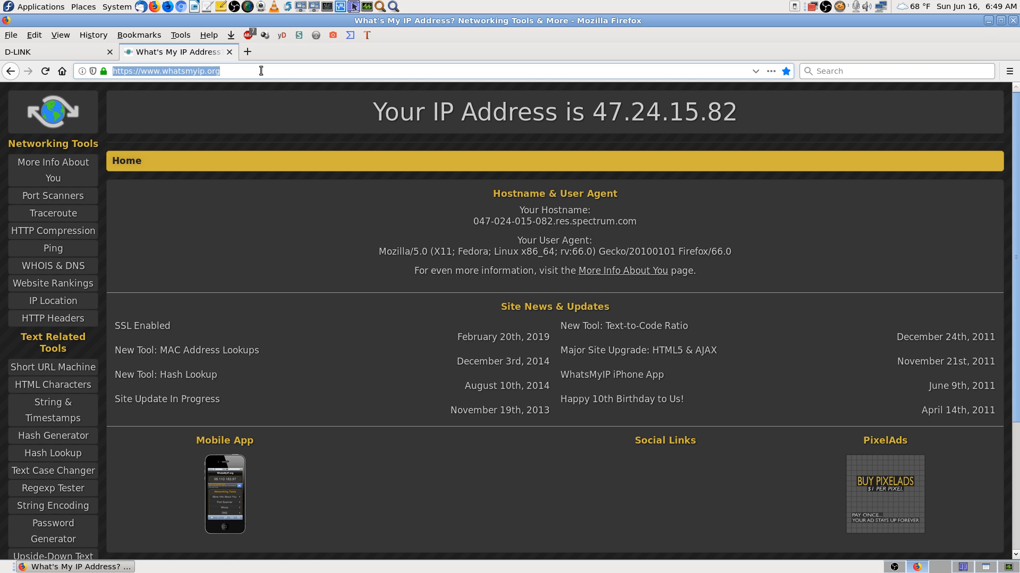
pyautogui.write('47.24.15.82')
pyautogui.press('Return')
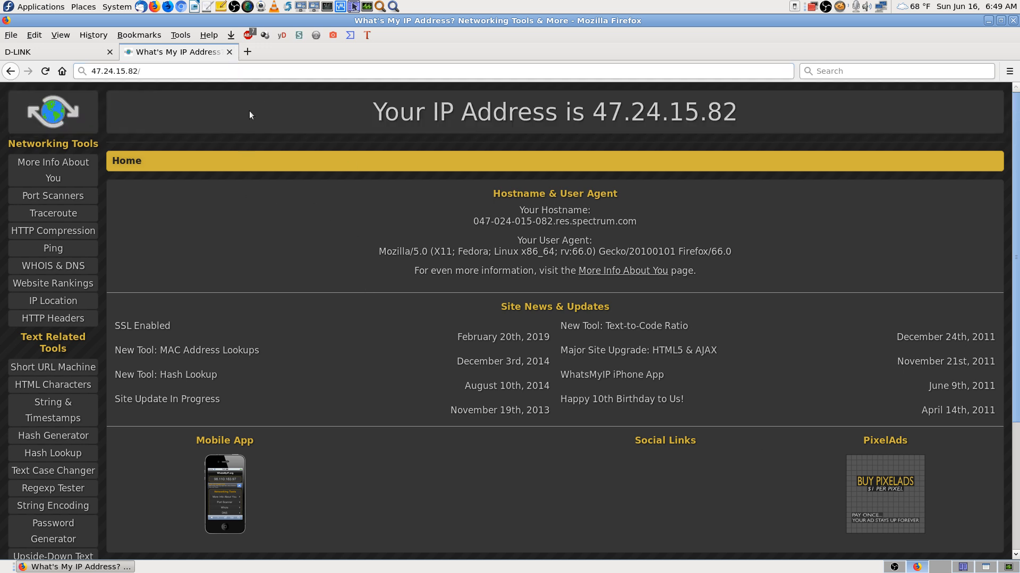
pyautogui.click(83, 53)
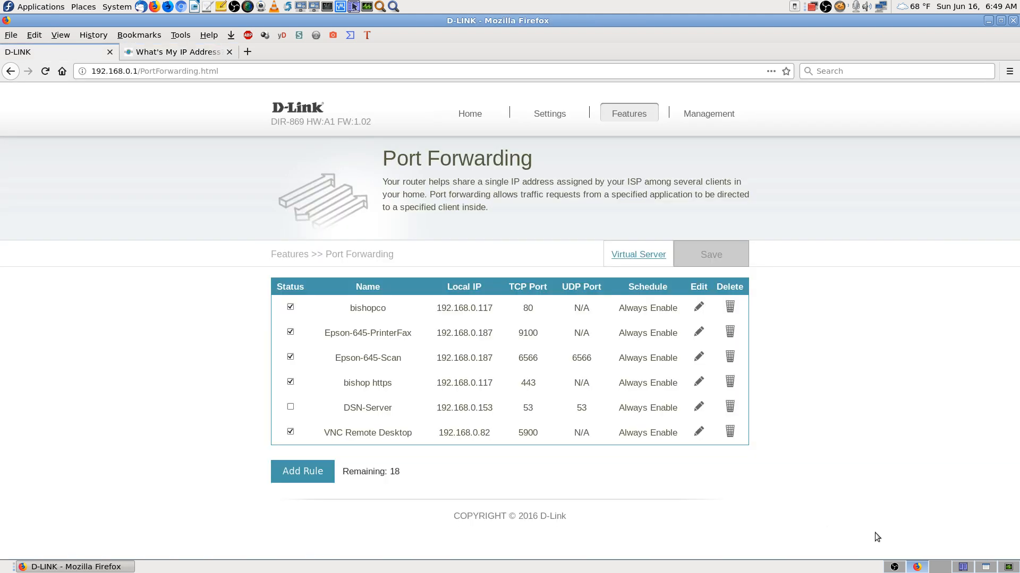
pyautogui.click(985, 566)
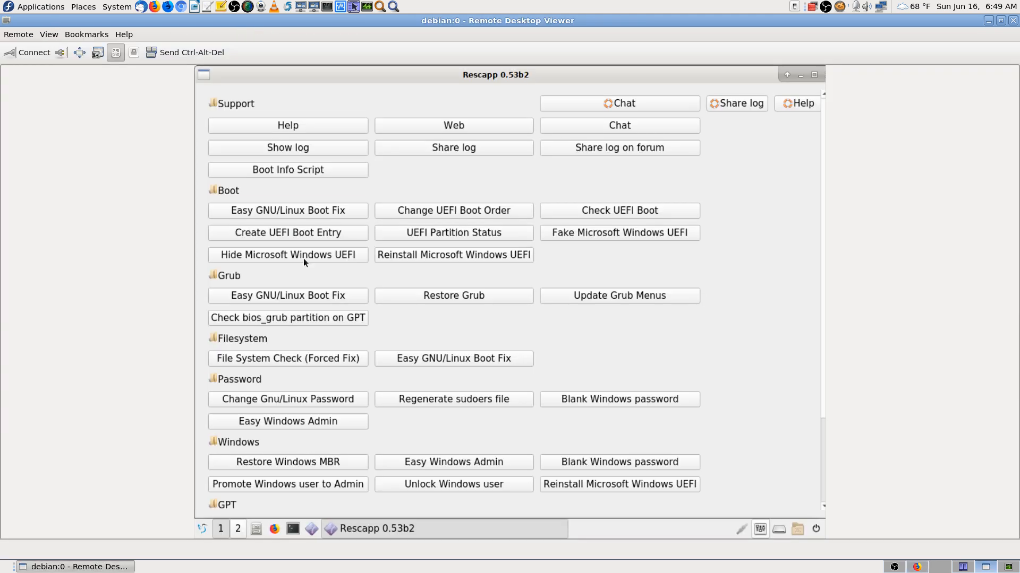
pyautogui.click(28, 54)
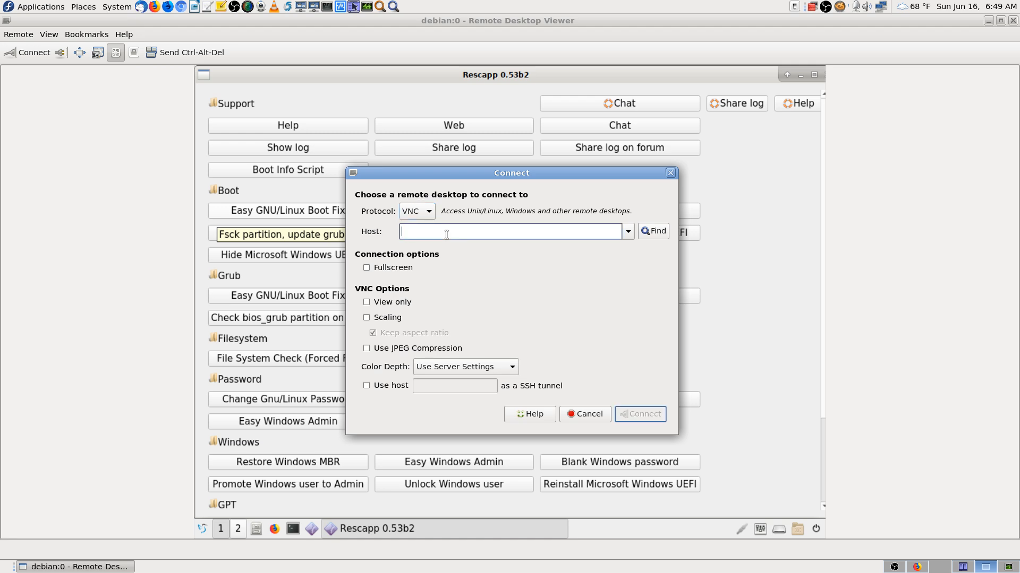
pyautogui.write('47.24.15.82')
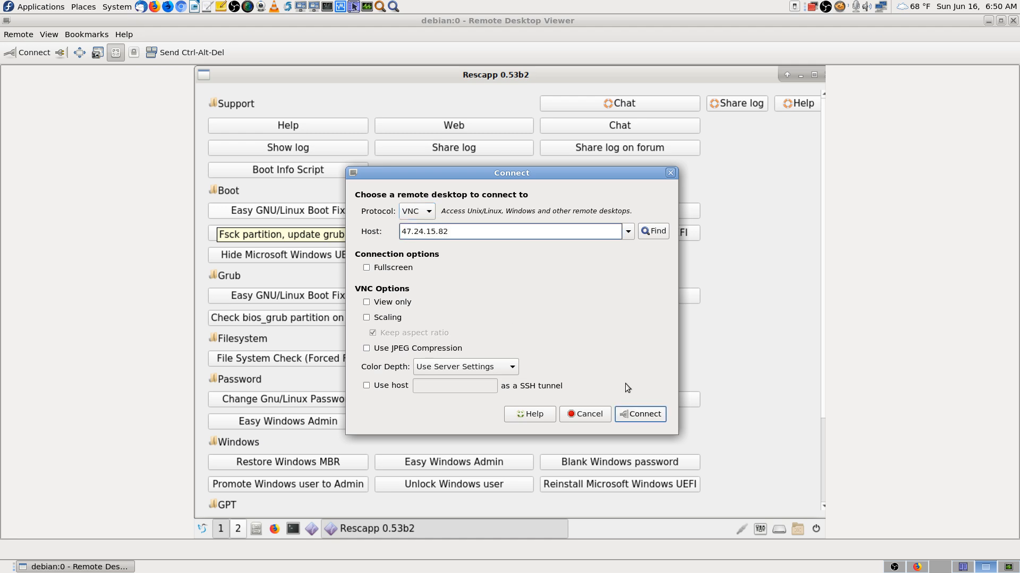
pyautogui.click(631, 415)
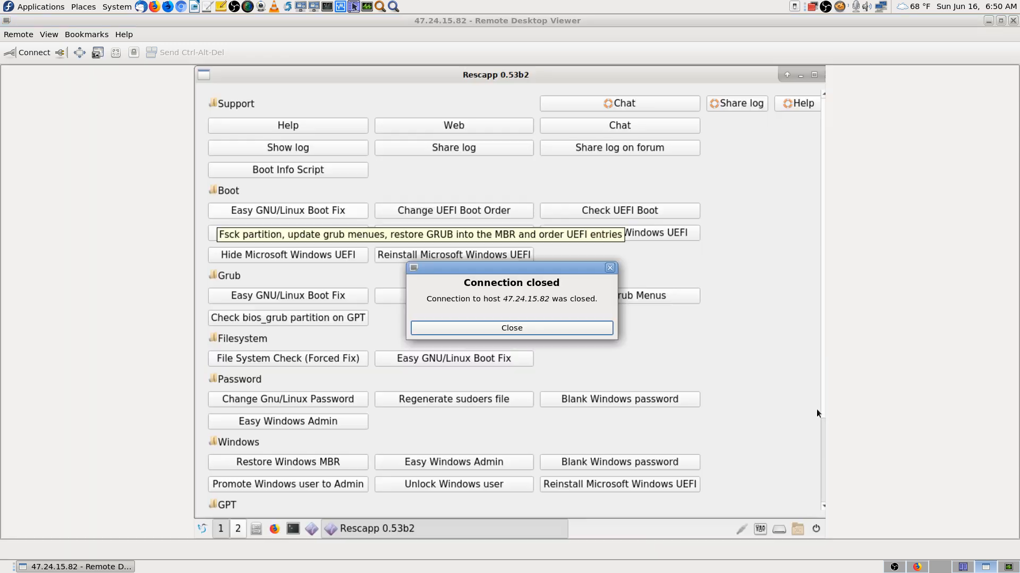
pyautogui.click(537, 326)
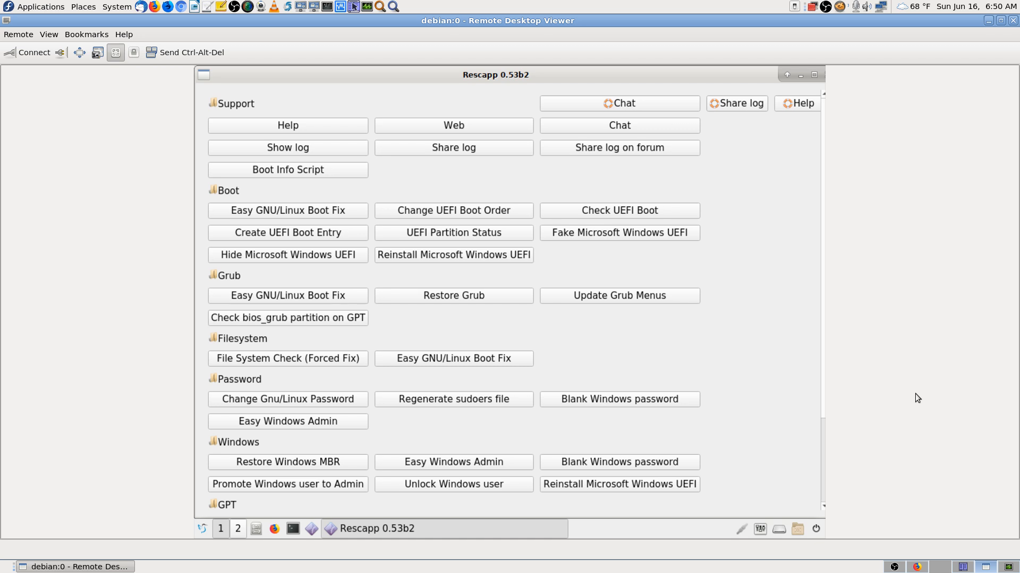
# Step: Disconnect the open debian:0 session in Remote Desktop Viewer
pyautogui.click(917, 566)
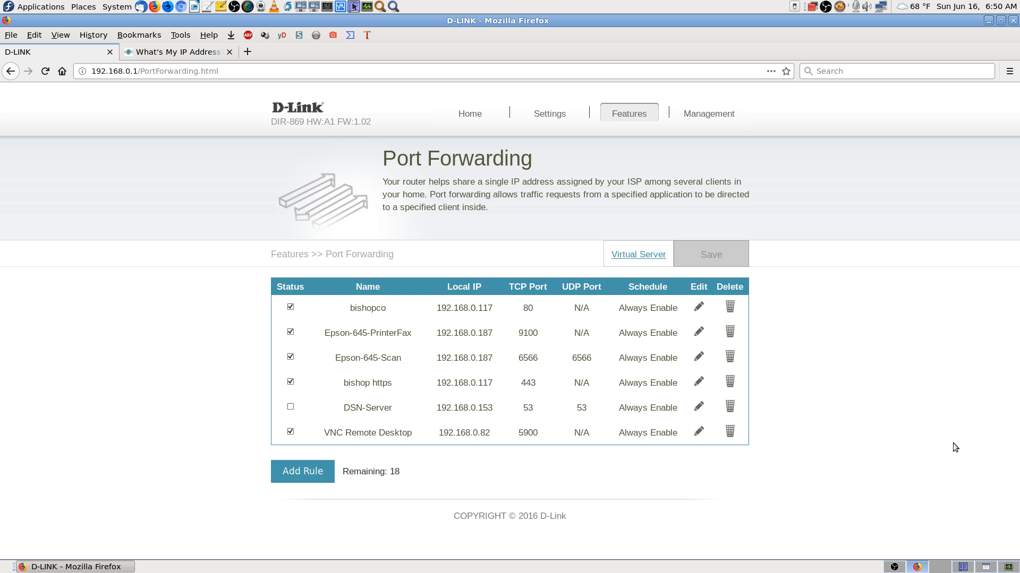
pyautogui.click(966, 567)
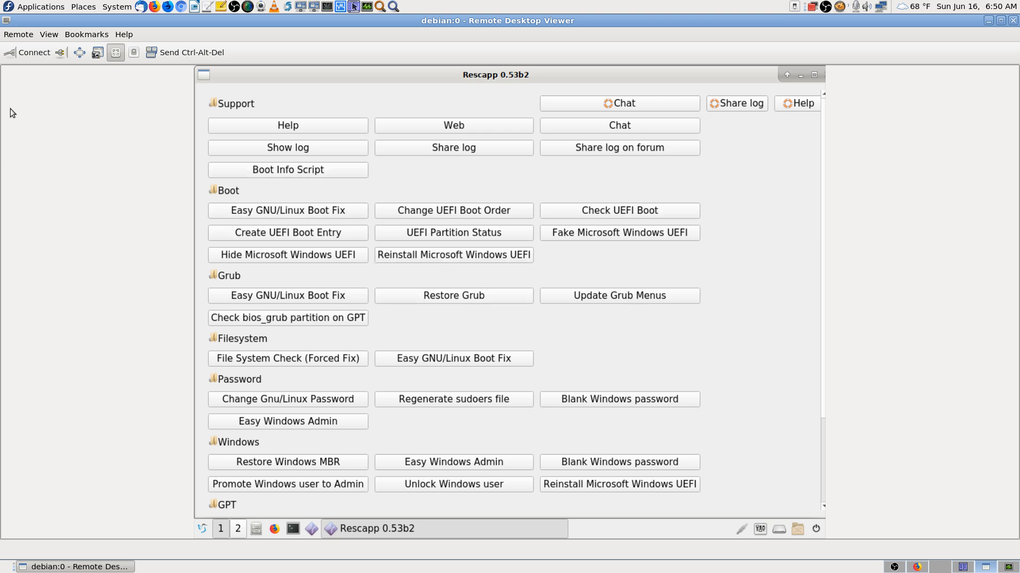
pyautogui.click(61, 53)
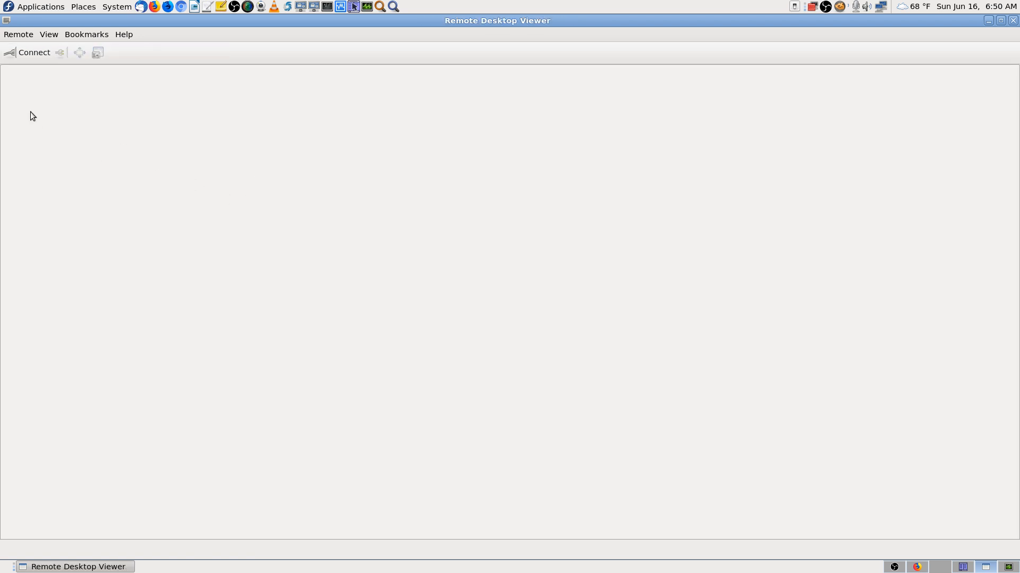
# Step: Pick 192.168.0.182 from the recent hosts for a new VNC connection, copy the address and cancel the connection
pyautogui.click(33, 55)
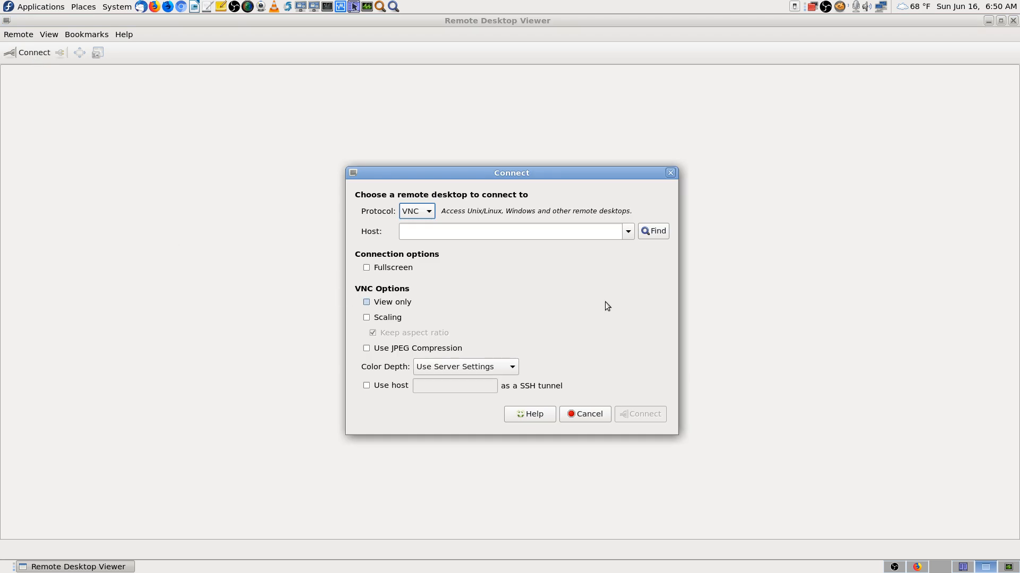
pyautogui.click(628, 232)
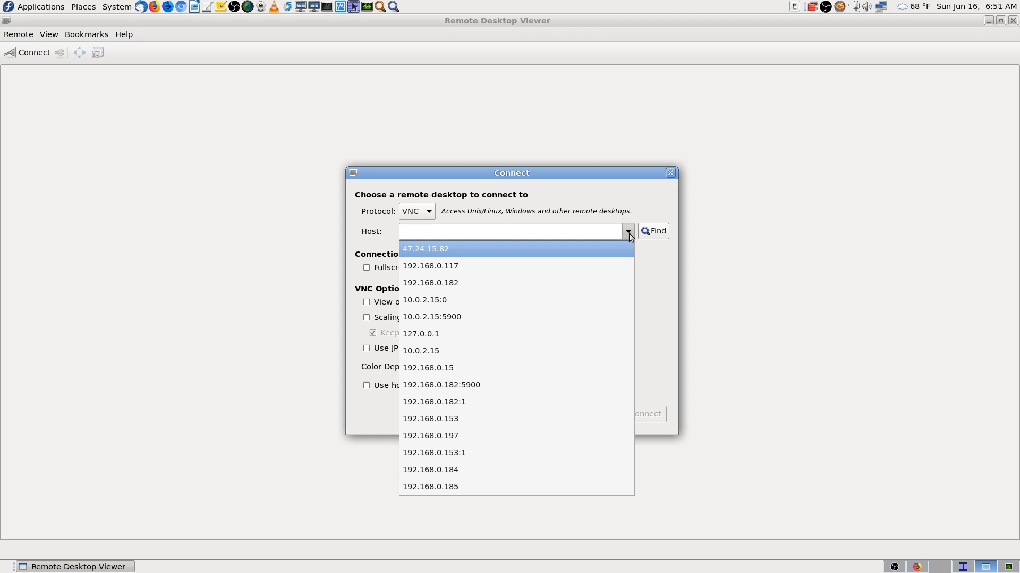
pyautogui.click(605, 283)
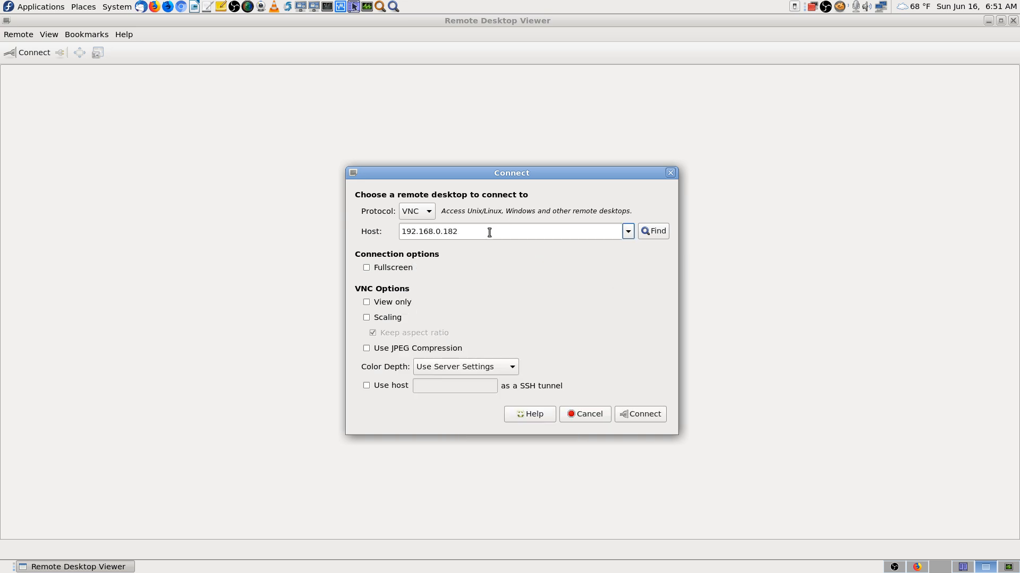
pyautogui.moveTo(489, 230); pyautogui.dragTo(395, 227)
pyautogui.rightClick(422, 230)
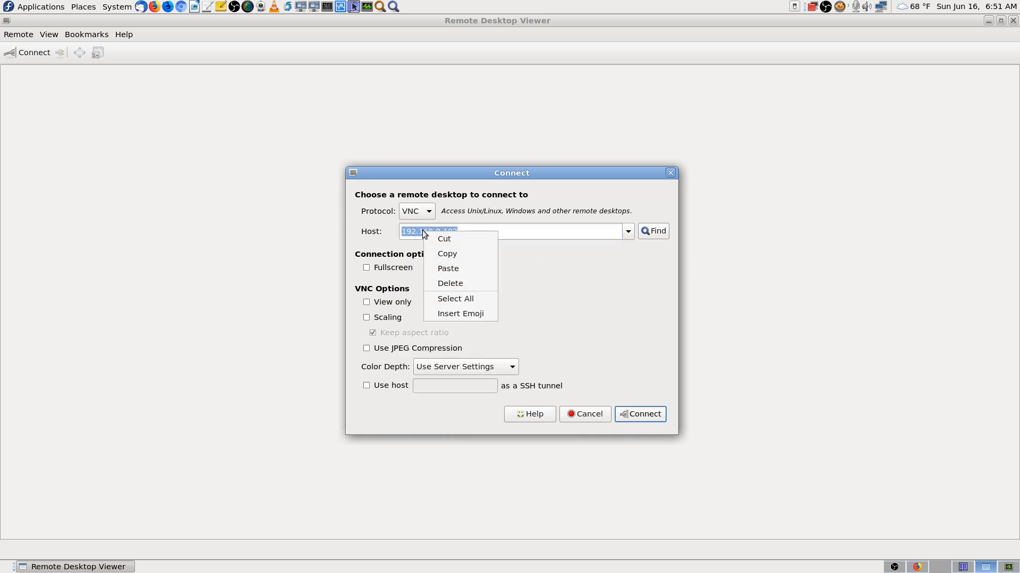
pyautogui.click(448, 254)
pyautogui.click(588, 414)
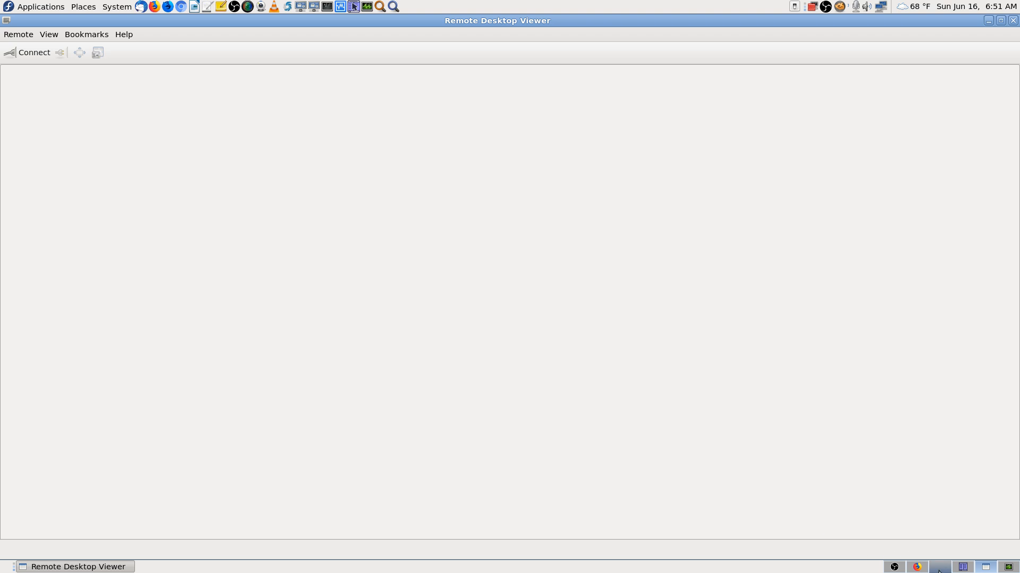
# Step: Switch to Firefox and review the VNC rules on the router's Port Forwarding and Virtual Server pages
pyautogui.click(917, 567)
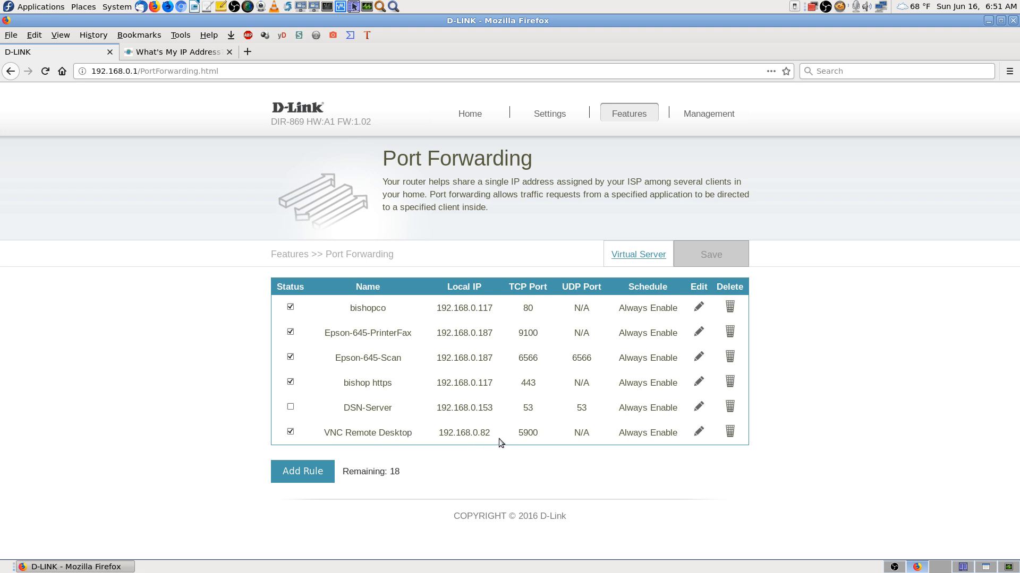
pyautogui.click(655, 259)
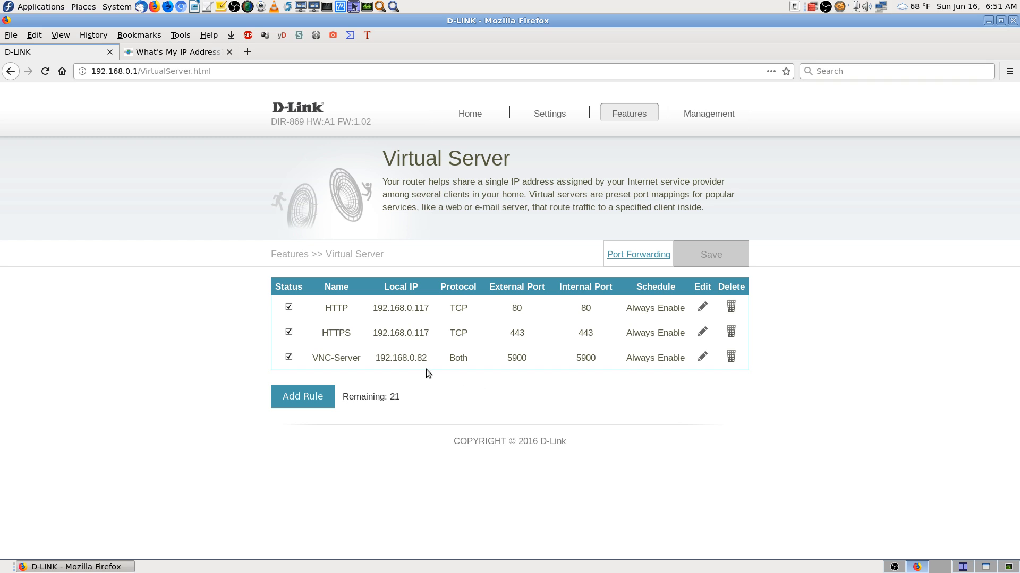
pyautogui.click(637, 255)
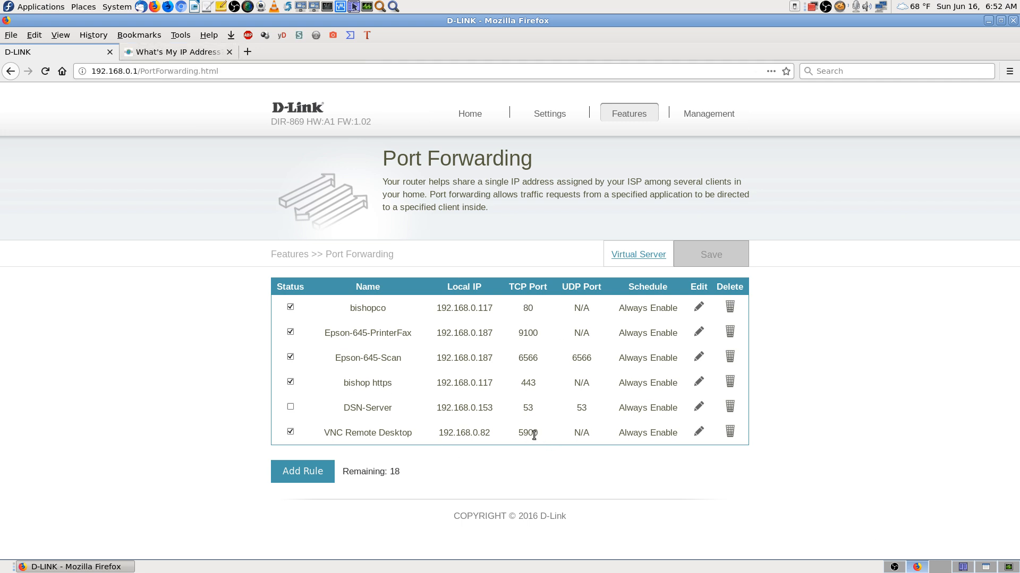
pyautogui.click(198, 51)
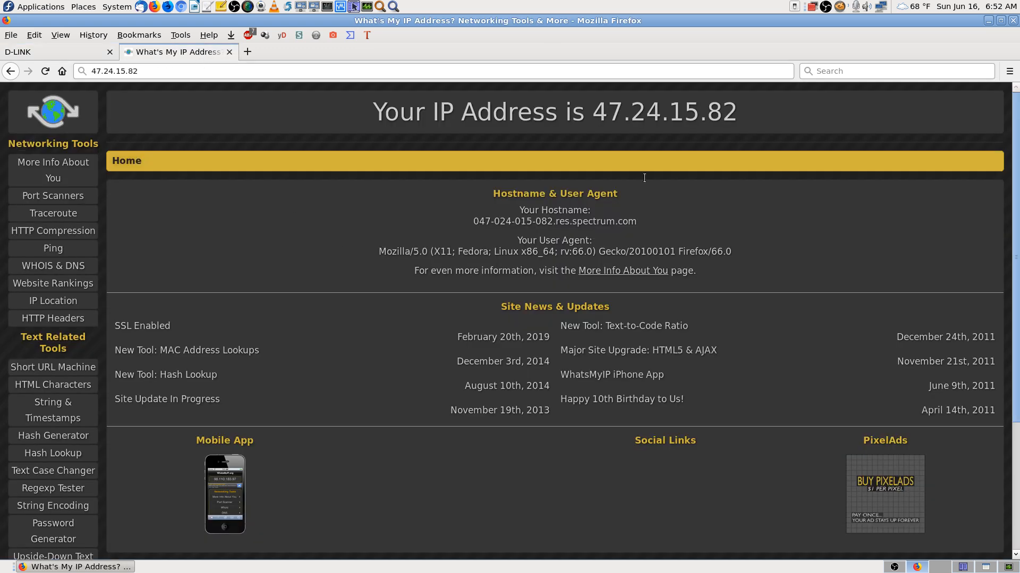
pyautogui.moveTo(592, 110); pyautogui.dragTo(725, 109)
pyautogui.rightClick(725, 109)
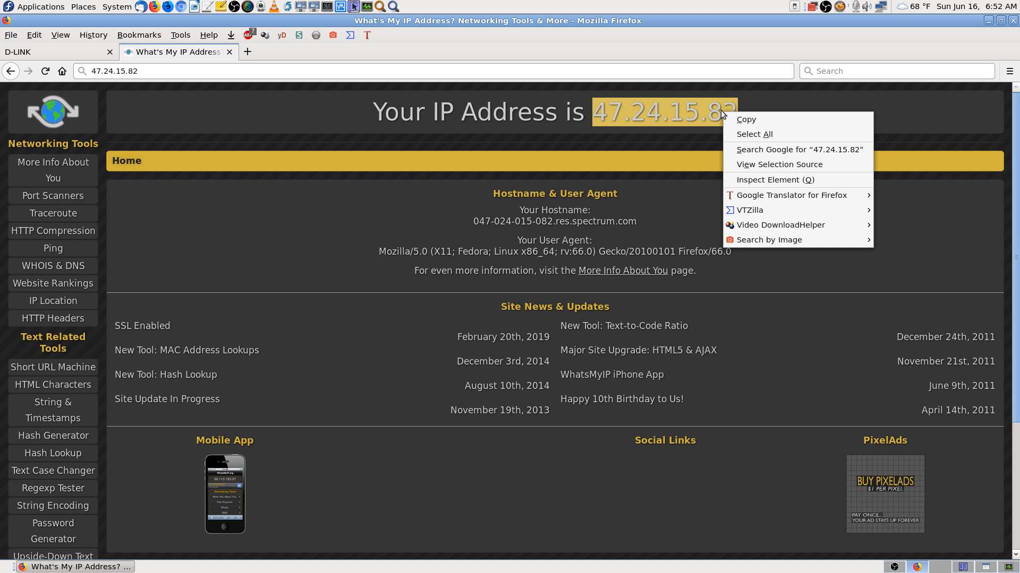
pyautogui.click(756, 121)
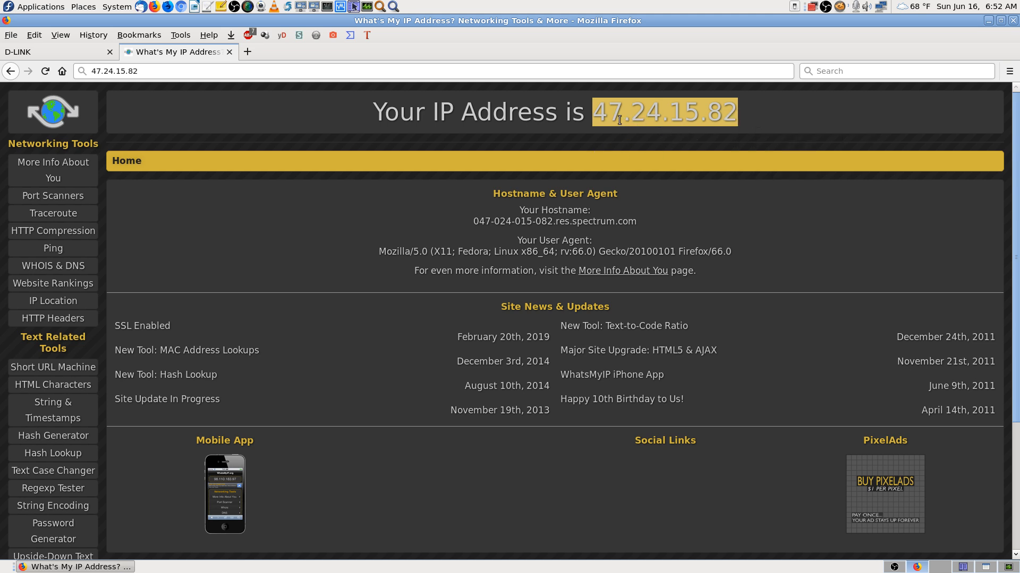
pyautogui.click(60, 52)
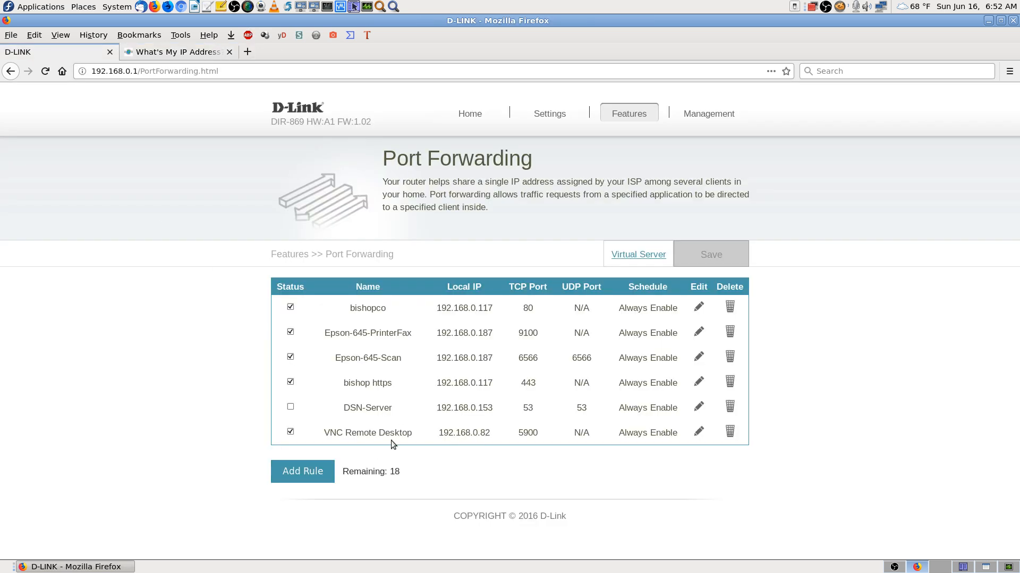
pyautogui.click(644, 255)
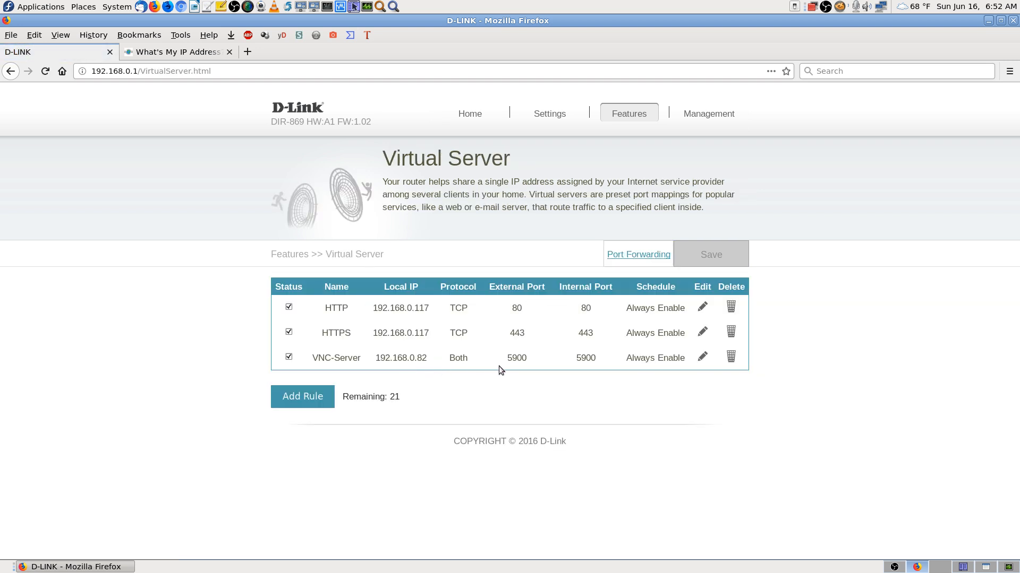
pyautogui.click(983, 567)
pyautogui.click(32, 52)
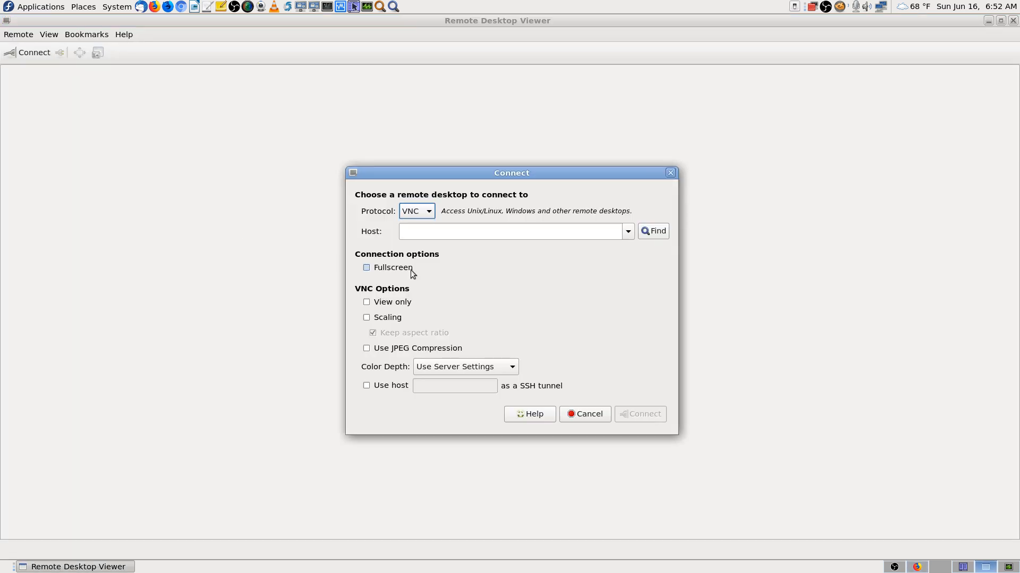
pyautogui.write('47.24.15.82')
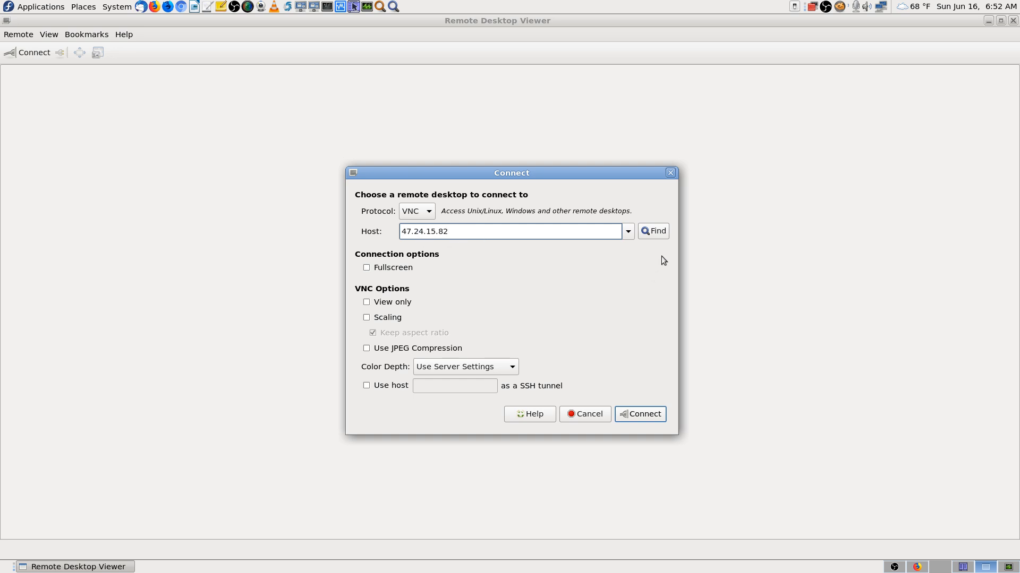
pyautogui.click(651, 414)
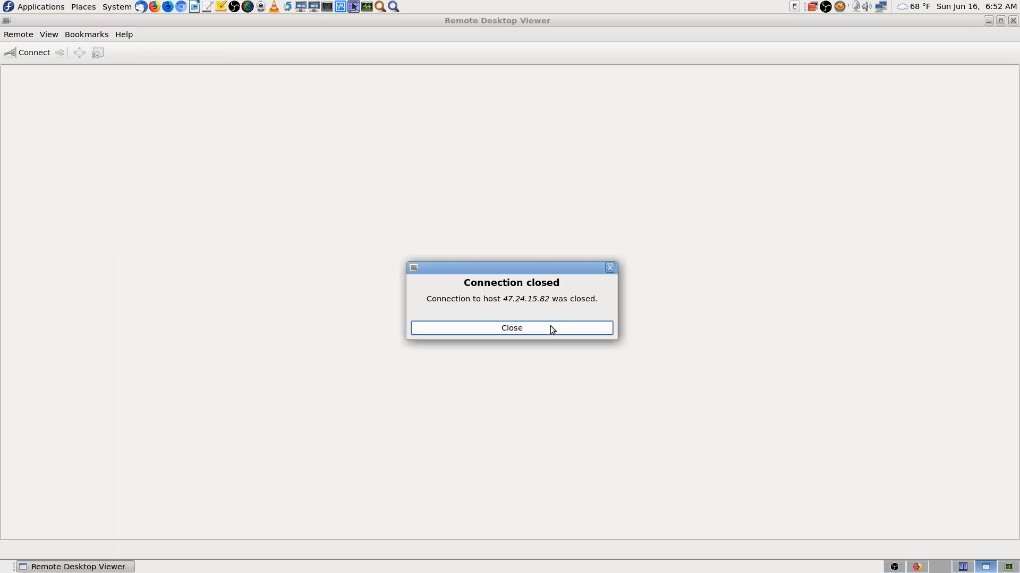
pyautogui.click(550, 329)
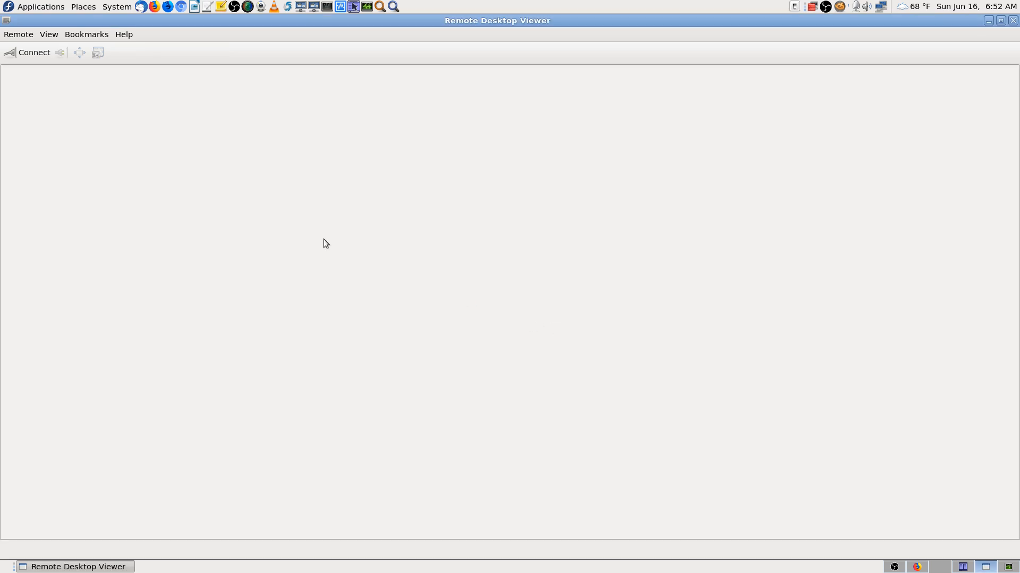
# Step: Switch to Firefox, set the VNC Remote Desktop rule's TCP port to 5901 and save the Port Forwarding settings
pyautogui.click(916, 568)
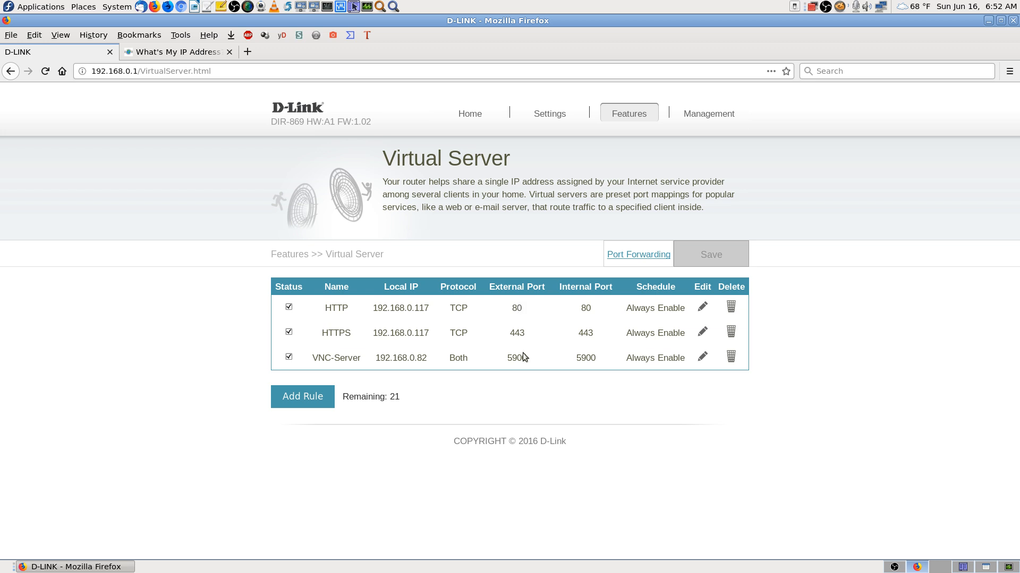
pyautogui.click(655, 254)
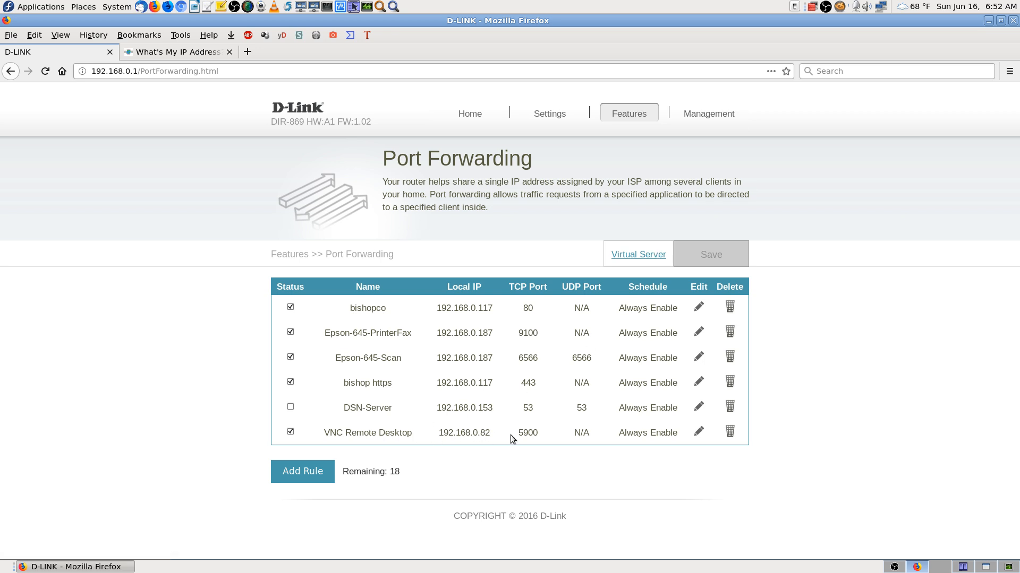
pyautogui.click(699, 433)
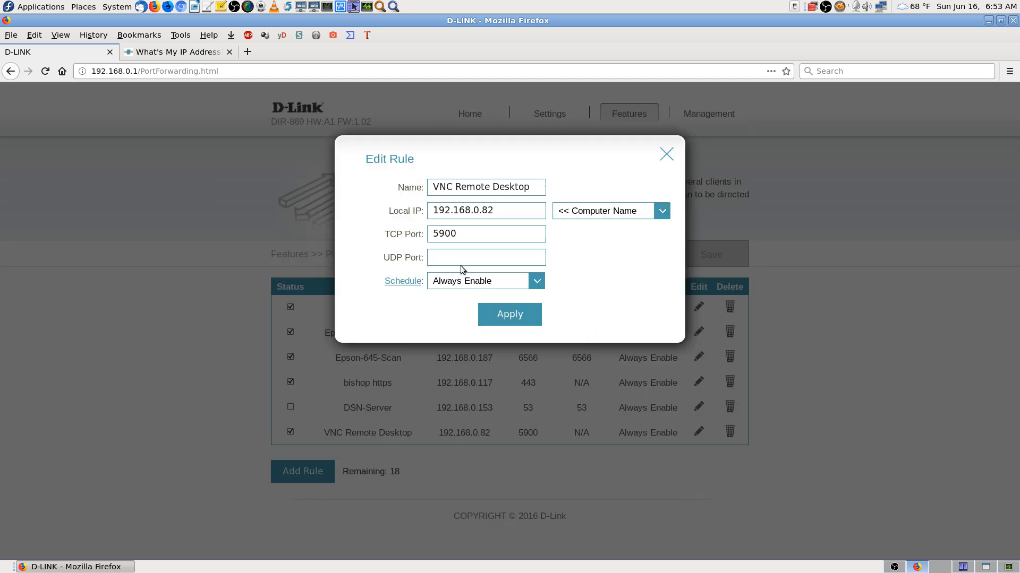
pyautogui.click(467, 234)
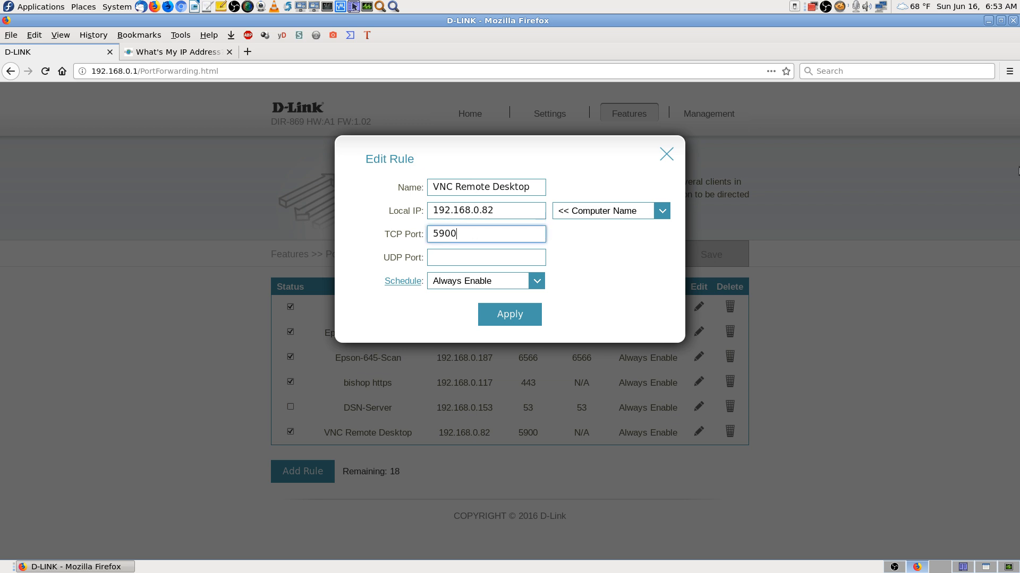
pyautogui.press('BackSpace')
pyautogui.write('1')
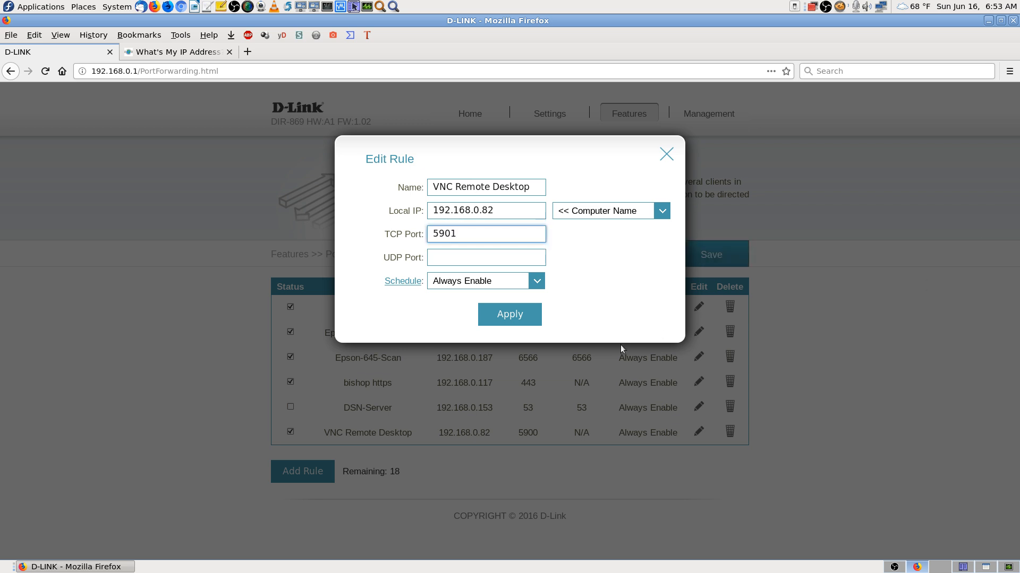
pyautogui.click(524, 314)
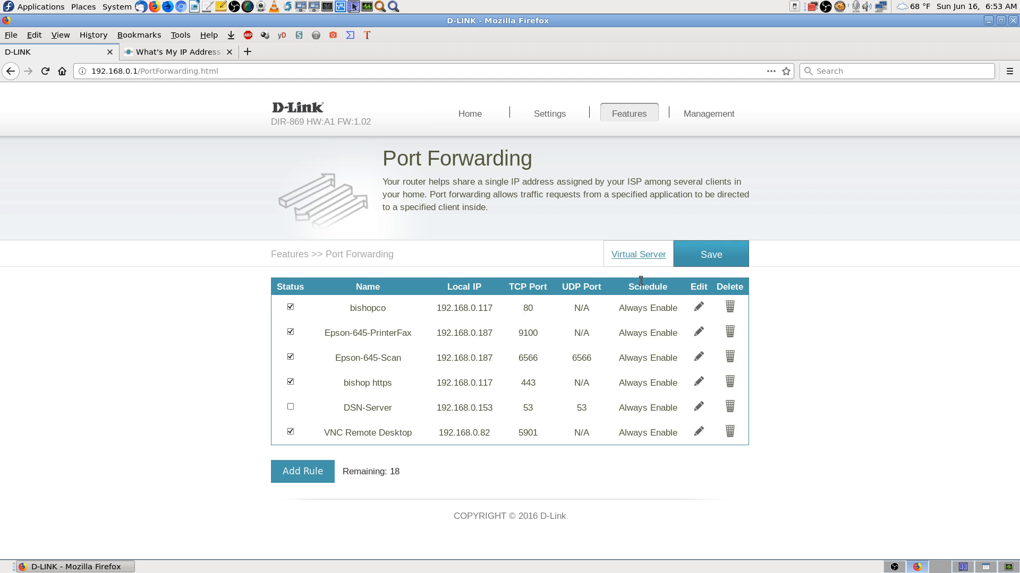
pyautogui.click(710, 259)
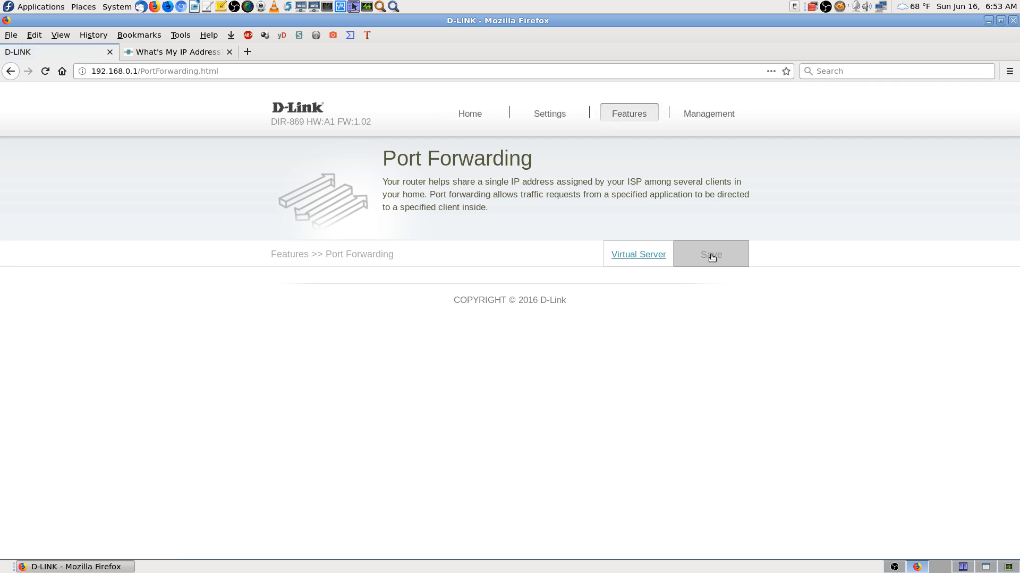
# Step: Edit the VNC-Server rule on the Virtual Server page, setting its internal and external ports to 5901
pyautogui.click(638, 254)
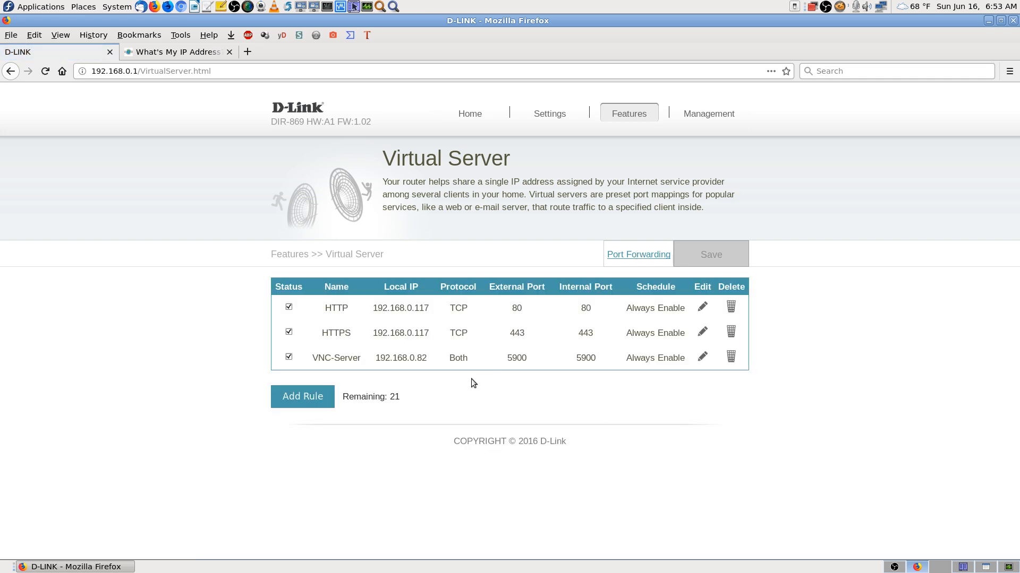
pyautogui.click(703, 357)
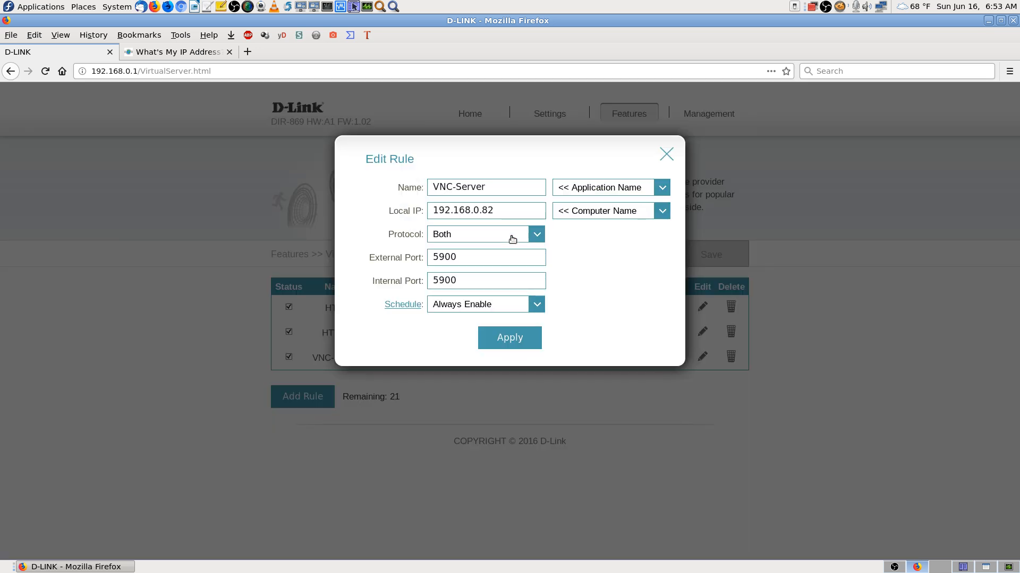
pyautogui.click(478, 279)
pyautogui.press('BackSpace')
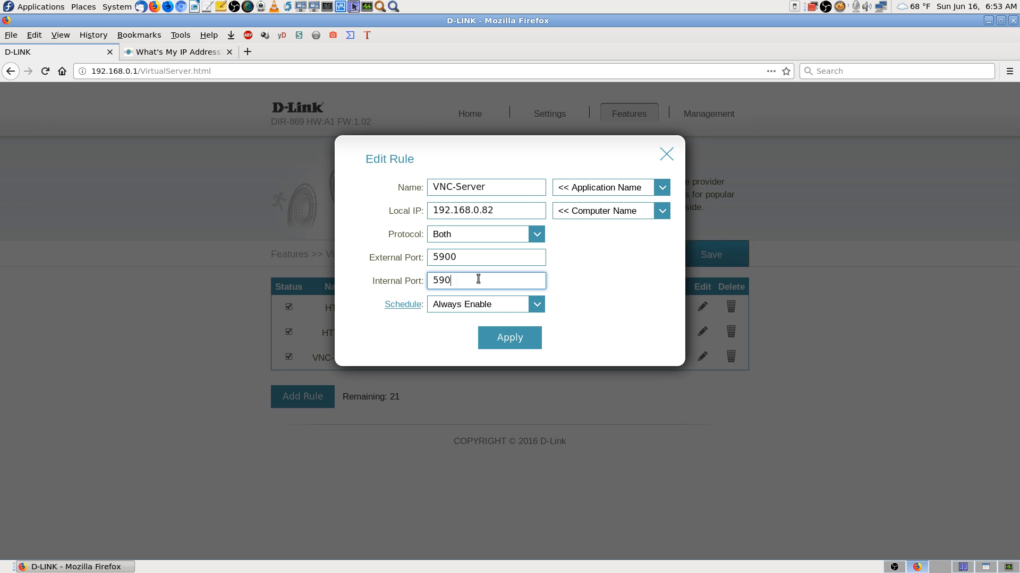
pyautogui.write('1')
pyautogui.click(480, 258)
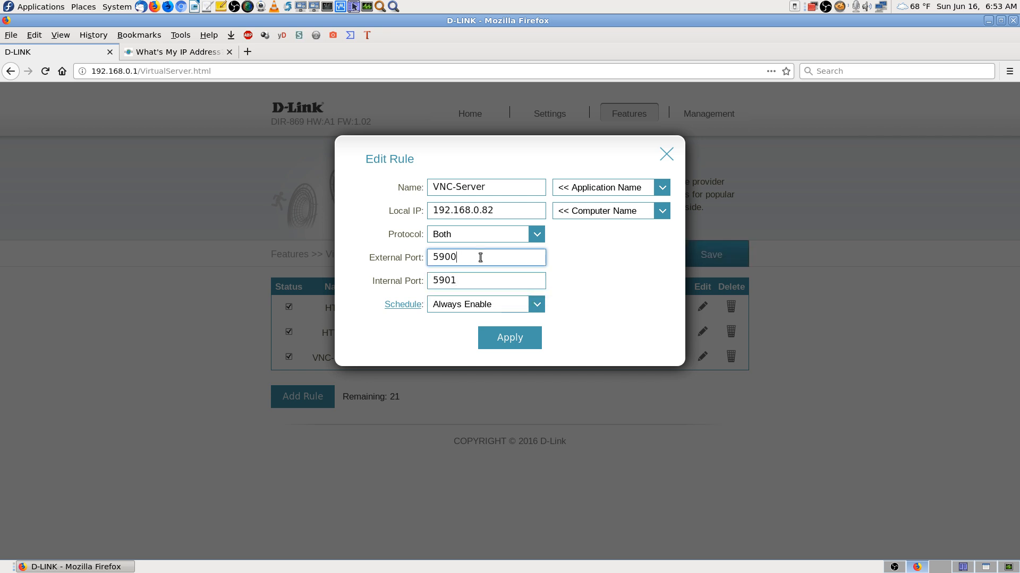
pyautogui.press('BackSpace')
pyautogui.write('1')
# Step: Try to replace the VNC-Server rule's local IP with 47.24.15.82
pyautogui.tripleClick(499, 208)
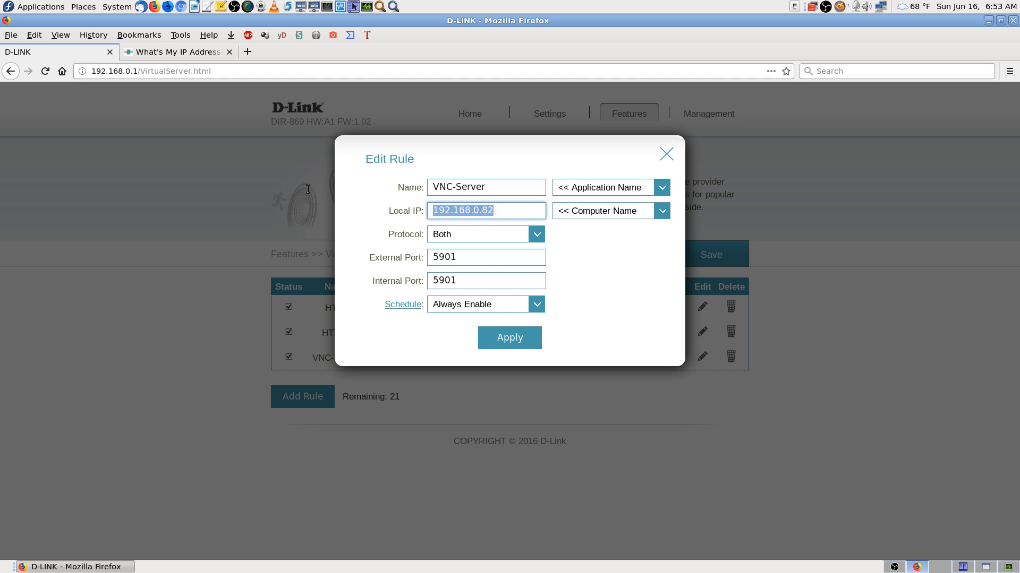
pyautogui.press('BackSpace')
pyautogui.write('47.24.15.82')
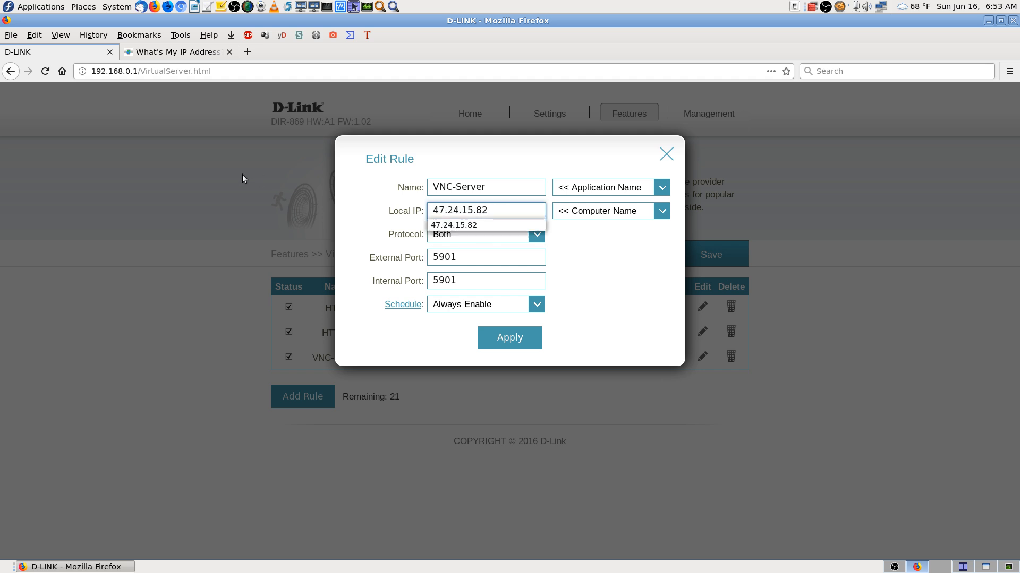
# Step: Clear the VNC-Server rule's local IP and set it to 192.168.0.182
pyautogui.press('BackSpace')
pyautogui.press('BackSpace')
pyautogui.press('BackSpace')
pyautogui.press('BackSpace')
pyautogui.press('BackSpace')
pyautogui.press('BackSpace')
pyautogui.press('BackSpace')
pyautogui.press('BackSpace')
pyautogui.press('BackSpace')
pyautogui.press('BackSpace')
pyautogui.press('BackSpace')
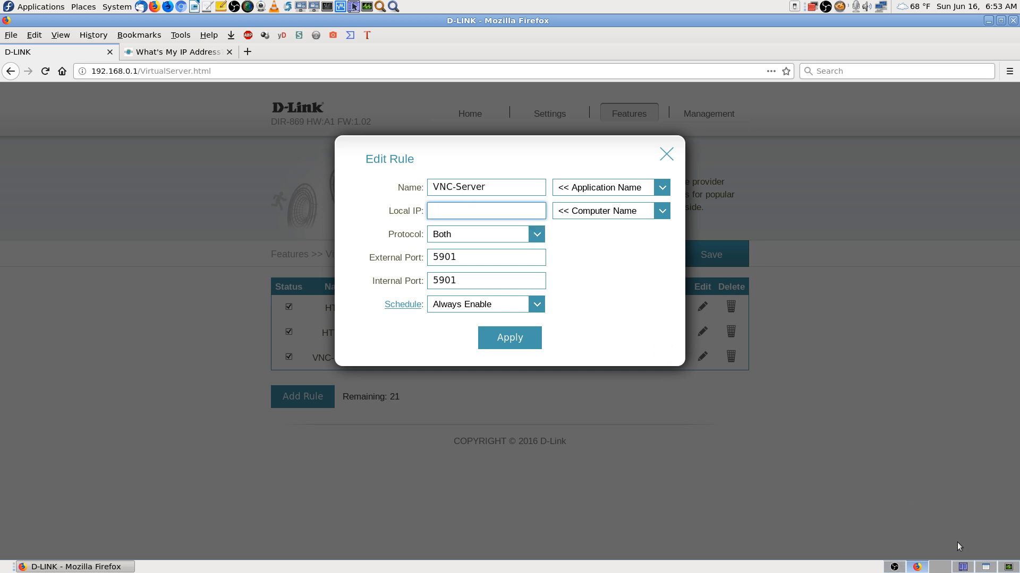
pyautogui.press('Down')
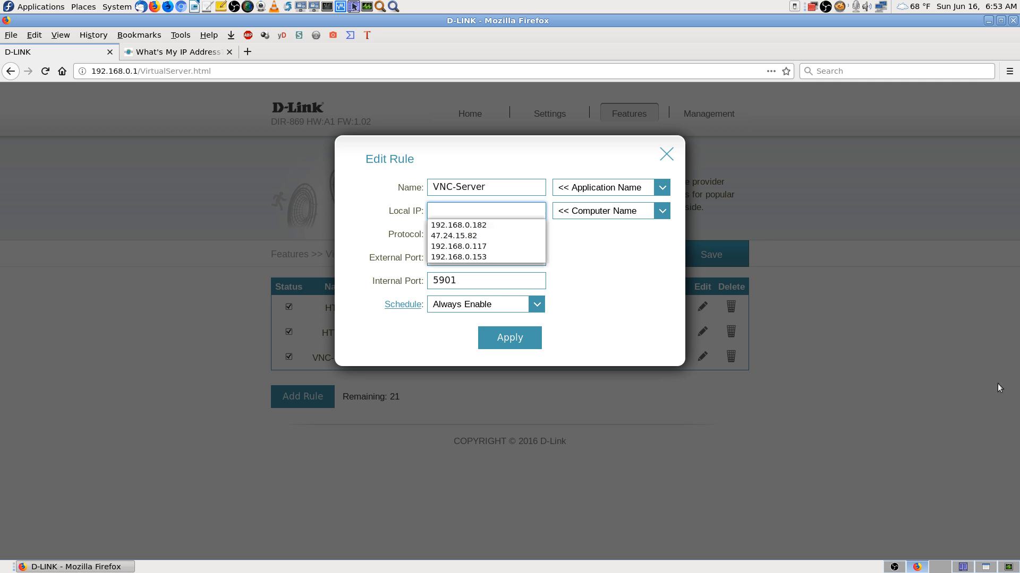
pyautogui.press('Down')
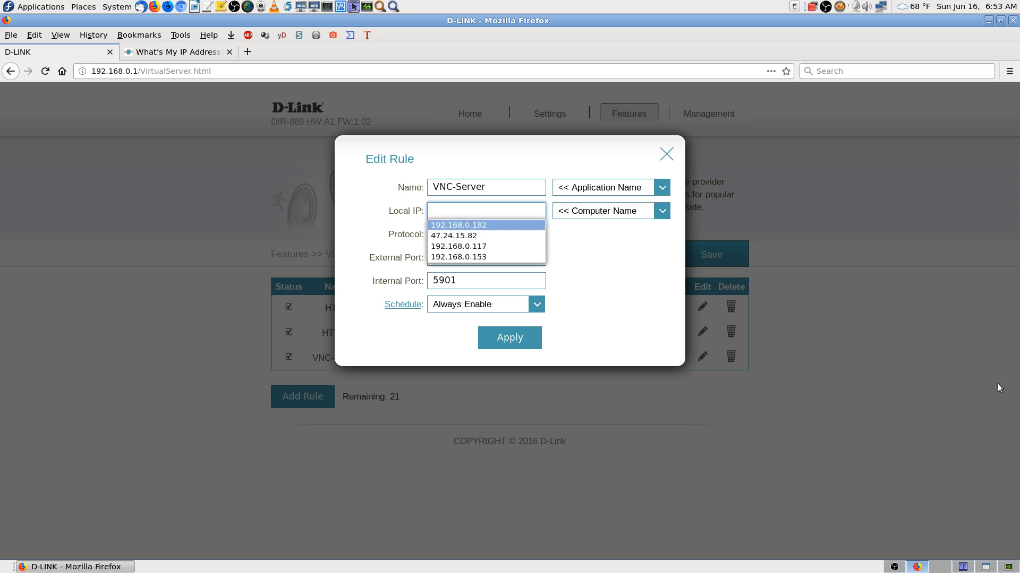
pyautogui.press('Tab')
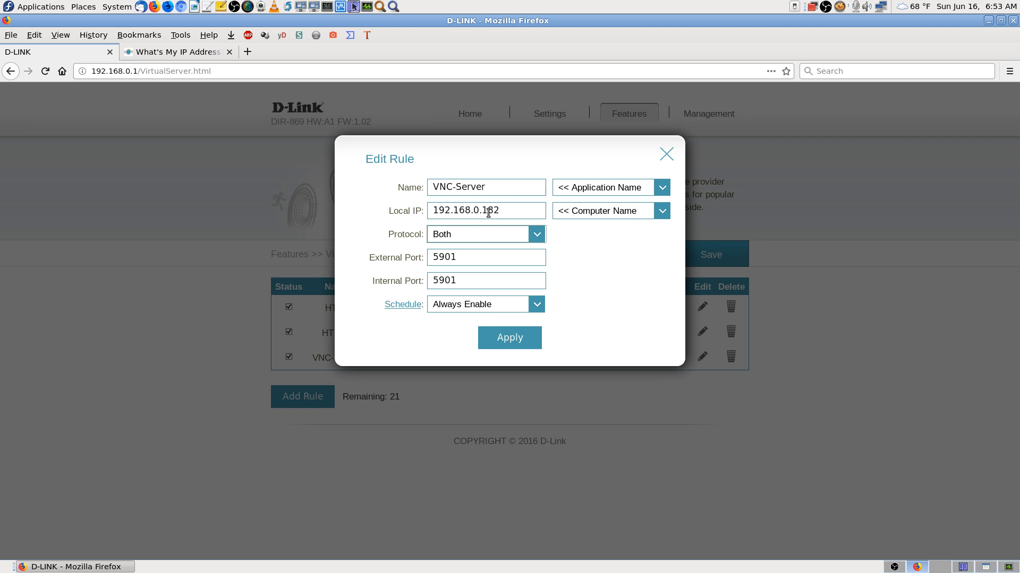
# Step: Set the VNC-Server rule's external and internal ports to 5900, apply the rule and save the Virtual Server settings
pyautogui.click(471, 257)
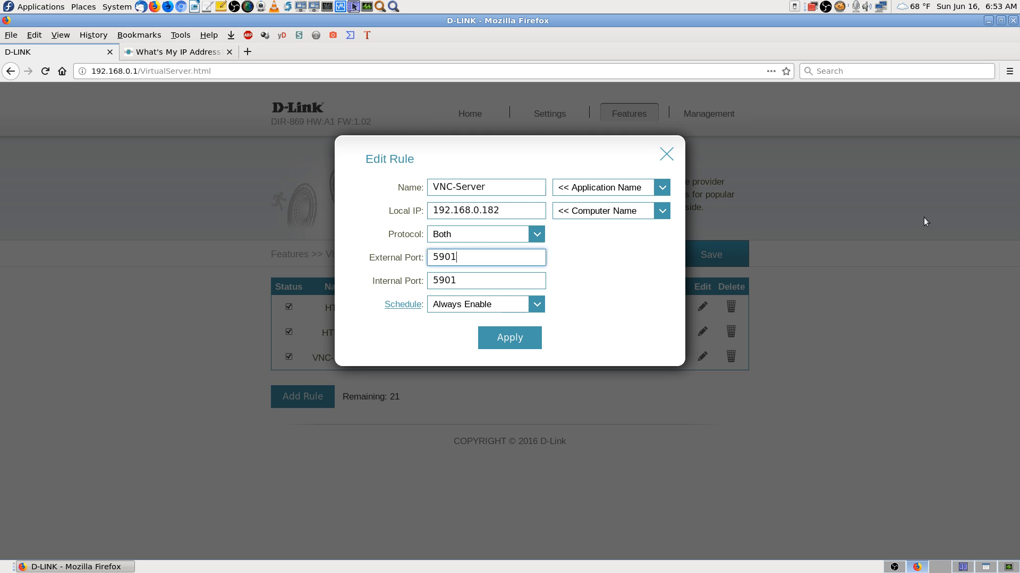
pyautogui.press('BackSpace')
pyautogui.write('0')
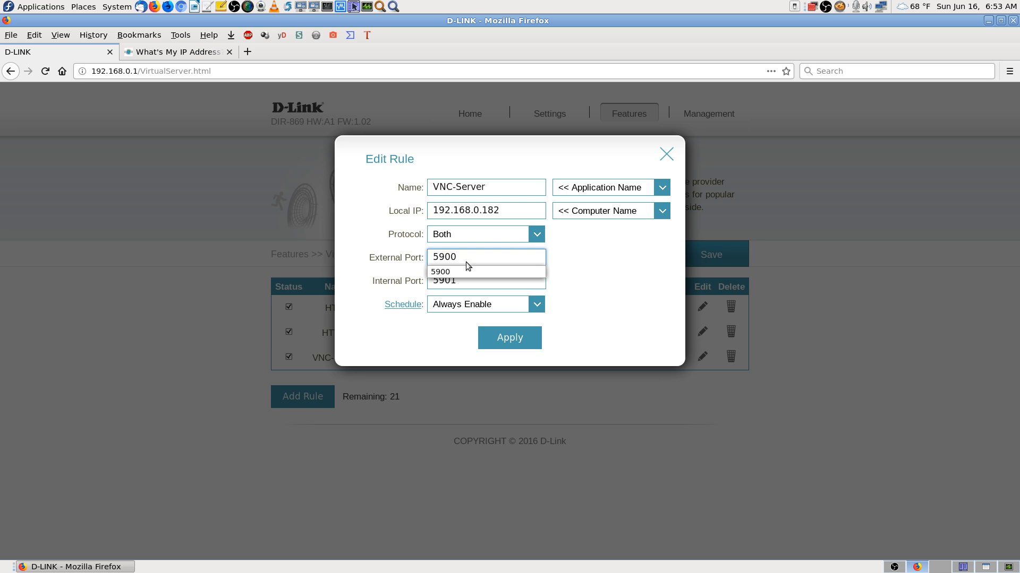
pyautogui.click(532, 284)
pyautogui.press('BackSpace')
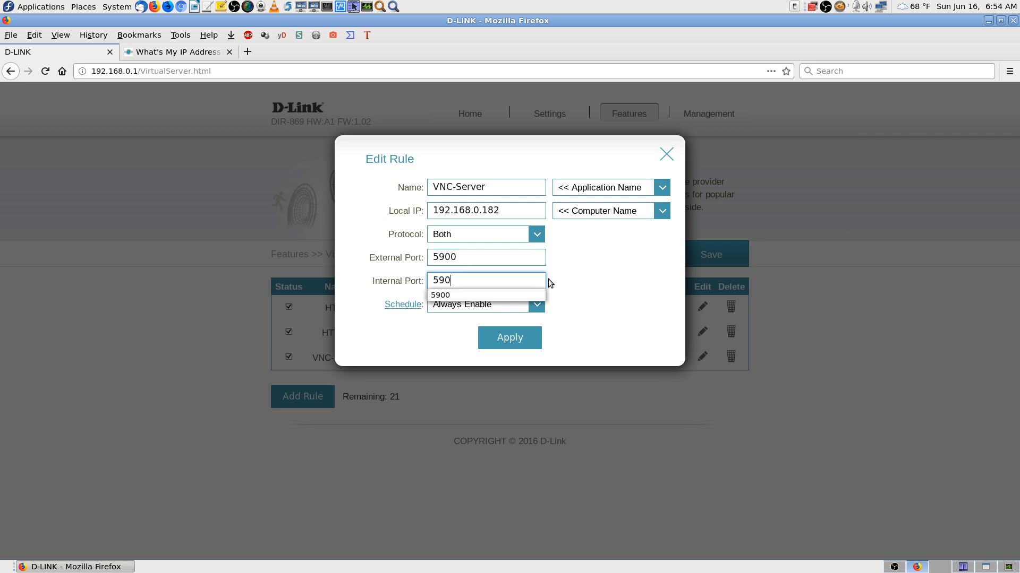
pyautogui.press('Down')
pyautogui.press('Return')
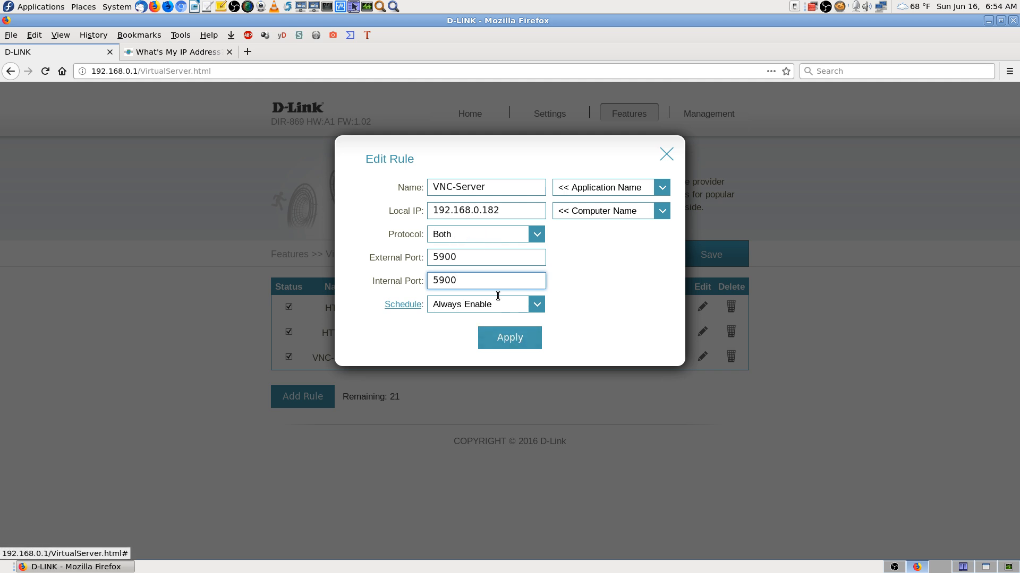
pyautogui.click(519, 340)
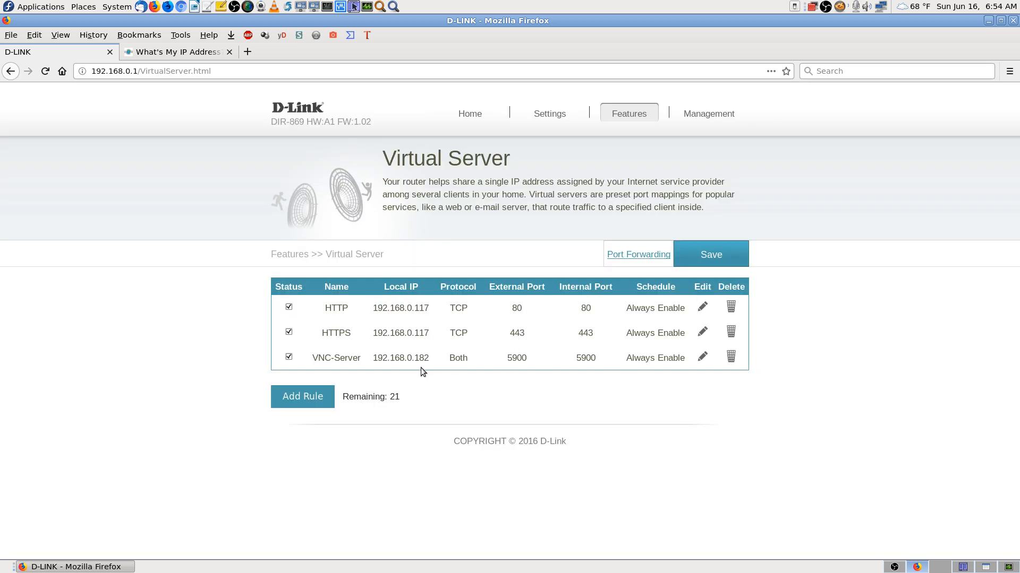
pyautogui.click(699, 256)
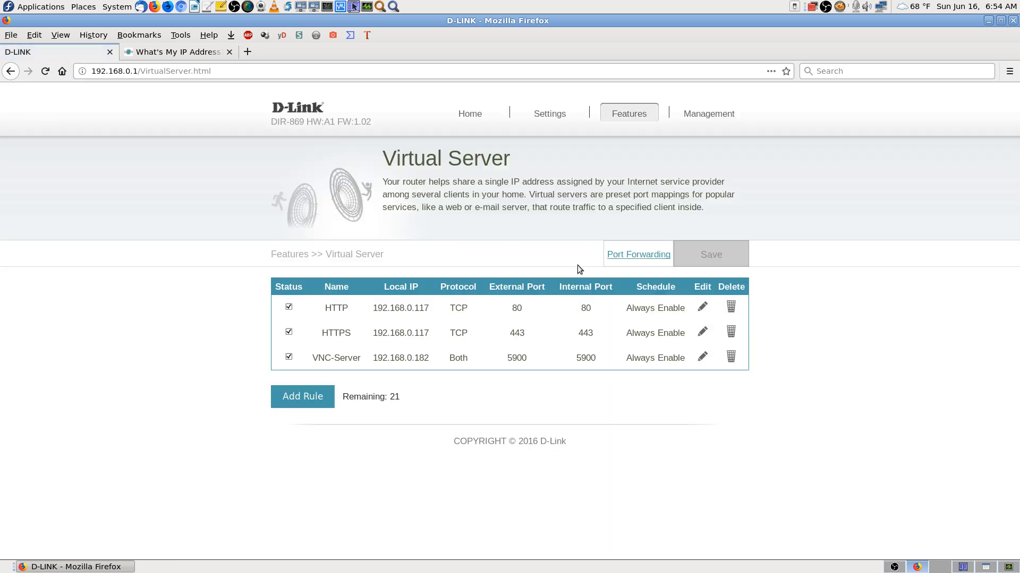
# Step: Edit the VNC Remote Desktop rule on the Port Forwarding page, setting its local IP to 192.168.0.182
pyautogui.click(640, 256)
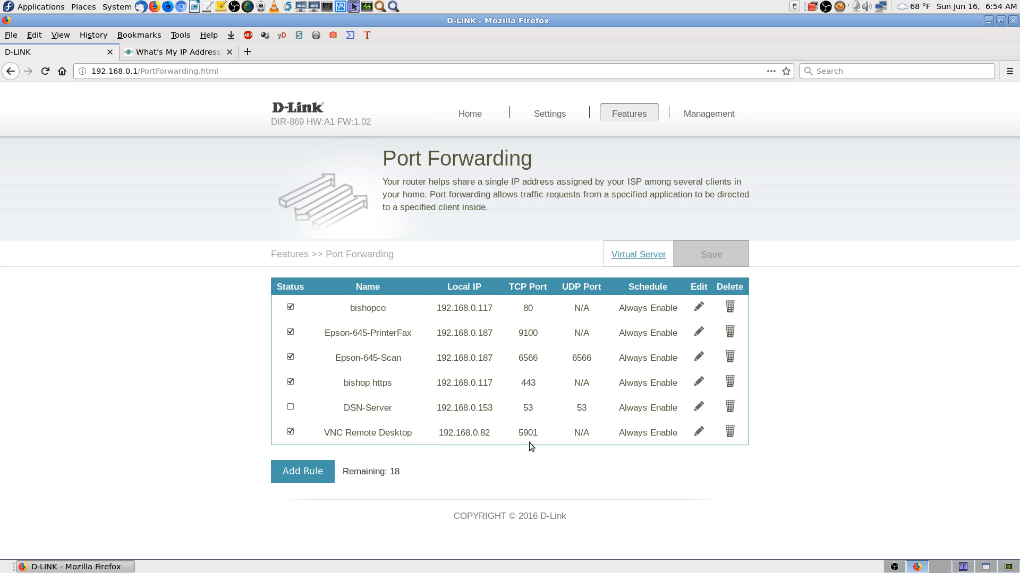
pyautogui.click(698, 432)
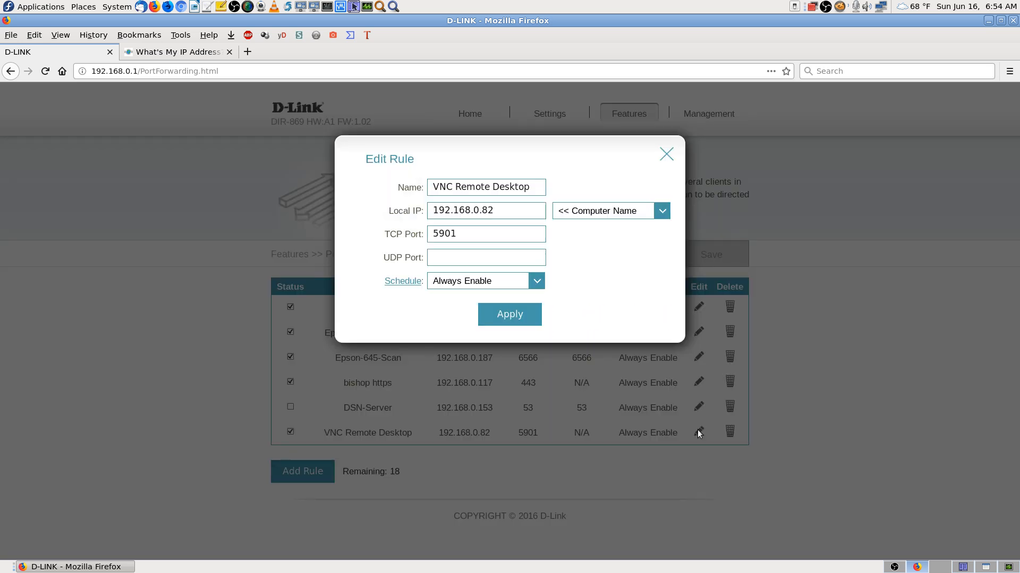
pyautogui.click(510, 210)
pyautogui.press('Left')
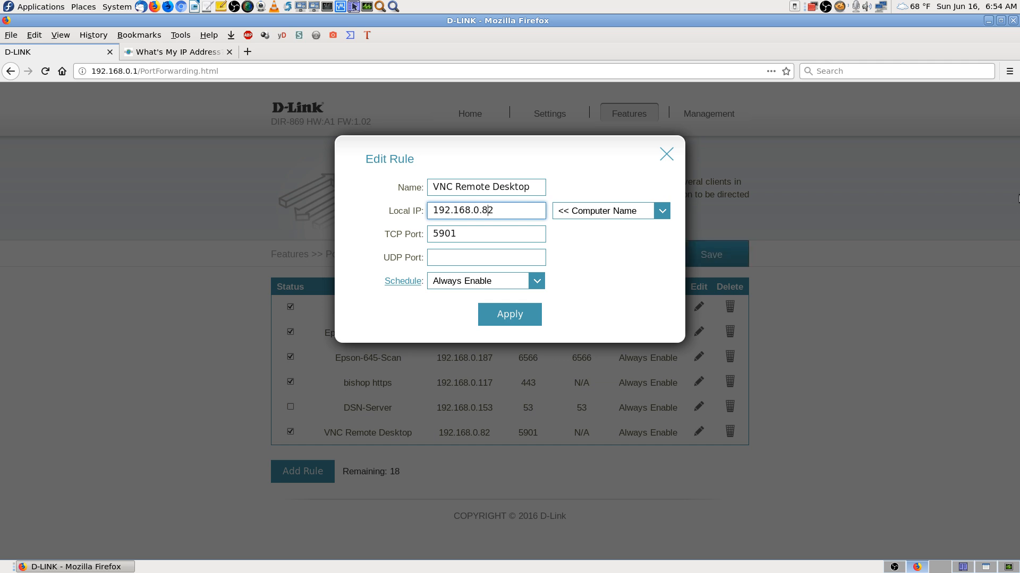
pyautogui.write('1')
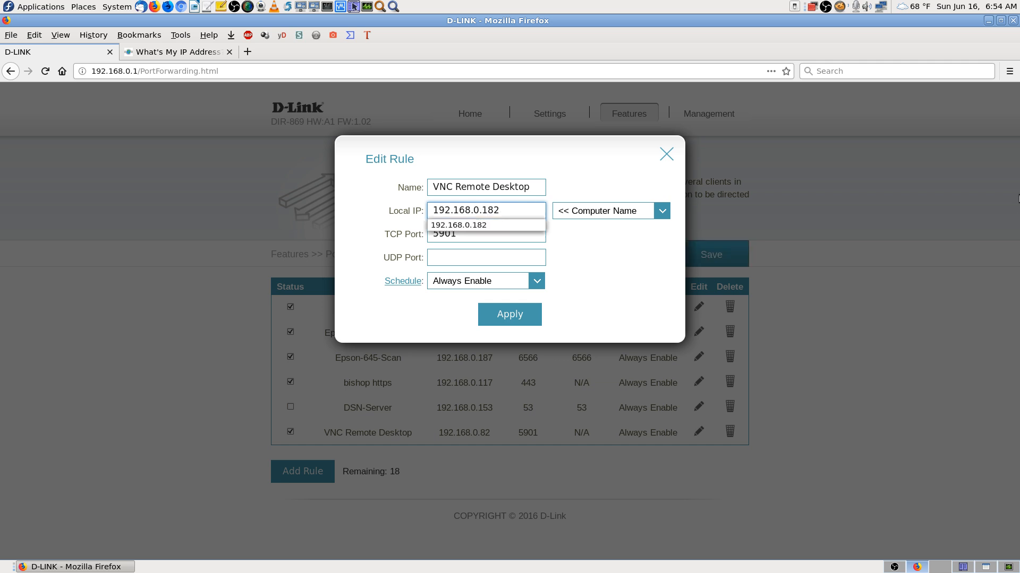
pyautogui.press('Down')
pyautogui.press('Tab')
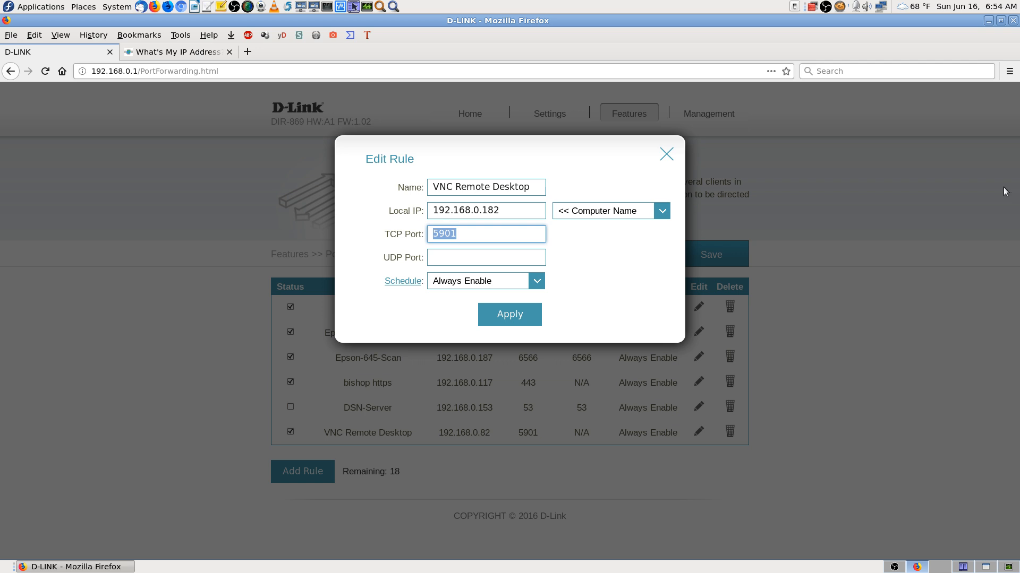
# Step: Set the VNC Remote Desktop rule's TCP port to 5900, apply the rule and save the Port Forwarding settings
pyautogui.click(491, 234)
pyautogui.press('BackSpace')
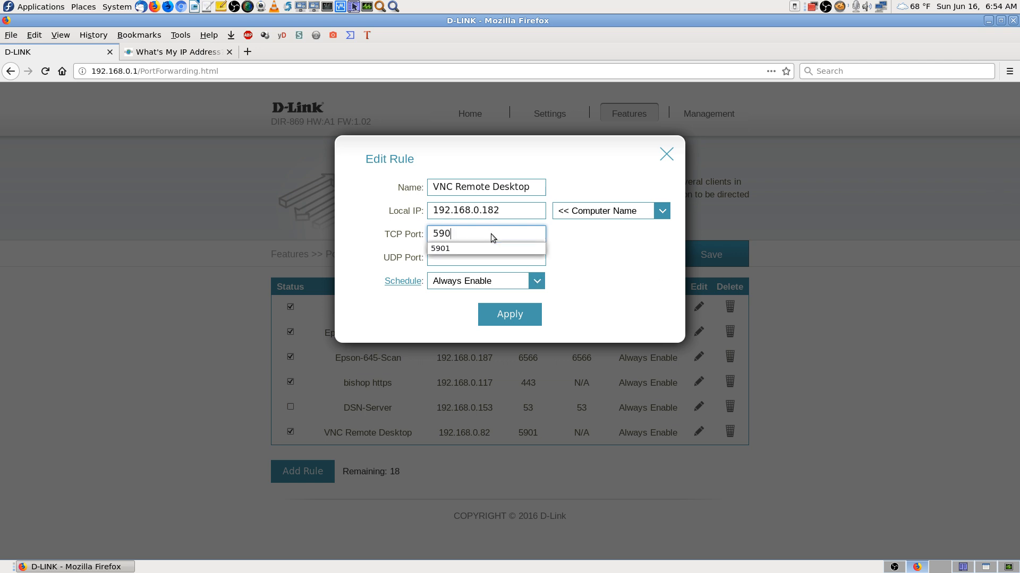
pyautogui.write('0')
pyautogui.click(515, 252)
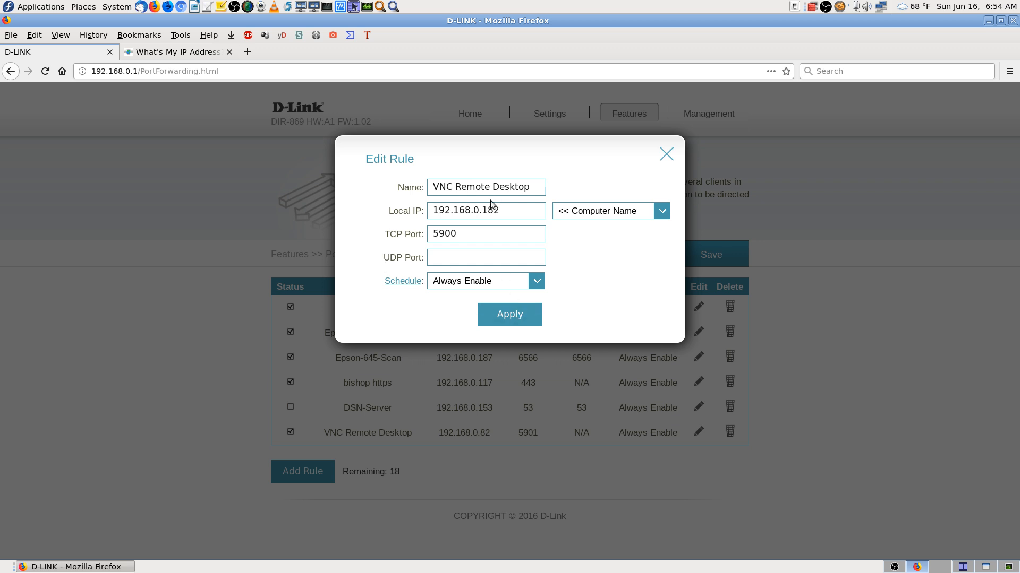
pyautogui.click(514, 311)
pyautogui.click(707, 255)
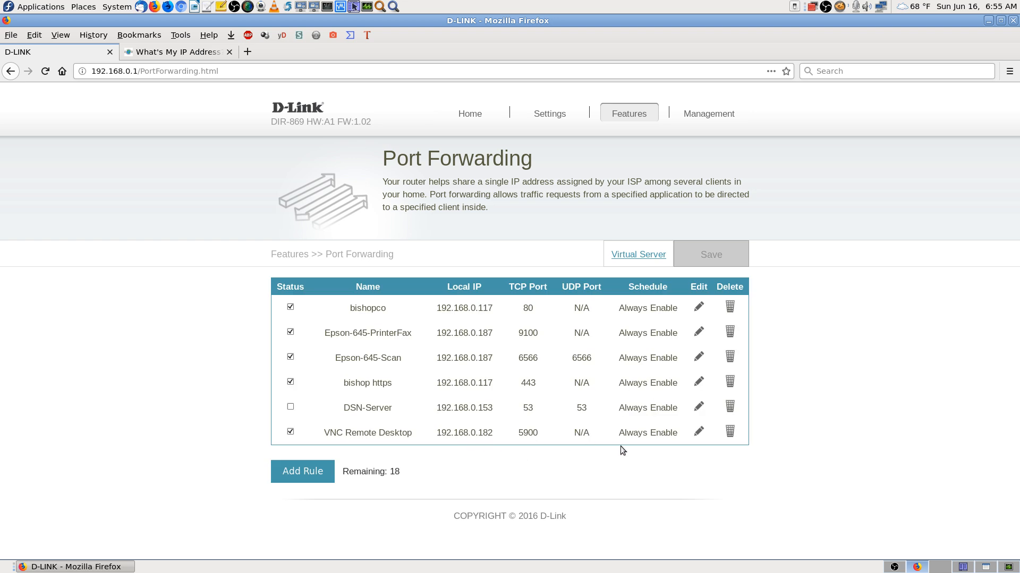
# Step: Review the Virtual Server rules and copy the public IP address from the What's My IP Address page
pyautogui.click(633, 255)
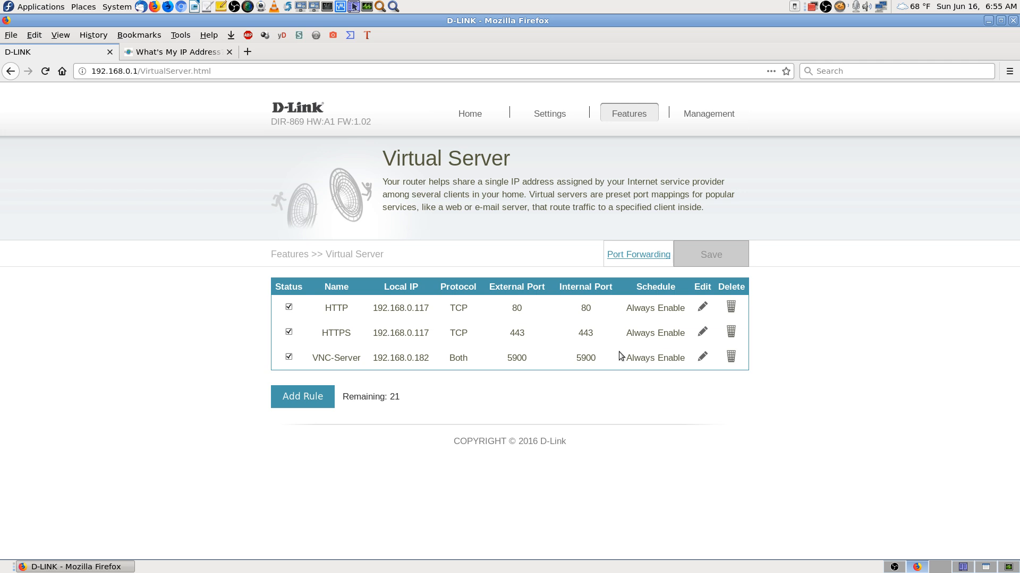
pyautogui.hotkey('ctrl', 'Tab')
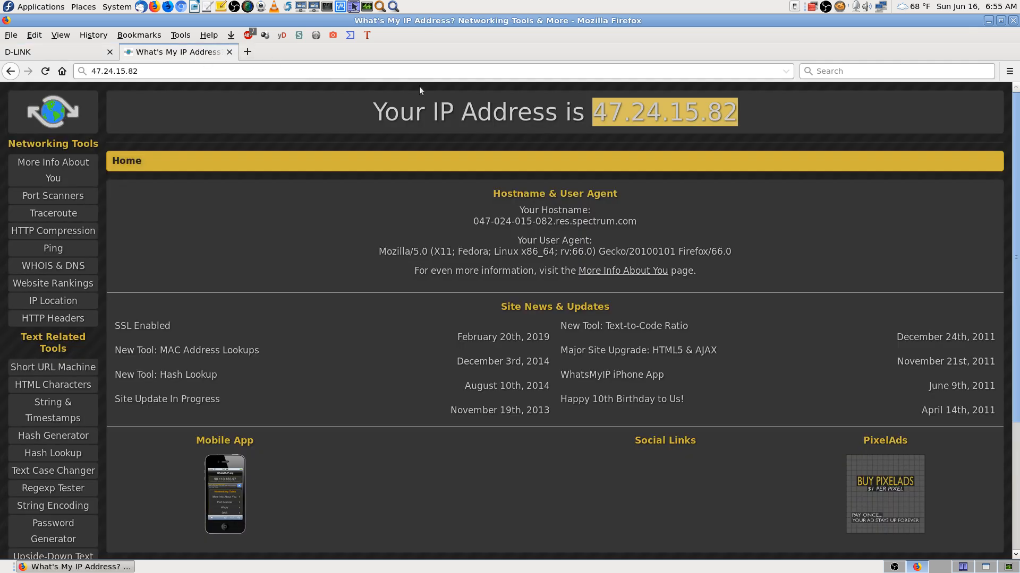
pyautogui.rightClick(612, 109)
pyautogui.click(650, 120)
# Step: Switch to Remote Desktop Viewer, connect to host 47.24.15.82 over VNC and authenticate with the VNC password
pyautogui.click(986, 567)
pyautogui.click(48, 57)
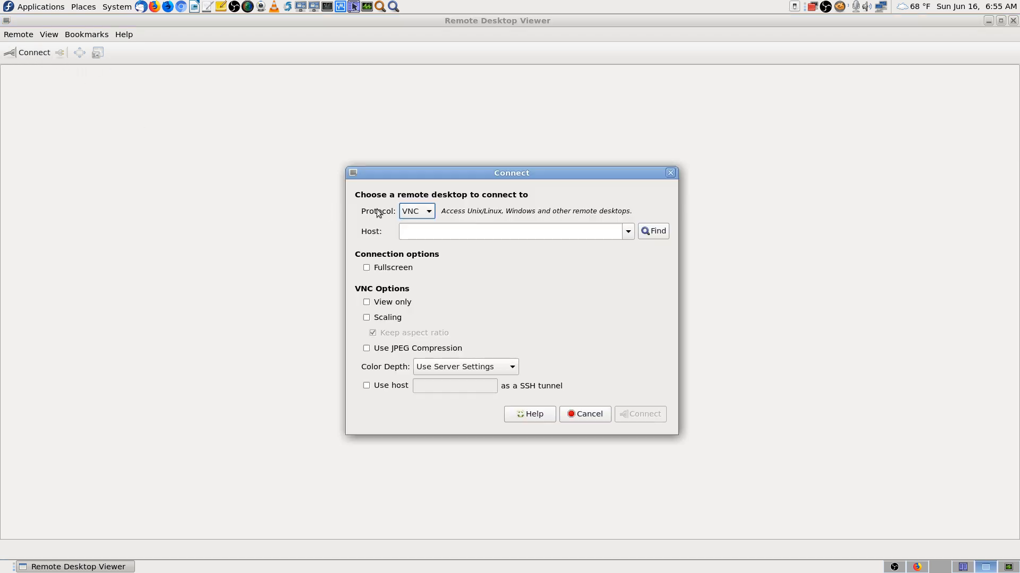
pyautogui.click(454, 227)
pyautogui.hotkey('ctrl', 'v')
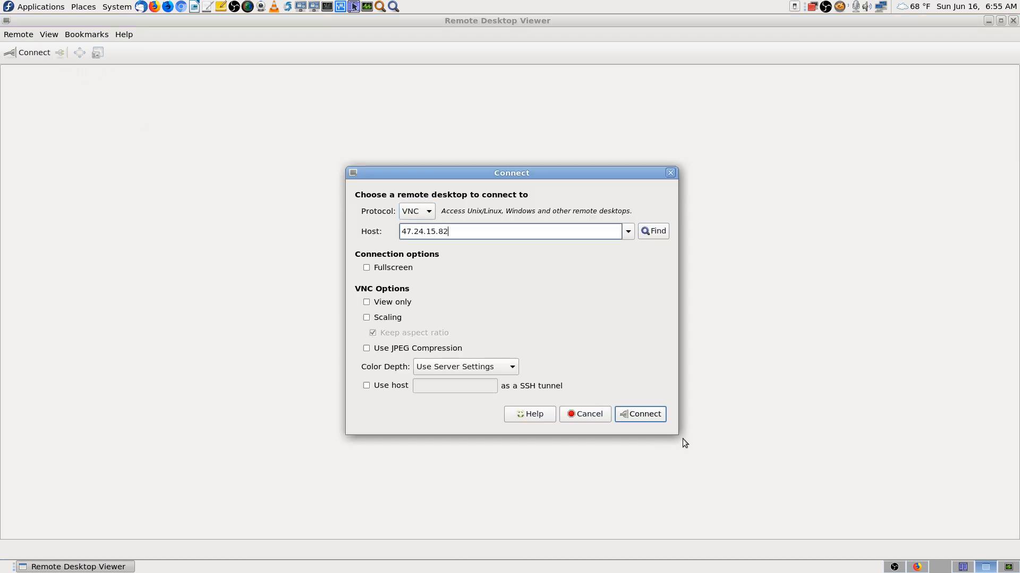
pyautogui.click(642, 413)
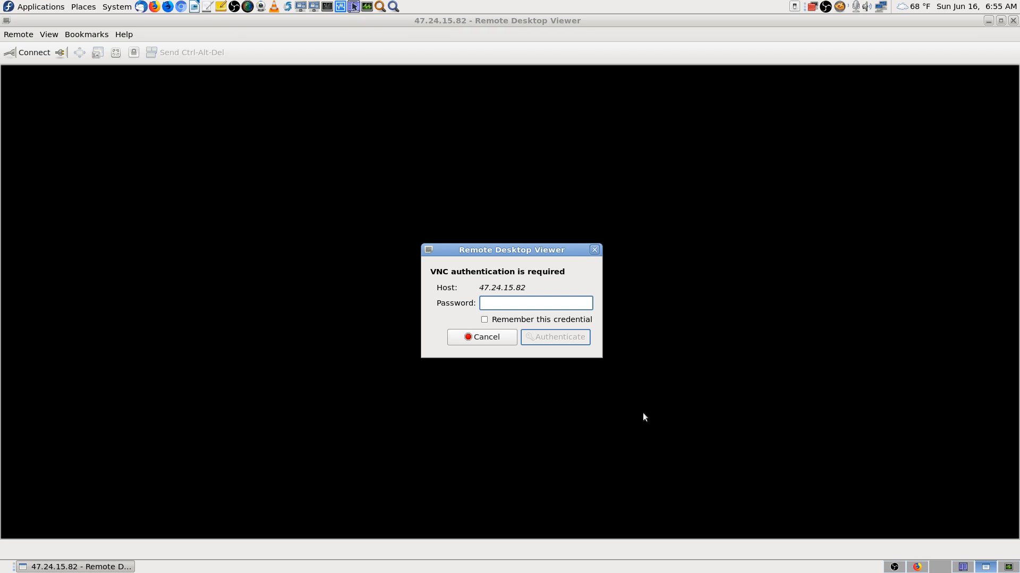
pyautogui.write('****')
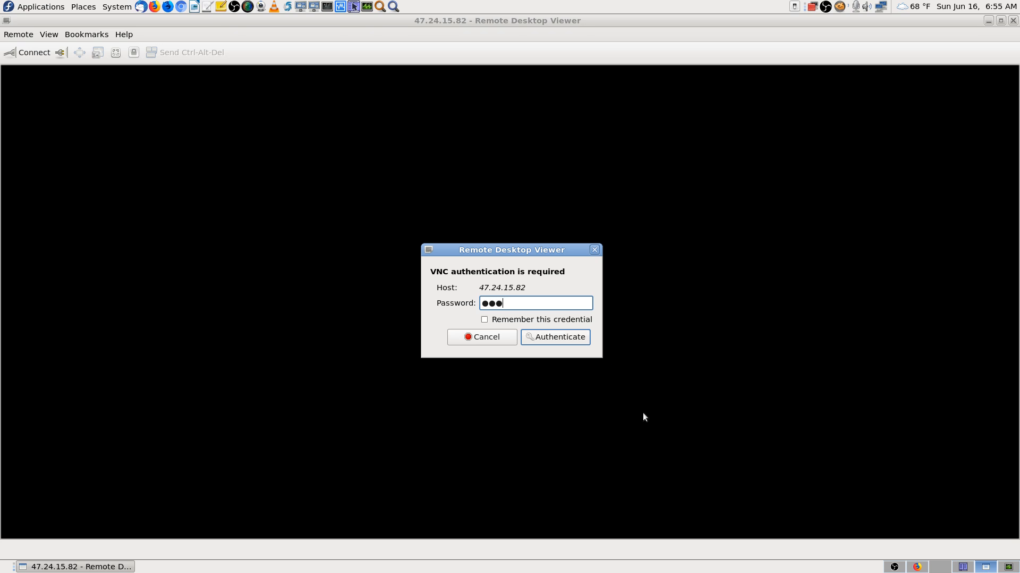
pyautogui.press('Return')
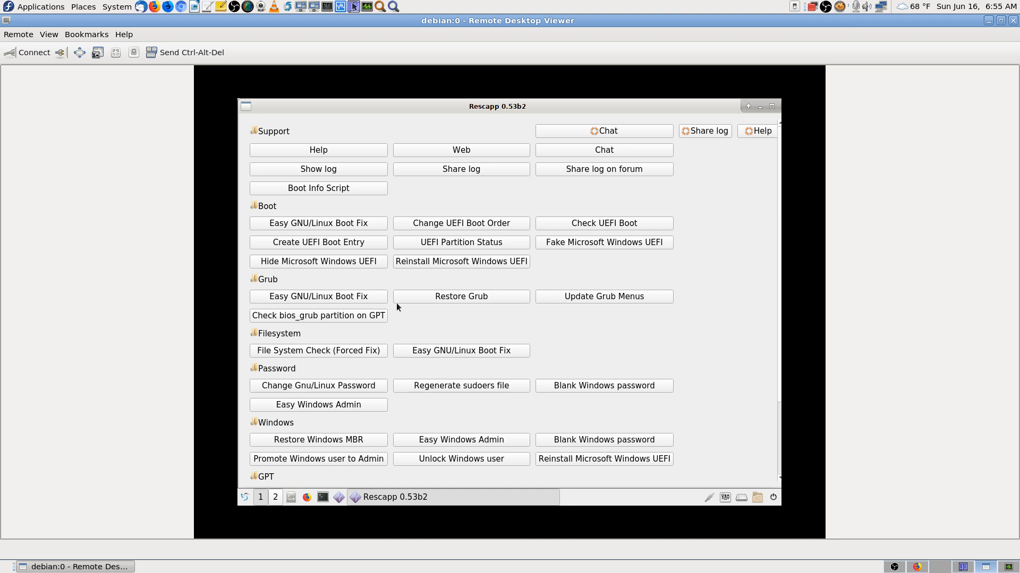
# Step: Disconnect the remote desktop session, switch to Firefox and close the What's My IP Address page
pyautogui.click(63, 53)
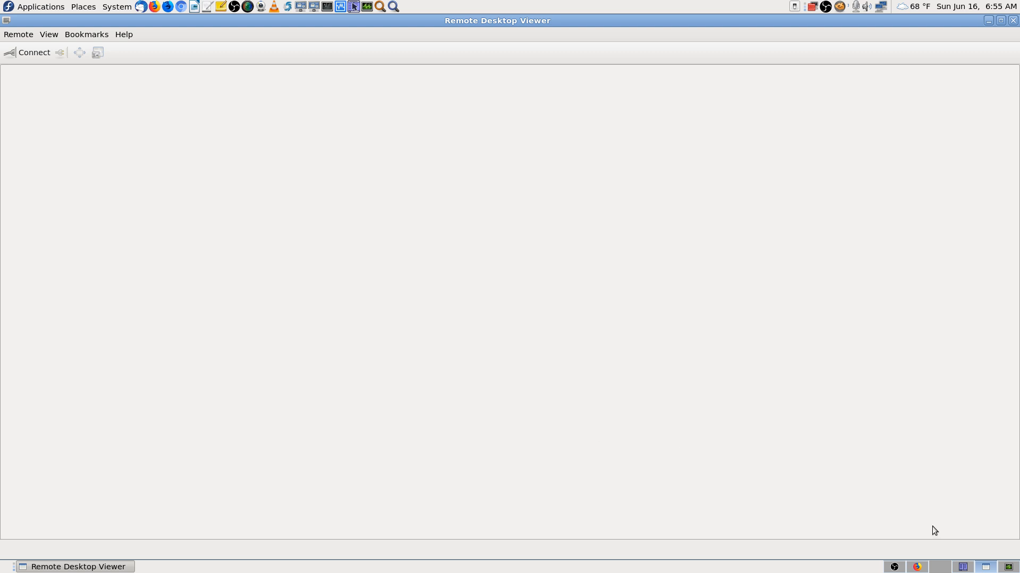
pyautogui.click(919, 569)
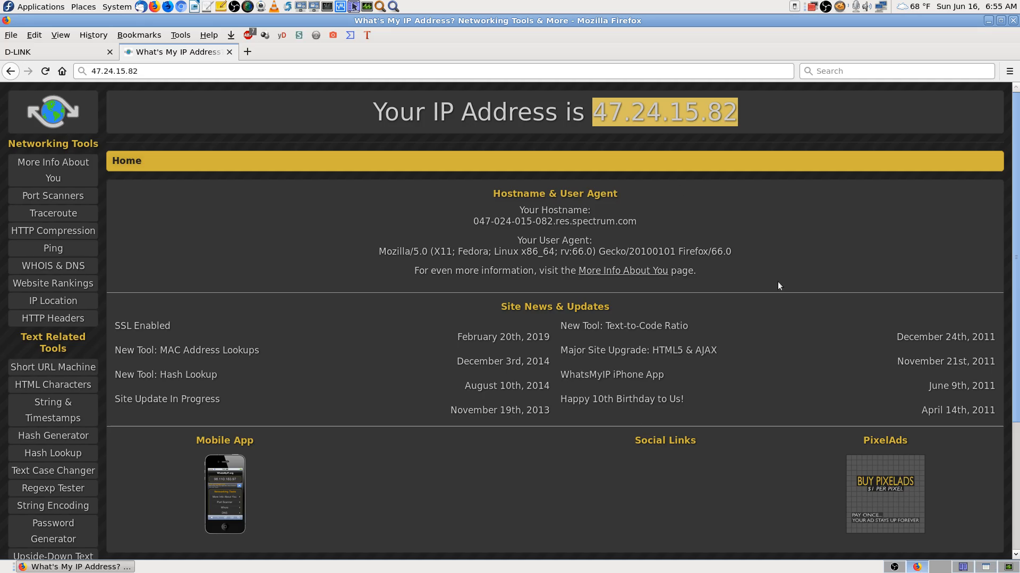
pyautogui.click(229, 52)
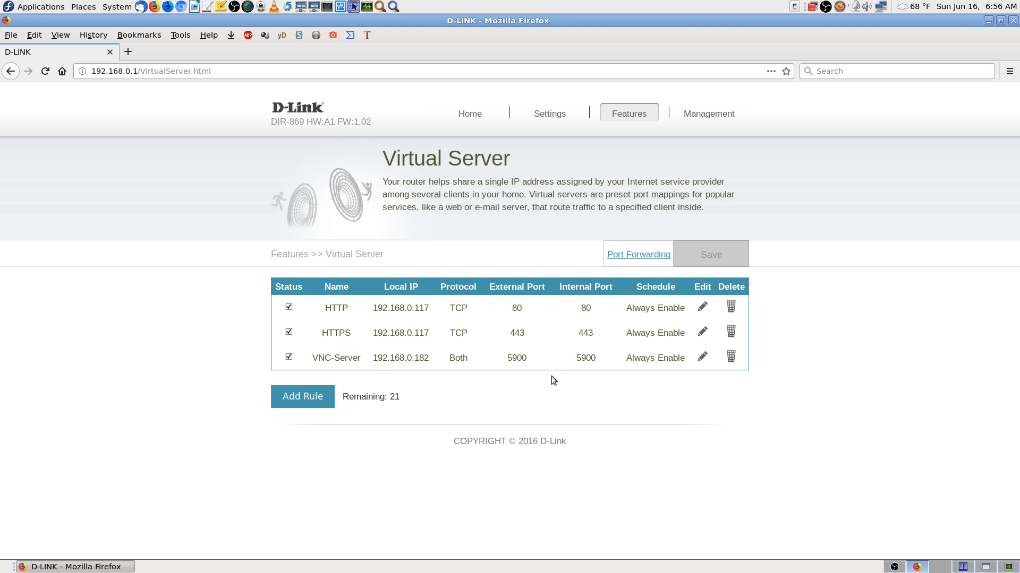
# Step: Set the VNC-Server rule's local IP to 192.168.0.117, apply the rule and save the Virtual Server settings
pyautogui.click(700, 358)
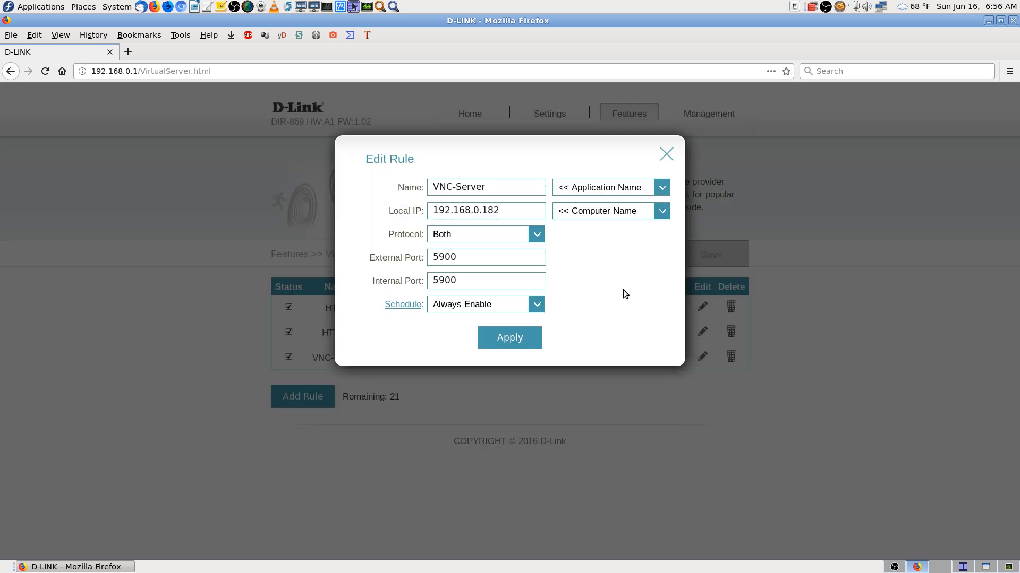
pyautogui.click(510, 211)
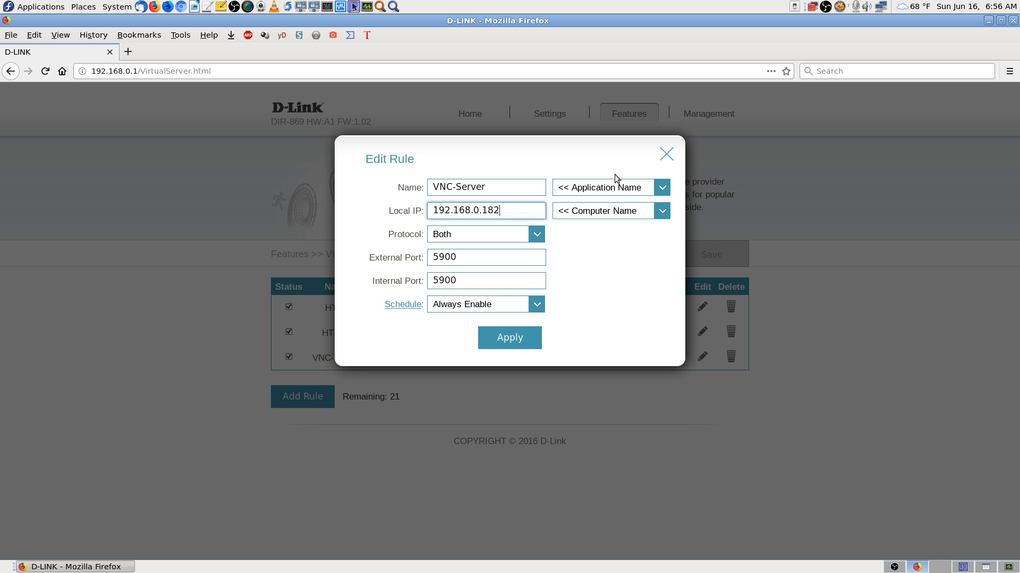
pyautogui.press('BackSpace')
pyautogui.press('BackSpace')
pyautogui.write('17')
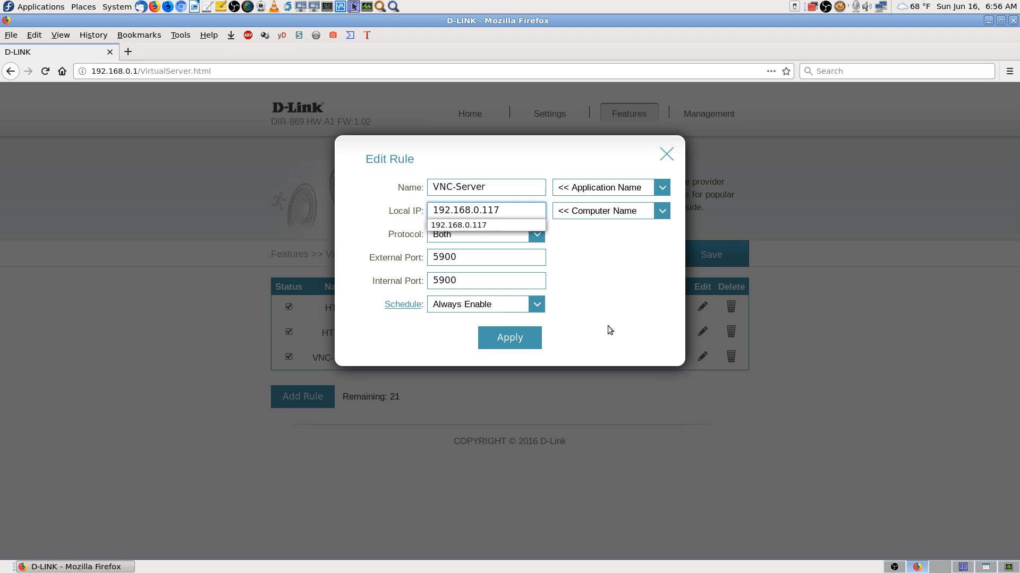
pyautogui.click(521, 338)
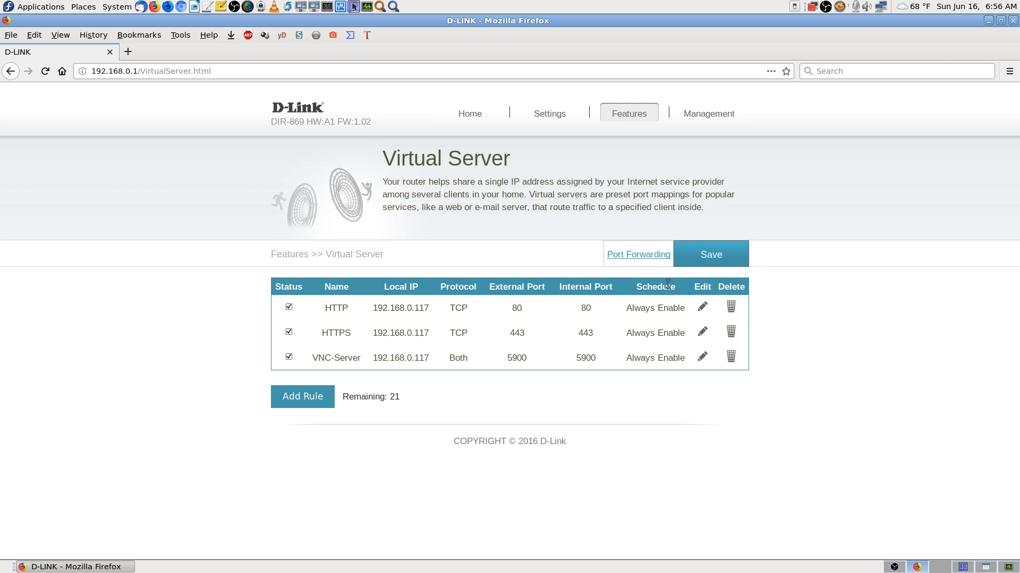
pyautogui.click(710, 256)
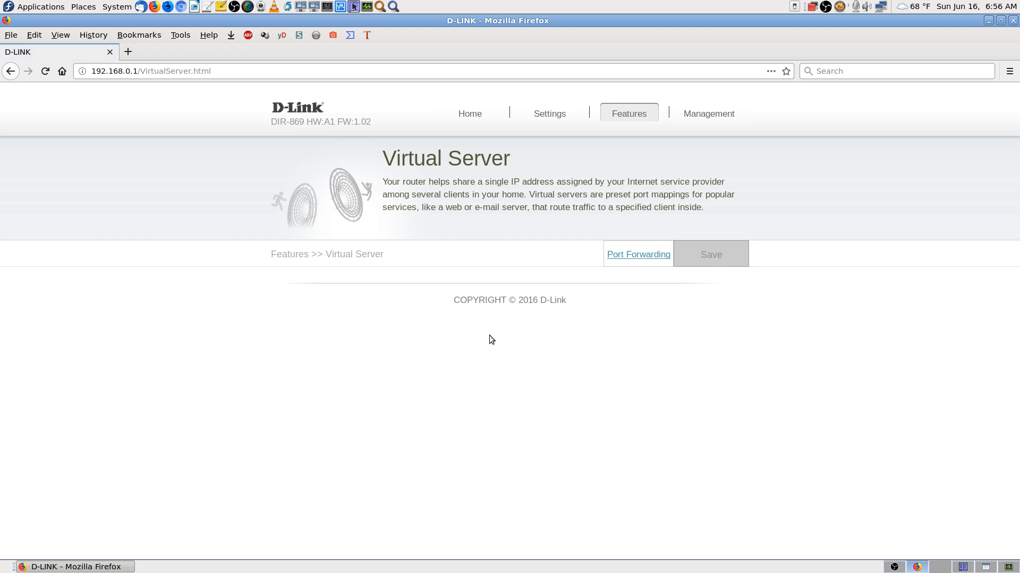
# Step: Set the VNC Remote Desktop port forwarding rule's local IP to 192.168.0.117, apply the rule and save the Port Forwarding settings
pyautogui.click(643, 256)
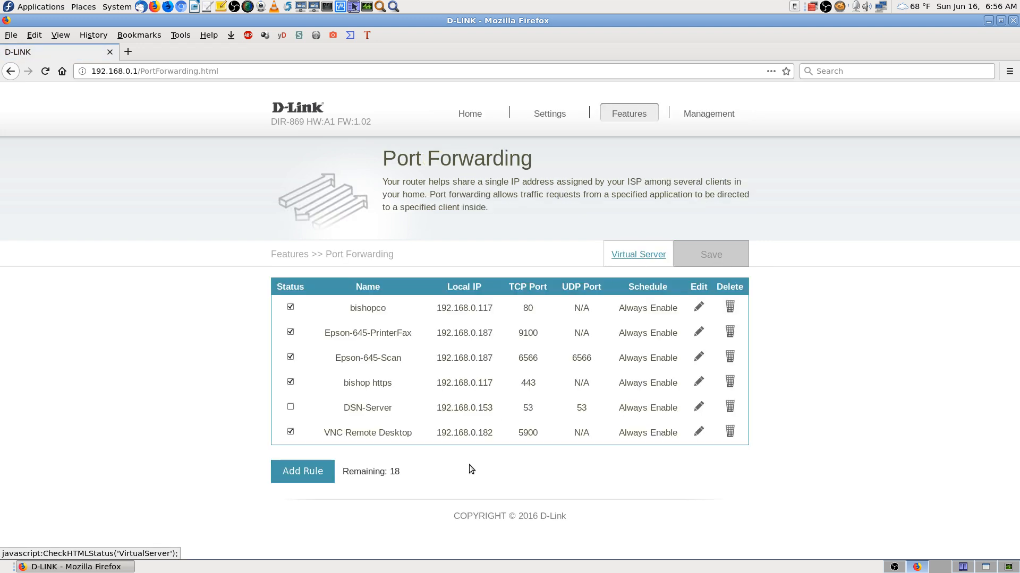
pyautogui.click(698, 433)
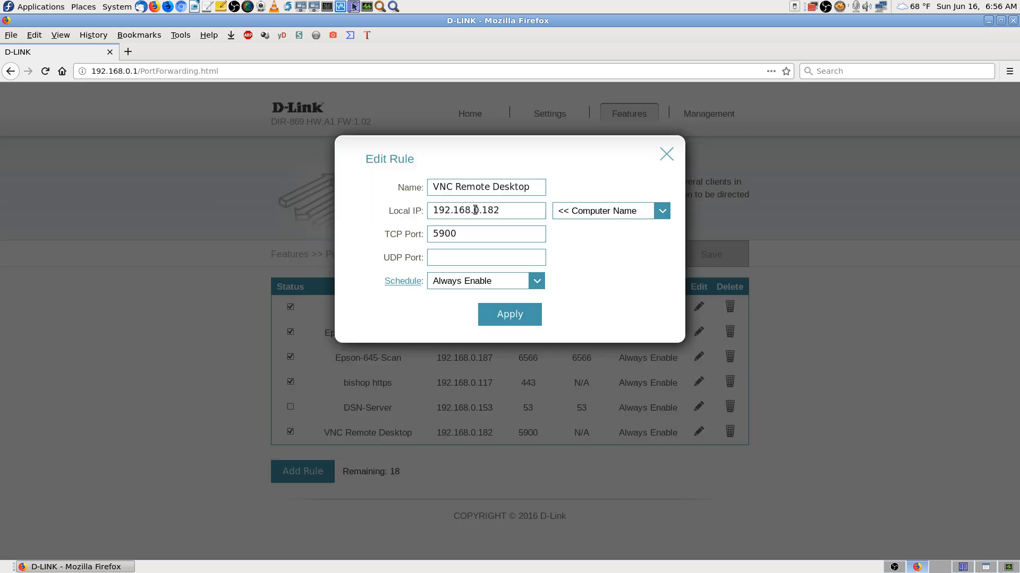
pyautogui.click(518, 205)
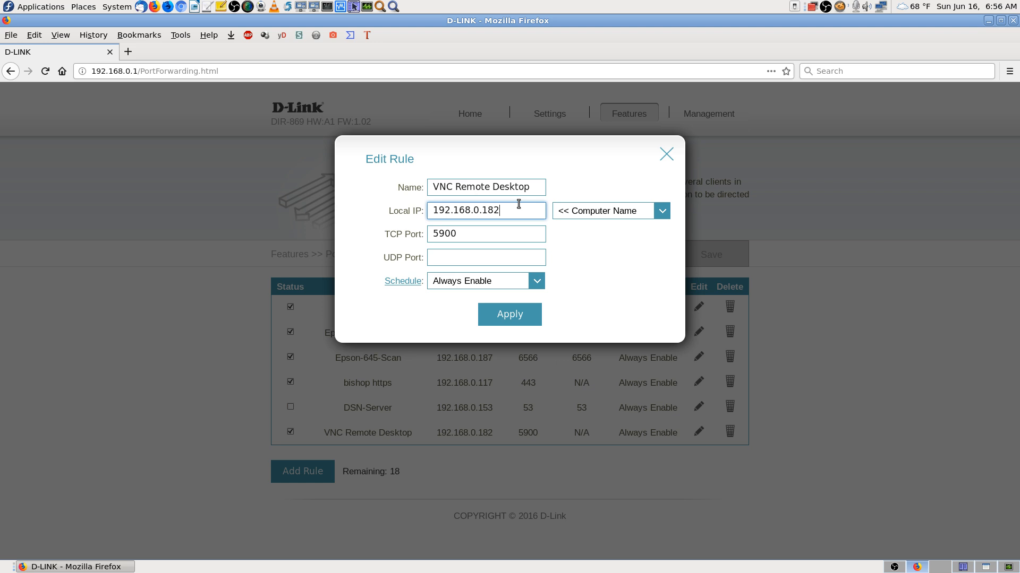
pyautogui.press('BackSpace')
pyautogui.press('BackSpace')
pyautogui.press('BackSpace')
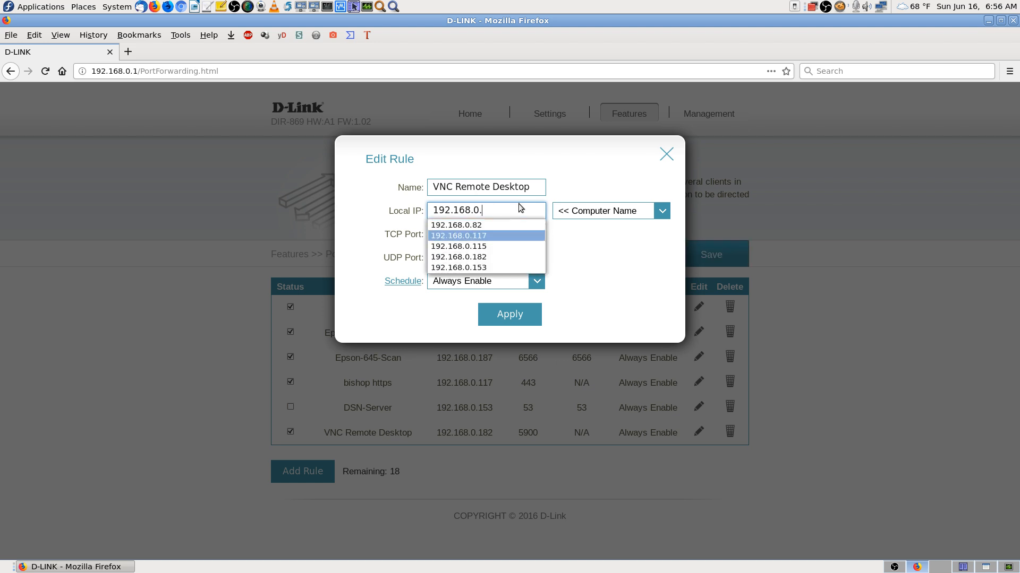
pyautogui.press('Return')
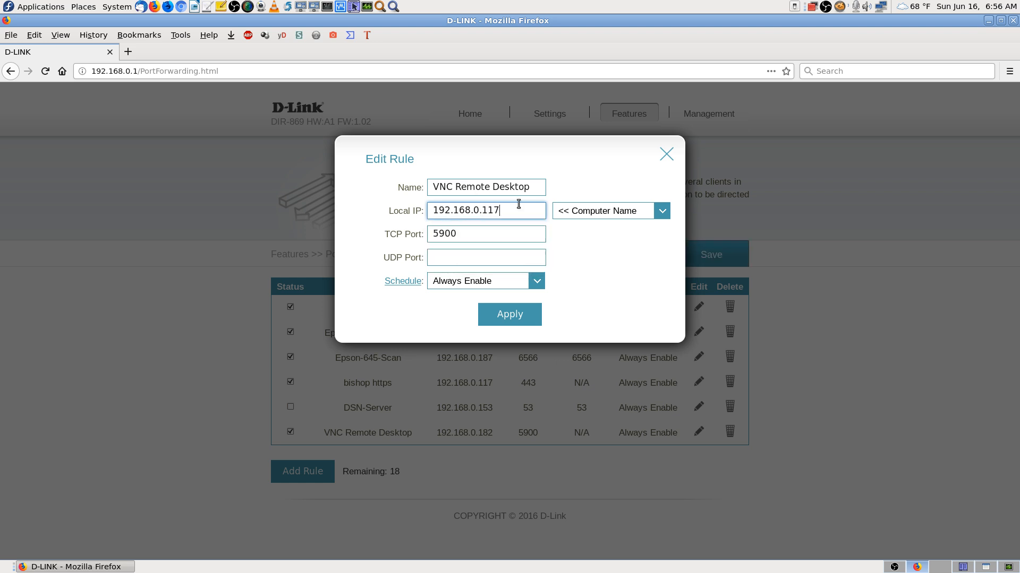
pyautogui.click(517, 316)
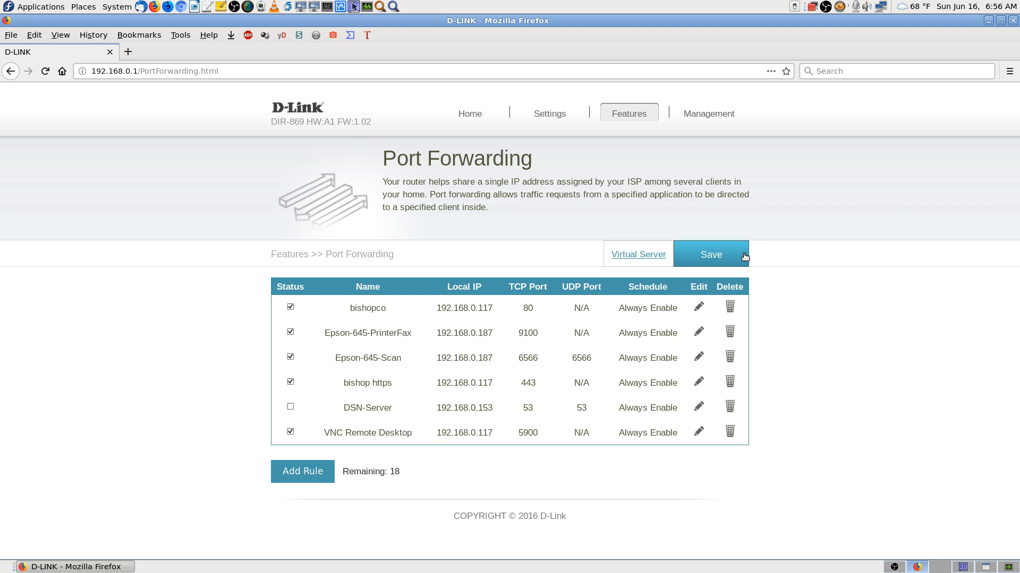
pyautogui.click(724, 257)
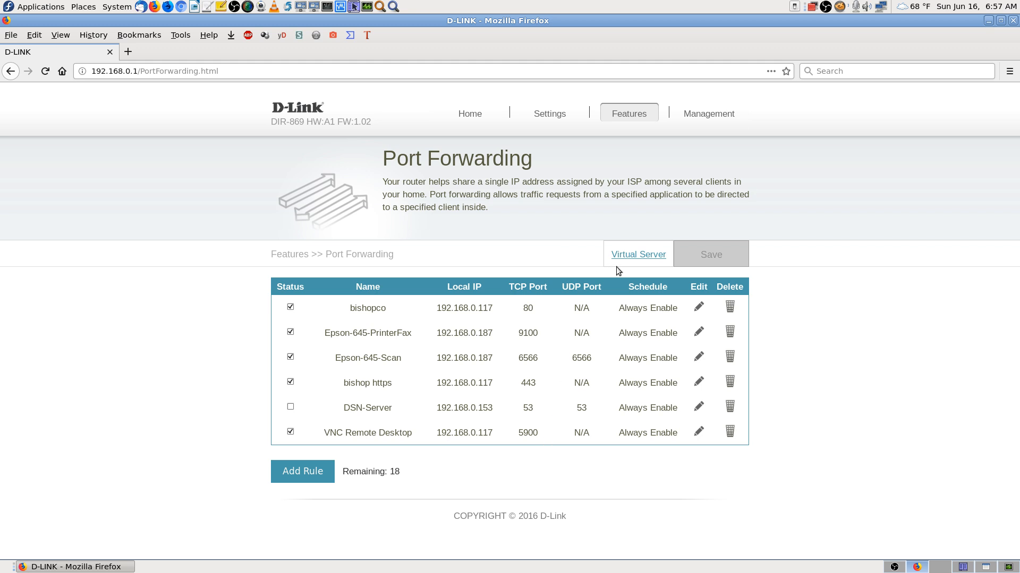
# Step: Review the Virtual Server rules, close Firefox and switch to Remote Desktop Viewer
pyautogui.click(644, 256)
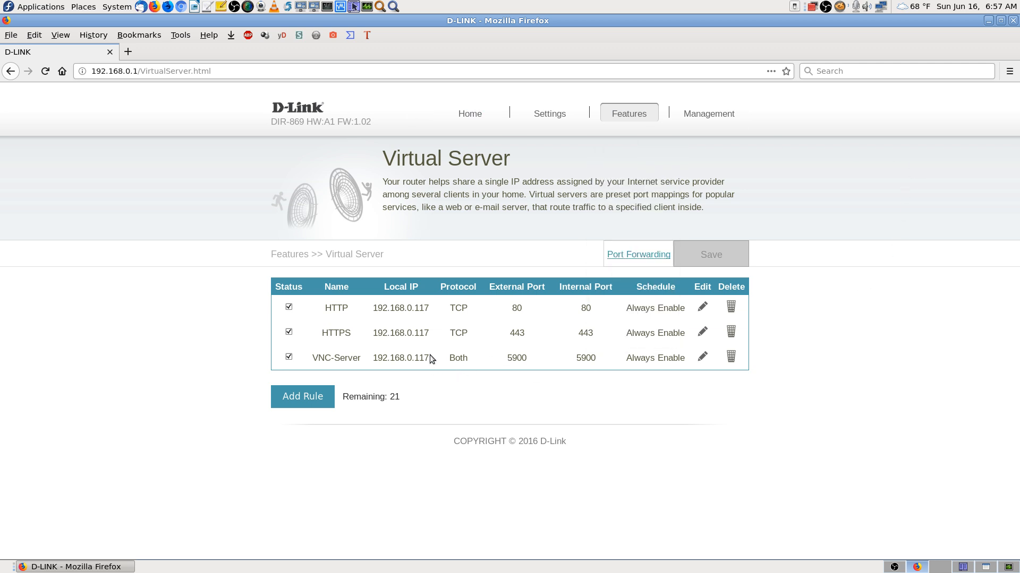
pyautogui.click(1012, 20)
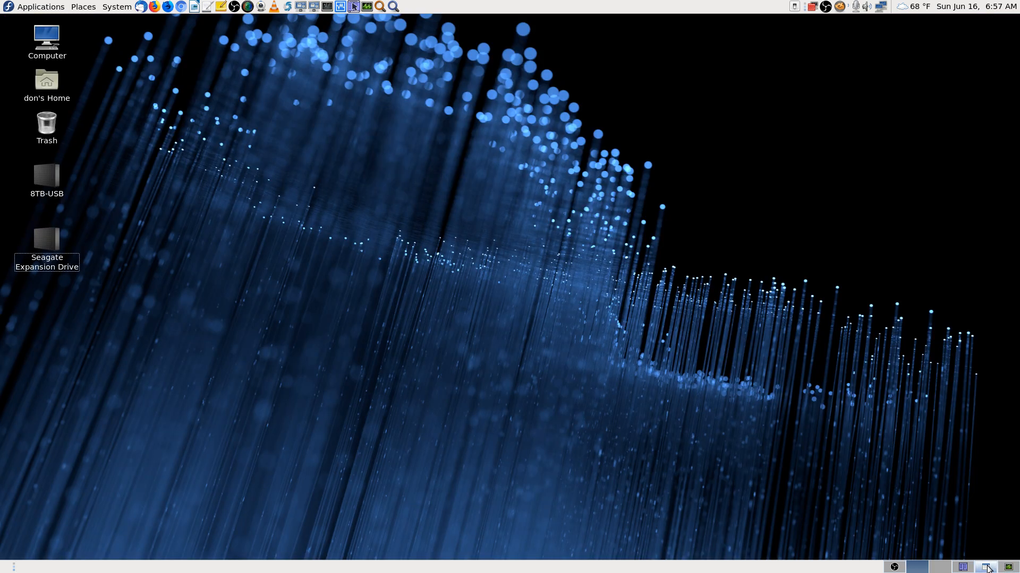
pyautogui.click(988, 568)
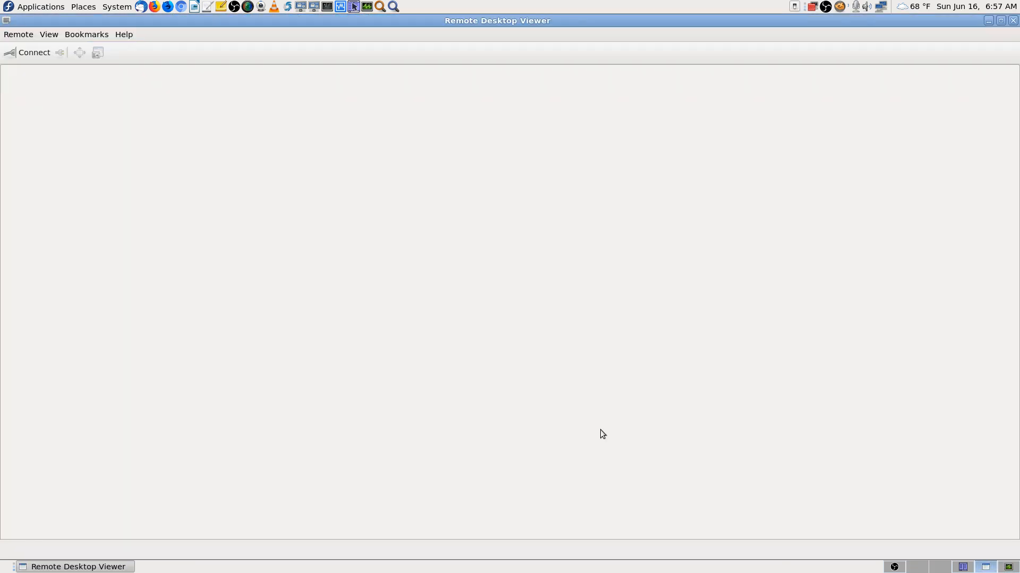
# Step: Try to connect to host 192.168.0.117 over VNC
pyautogui.click(21, 52)
pyautogui.click(628, 232)
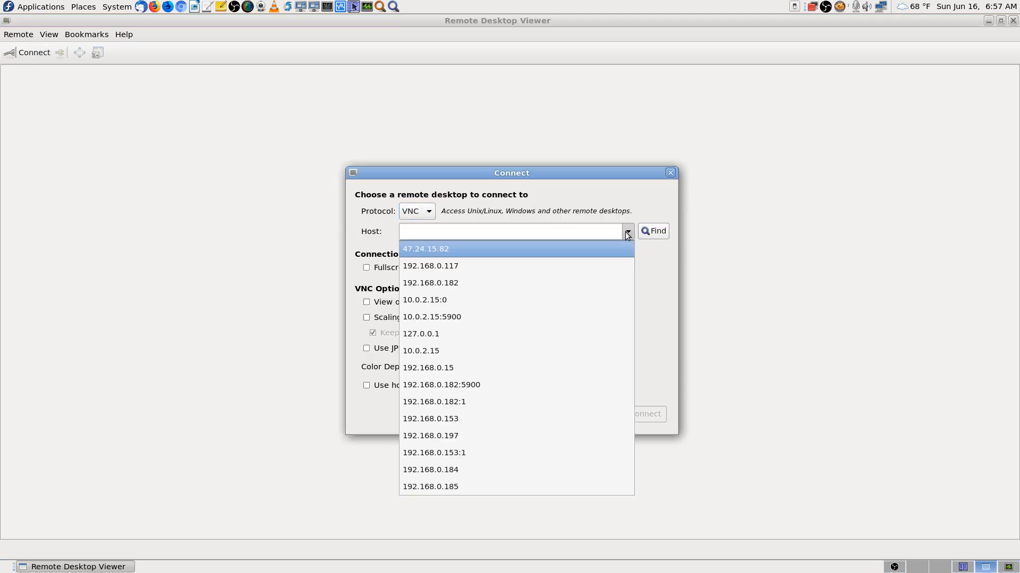
pyautogui.click(572, 266)
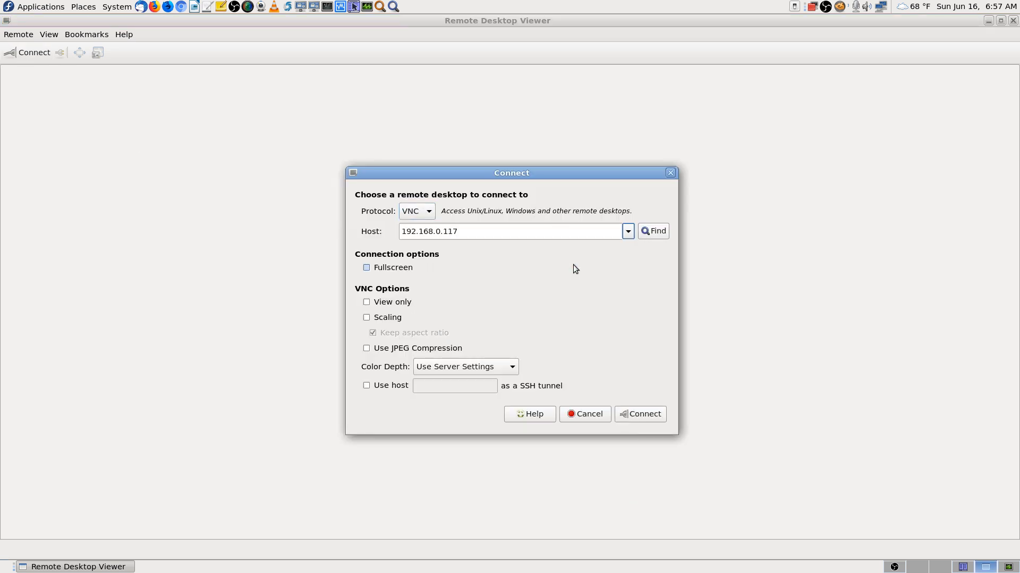
pyautogui.click(641, 417)
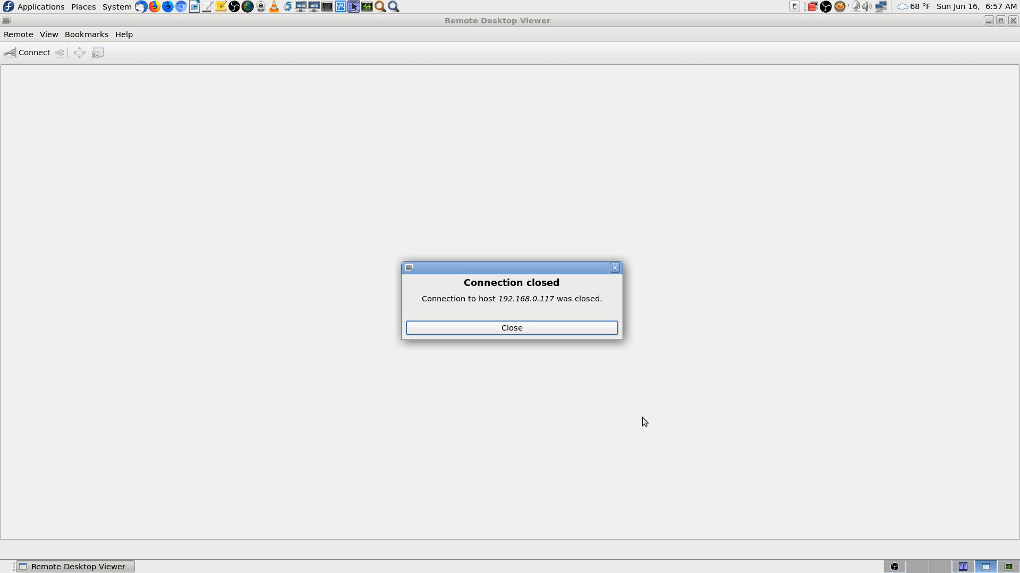
pyautogui.click(587, 329)
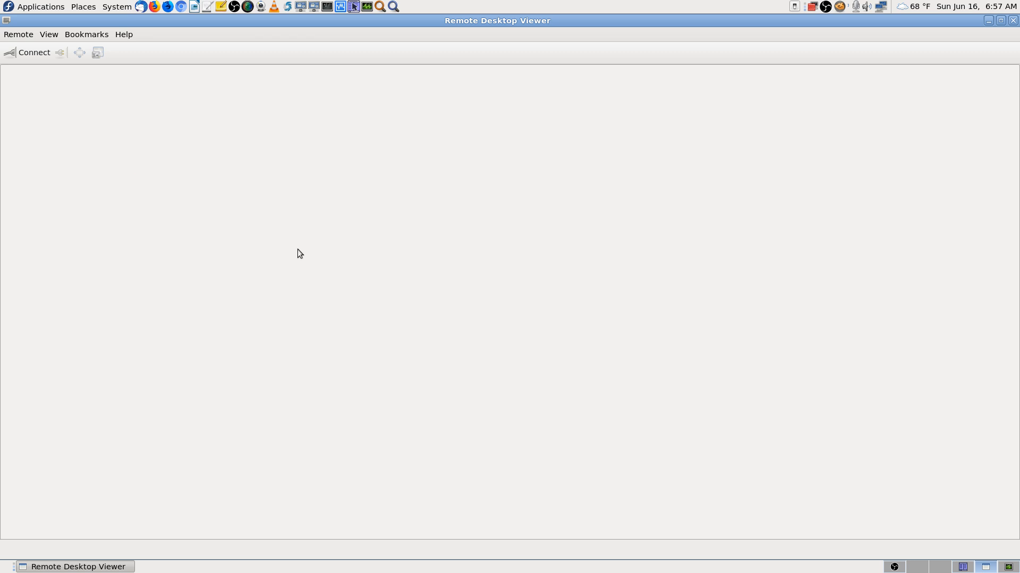
# Step: Connect to host 192.168.0.182 over VNC and authenticate with the VNC password
pyautogui.click(27, 55)
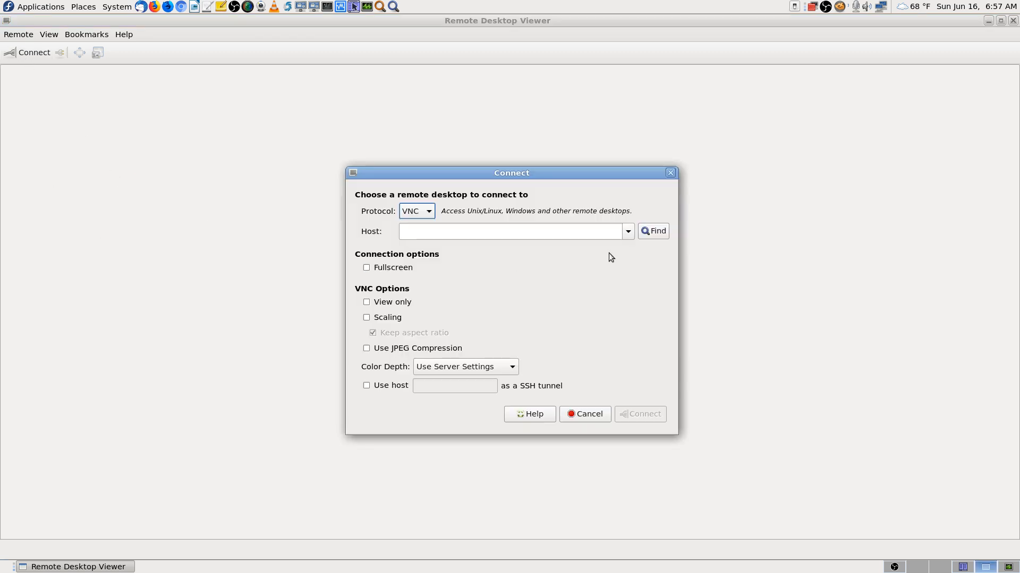
pyautogui.click(627, 232)
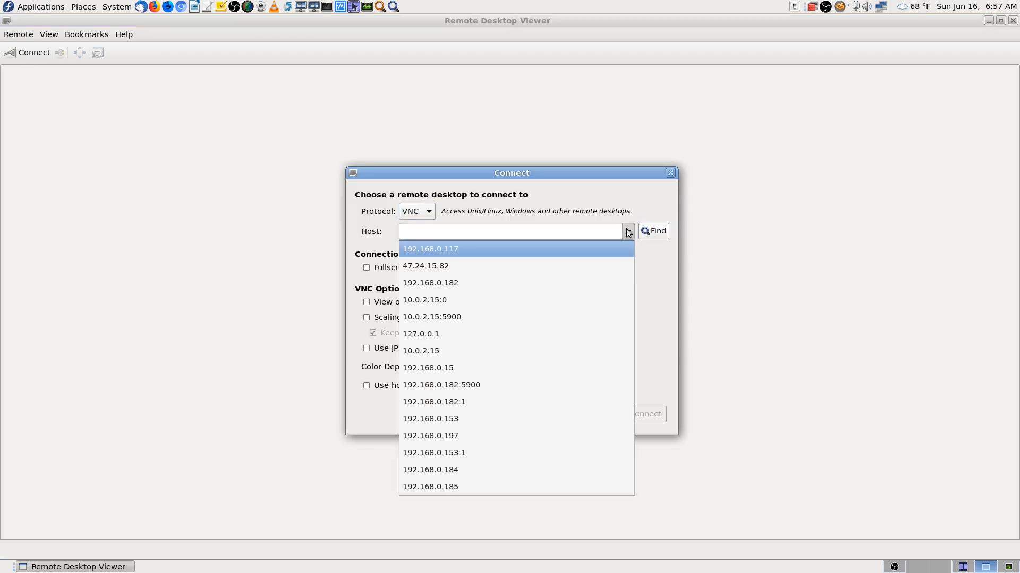
pyautogui.click(598, 282)
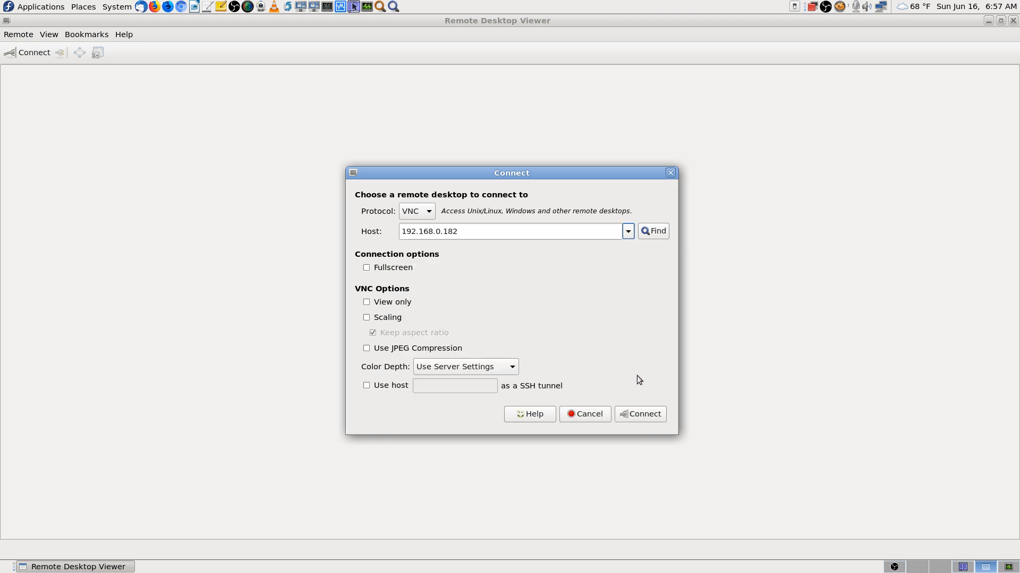
pyautogui.click(637, 416)
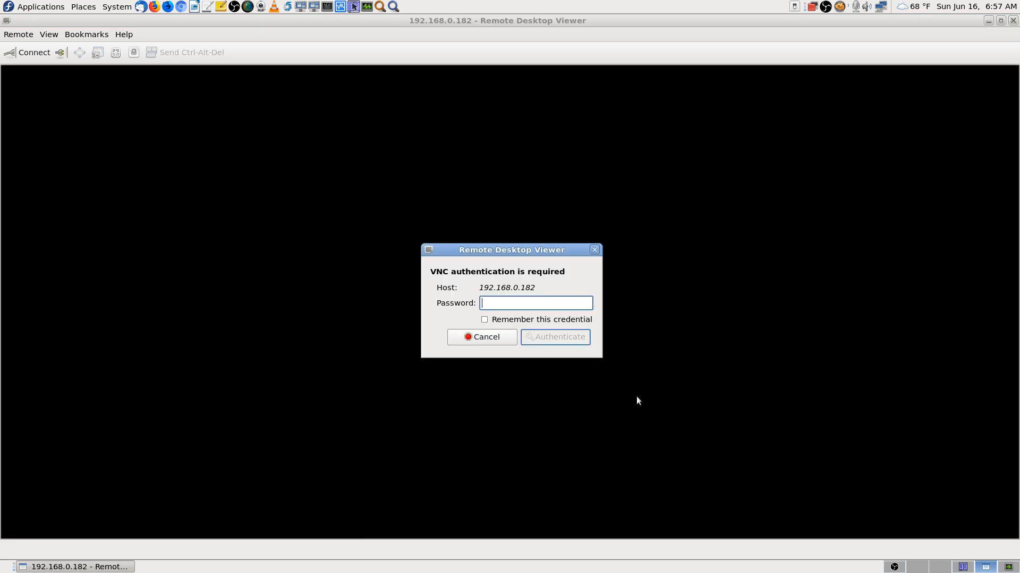
pyautogui.write('****')
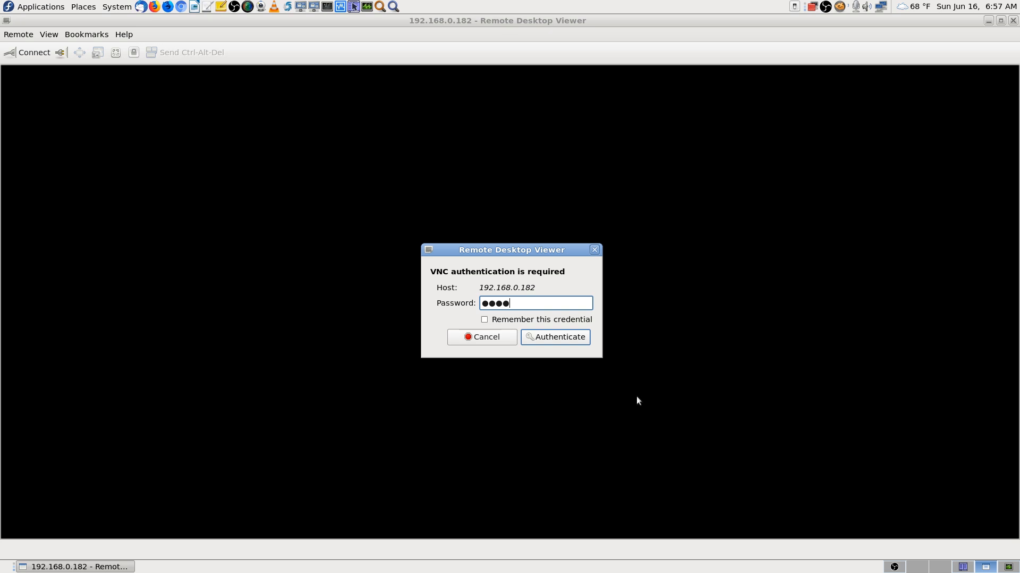
pyautogui.press('Return')
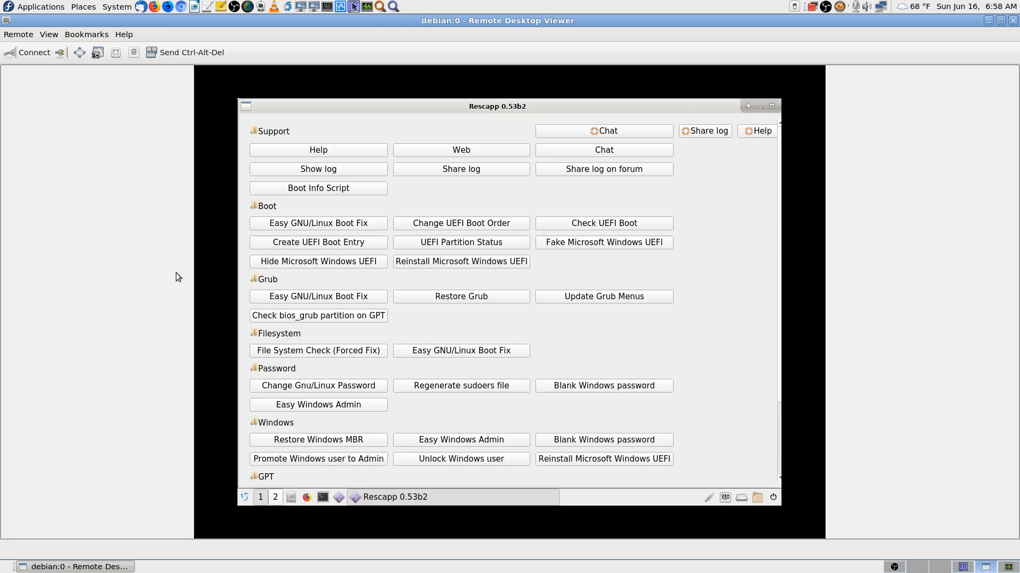
# Step: Scale the remote screen to fit the window and display the session in full screen
pyautogui.click(116, 55)
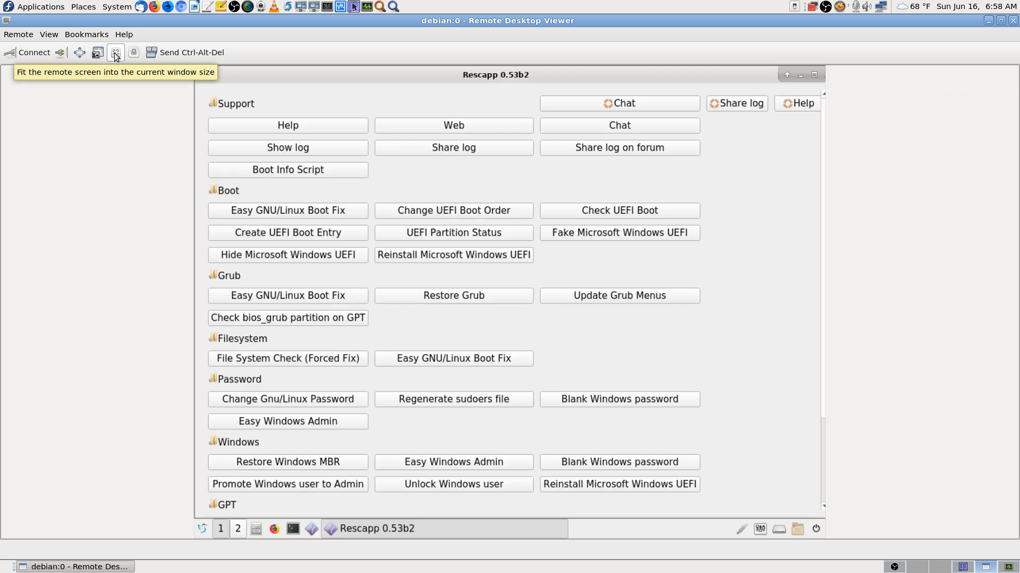
pyautogui.press('F11')
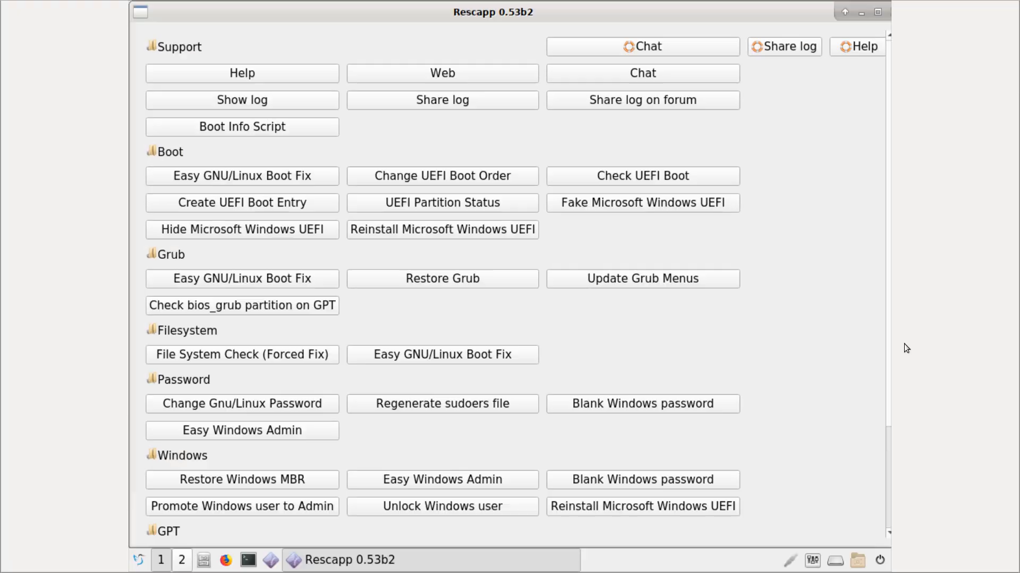
# Step: Look through the full list of Rescapp tools and switch the remote session to desktop 2
pyautogui.scroll(-5, 875, 435)
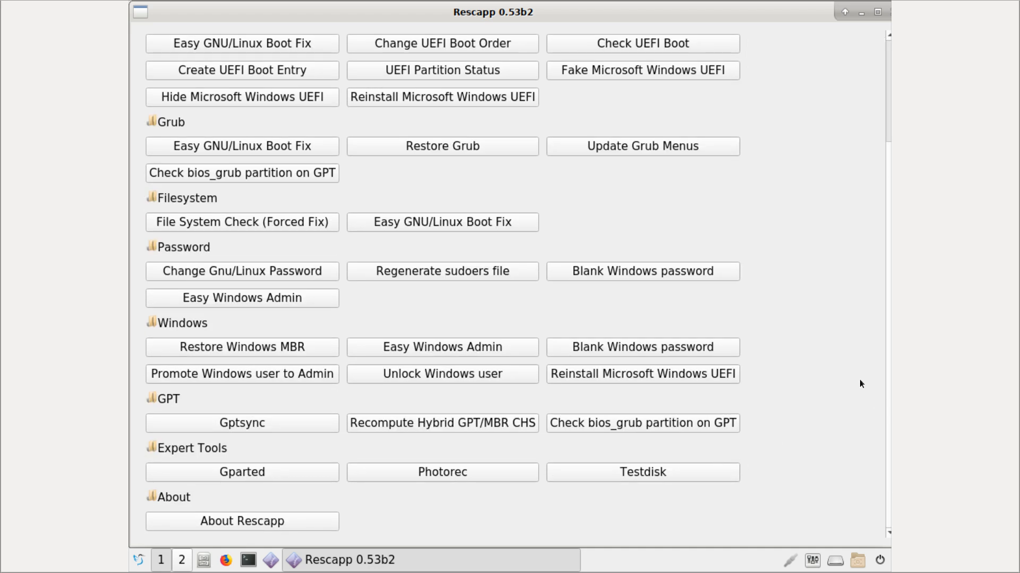
pyautogui.scroll(5, 860, 384)
pyautogui.scroll(-5, 372, 444)
pyautogui.scroll(5, 324, 442)
pyautogui.scroll(-5, 319, 442)
pyautogui.click(181, 563)
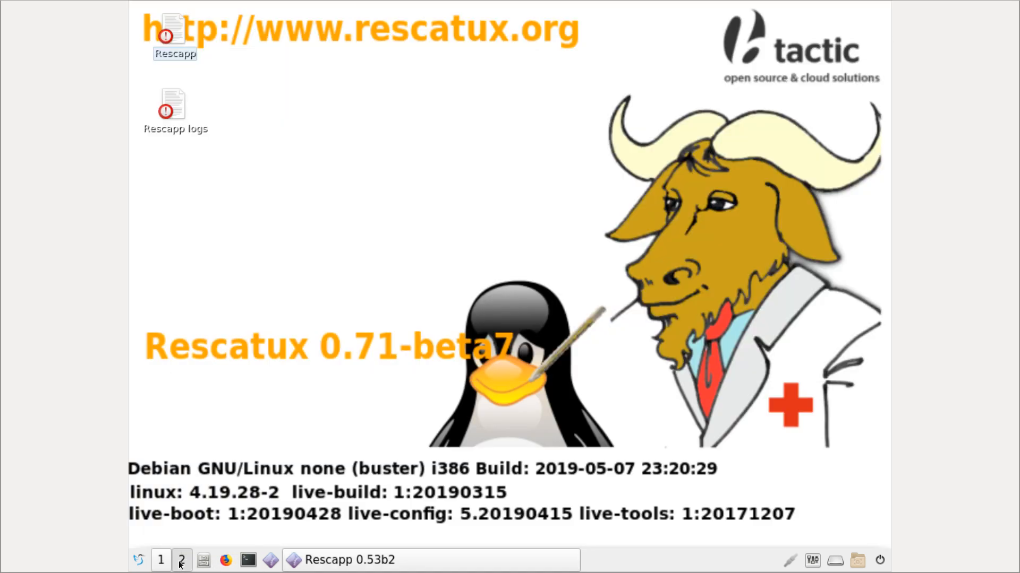
# Step: Open the X11VNC Server port setup on the remote machine to review its options, and cancel it
pyautogui.click(140, 562)
pyautogui.moveTo(229, 383)
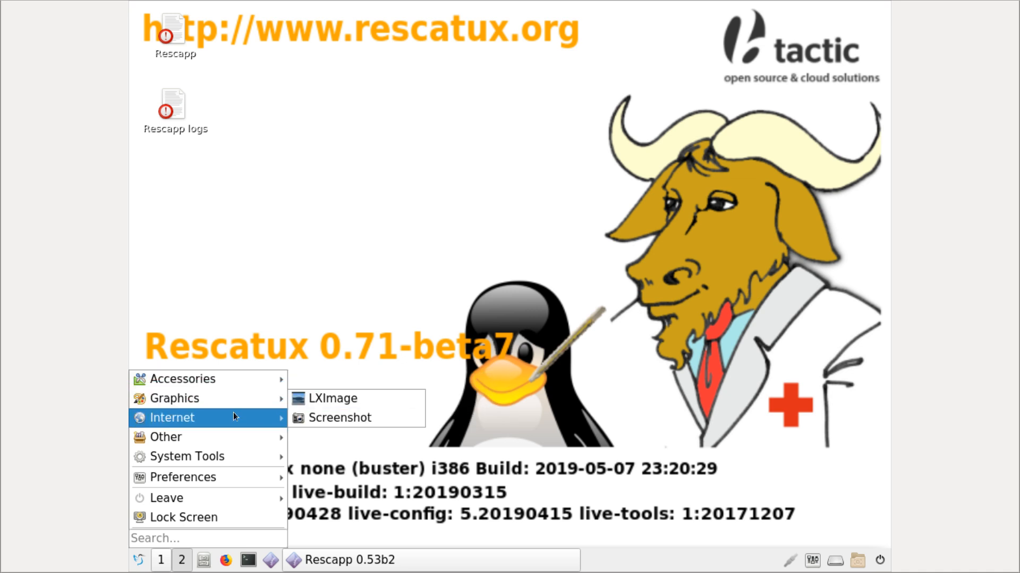
pyautogui.moveTo(228, 420)
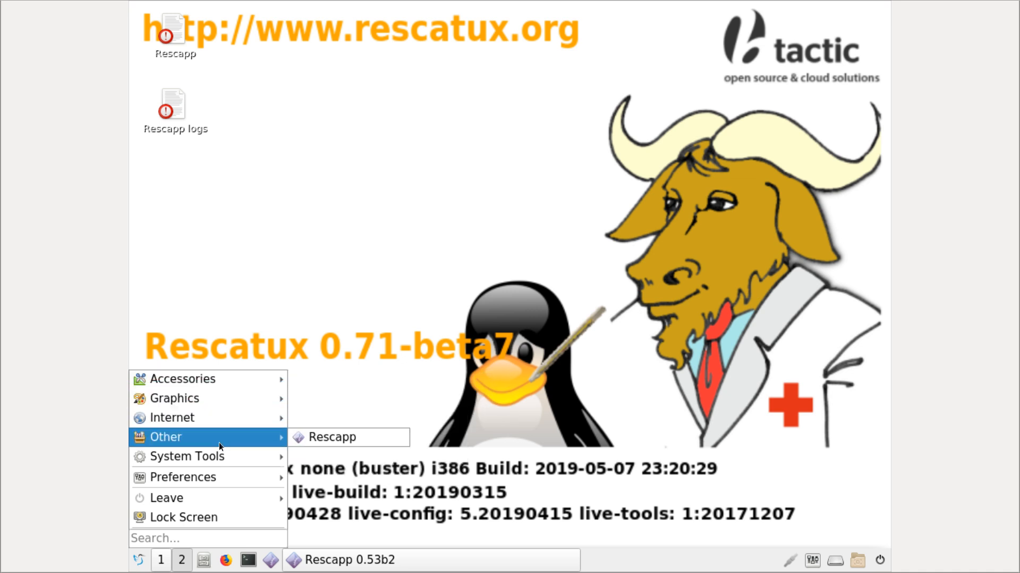
pyautogui.click(348, 477)
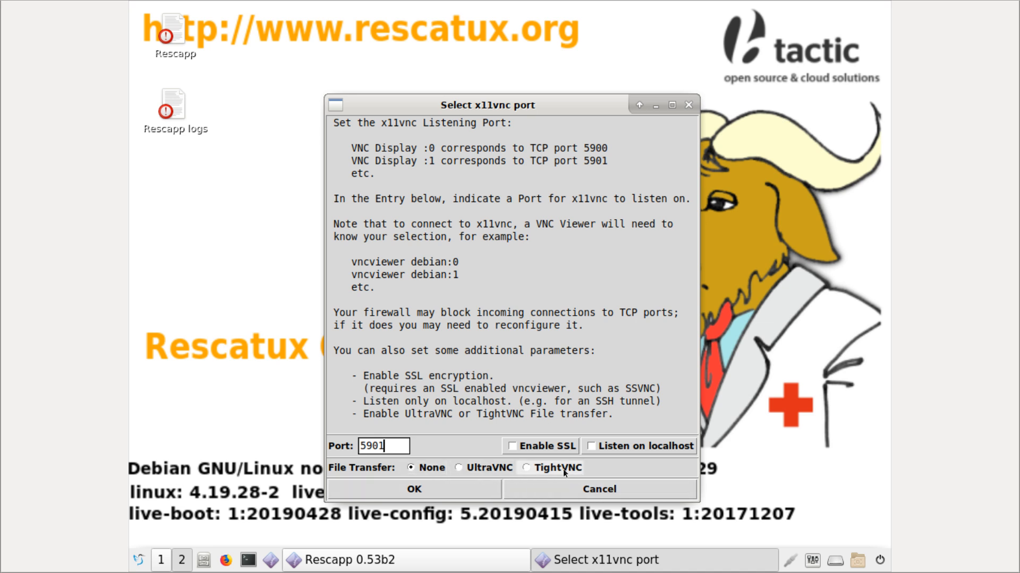
pyautogui.click(607, 492)
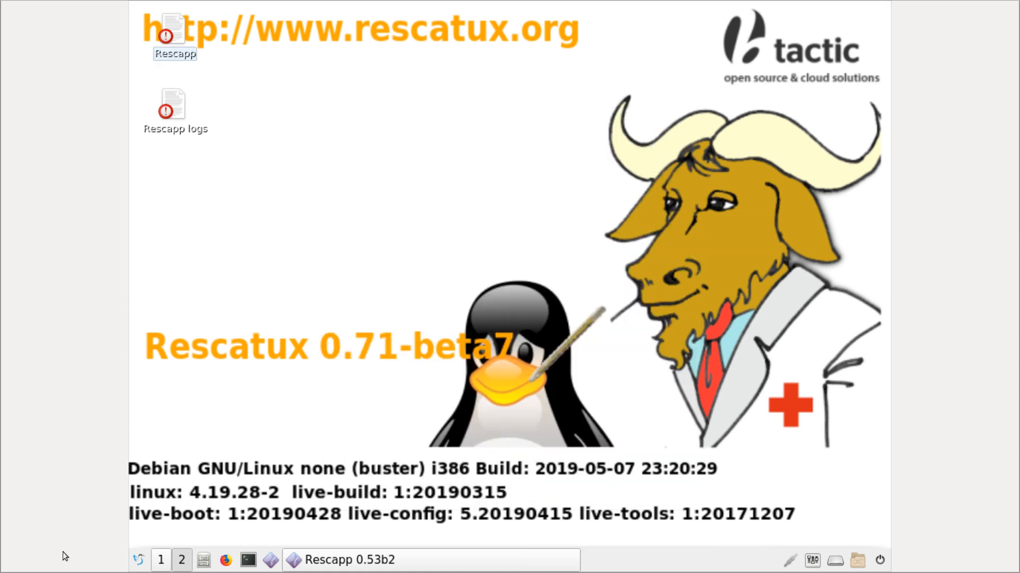
# Step: Examine the remote desktop's application categories System Tools, Other, Internet, Preferences and Leave
pyautogui.click(139, 559)
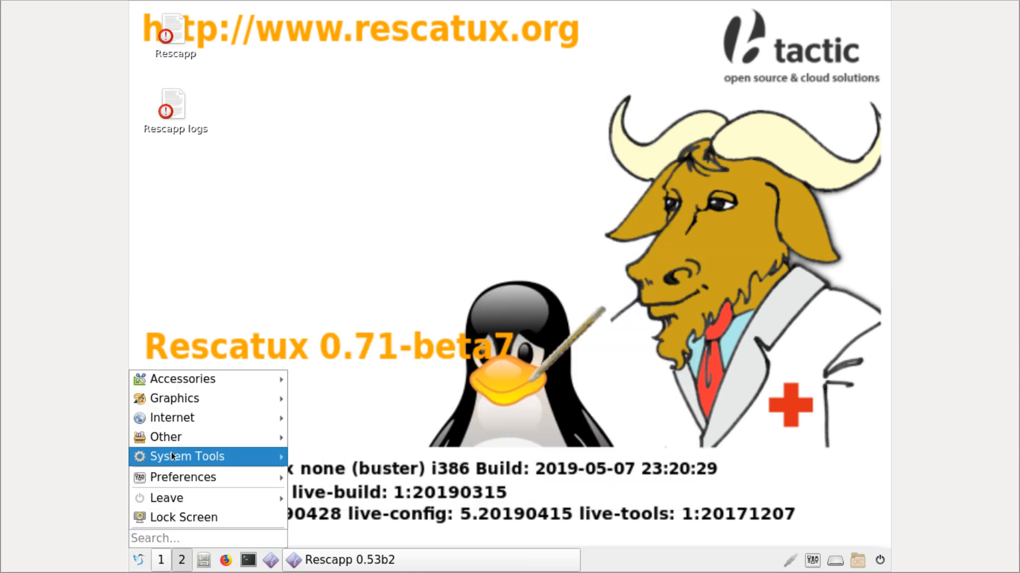
pyautogui.moveTo(174, 451)
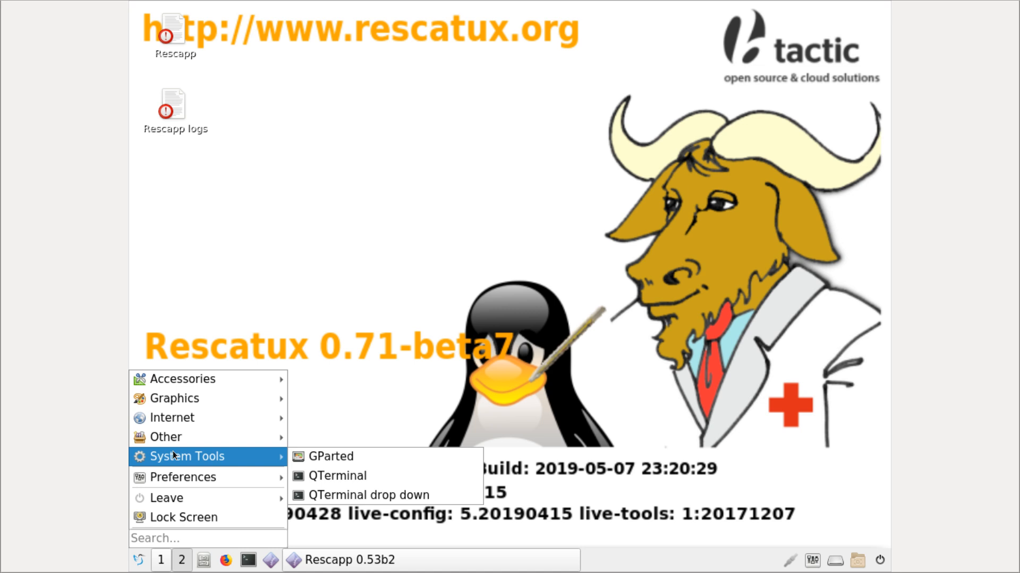
pyautogui.moveTo(203, 438)
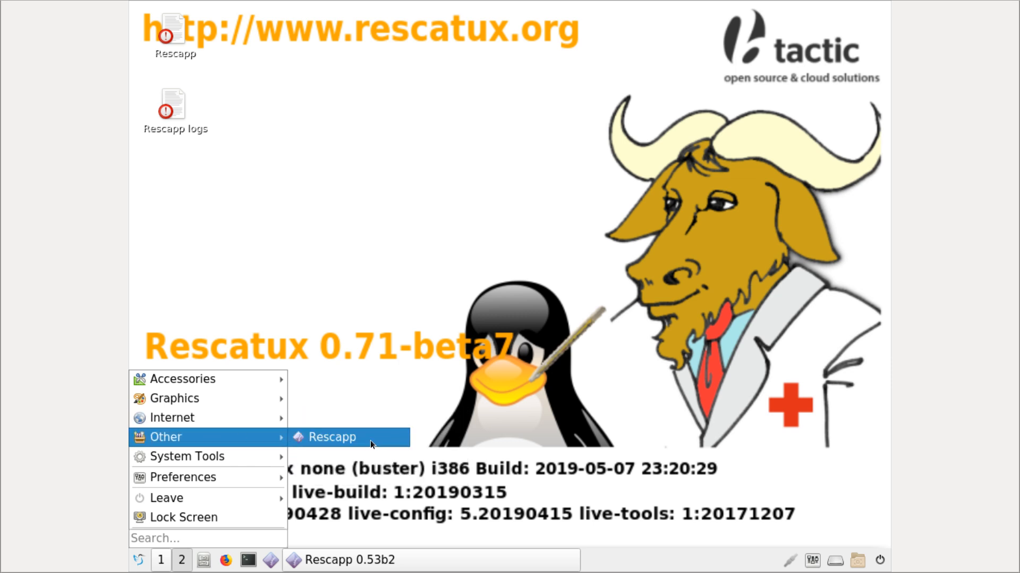
pyautogui.moveTo(264, 421)
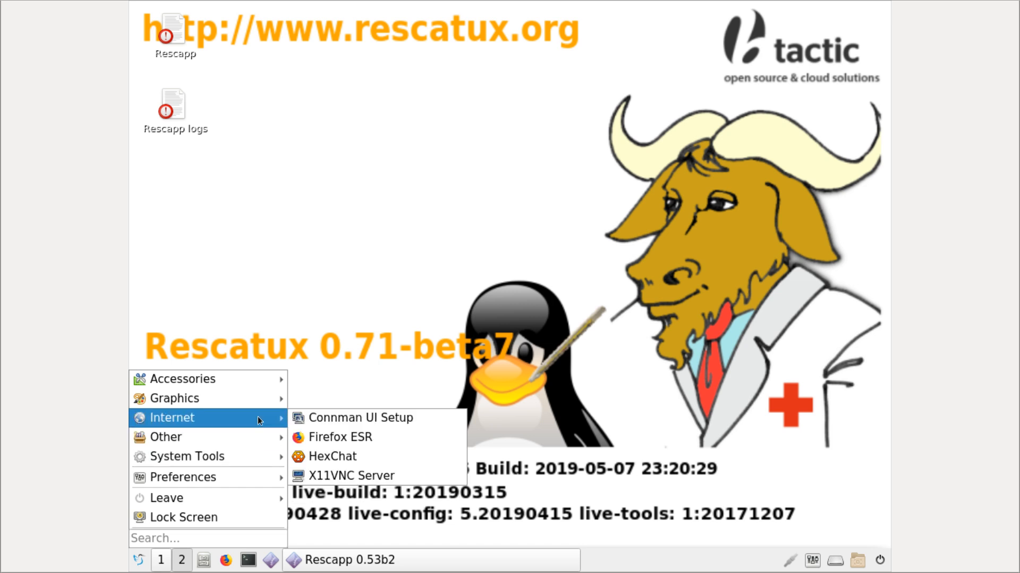
pyautogui.moveTo(256, 457)
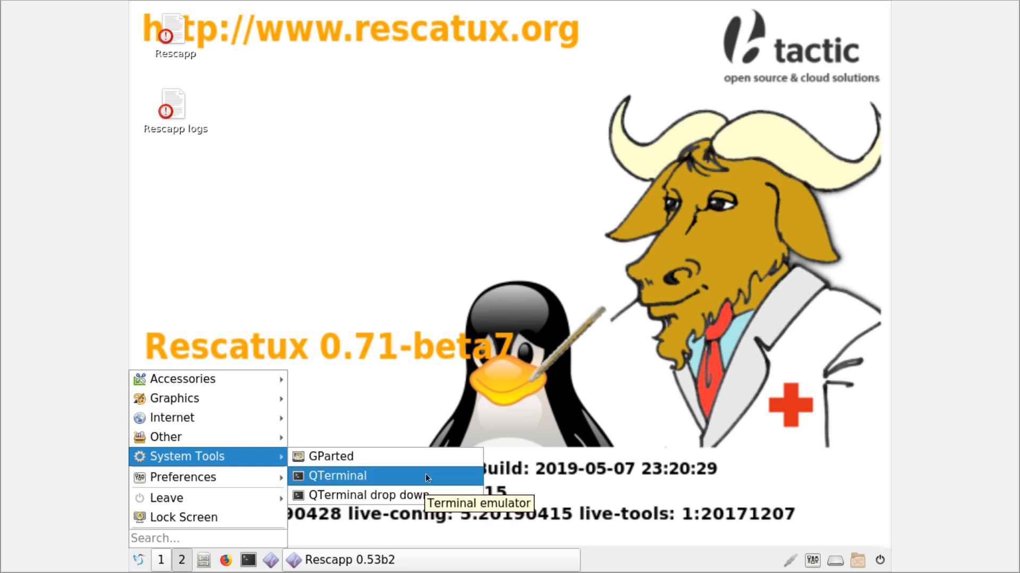
pyautogui.moveTo(242, 481)
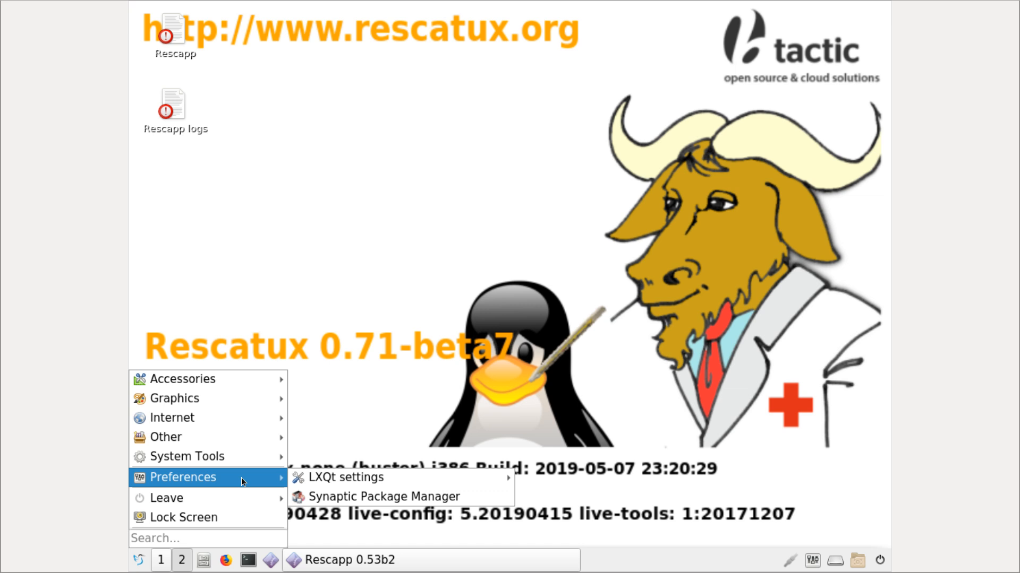
pyautogui.moveTo(428, 482)
pyautogui.moveTo(194, 503)
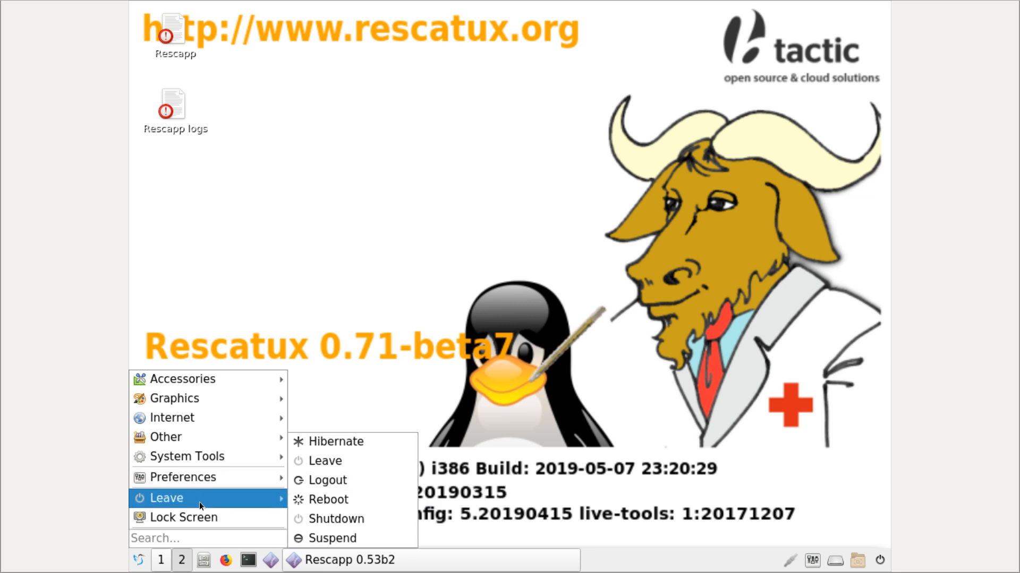
# Step: Examine the Accessories and Graphics application categories on the remote desktop and dismiss the application list
pyautogui.moveTo(228, 481)
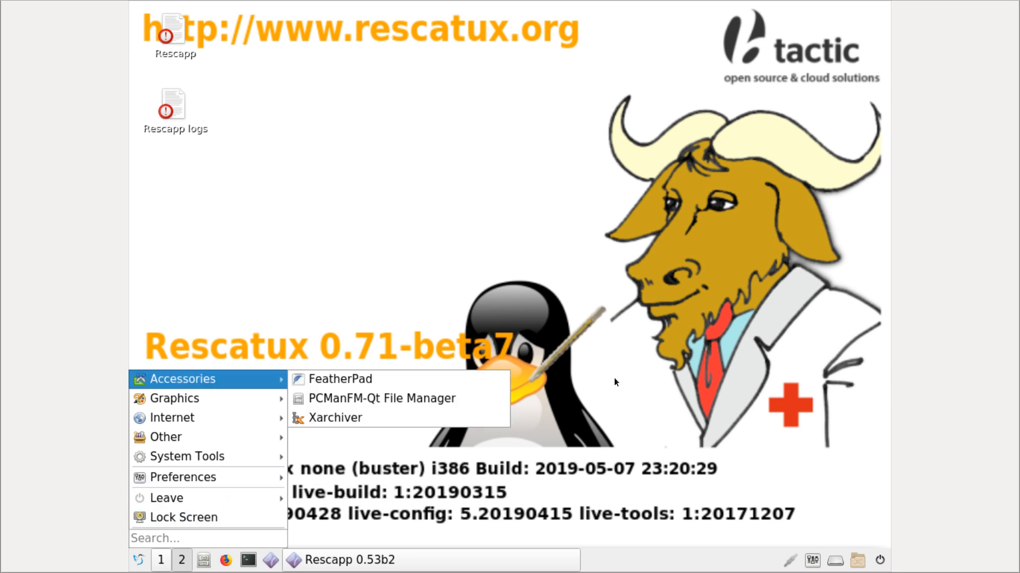
pyautogui.moveTo(225, 406)
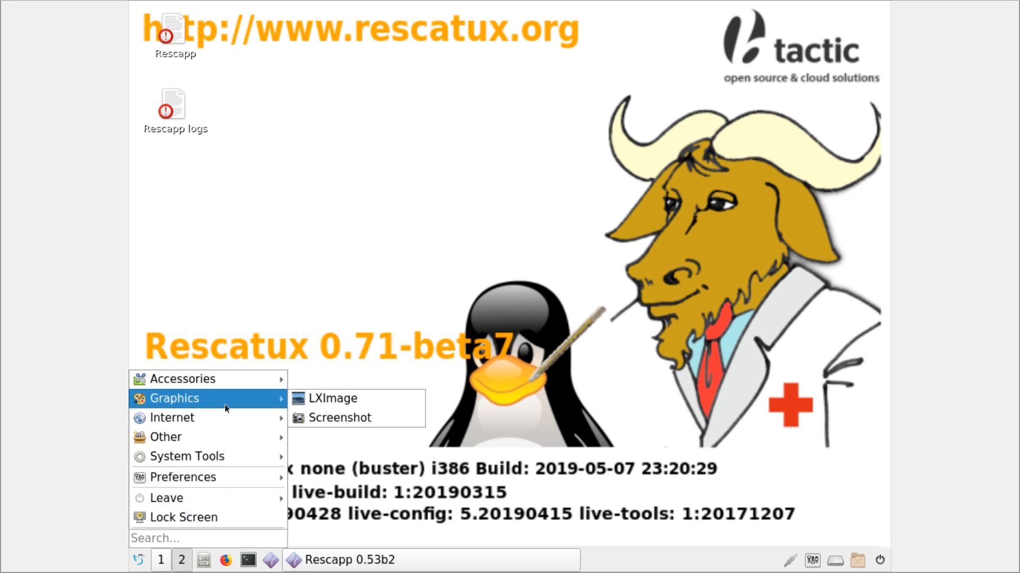
pyautogui.click(644, 368)
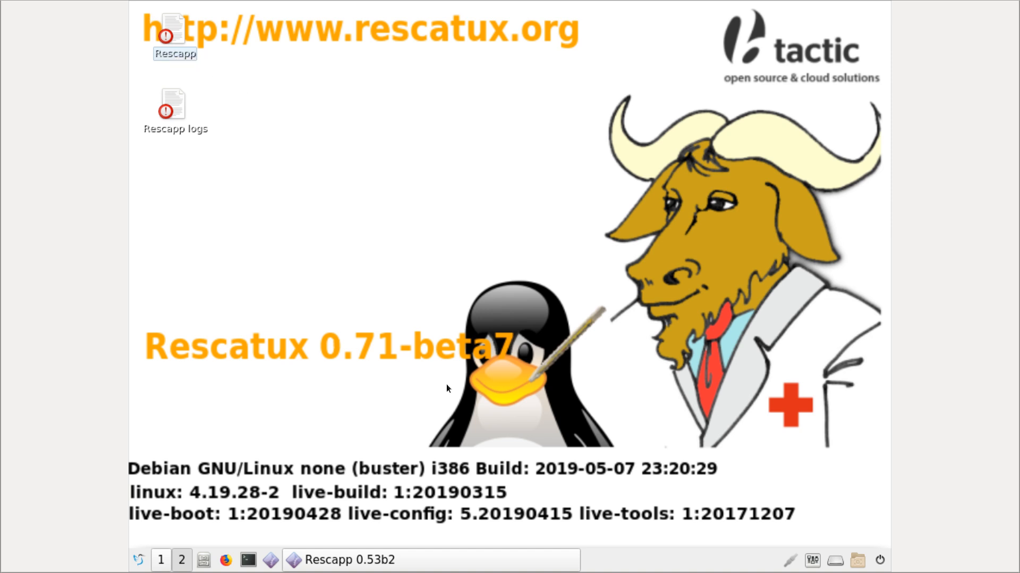
# Step: Open the Rescapp logs desktop entry as text to view its contents, and close the editor
pyautogui.doubleClick(181, 110)
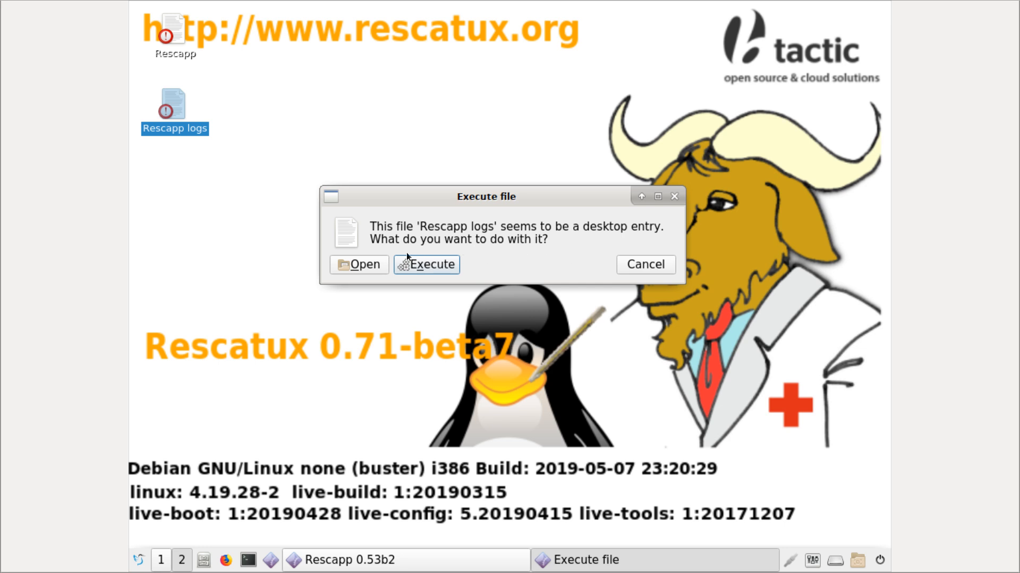
pyautogui.click(370, 264)
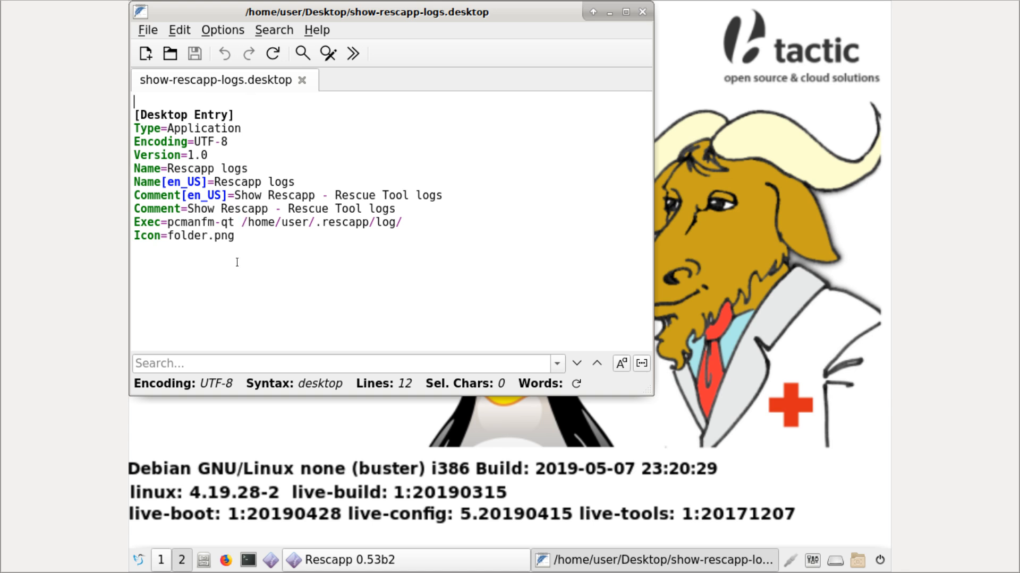
pyautogui.click(626, 12)
pyautogui.click(882, 12)
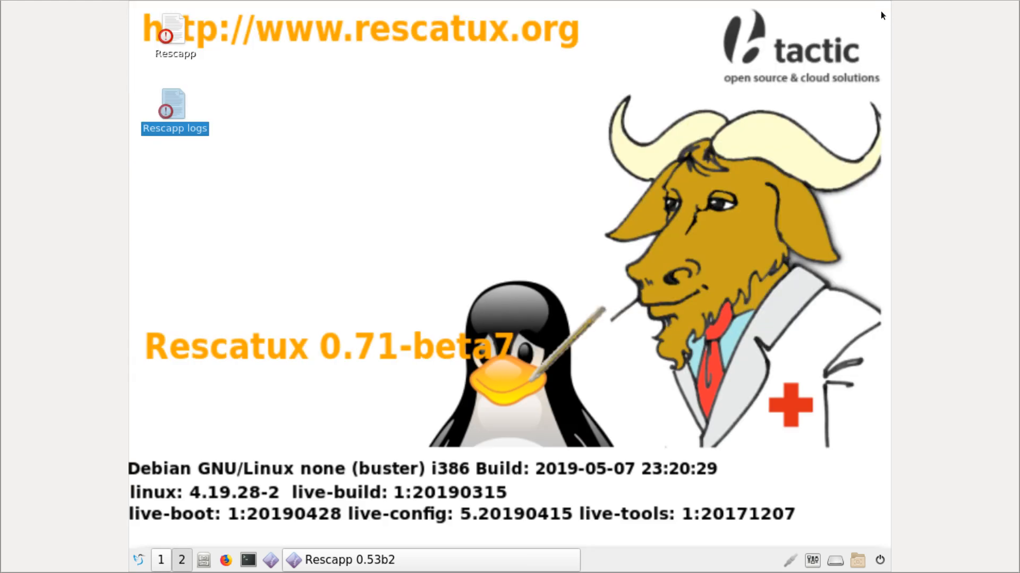
# Step: Read Rescapp's Show log documentation on desktop 1 and return to the list of tools
pyautogui.click(165, 562)
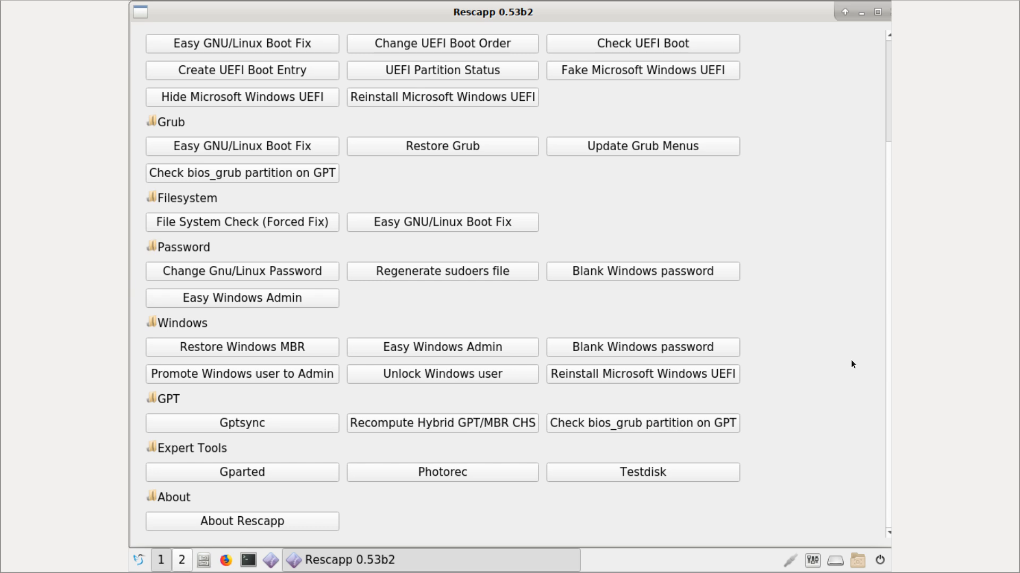
pyautogui.scroll(5, 851, 359)
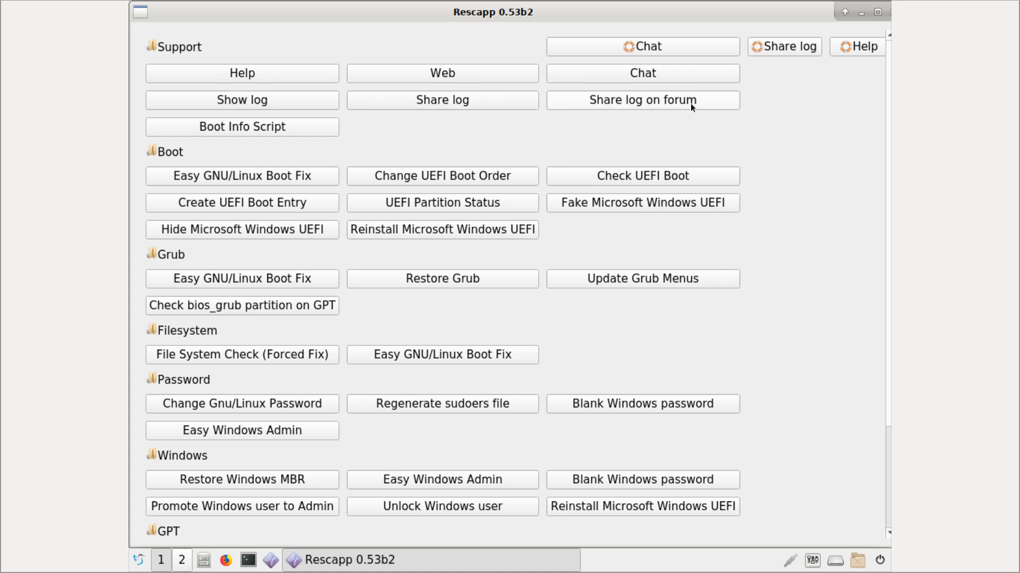
pyautogui.click(311, 100)
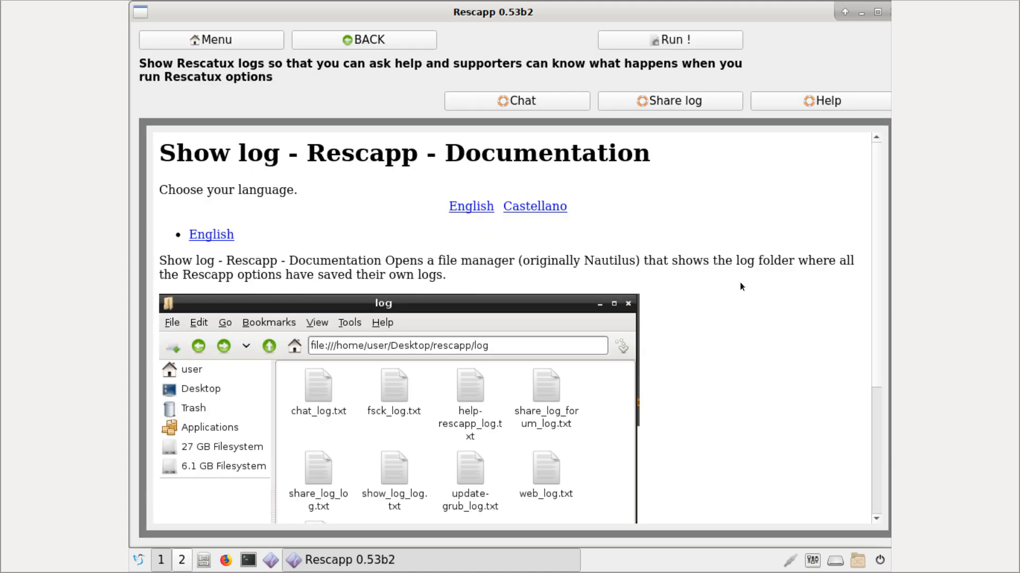
pyautogui.scroll(-1, 771, 295)
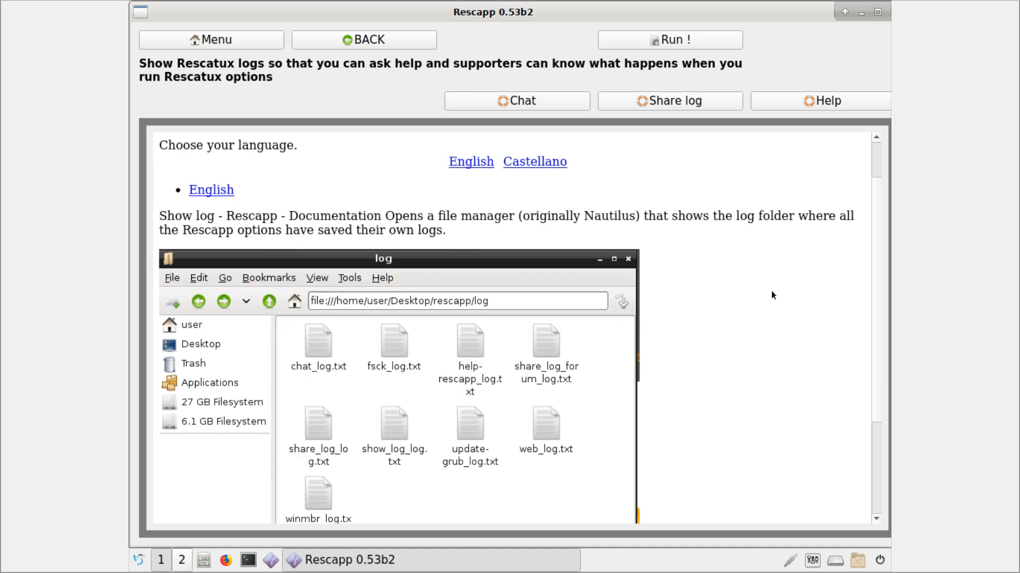
pyautogui.scroll(-1, 772, 295)
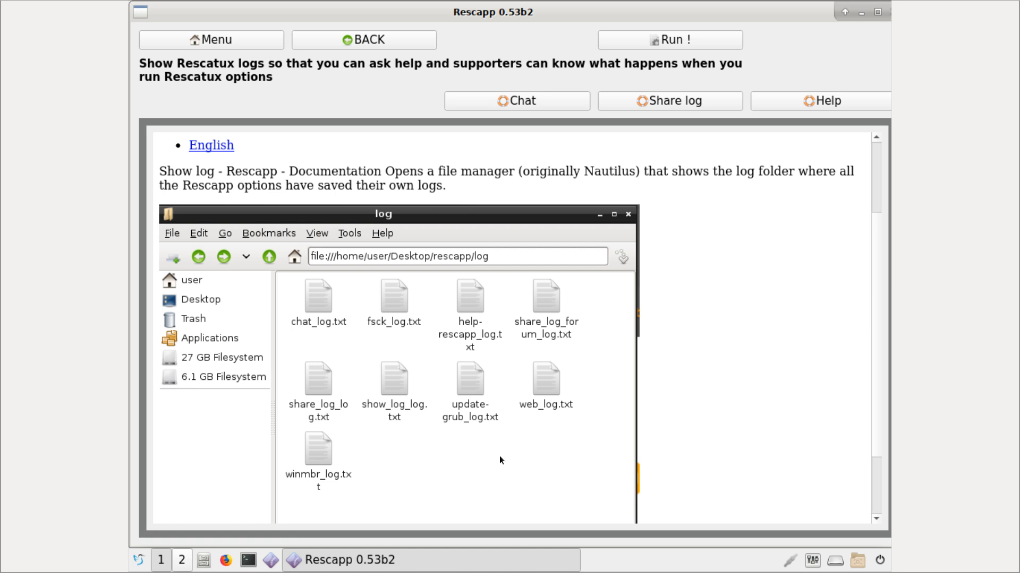
pyautogui.scroll(-2, 500, 457)
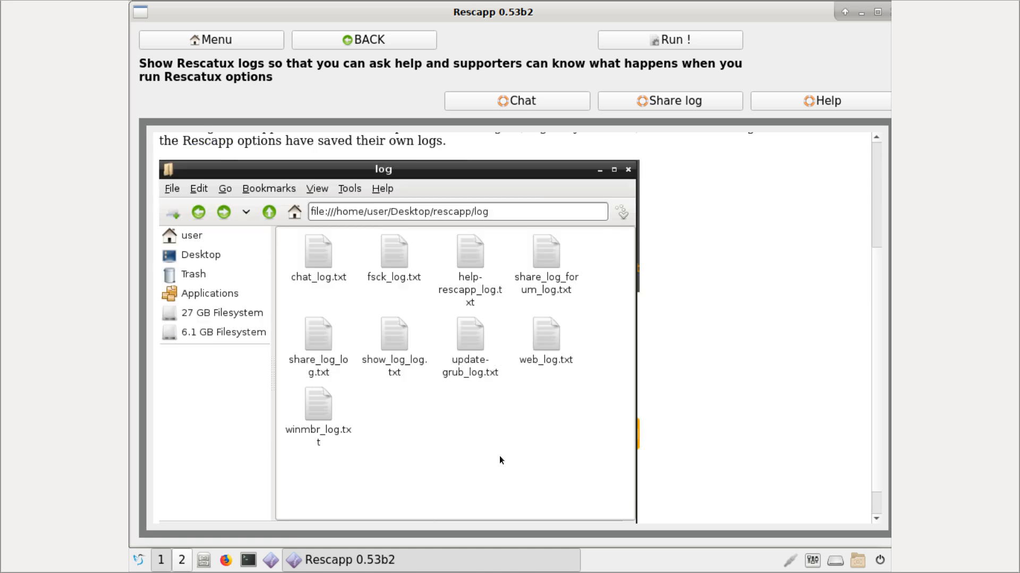
pyautogui.scroll(-1, 499, 456)
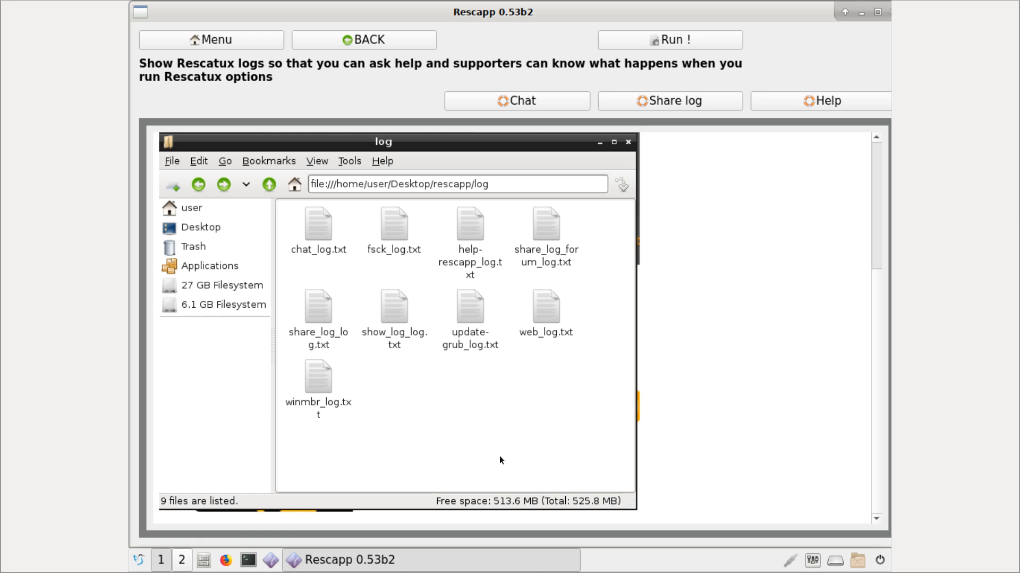
pyautogui.scroll(2, 500, 456)
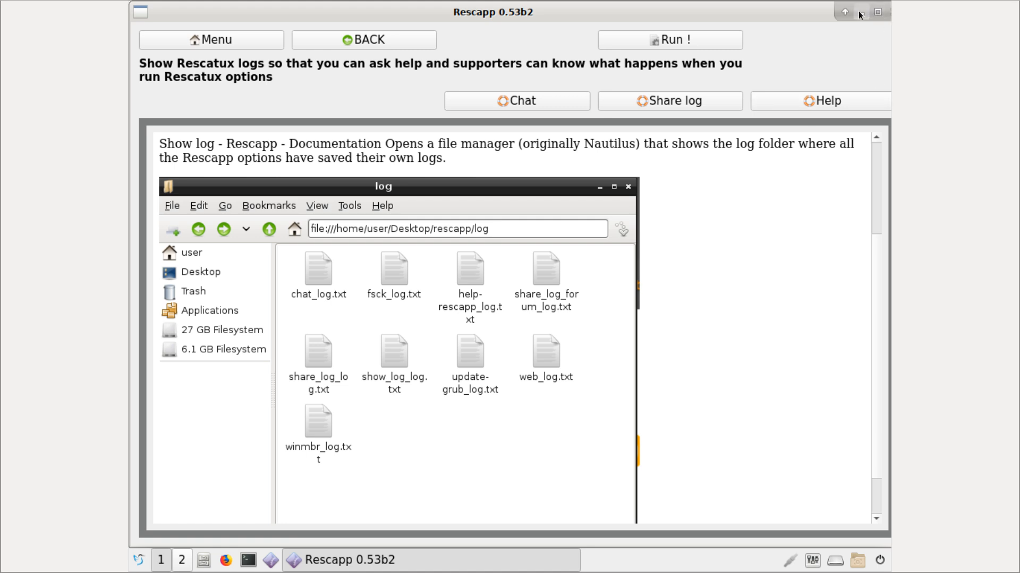
pyautogui.click(339, 40)
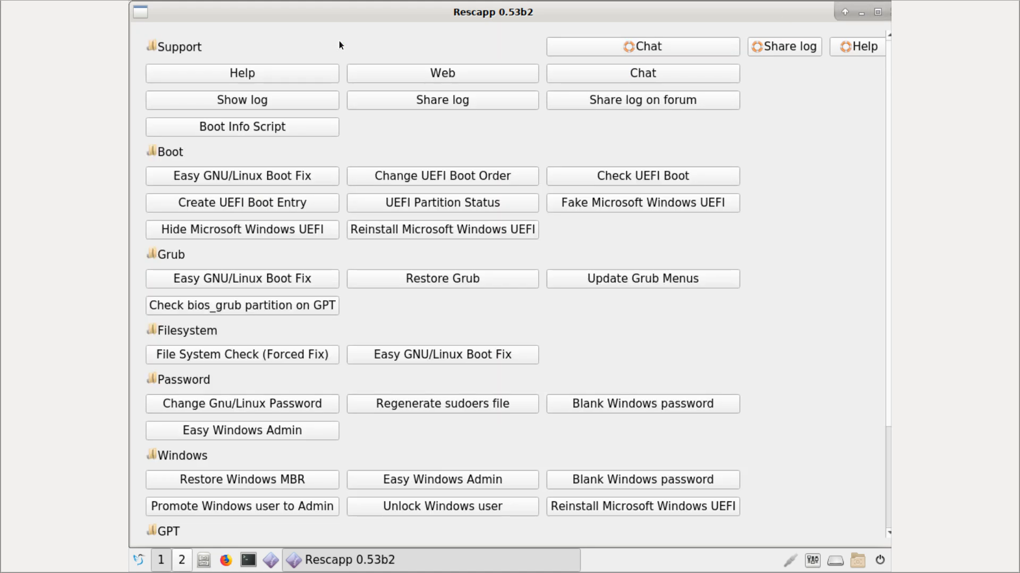
# Step: Execute the Rescapp logs entry on desktop 2 and check the file manager's About information
pyautogui.click(182, 559)
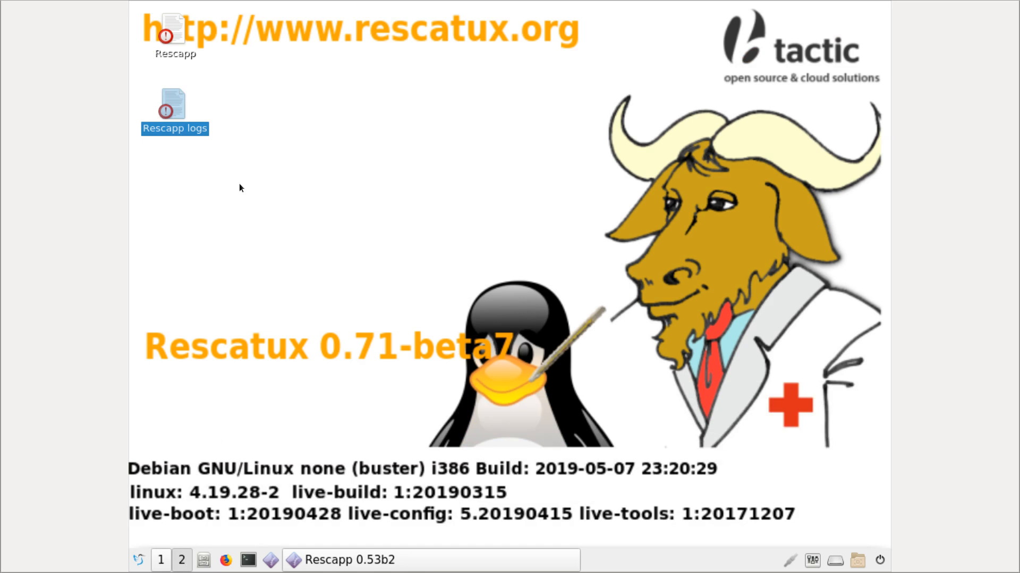
pyautogui.doubleClick(175, 106)
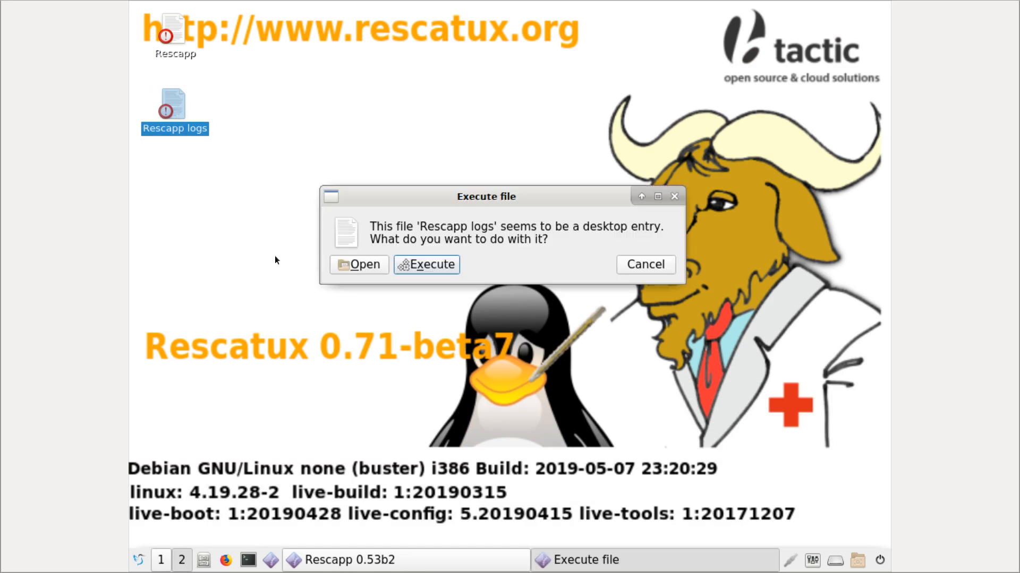
pyautogui.click(434, 271)
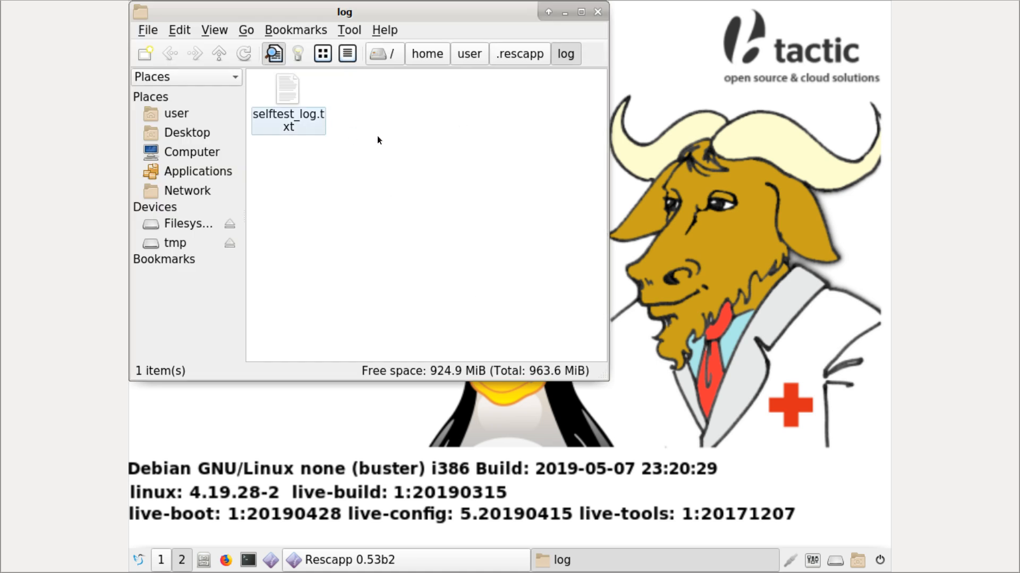
pyautogui.click(390, 32)
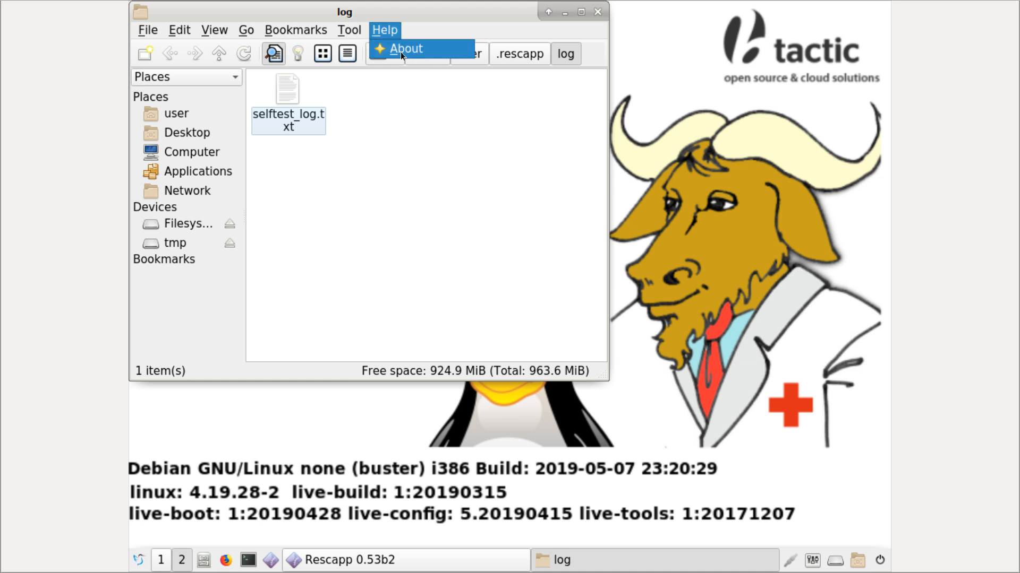
pyautogui.click(401, 51)
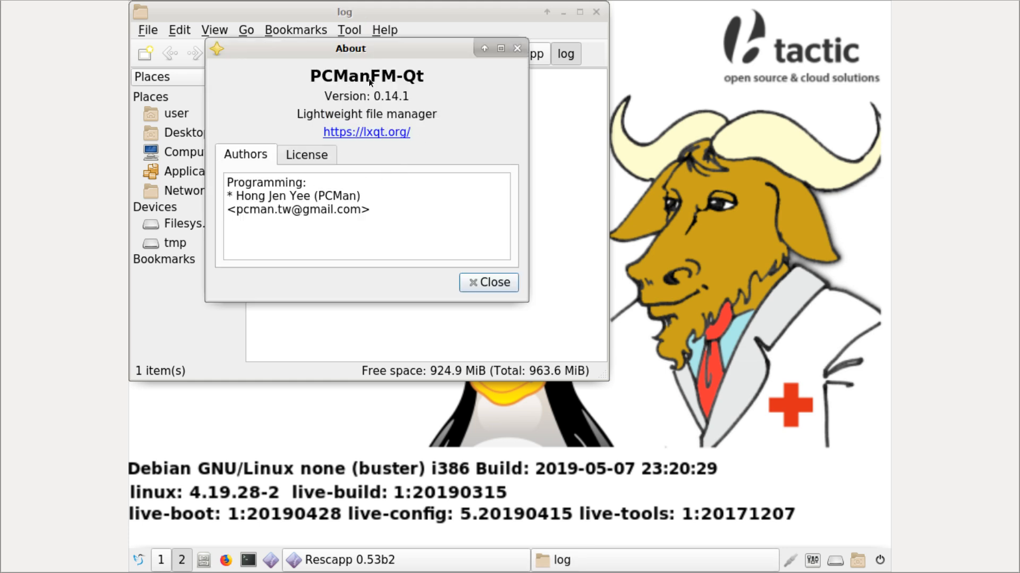
pyautogui.click(483, 283)
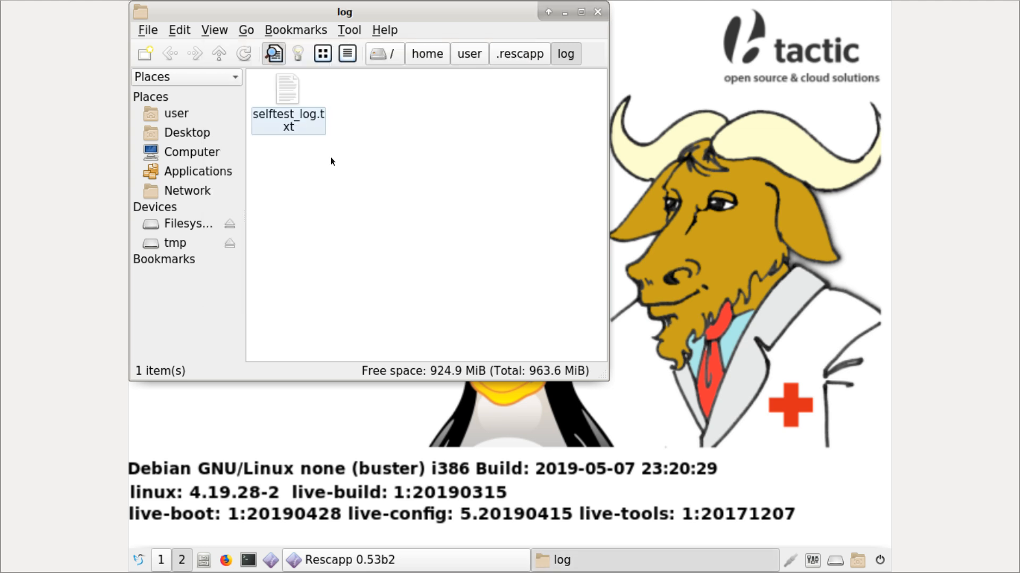
# Step: Read through the self-test report in selftest_log.txt, and close the report and the log folder
pyautogui.doubleClick(290, 88)
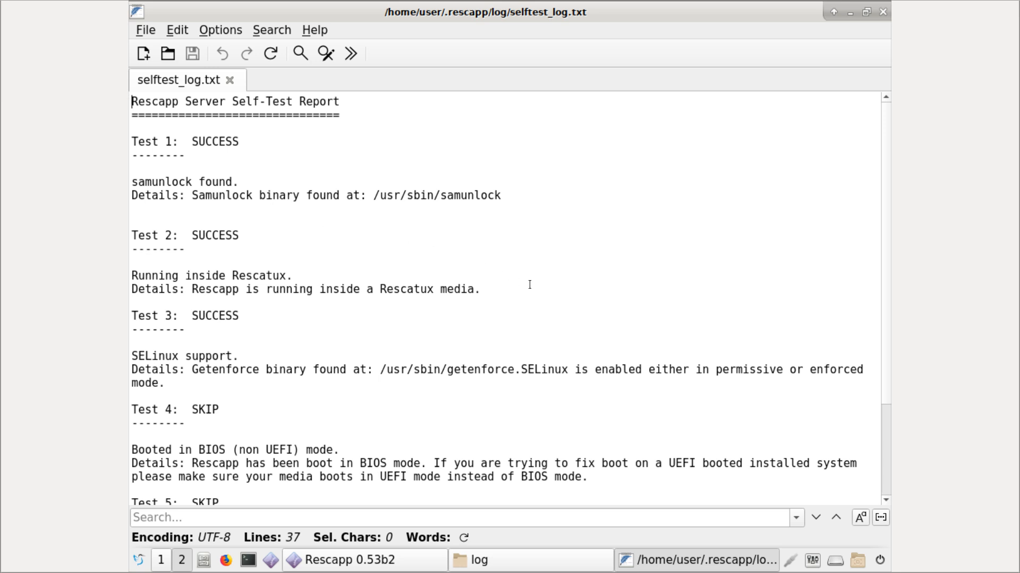
pyautogui.scroll(-2, 509, 289)
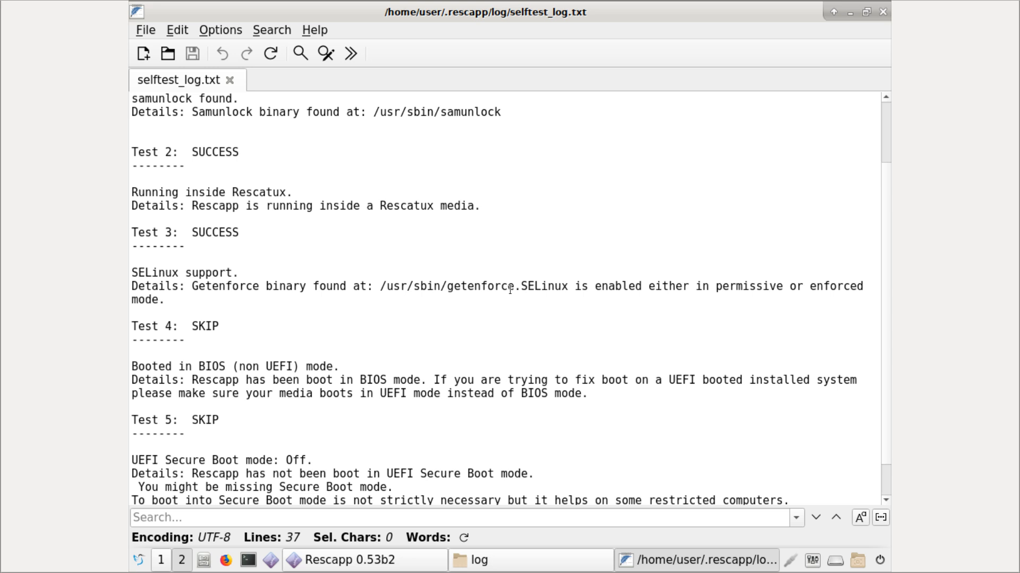
pyautogui.scroll(-1, 509, 289)
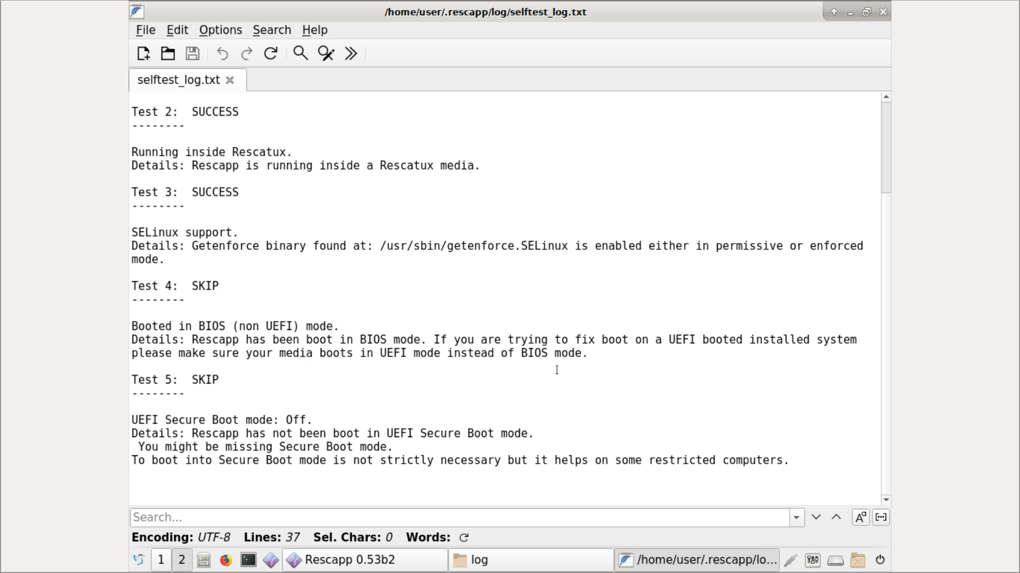
pyautogui.scroll(1, 344, 414)
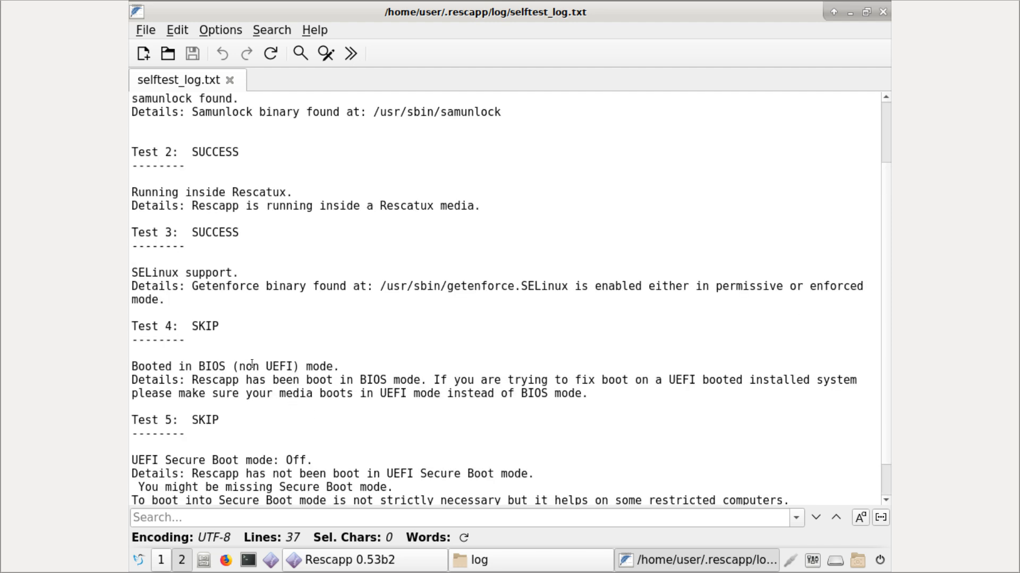
pyautogui.scroll(-1, 319, 361)
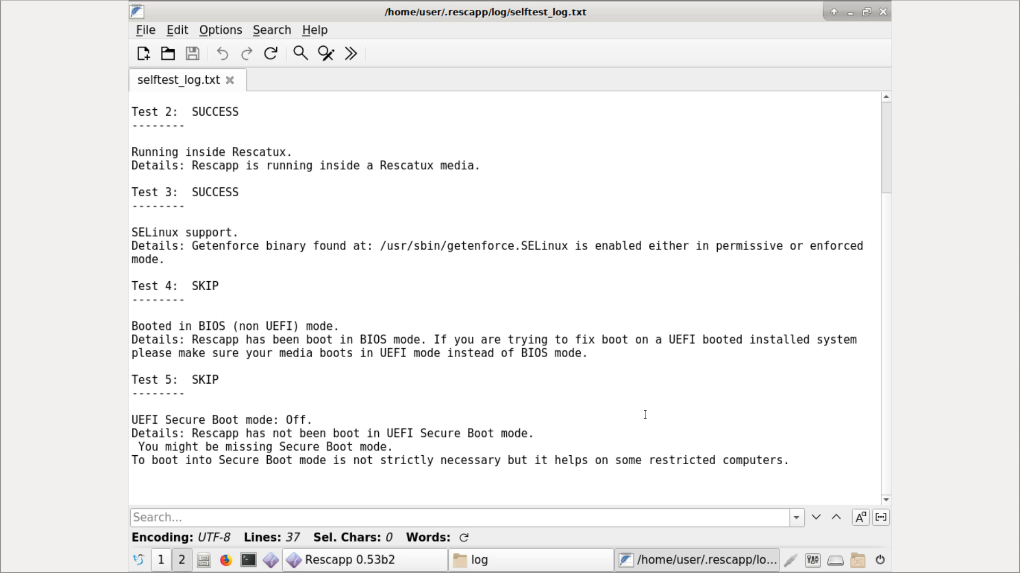
pyautogui.scroll(3, 655, 410)
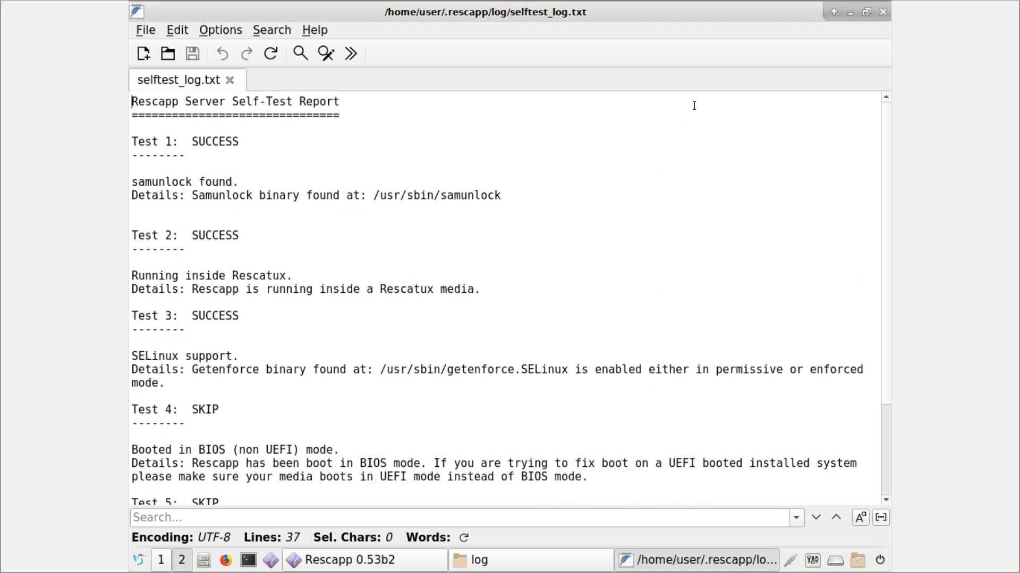
pyautogui.click(883, 12)
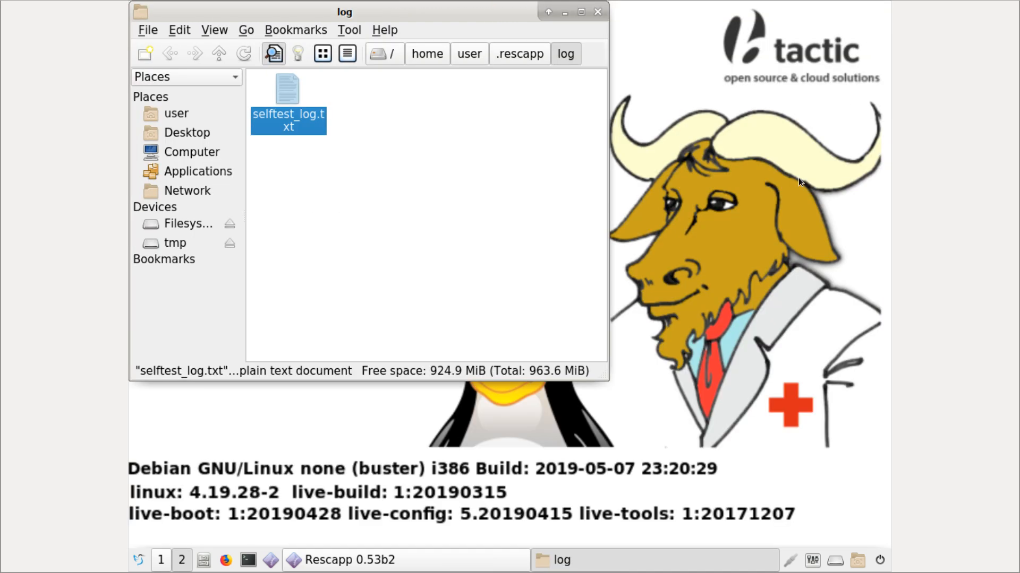
pyautogui.click(597, 12)
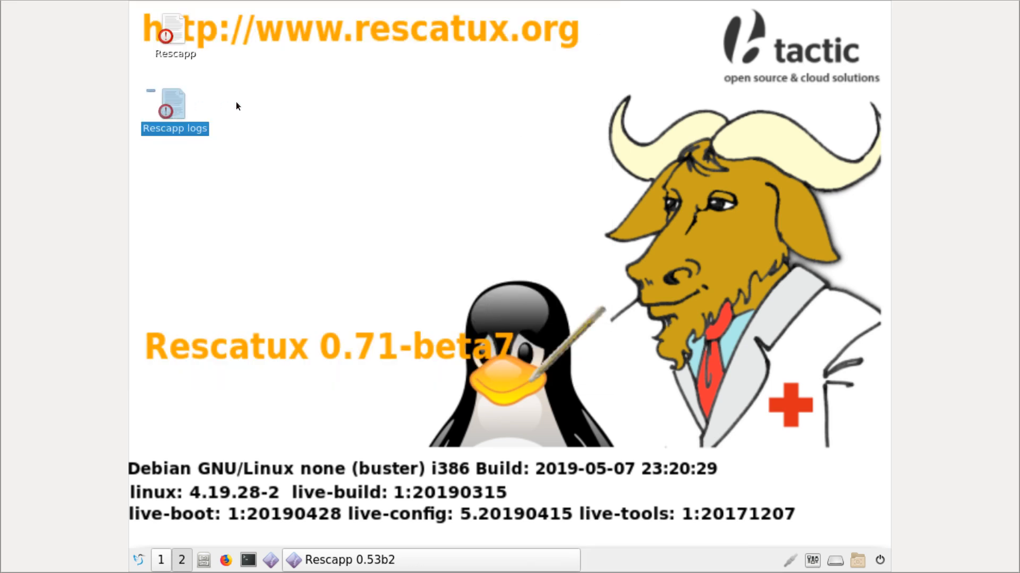
# Step: Execute the Rescapp logs entry again to show the log folder, and close the folder
pyautogui.click(266, 115)
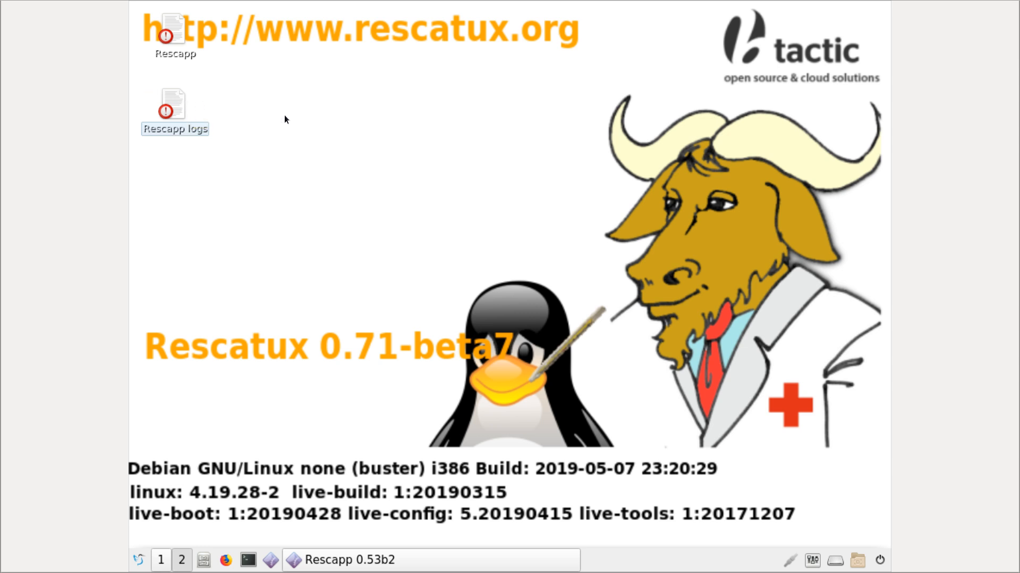
pyautogui.doubleClick(179, 103)
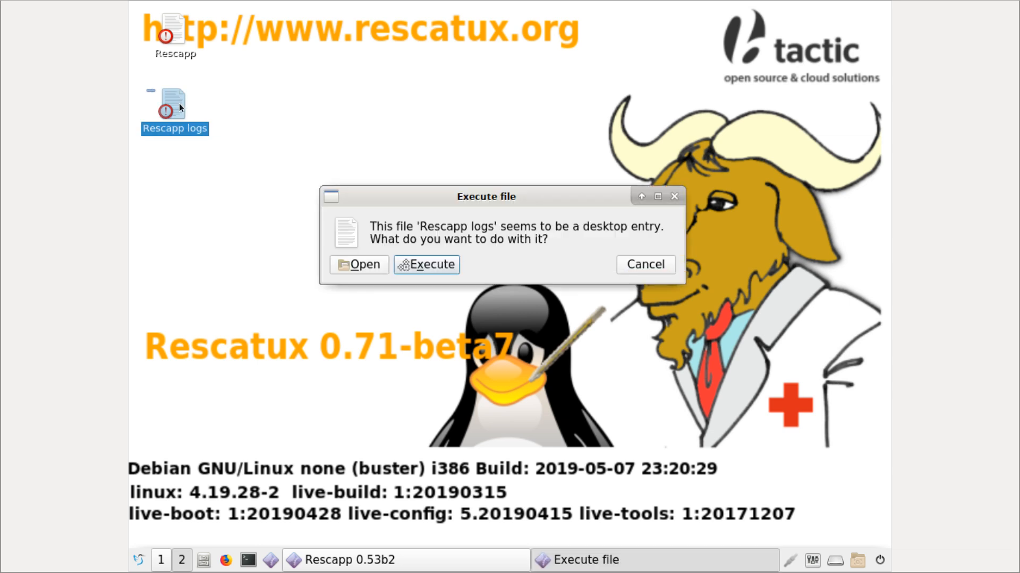
pyautogui.click(449, 264)
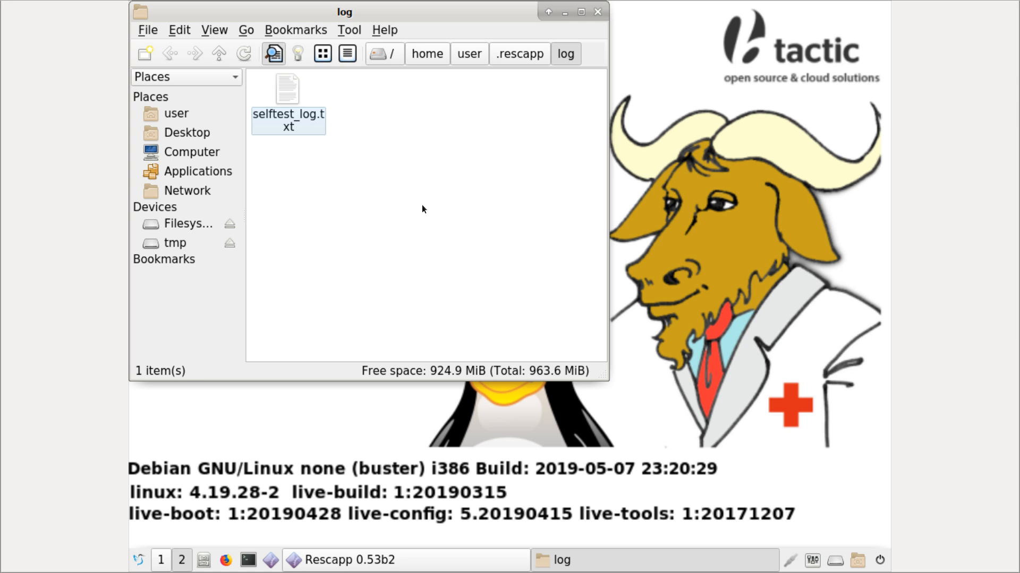
pyautogui.click(598, 12)
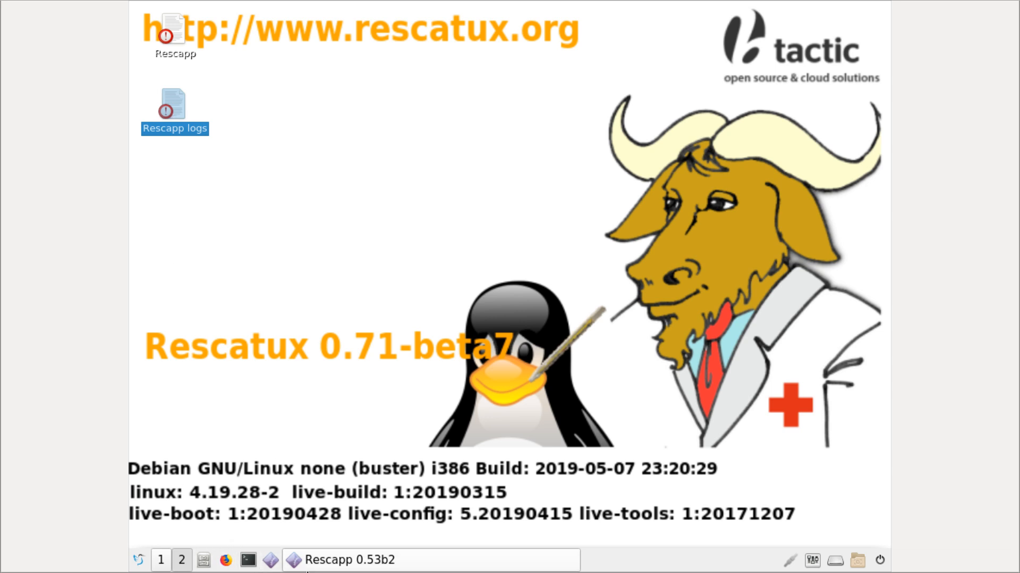
# Step: Bring up Rescapp on desktop 1 to look over its tool list, and return to desktop 2
pyautogui.click(317, 566)
pyautogui.scroll(-5, 739, 480)
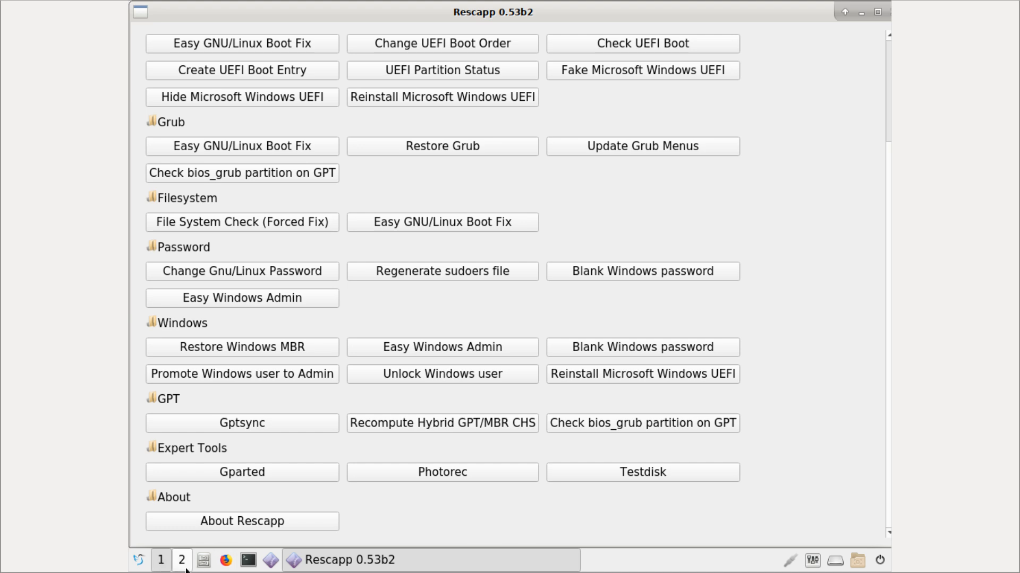
pyautogui.click(160, 565)
# Step: Browse the application menu's categories from Leave up to Accessories, and close the menu
pyautogui.click(139, 560)
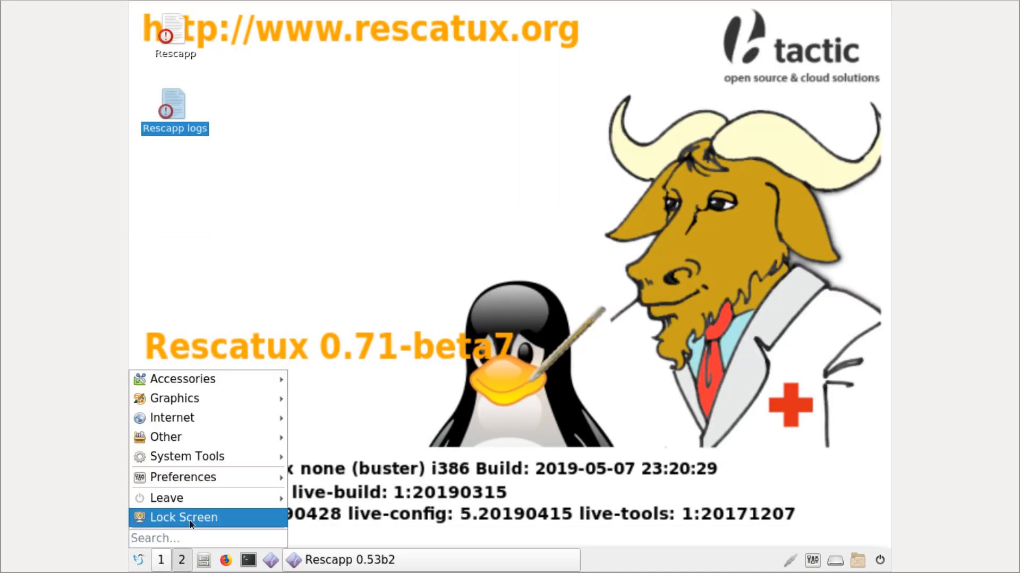
pyautogui.moveTo(212, 500)
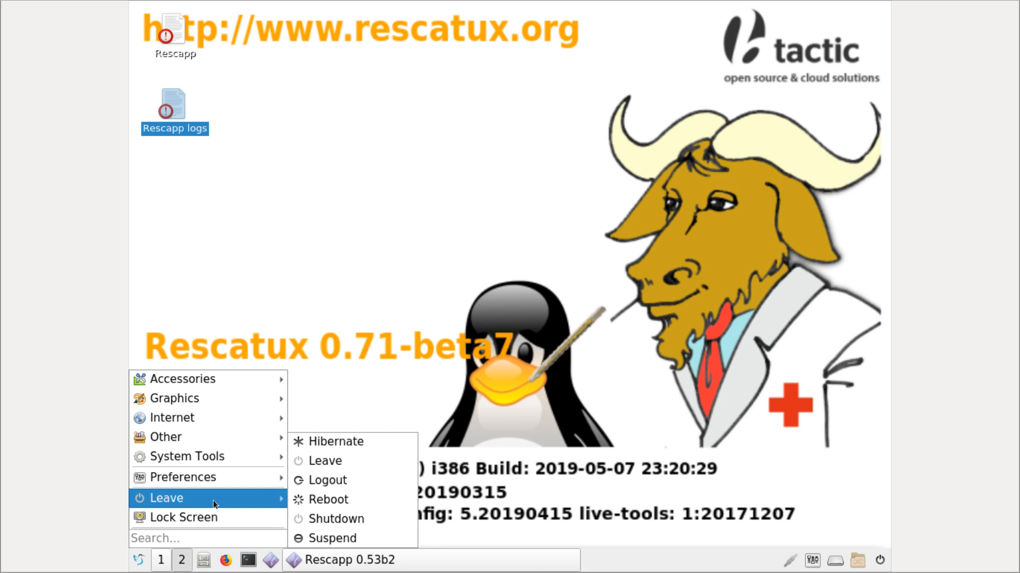
pyautogui.moveTo(219, 477)
pyautogui.moveTo(232, 457)
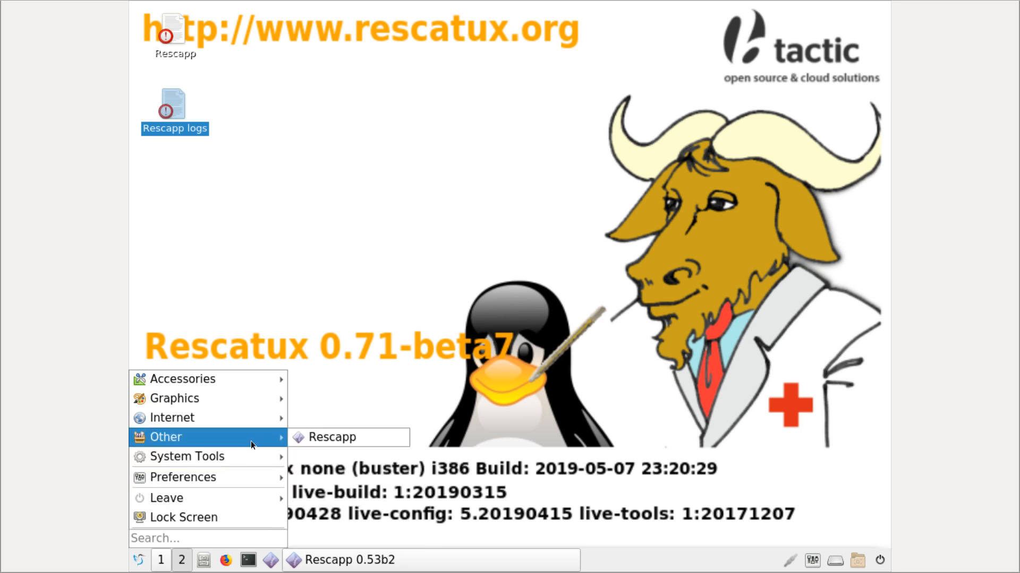
pyautogui.moveTo(252, 415)
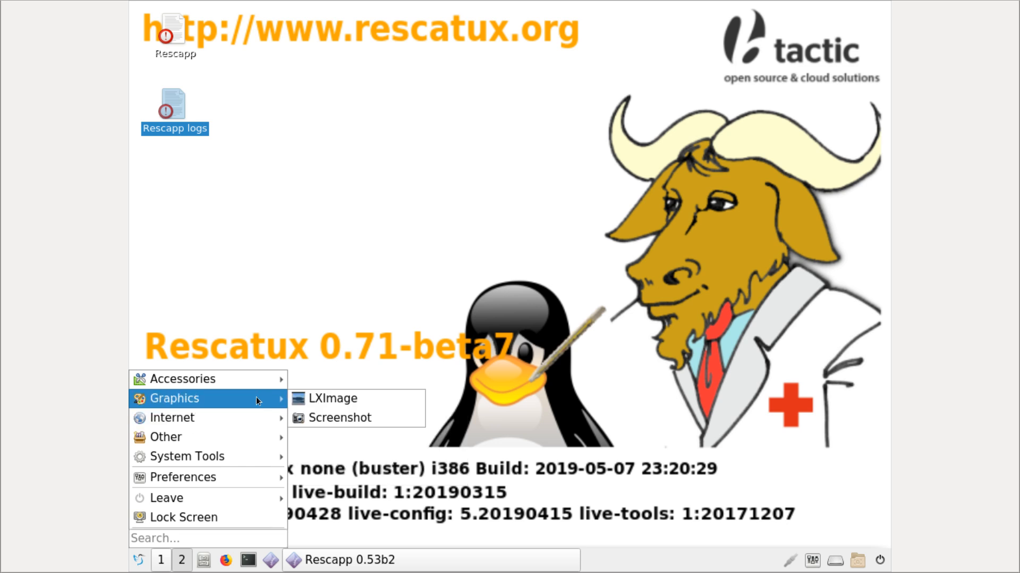
pyautogui.moveTo(258, 379)
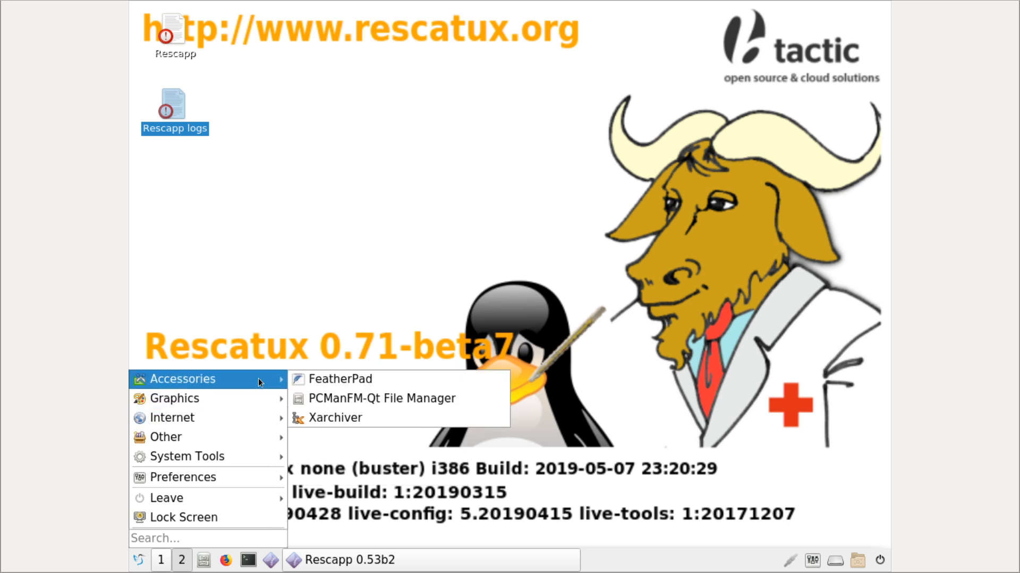
pyautogui.click(295, 546)
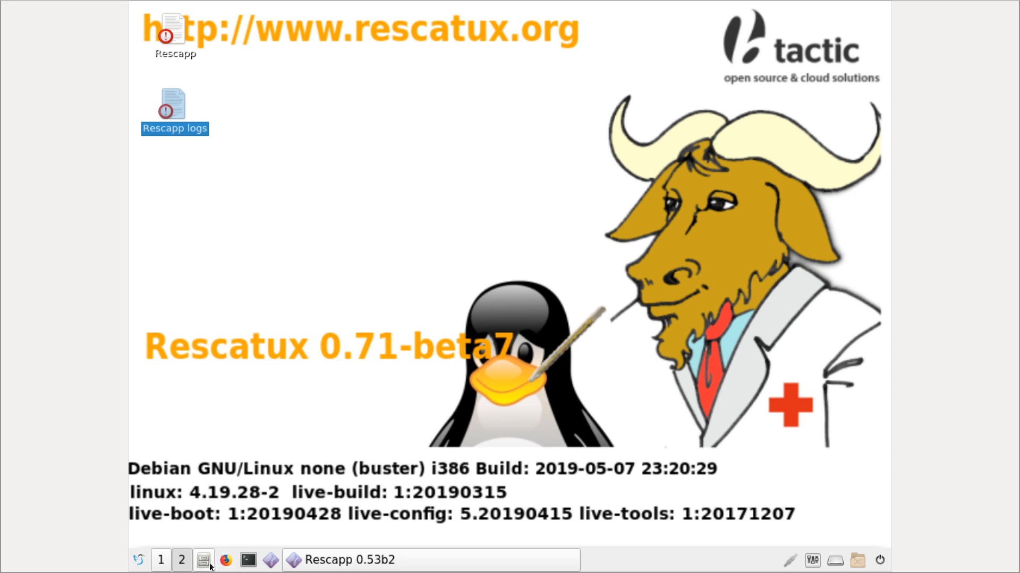
# Step: Open Rescapp's Photorec entry on desktop 1 and read its help documentation through to the shutdown instructions
pyautogui.click(161, 561)
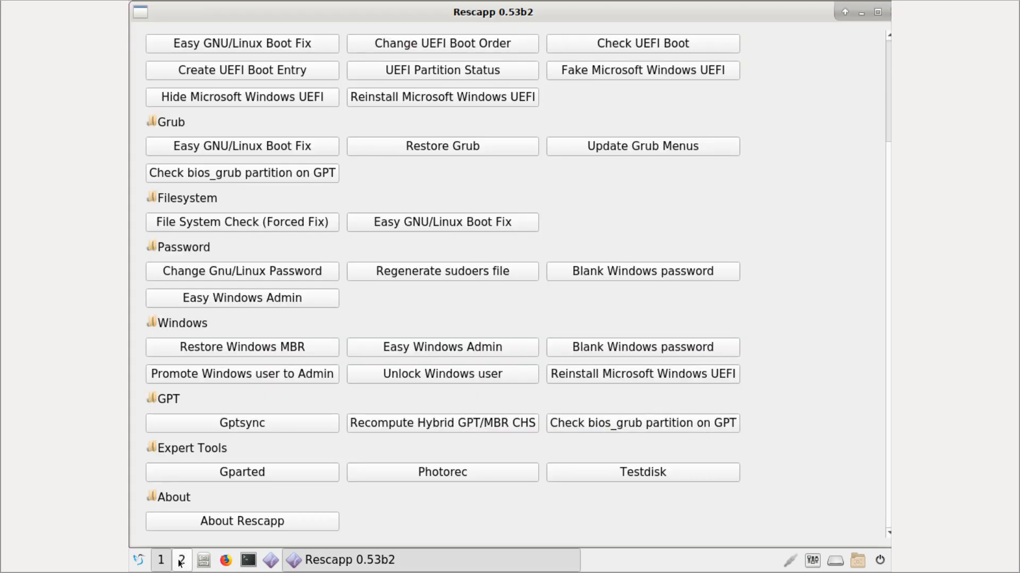
pyautogui.click(476, 475)
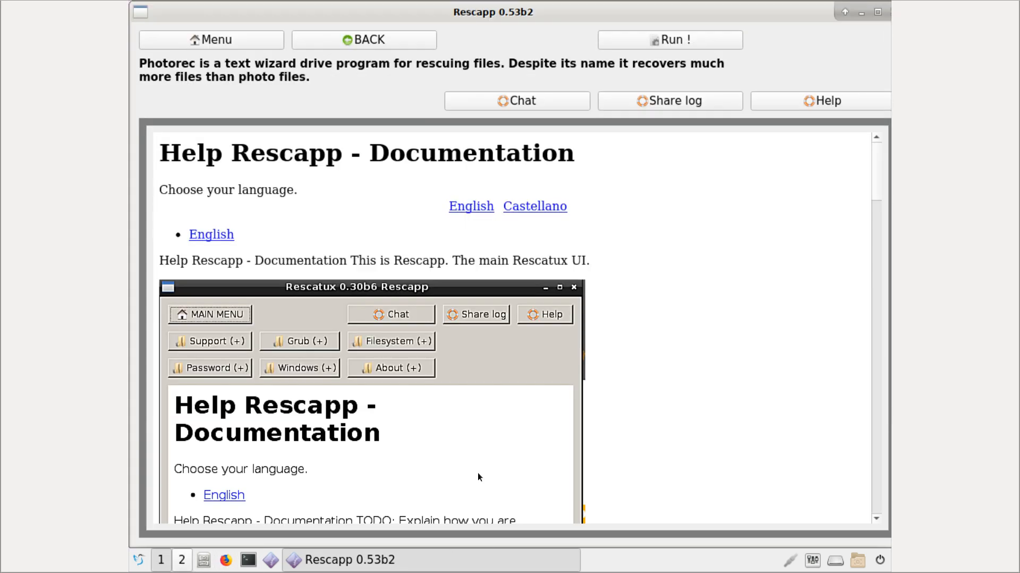
pyautogui.scroll(-3, 526, 433)
pyautogui.scroll(-10, 532, 430)
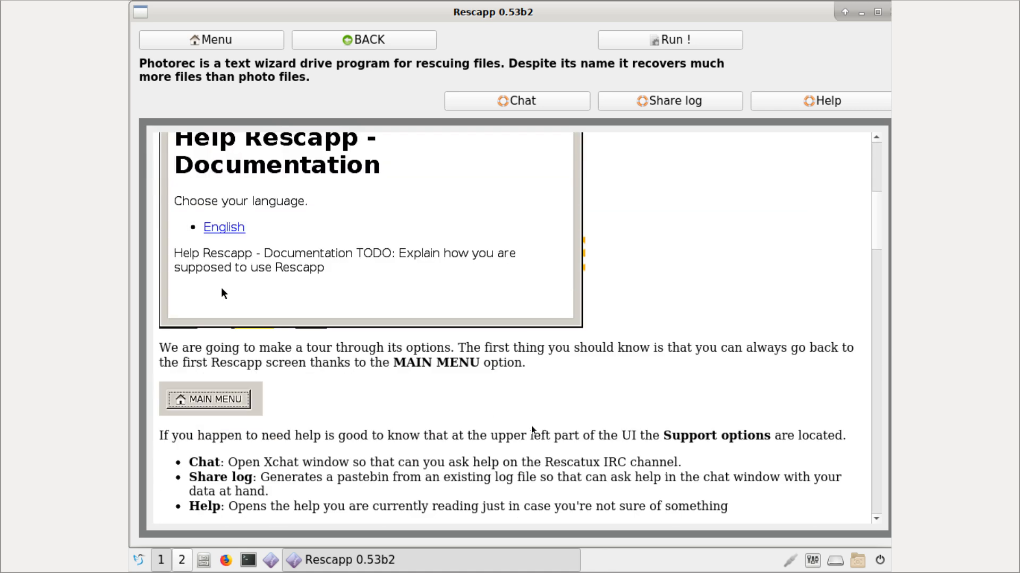
pyautogui.scroll(-6, 531, 429)
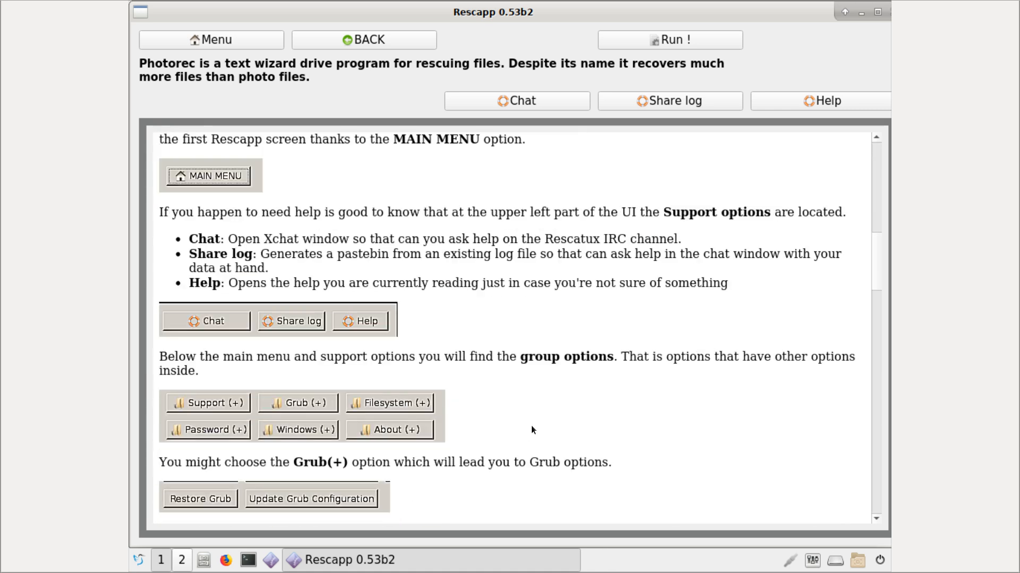
pyautogui.scroll(-1, 531, 425)
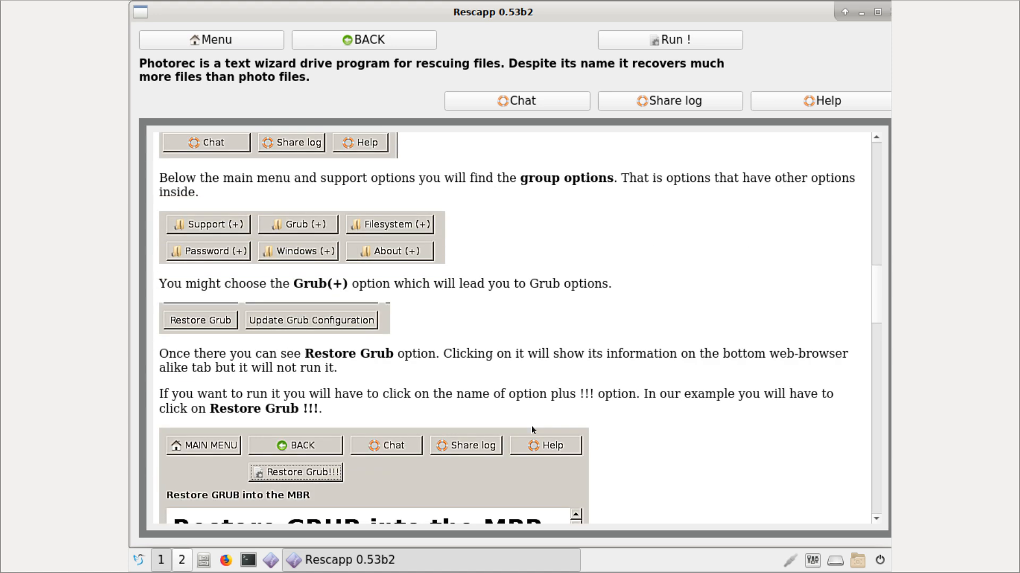
pyautogui.scroll(-5, 727, 415)
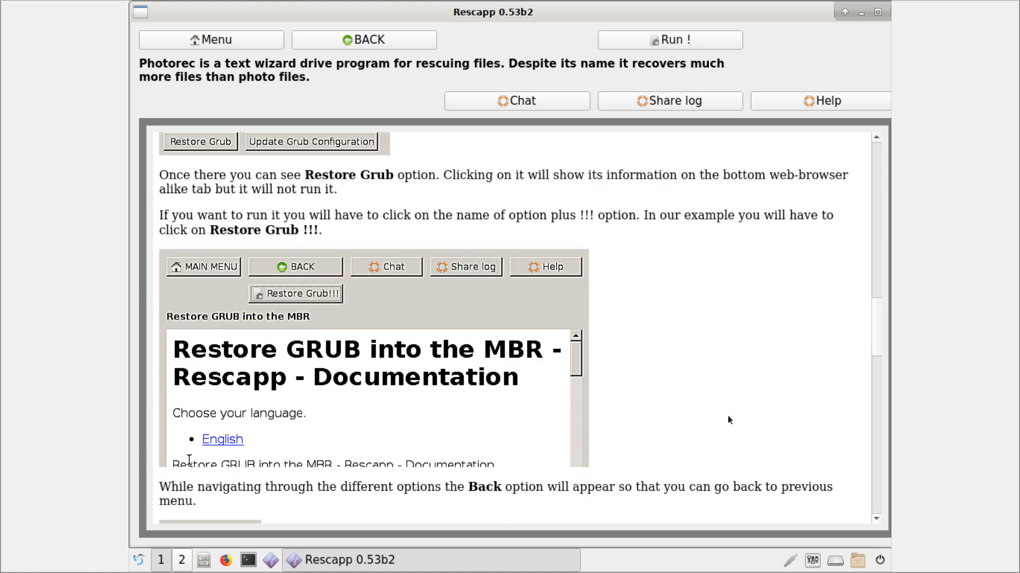
pyautogui.scroll(-4, 729, 420)
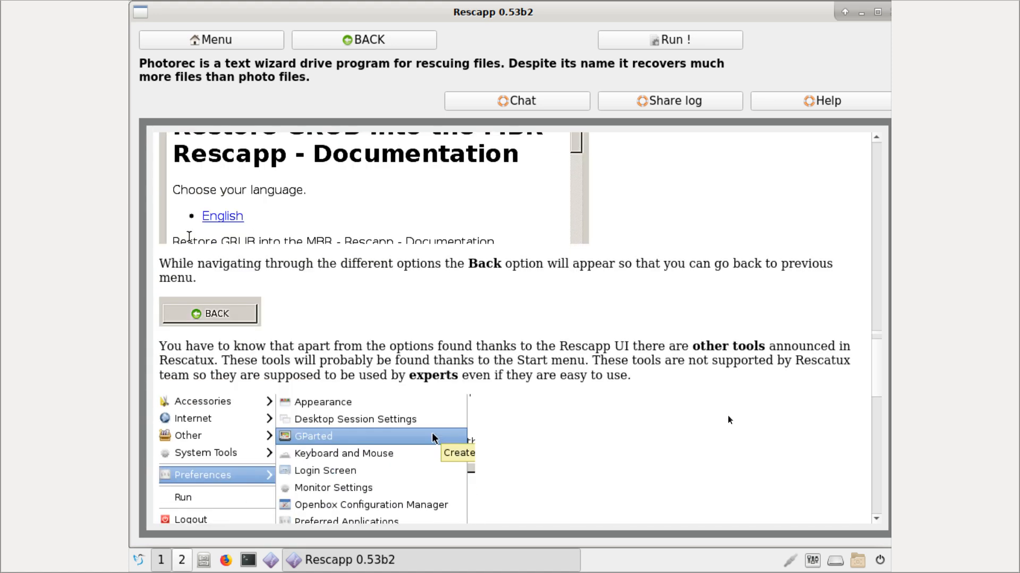
pyautogui.scroll(-1, 728, 420)
pyautogui.scroll(-1, 728, 420)
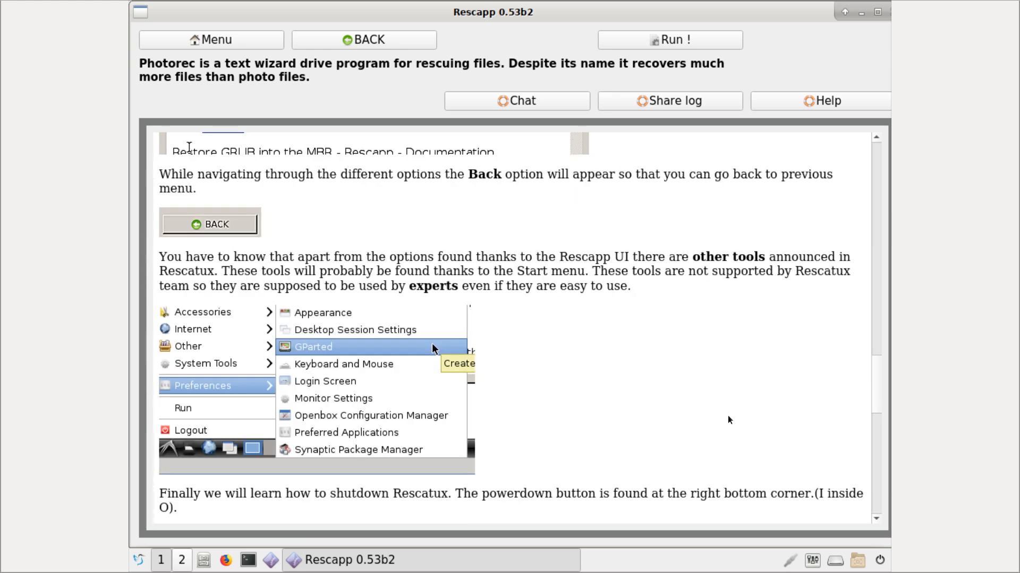
pyautogui.scroll(-3, 728, 420)
pyautogui.scroll(-4, 729, 420)
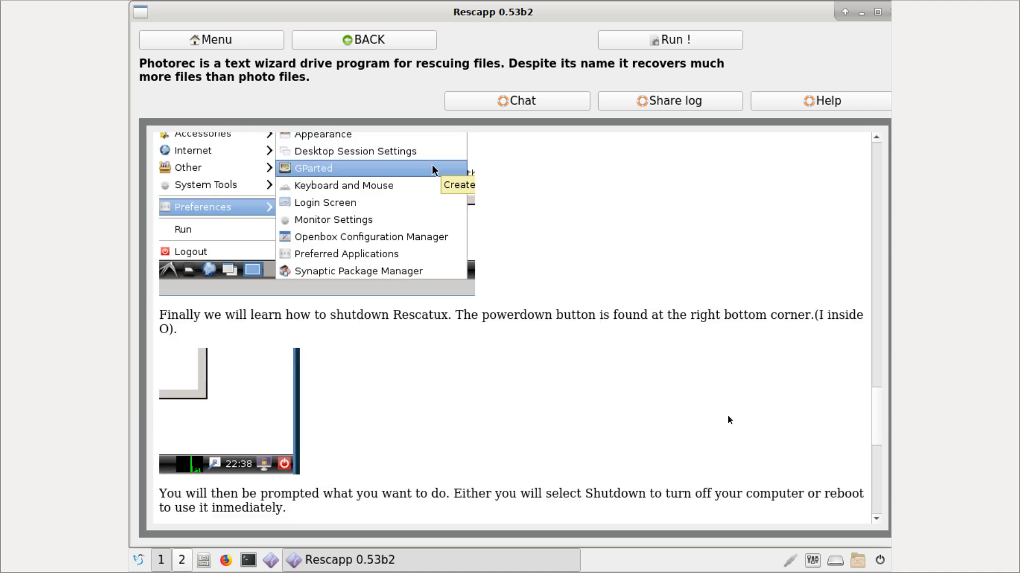
pyautogui.scroll(-4, 729, 420)
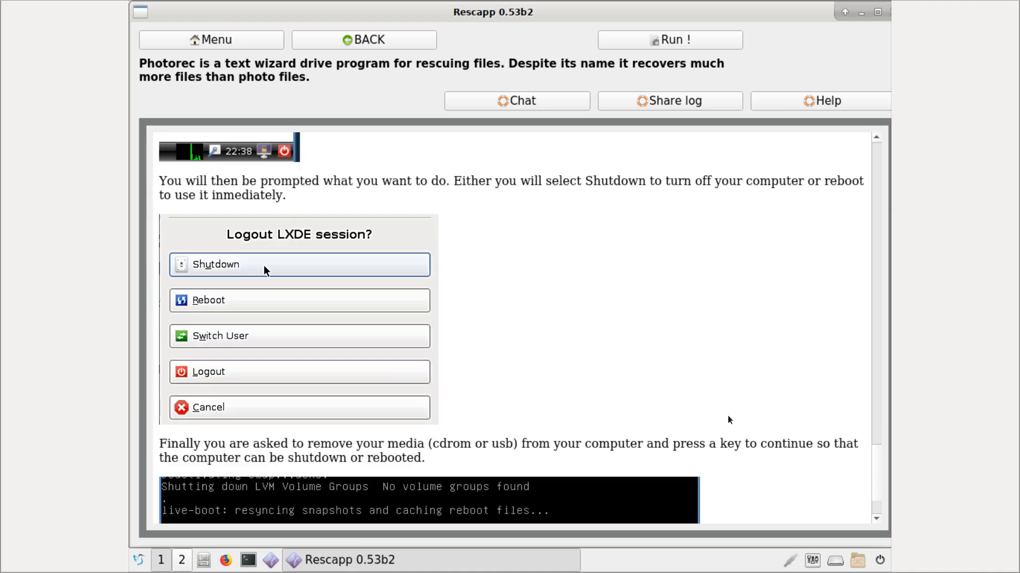
pyautogui.scroll(-2, 728, 420)
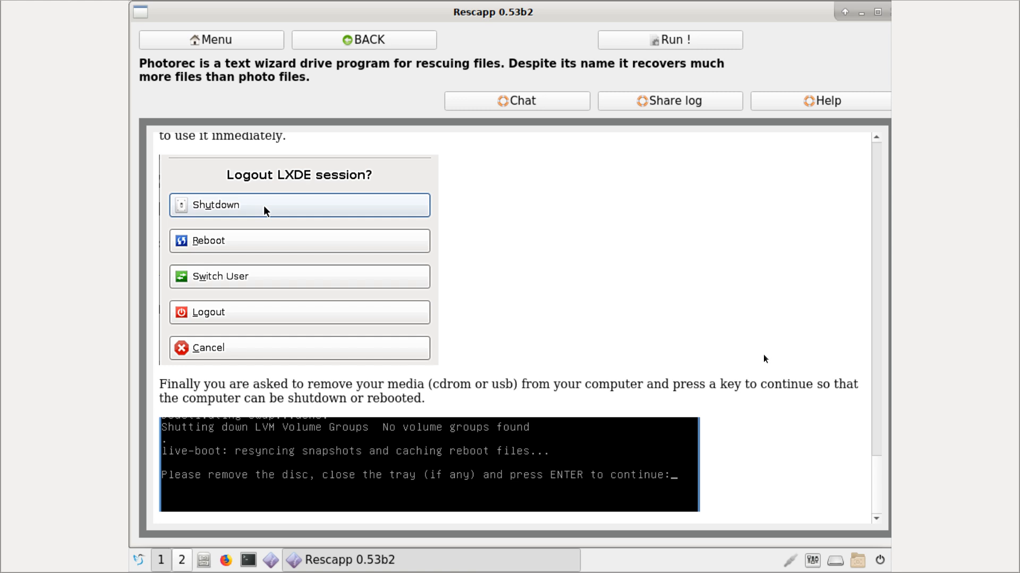
# Step: Review the documentation again from its beginning, return to the list of tools and find the Expert Tools section
pyautogui.scroll(6, 697, 283)
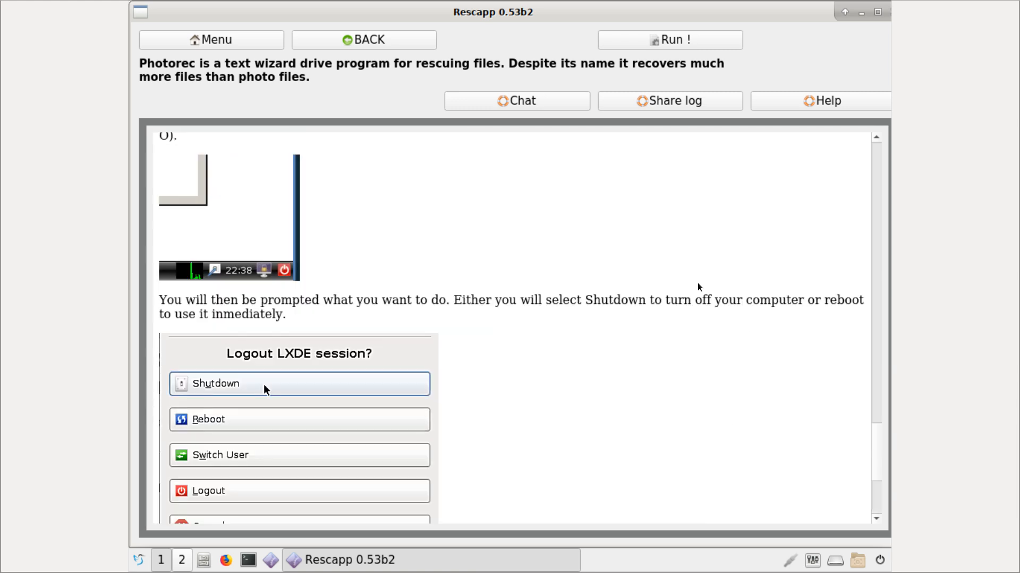
pyautogui.scroll(-4, 697, 283)
pyautogui.scroll(10, 695, 286)
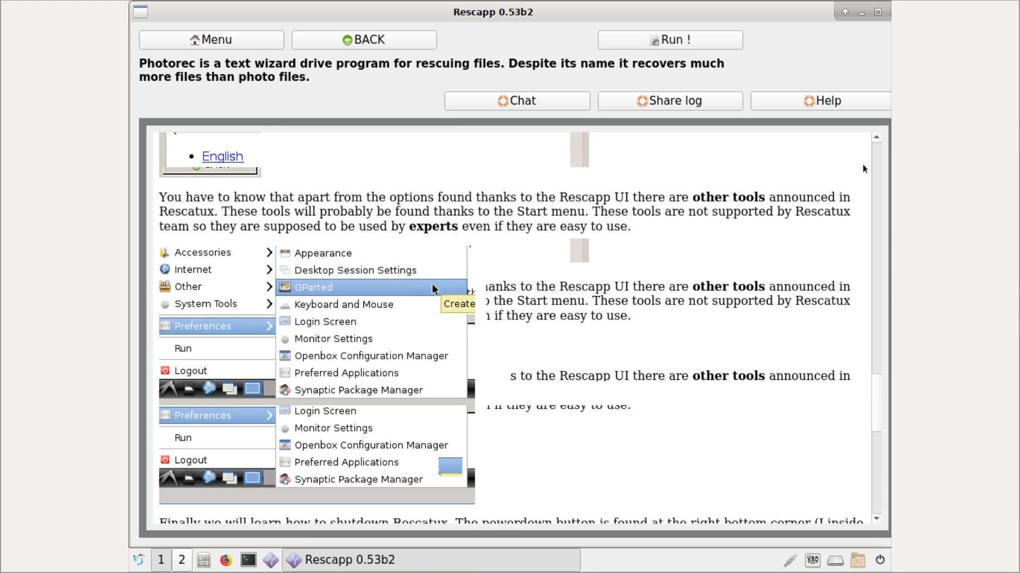
pyautogui.scroll(10, 874, 151)
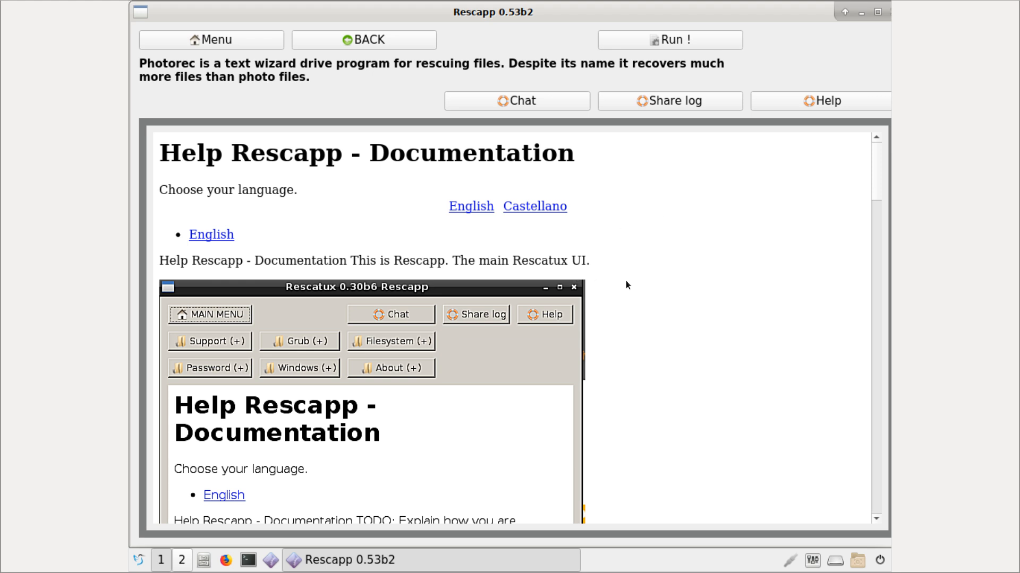
pyautogui.scroll(-3, 611, 341)
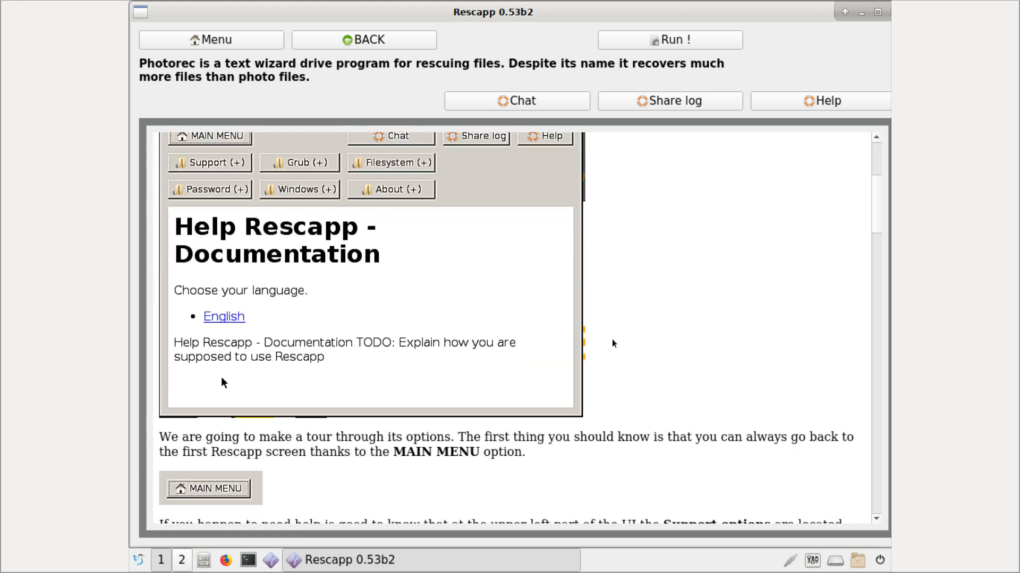
pyautogui.scroll(-4, 614, 335)
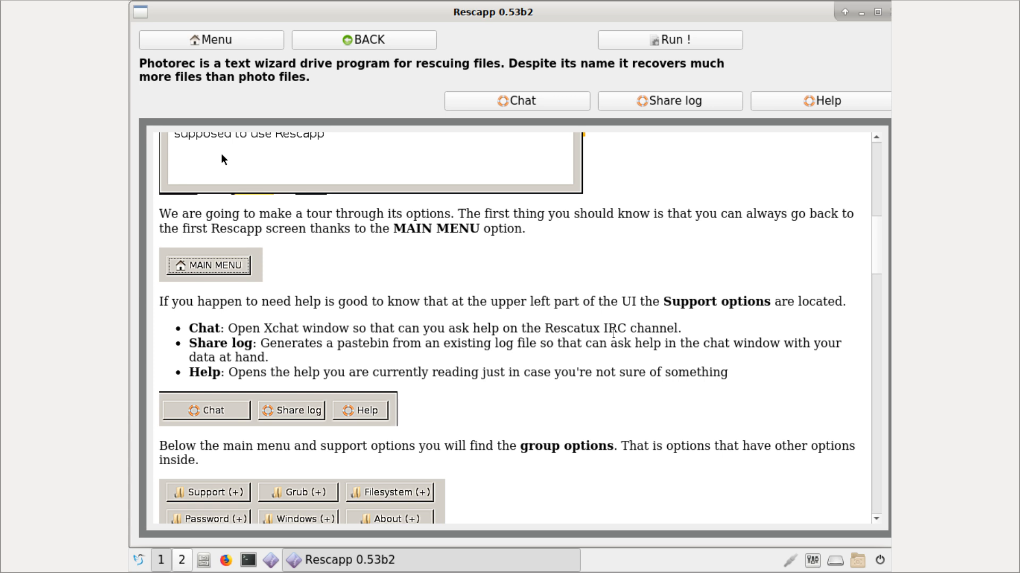
pyautogui.scroll(-6, 614, 333)
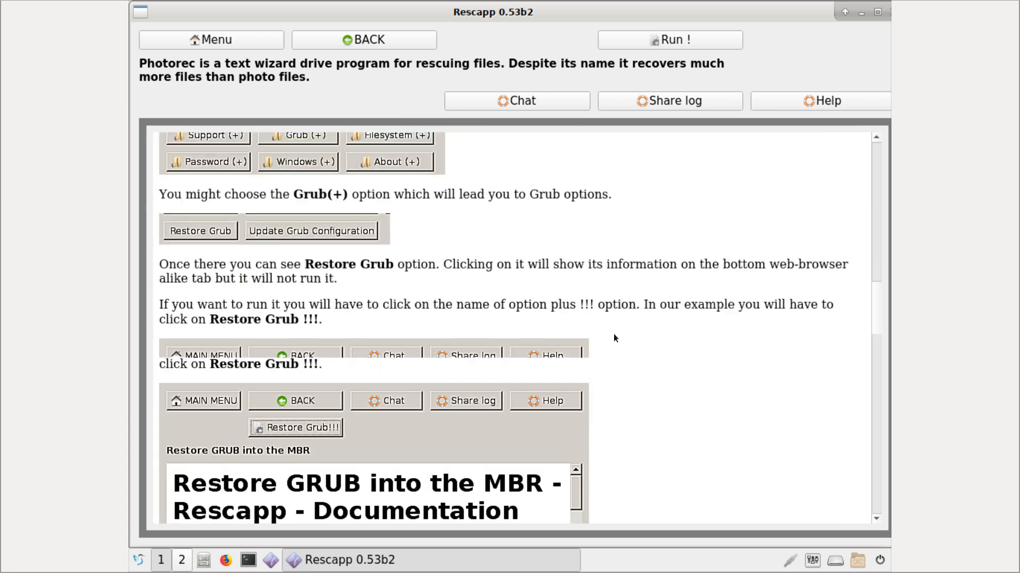
pyautogui.scroll(-2, 613, 337)
pyautogui.scroll(15, 613, 338)
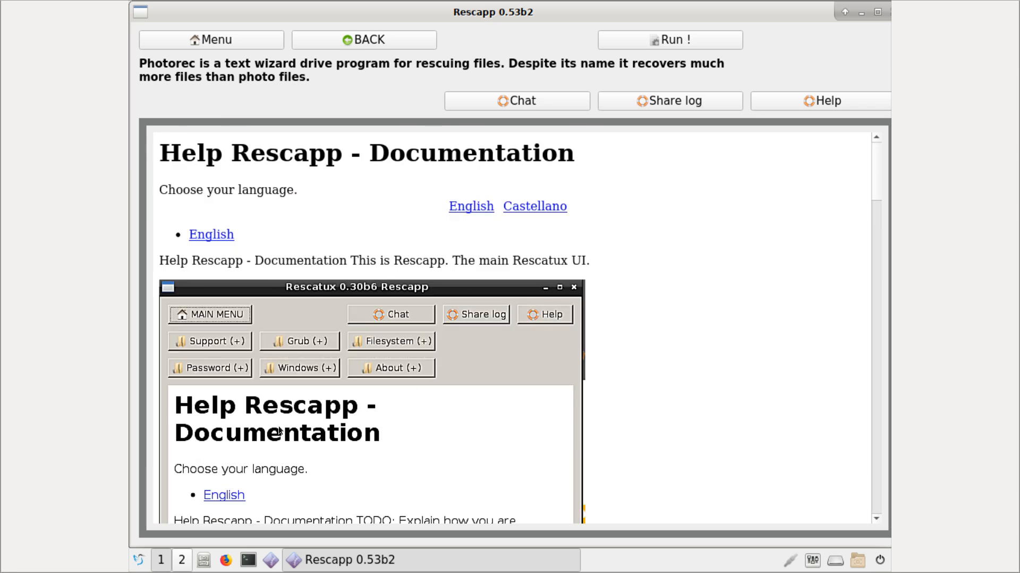
pyautogui.scroll(-2, 368, 454)
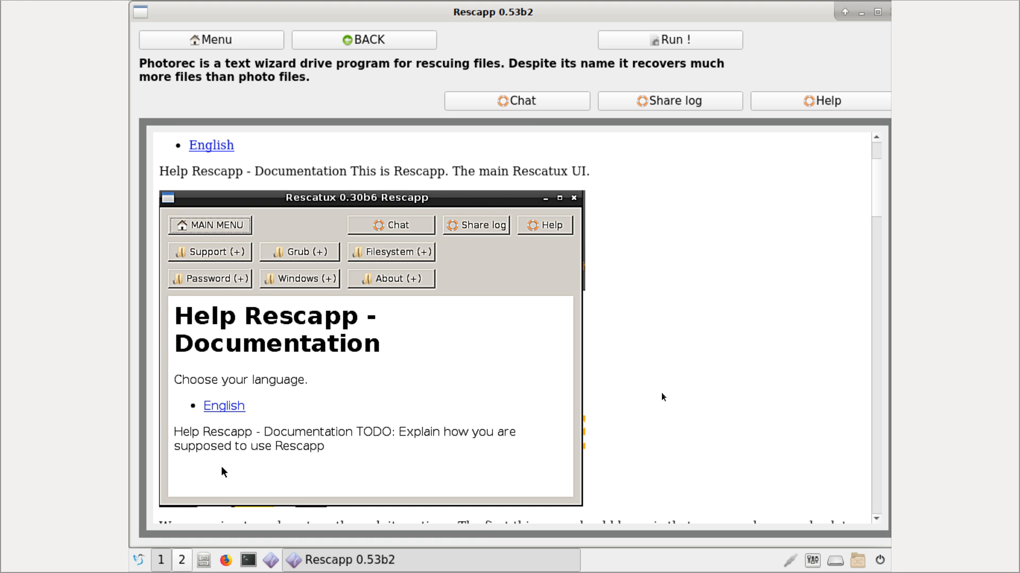
pyautogui.scroll(-3, 661, 393)
pyautogui.scroll(-6, 661, 393)
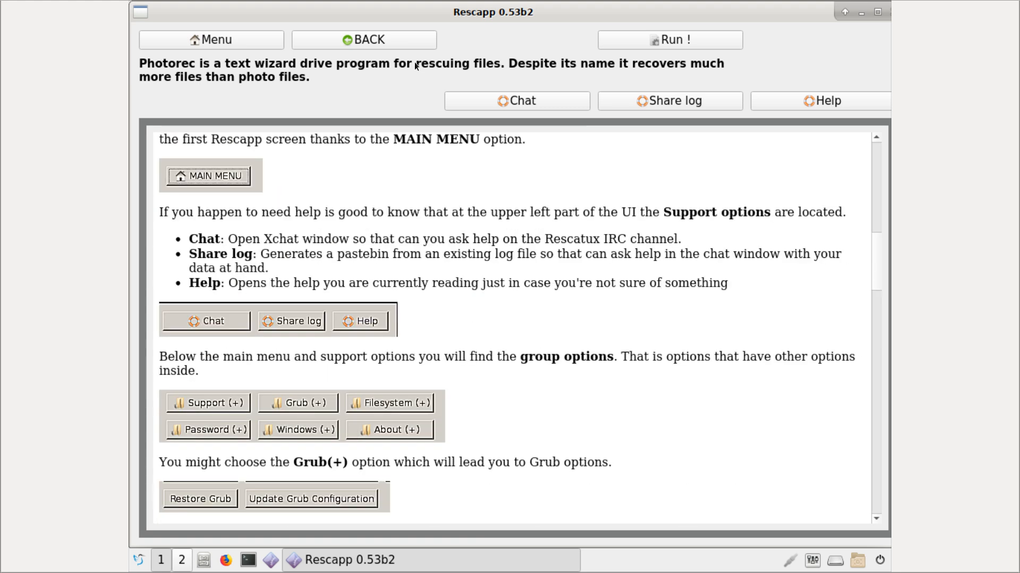
pyautogui.click(387, 39)
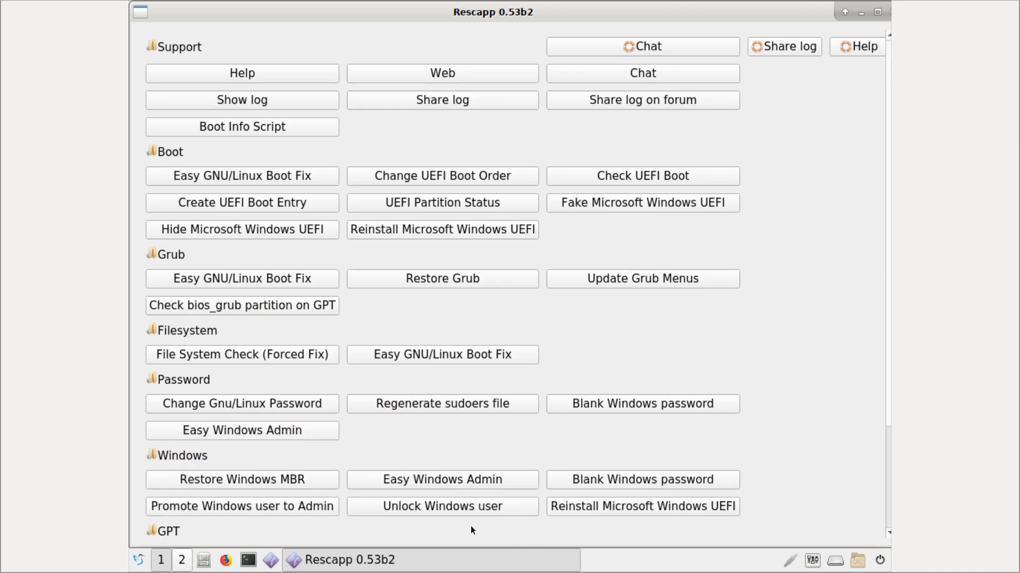
pyautogui.scroll(-3, 494, 523)
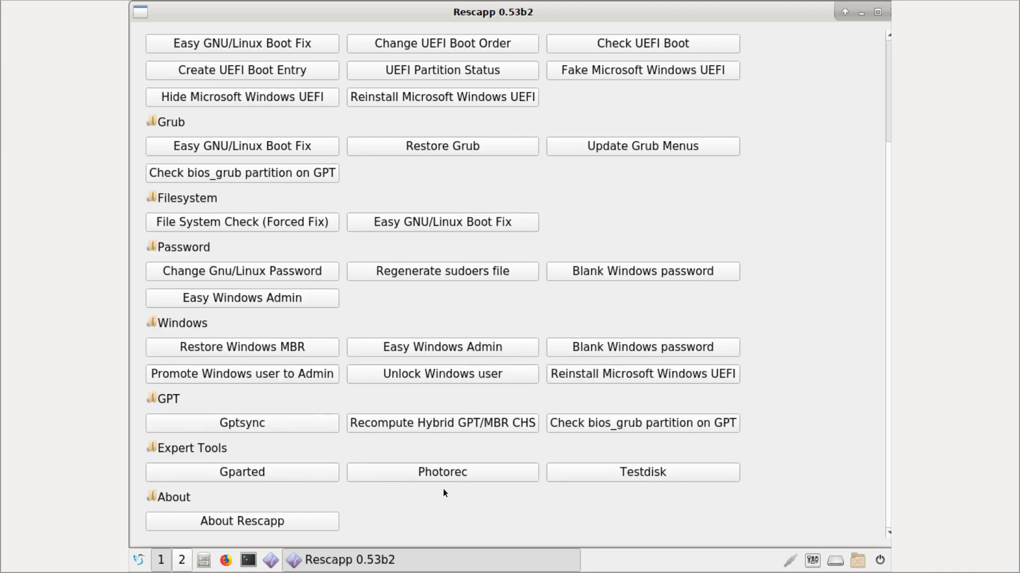
# Step: Run the command photorec in a new QTerminal window
pyautogui.click(249, 561)
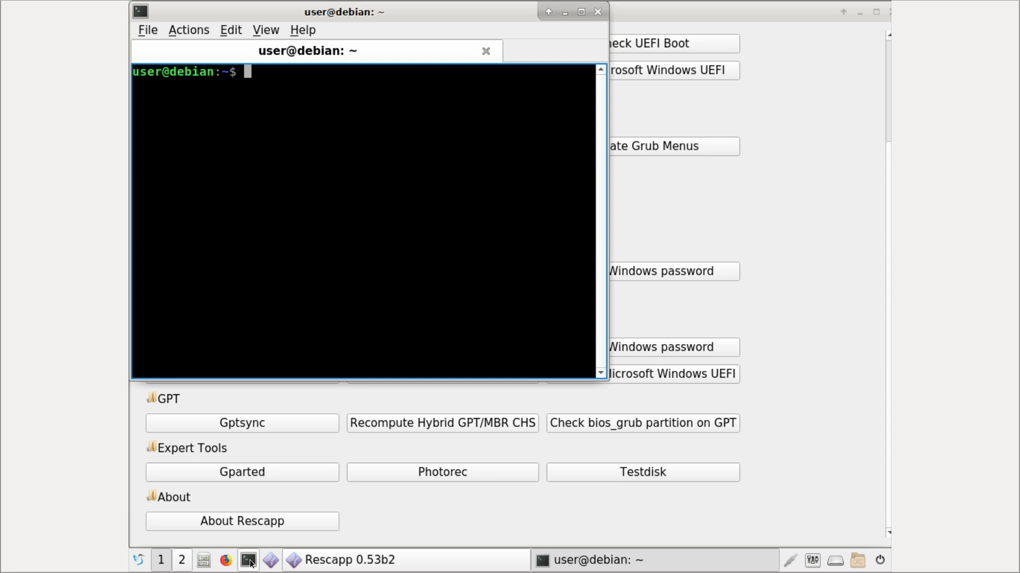
pyautogui.write('photore')
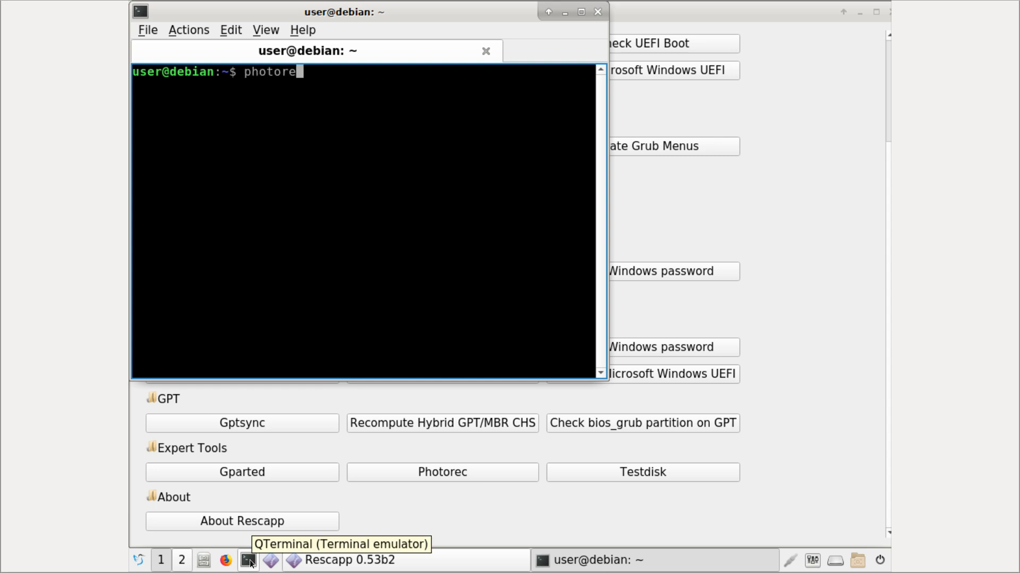
pyautogui.write('c')
pyautogui.press('Return')
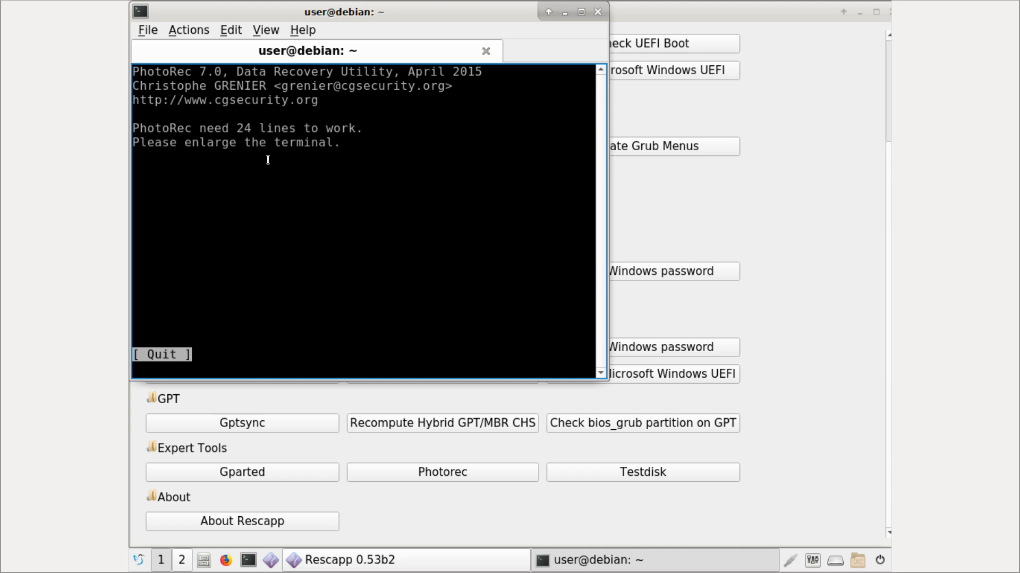
# Step: Maximize the terminal window so PhotoRec can run, and restart PhotoRec as root with its Sudo option
pyautogui.click(582, 13)
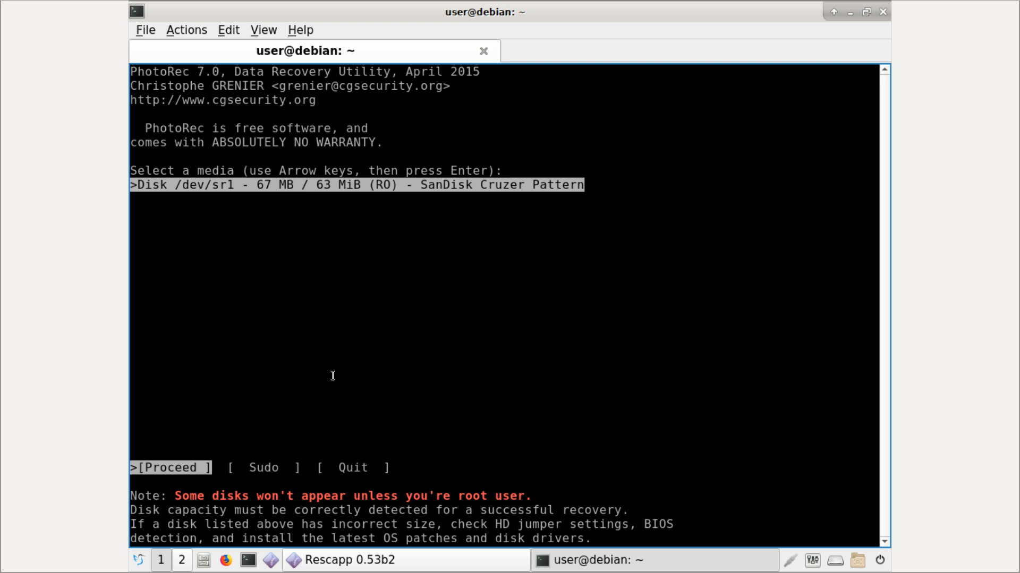
pyautogui.press('Right')
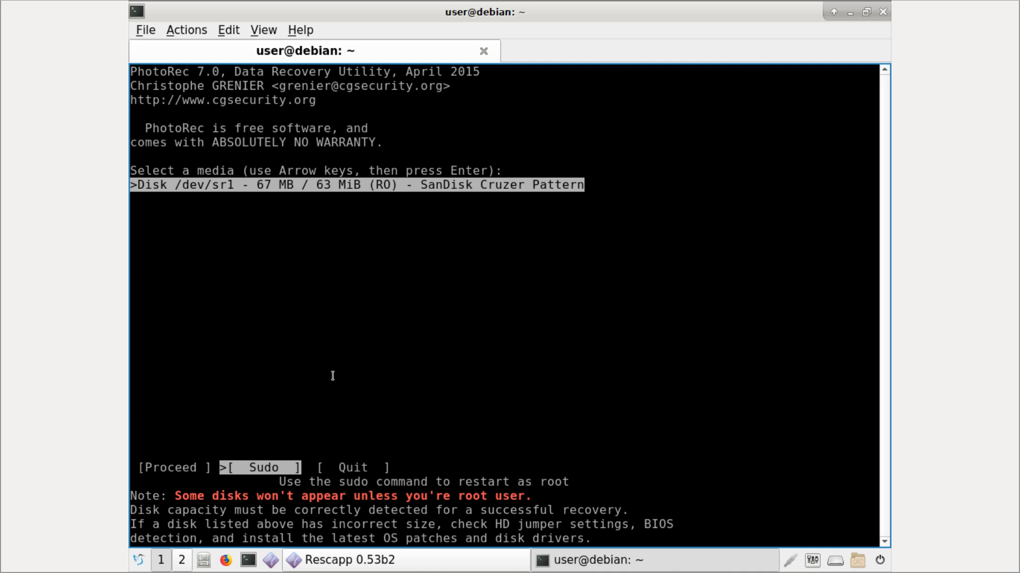
pyautogui.press('Right')
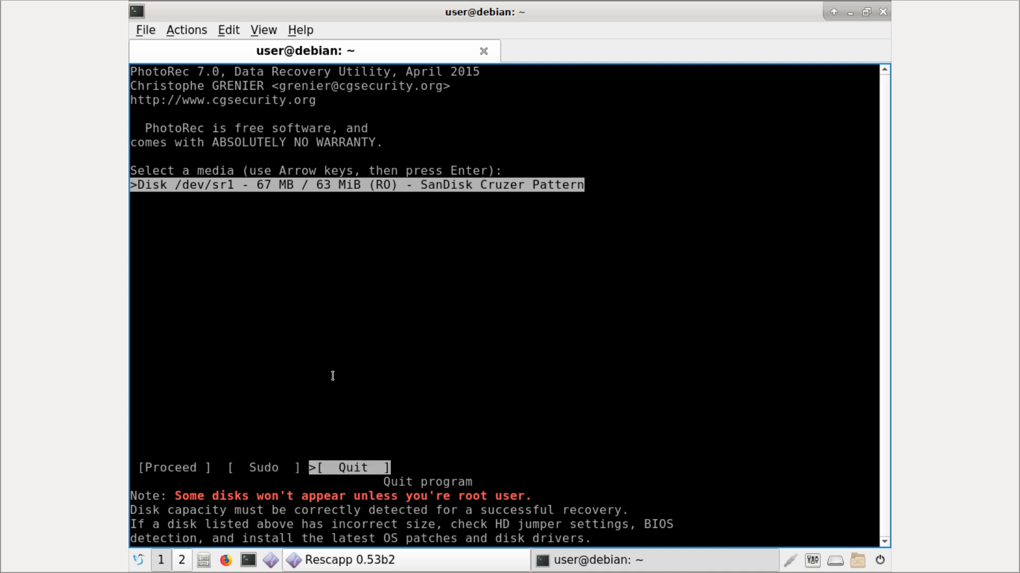
pyautogui.press('Left')
pyautogui.press('Left')
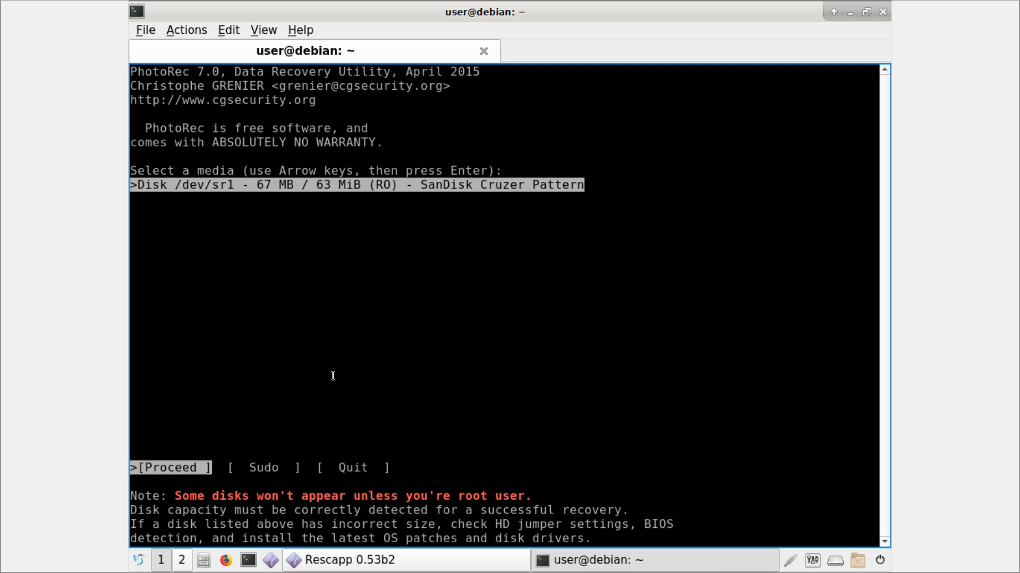
pyautogui.press('Right')
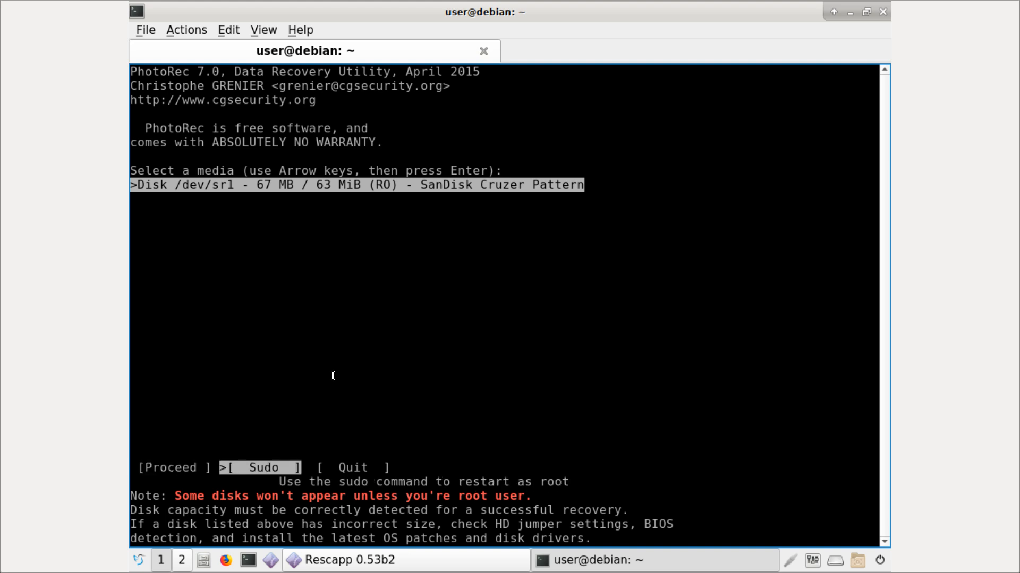
pyautogui.press('Return')
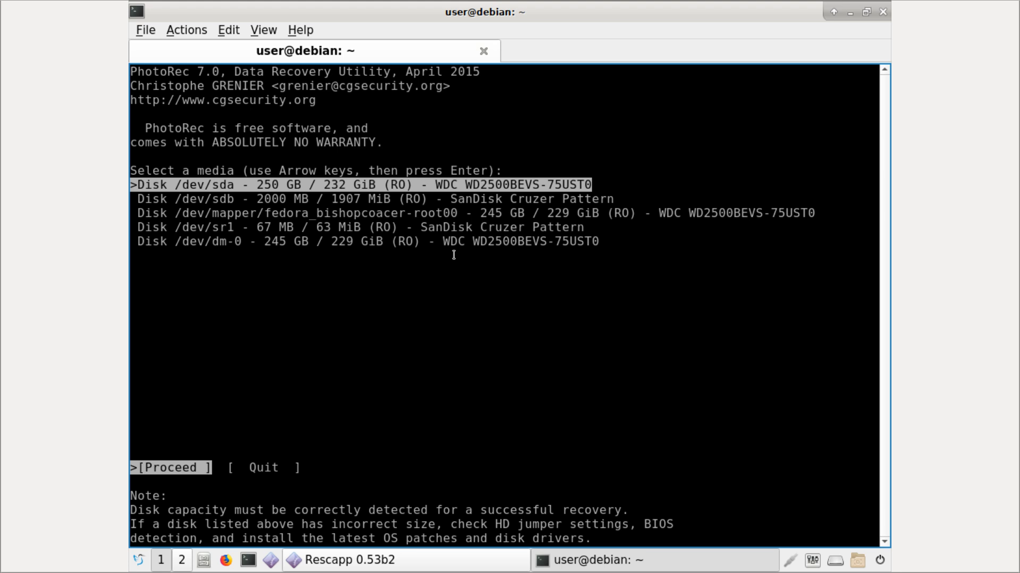
# Step: Look through PhotoRec's list of media from /dev/sda down to /dev/dm-0 and back up to /dev/sda
pyautogui.press('Down')
pyautogui.press('Down')
pyautogui.press('Down')
pyautogui.press('Down')
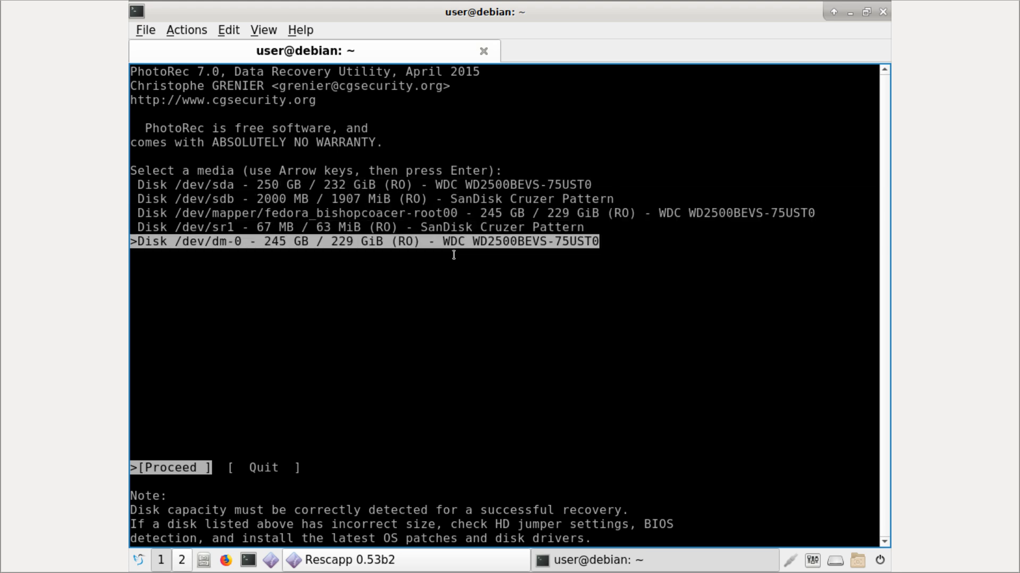
pyautogui.press('Up')
pyautogui.press('Up')
pyautogui.press('Up')
pyautogui.press('Up')
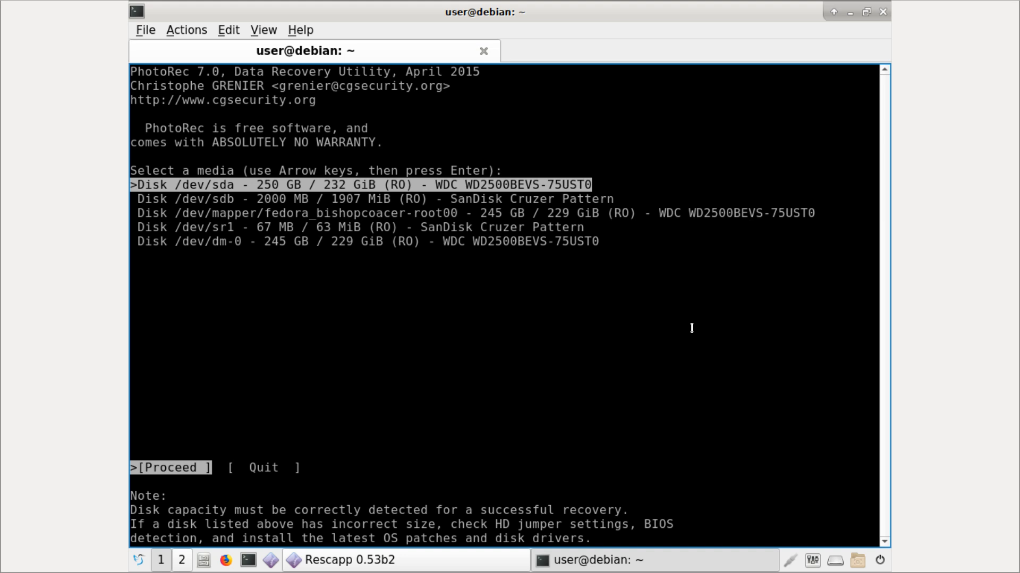
# Step: Quit PhotoRec without proceeding on any disk, and close the QTerminal window, confirming the exit
pyautogui.press('Right')
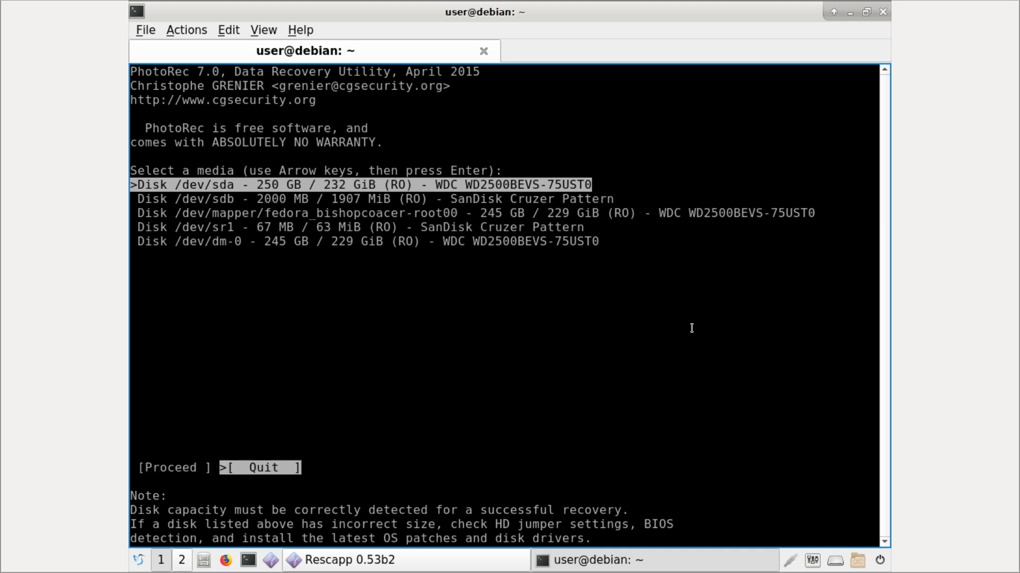
pyautogui.press('Left')
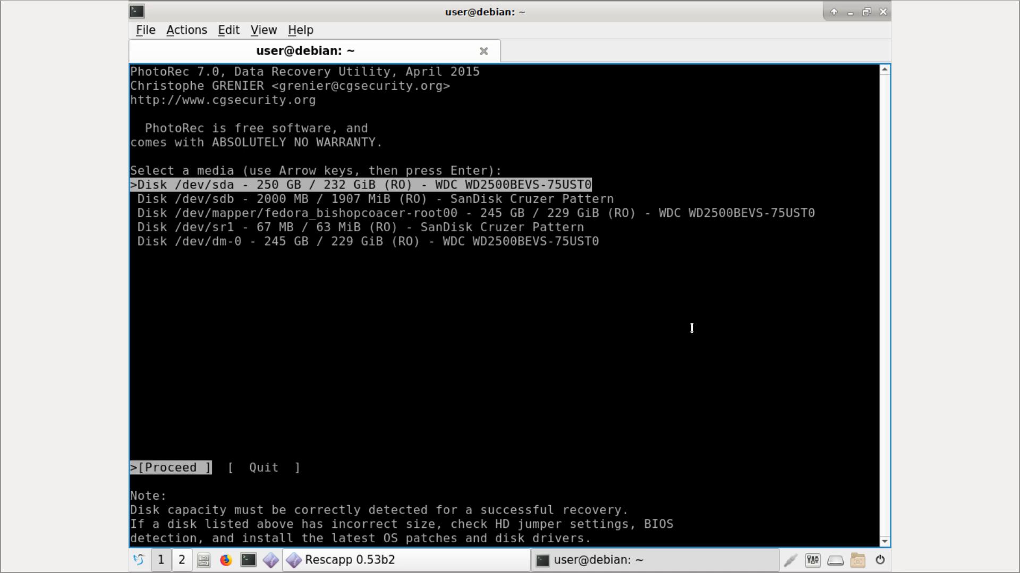
pyautogui.press('Right')
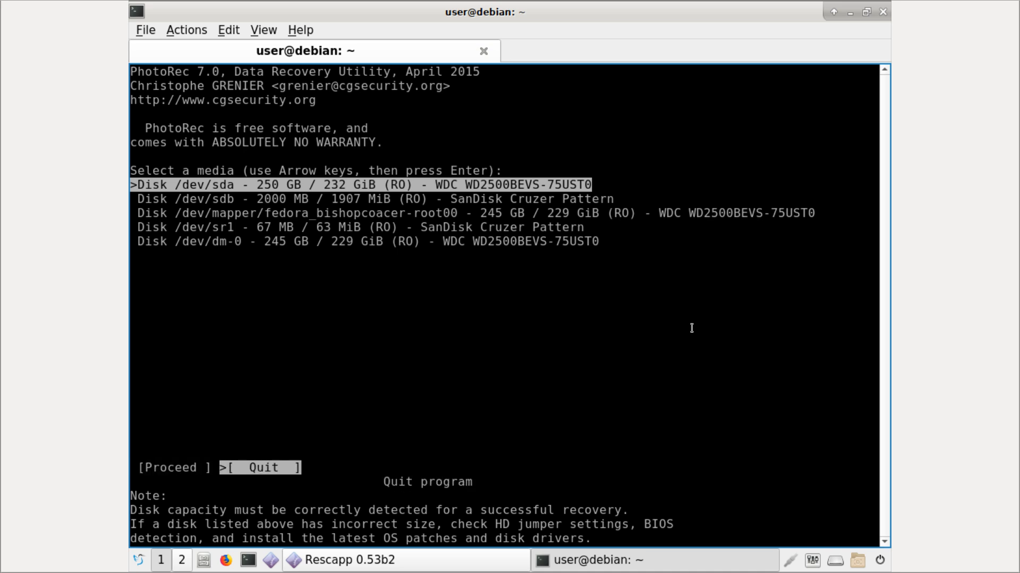
pyautogui.press('Return')
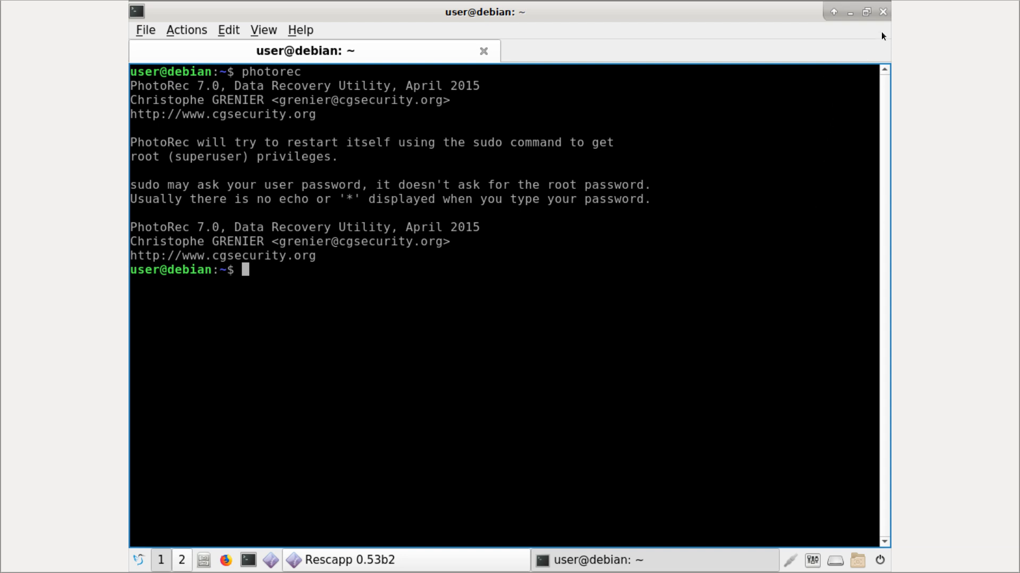
pyautogui.click(882, 12)
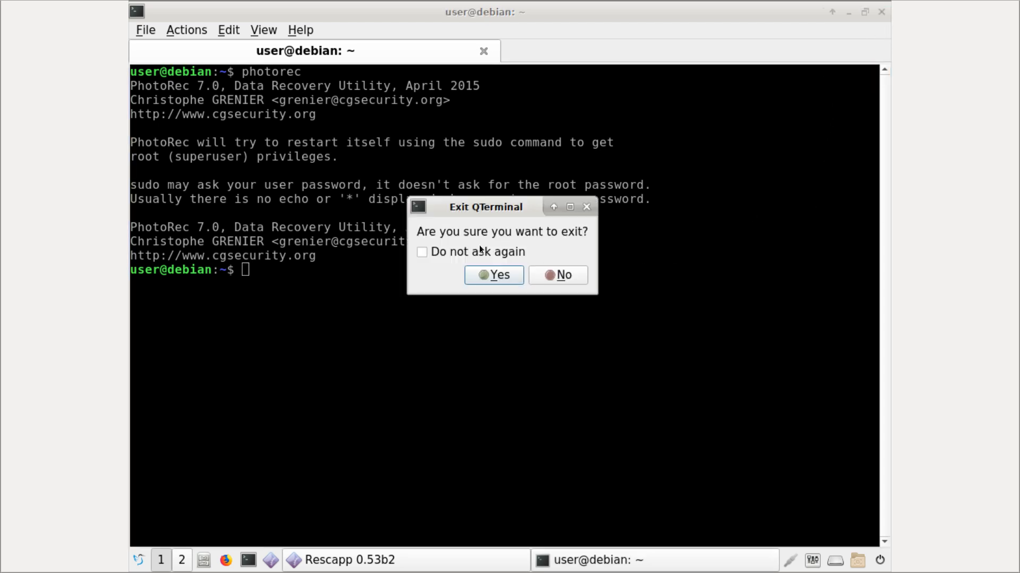
pyautogui.click(494, 275)
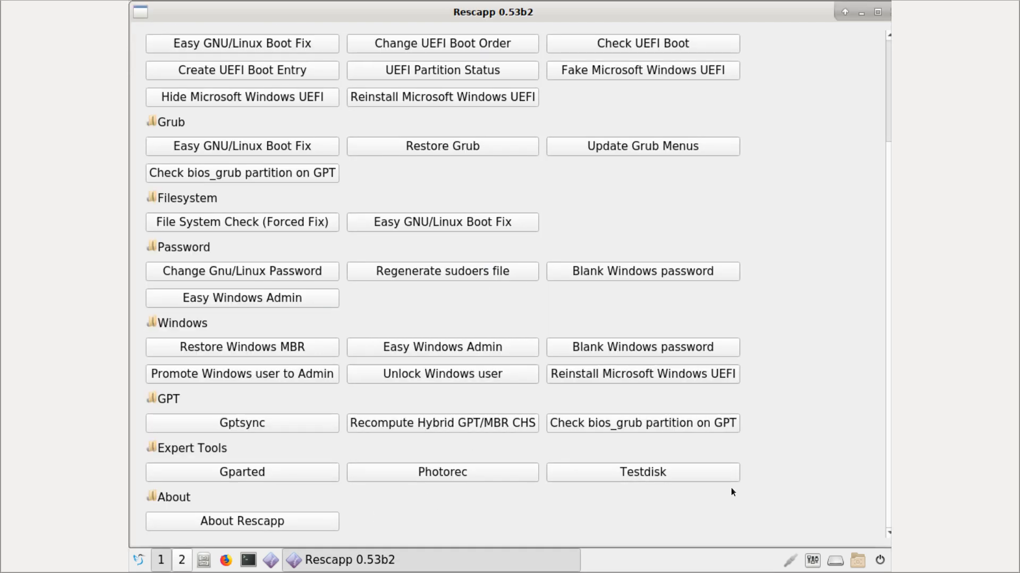
# Step: Run the command testdisk in a new QTerminal window
pyautogui.click(248, 560)
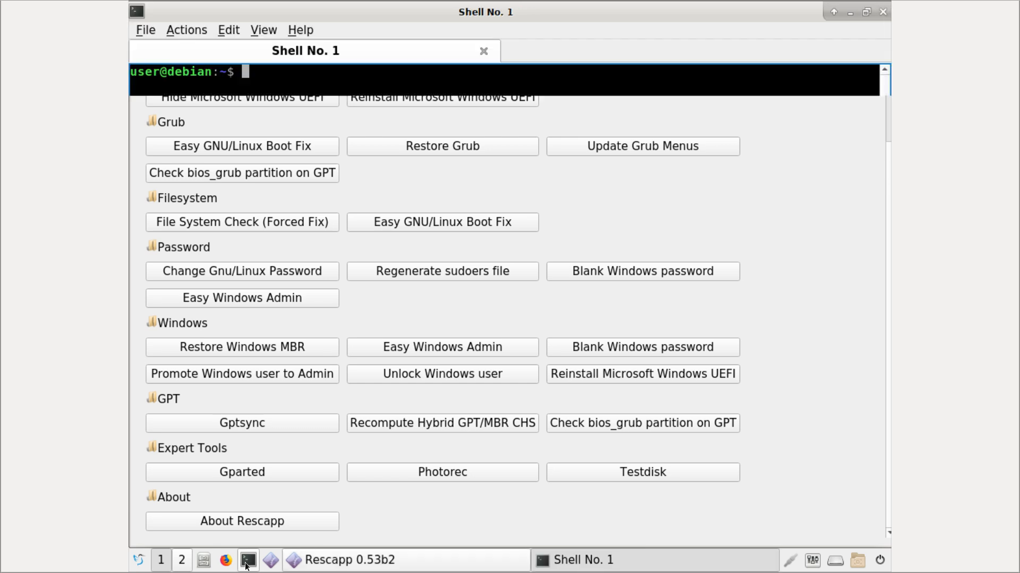
pyautogui.write('testdi')
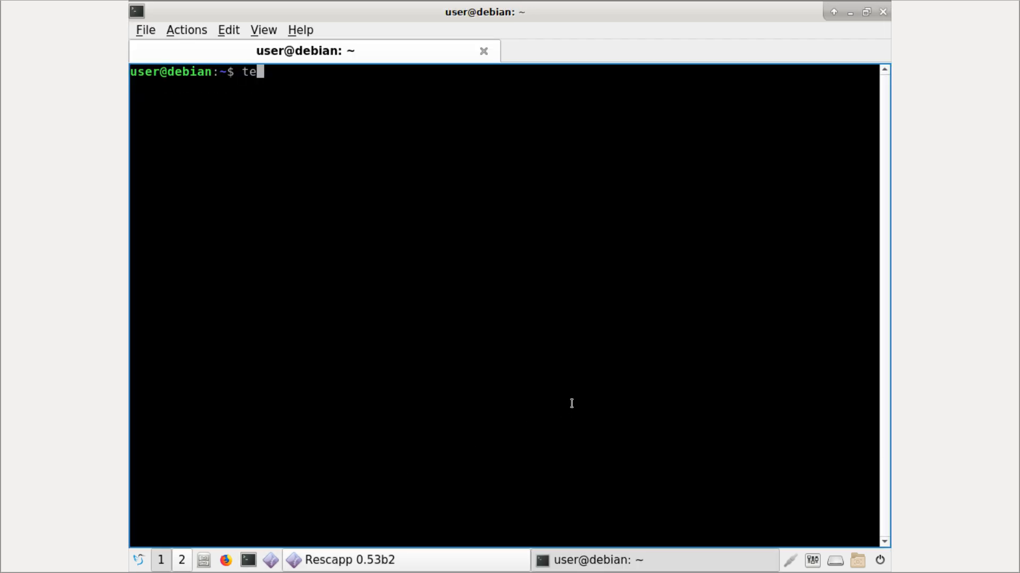
pyautogui.write('sk')
pyautogui.press('Return')
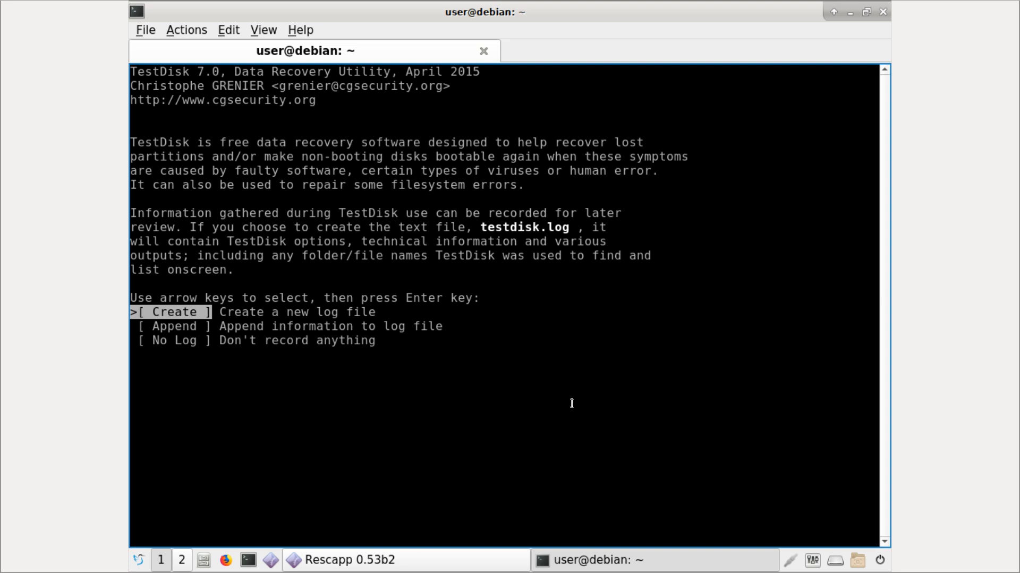
pyautogui.click(143, 559)
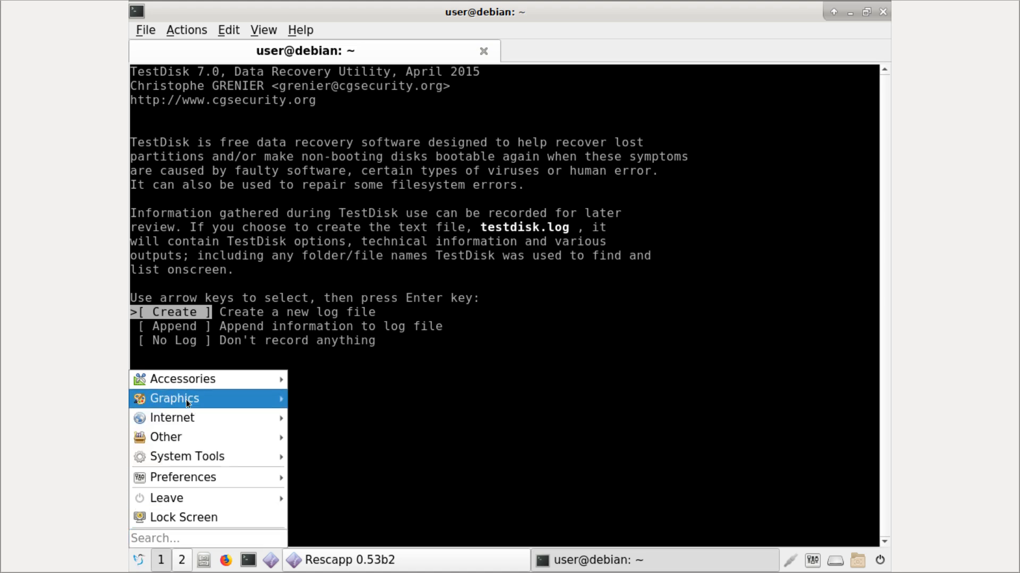
pyautogui.moveTo(196, 384)
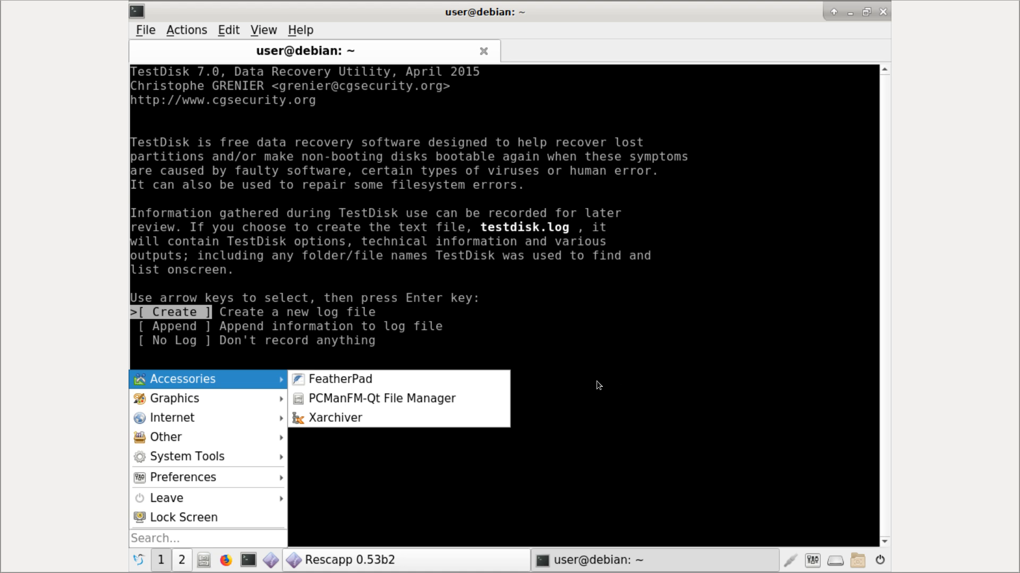
pyautogui.click(634, 415)
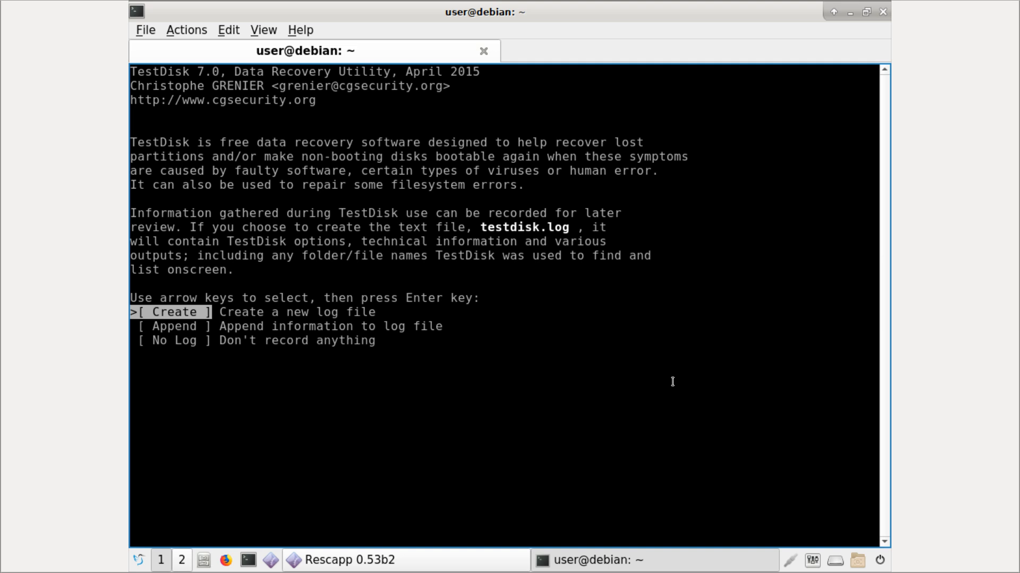
# Step: Create a new TestDisk log file, restart TestDisk as root with Sudo, and create the log again for the root session
pyautogui.press('Return')
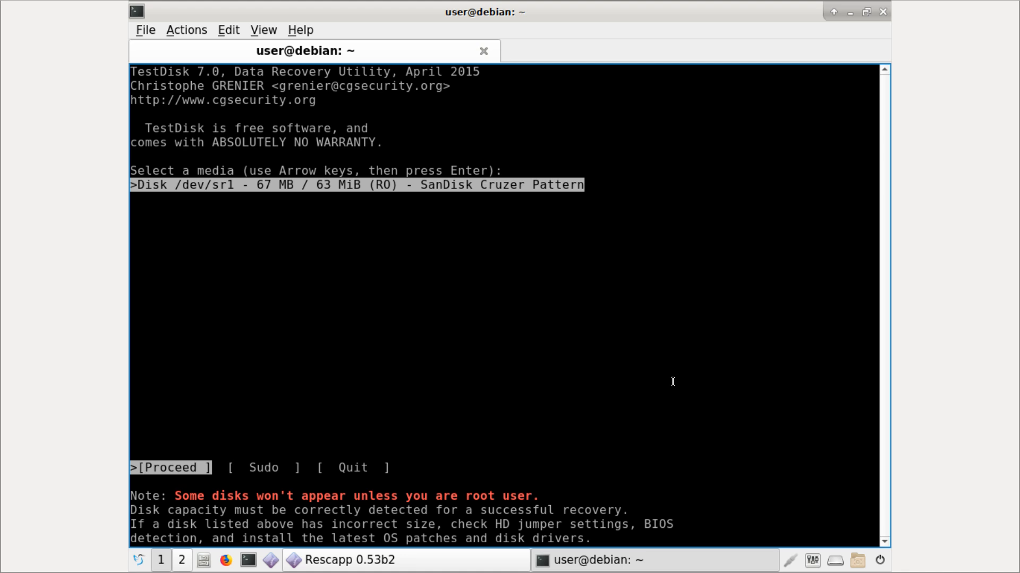
pyautogui.press('Right')
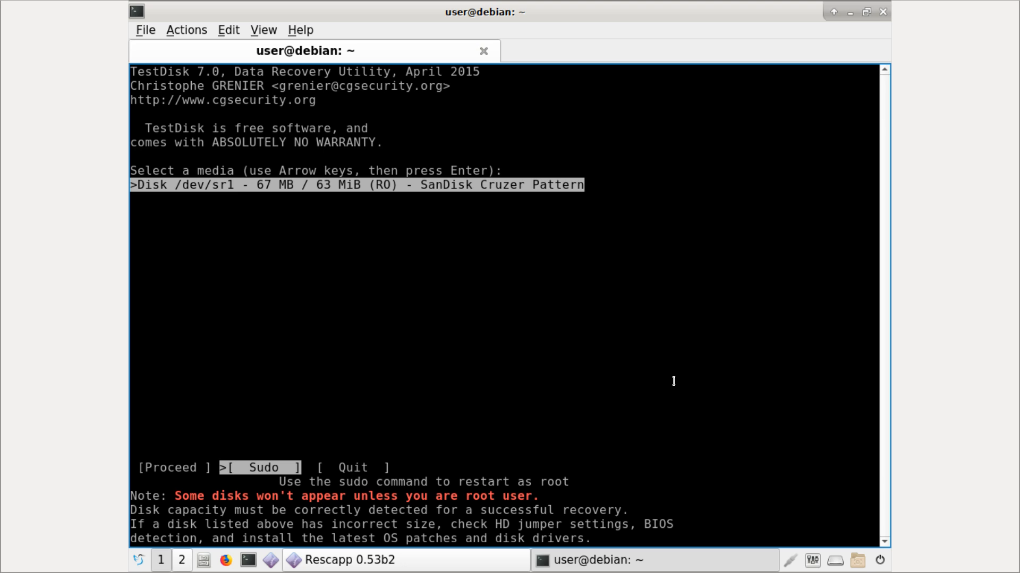
pyautogui.press('Return')
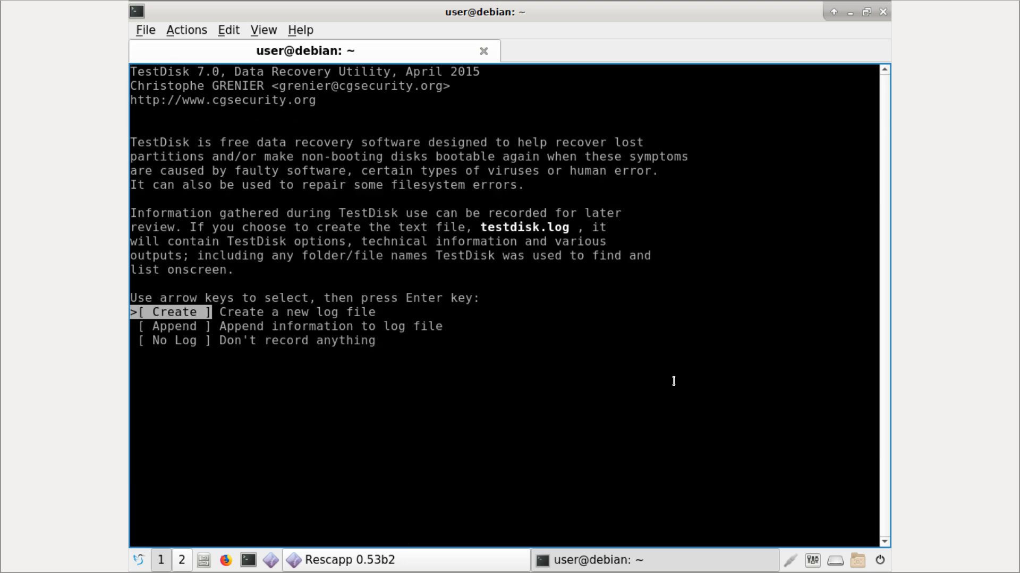
pyautogui.press('Return')
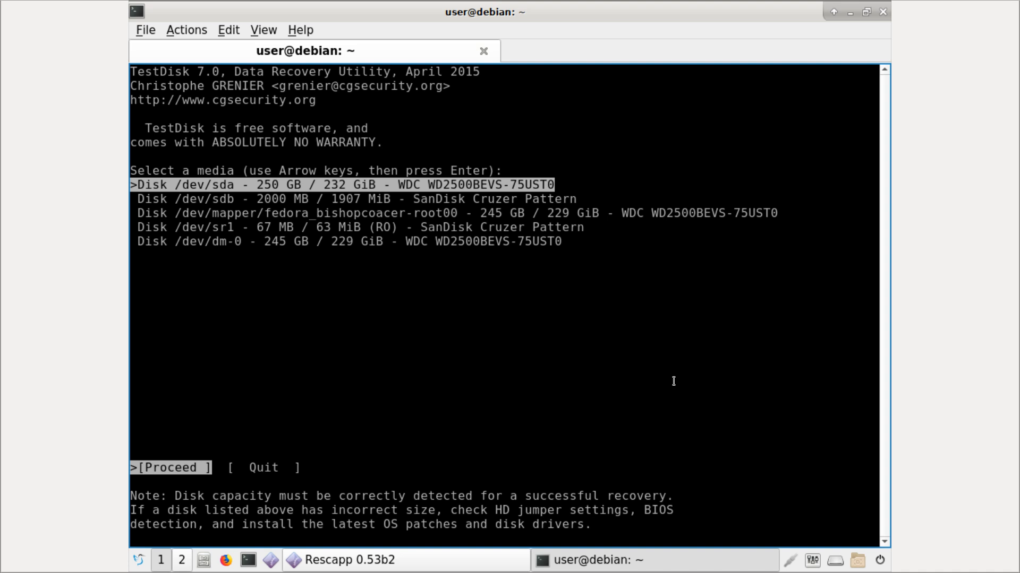
# Step: Go through TestDisk's list of media, choose the disk /dev/sr1, and continue even without write access
pyautogui.press('Down')
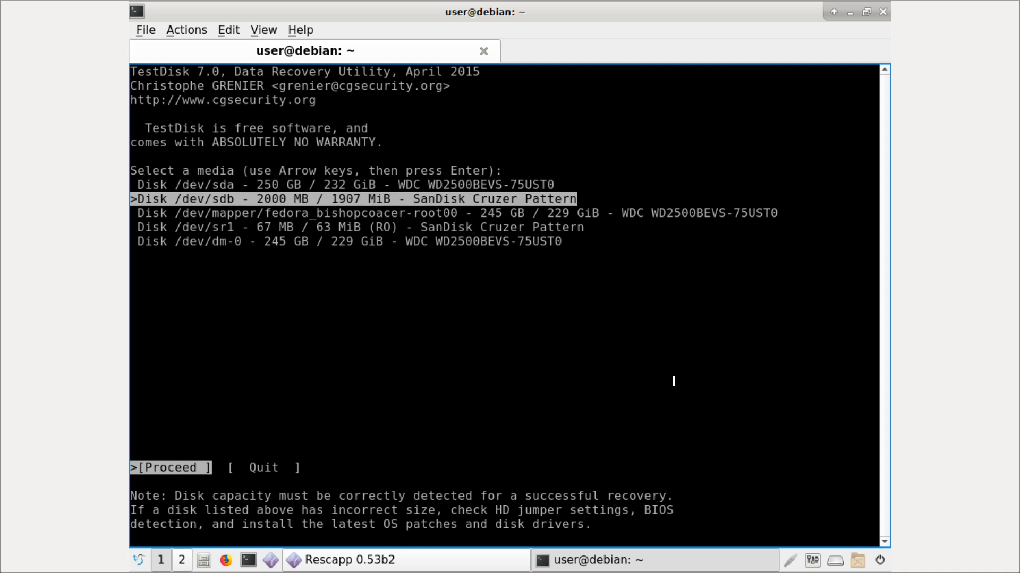
pyautogui.press('Down')
pyautogui.press('Down')
pyautogui.press('Down')
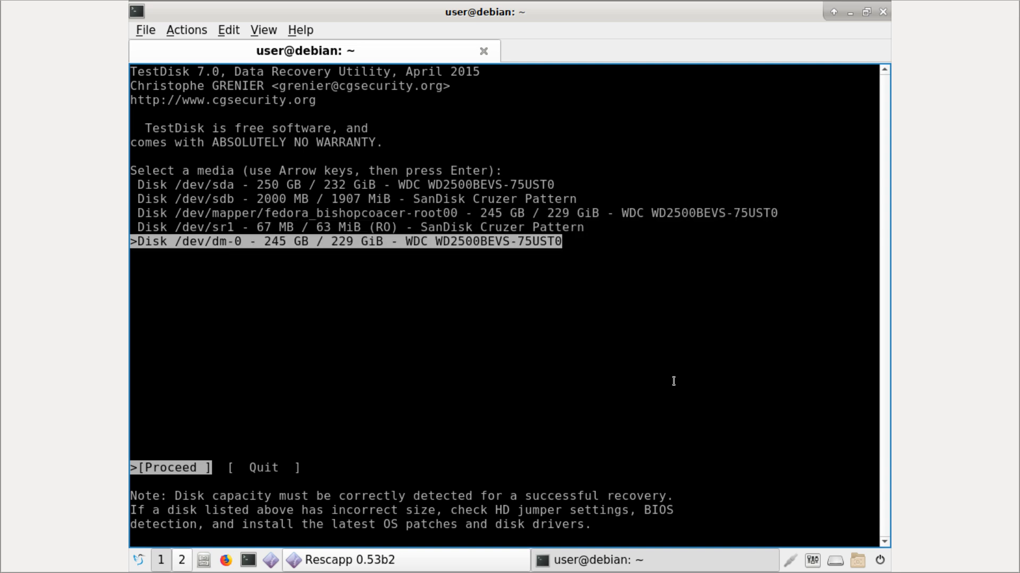
pyautogui.press('Up')
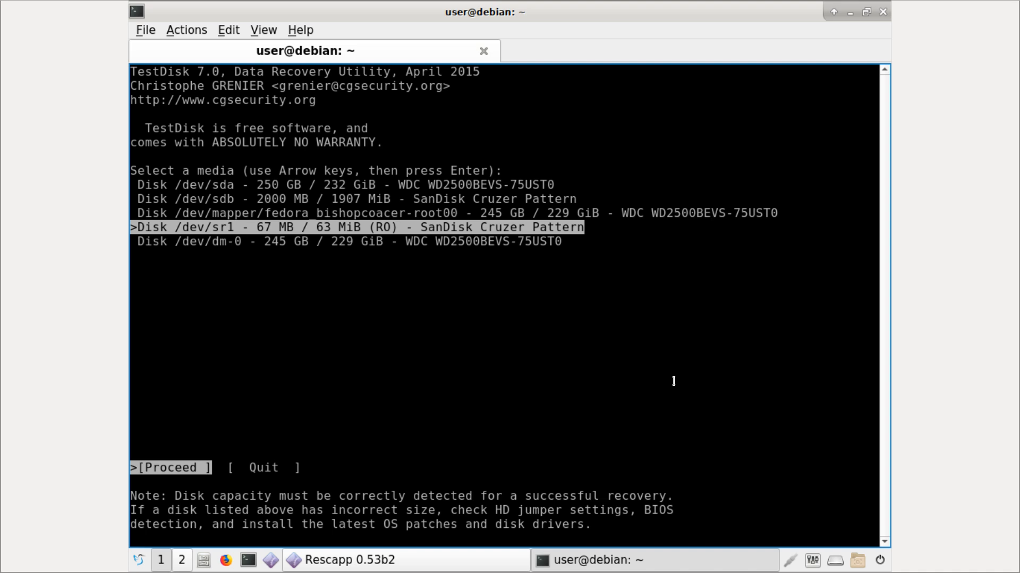
pyautogui.press('Up')
pyautogui.press('Up')
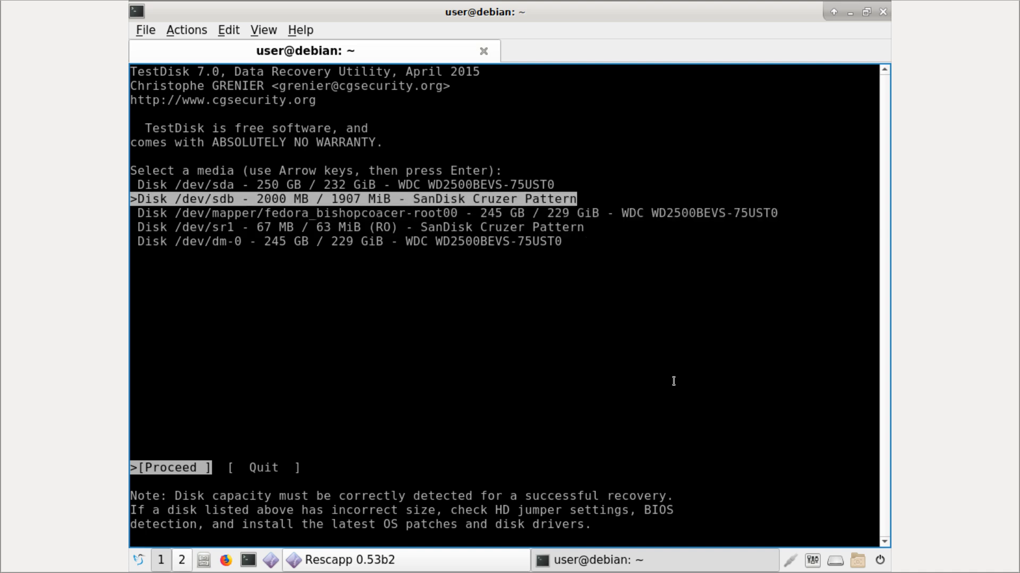
pyautogui.press('Down')
pyautogui.press('Down')
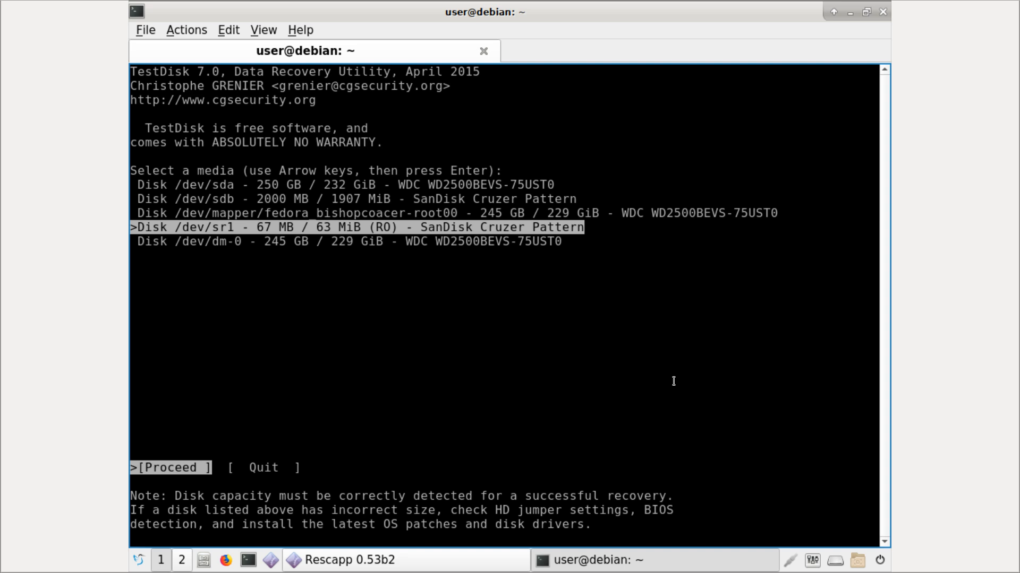
pyautogui.press('Return')
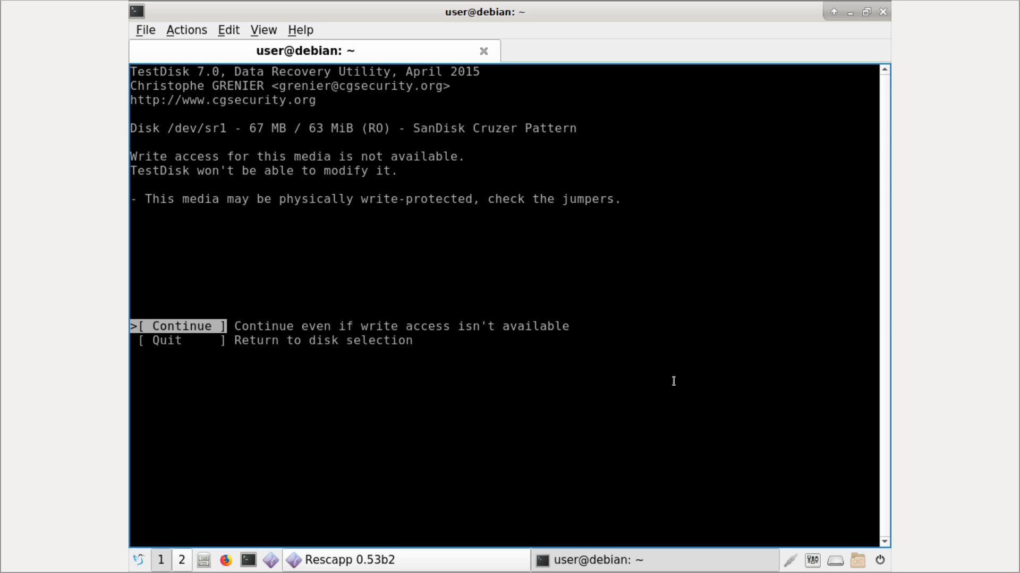
pyautogui.press('Return')
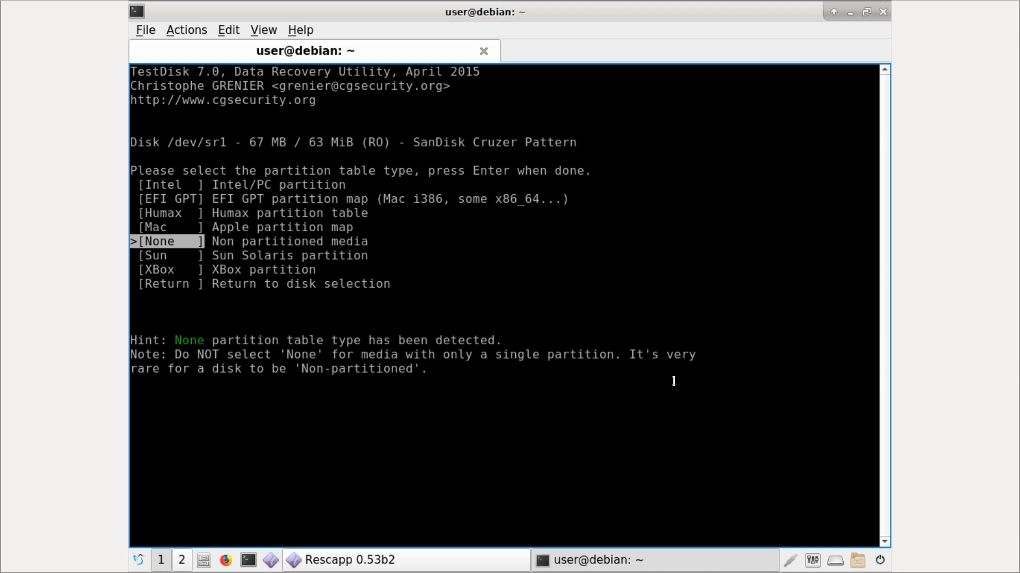
# Step: Choose Intel/PC partition as the partition table type for the disk /dev/sr1
pyautogui.press('Up')
pyautogui.press('Up')
pyautogui.press('Up')
pyautogui.press('Up')
pyautogui.press('Up')
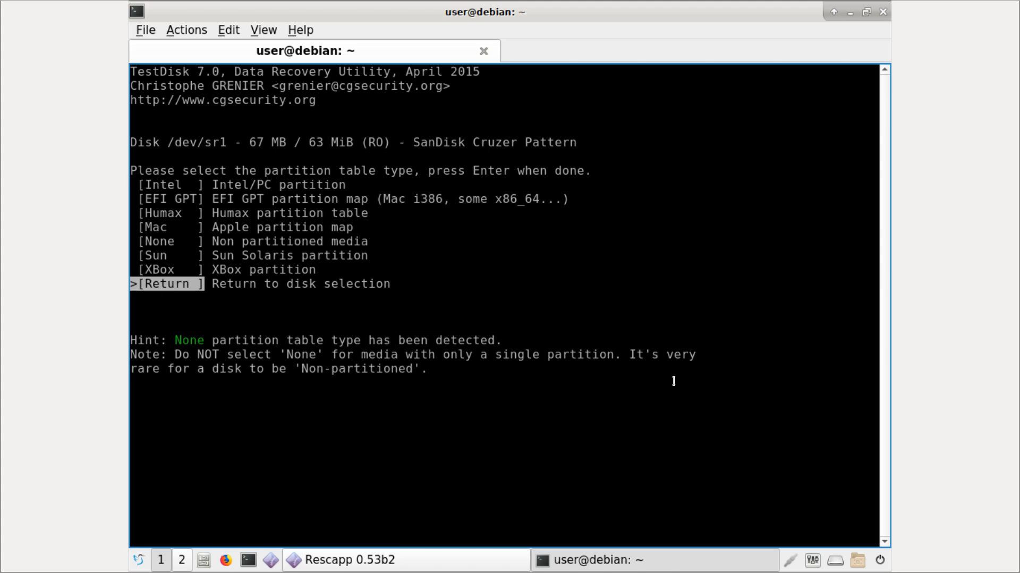
pyautogui.press('Down')
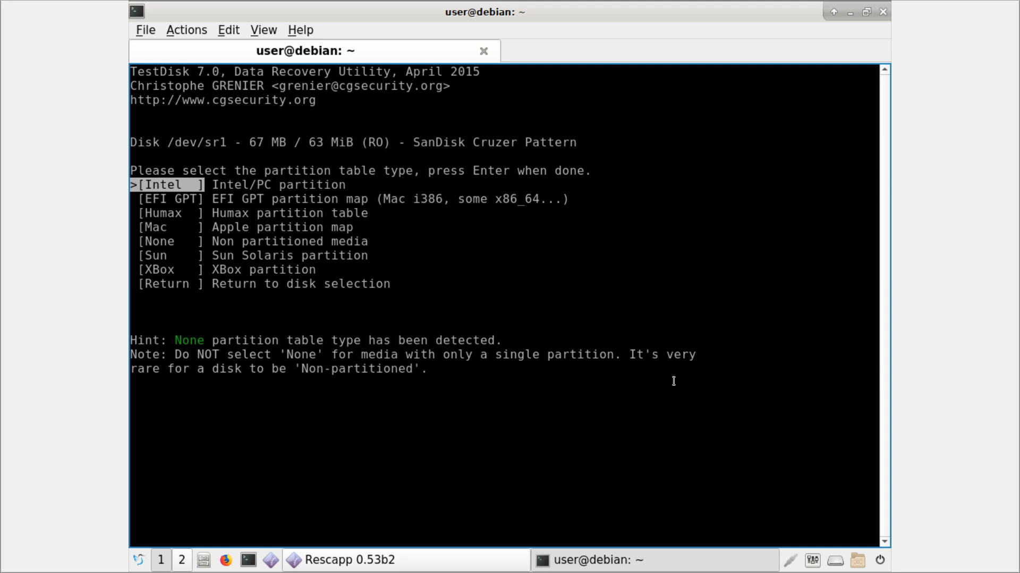
pyautogui.press('Return')
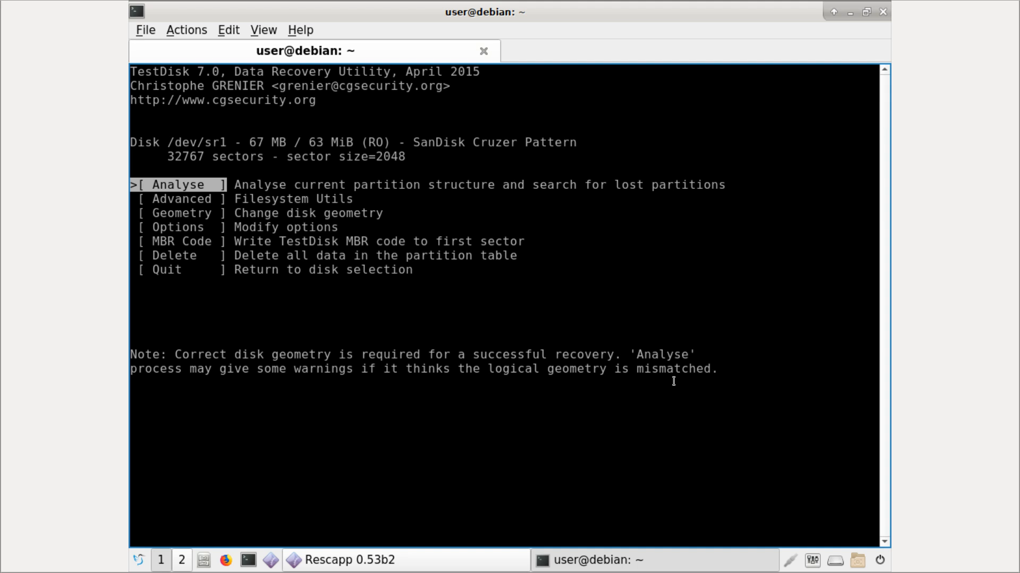
# Step: Examine the operations TestDisk offers for the disk /dev/sr1, from Analyse through to Quit
pyautogui.press('Down')
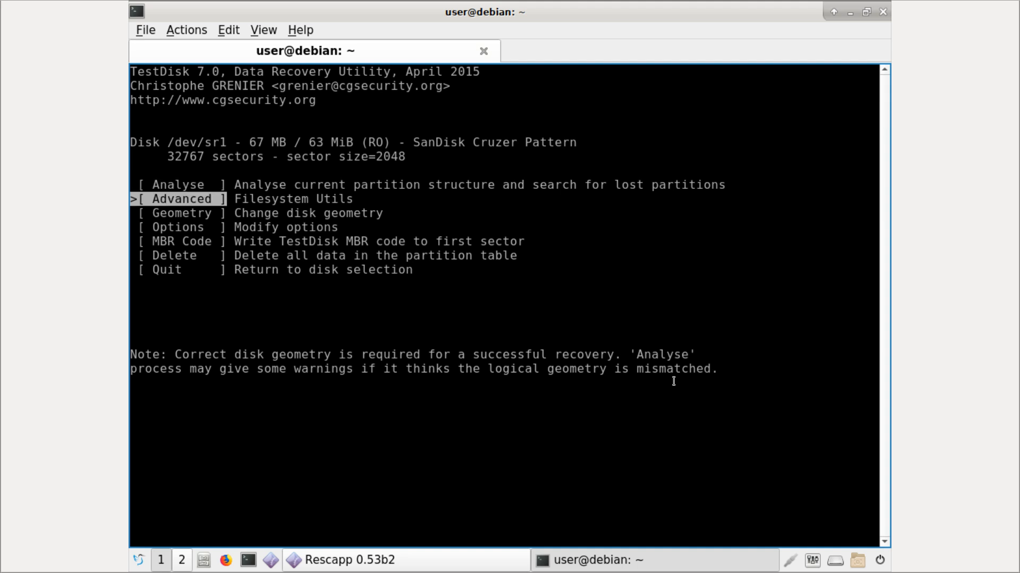
pyautogui.press('Up')
pyautogui.press('Down')
pyautogui.press('Down')
pyautogui.press('Down')
pyautogui.press('Down')
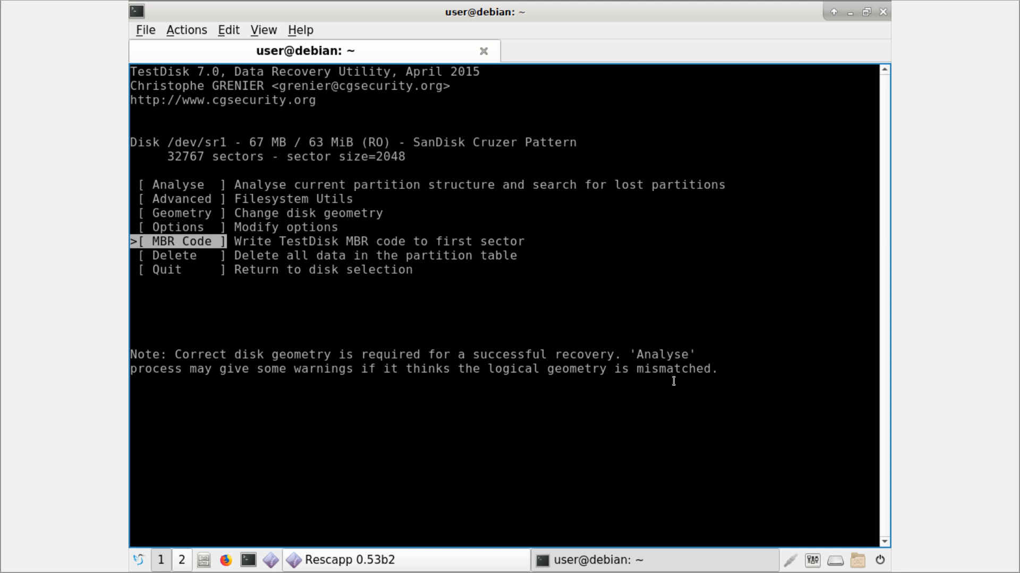
pyautogui.press('Down')
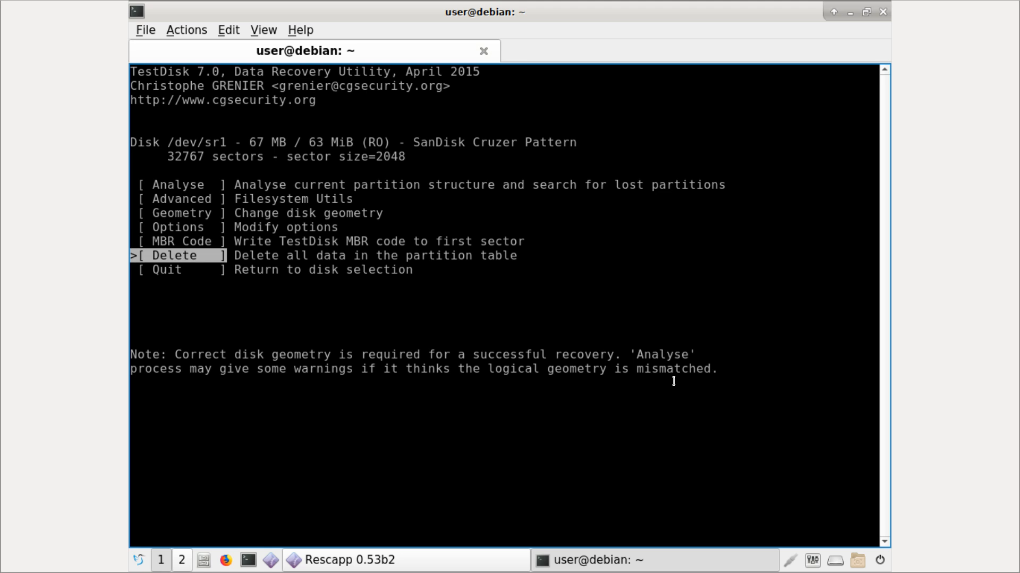
pyautogui.press('Down')
pyautogui.press('Up')
pyautogui.press('Up')
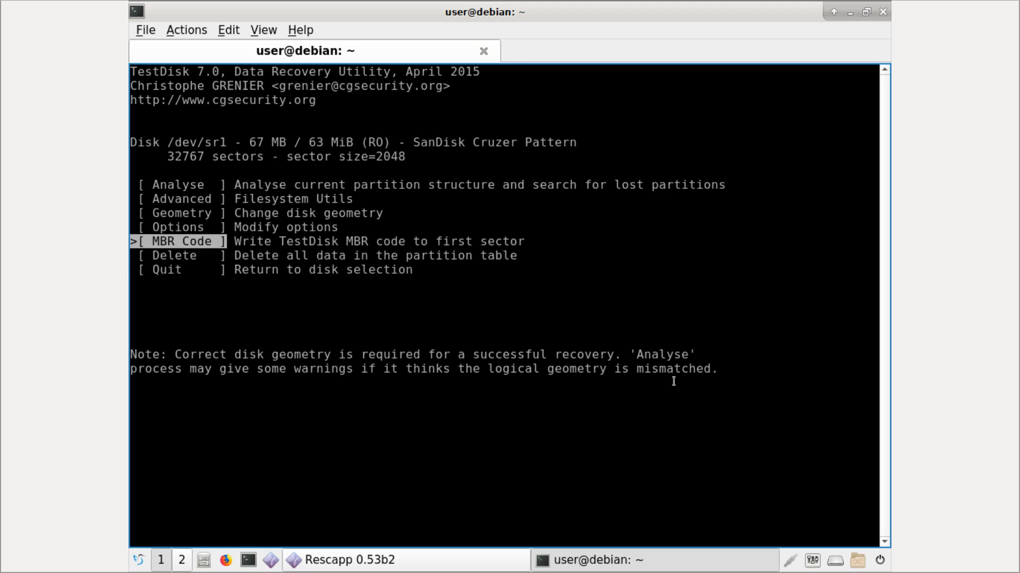
pyautogui.press('Up')
pyautogui.press('Up')
pyautogui.press('Up')
pyautogui.press('Up')
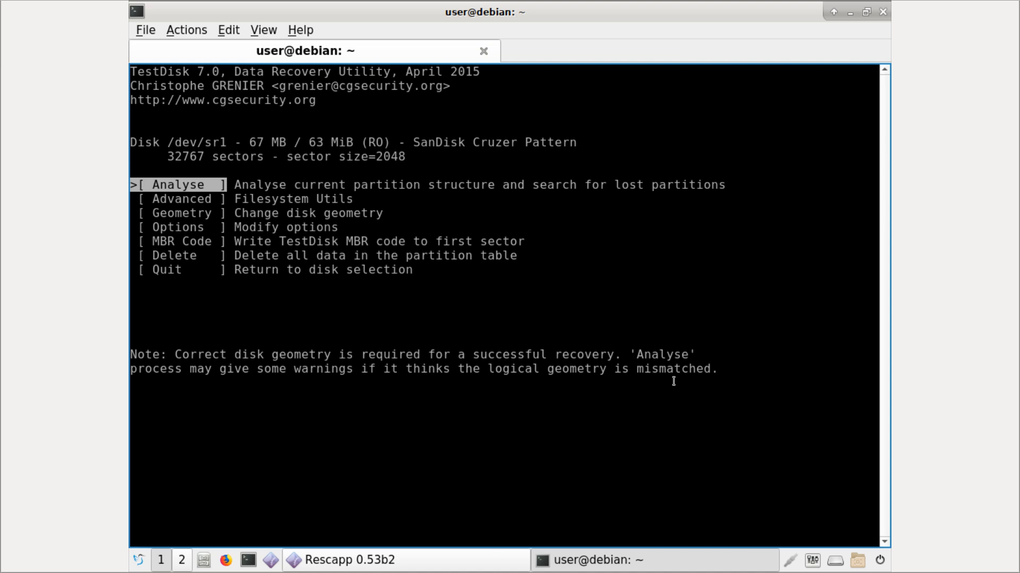
pyautogui.press('Down')
pyautogui.press('Down')
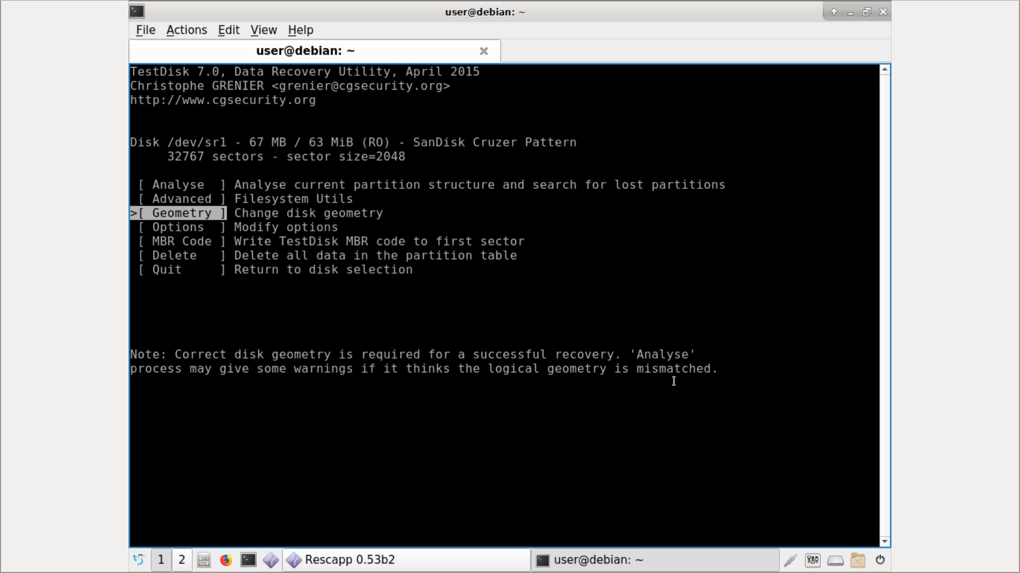
pyautogui.press('Down')
pyautogui.press('Down')
pyautogui.press('Down')
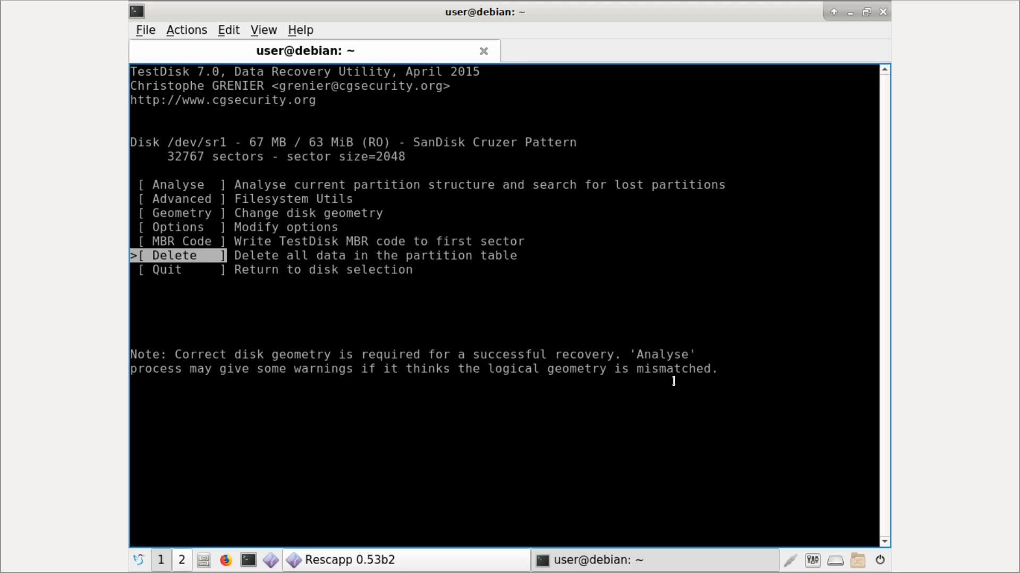
pyautogui.press('Down')
pyautogui.press('Up')
pyautogui.press('Up')
pyautogui.press('Up')
pyautogui.press('Up')
pyautogui.press('Up')
pyautogui.press('Up')
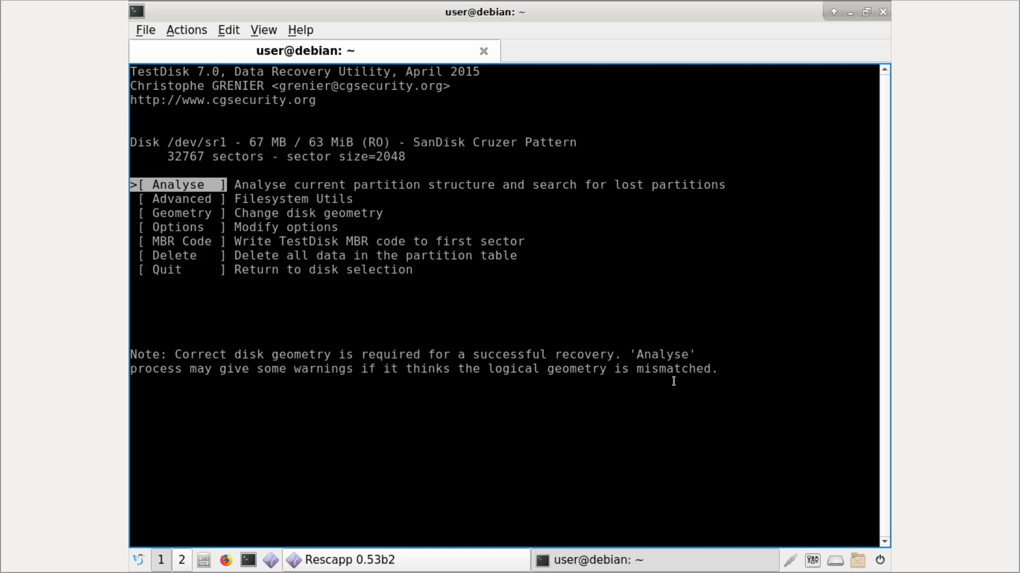
# Step: Analyse the current partition structure of /dev/sr1, and close the terminal window
pyautogui.press('Return')
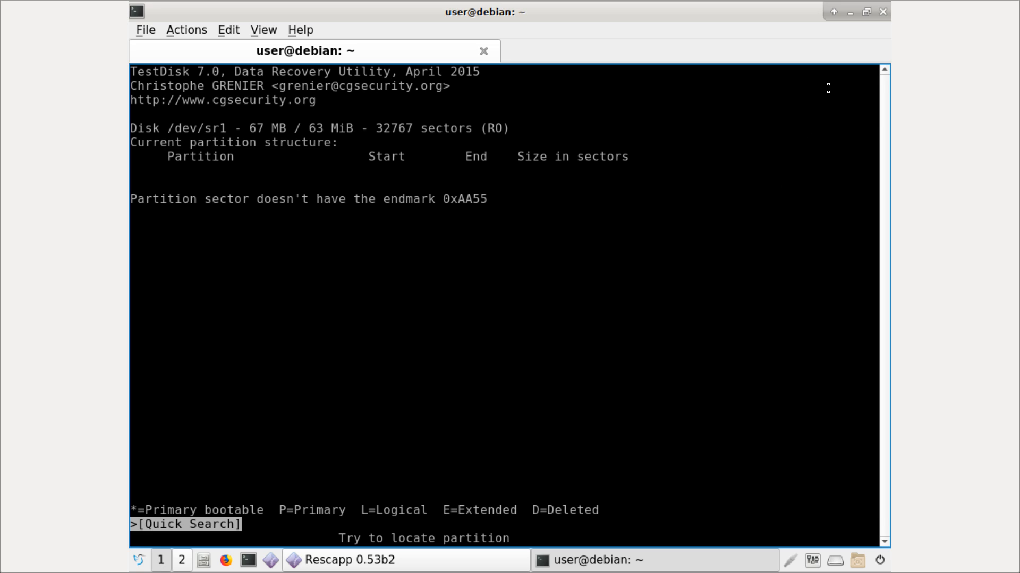
pyautogui.click(882, 12)
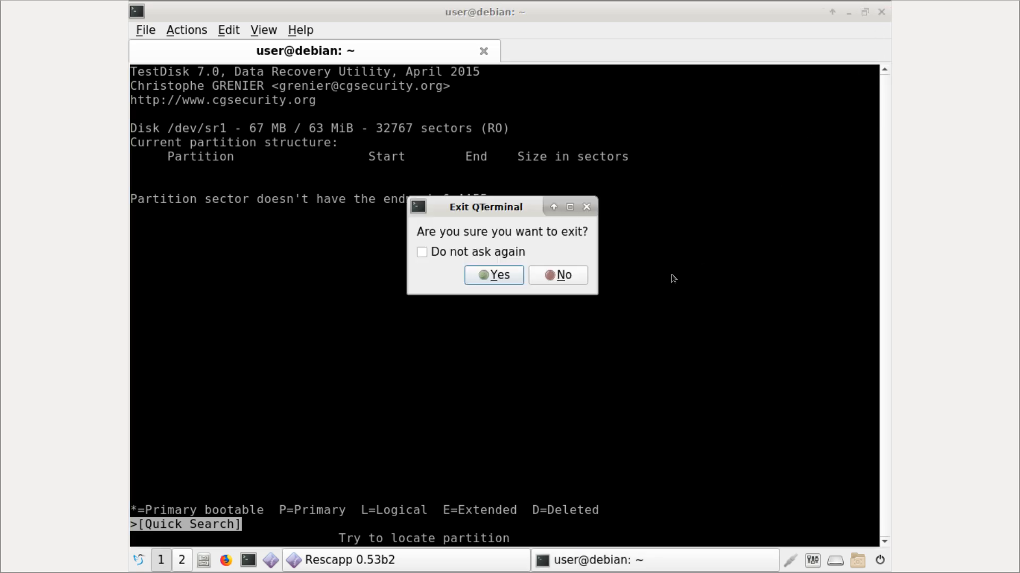
pyautogui.click(501, 275)
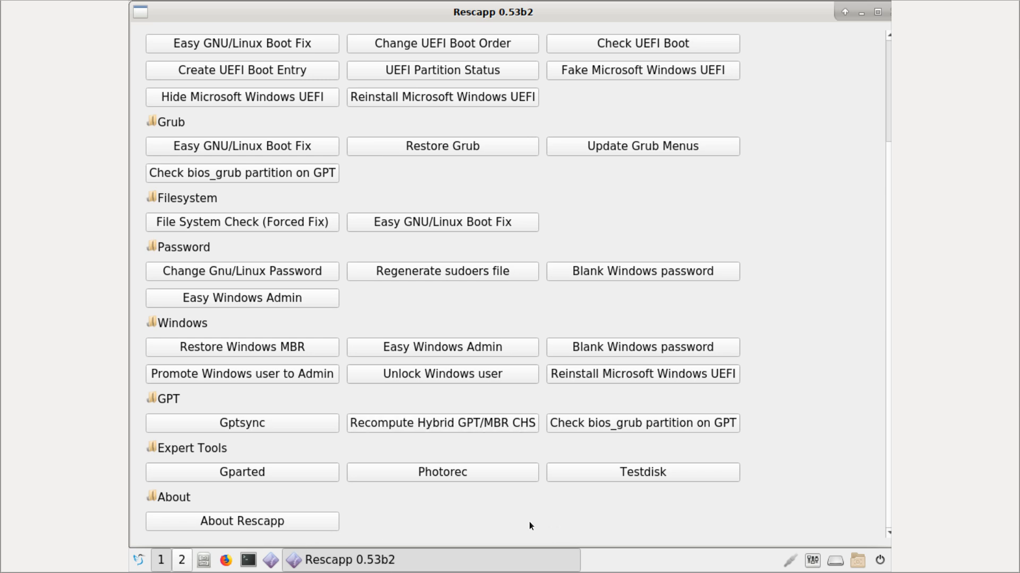
# Step: Open a new QTerminal window and try to switch to the root user with su
pyautogui.click(249, 561)
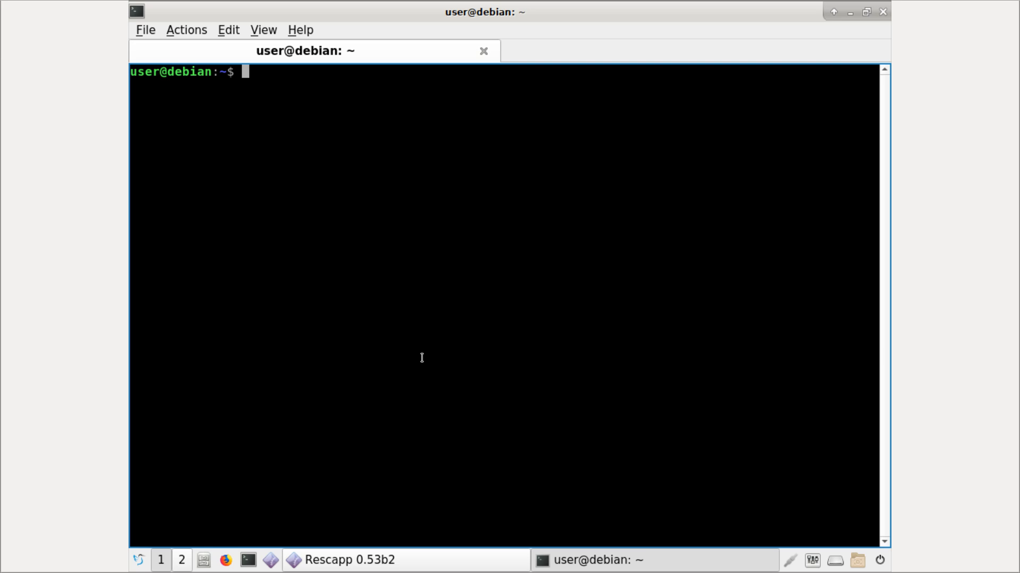
pyautogui.write('su')
pyautogui.press('Return')
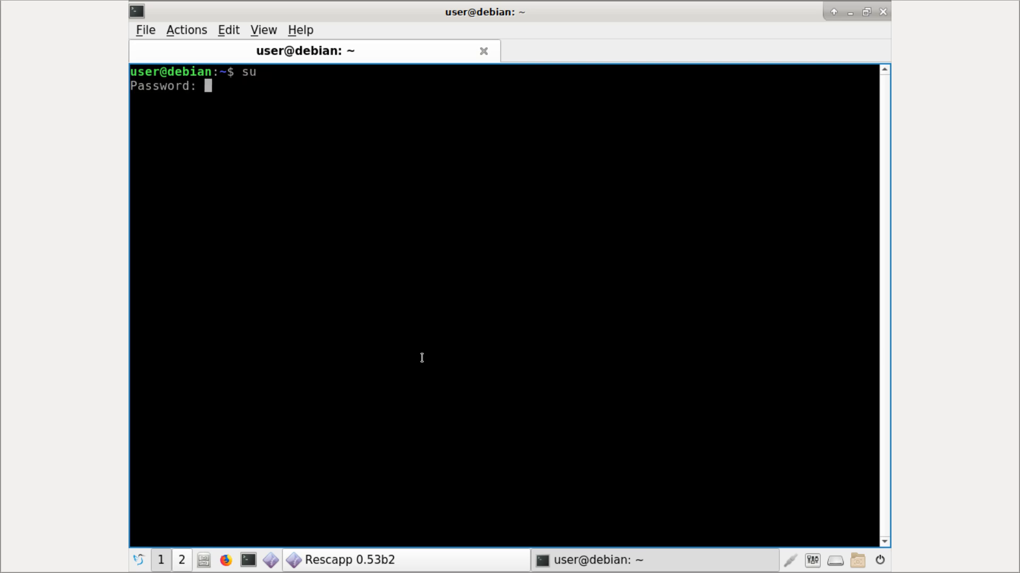
pyautogui.press('Return')
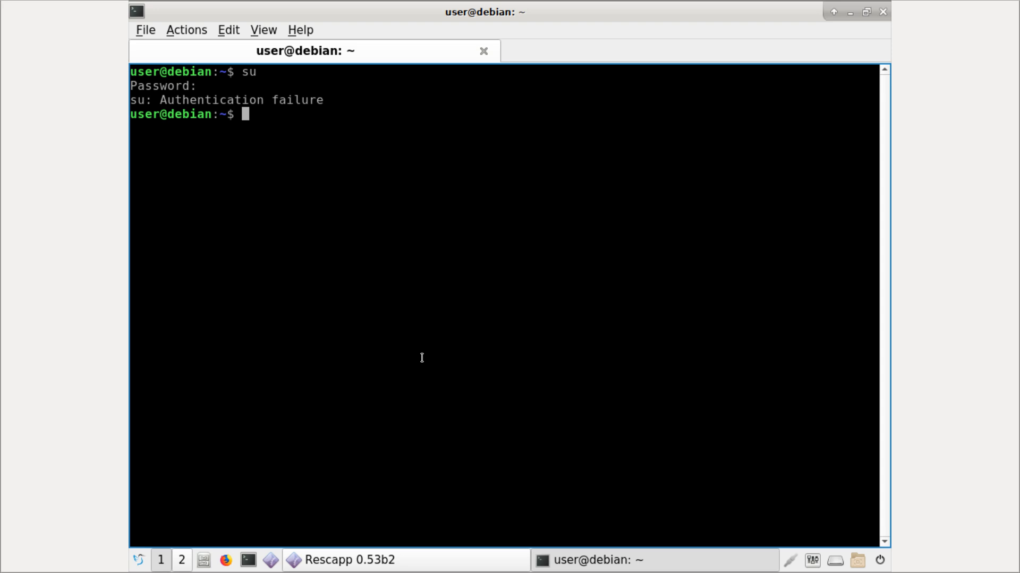
# Step: Run testdisk with a new log file, restart it as root with Sudo, and create the log again for the root session
pyautogui.write('testdisk')
pyautogui.press('Return')
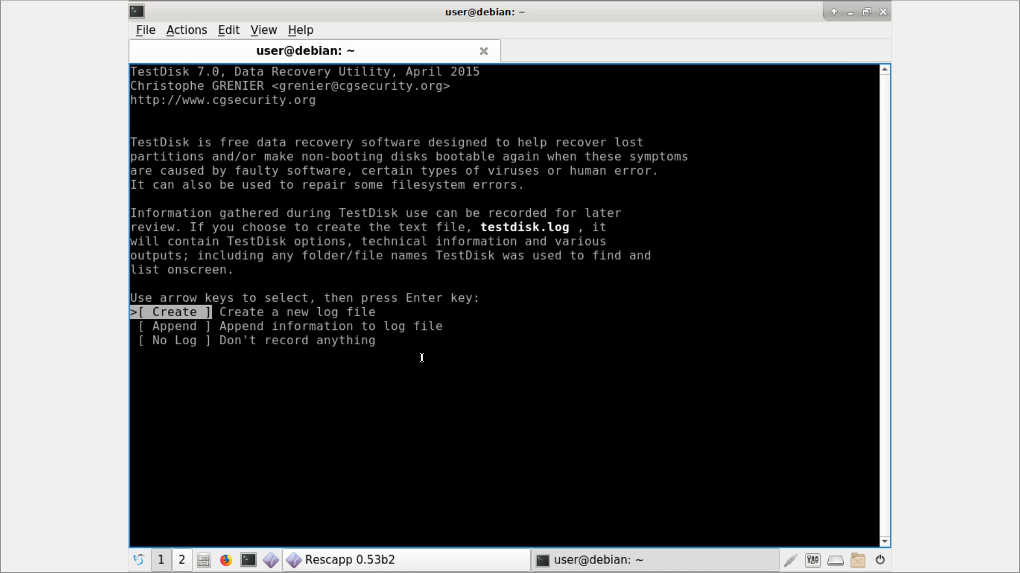
pyautogui.press('Return')
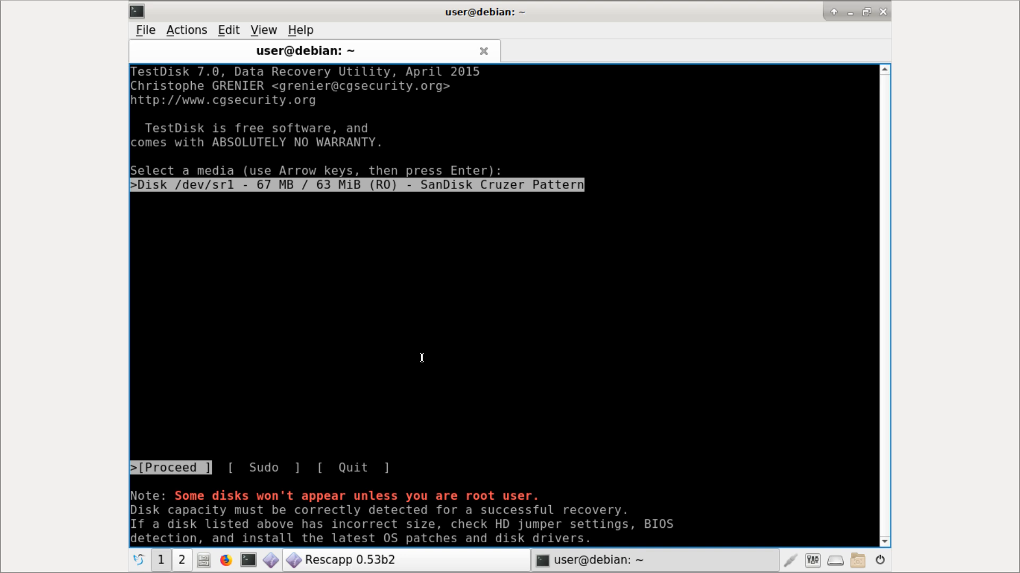
pyautogui.press('Right')
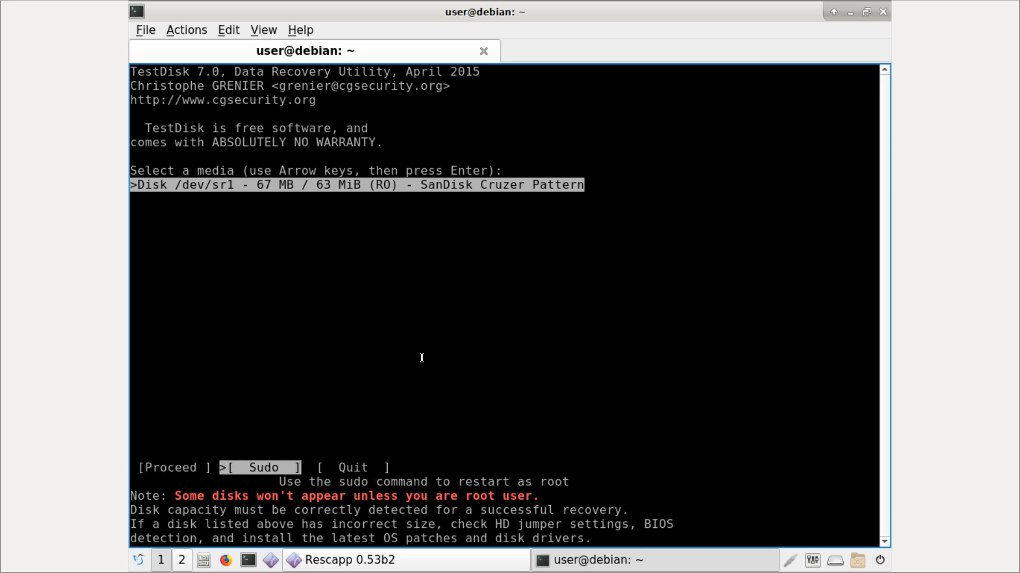
pyautogui.press('Return')
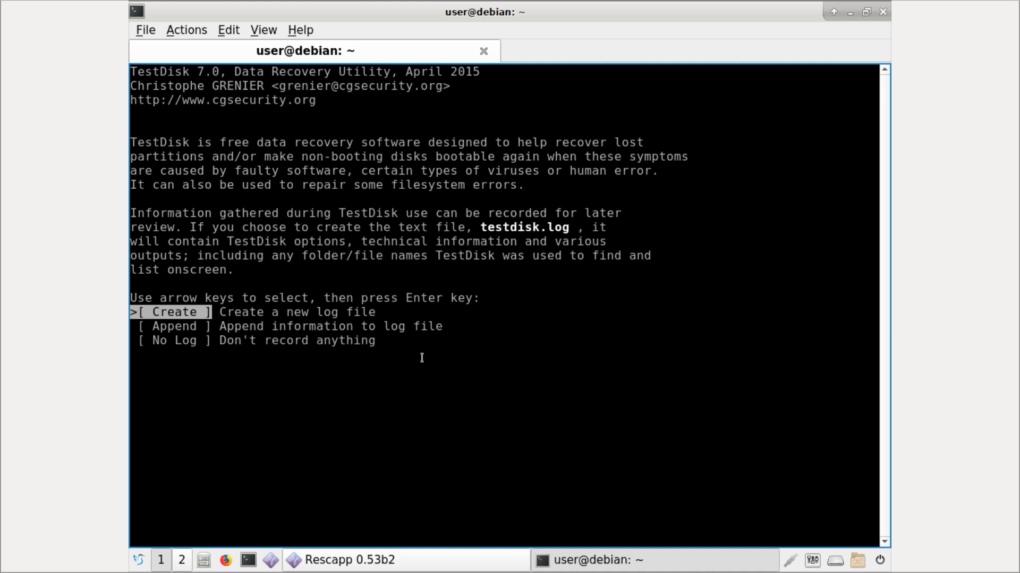
pyautogui.press('Return')
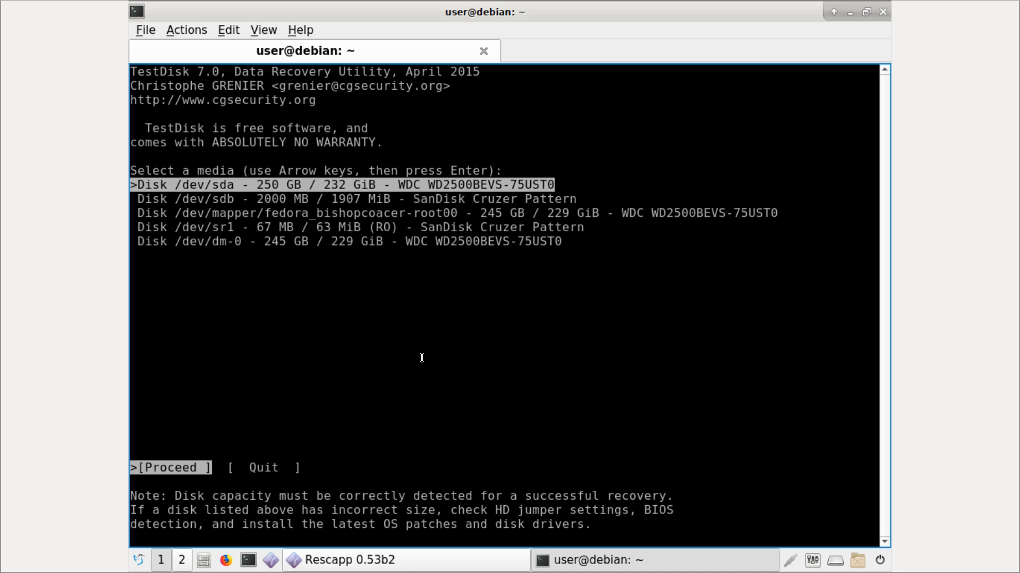
# Step: Choose the disk /dev/sda with the Intel/PC partition table type and analyse its current partition structure
pyautogui.press('Return')
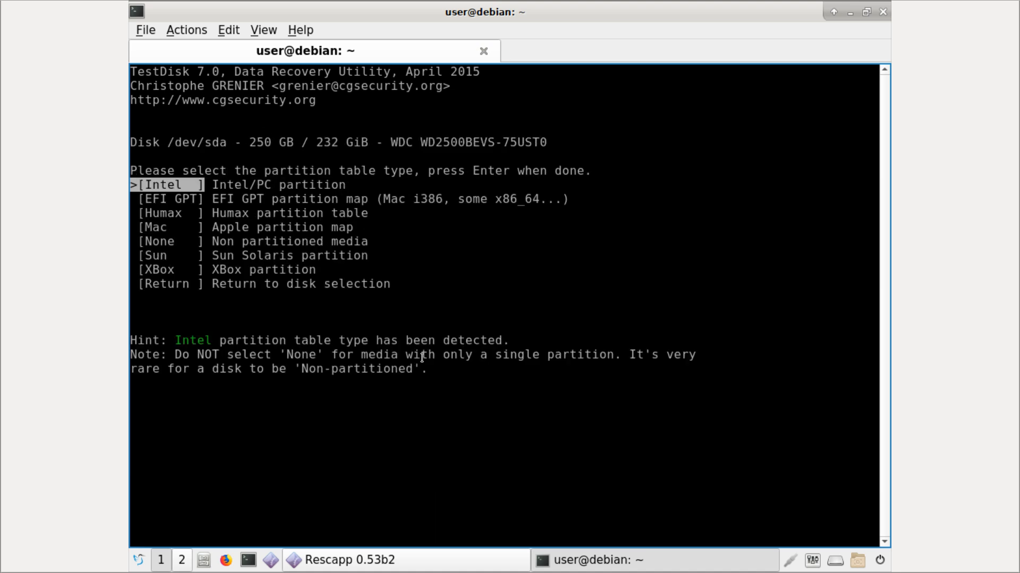
pyautogui.press('Return')
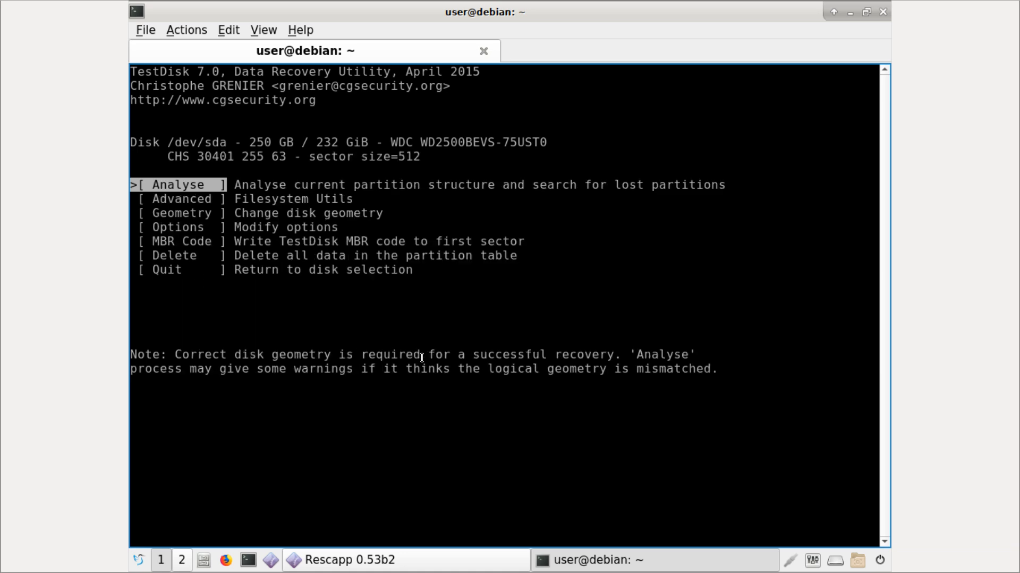
pyautogui.press('Return')
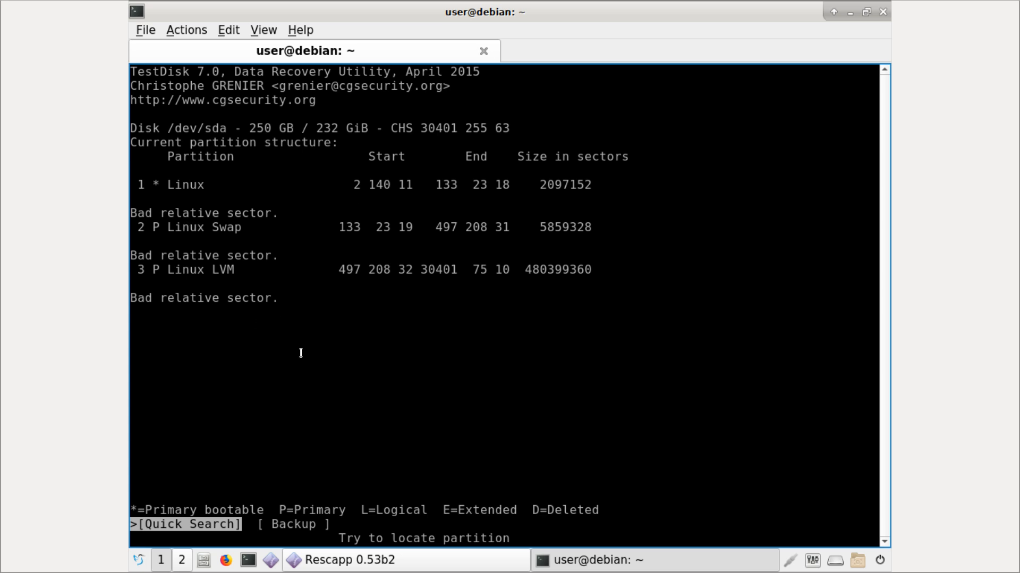
# Step: Run Quick Search on /dev/sda, continue with Deeper Search, and stop that search early
pyautogui.press('Return')
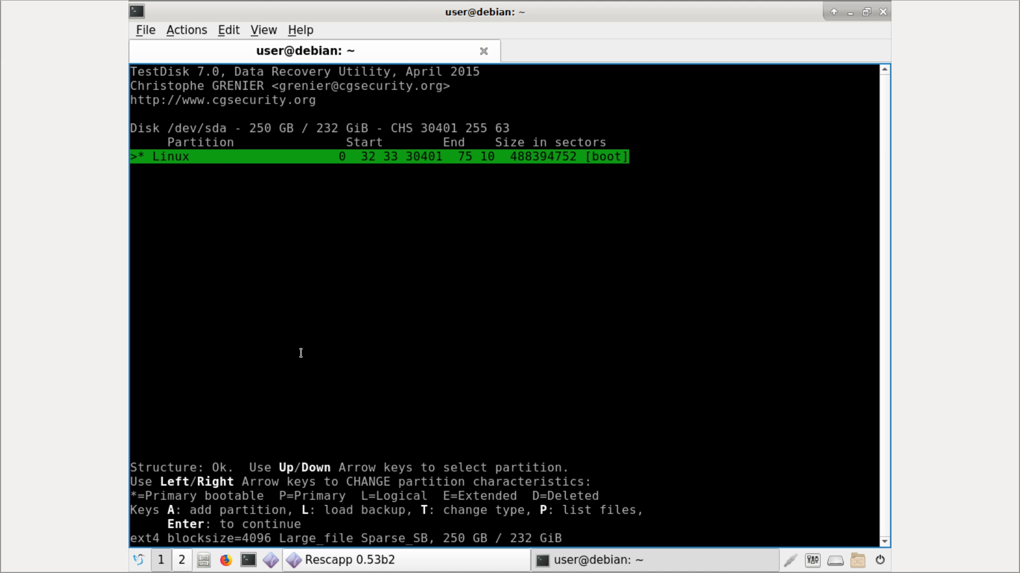
pyautogui.press('Return')
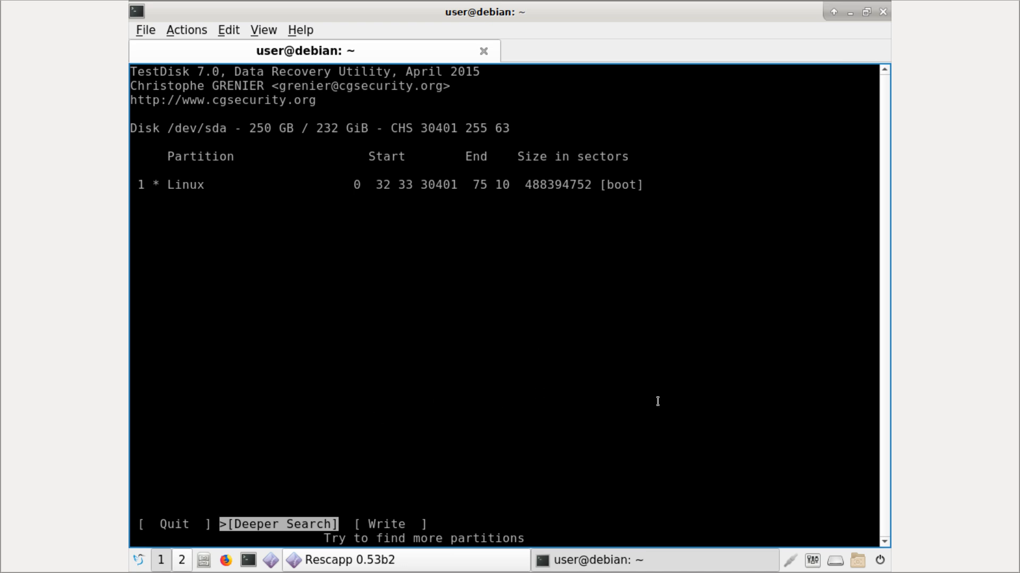
pyautogui.press('Return')
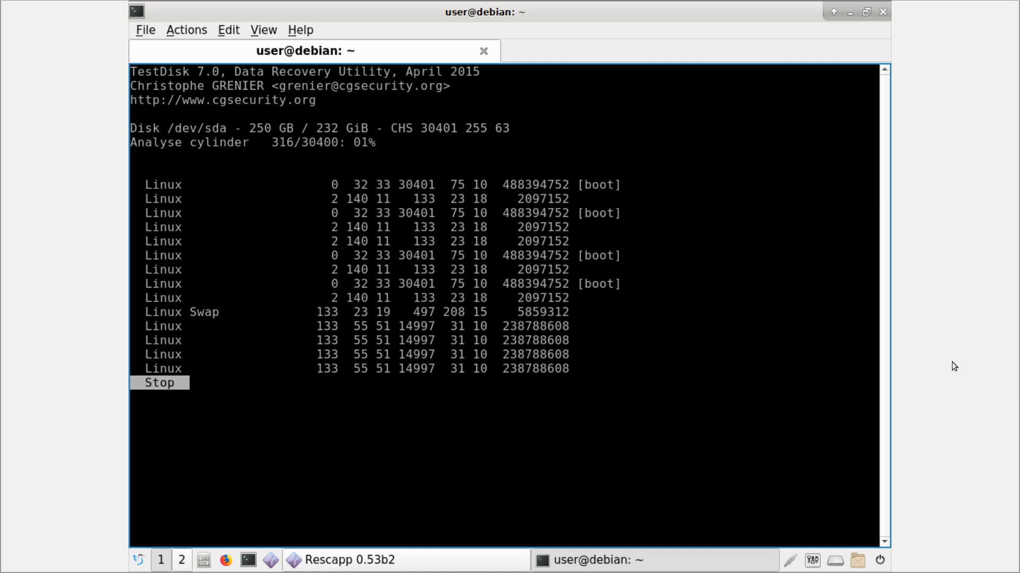
pyautogui.press('Return')
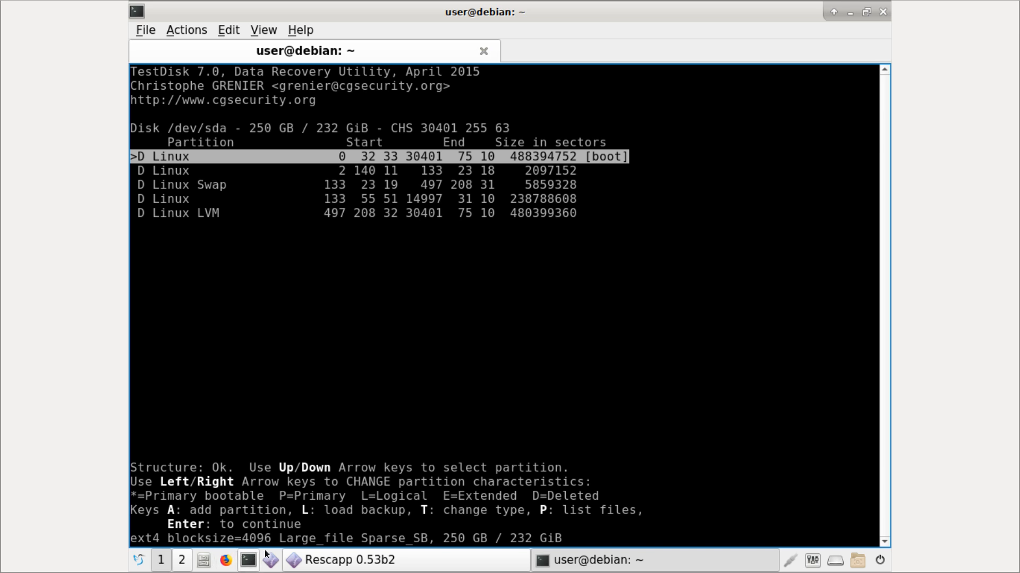
# Step: Look through the partitions found on /dev/sda from first to last, and close the terminal window
pyautogui.press('pagedown')
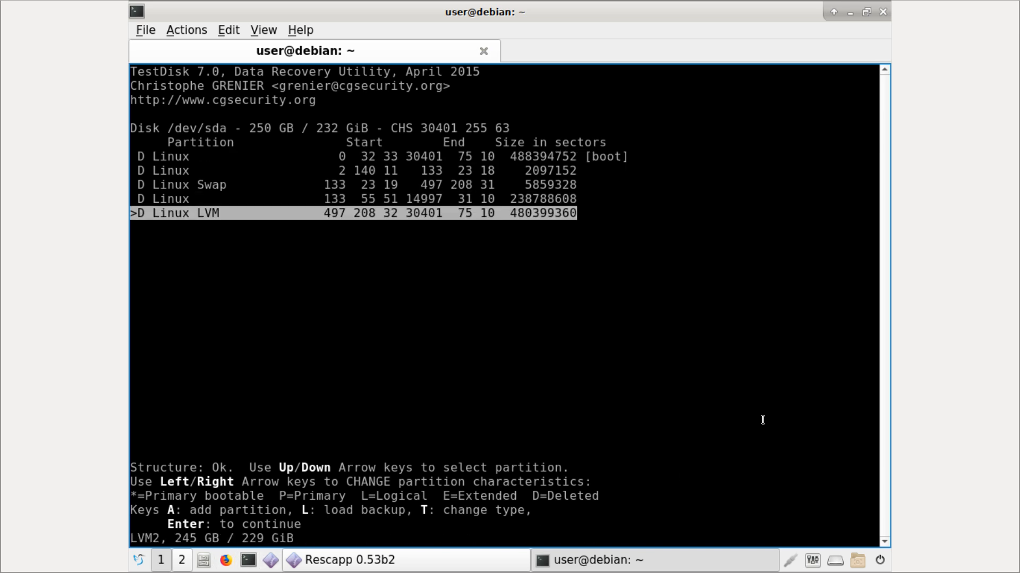
pyautogui.press('pageup')
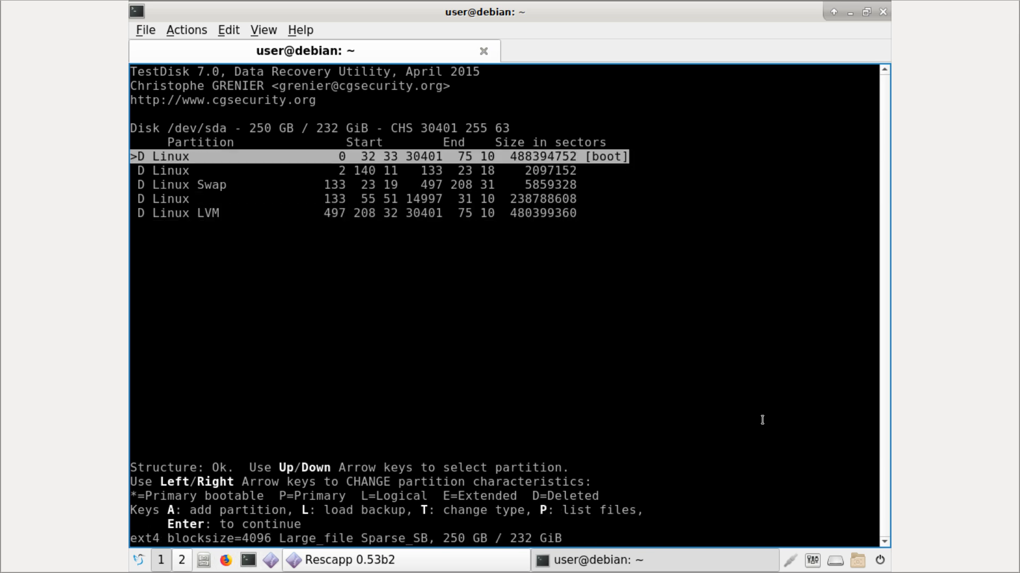
pyautogui.click(884, 15)
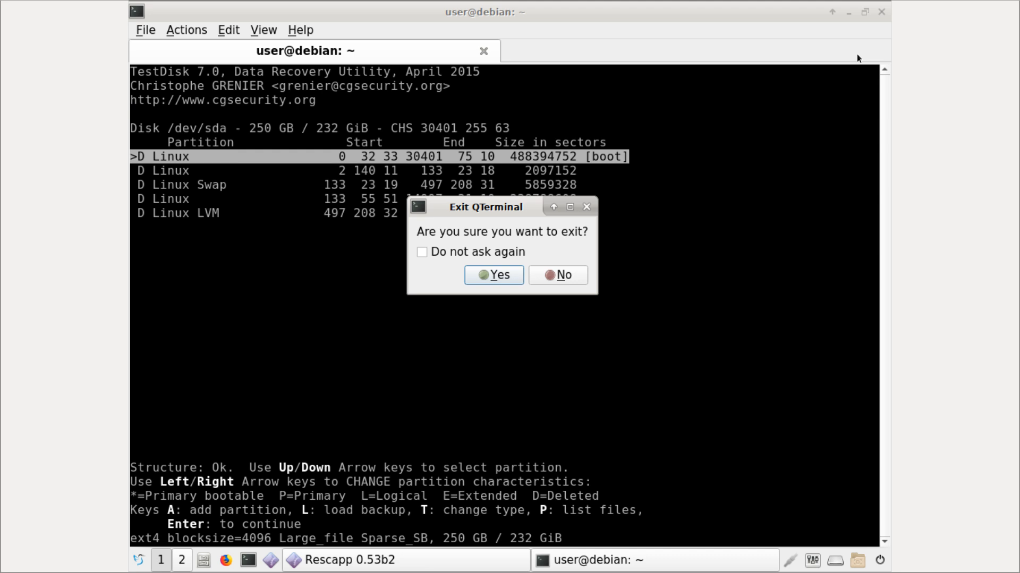
pyautogui.click(502, 277)
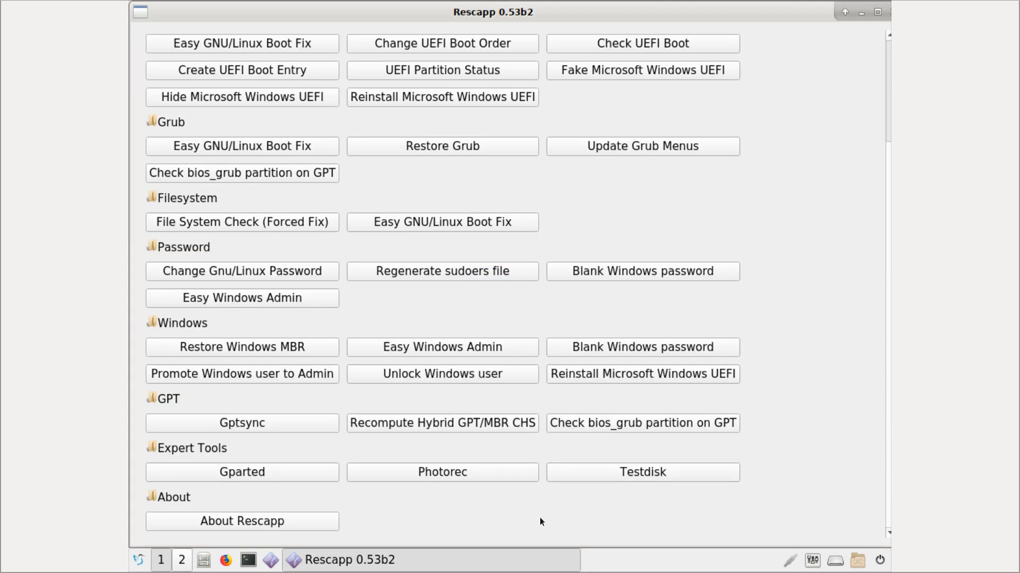
pyautogui.scroll(5, 773, 431)
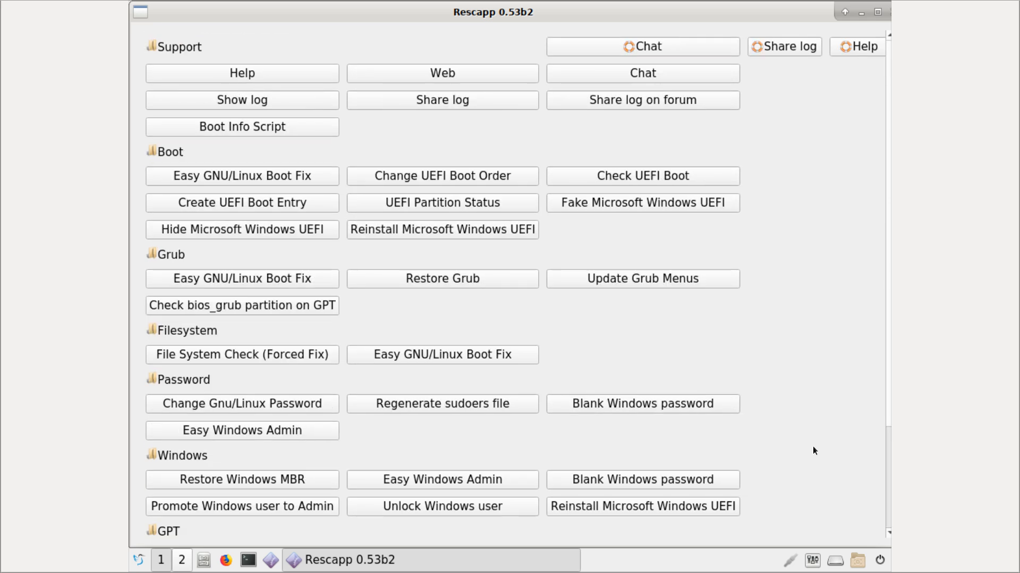
pyautogui.scroll(-5, 813, 451)
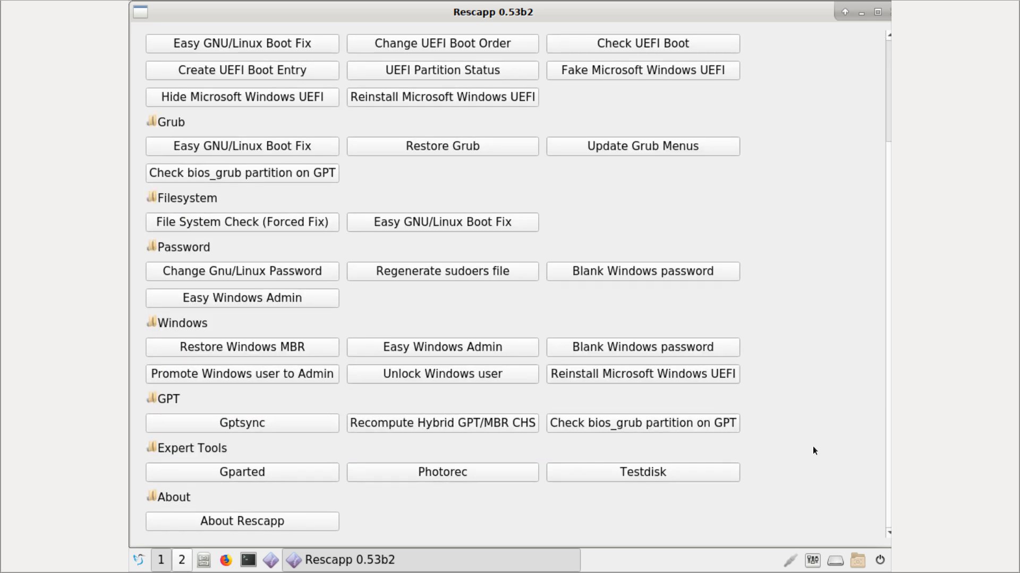
pyautogui.scroll(5, 813, 451)
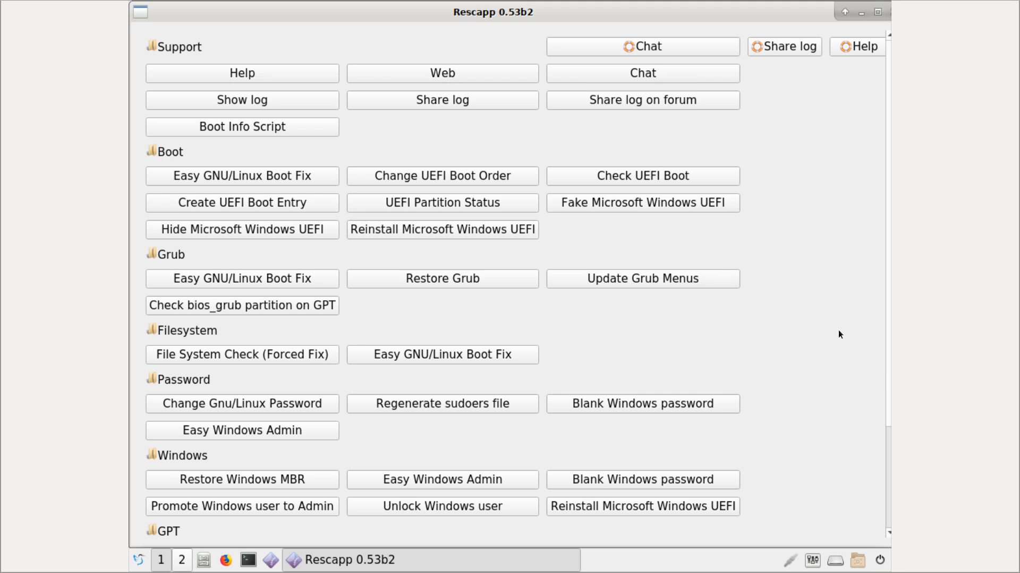
pyautogui.scroll(-5, 826, 393)
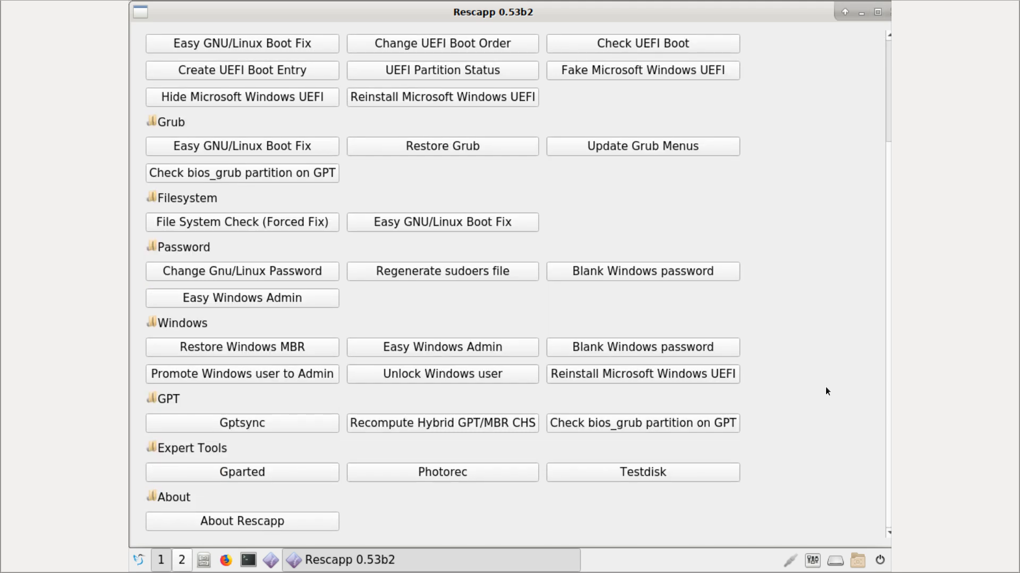
pyautogui.scroll(5, 826, 391)
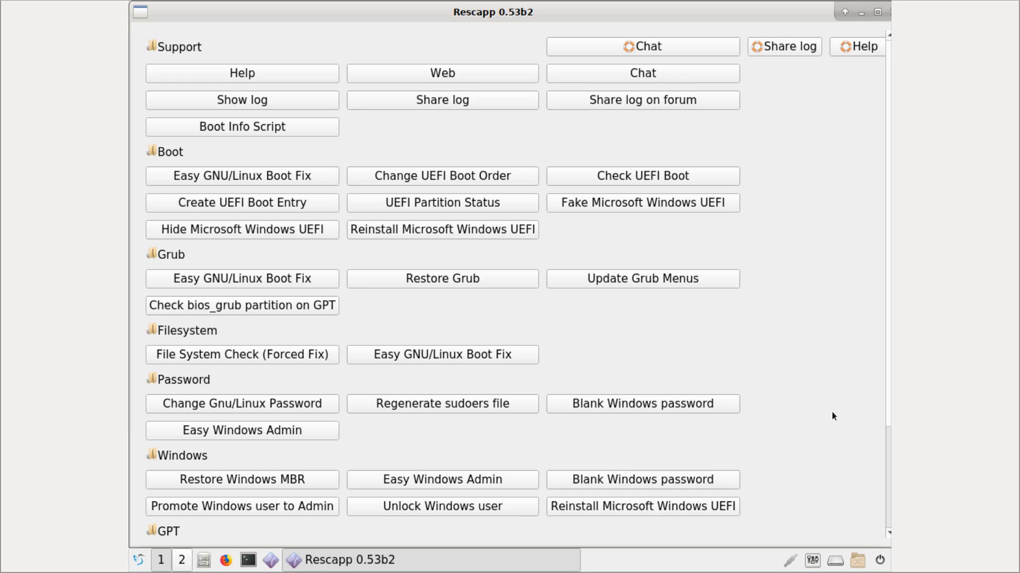
# Step: Look over the Rescapp tool categories from Support to About, and close the Rescapp window
pyautogui.scroll(-5, 833, 416)
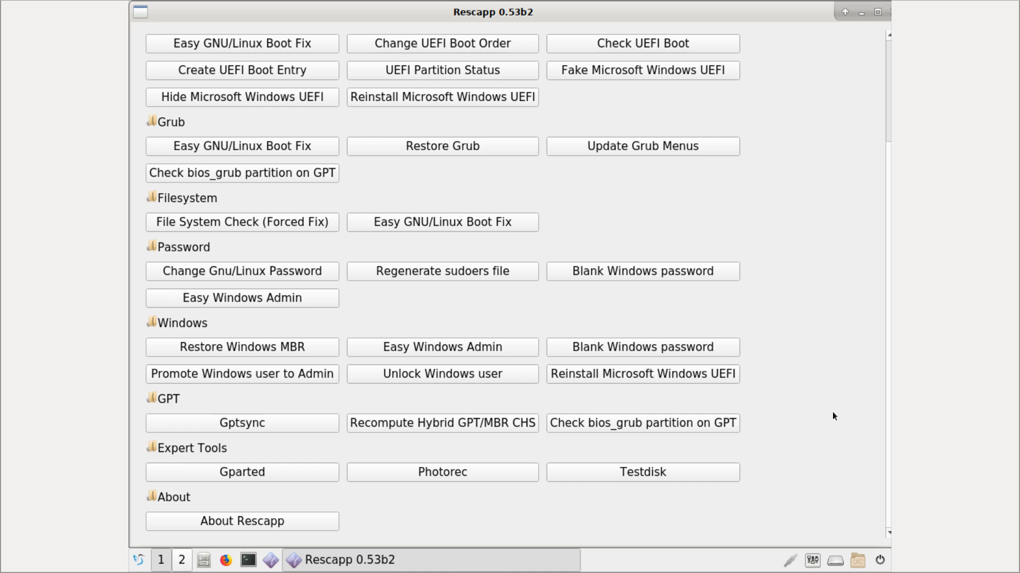
pyautogui.scroll(5, 832, 416)
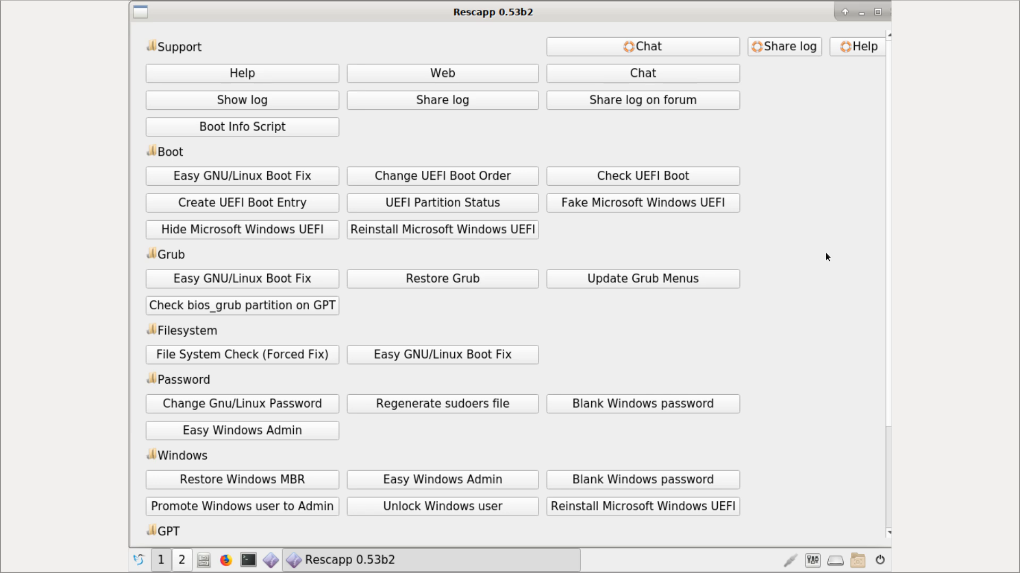
pyautogui.scroll(-5, 824, 283)
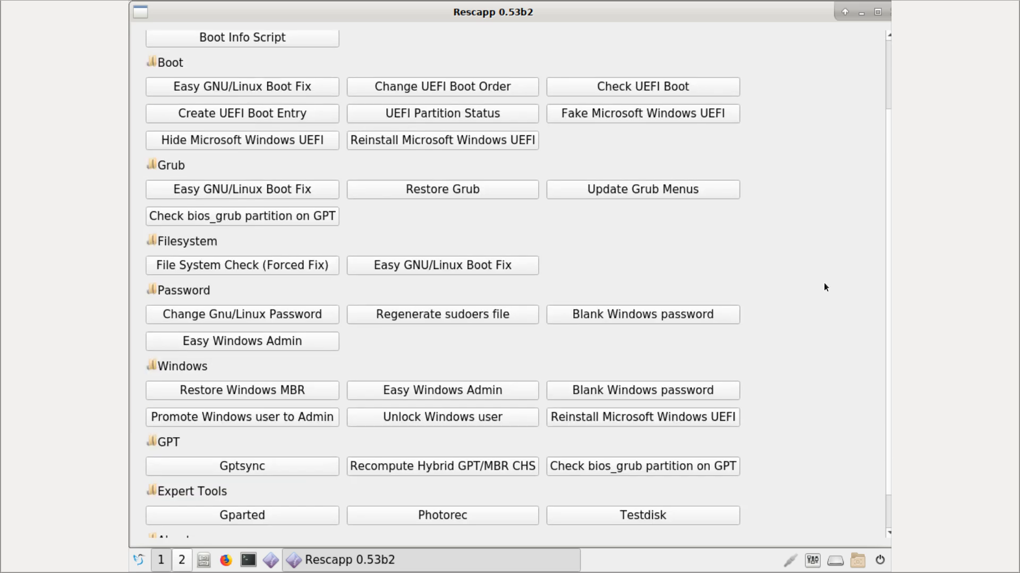
pyautogui.scroll(5, 823, 287)
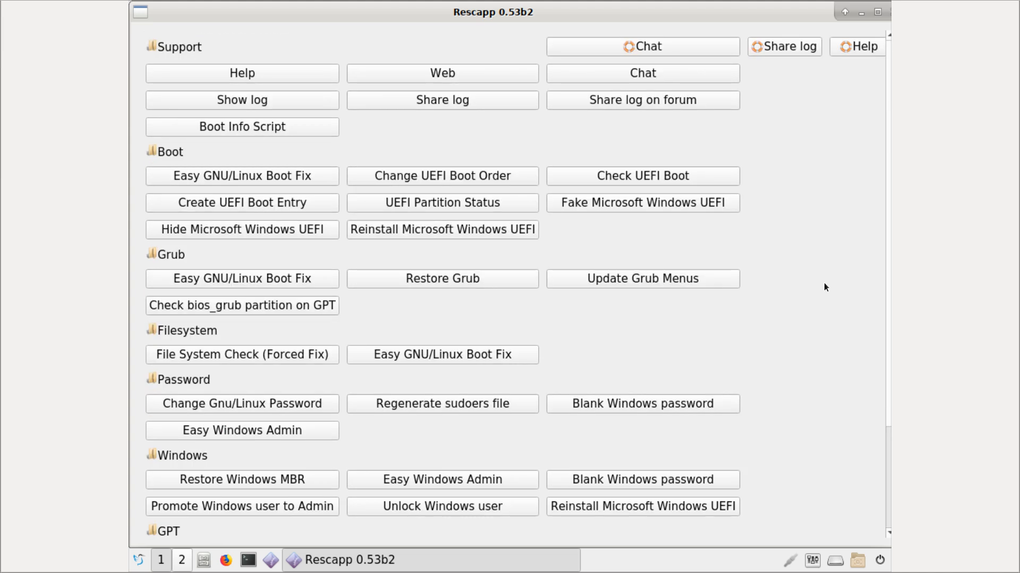
pyautogui.scroll(-5, 824, 286)
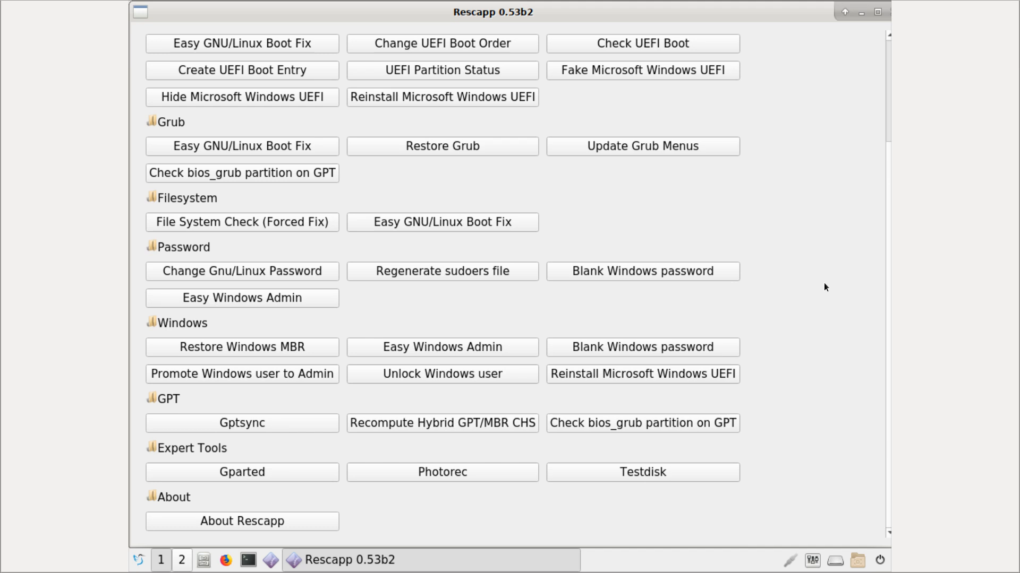
pyautogui.scroll(5, 823, 286)
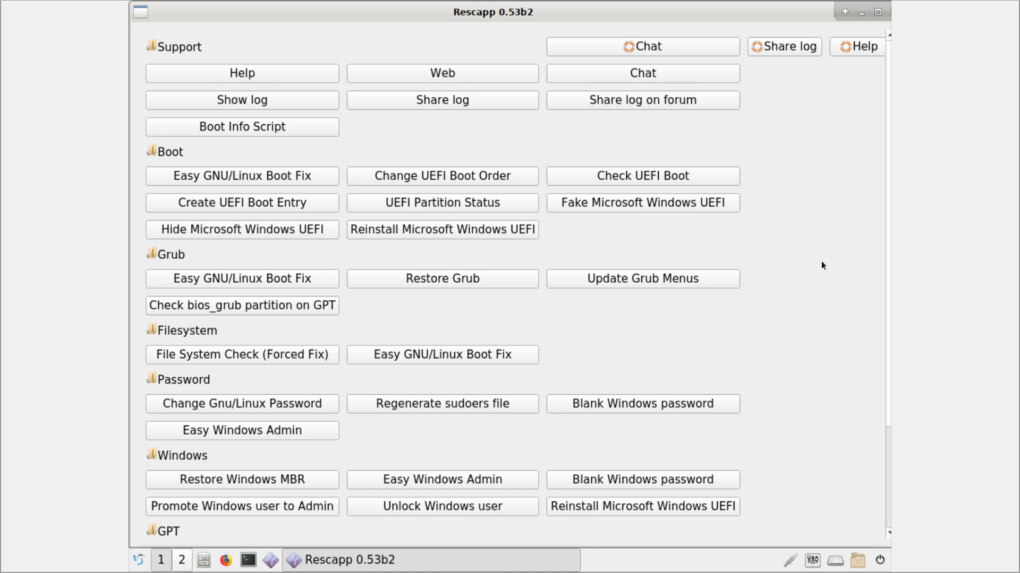
pyautogui.scroll(-5, 821, 260)
pyautogui.scroll(5, 821, 260)
pyautogui.scroll(-5, 809, 345)
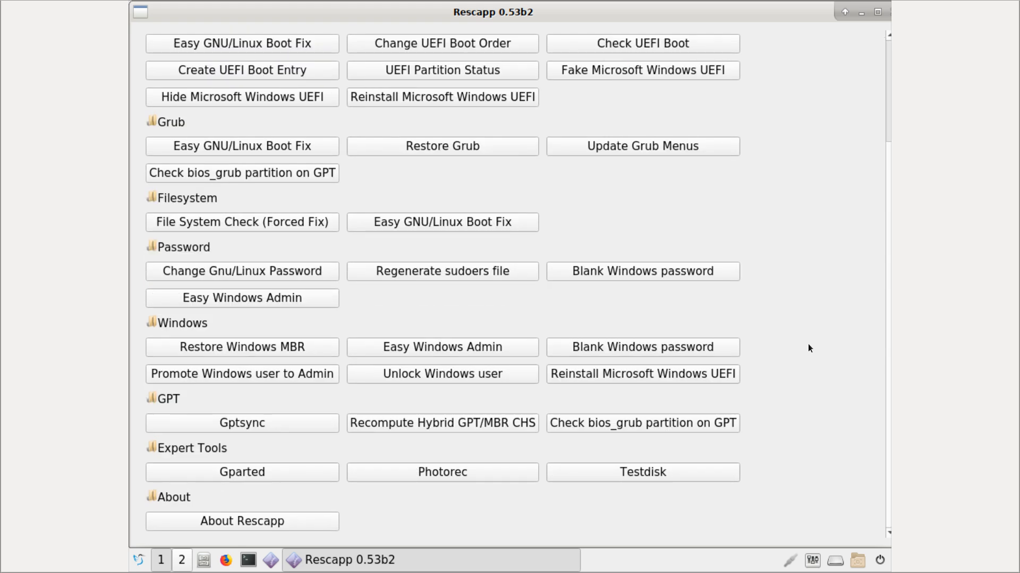
pyautogui.scroll(5, 808, 348)
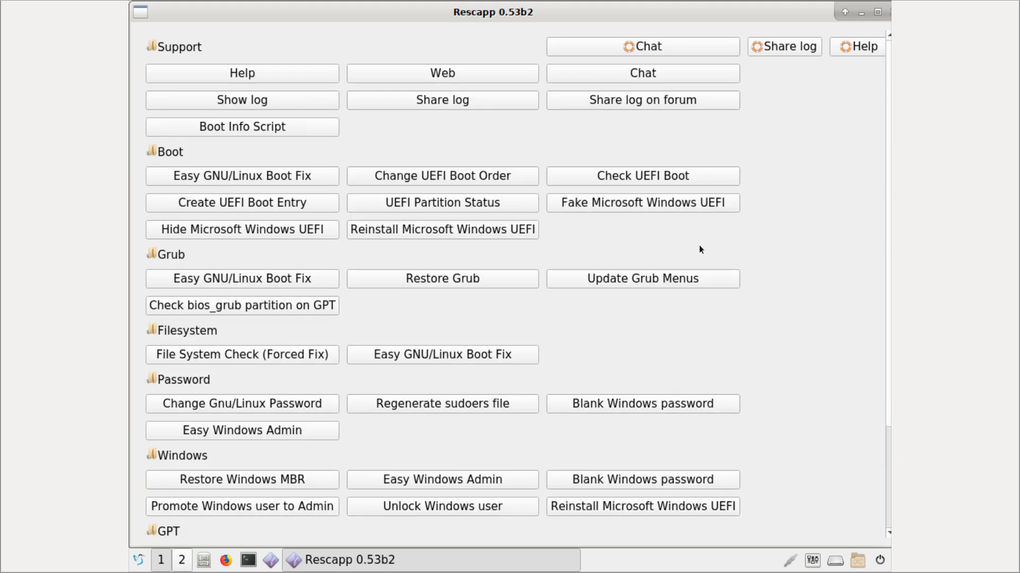
pyautogui.click(889, 11)
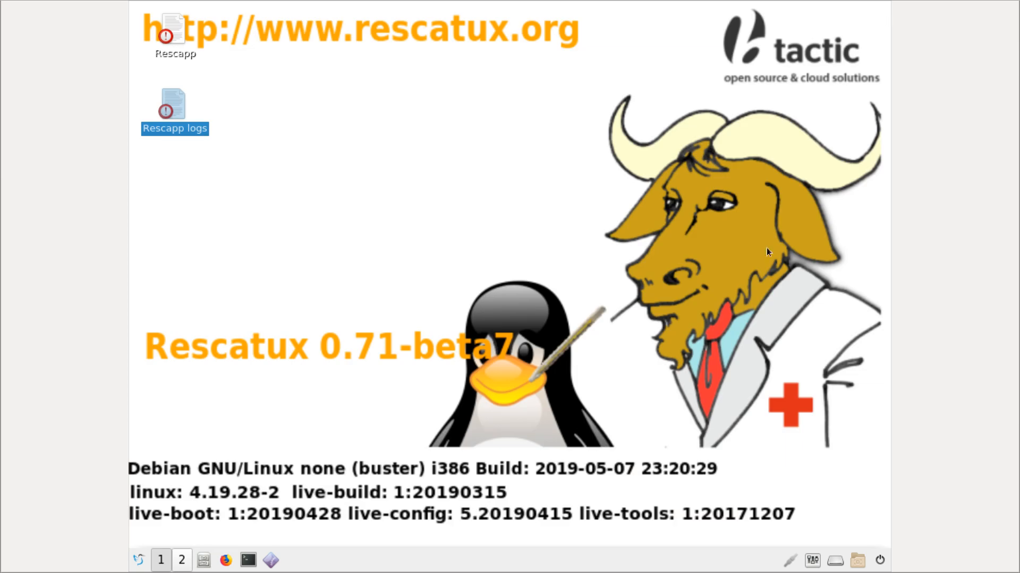
pyautogui.click(365, 178)
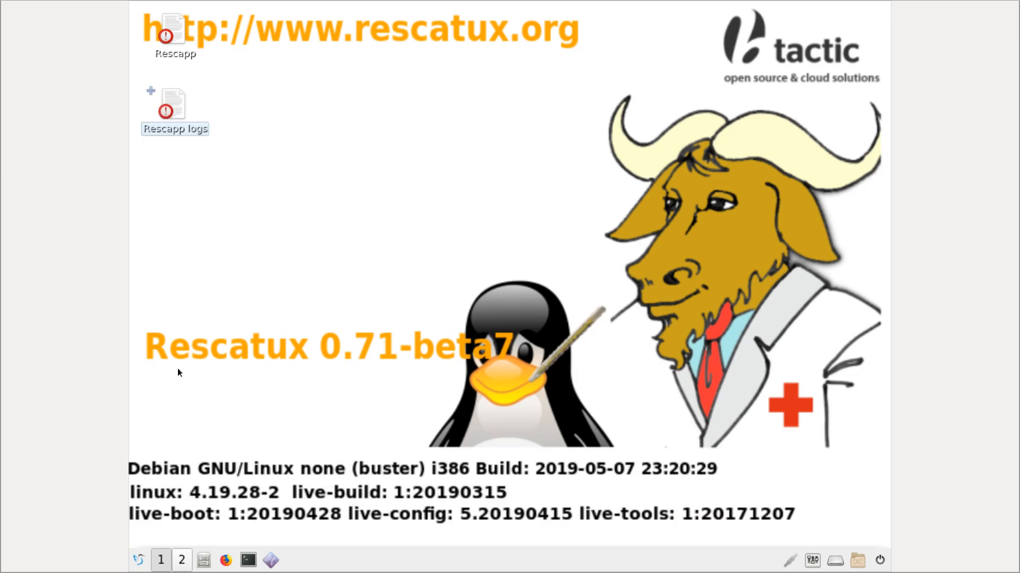
# Step: Open the Synaptic Package Manager, maximize its window and dismiss the Quick Introduction
pyautogui.click(138, 561)
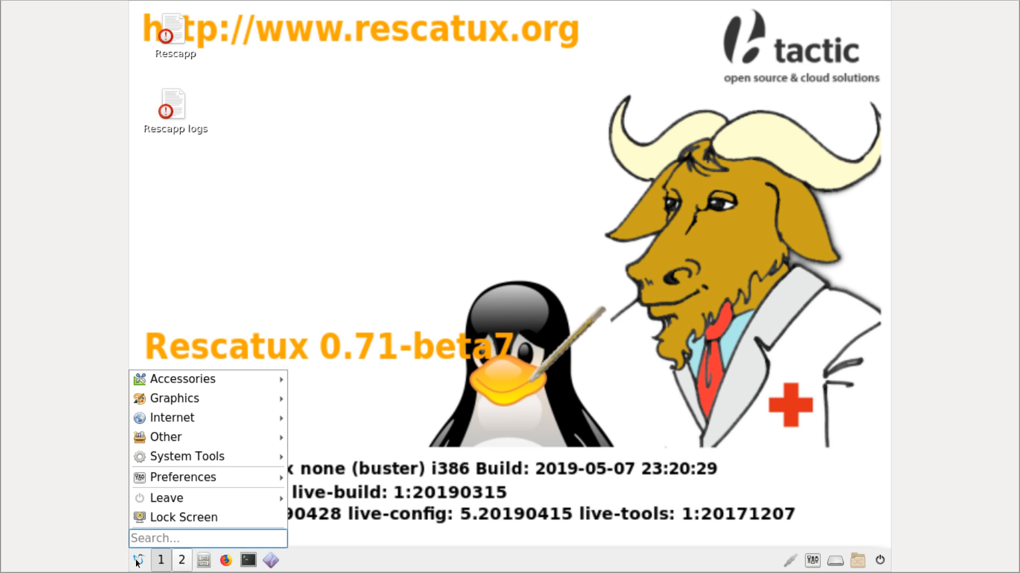
pyautogui.moveTo(244, 399)
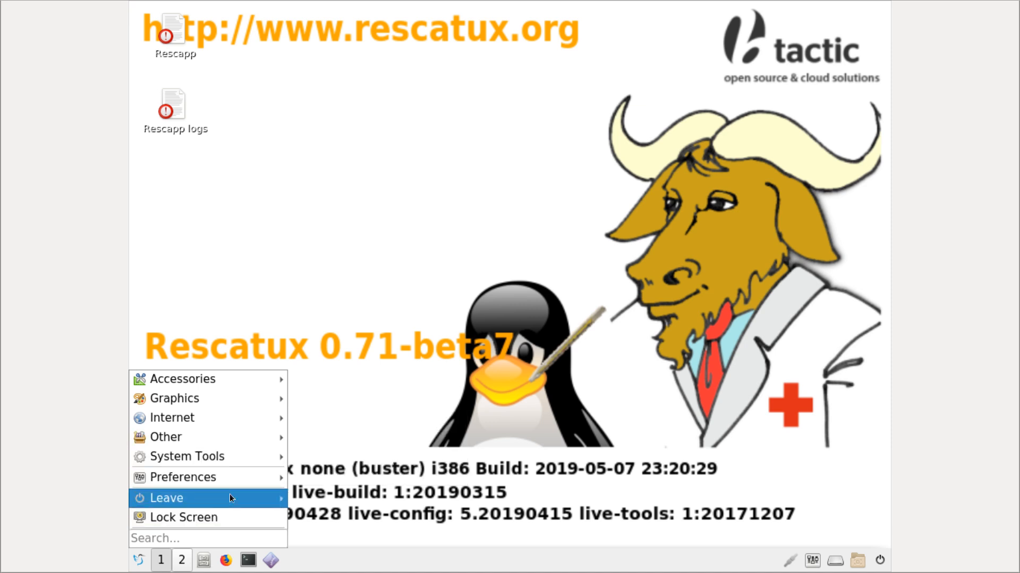
pyautogui.moveTo(234, 476)
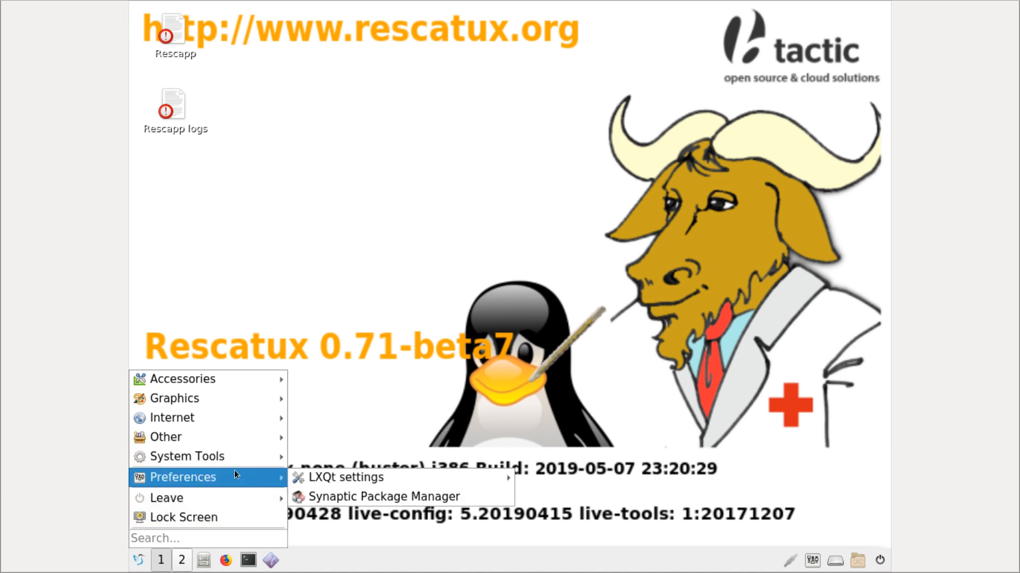
pyautogui.click(360, 496)
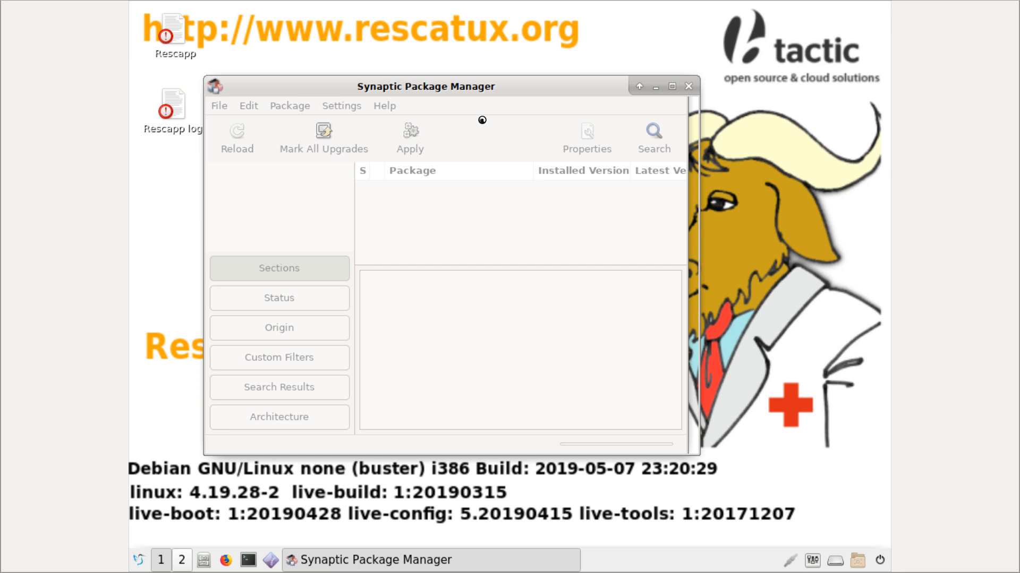
pyautogui.click(671, 86)
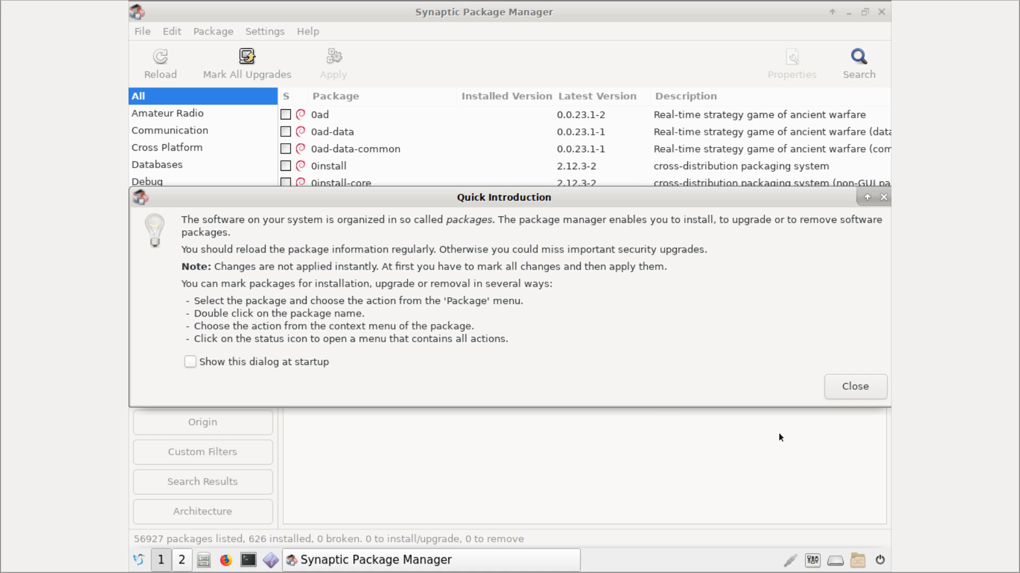
pyautogui.click(851, 388)
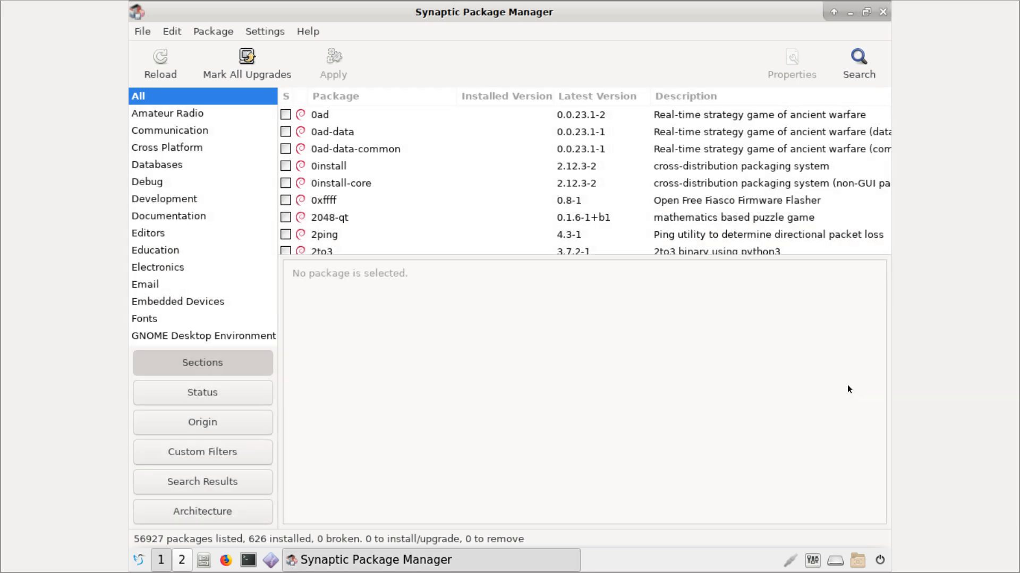
# Step: Reload the package information and search package descriptions and names for "vnc"
pyautogui.click(162, 58)
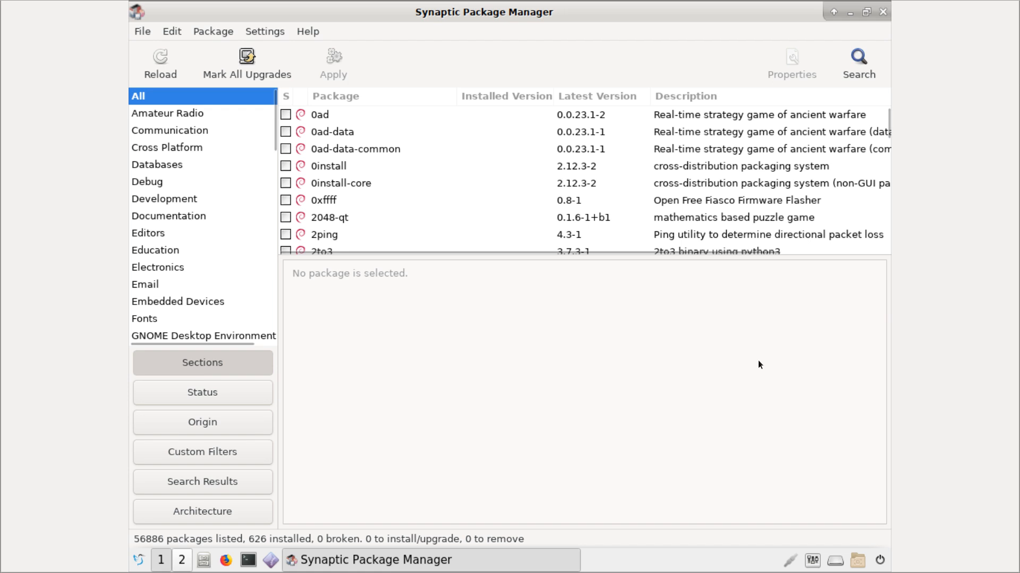
pyautogui.click(858, 58)
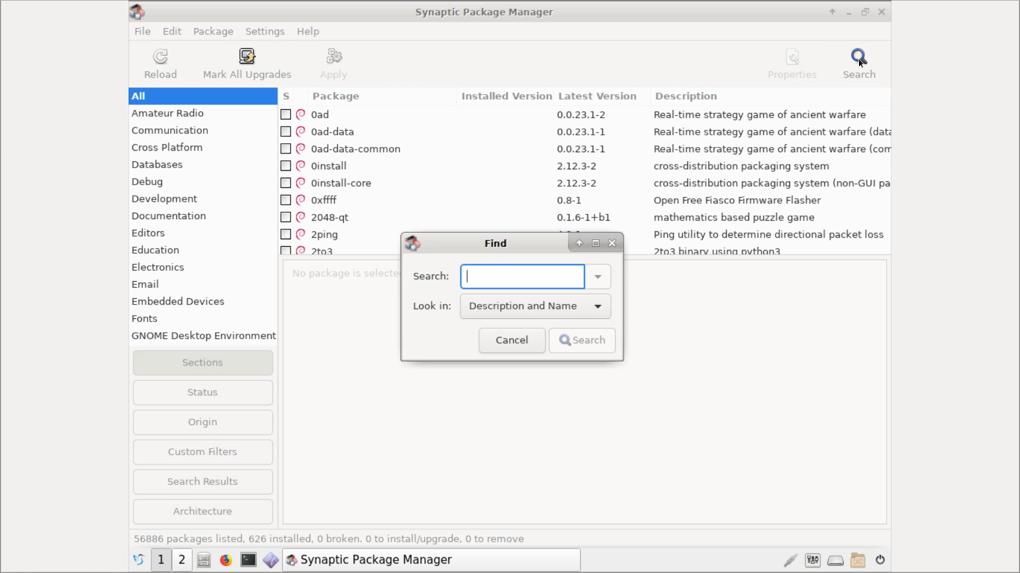
pyautogui.write('vnc')
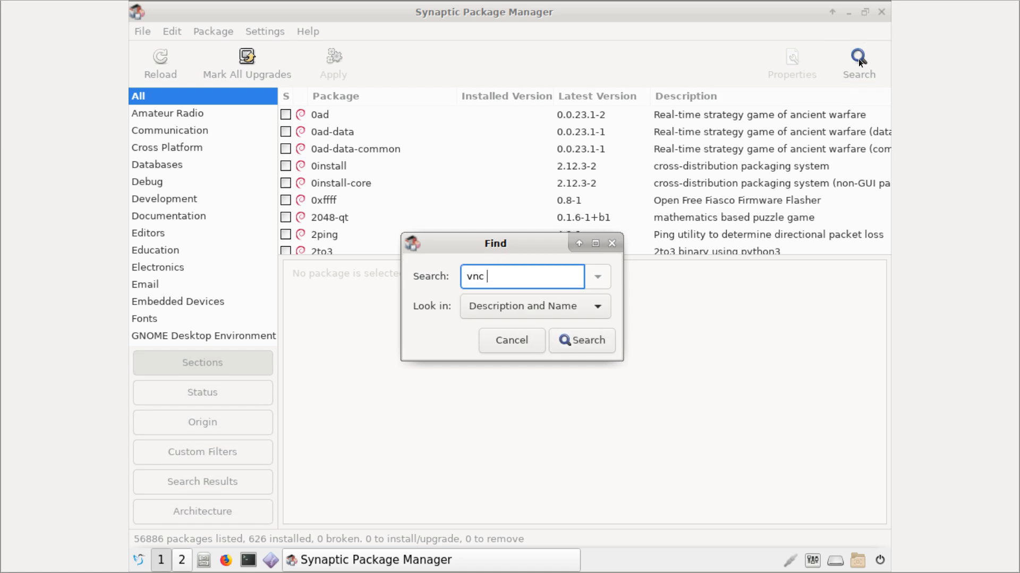
pyautogui.press('Return')
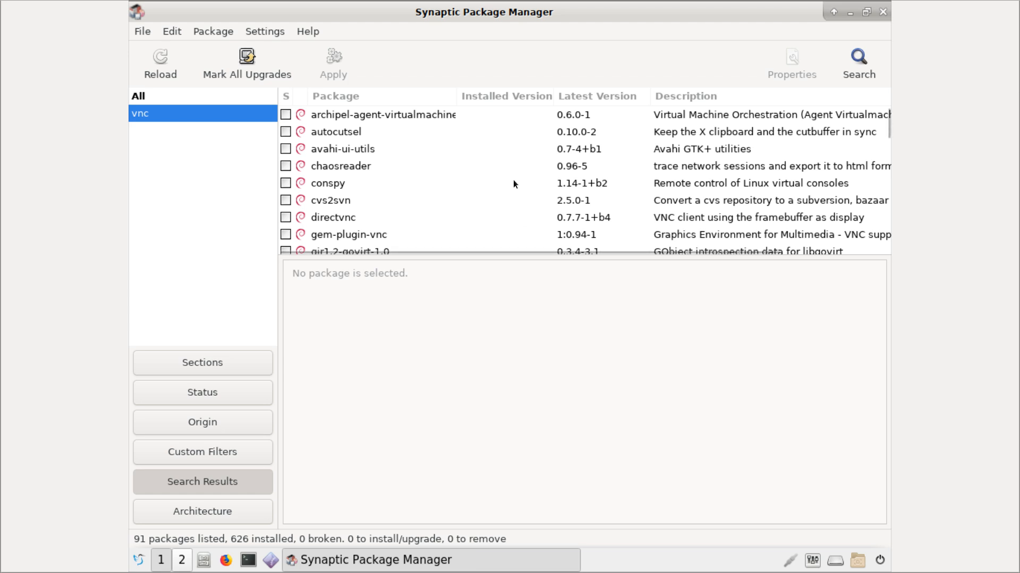
# Step: Read the descriptions of the krfb and krdc packages in the vnc search results
pyautogui.scroll(-5, 513, 182)
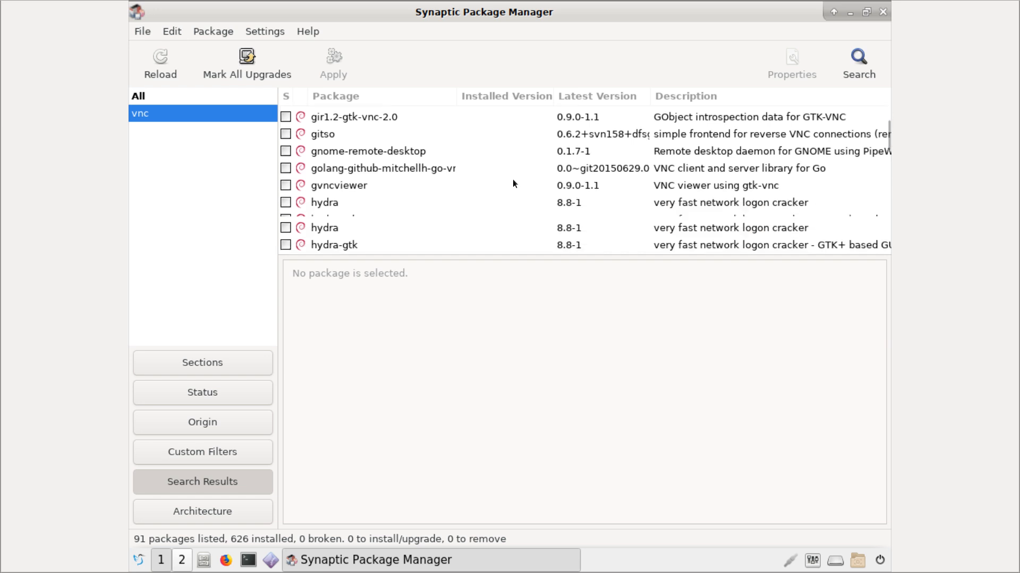
pyautogui.scroll(-1, 511, 184)
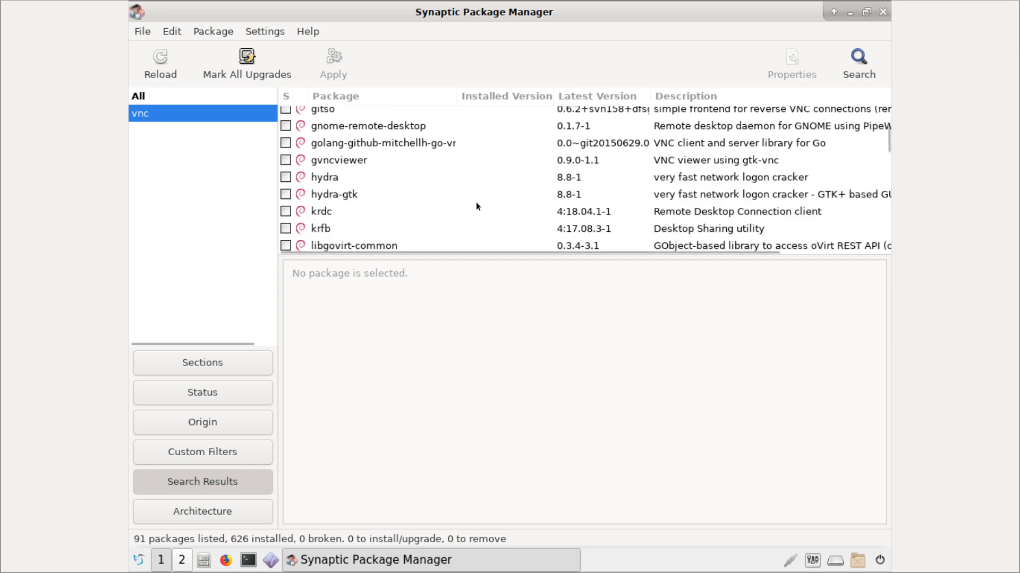
pyautogui.scroll(-1, 327, 227)
pyautogui.click(329, 226)
pyautogui.click(329, 203)
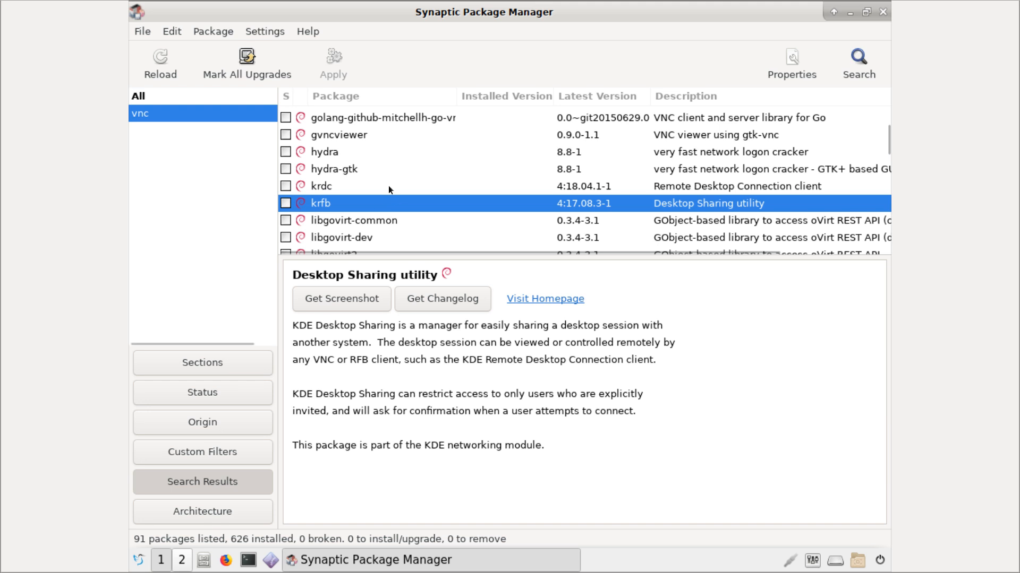
pyautogui.scroll(-1, 406, 178)
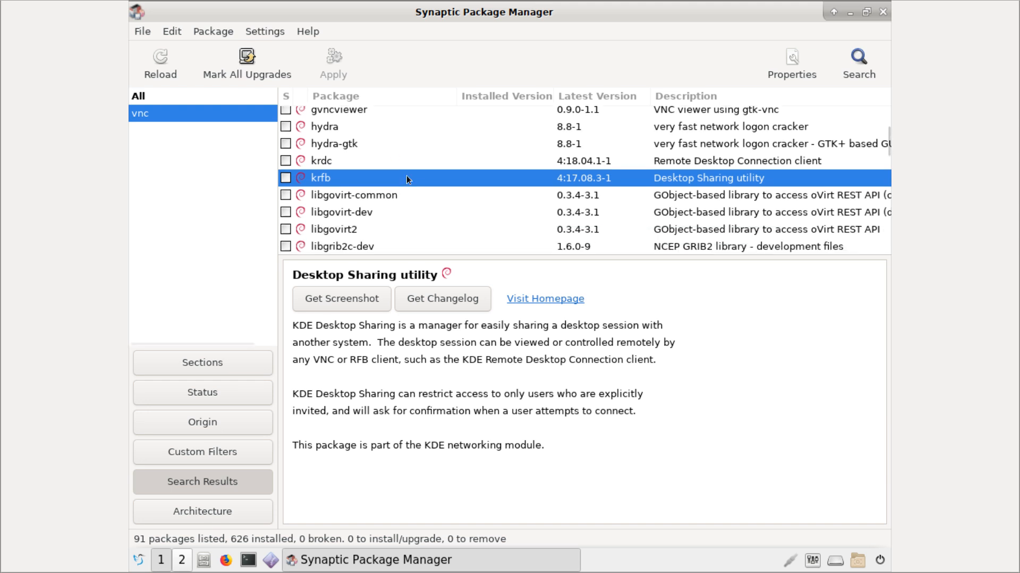
pyautogui.click(336, 164)
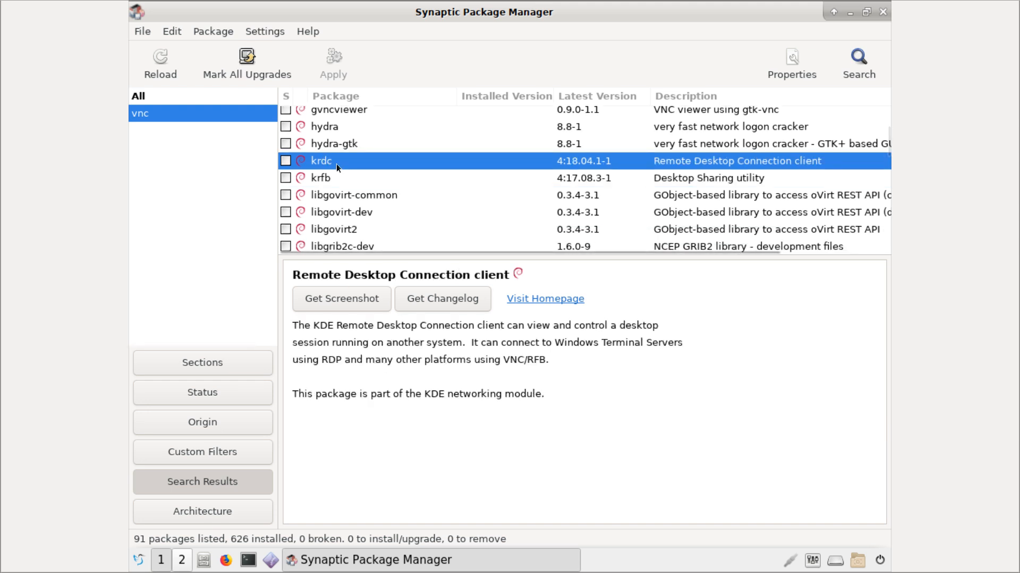
pyautogui.scroll(-1, 444, 196)
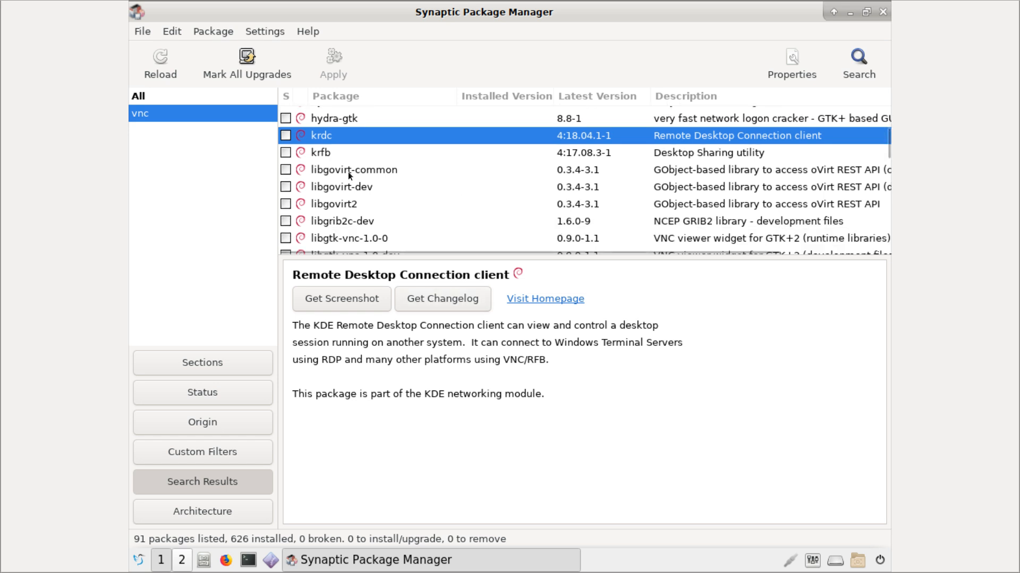
pyautogui.scroll(-1, 438, 176)
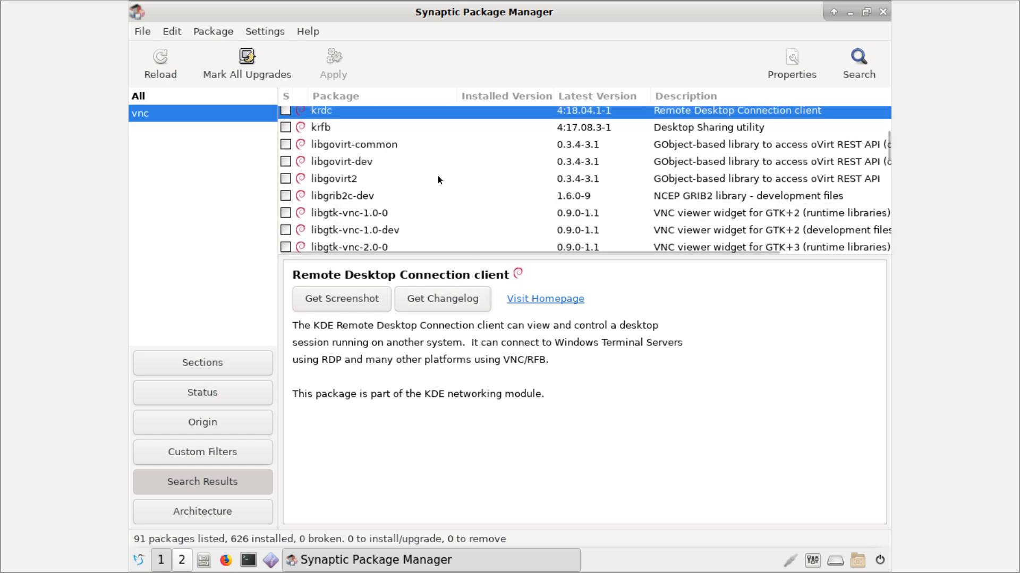
pyautogui.scroll(1, 437, 175)
pyautogui.click(325, 154)
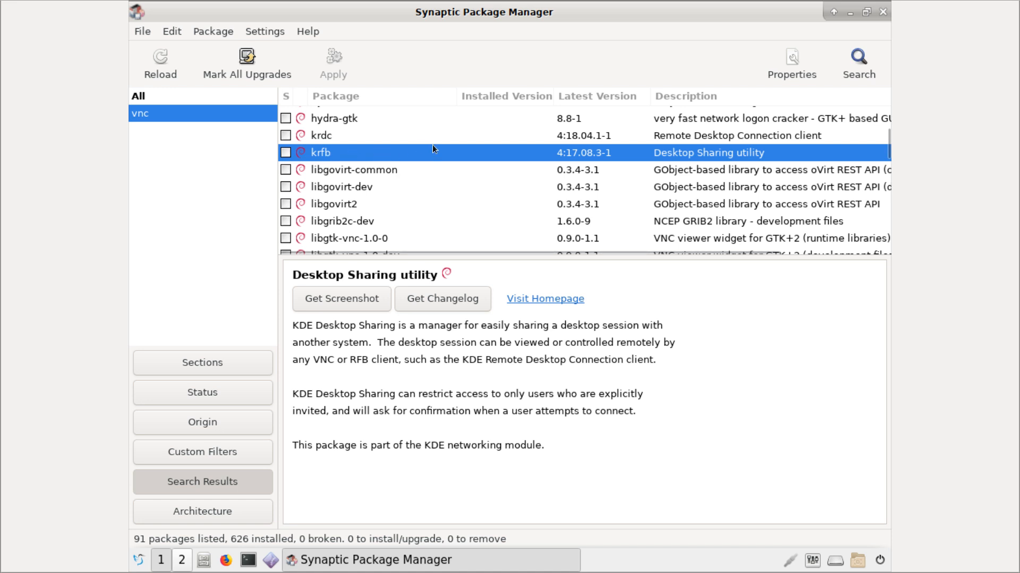
# Step: Go through the vnc search results down to the Remmina packages and read the description of the remmina package
pyautogui.scroll(-4, 472, 175)
pyautogui.scroll(-3, 472, 175)
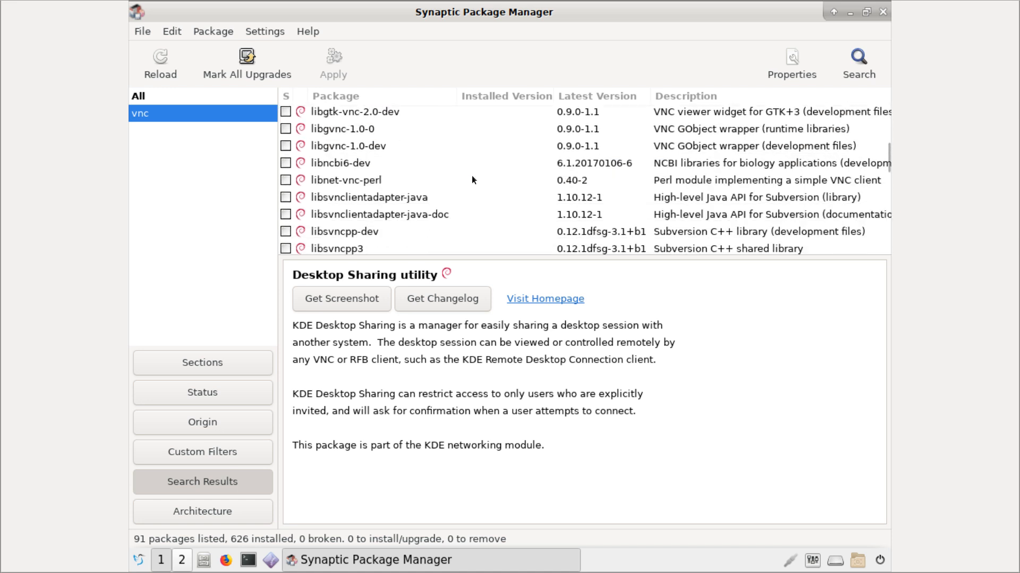
pyautogui.scroll(-7, 472, 180)
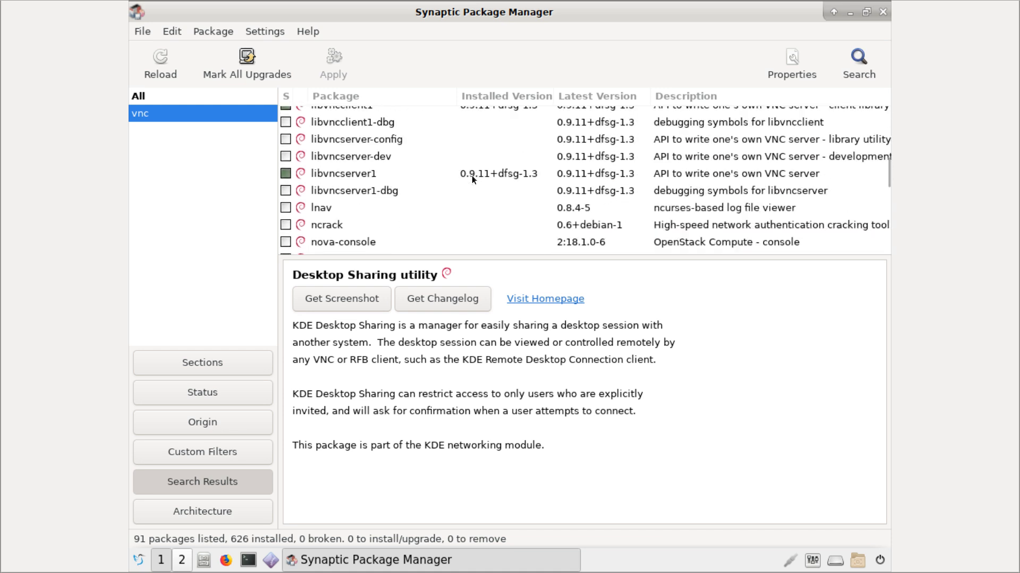
pyautogui.scroll(-5, 472, 177)
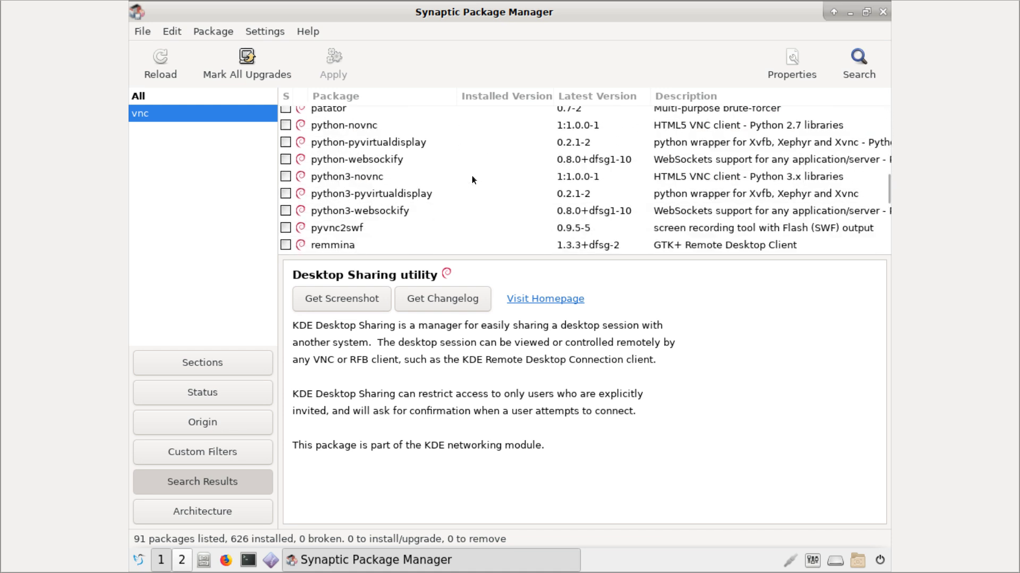
pyautogui.scroll(-4, 472, 180)
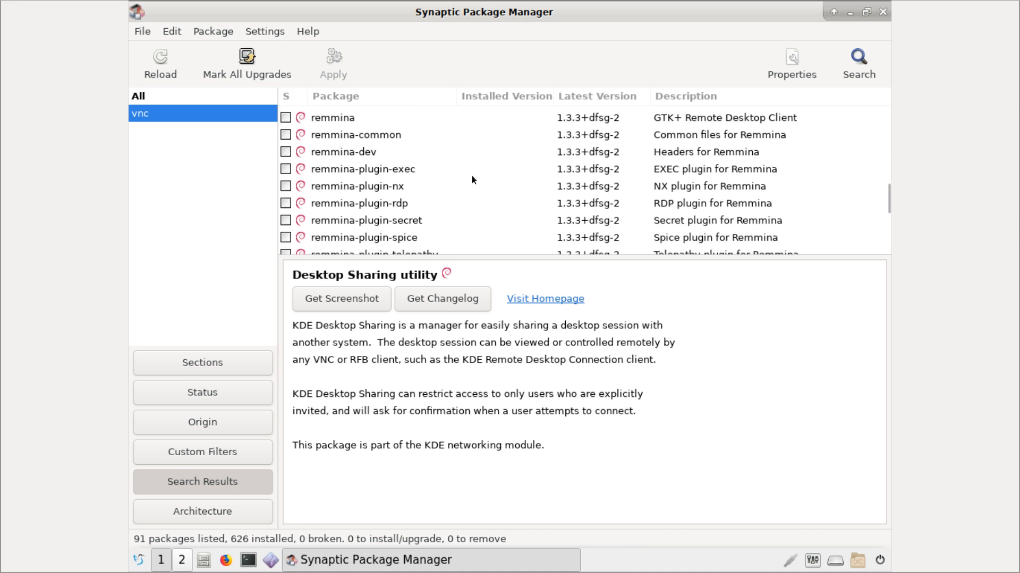
pyautogui.scroll(-5, 472, 180)
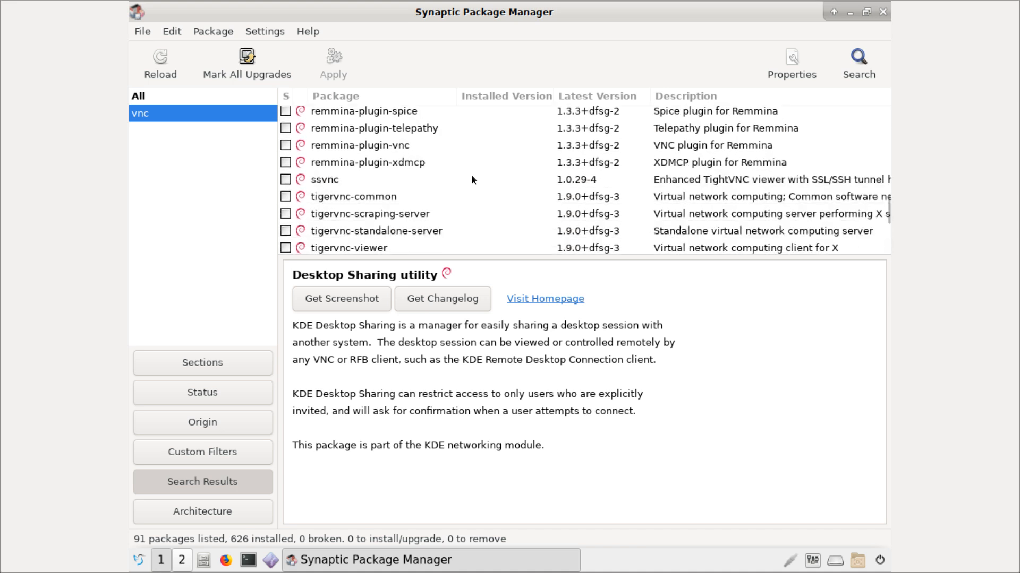
pyautogui.scroll(1, 472, 180)
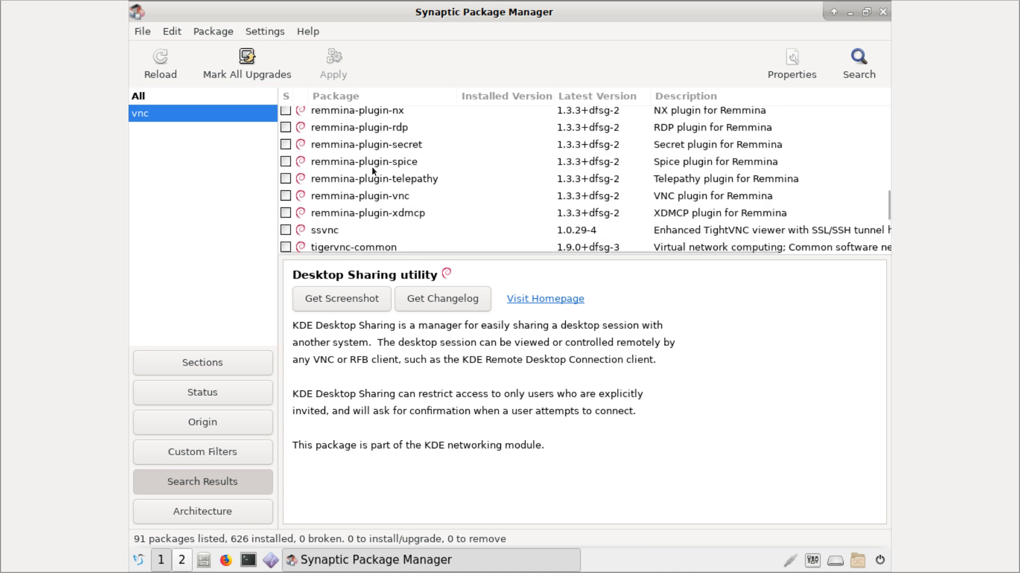
pyautogui.scroll(4, 444, 189)
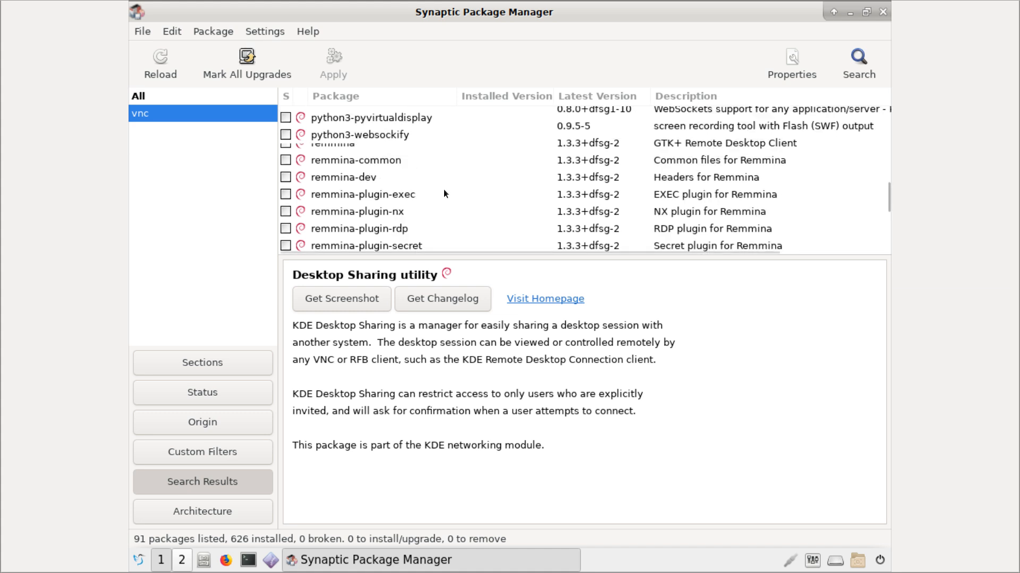
pyautogui.click(346, 170)
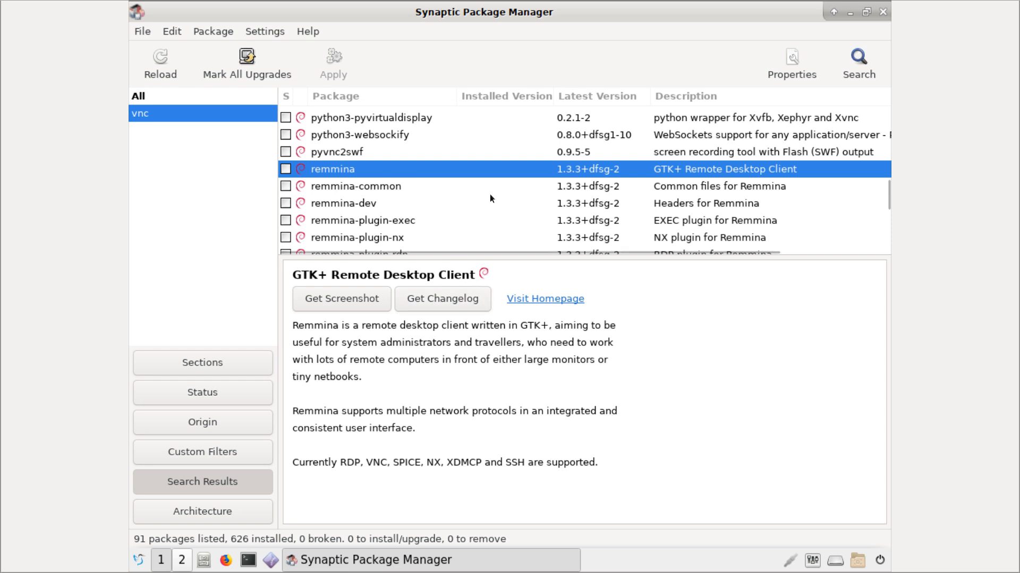
# Step: Look over the vnc results from the libvncclient and libvncserver libraries to the TigerVNC and tightvncserver packages
pyautogui.scroll(-5, 490, 198)
pyautogui.scroll(3, 489, 199)
pyautogui.scroll(6, 490, 198)
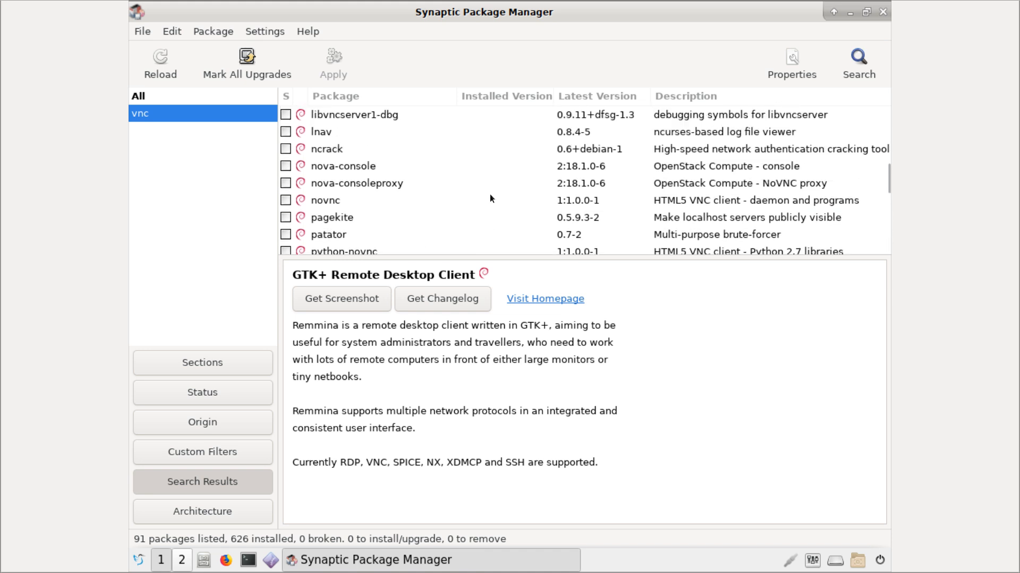
pyautogui.scroll(2, 490, 198)
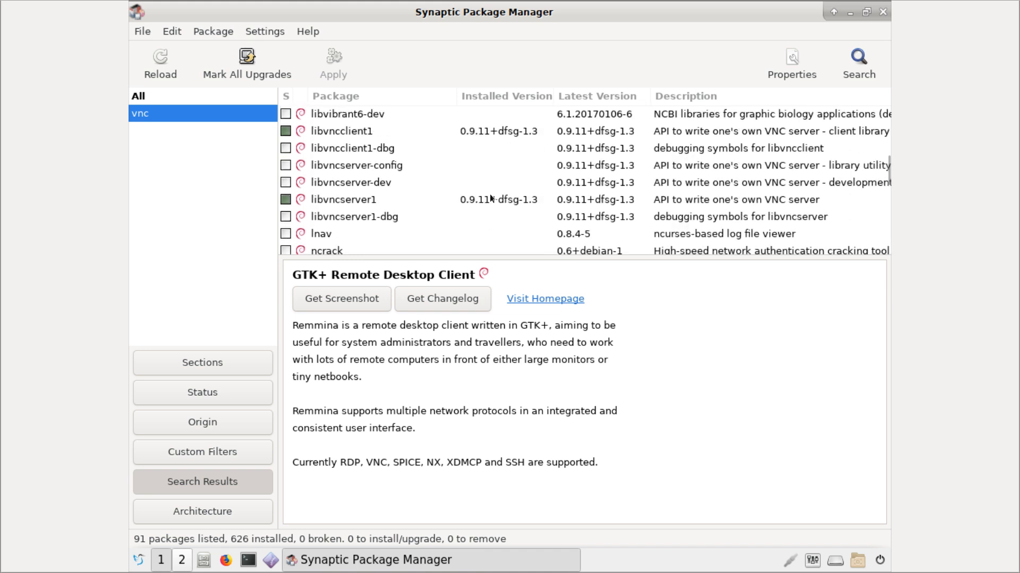
pyautogui.scroll(-5, 489, 198)
pyautogui.scroll(-5, 489, 198)
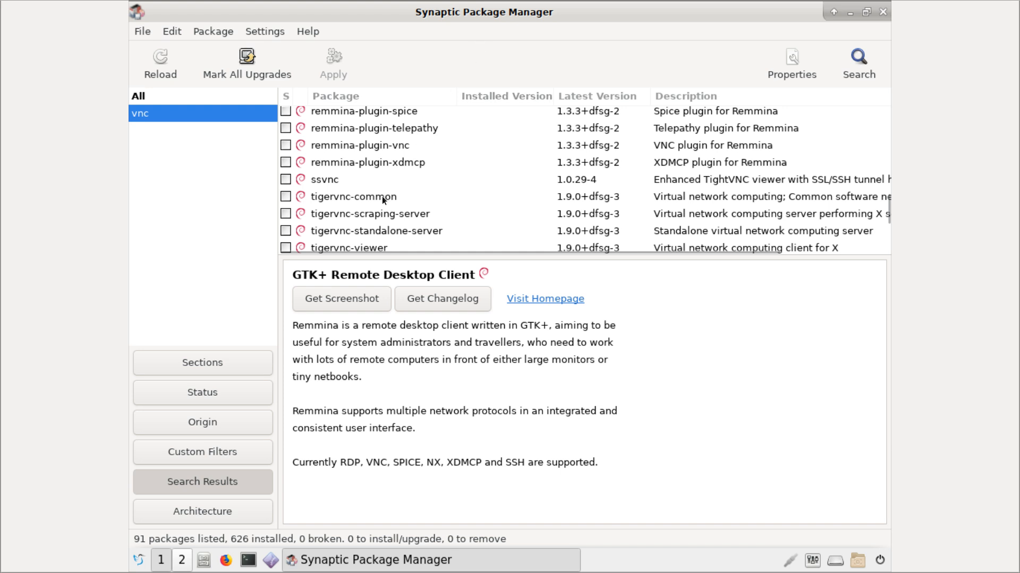
pyautogui.scroll(-2, 425, 212)
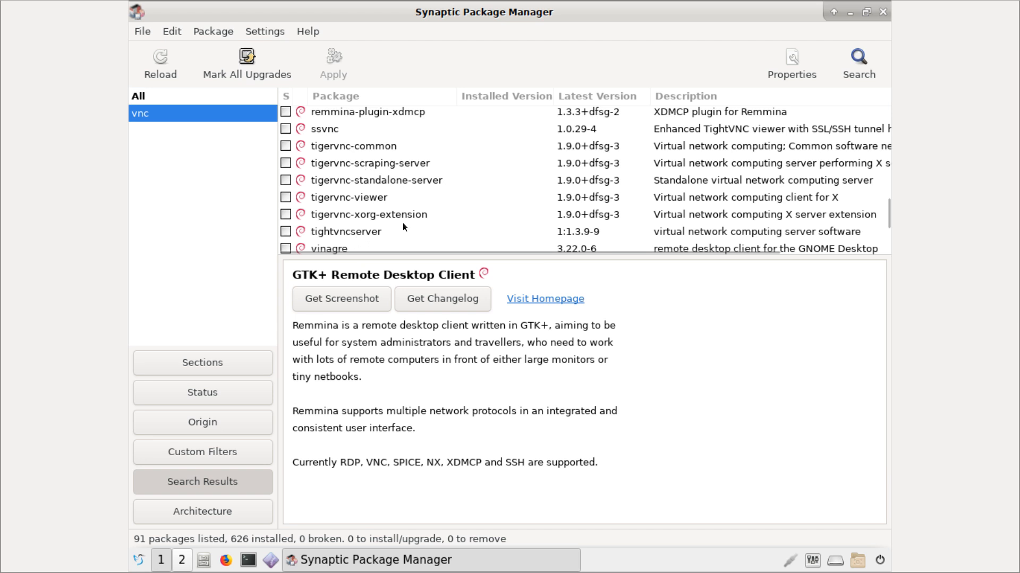
pyautogui.scroll(-1, 397, 228)
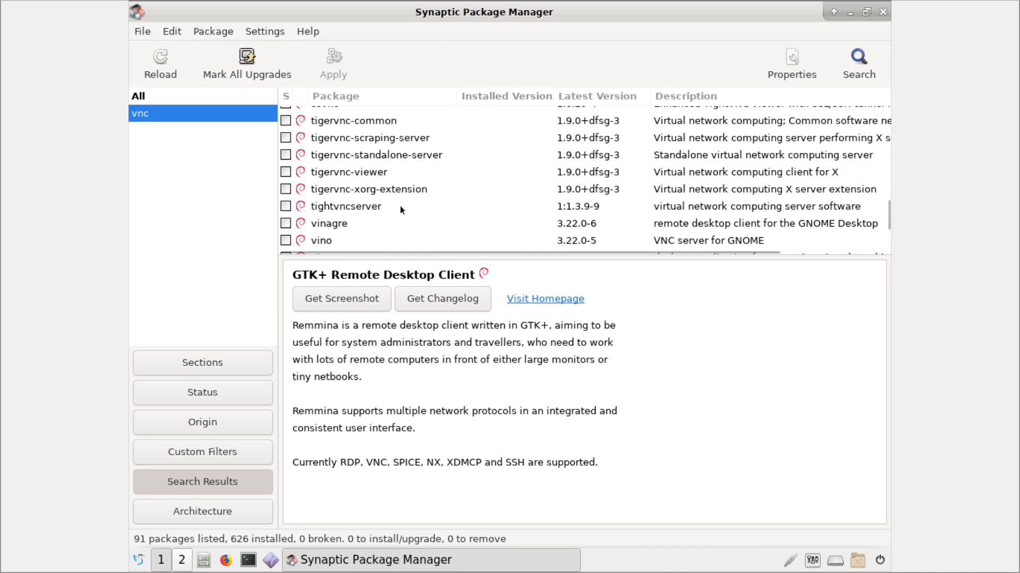
pyautogui.click(138, 560)
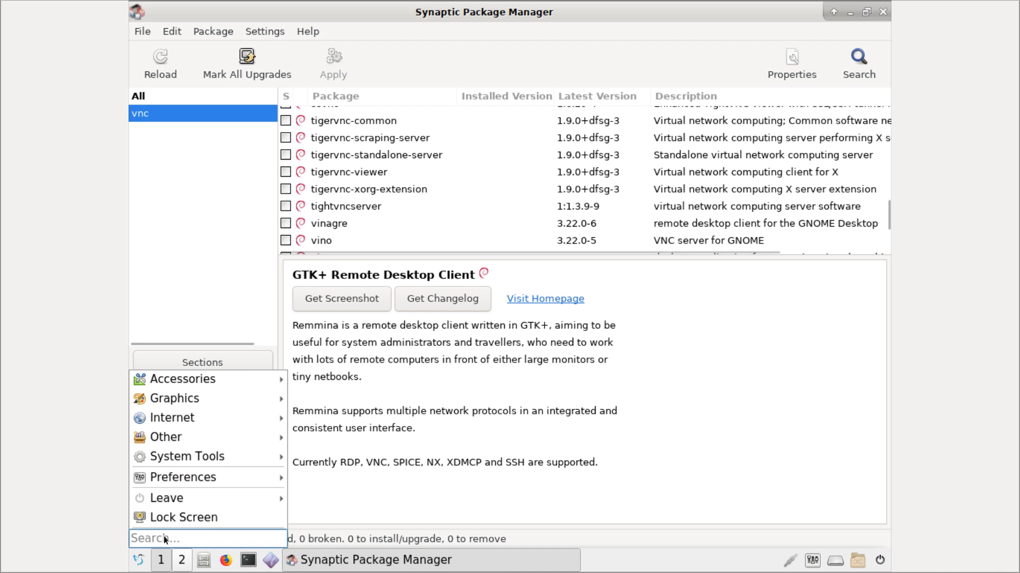
pyautogui.moveTo(221, 423)
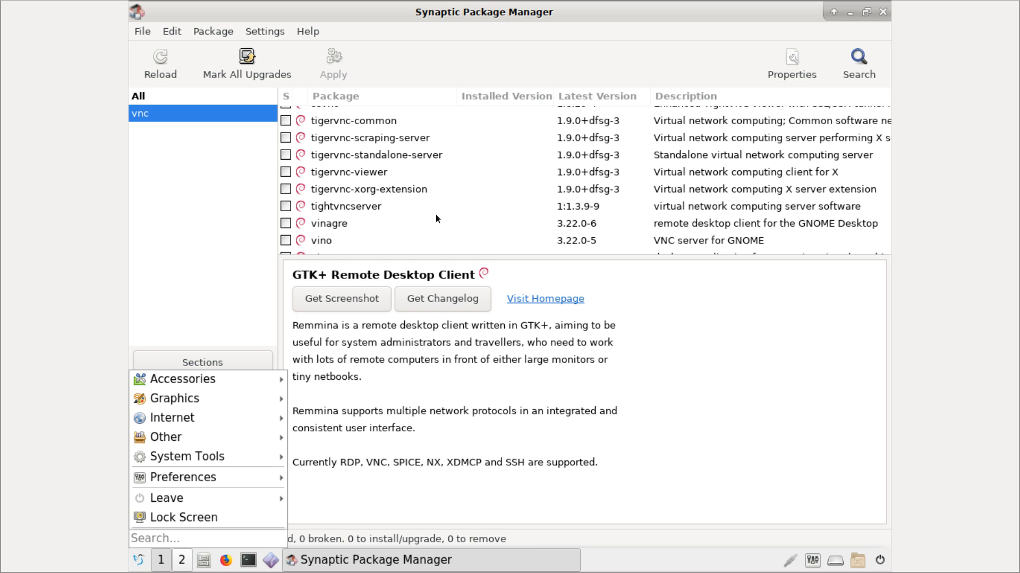
pyautogui.click(364, 208)
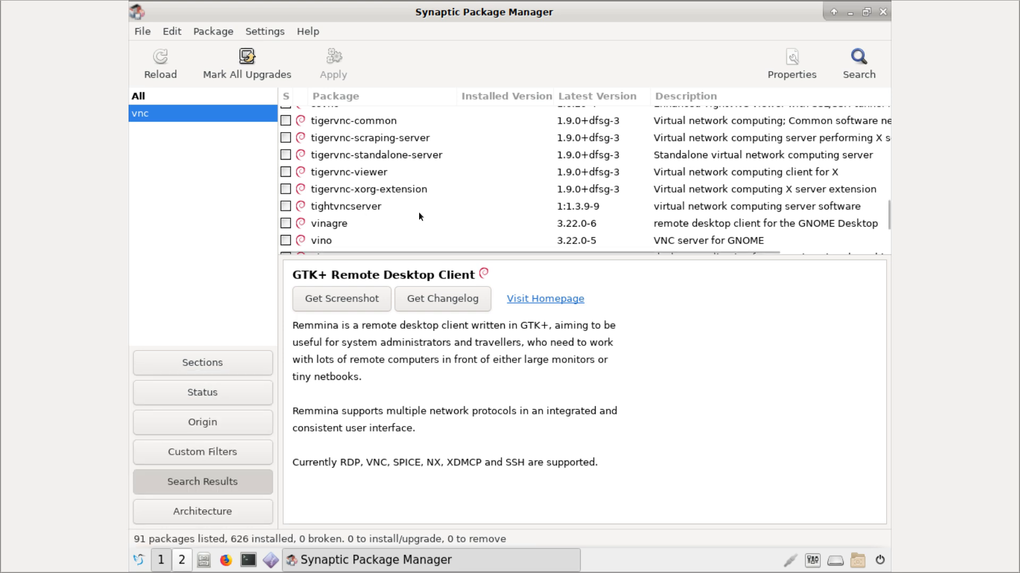
# Step: Read the descriptions of the GNOME remote desktop packages vinagre and vino
pyautogui.scroll(-1, 421, 212)
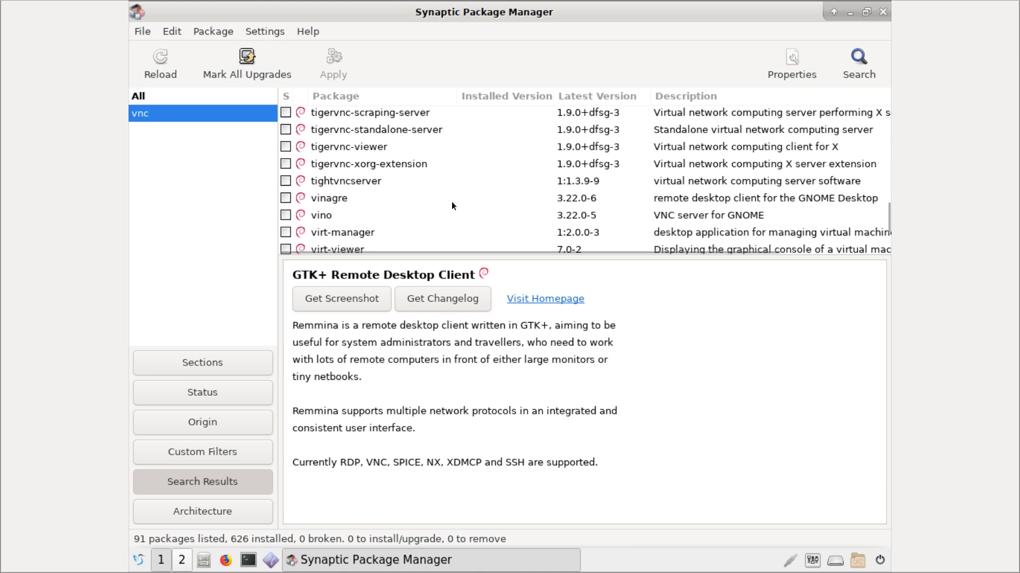
pyautogui.scroll(-2, 470, 191)
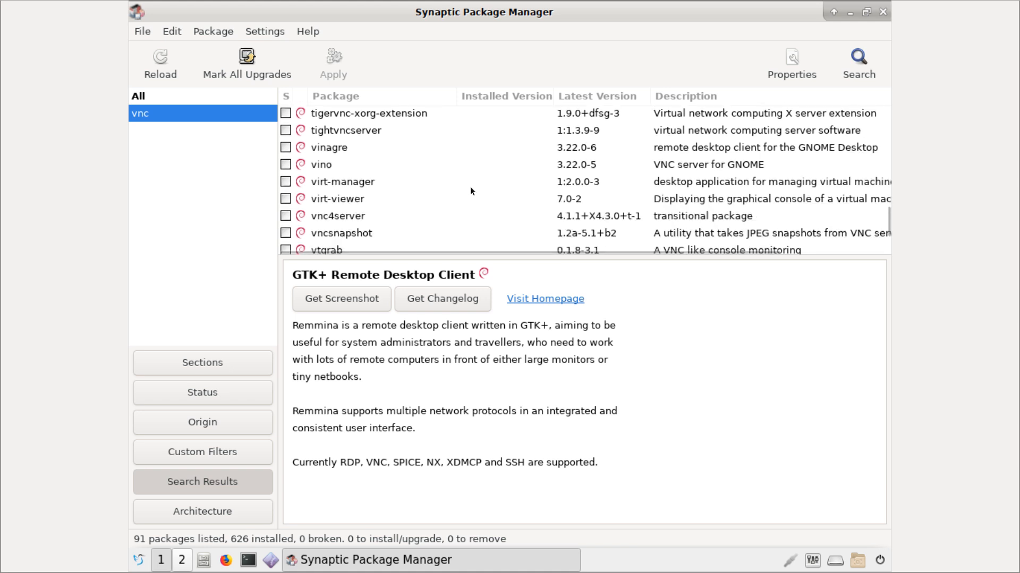
pyautogui.click(330, 147)
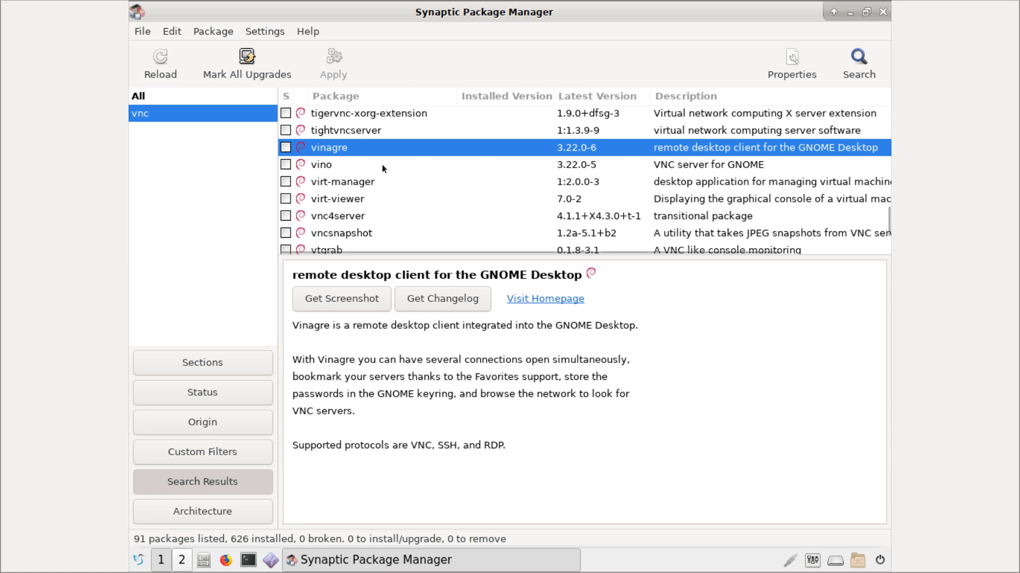
pyautogui.scroll(-2, 451, 192)
pyautogui.scroll(2, 450, 193)
pyautogui.click(366, 165)
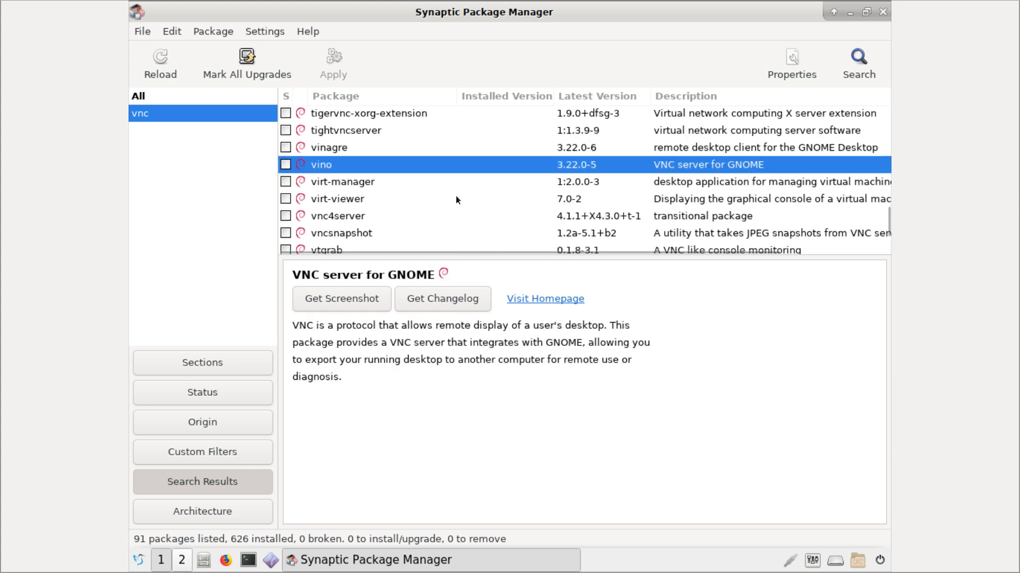
# Step: Read the descriptions of the x11vnc and x11vnc-data packages and look over the rest of the vnc results
pyautogui.scroll(-2, 455, 197)
pyautogui.scroll(-1, 454, 199)
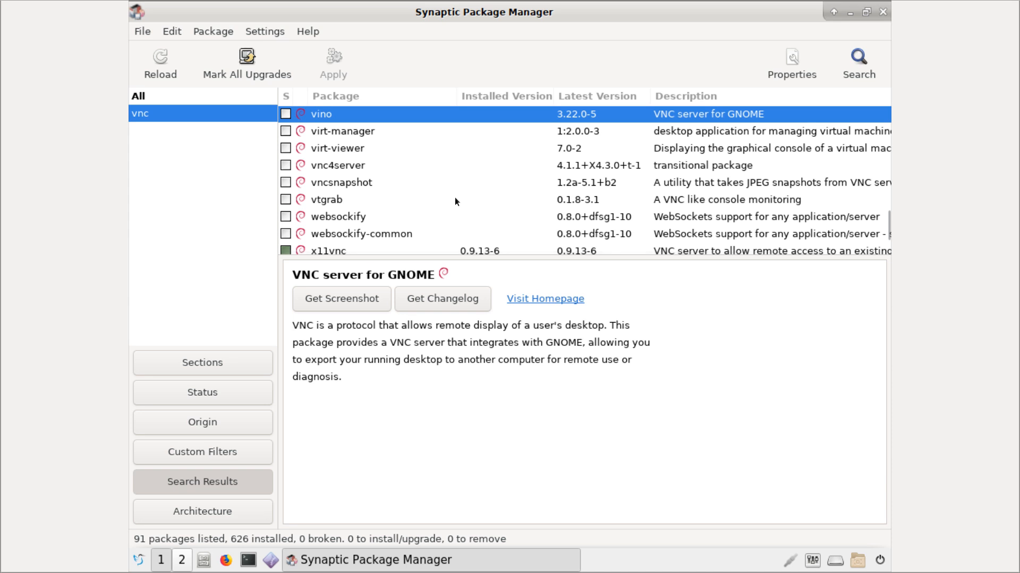
pyautogui.scroll(-2, 454, 201)
pyautogui.scroll(-3, 441, 204)
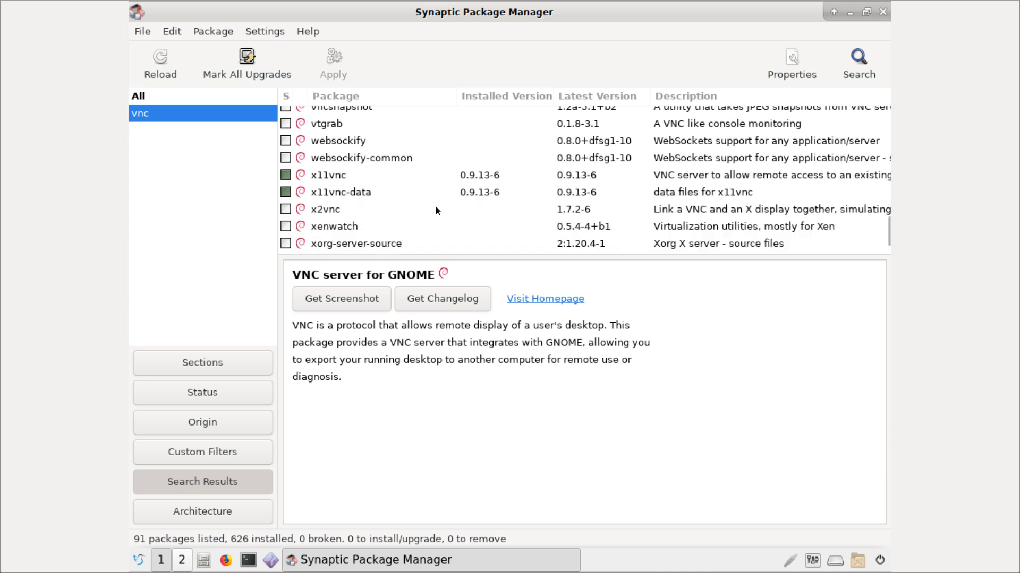
pyautogui.click(436, 174)
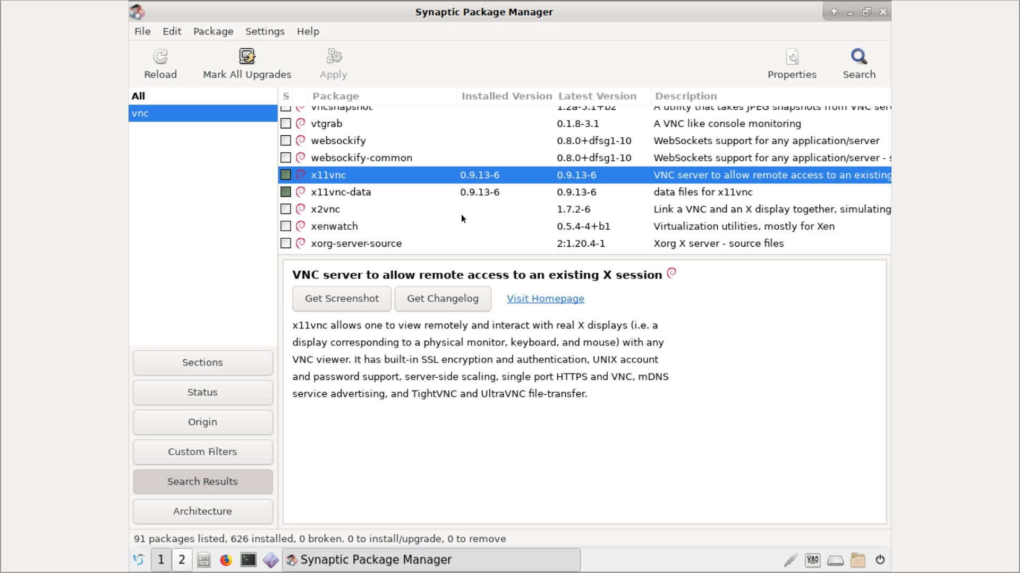
pyautogui.scroll(-1, 462, 217)
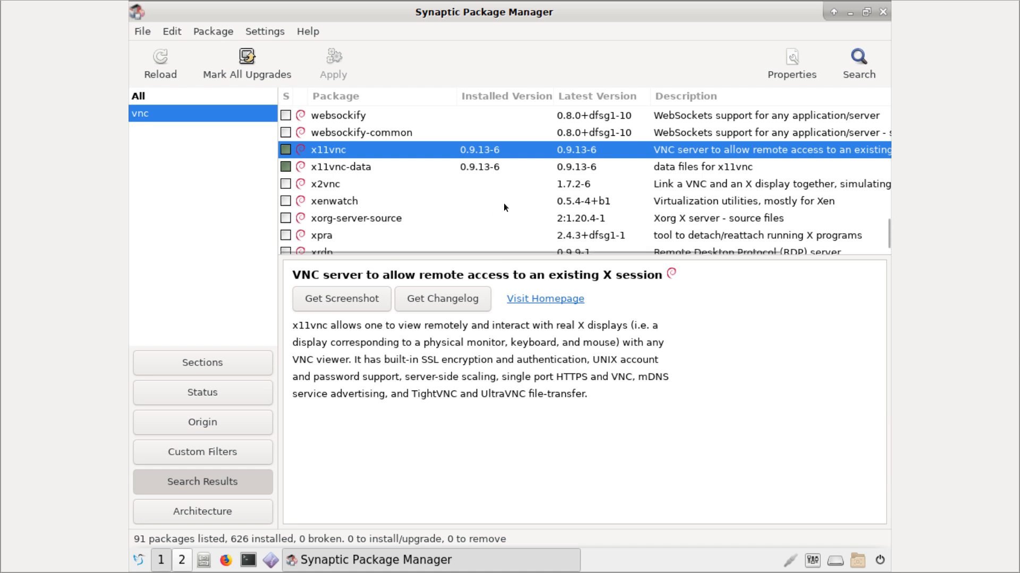
pyautogui.scroll(-1, 506, 207)
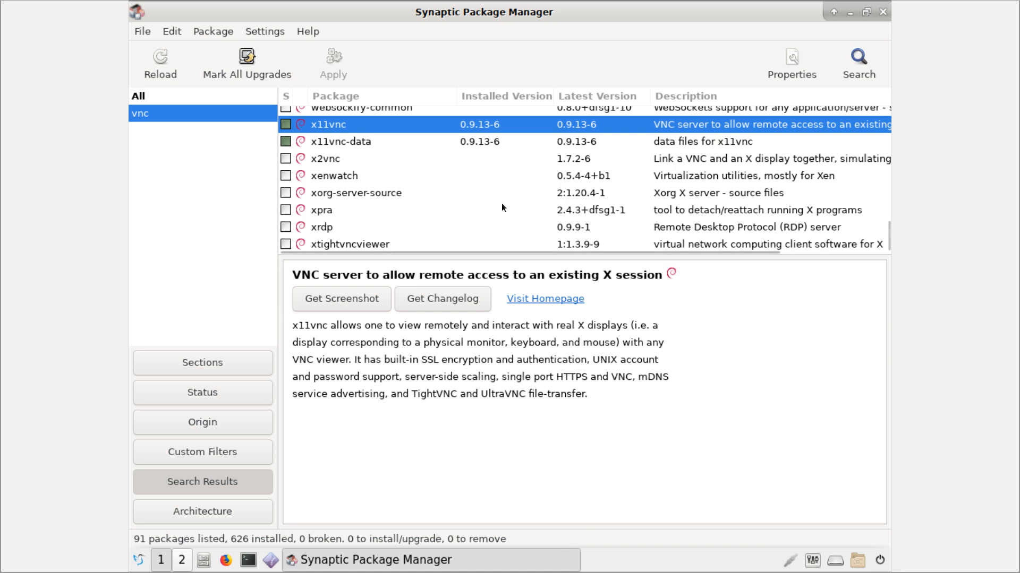
pyautogui.scroll(-1, 501, 207)
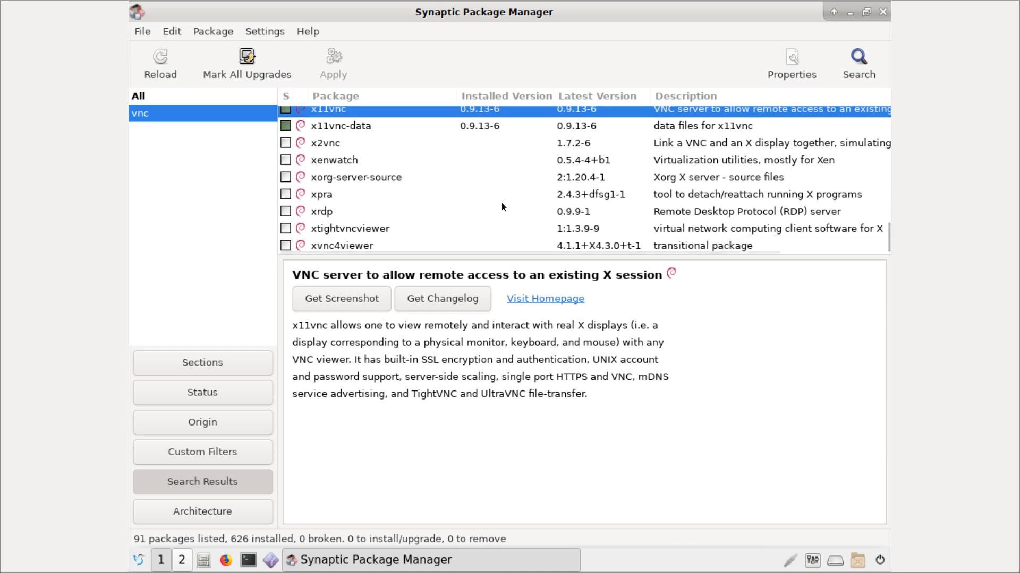
pyautogui.scroll(1, 503, 207)
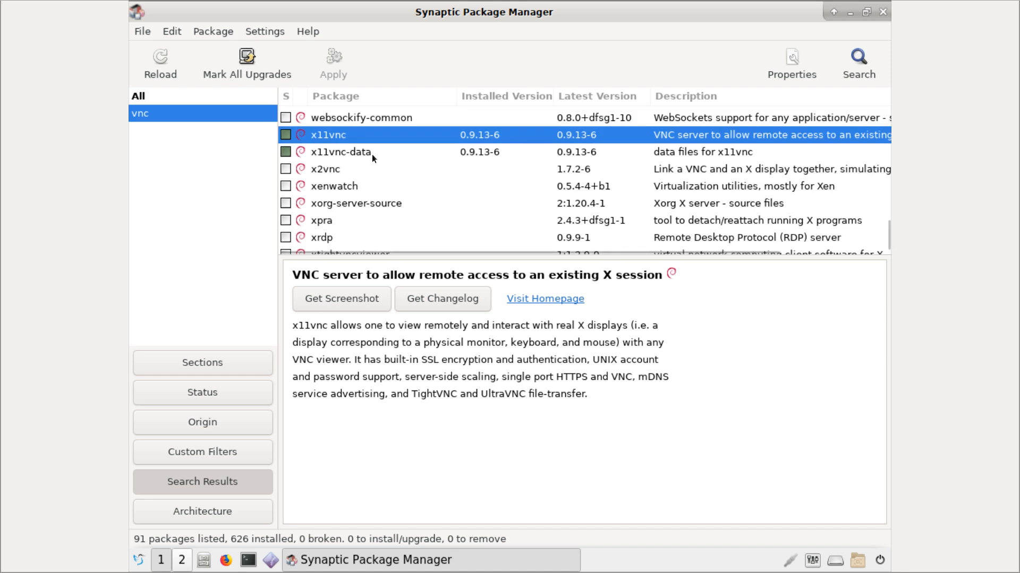
pyautogui.click(367, 153)
pyautogui.click(367, 139)
pyautogui.click(367, 153)
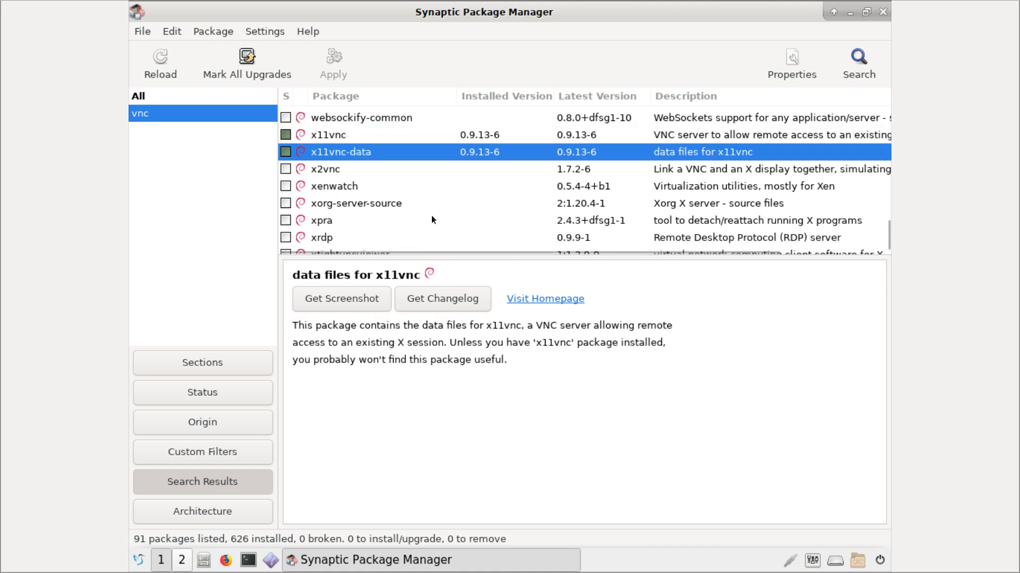
# Step: Read the descriptions of the x2vnc, xpra, xrdp and xtightvncviewer packages at the end of the vnc results
pyautogui.scroll(-1, 401, 202)
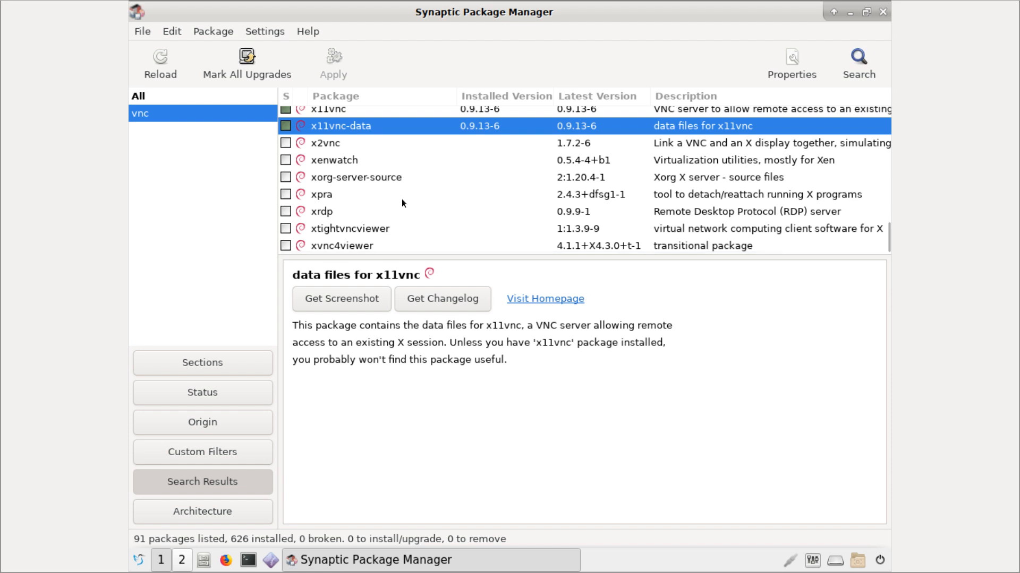
pyautogui.click(346, 145)
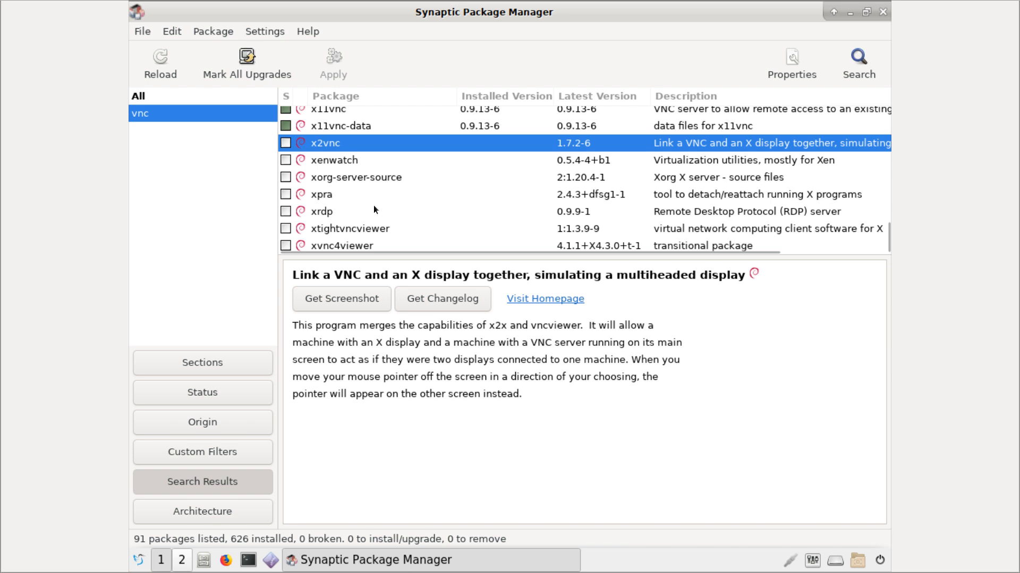
pyautogui.click(328, 196)
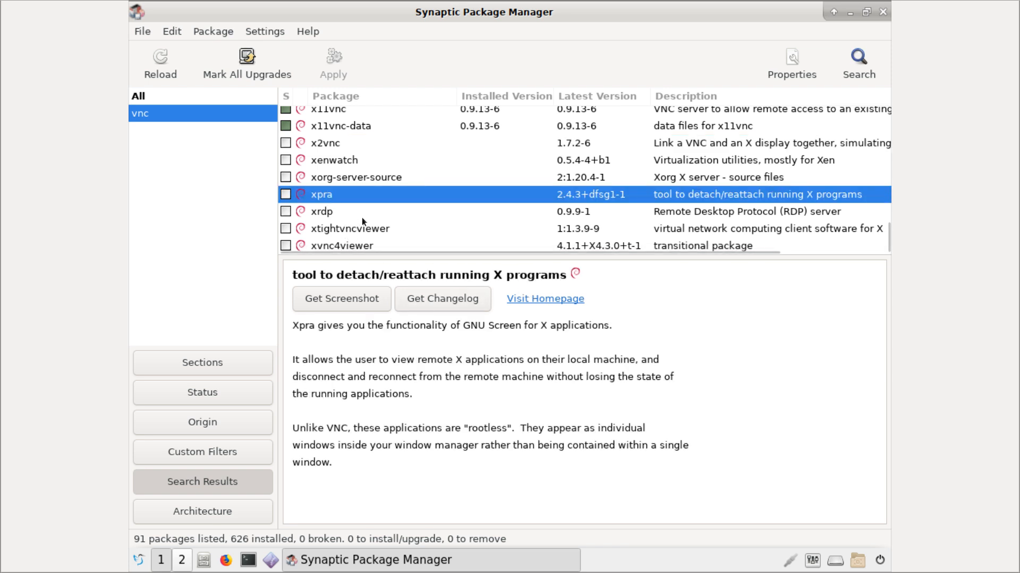
pyautogui.click(327, 212)
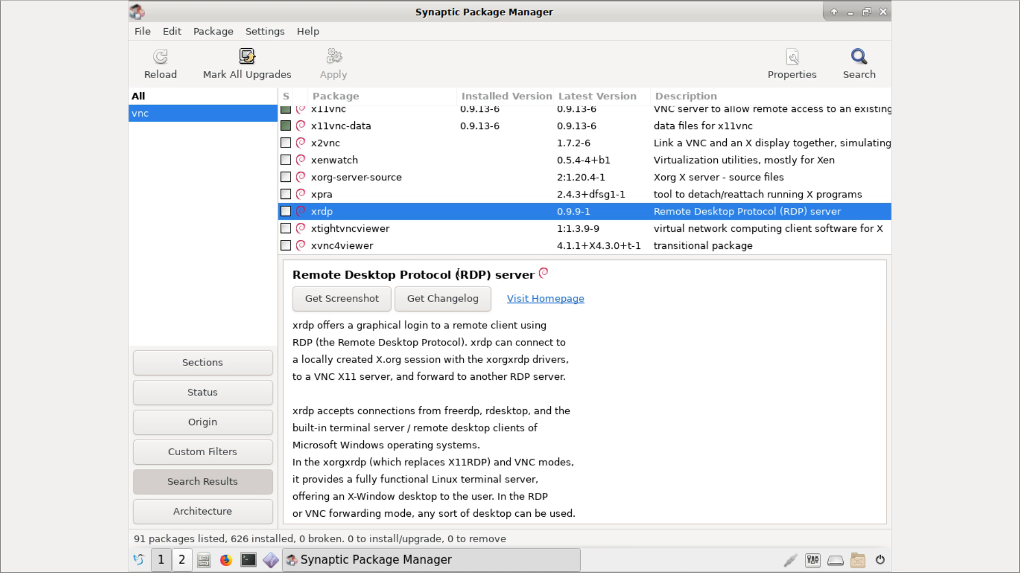
pyautogui.moveTo(458, 273); pyautogui.dragTo(491, 274)
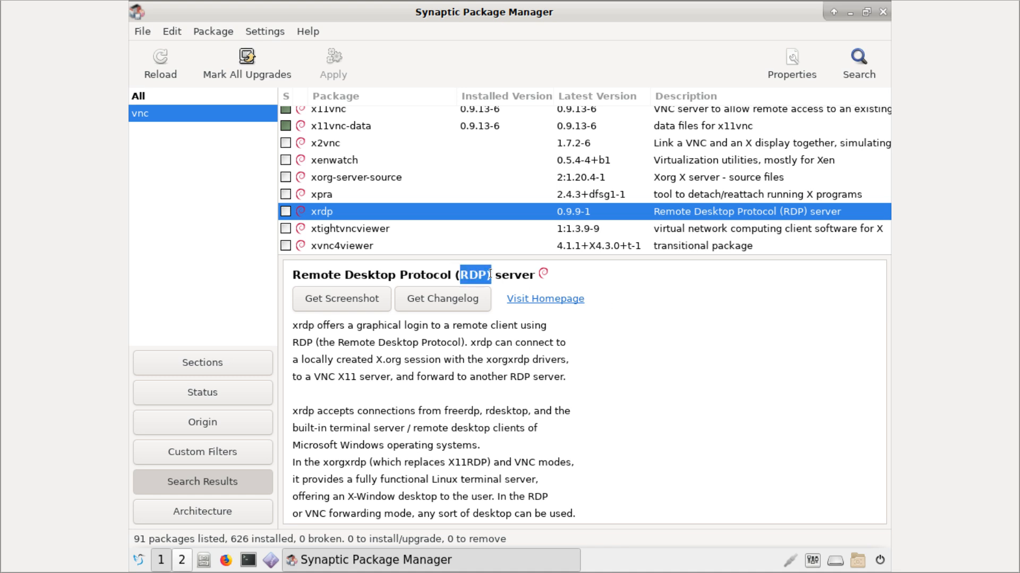
pyautogui.click(660, 296)
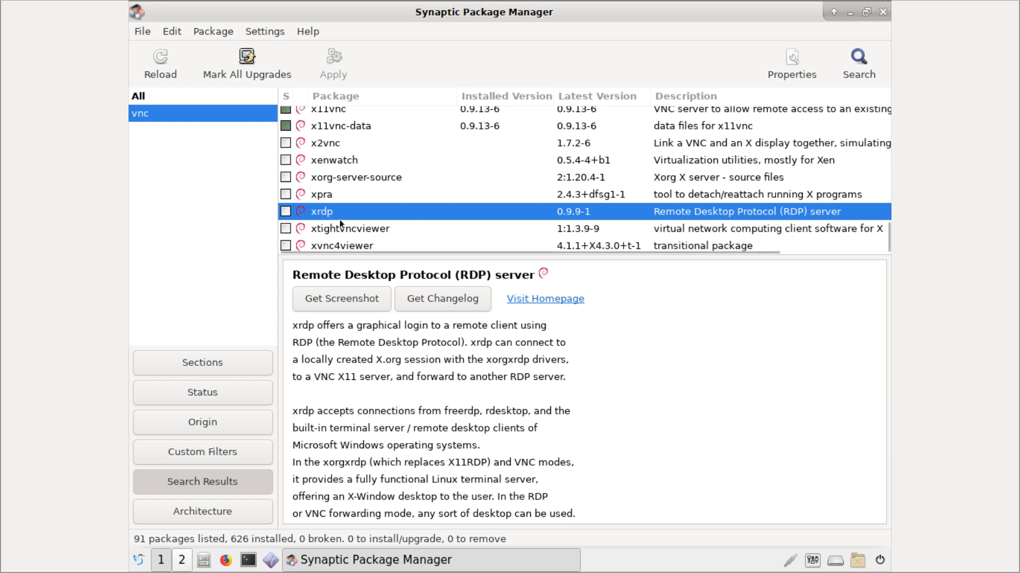
pyautogui.click(368, 228)
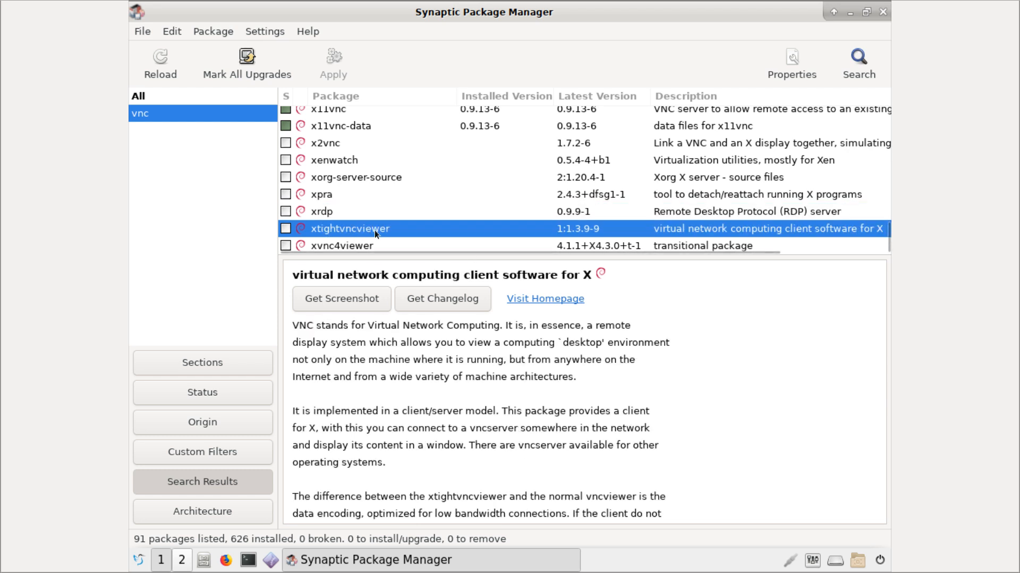
# Step: Read the description of the xvnc4viewer package and look back over the vnc results to the start of the list
pyautogui.click(346, 245)
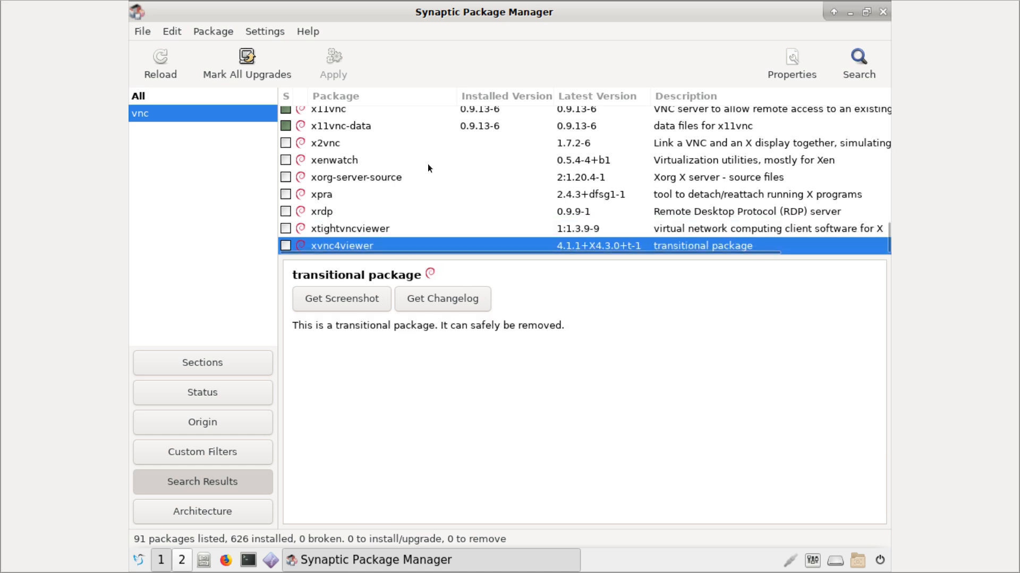
pyautogui.scroll(2, 428, 167)
pyautogui.scroll(8, 552, 184)
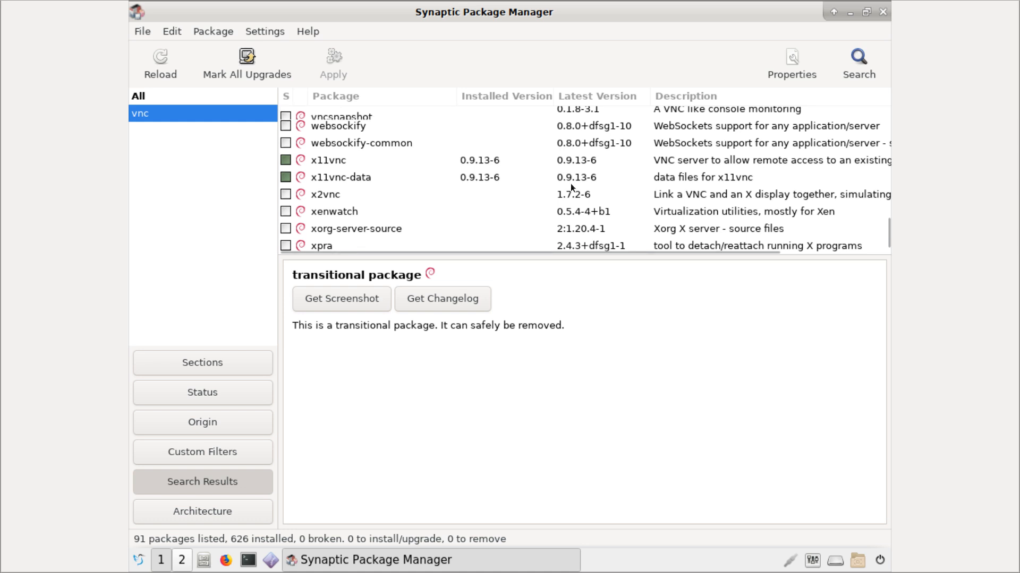
pyautogui.scroll(10, 550, 184)
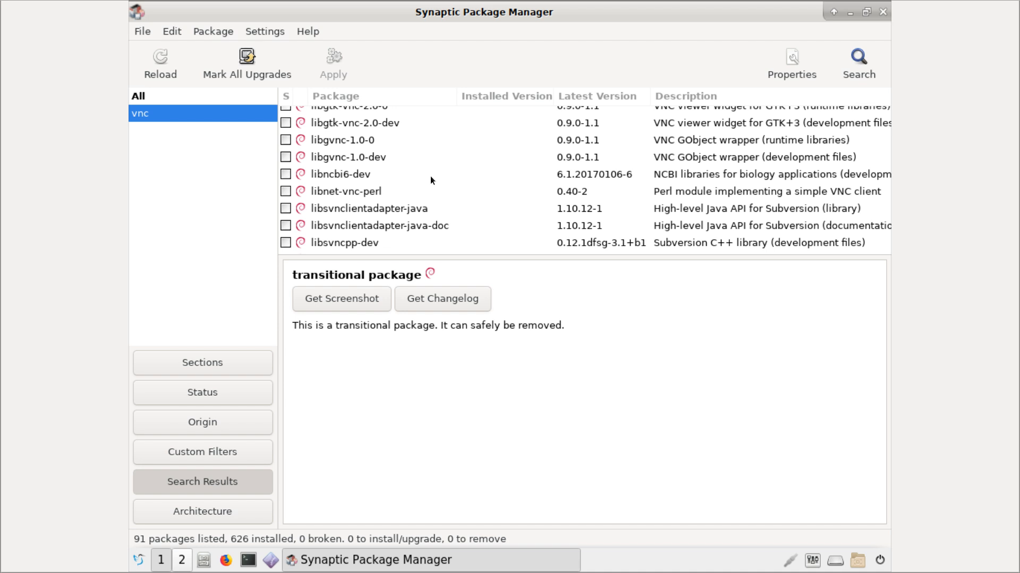
pyautogui.scroll(5, 543, 208)
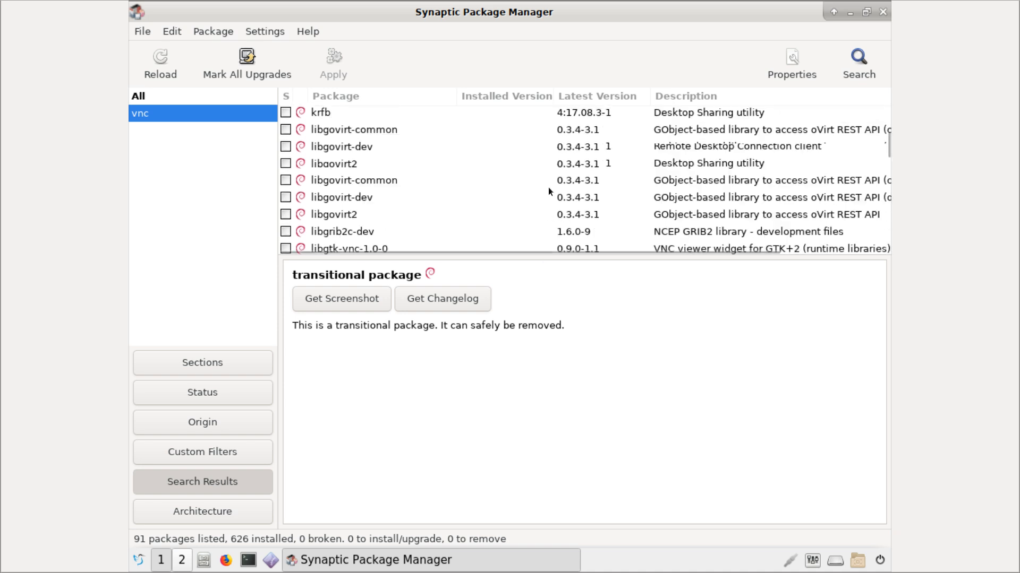
pyautogui.scroll(6, 548, 187)
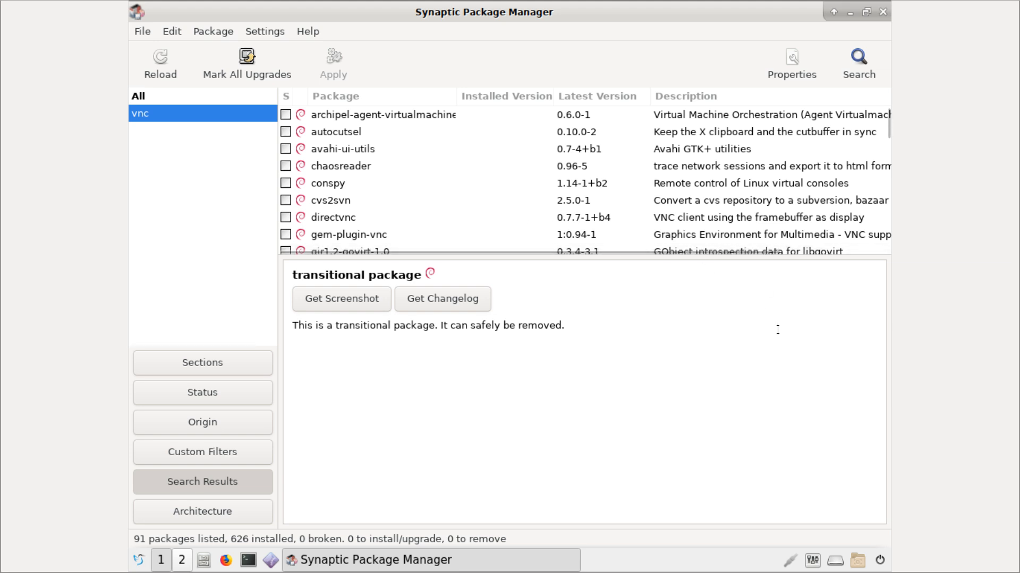
# Step: Look over the vnc results once more, from the beginning of the list to the x11vnc packages and back
pyautogui.scroll(-3, 766, 205)
pyautogui.scroll(3, 740, 221)
pyautogui.moveTo(886, 122); pyautogui.dragTo(879, 224)
pyautogui.scroll(-5, 880, 223)
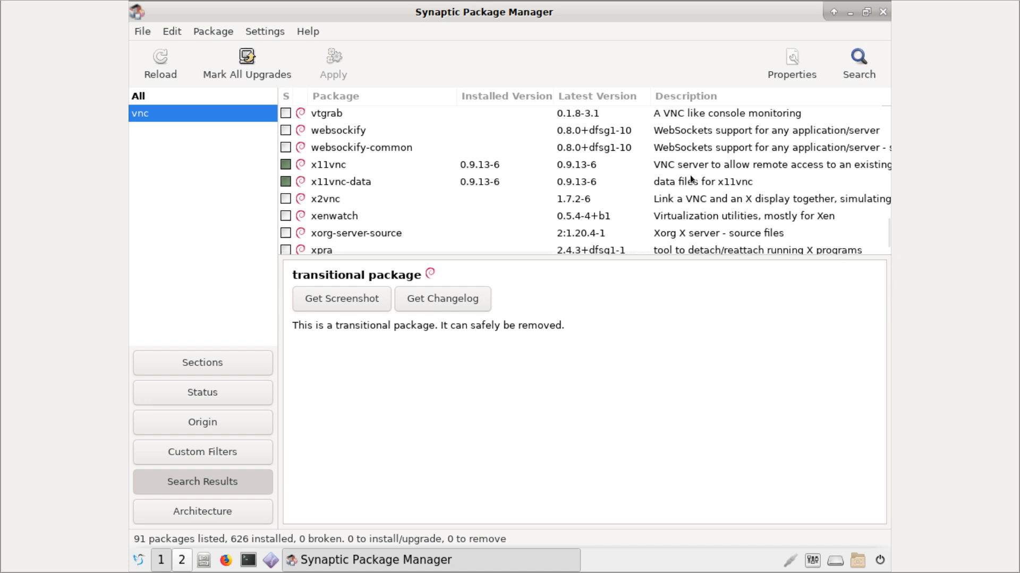
pyautogui.scroll(10, 456, 169)
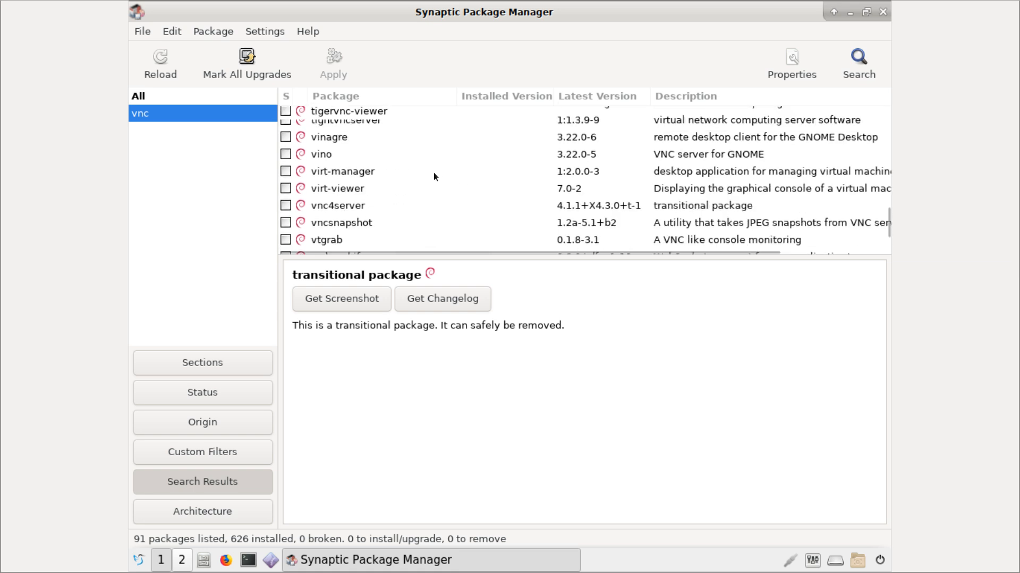
pyautogui.scroll(2, 432, 158)
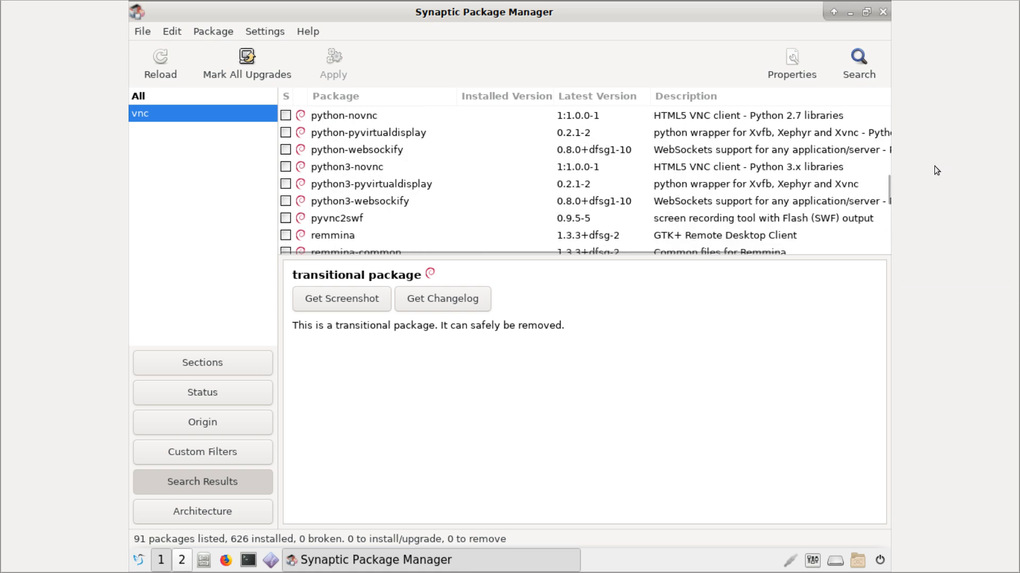
pyautogui.moveTo(887, 197); pyautogui.dragTo(888, 119)
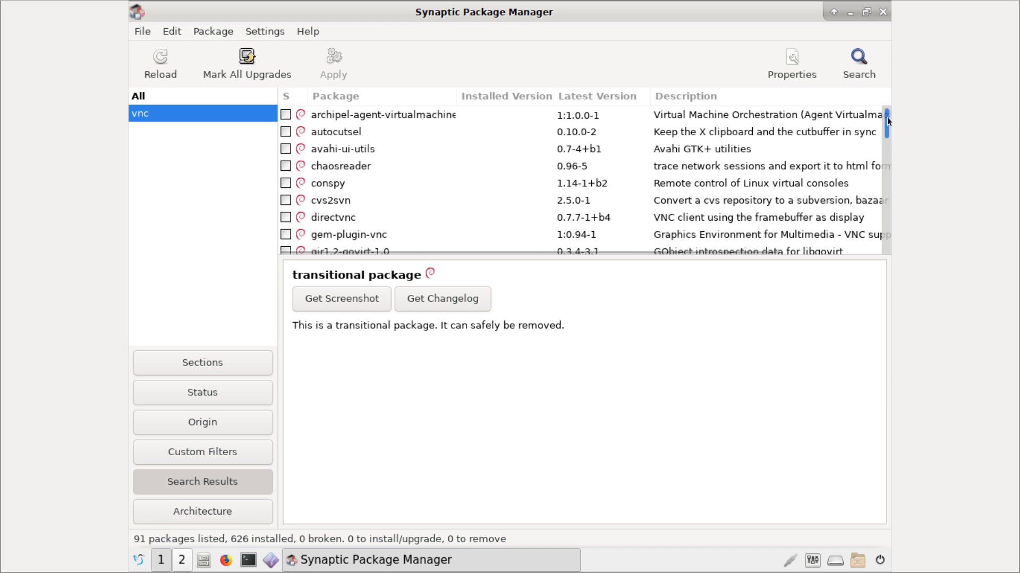
# Step: Read the description of the krfb desktop sharing package and view the full text of the results' description column
pyautogui.scroll(-4, 375, 214)
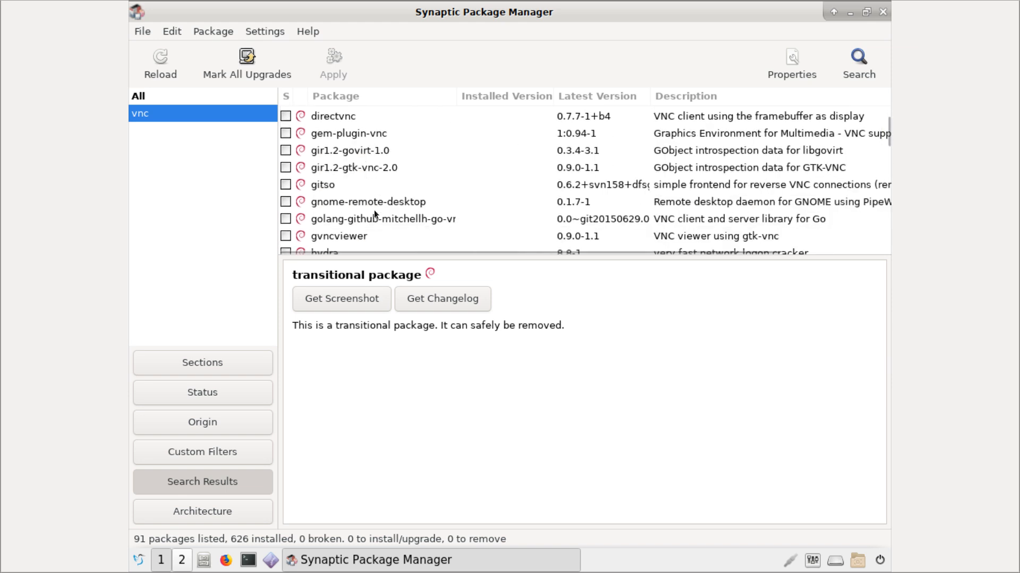
pyautogui.scroll(-1, 374, 214)
pyautogui.click(332, 203)
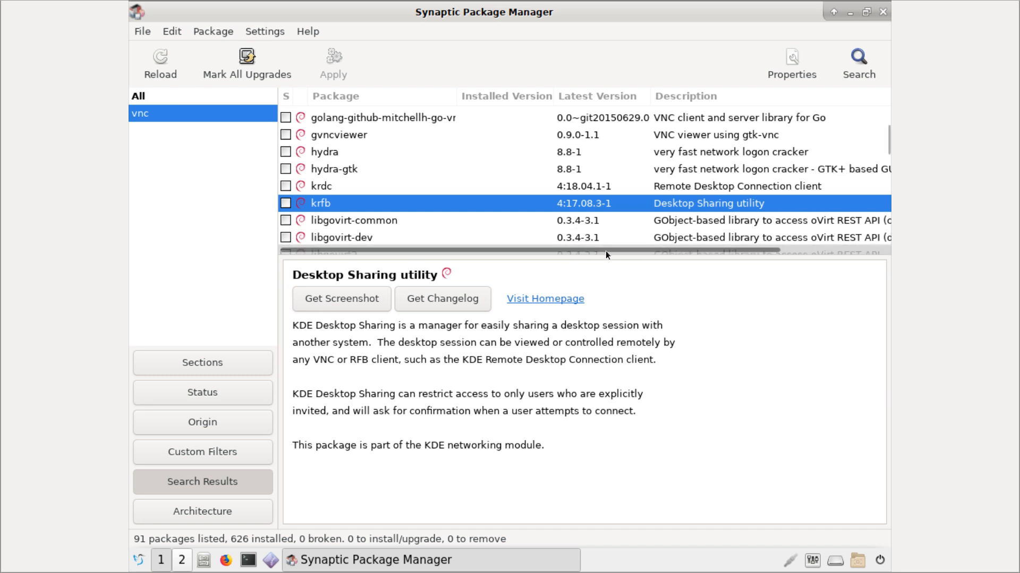
pyautogui.moveTo(612, 247); pyautogui.dragTo(772, 260)
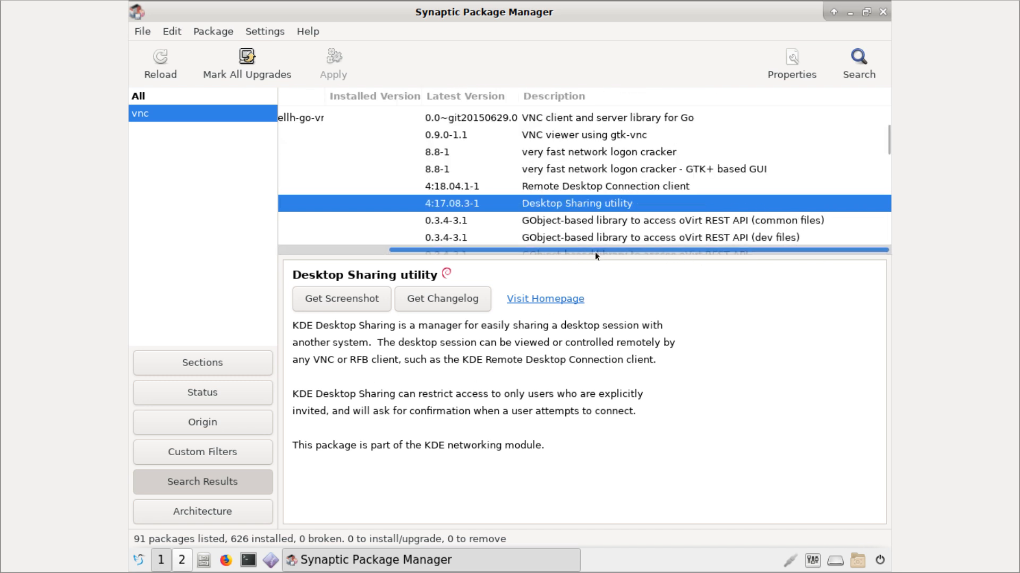
pyautogui.moveTo(595, 252); pyautogui.dragTo(237, 247)
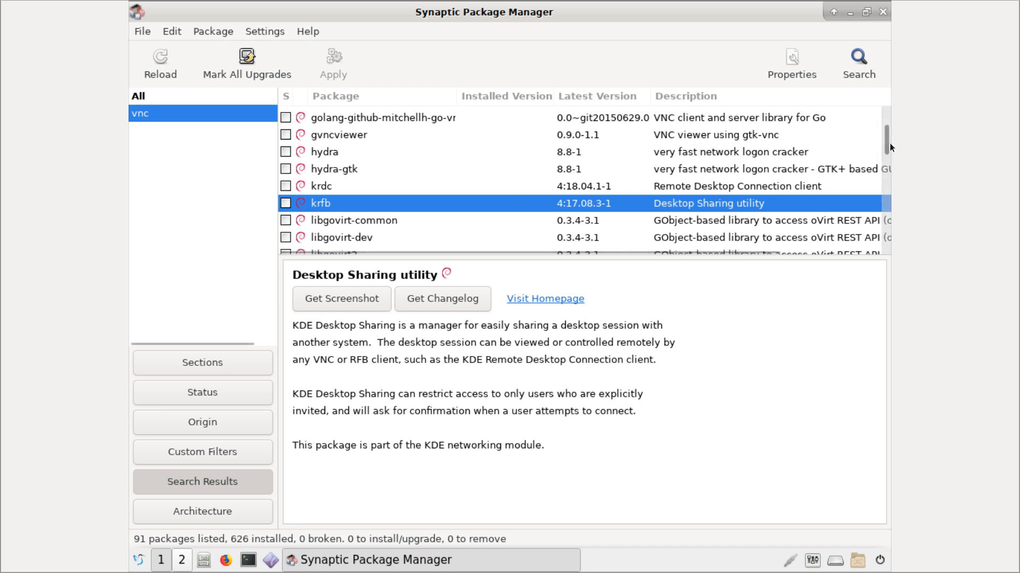
# Step: Look over the last vnc results and close Synaptic Package Manager
pyautogui.moveTo(887, 142); pyautogui.dragTo(893, 254)
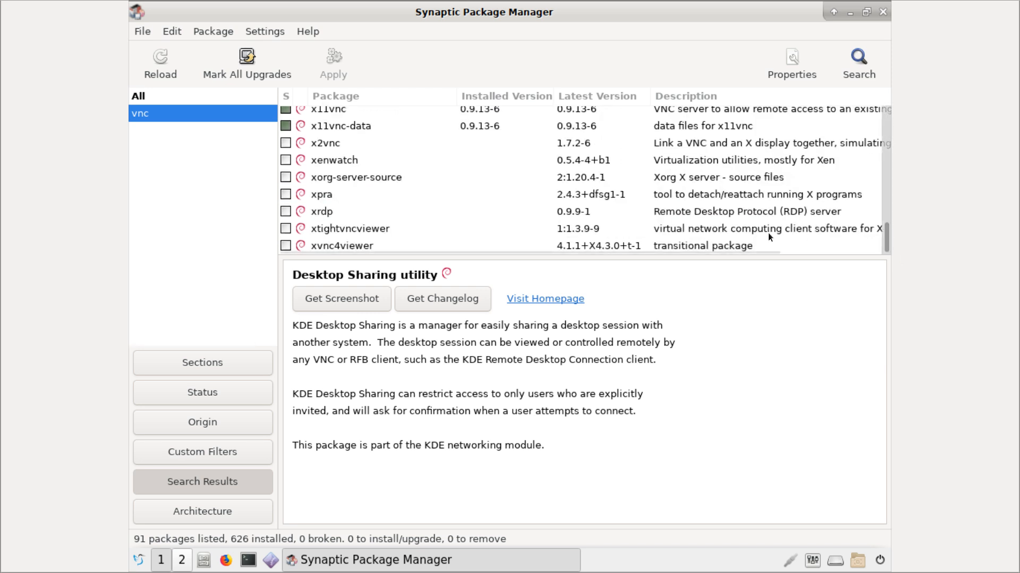
pyautogui.scroll(1, 505, 218)
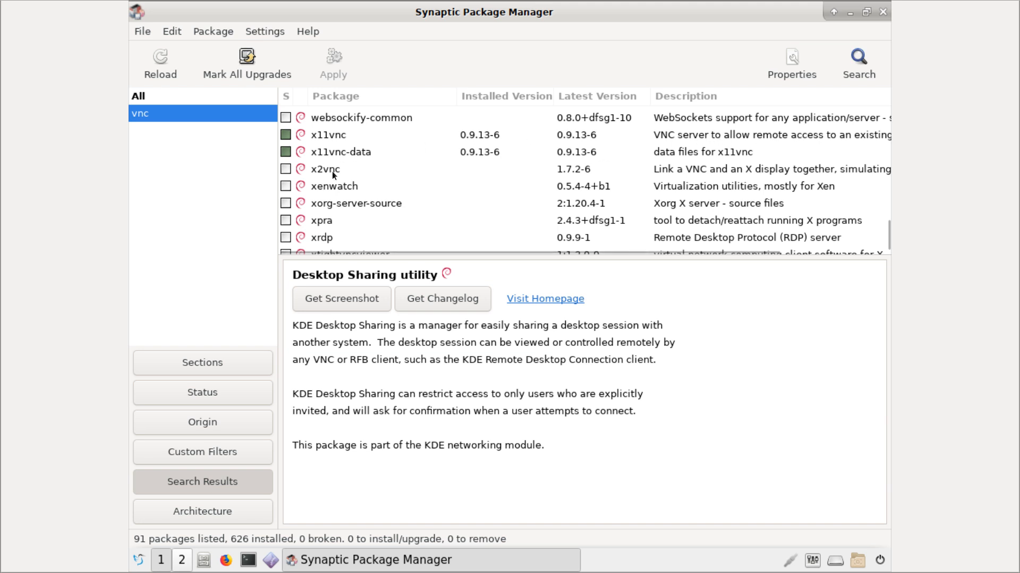
pyautogui.click(882, 11)
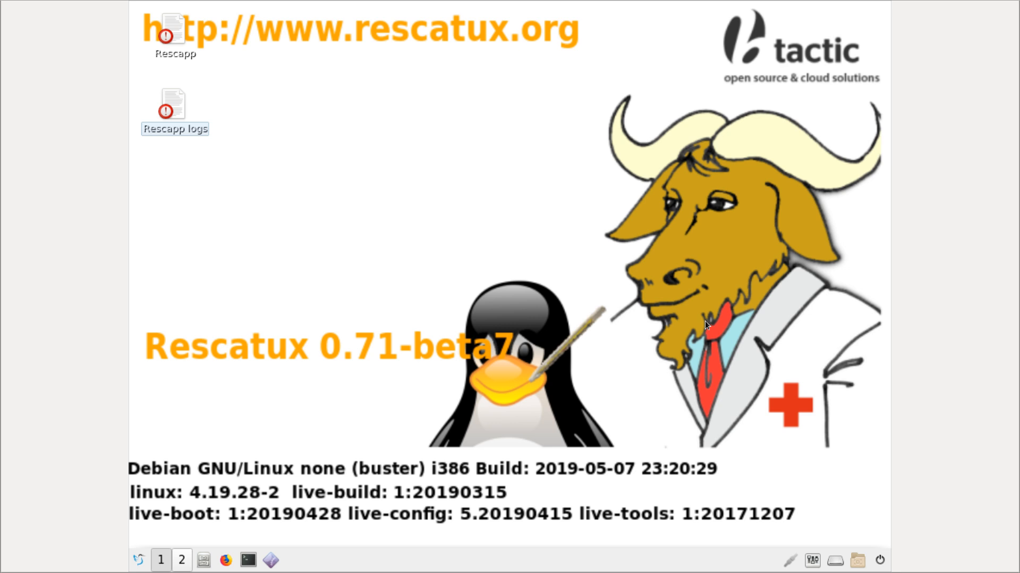
# Step: Leave full-screen view, shut down the remote Rescatux computer and close the Remote Desktop Viewer
pyautogui.press('F11')
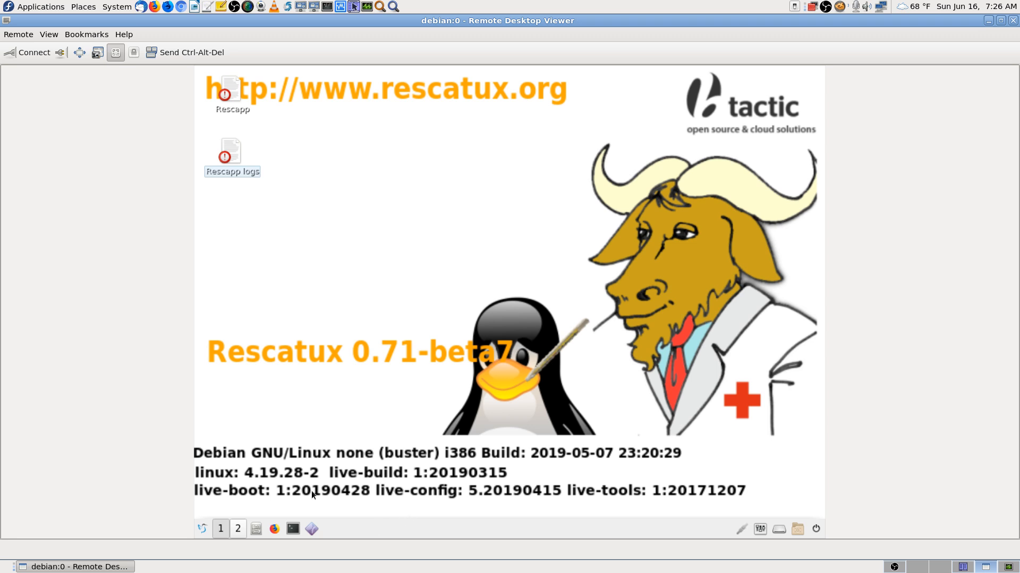
pyautogui.click(196, 527)
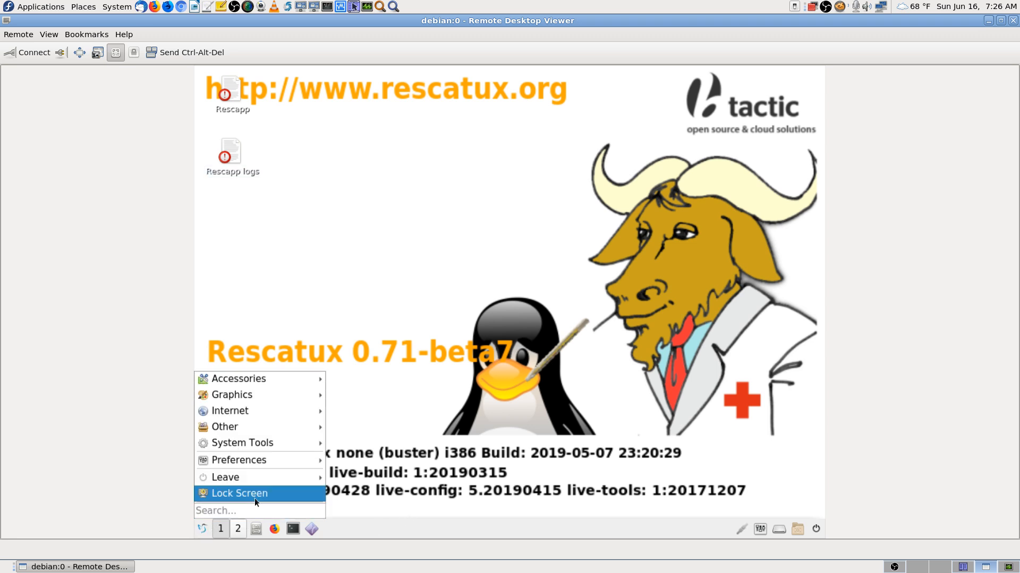
pyautogui.moveTo(269, 480)
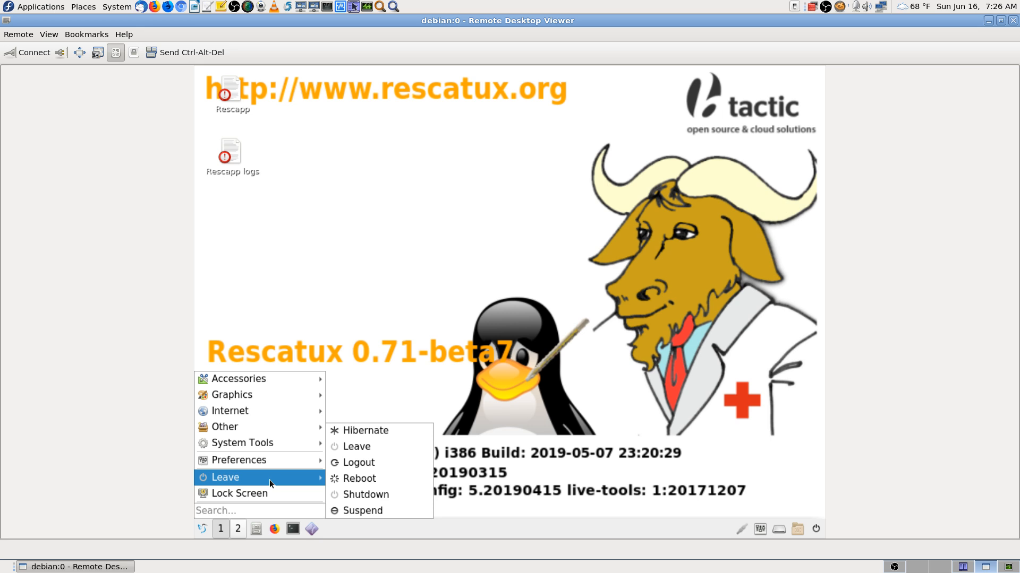
pyautogui.click(387, 497)
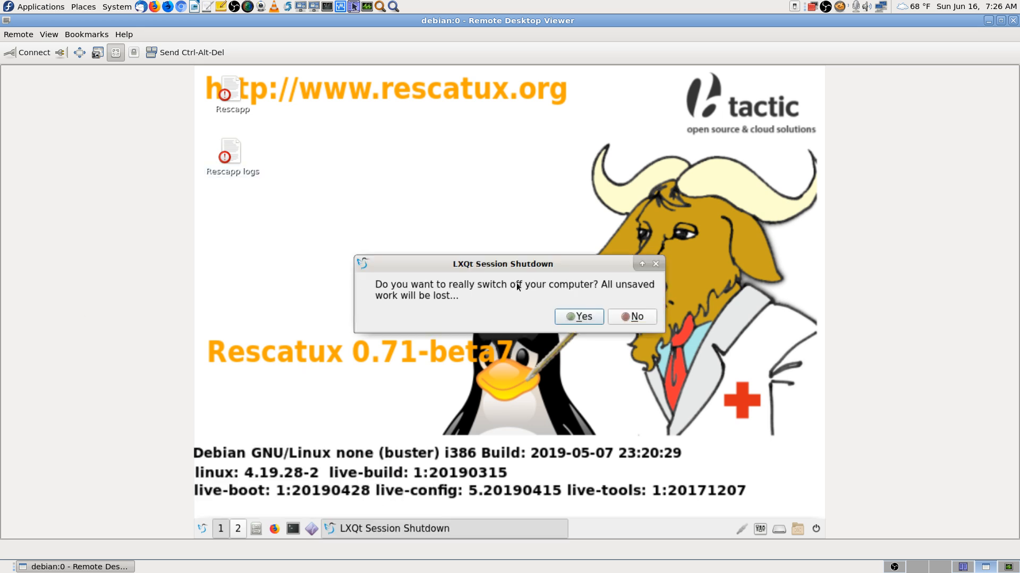
pyautogui.click(583, 317)
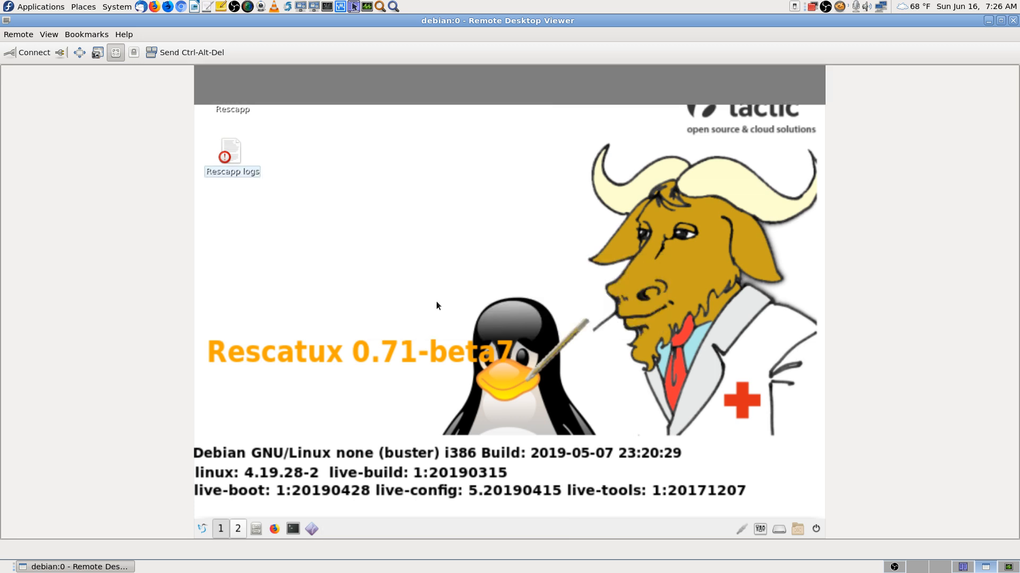
pyautogui.click(510, 330)
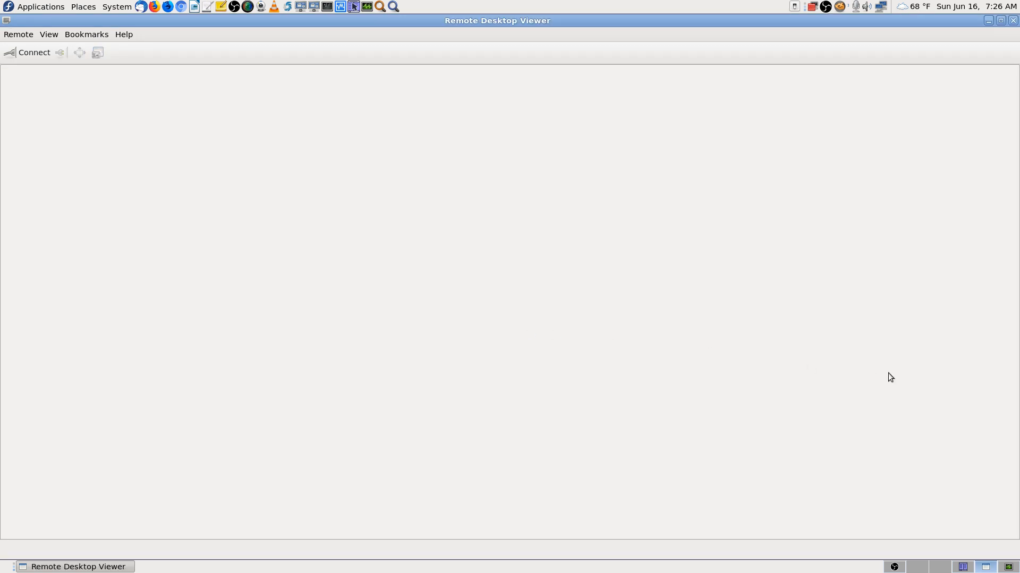
pyautogui.click(1013, 20)
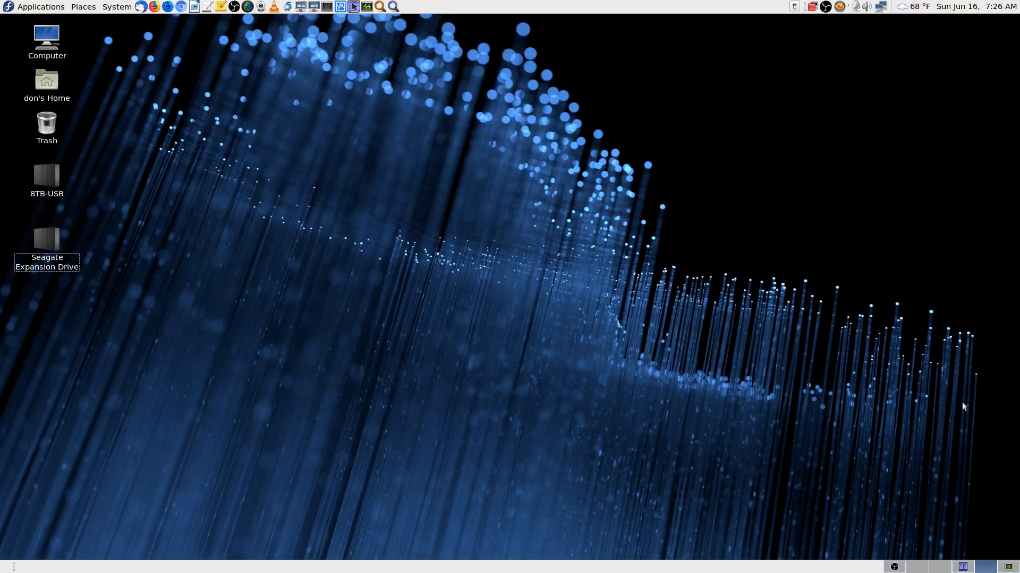
# Step: Switch to Krusader and look over the recordings in the OBS-Studio-Streamed-Videos folder
pyautogui.click(962, 567)
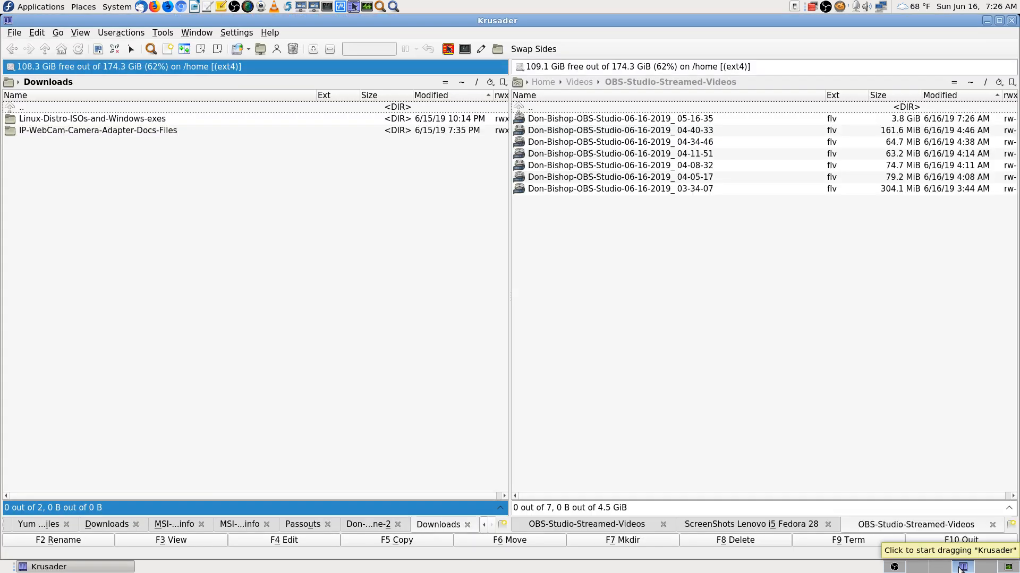
pyautogui.click(826, 407)
pyautogui.click(249, 280)
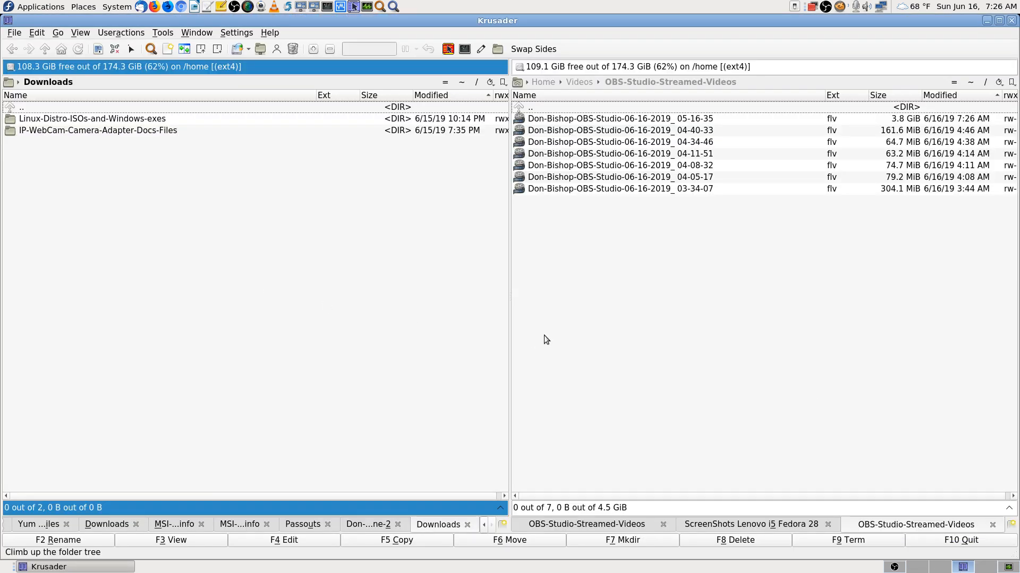
pyautogui.click(812, 371)
pyautogui.click(317, 306)
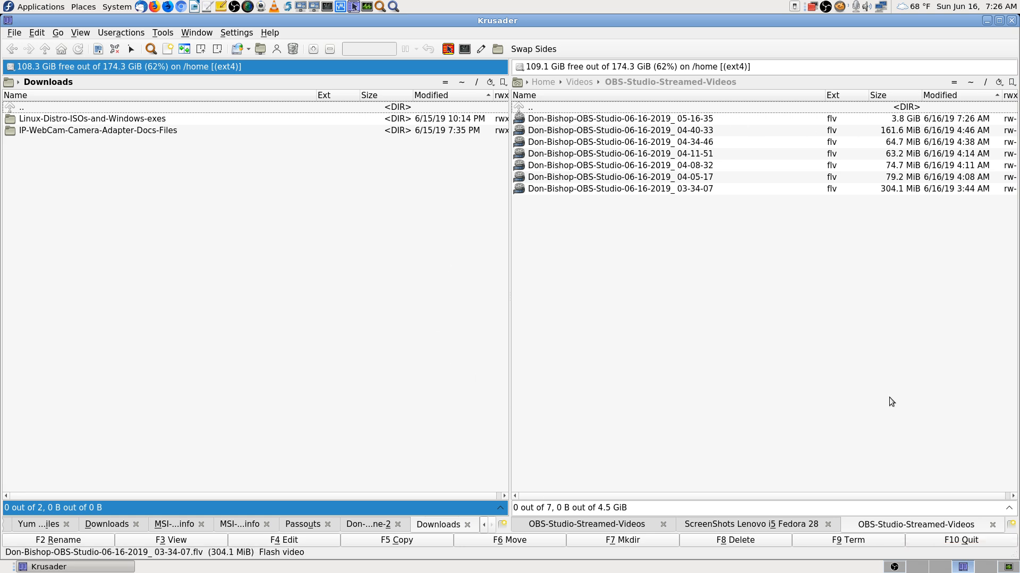
# Step: Switch to OBS and change the live scene to Crenova USB Endoscope
pyautogui.click(894, 567)
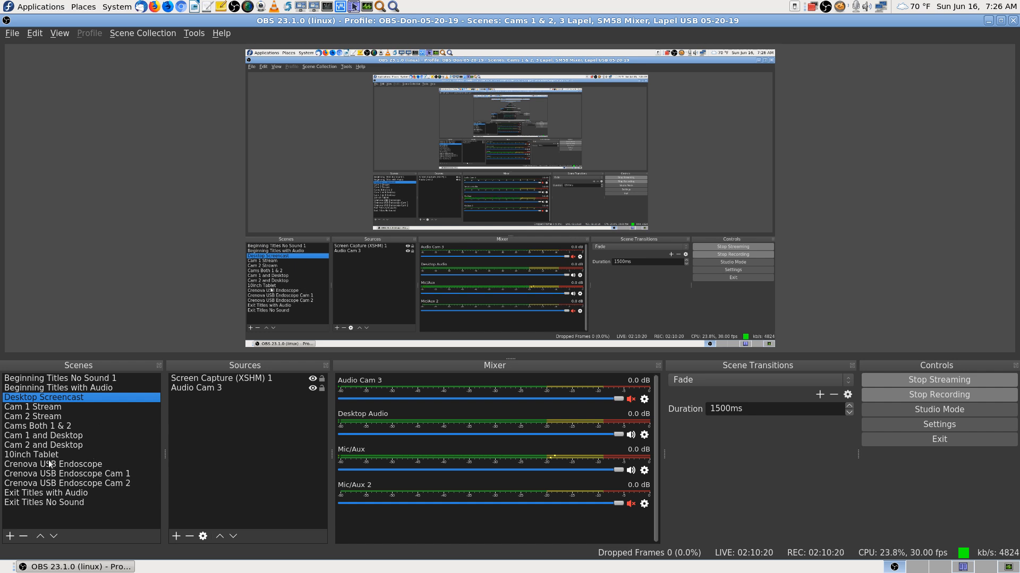
pyautogui.click(84, 467)
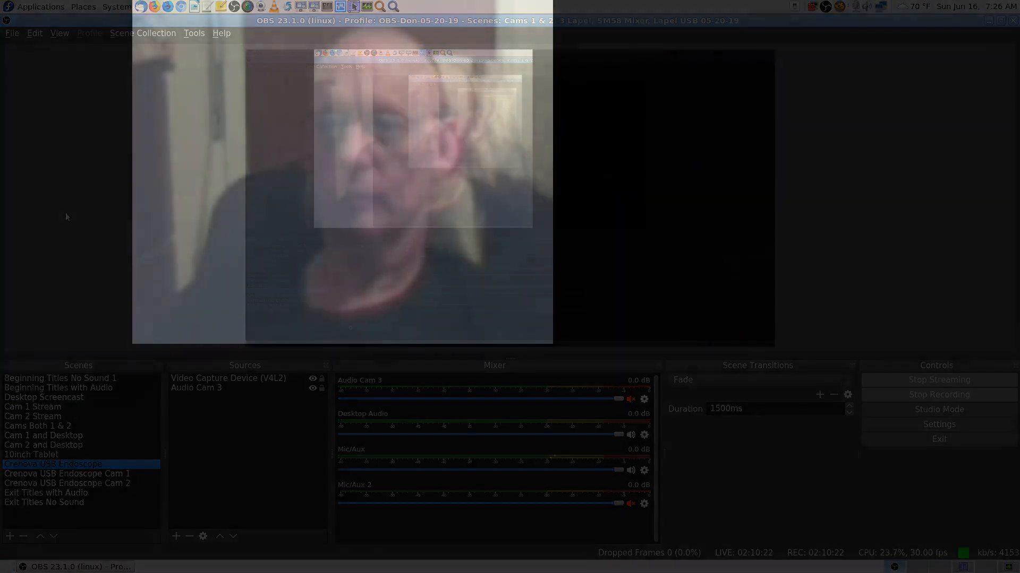